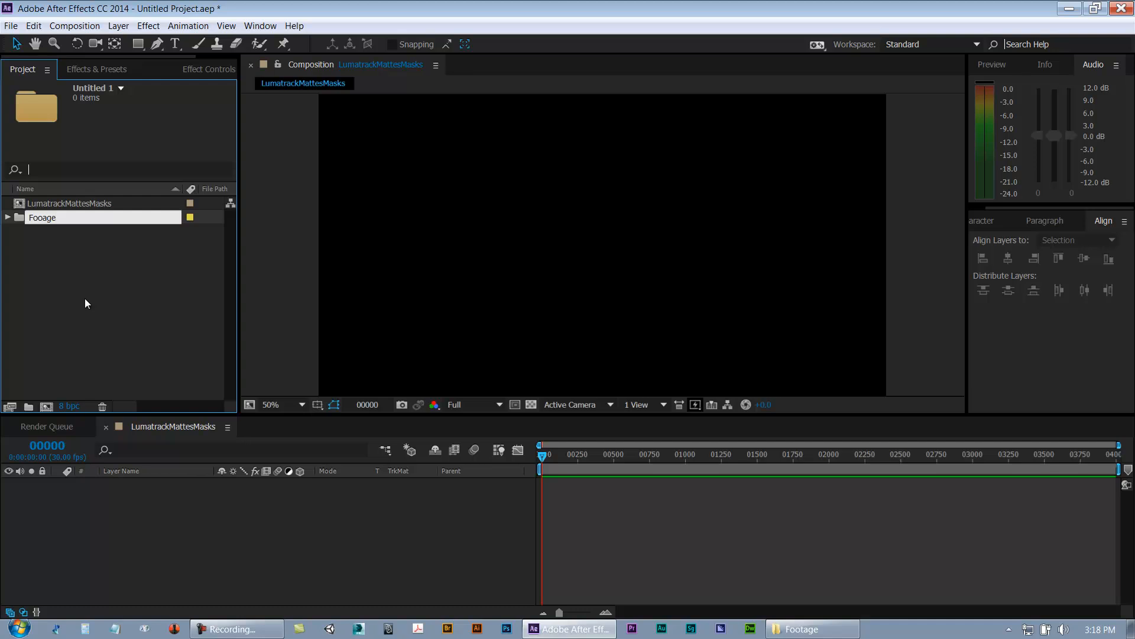
Step: Rename the new project folder as Footage
text(tage)
key(Return)
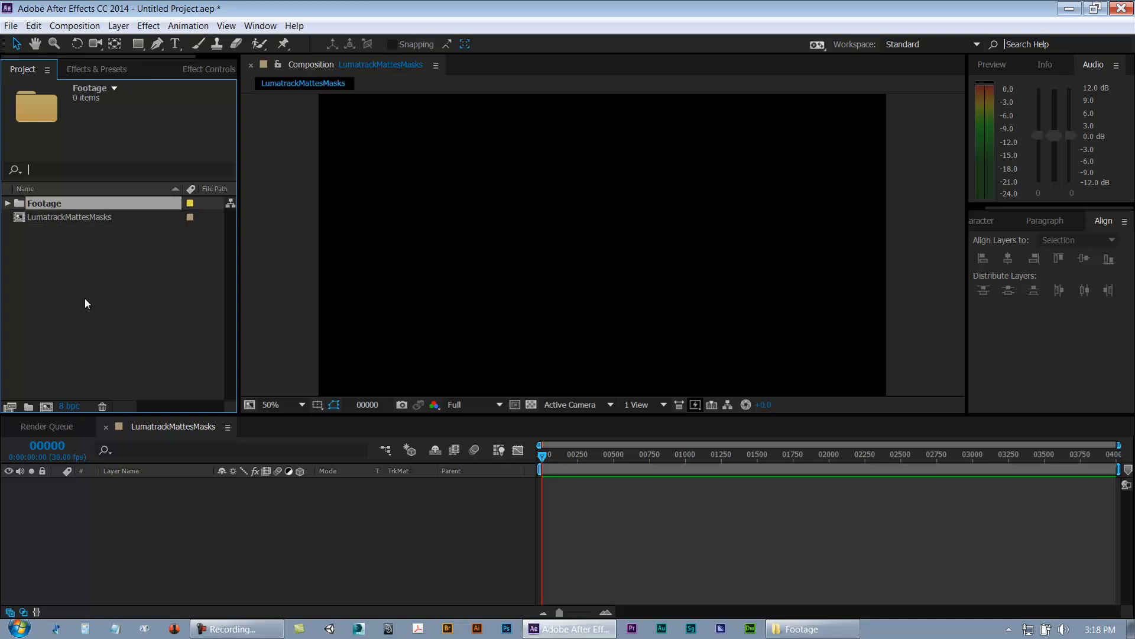
Step: Create another project folder named SupportingComps
right_click(70, 258)
click(97, 286)
text(SupportingComps)
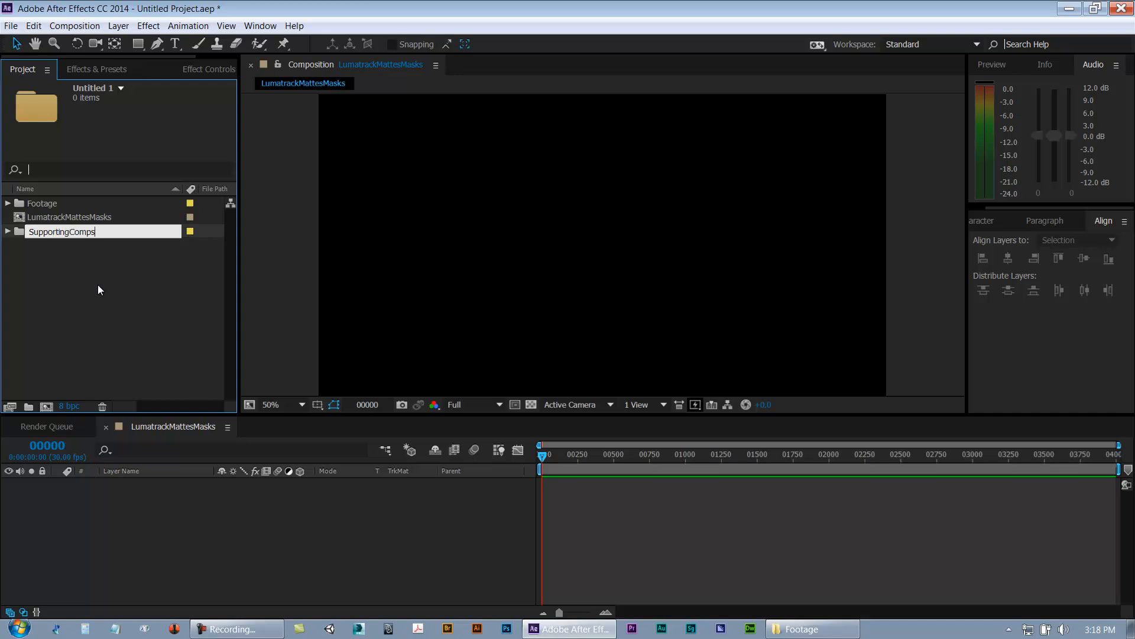
key(Return)
click(106, 293)
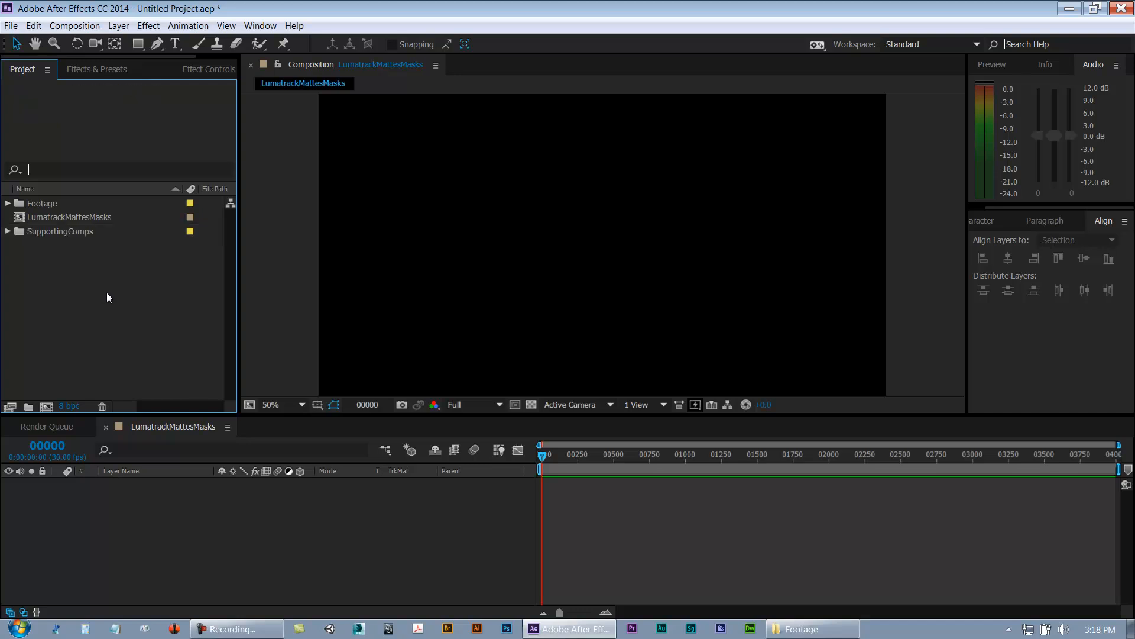
Step: Sort the project items by name
click(148, 190)
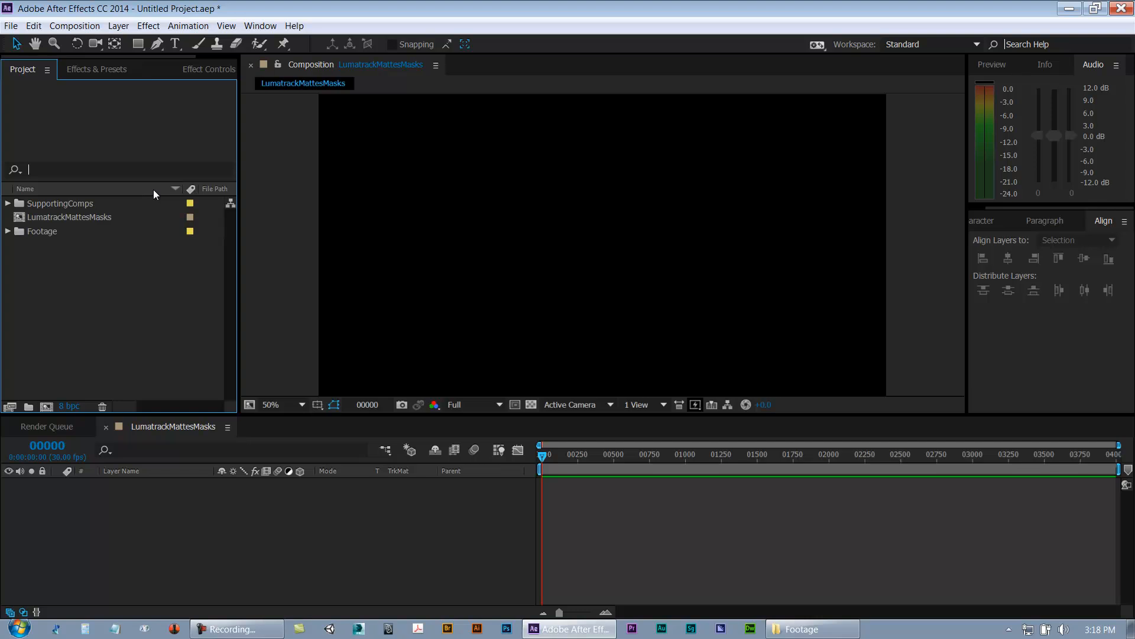
click(191, 189)
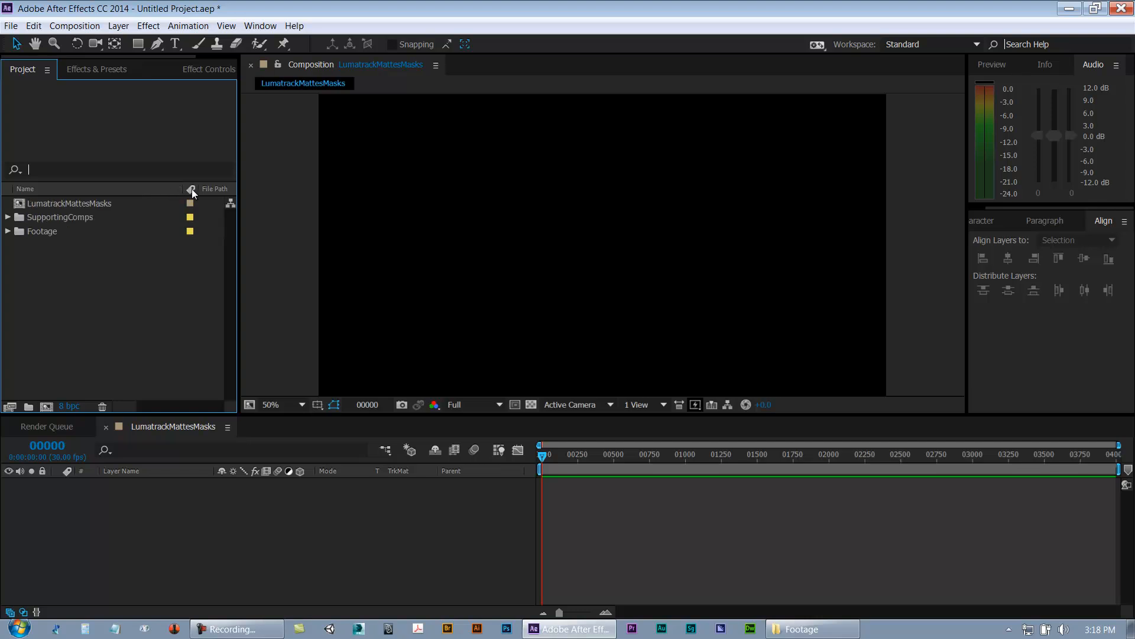
click(54, 193)
Step: Rename the composition as _LumatrackMattesMasks by adding a leading underscore
click(39, 217)
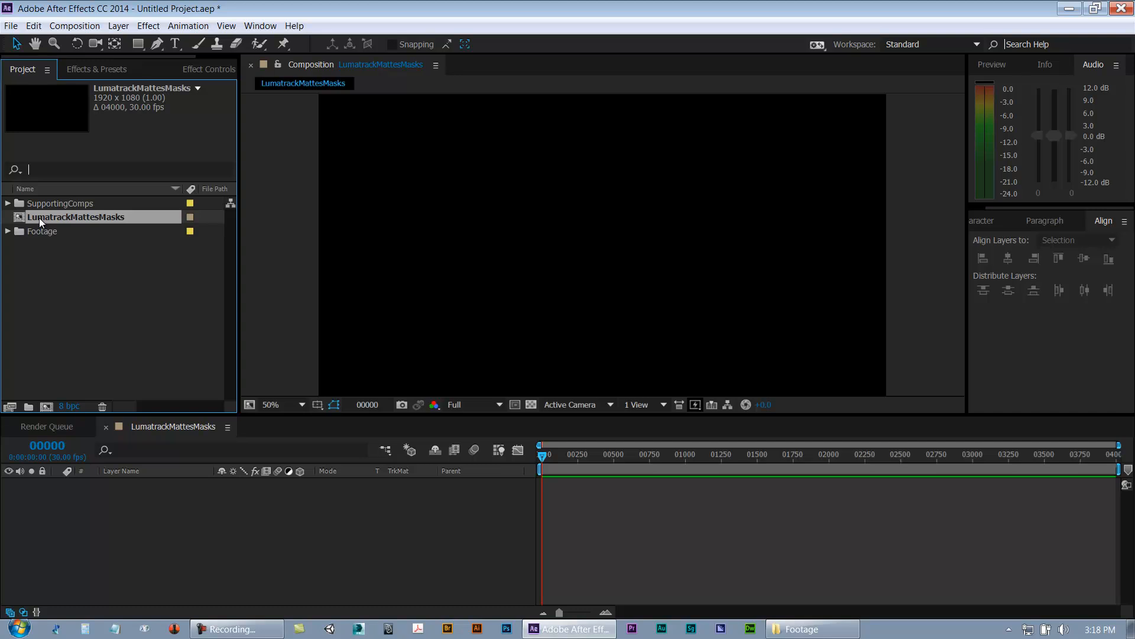
click(49, 188)
key(Return)
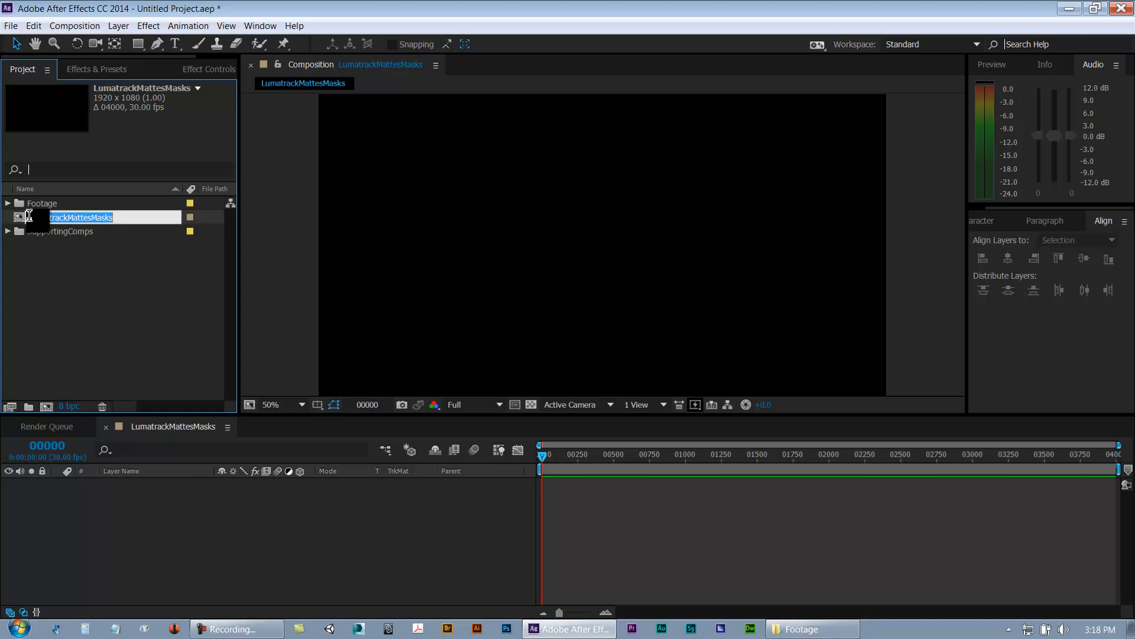
key(Home)
text(_)
key(Return)
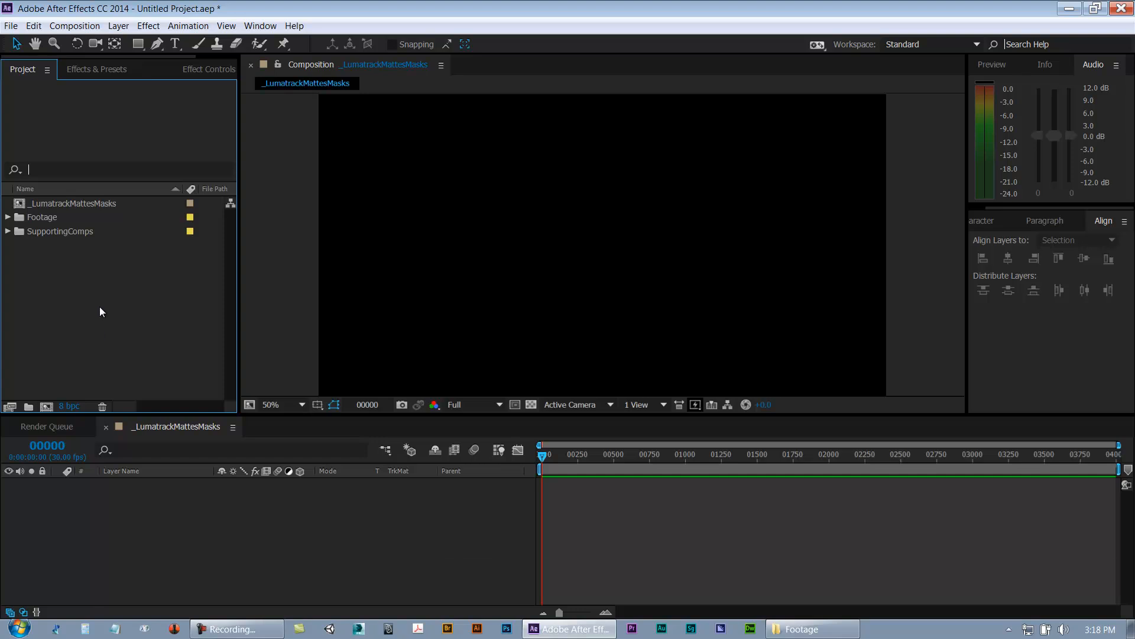
Step: Save the project as Luma_trackMattes_Masks_Lesson.aep in the lesson folder
key(ctrl+s)
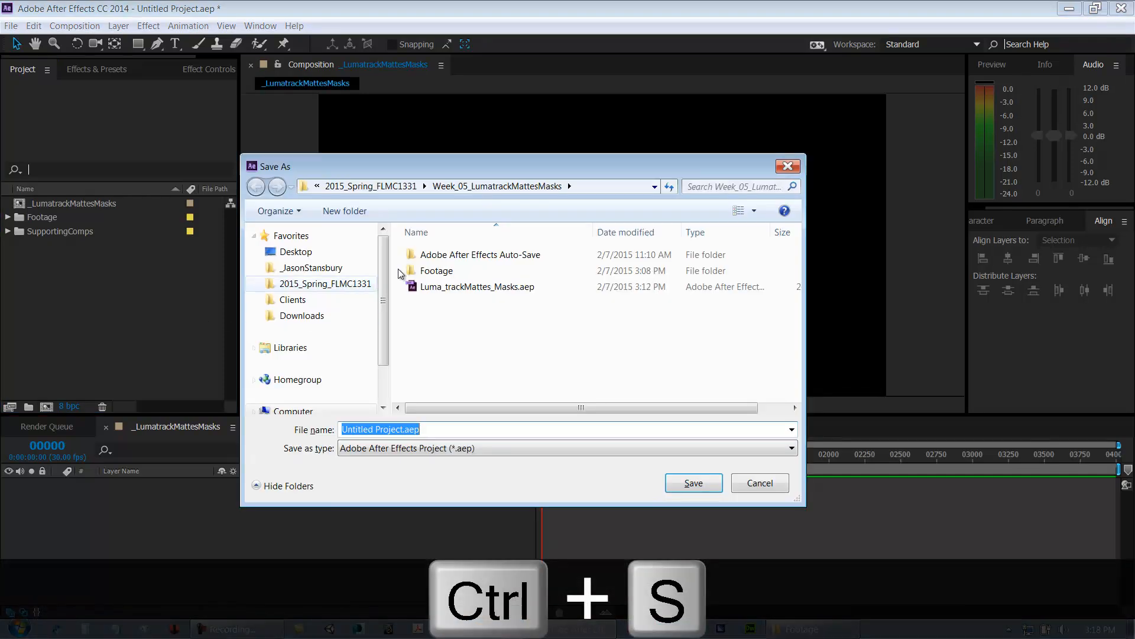
click(449, 286)
double_click(439, 430)
click(439, 429)
text(_Lesson)
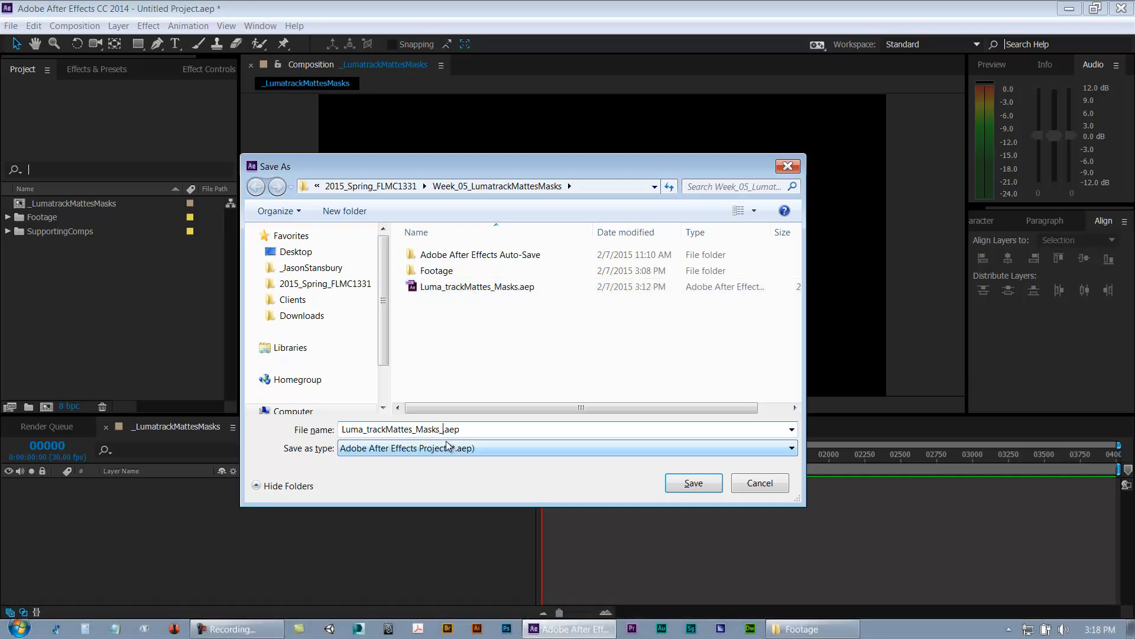
key(Return)
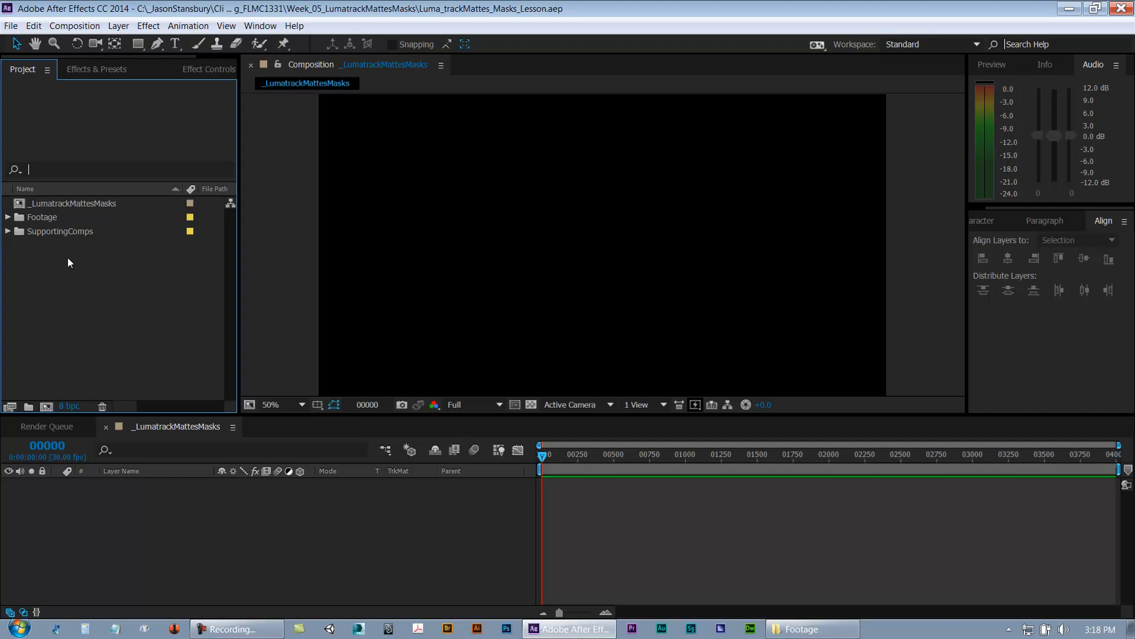
Step: Import Wood_Block.jpg into the Footage folder
click(8, 231)
click(8, 219)
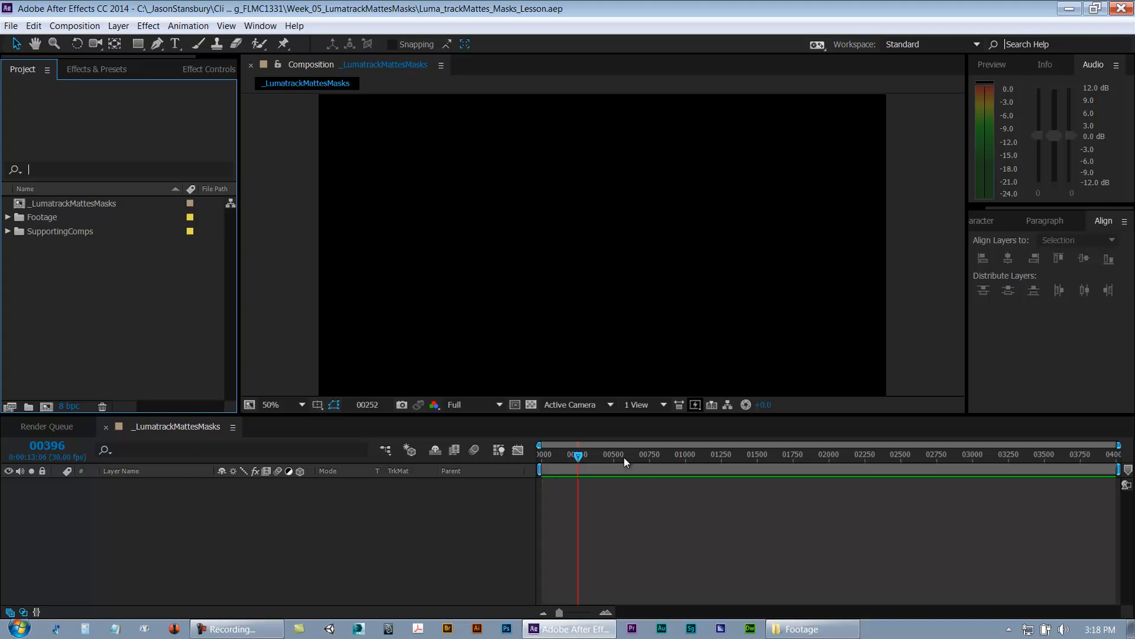
click(8, 219)
click(22, 219)
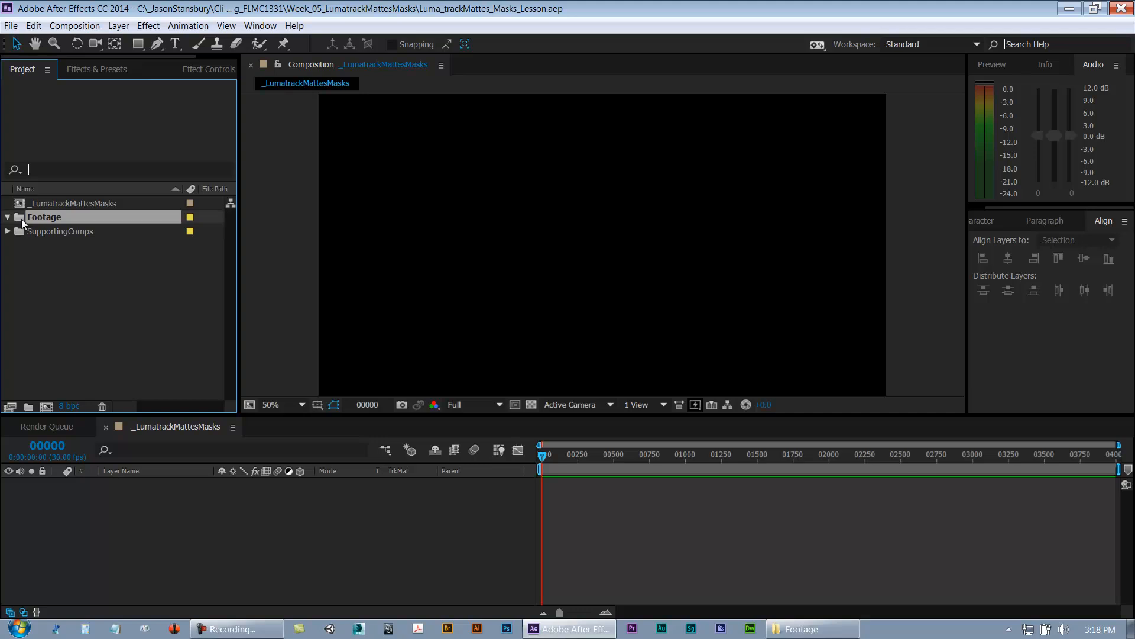
key(ctrl+i)
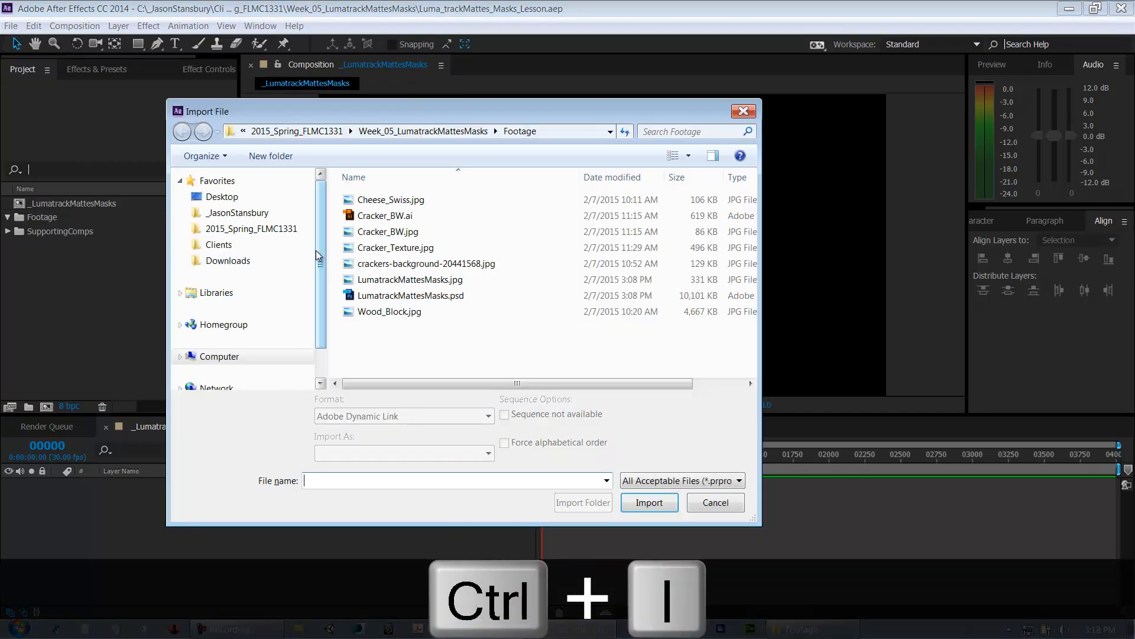
click(381, 312)
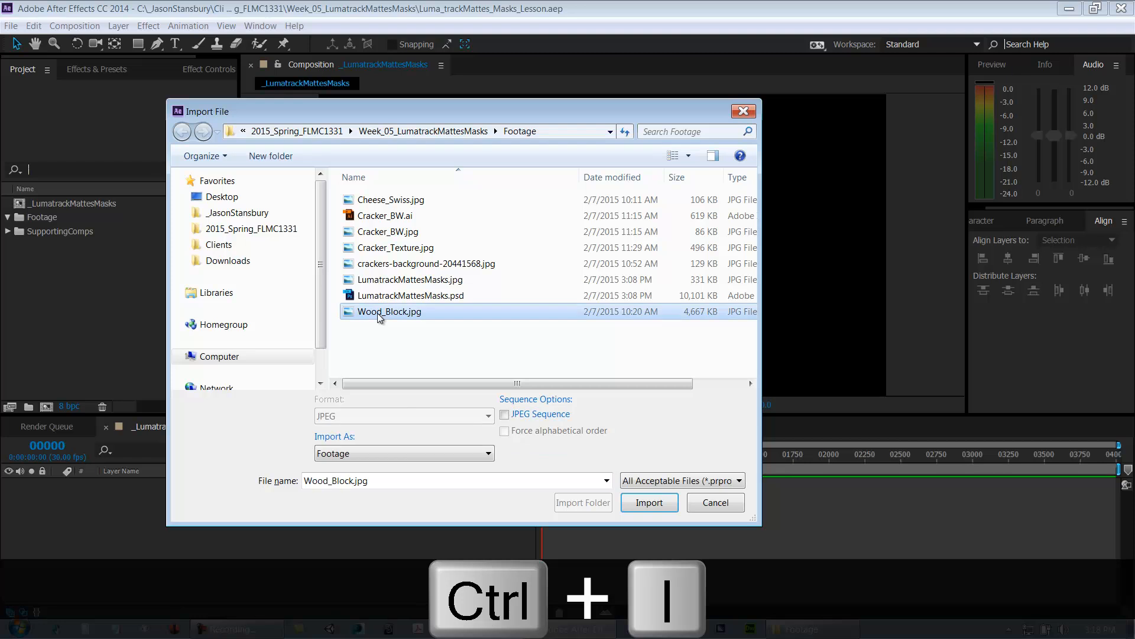
click(653, 504)
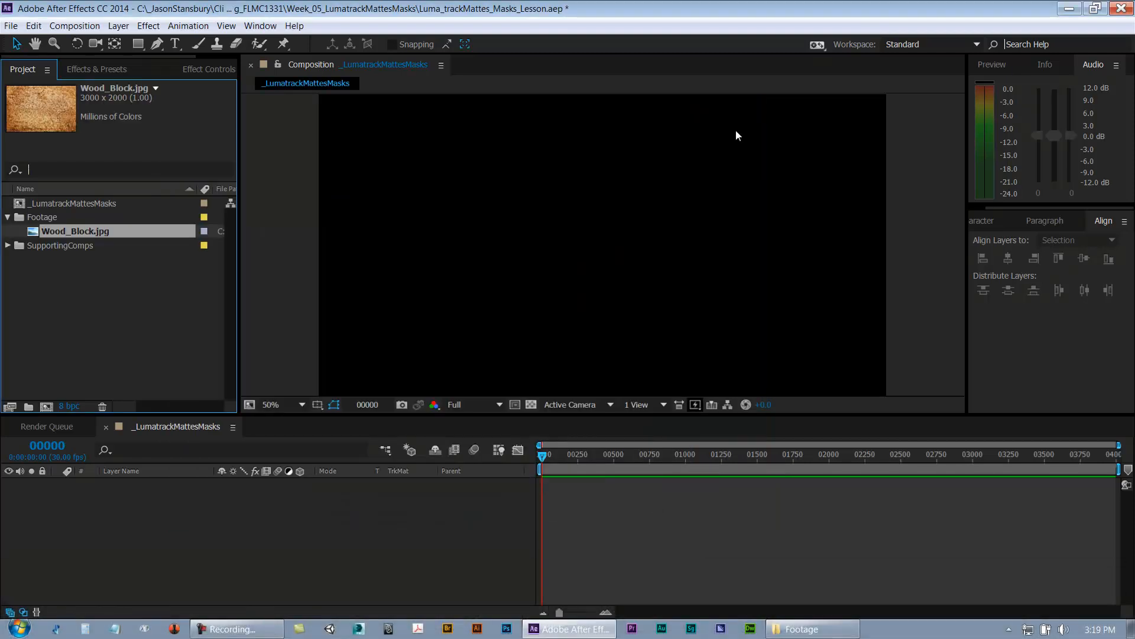
Step: Add Wood_Block.jpg to the composition as a layer
key(comma)
drag(76, 235, 132, 591)
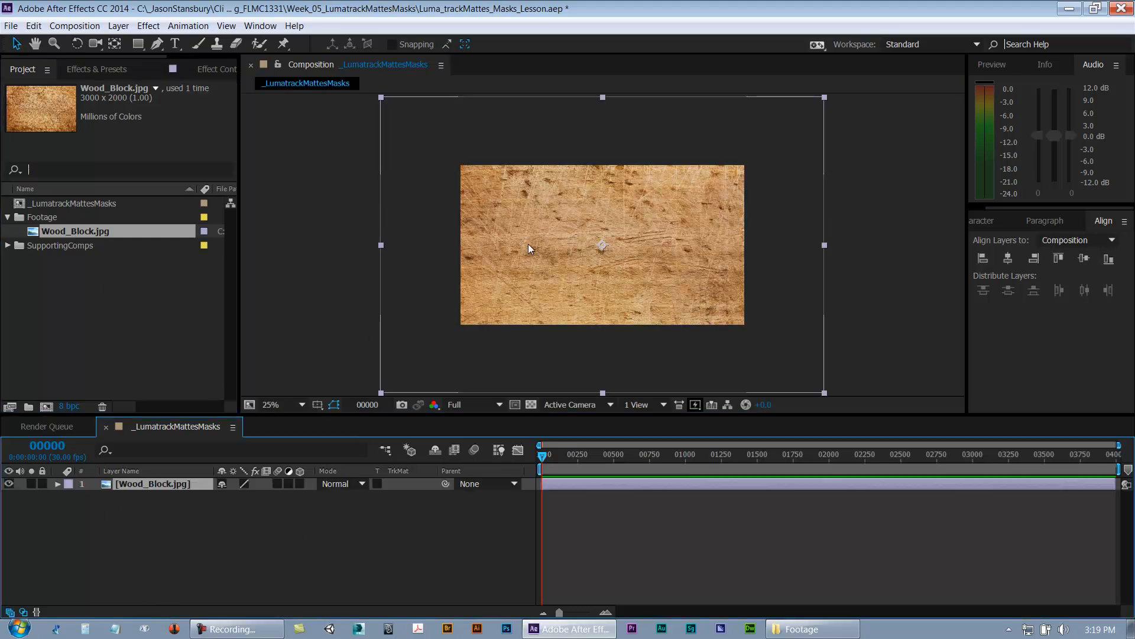
Step: Fit the wood layer to the composition width
right_click(144, 483)
mouse_move(230, 73)
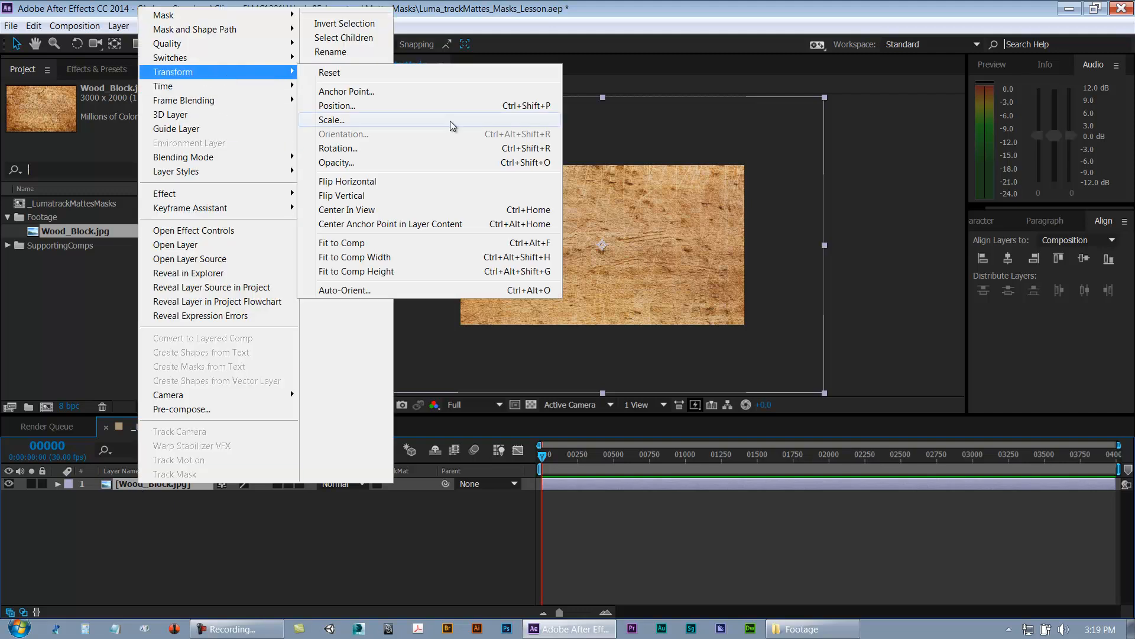
click(402, 260)
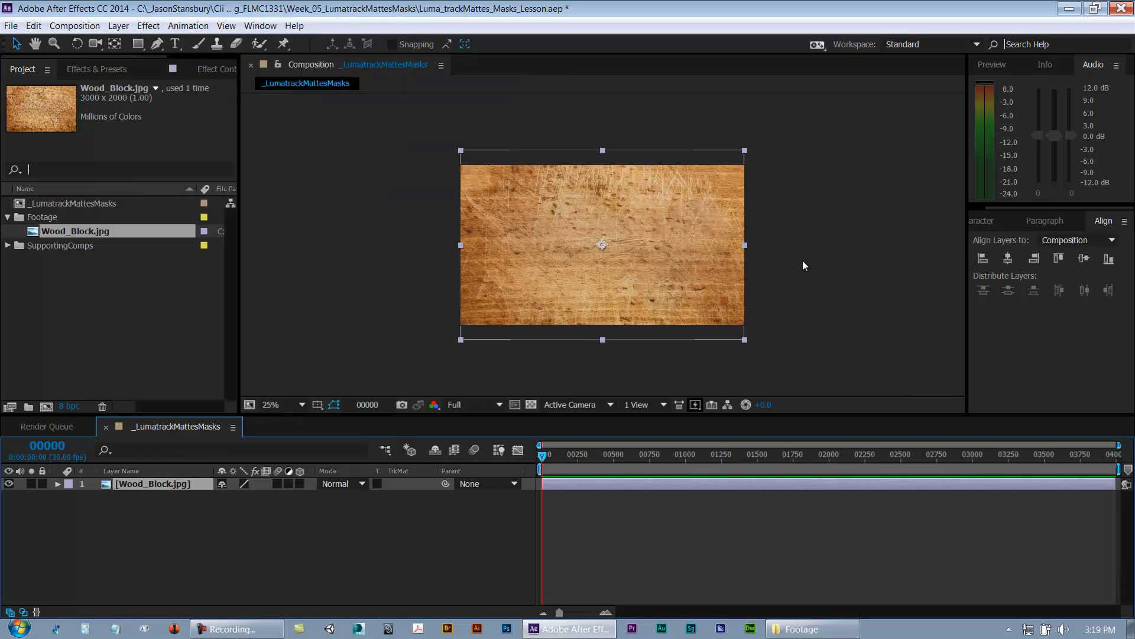
key(period)
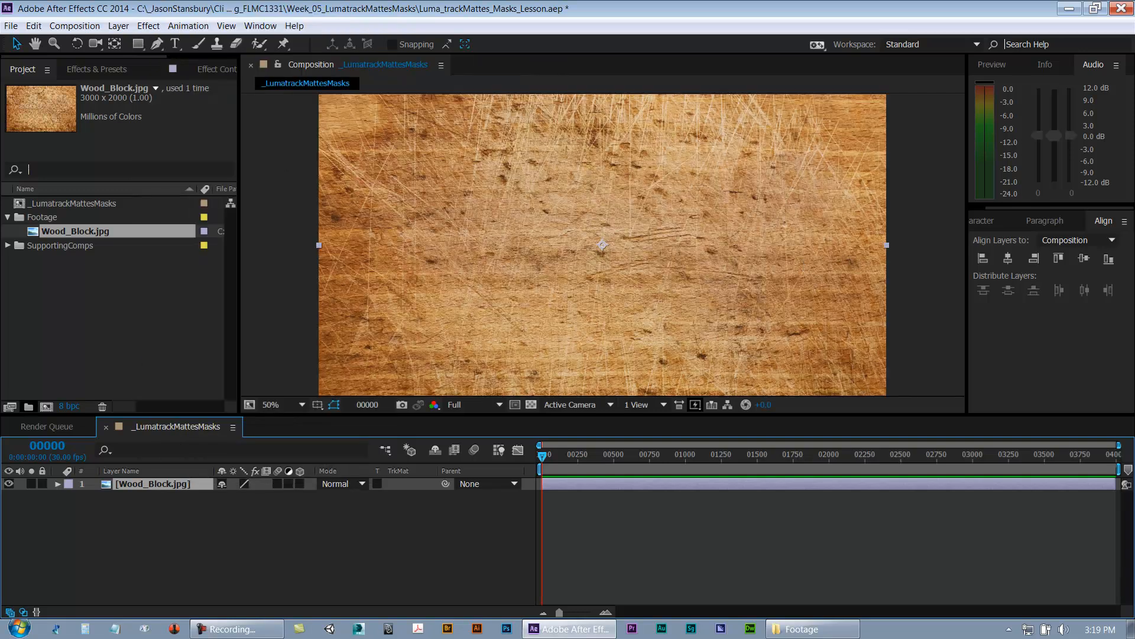
Step: Rename the wood layer as BG
click(109, 521)
click(143, 484)
key(Return)
text(BG)
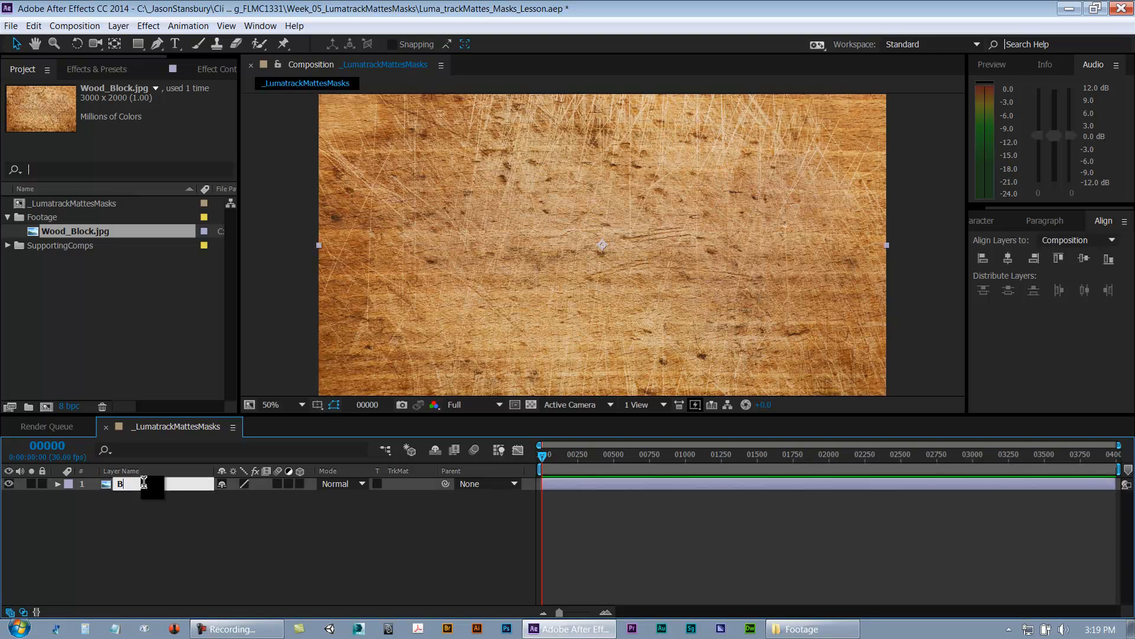
key(Return)
click(148, 539)
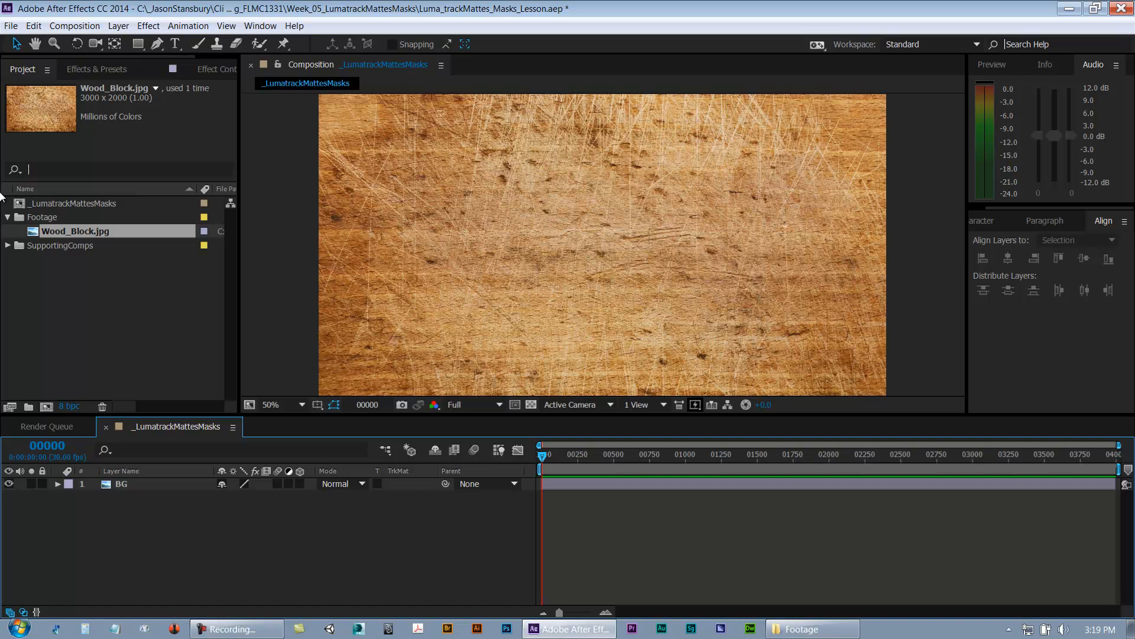
click(7, 217)
click(211, 574)
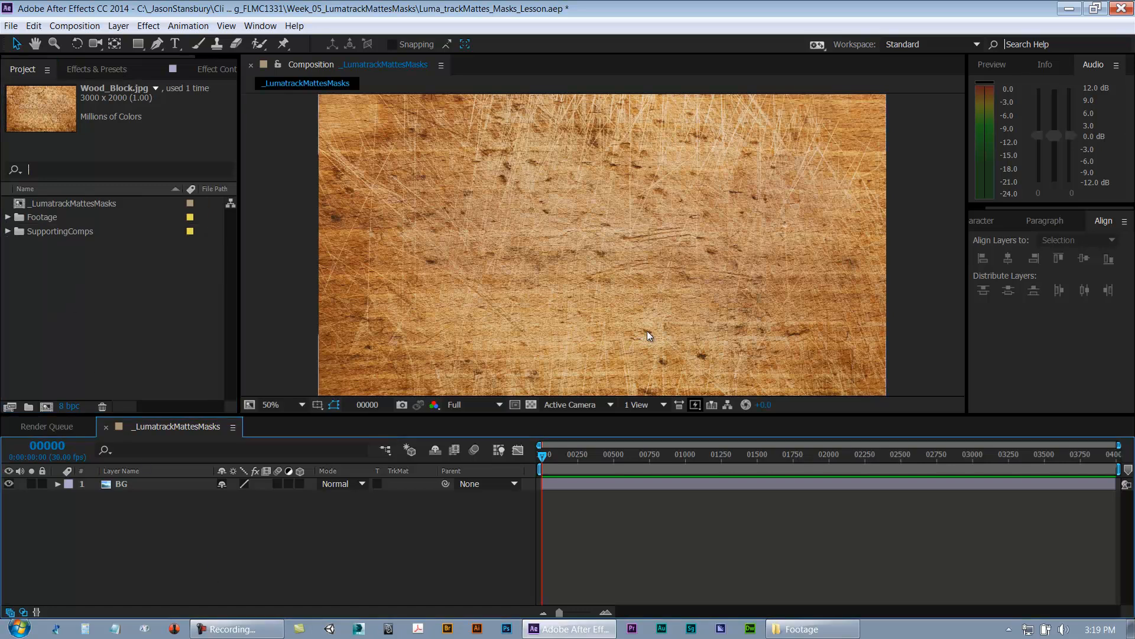
key(comma)
key(period)
Step: Import Cheese_Swiss.jpg into the Footage folder
click(8, 218)
click(42, 219)
key(ctrl+i)
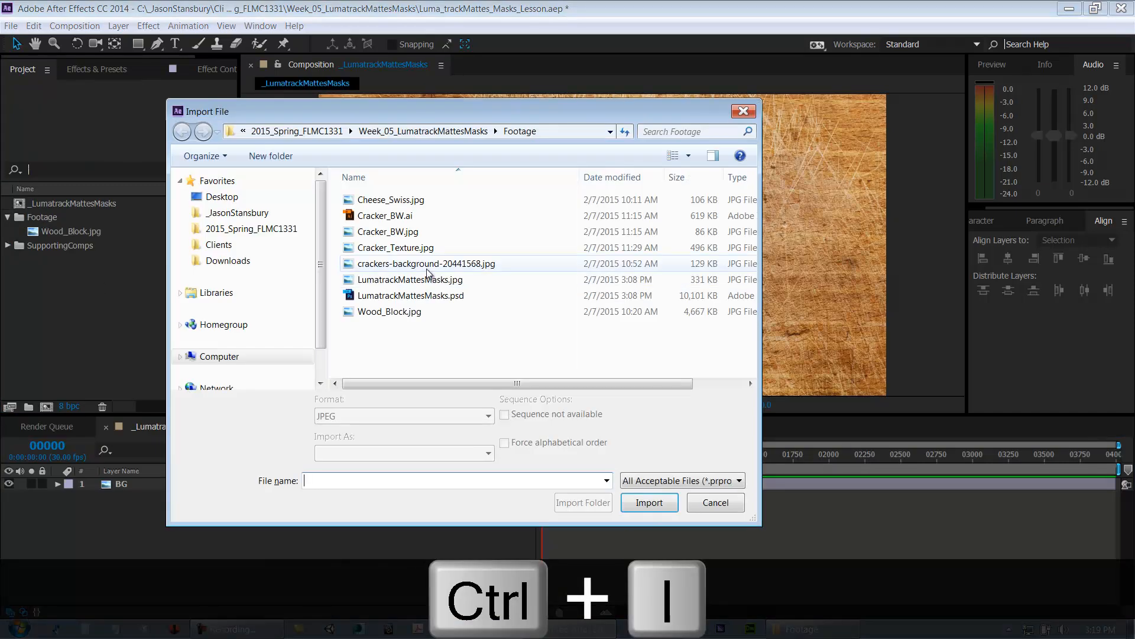
click(397, 201)
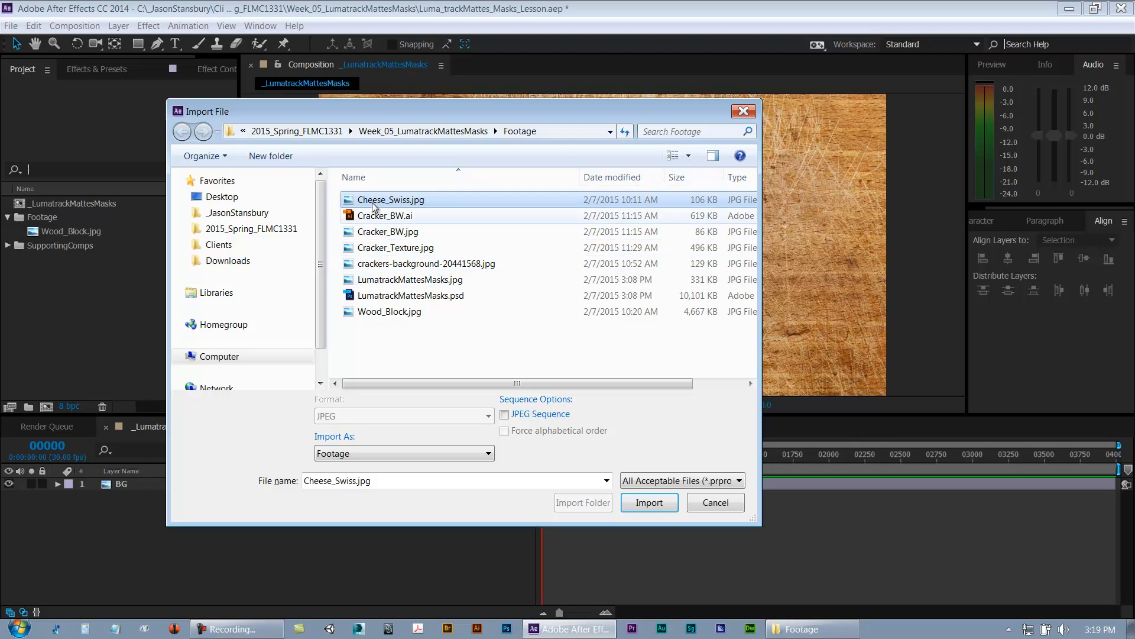
click(638, 504)
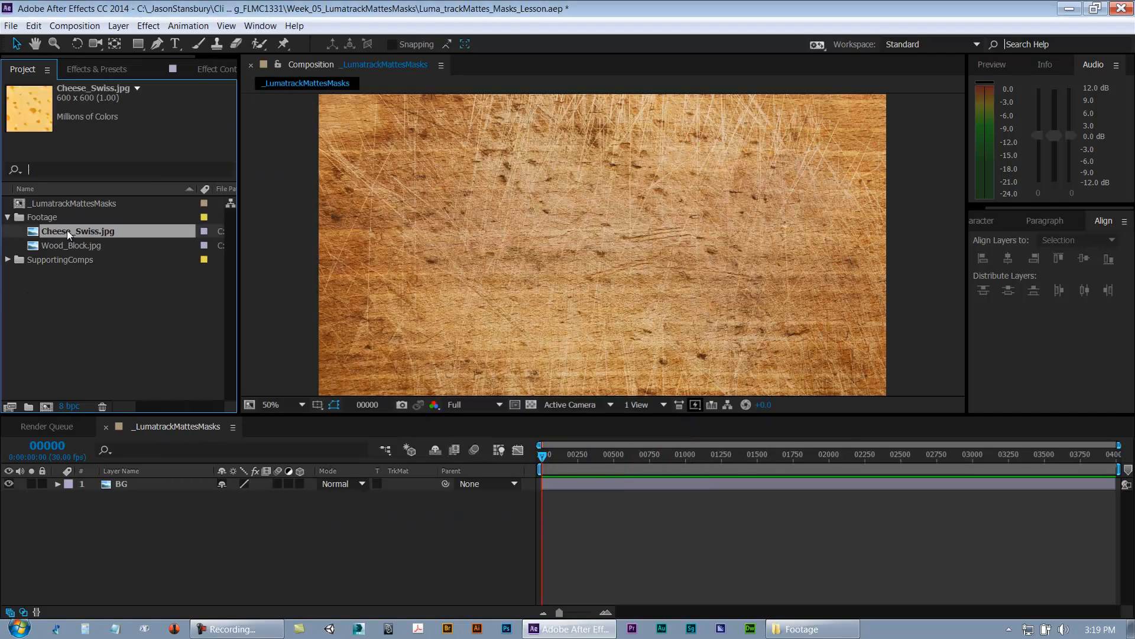
Step: Create a new composition-sized gray solid named Mask_Demo
click(8, 217)
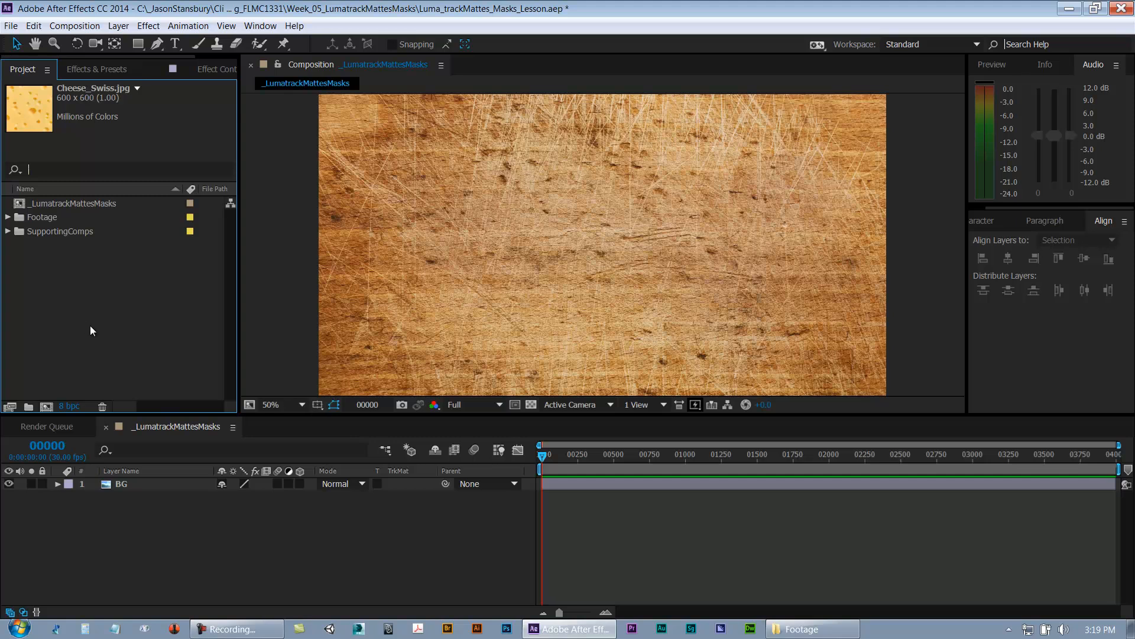
click(90, 330)
click(174, 568)
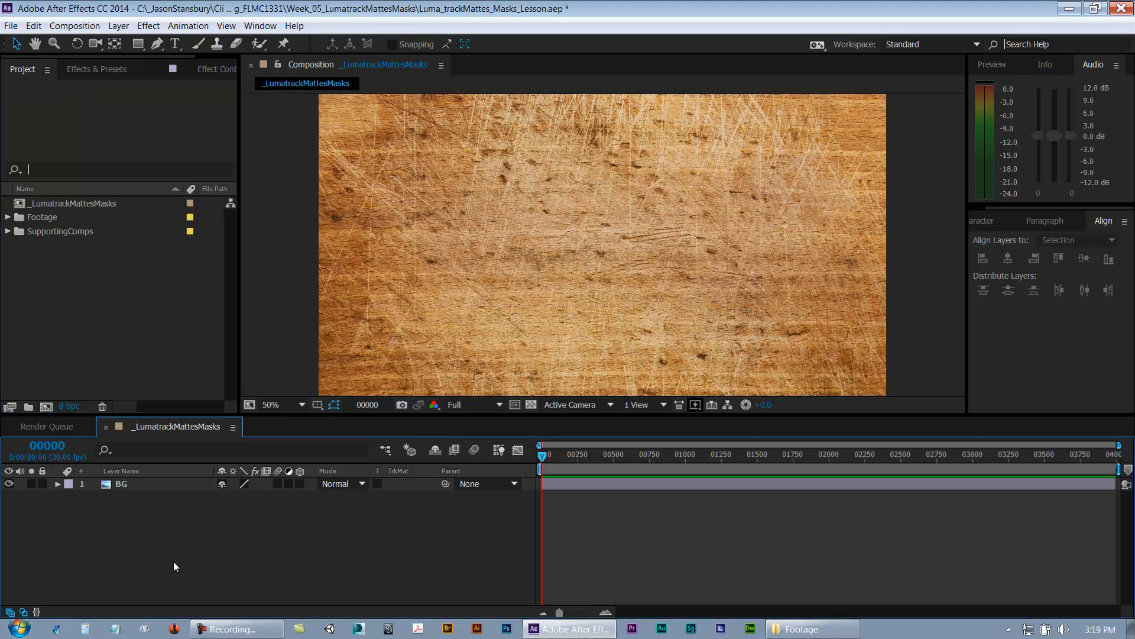
key(ctrl+y)
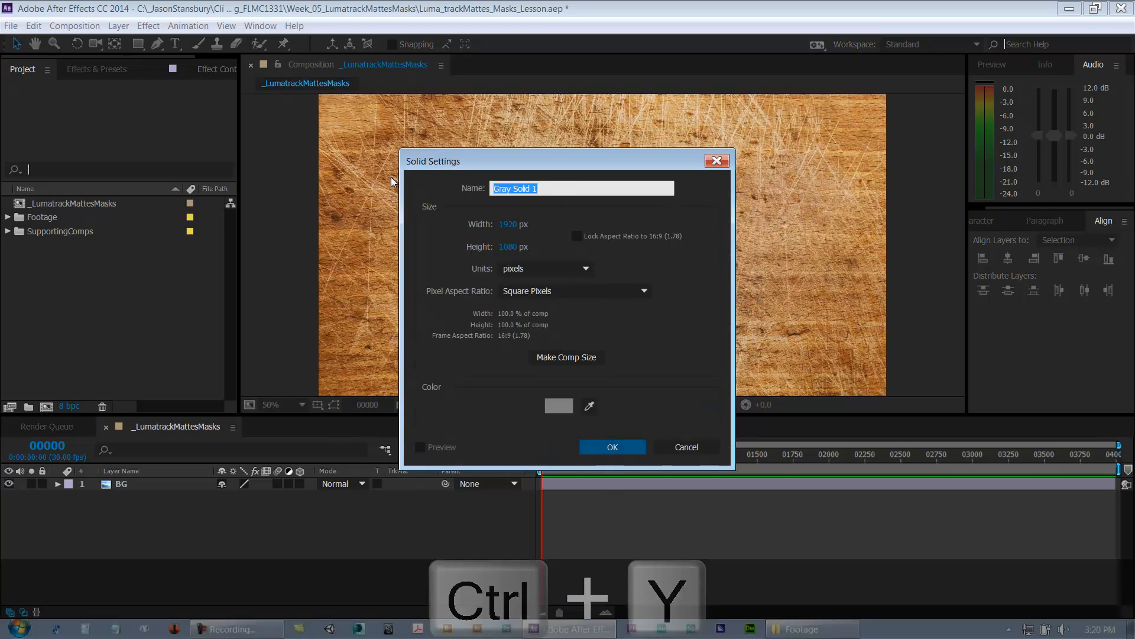
text(Mask)
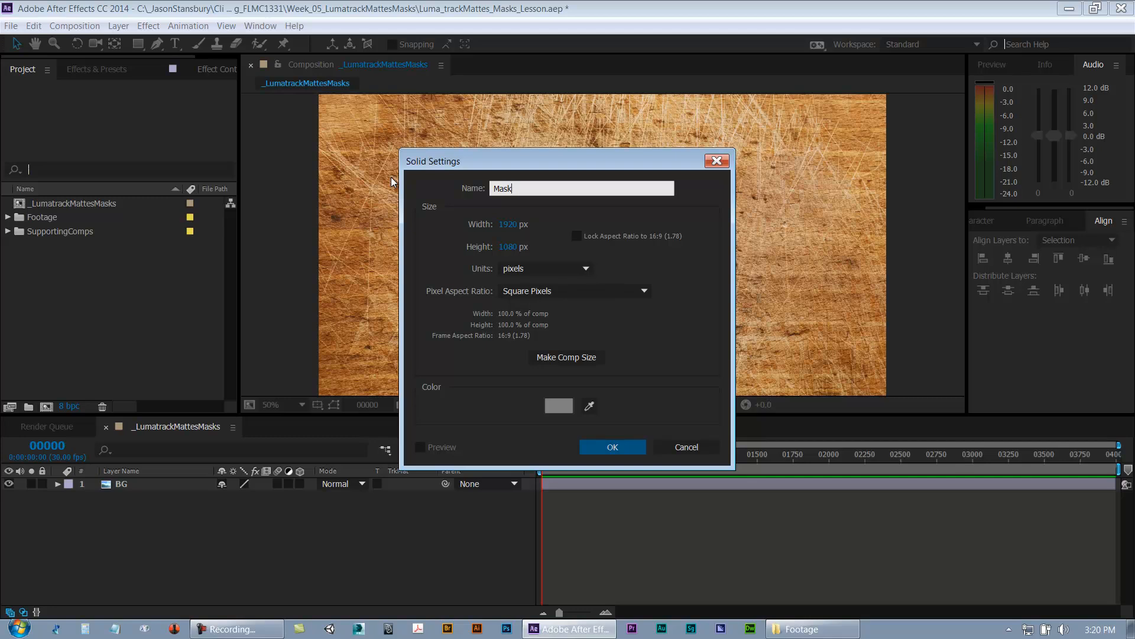
text(_DE)
key(BackSpace)
text(emo)
click(611, 448)
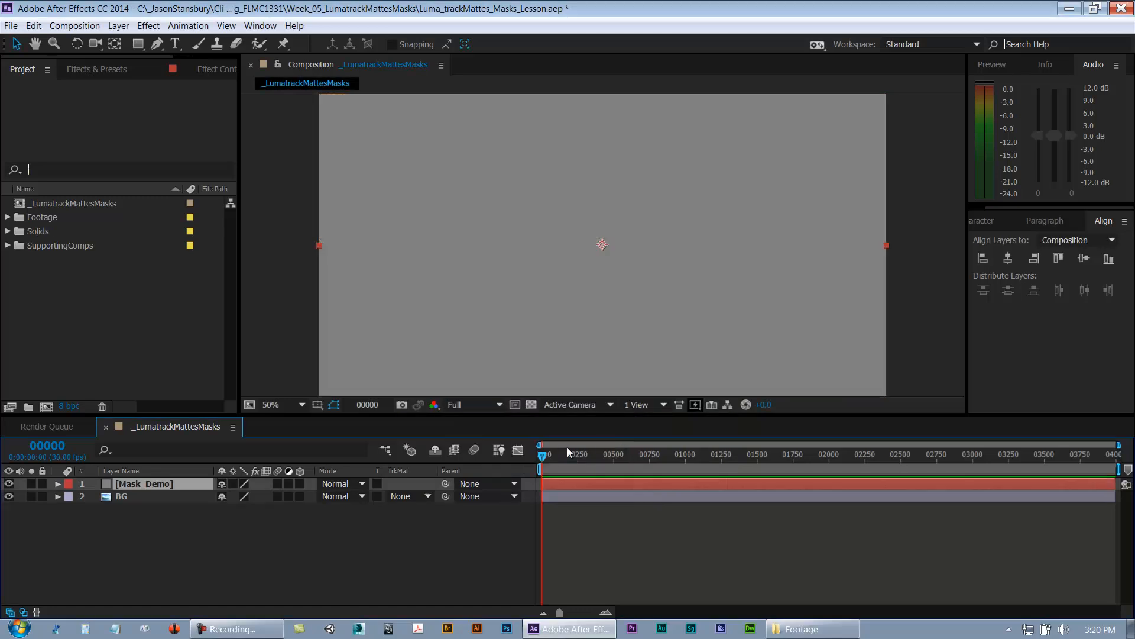
Step: Move the Mask_Demo solid around within the frame
key(comma)
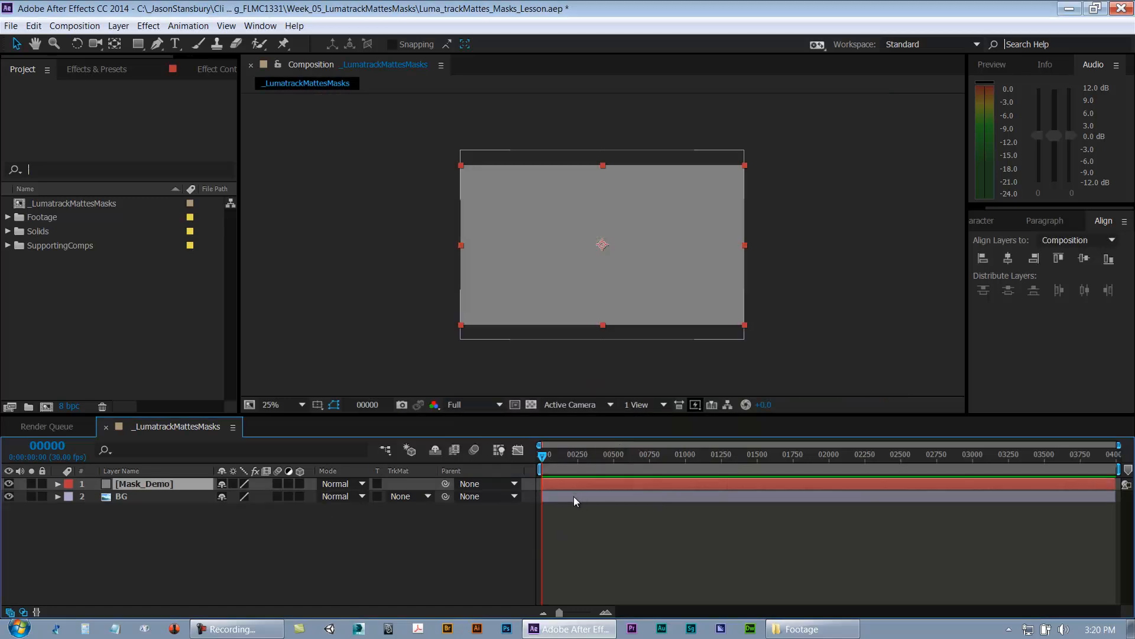
drag(592, 292, 614, 267)
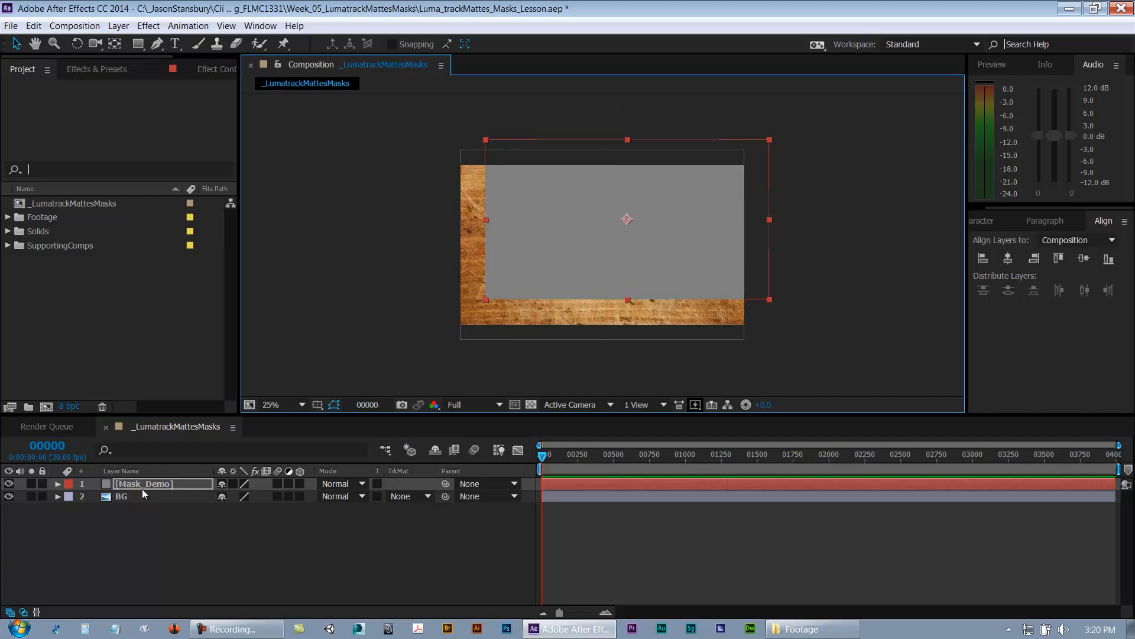
drag(634, 266, 605, 307)
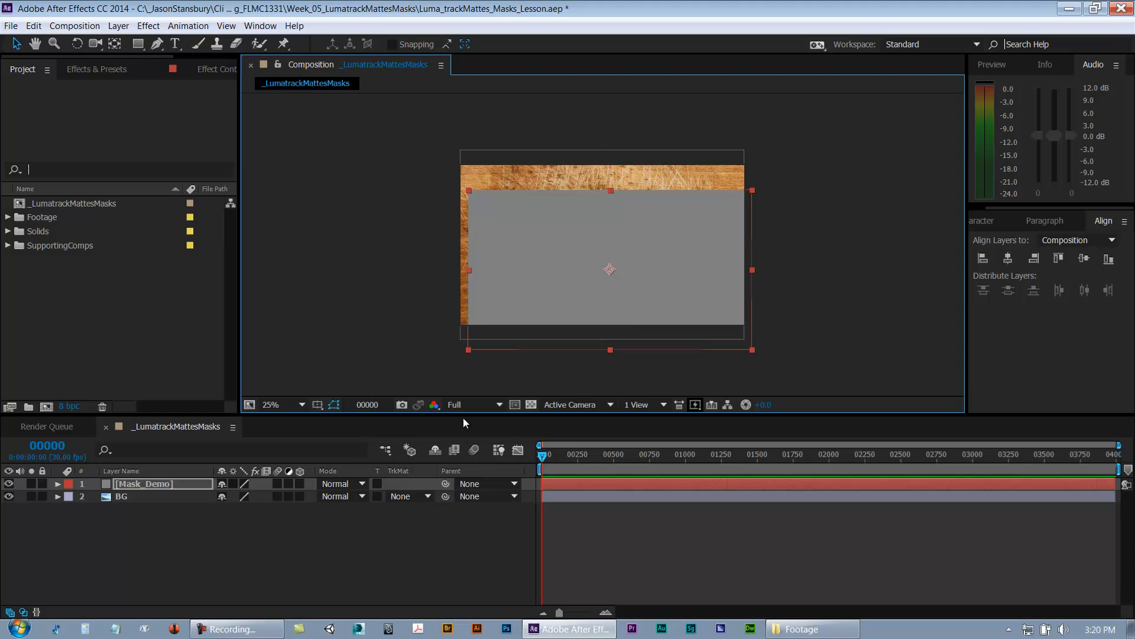
Step: Draw two small circular masks side by side on the Mask_Demo solid with the Ellipse tool
click(137, 45)
drag(137, 46, 178, 73)
drag(520, 226, 556, 262)
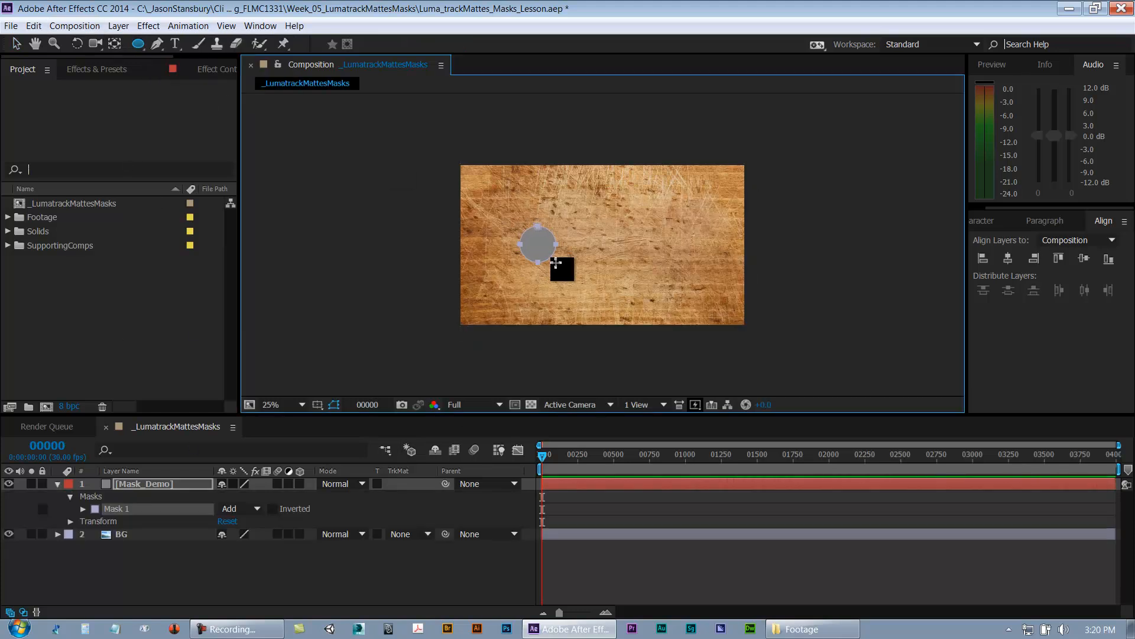
drag(620, 232, 656, 270)
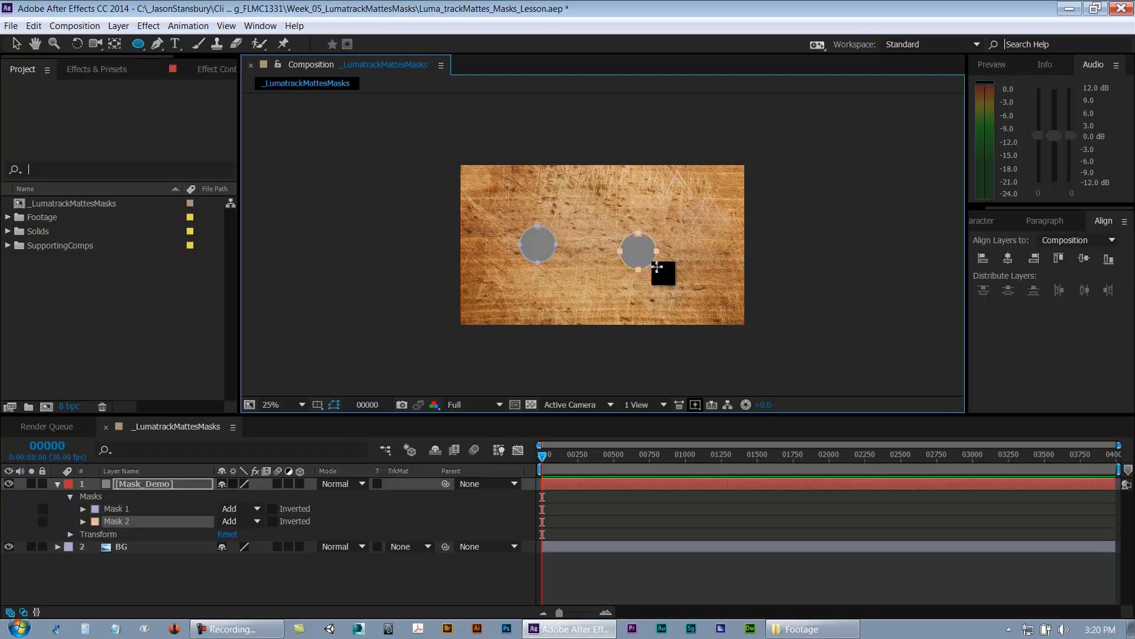
Step: Draw a third, larger circular mask at the bottom edge of the Mask_Demo solid
drag(620, 338, 621, 337)
key(v)
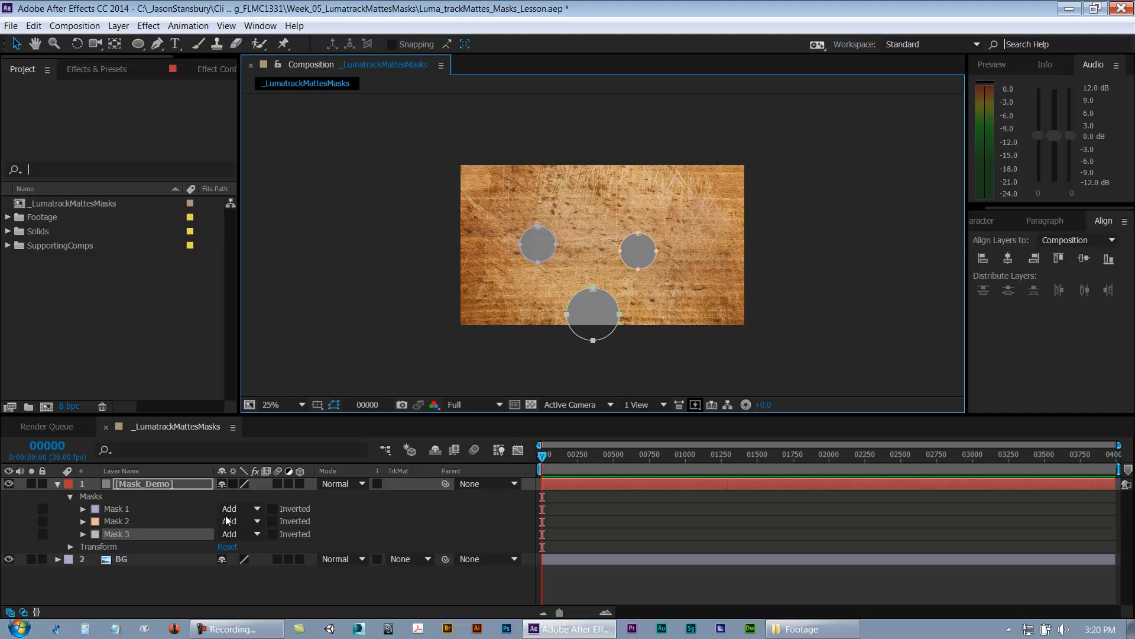
Step: Set all three masks on the Mask_Demo layer to Subtract mode
shift+click(121, 511)
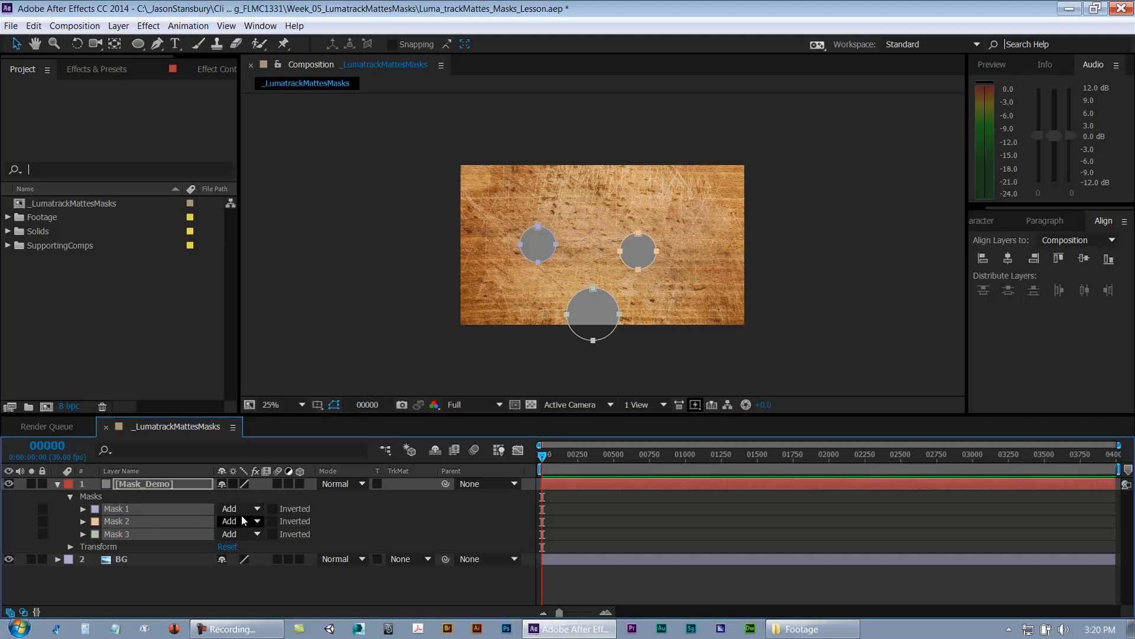
click(236, 508)
click(255, 550)
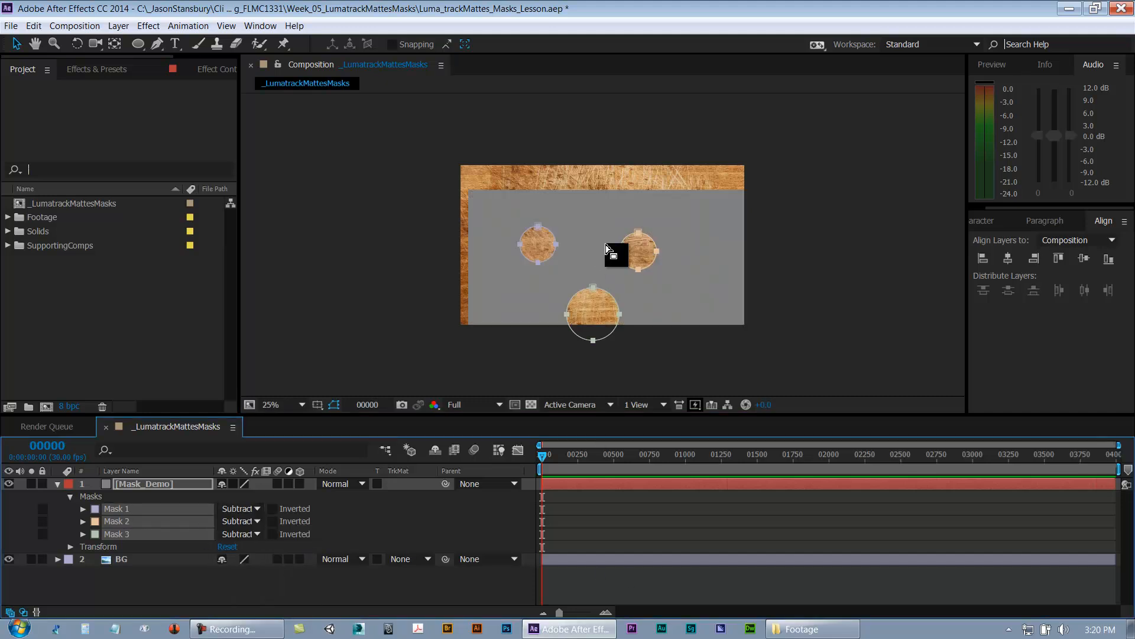
Step: Scale the Mask_Demo solid down to 67% and reposition it within the frame
click(610, 482)
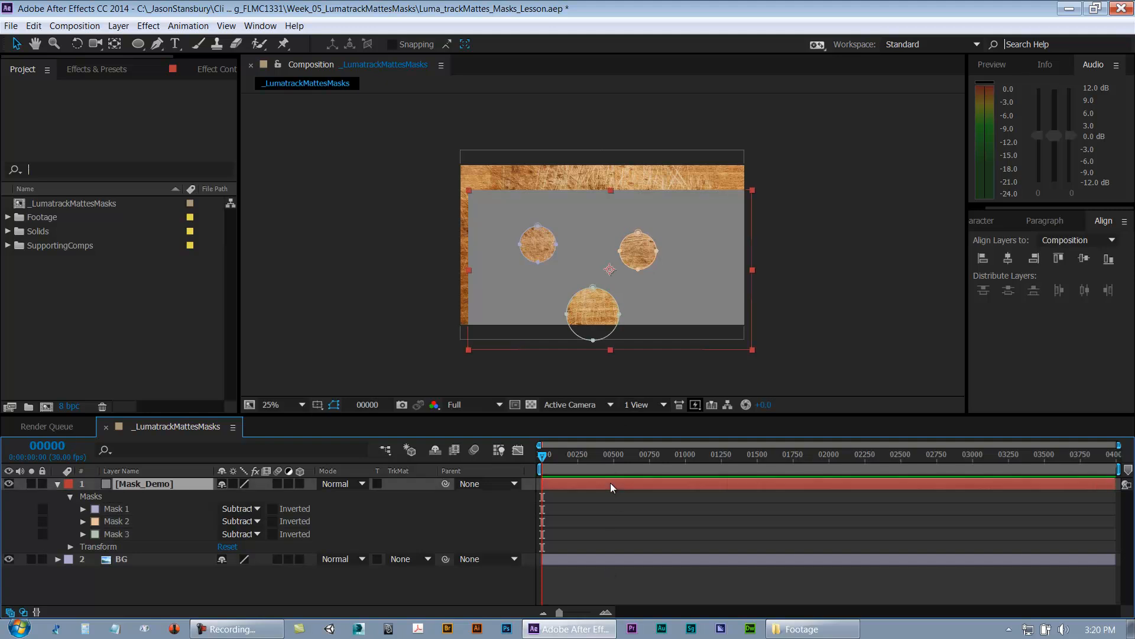
drag(666, 306, 658, 275)
key(s)
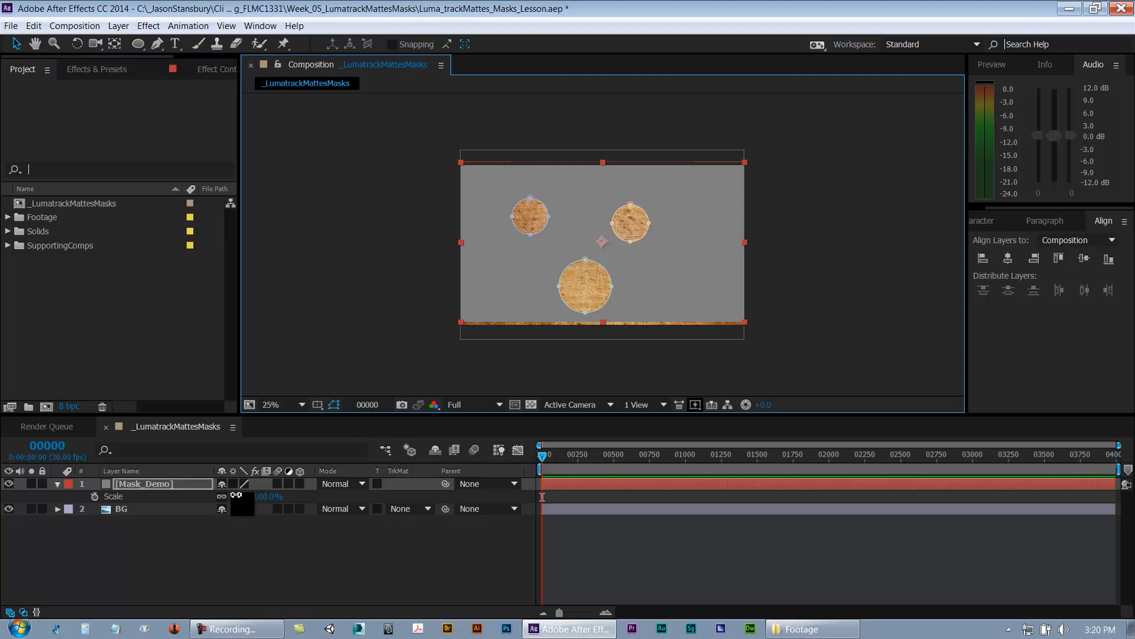
drag(237, 497, 218, 497)
click(537, 548)
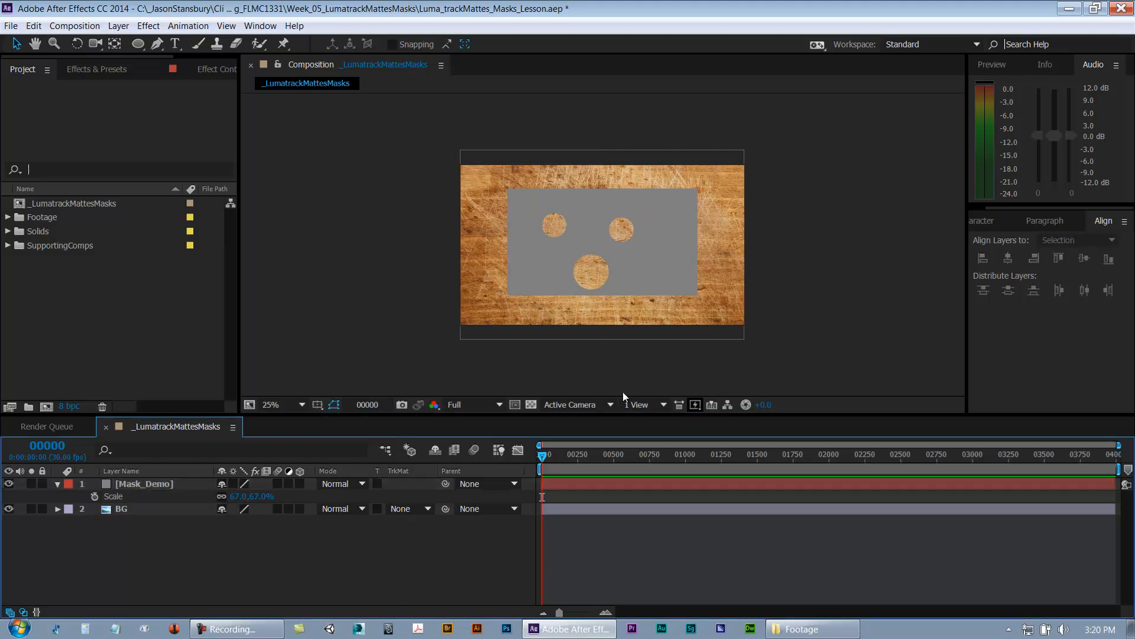
drag(652, 280, 658, 258)
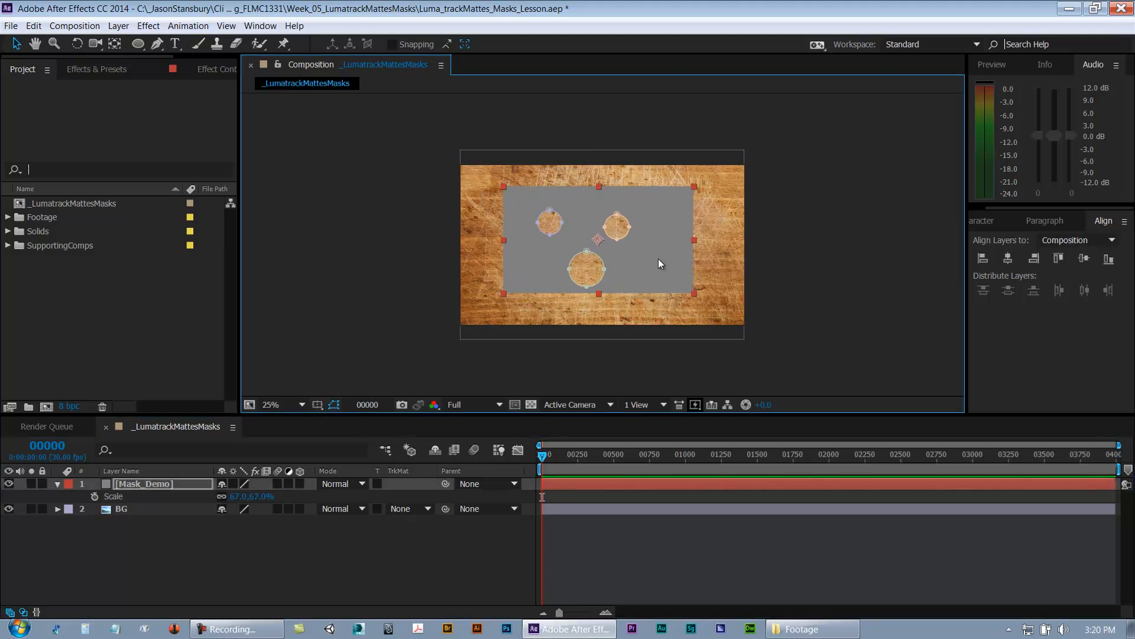
Step: Open the Footage folder and select Cheese_Swiss.jpg
click(8, 217)
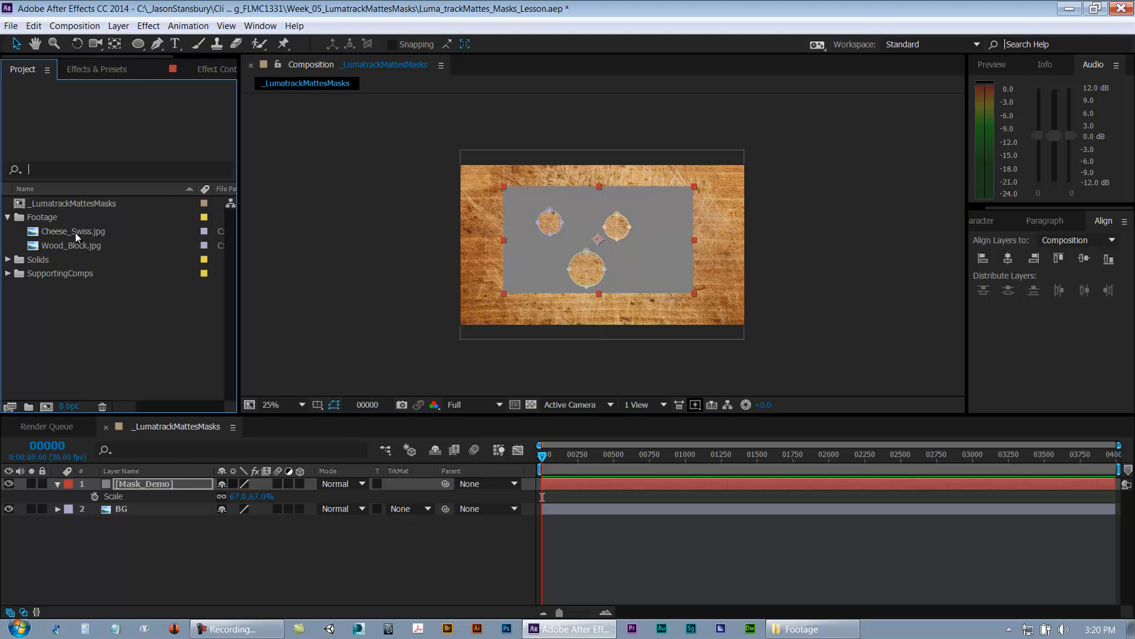
click(75, 233)
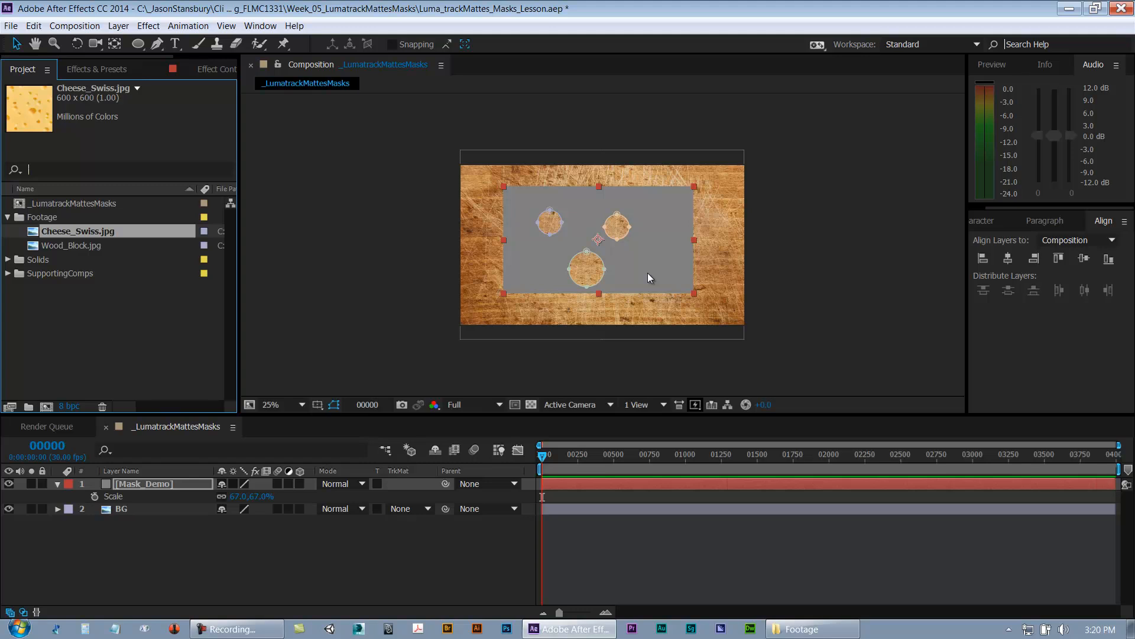
Step: Nudge the Mask_Demo solid sideways and expand its mask list in the layer properties
mouse_move(650, 278)
mouse_down()
mouse_move(655, 293)
mouse_move(621, 285)
mouse_move(686, 278)
mouse_move(674, 299)
mouse_move(638, 295)
mouse_move(674, 258)
mouse_move(594, 270)
mouse_move(641, 277)
mouse_move(656, 254)
mouse_move(637, 278)
mouse_up()
click(58, 484)
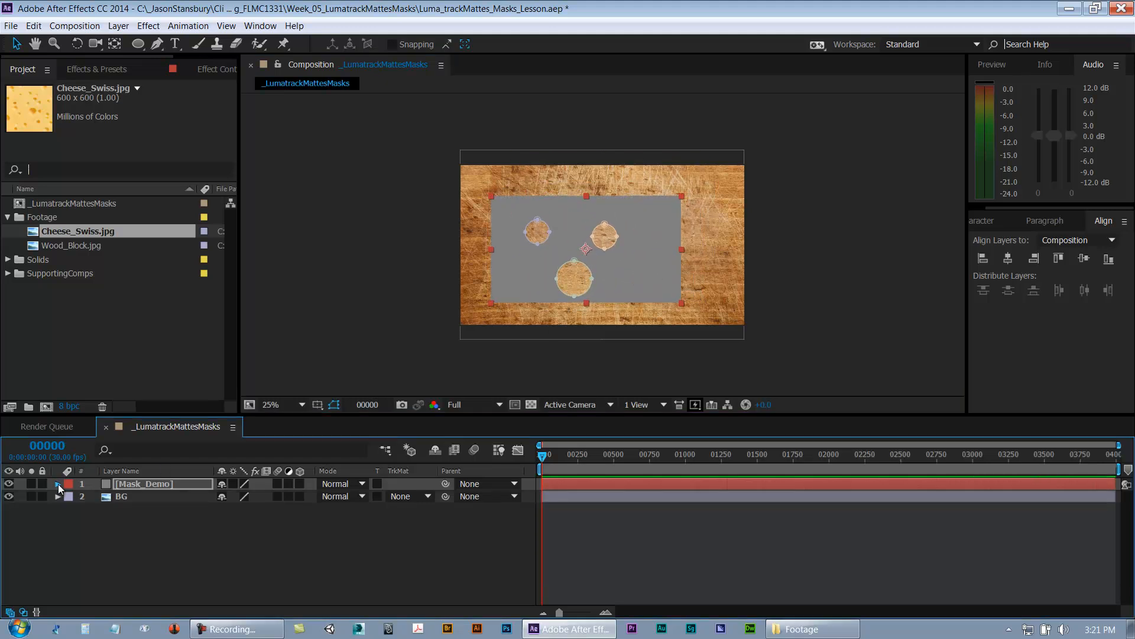
click(58, 484)
click(71, 509)
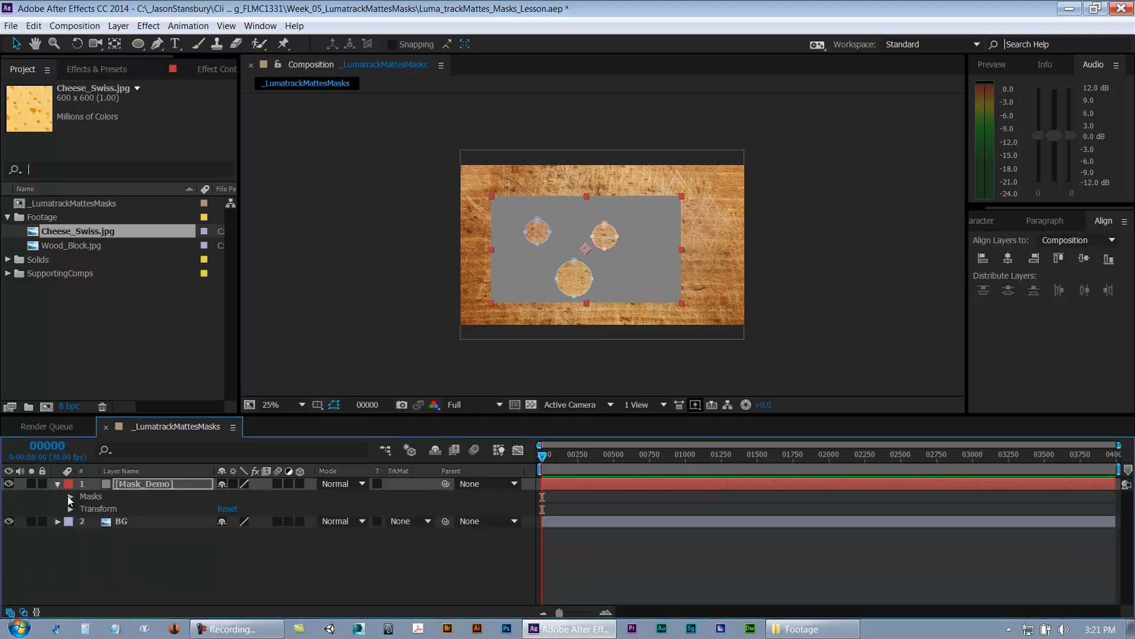
click(71, 496)
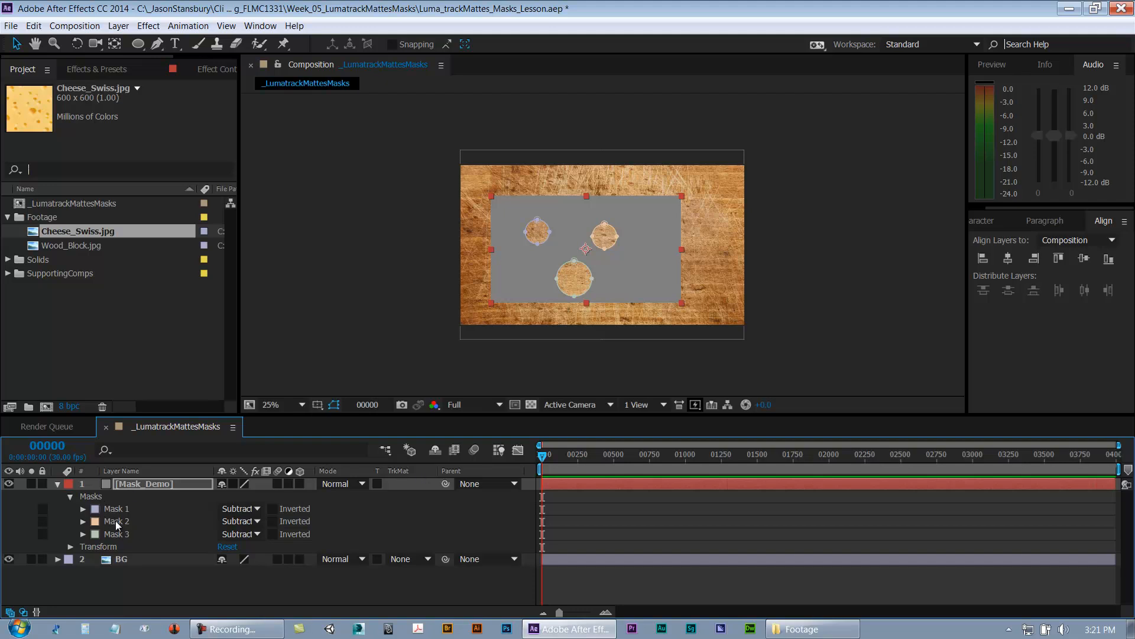
mouse_move(628, 301)
mouse_down()
mouse_move(665, 298)
mouse_move(650, 283)
mouse_move(632, 302)
mouse_up()
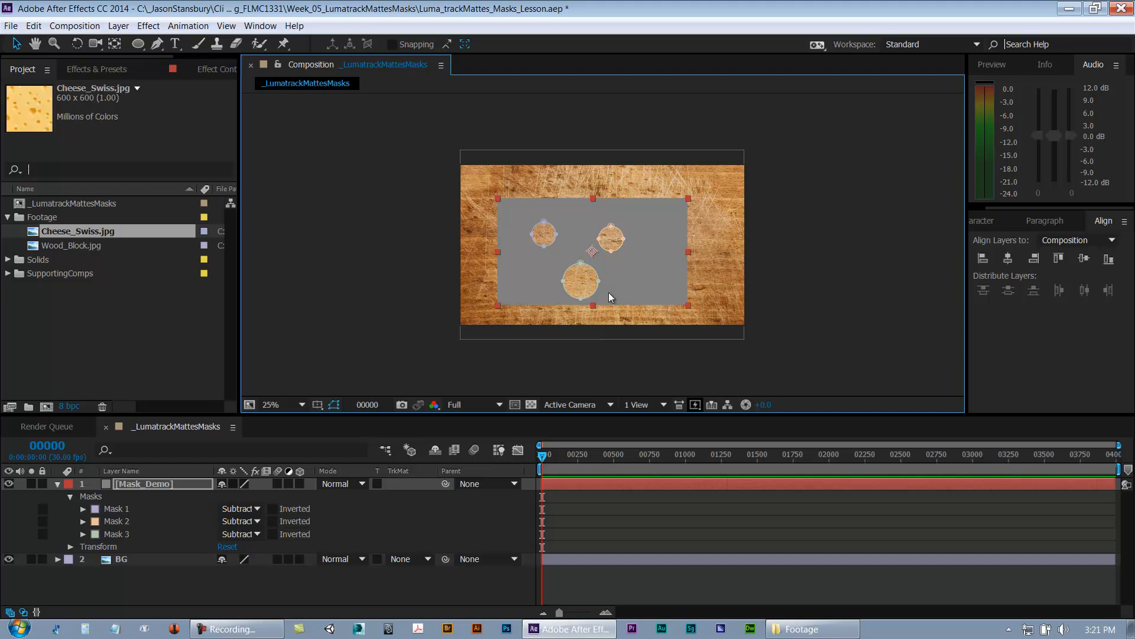
Step: Delete the Mask_Demo layer from the composition
click(90, 590)
click(130, 483)
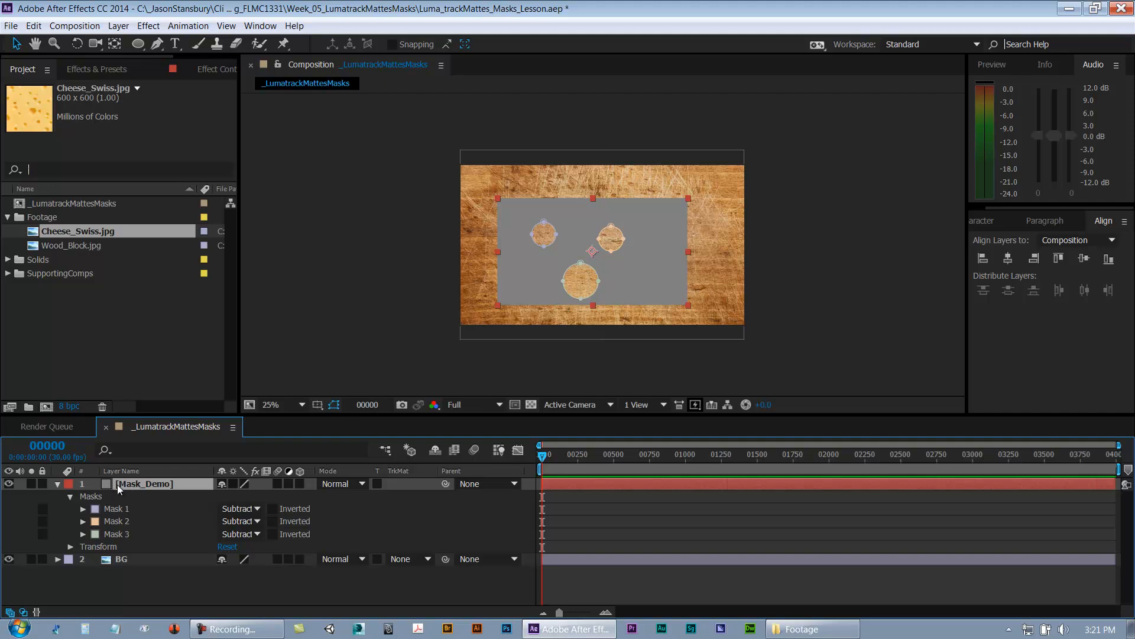
key(Delete)
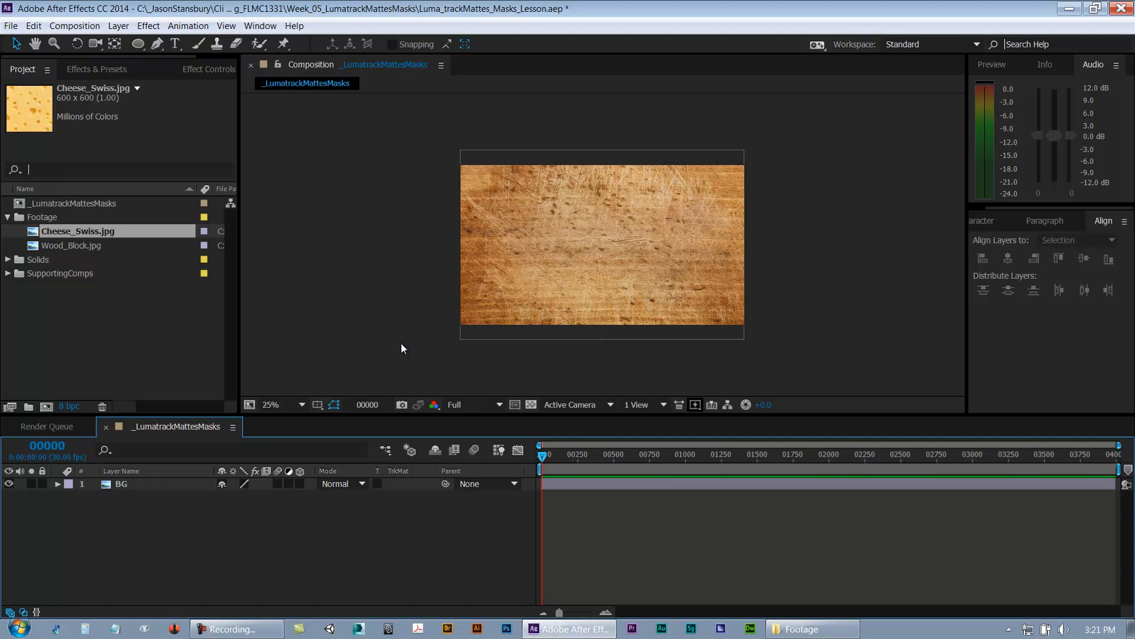
key(period)
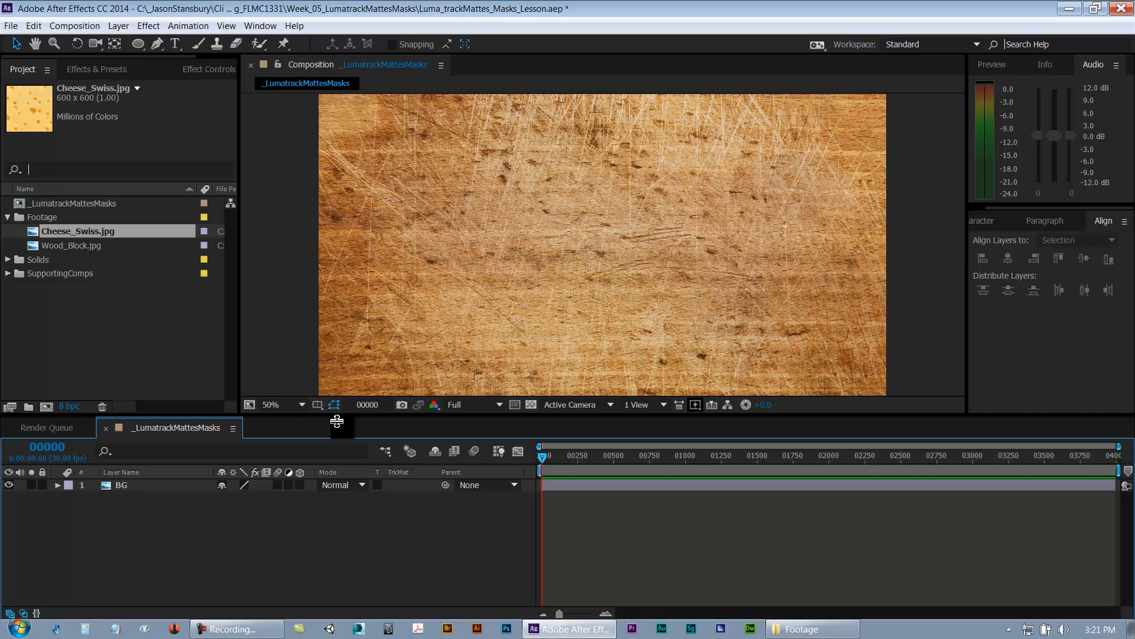
drag(336, 413, 346, 477)
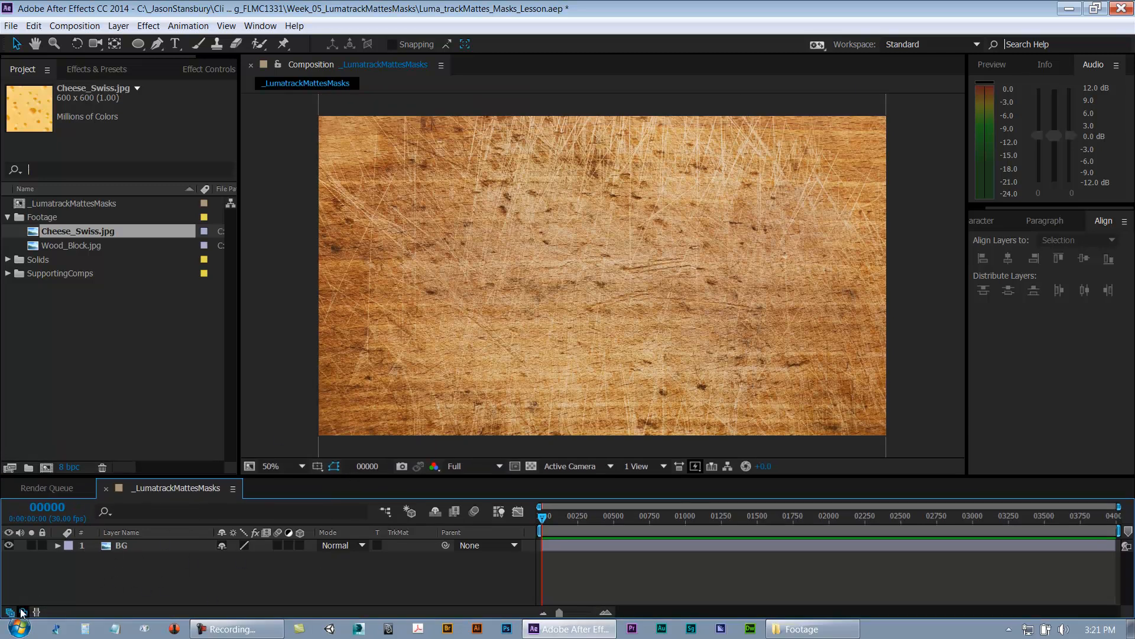
click(448, 294)
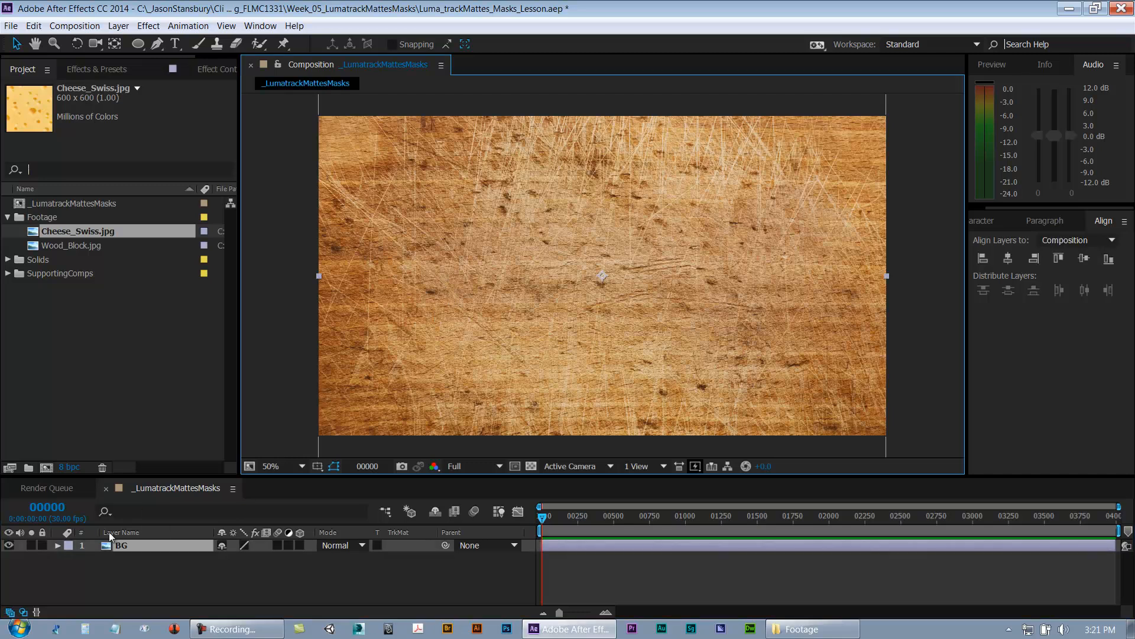
click(9, 545)
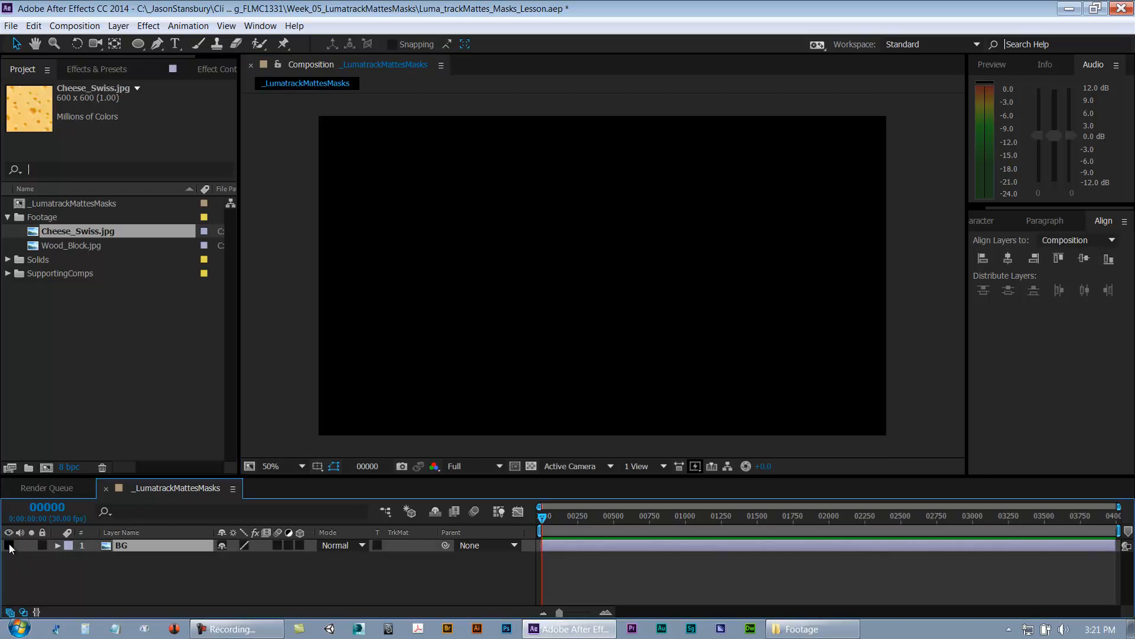
click(9, 546)
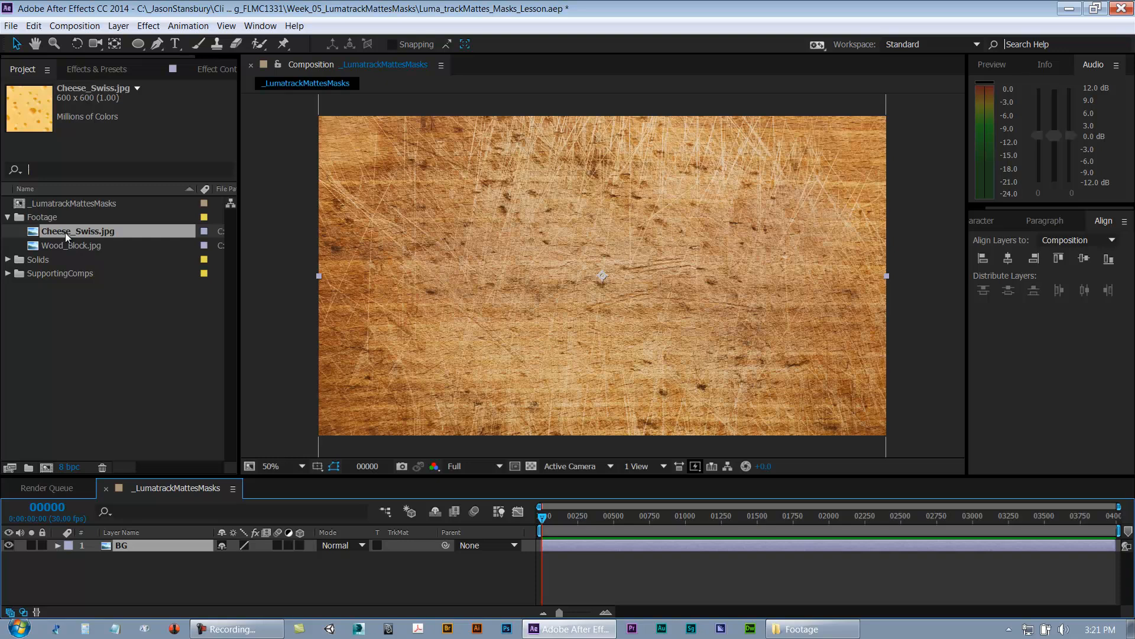
click(118, 571)
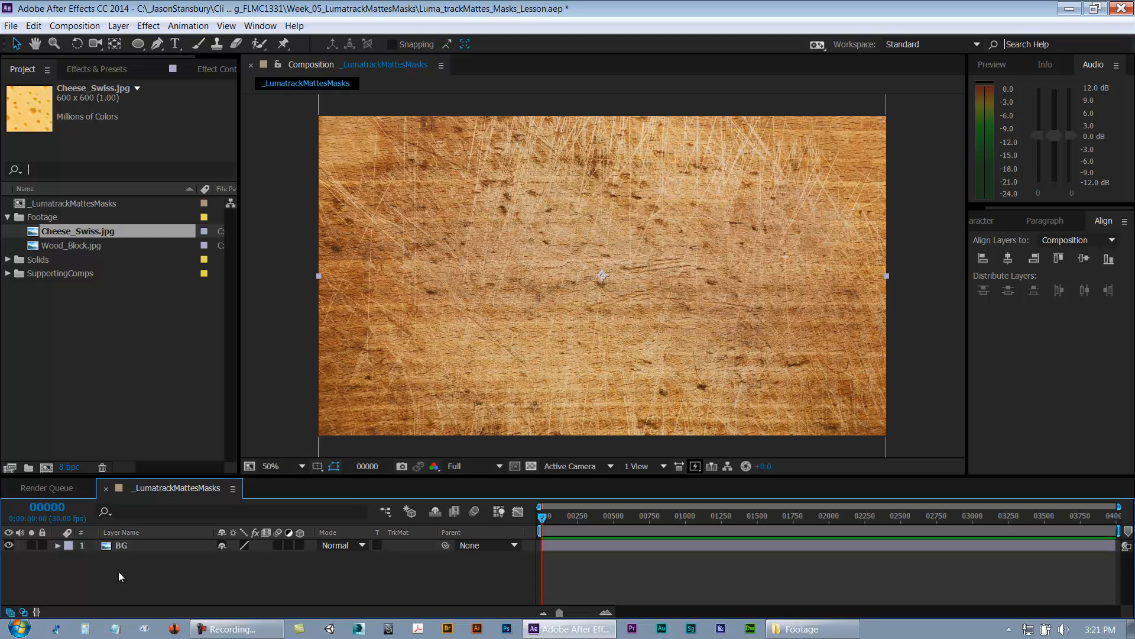
Step: Rename the Mask_Demo solid in the Solids folder to Utility
click(9, 261)
click(62, 273)
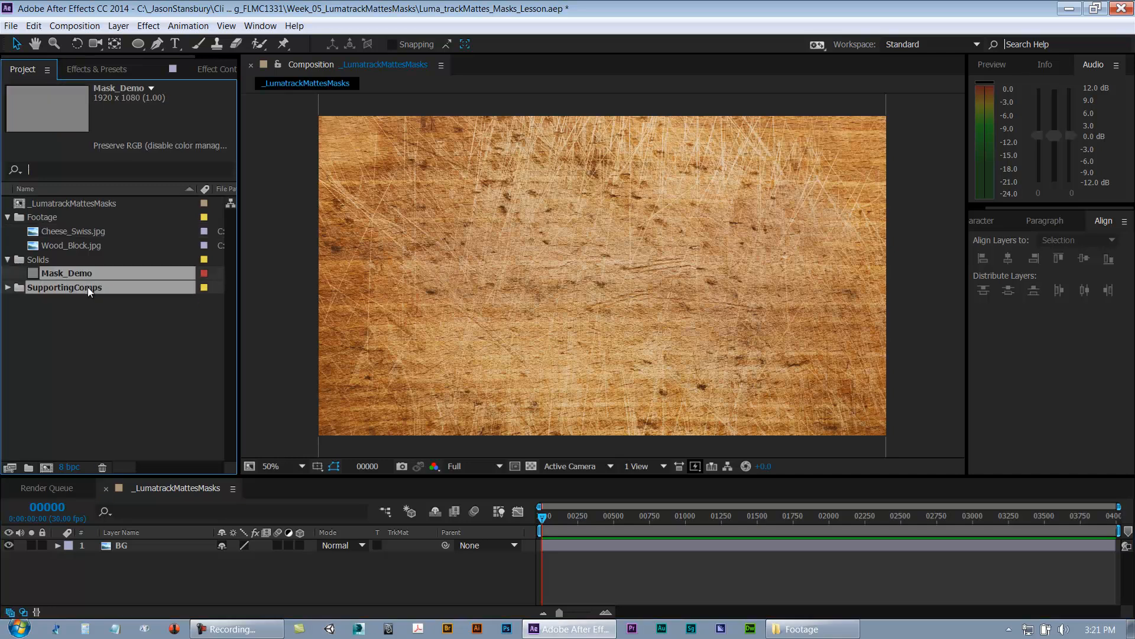
key(Return)
text(Utility)
key(Return)
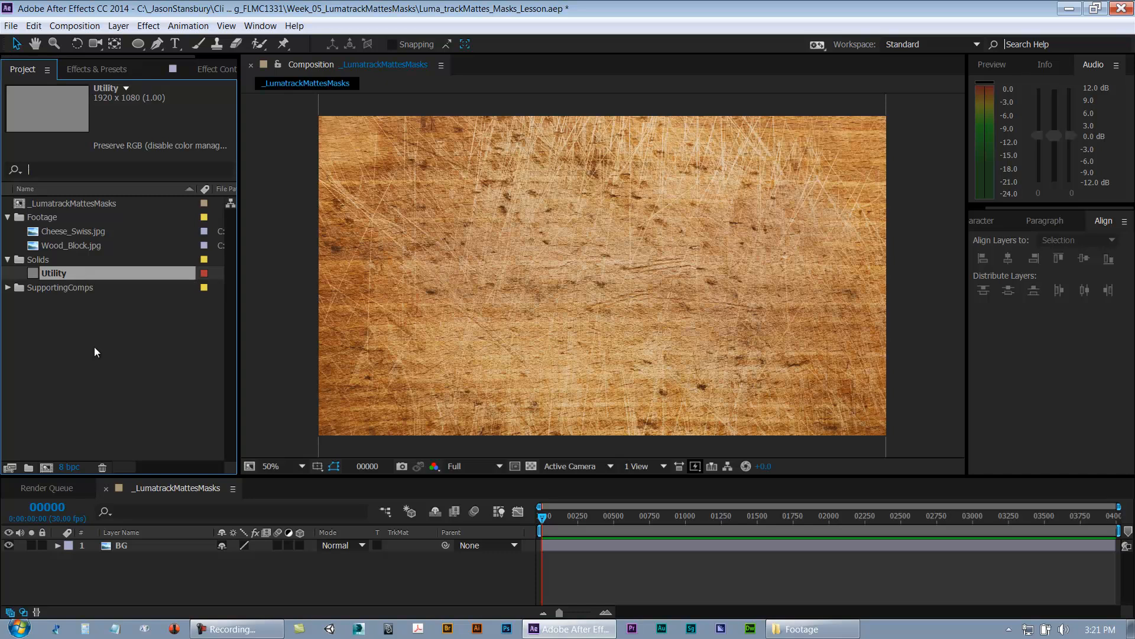
Step: Add the Utility solid to the composition above BG and rename the layer Cheese_Holes
drag(94, 541, 94, 545)
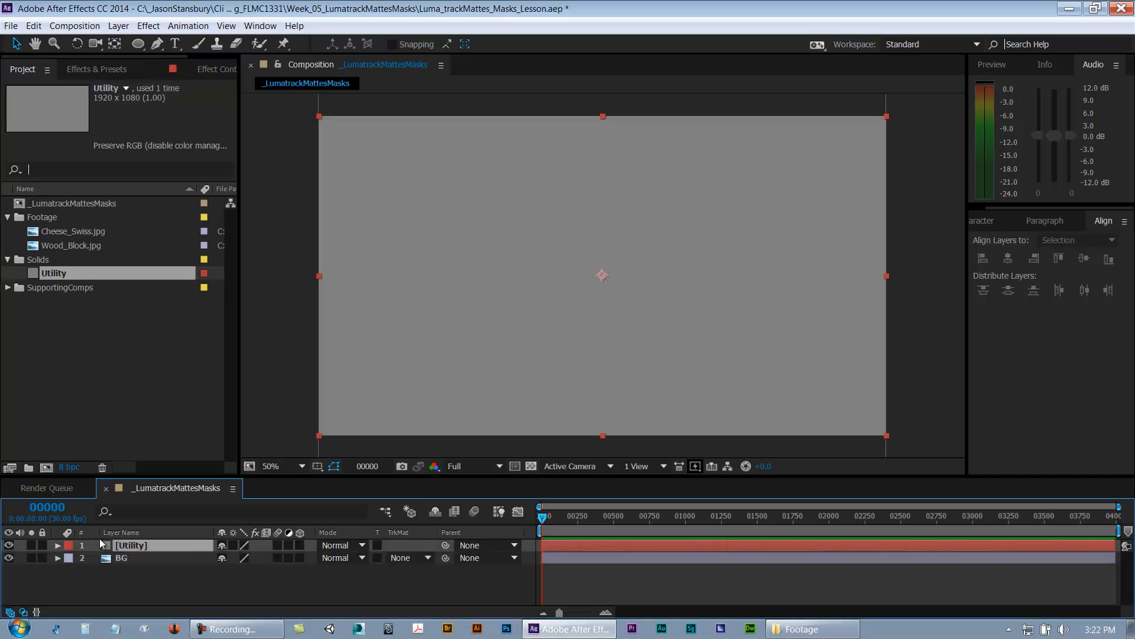
click(120, 586)
click(144, 547)
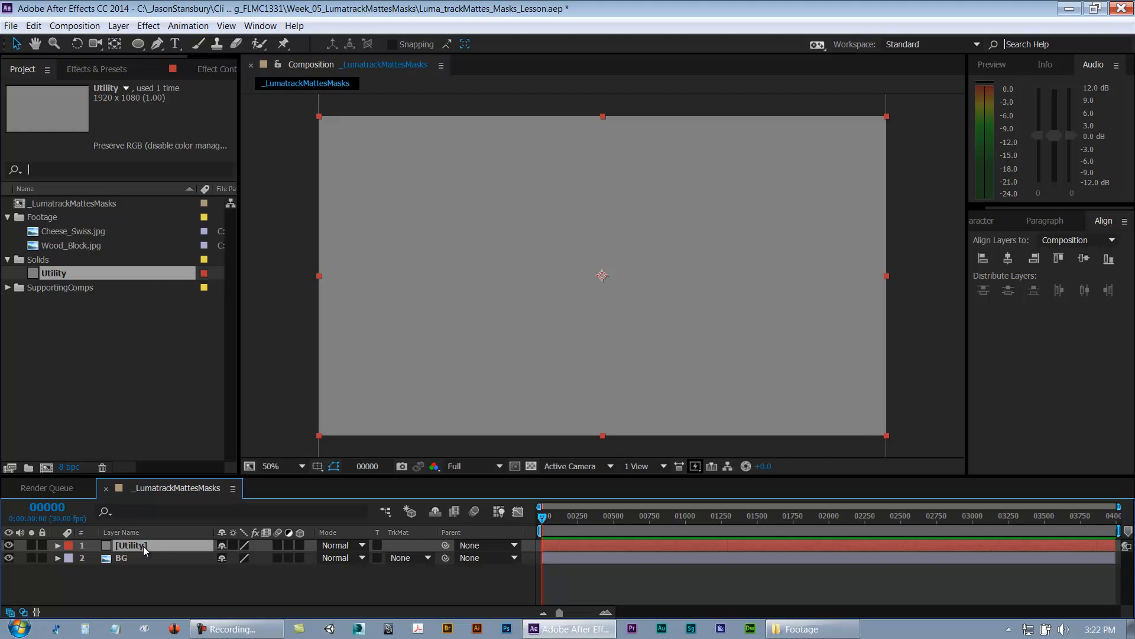
key(Return)
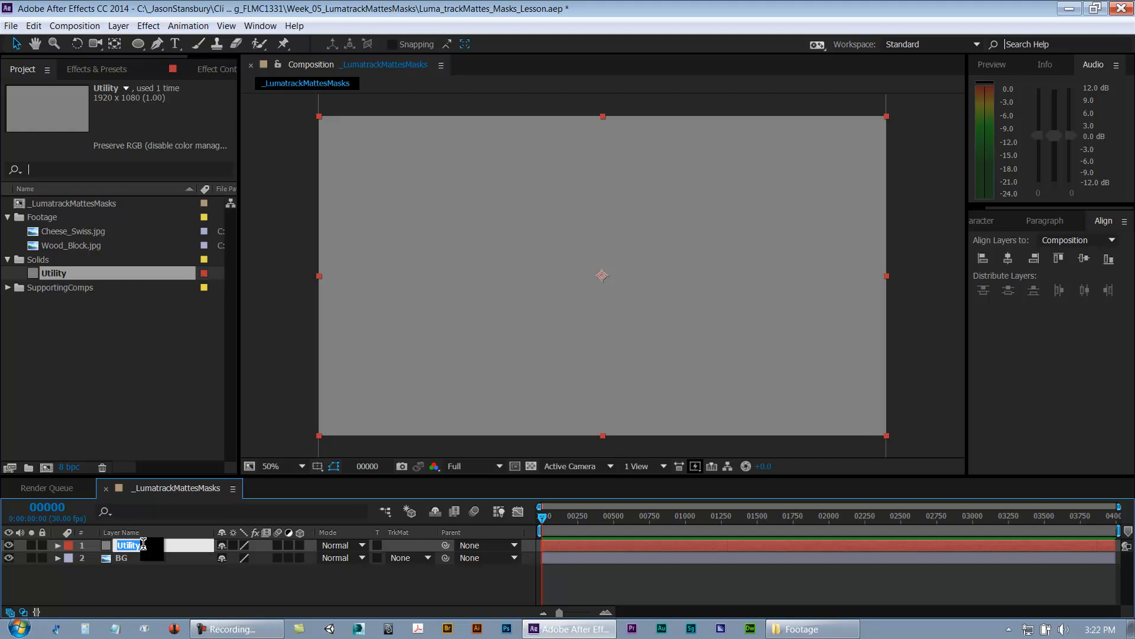
text(Cheese Holes)
key(Return)
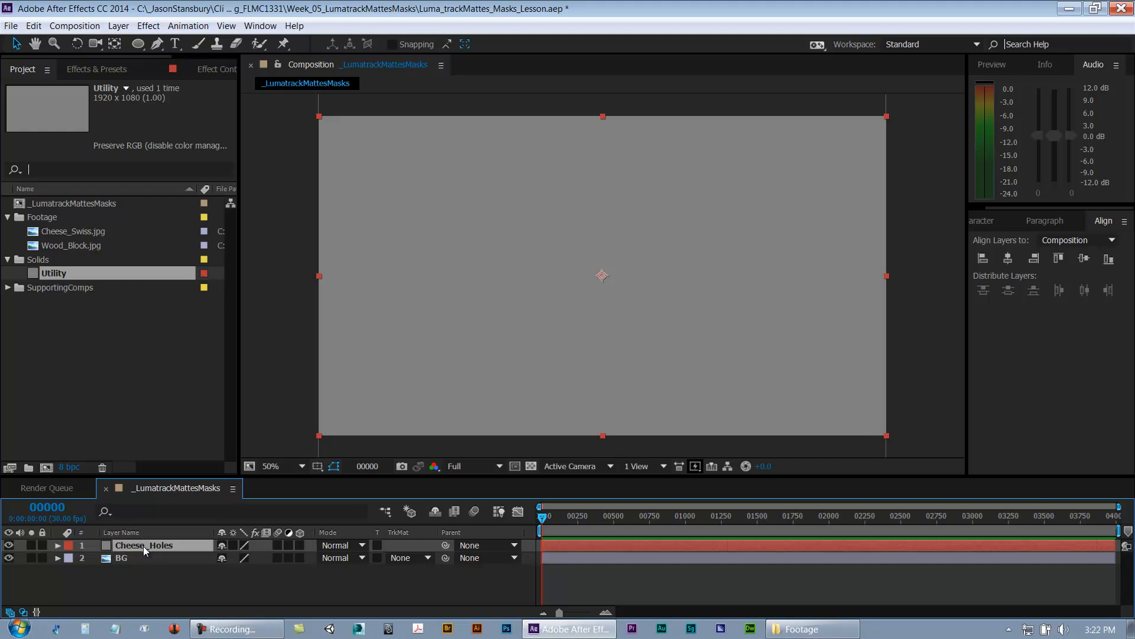
Step: Draw three circular masks of different sizes on the Cheese_Holes layer with the Ellipse tool, adjusting the right one
click(139, 43)
drag(440, 183, 529, 277)
mouse_move(701, 181)
mouse_down()
mouse_move(757, 260)
mouse_move(781, 261)
mouse_up()
drag(597, 309, 631, 354)
key(v)
double_click(720, 253)
drag(781, 184, 775, 240)
Step: Set all three Cheese_Holes masks to Subtract mode
click(57, 545)
click(144, 549)
key(m)
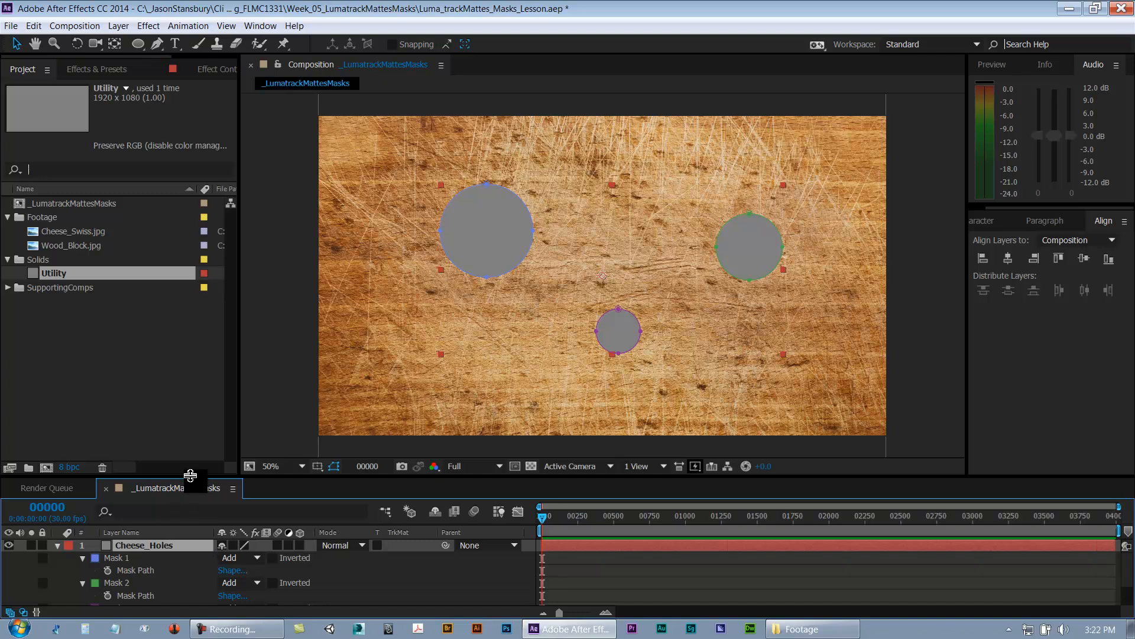
drag(189, 475, 193, 406)
click(125, 488)
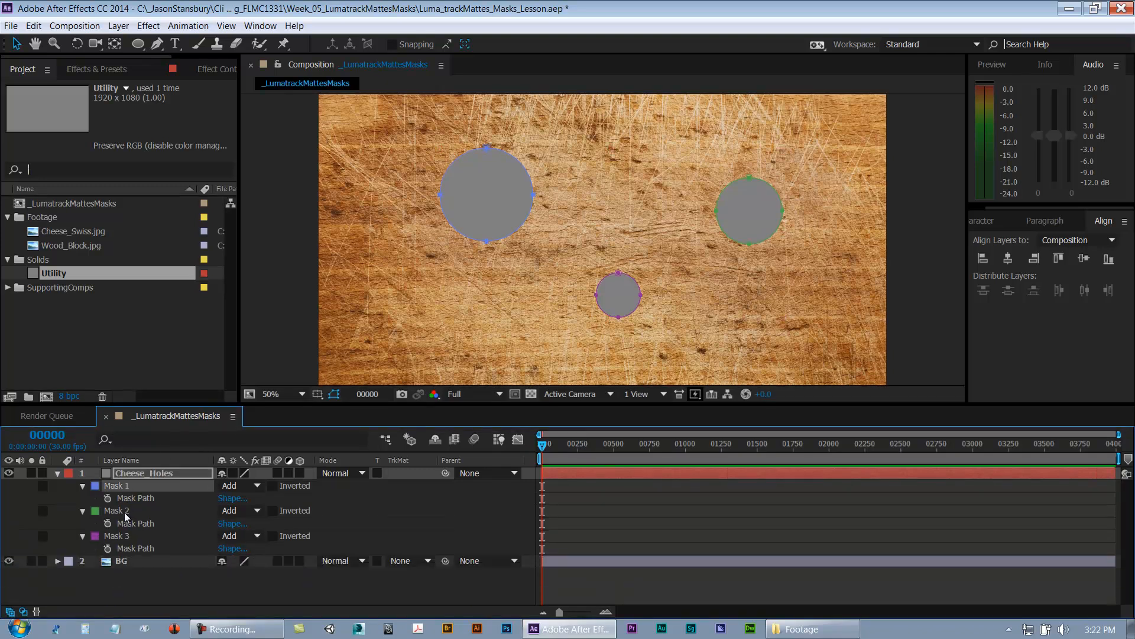
shift+click(127, 510)
shift+click(123, 535)
click(238, 487)
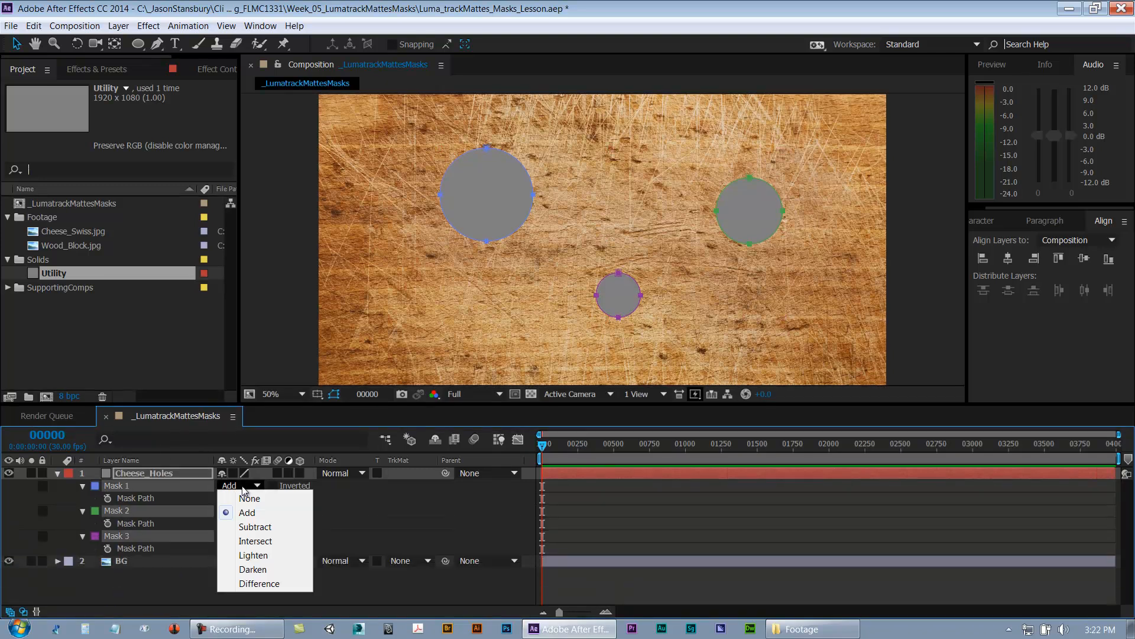
click(255, 528)
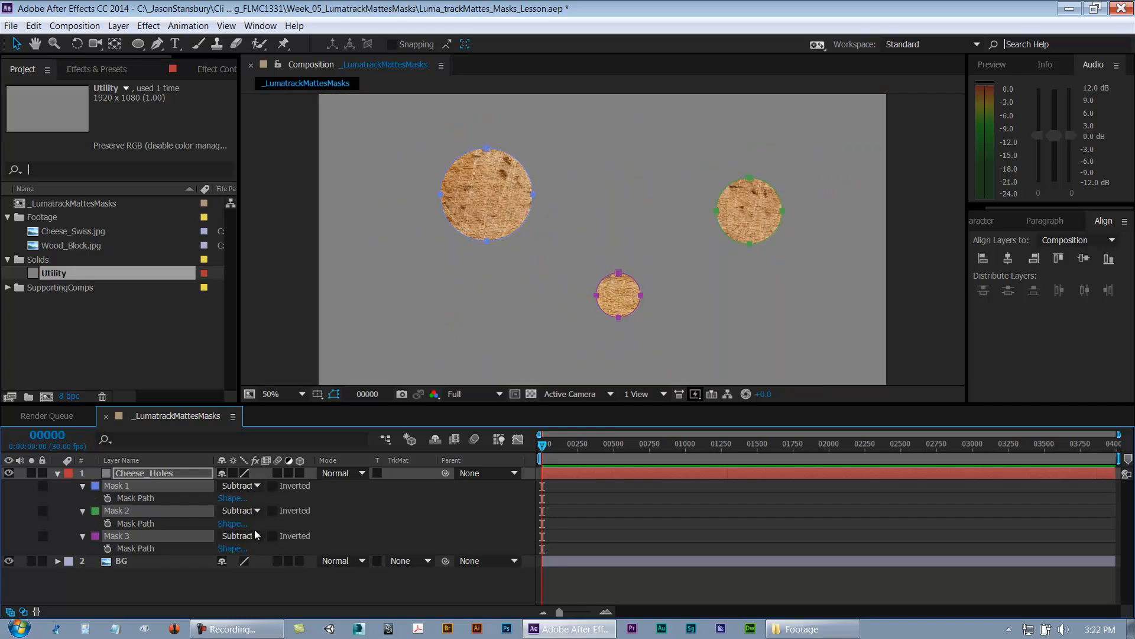
Step: Toggle the BG layer's visibility to inspect the cheese holes with and without the background
click(304, 595)
key(comma)
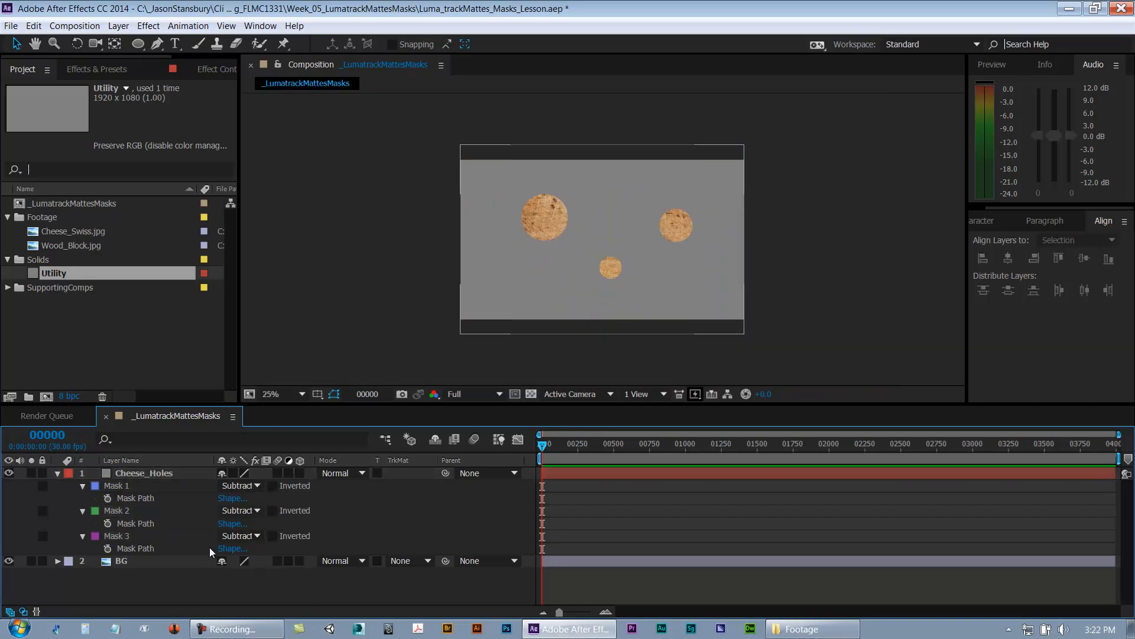
click(9, 560)
click(9, 561)
click(9, 561)
click(9, 560)
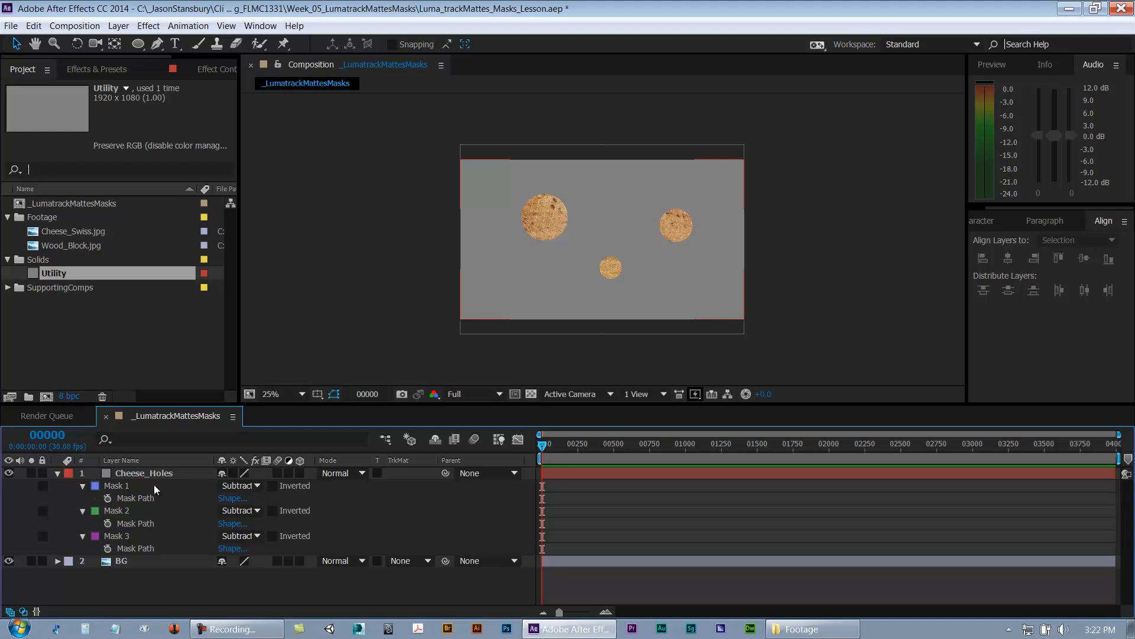
click(140, 475)
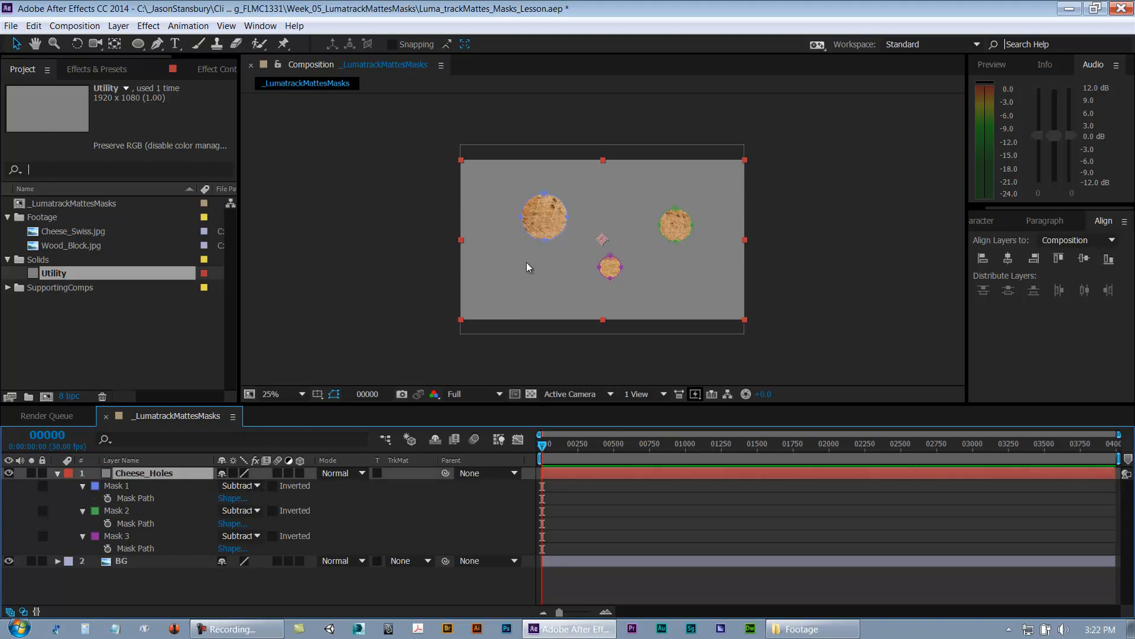
click(58, 474)
click(116, 498)
click(141, 462)
click(141, 461)
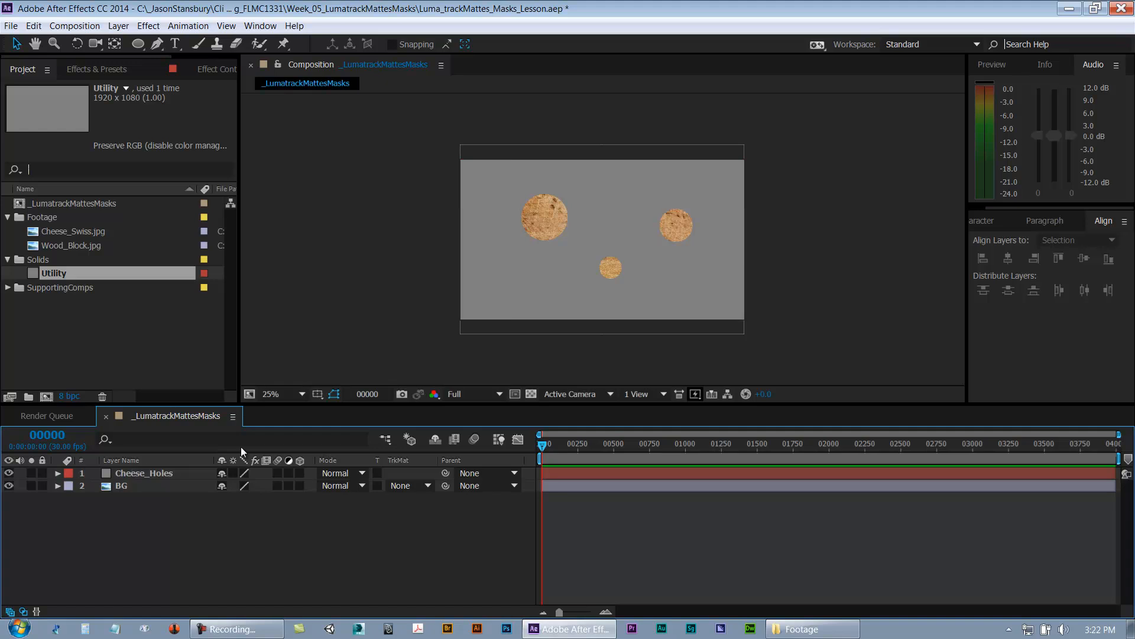
Step: Reveal the Cheese_Holes layer's masks in the timeline and collapse them again
click(276, 395)
click(308, 172)
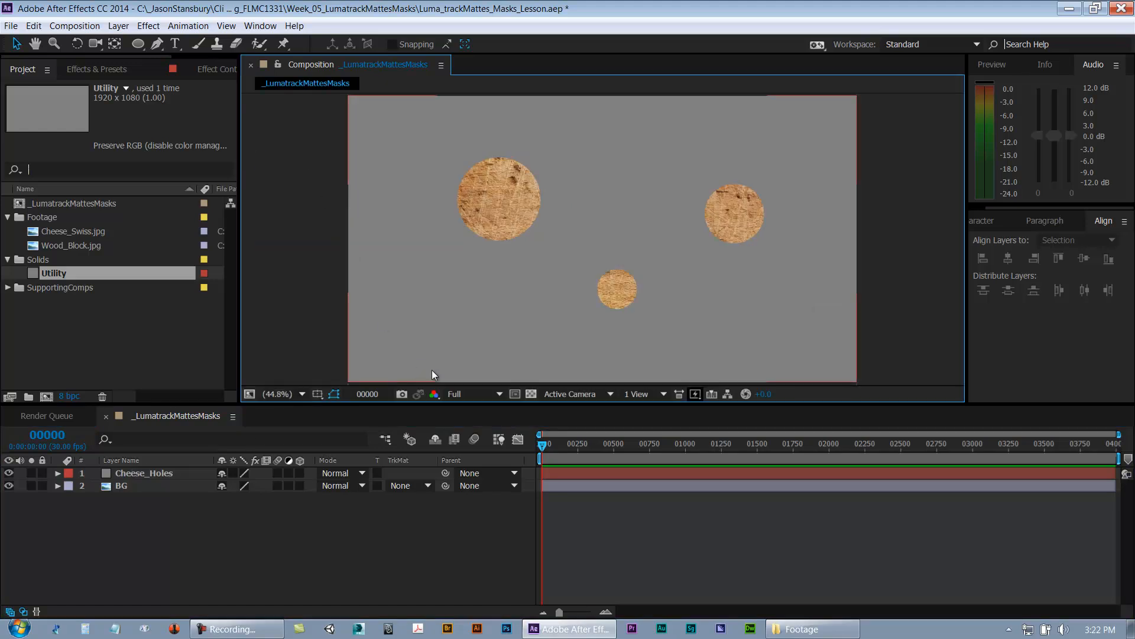
click(180, 562)
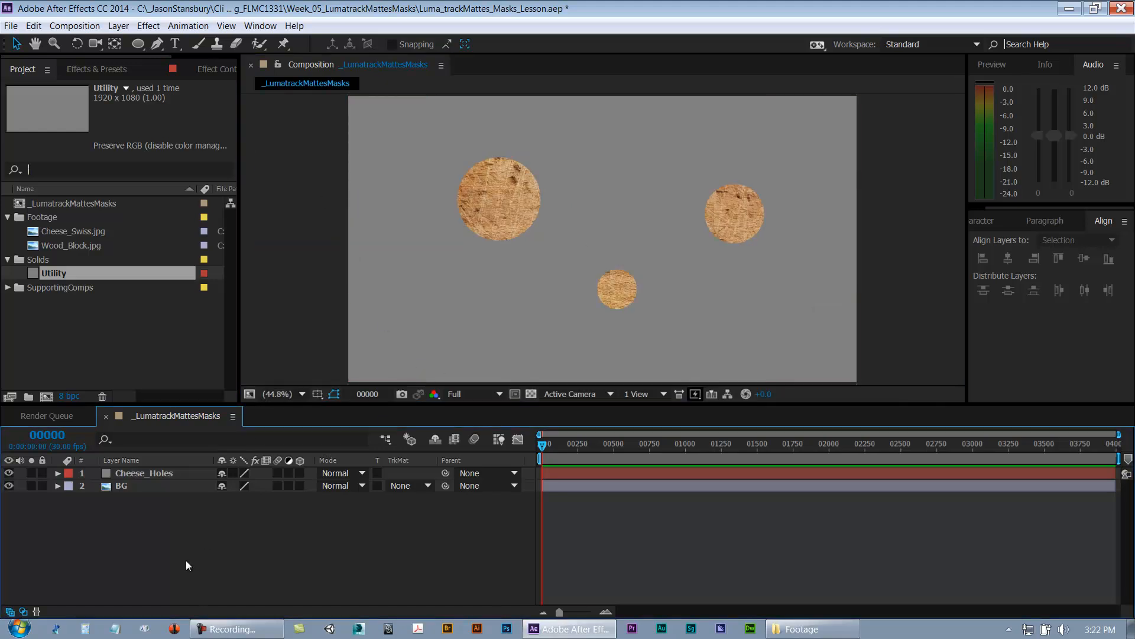
click(146, 472)
key(m)
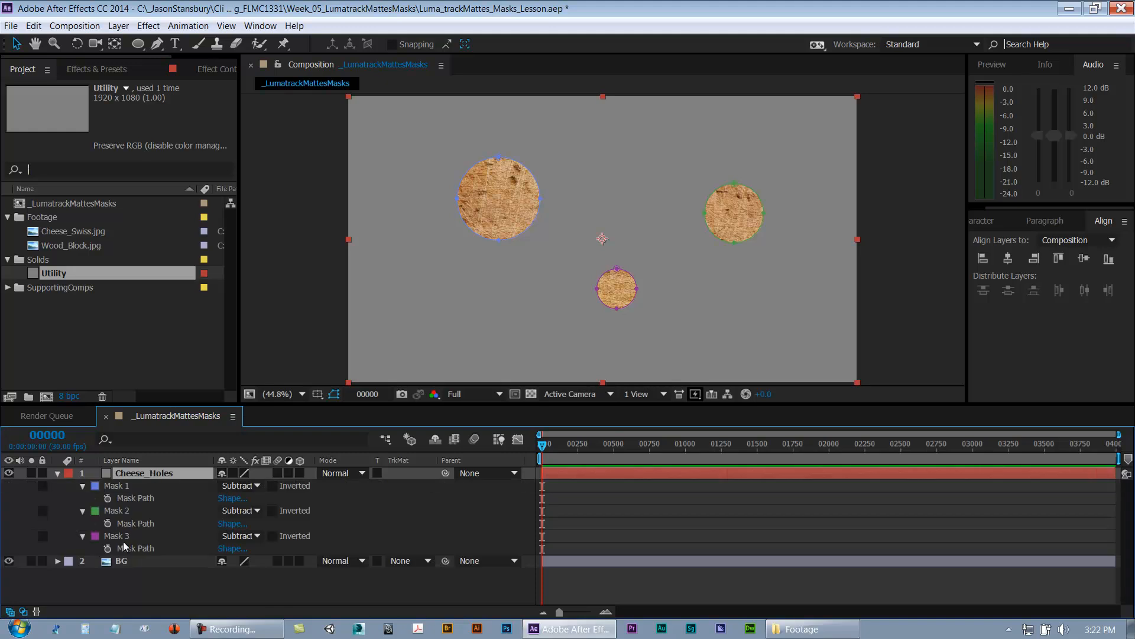
key(m)
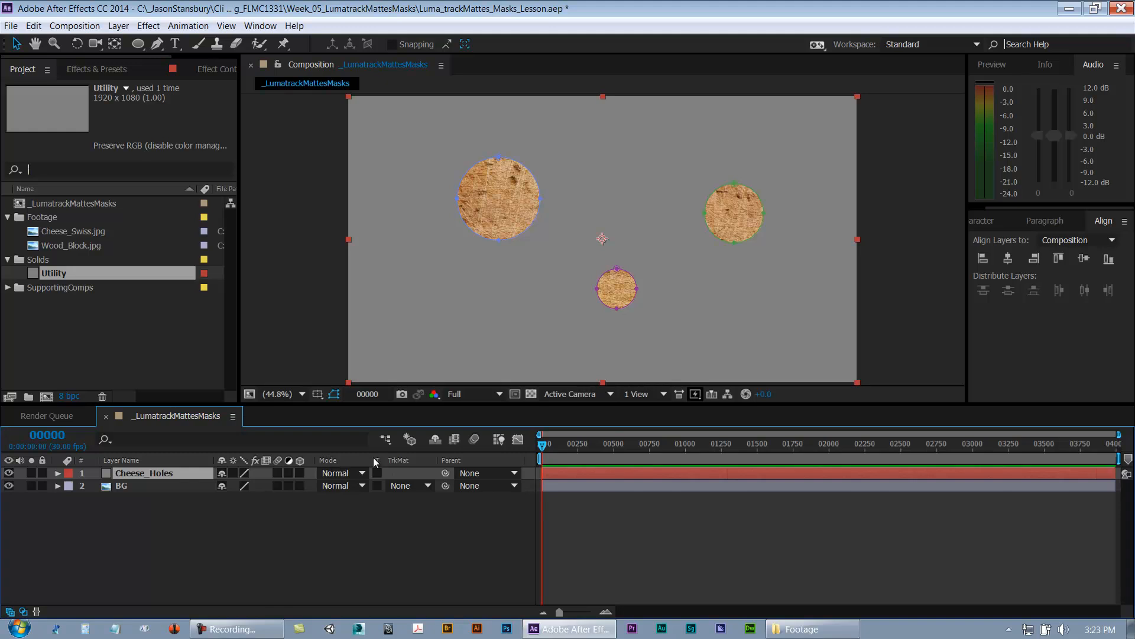
Step: Hide the Parent, TrkMat and Mode columns in the timeline
right_click(457, 460)
click(479, 435)
right_click(421, 460)
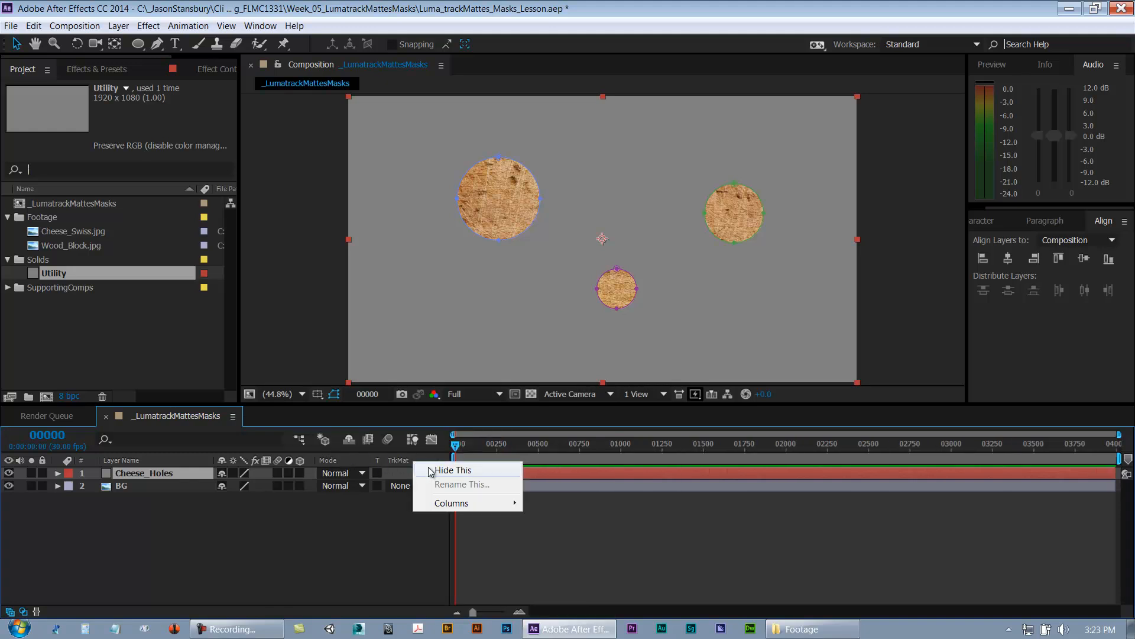
click(450, 435)
right_click(246, 460)
click(273, 438)
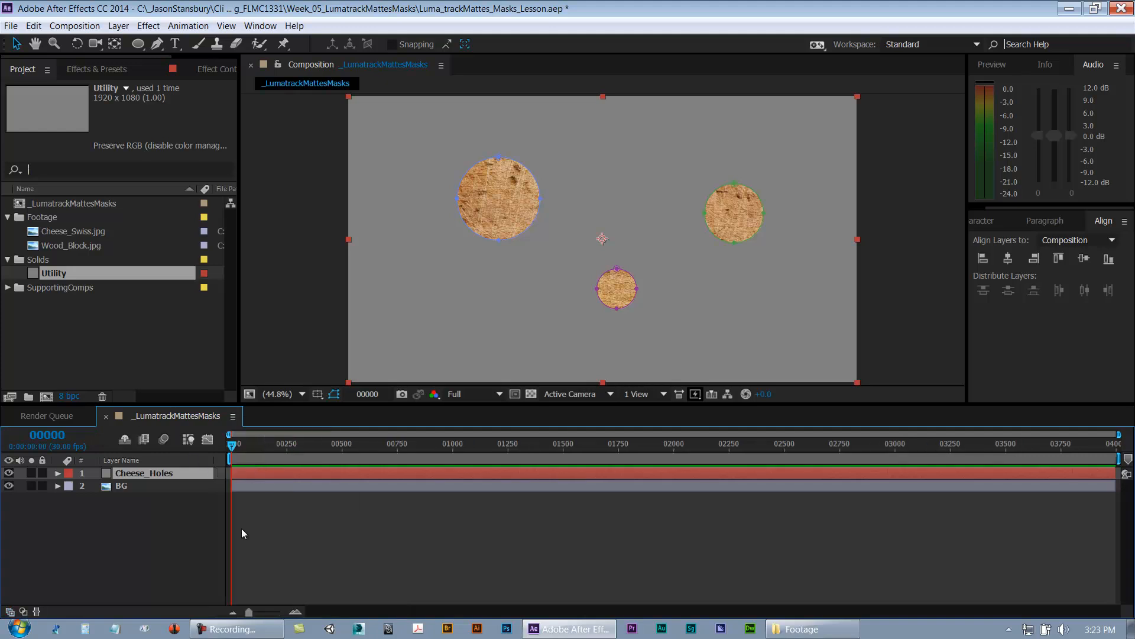
Step: Re-enable the Switches and Modes columns in the timeline
right_click(165, 460)
mouse_move(213, 510)
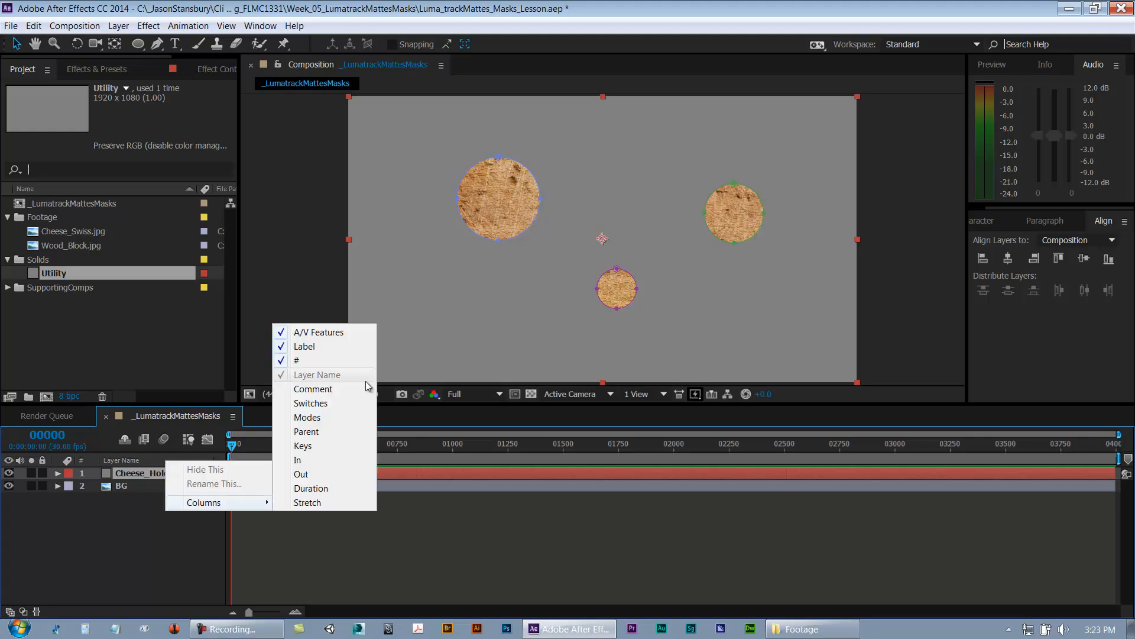
click(312, 404)
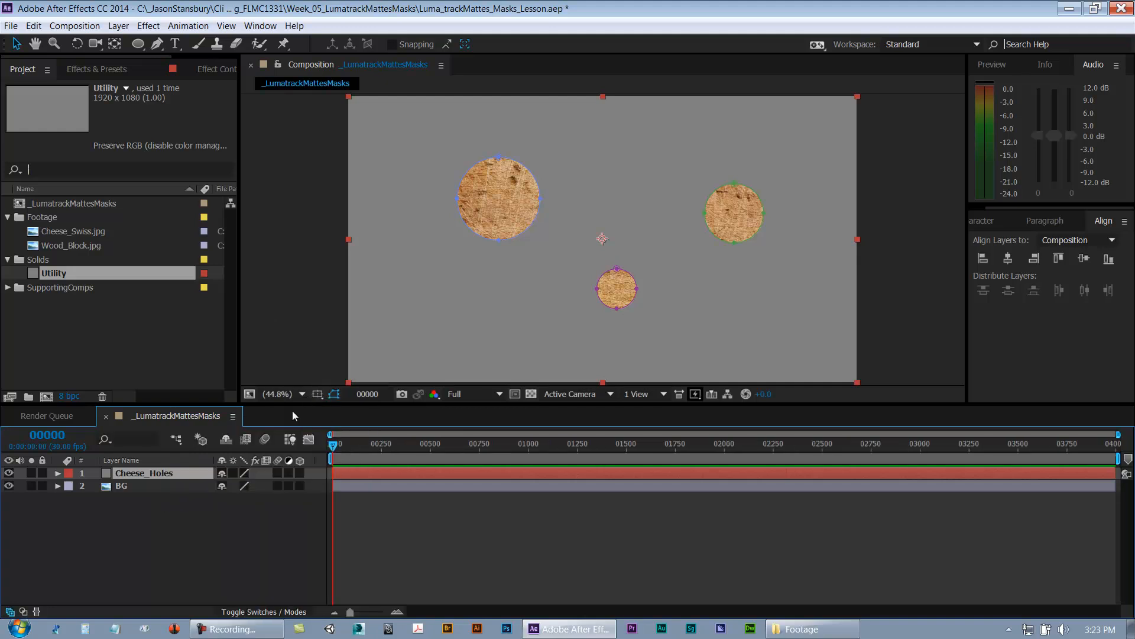
right_click(175, 456)
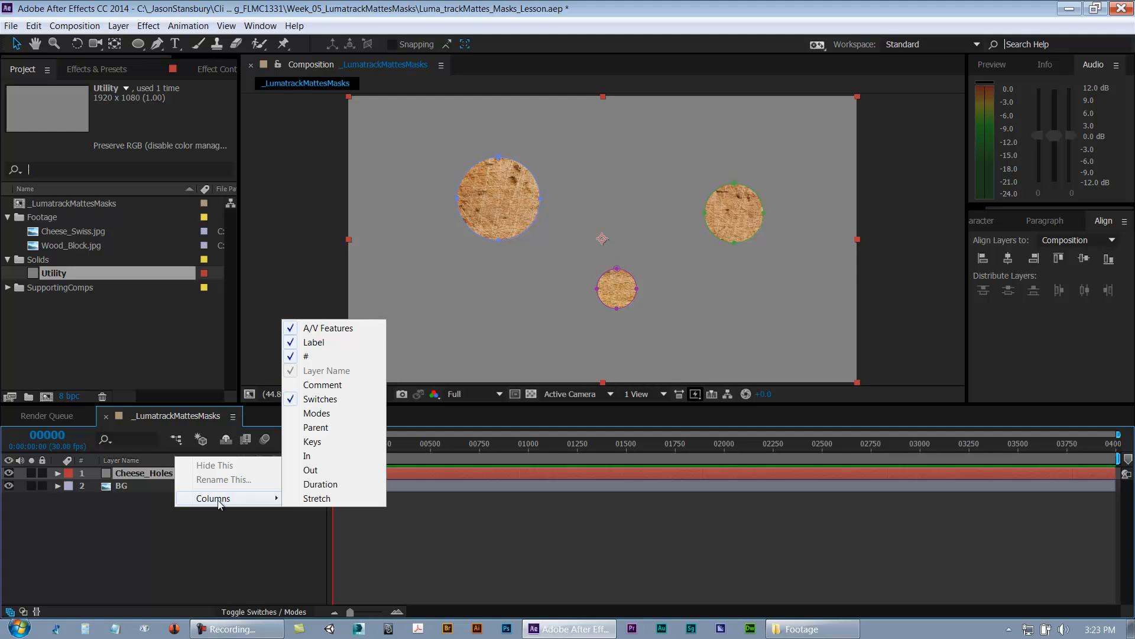
click(327, 412)
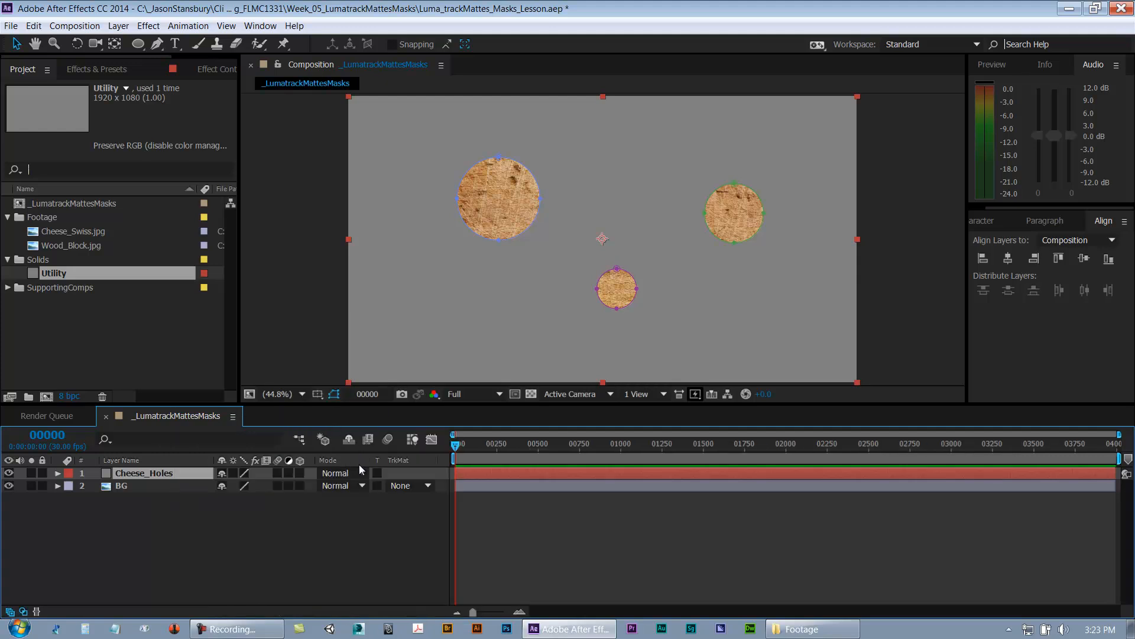
Step: Examine the blending mode and track matte options available for the BG layer
click(342, 487)
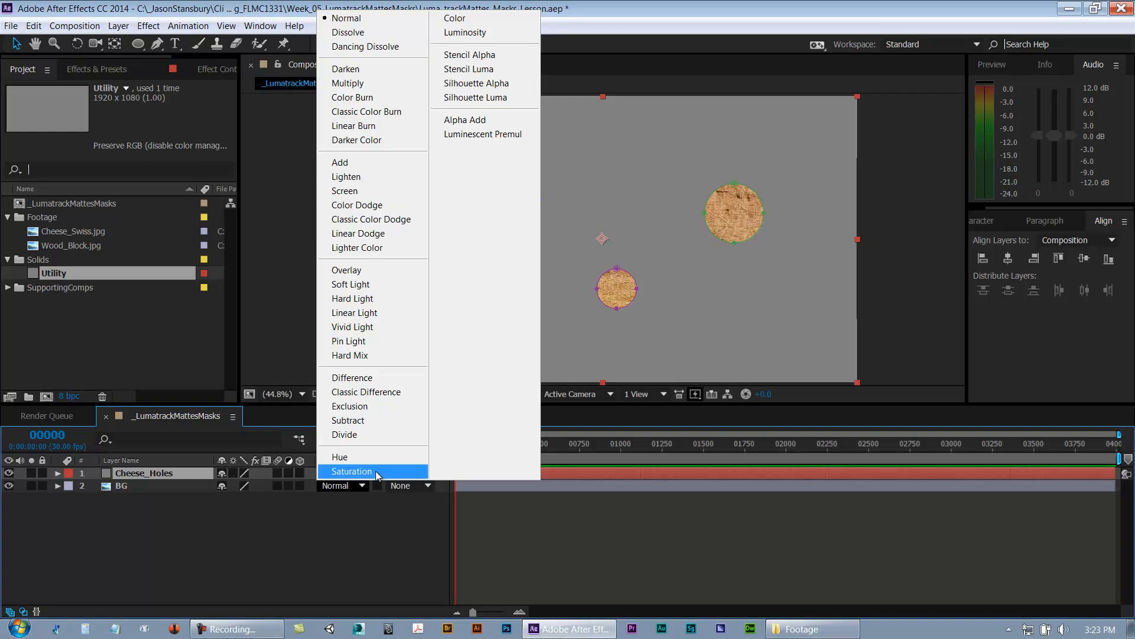
click(356, 524)
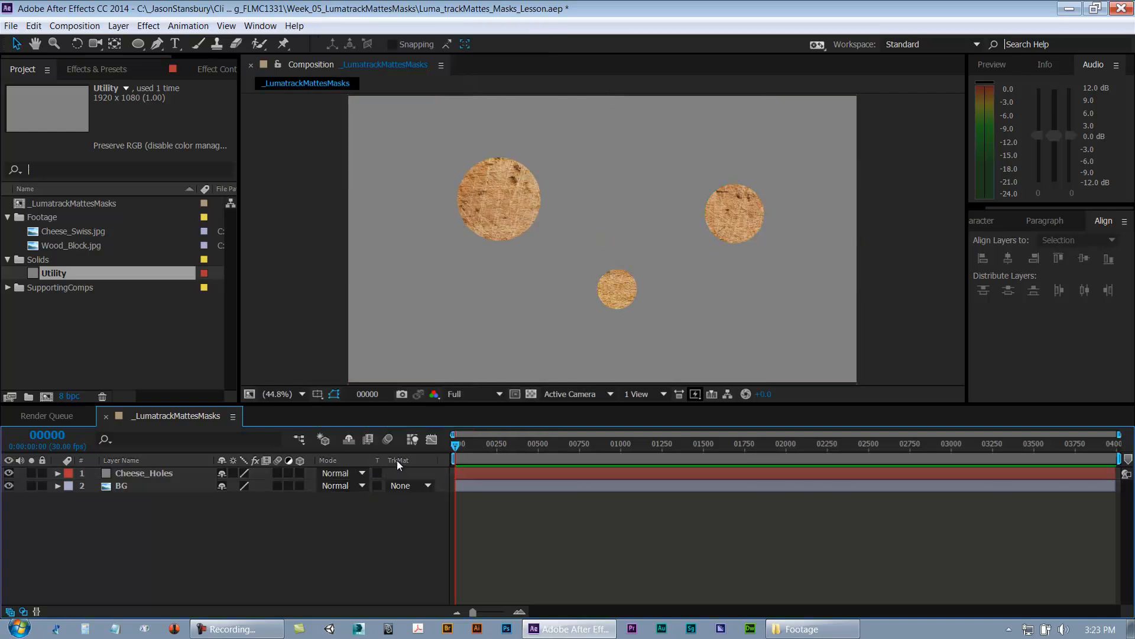
click(401, 486)
click(361, 513)
click(412, 486)
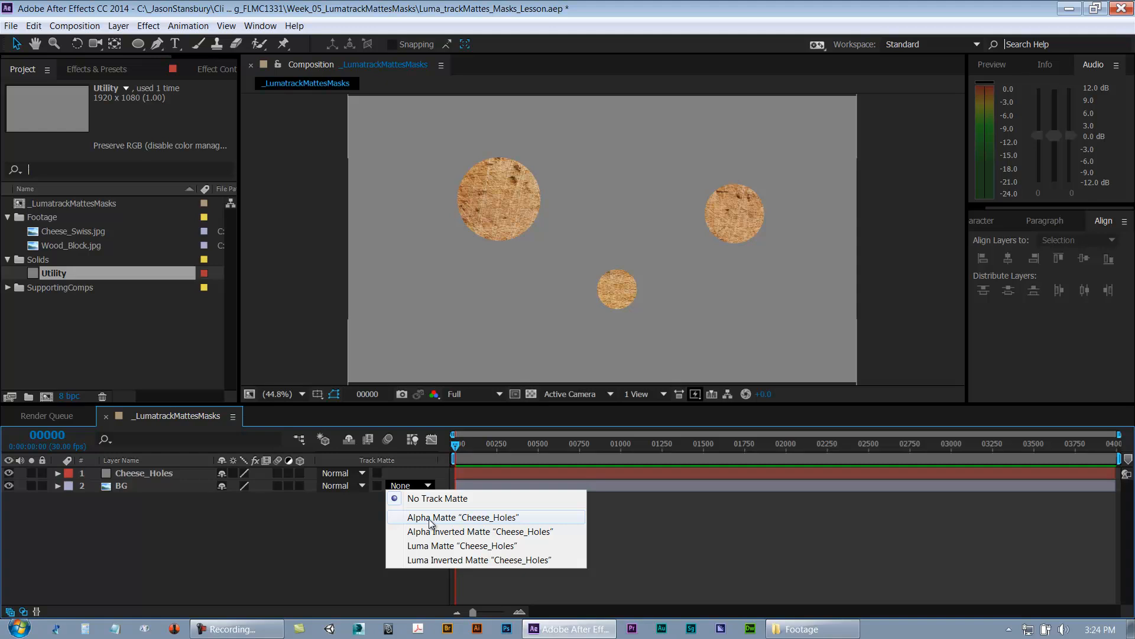
click(292, 515)
Step: Add Cheese_Swiss.jpg to the composition above the Cheese_Holes layer
click(154, 475)
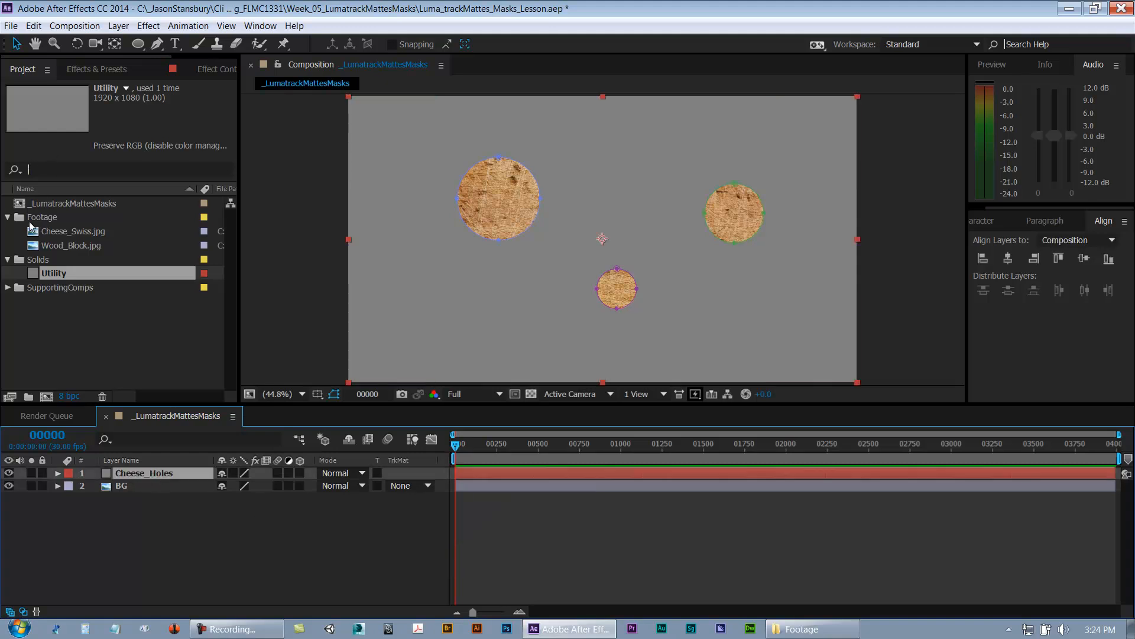
click(73, 233)
key(ctrl+slash)
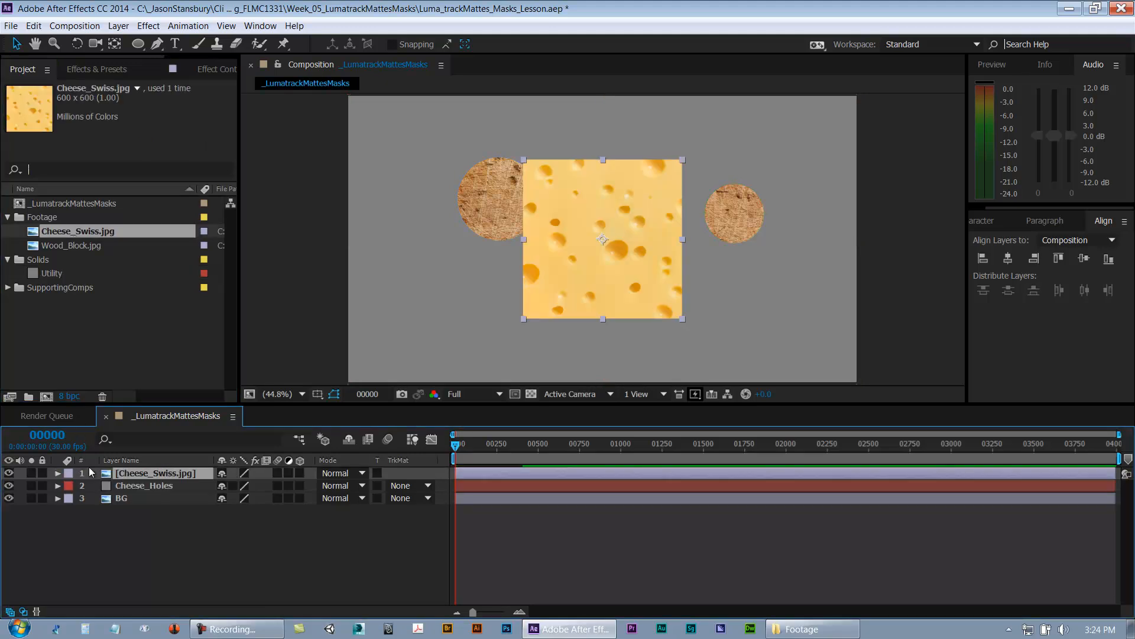
Step: Turn off the BG layer's visibility
click(122, 499)
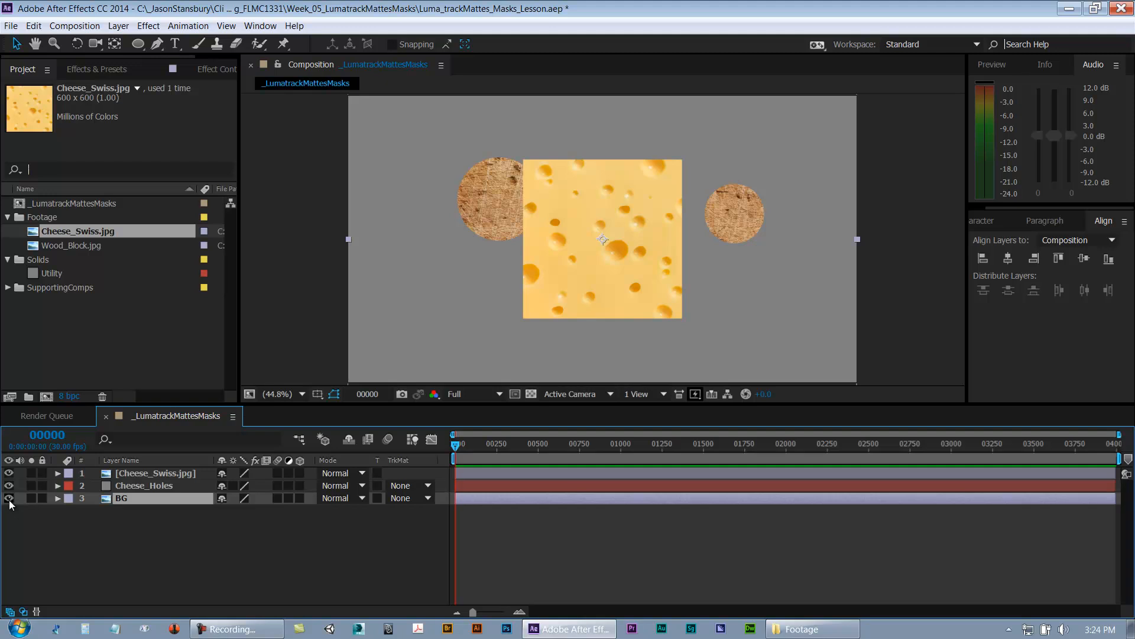
click(9, 499)
click(97, 549)
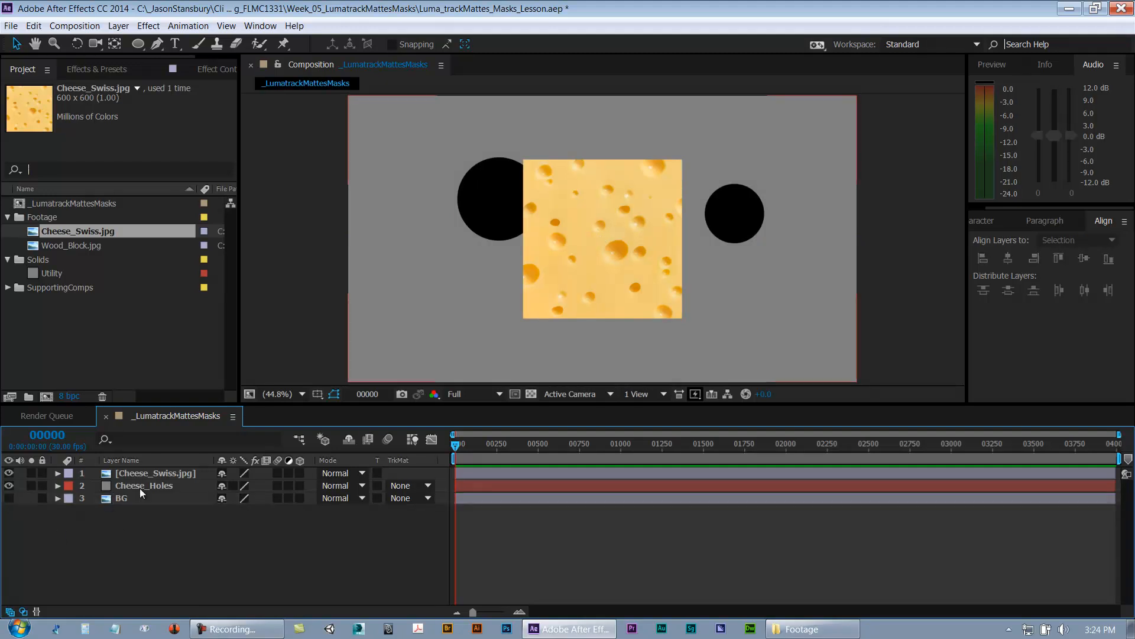
Step: Try scaling the Cheese_Swiss layer by dragging its corner handle, undoing the attempts
click(156, 474)
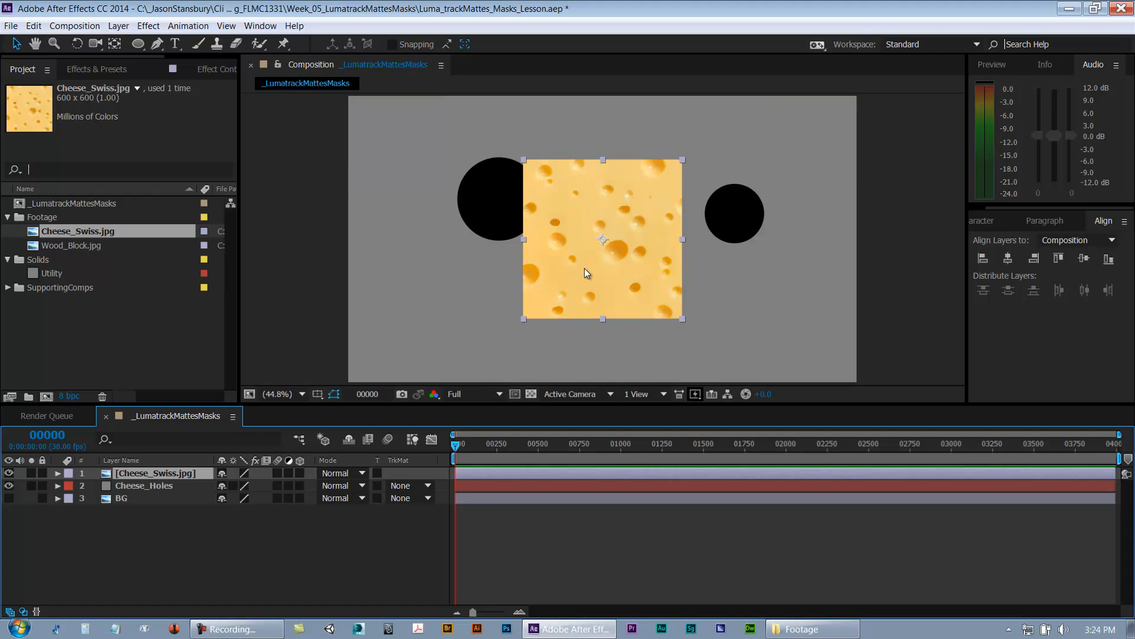
key(comma)
key(comma)
key(comma)
key(comma)
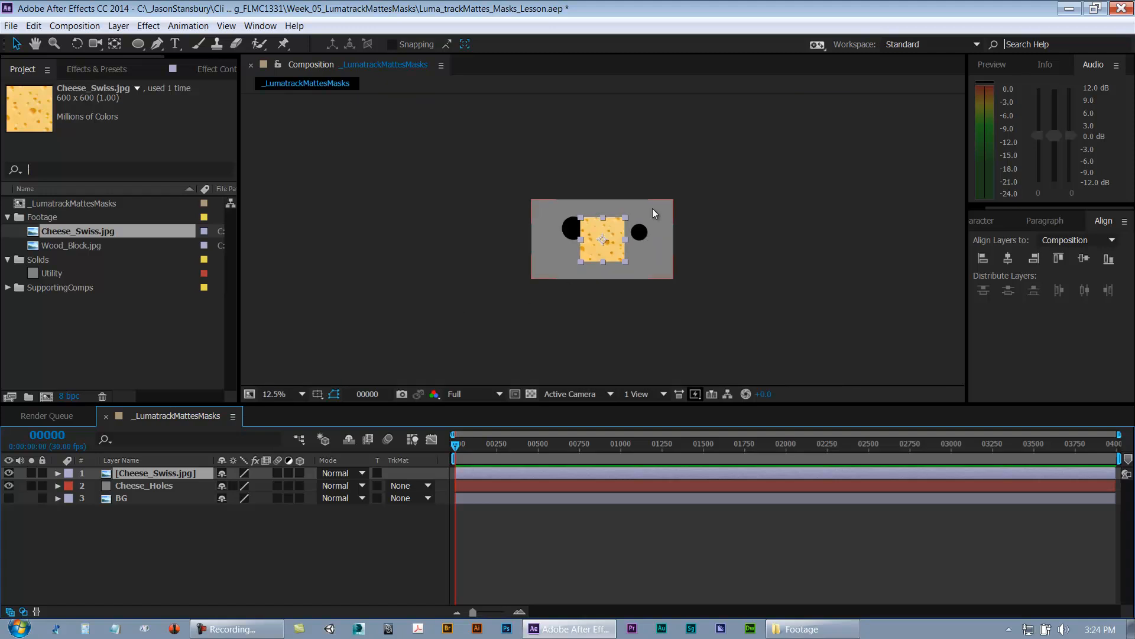
key(ctrl+z)
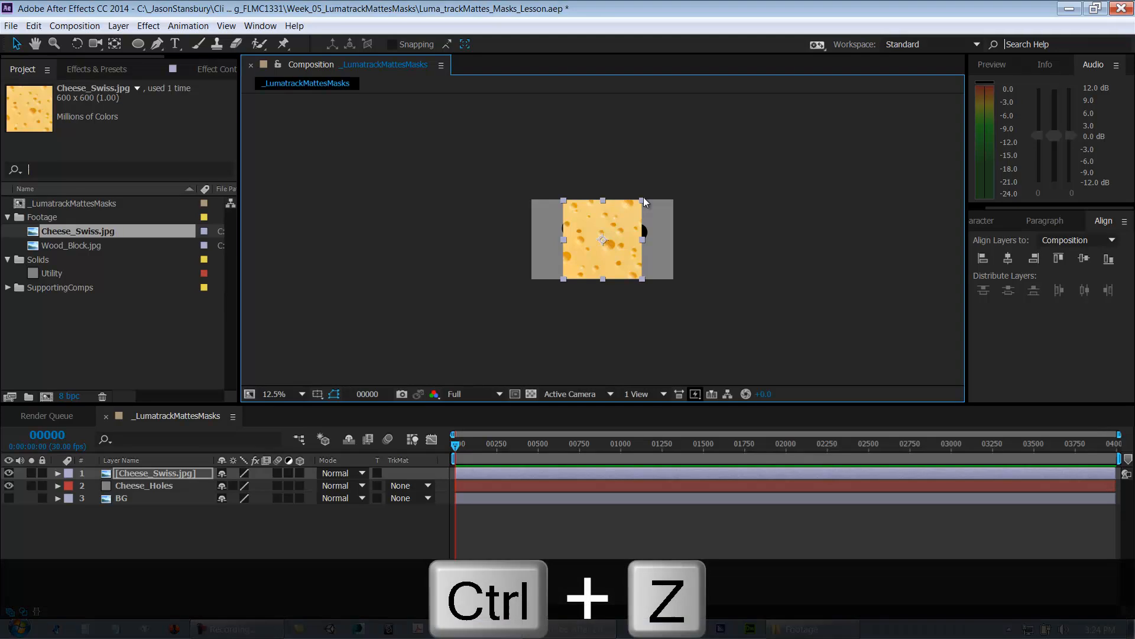
key(ctrl+z)
drag(625, 215, 681, 167)
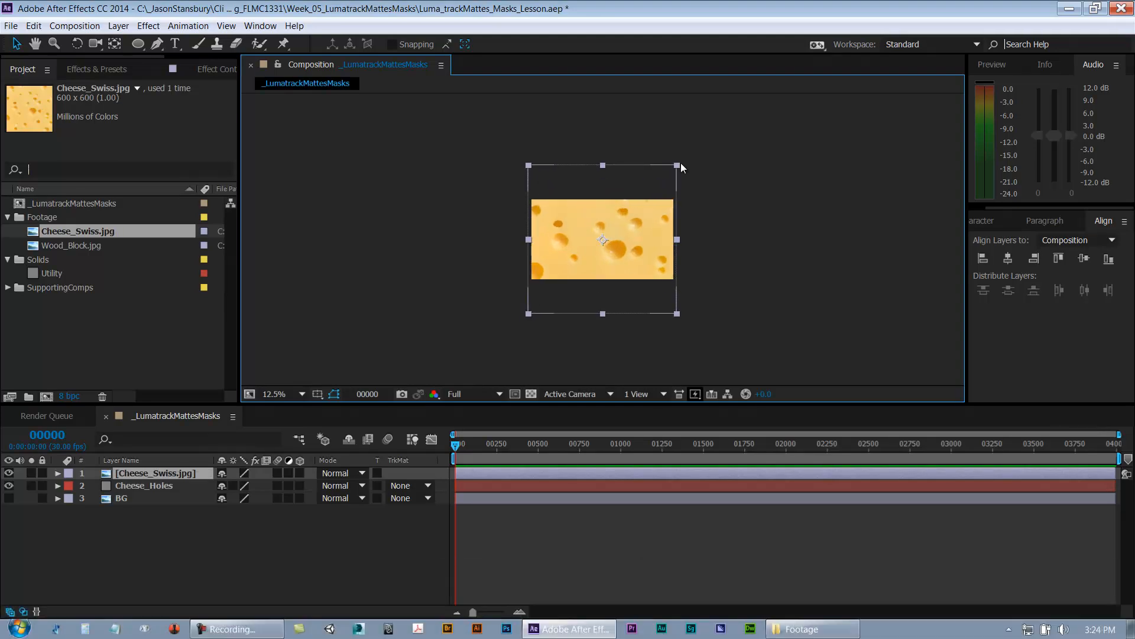
key(ctrl+z)
Step: Try fitting the Cheese_Swiss layer to the composition width and height with the Transform options
right_click(172, 473)
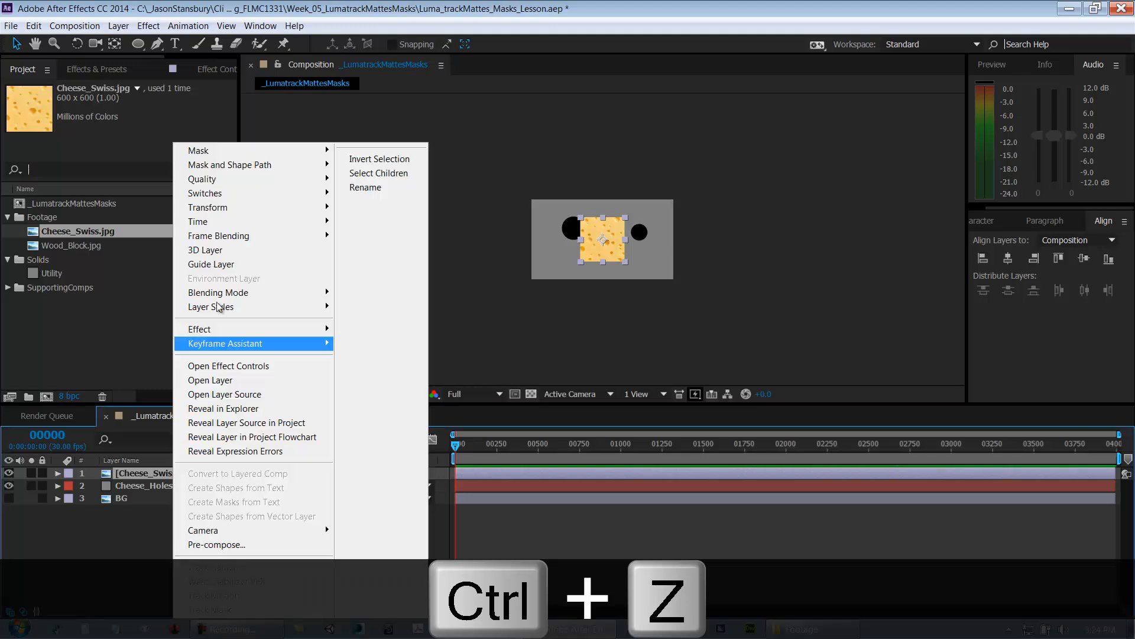
mouse_move(261, 208)
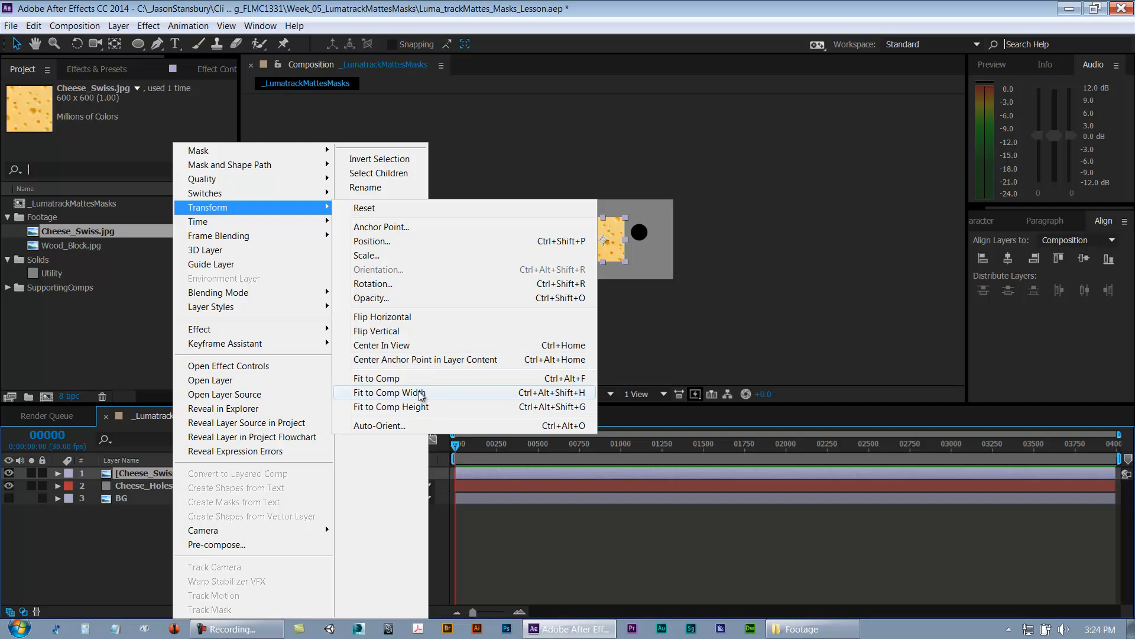
click(421, 393)
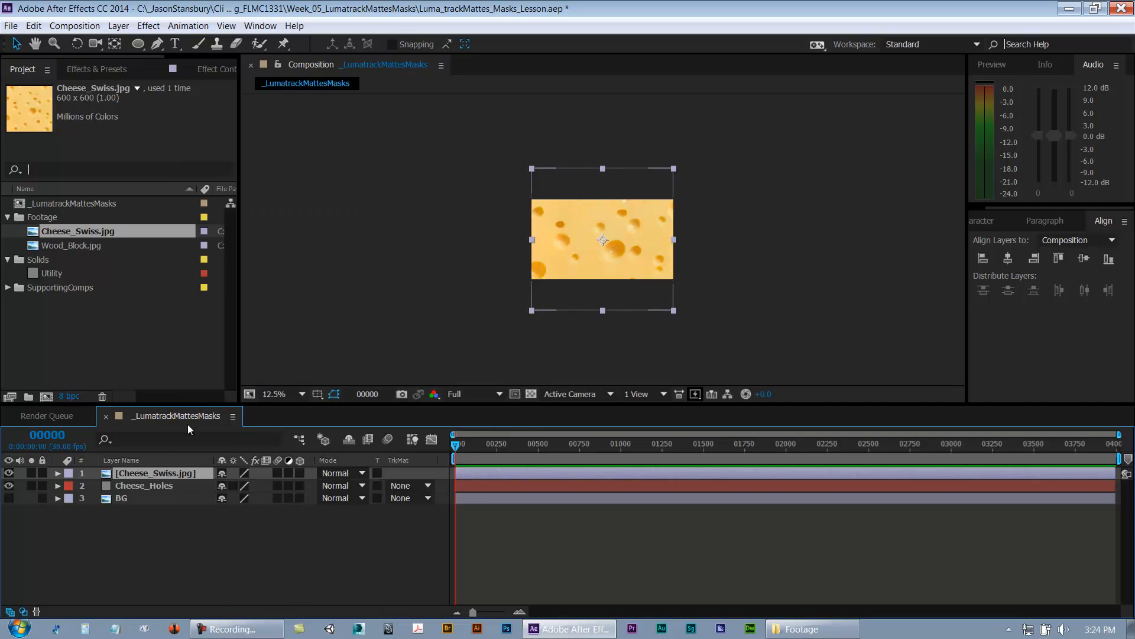
right_click(152, 473)
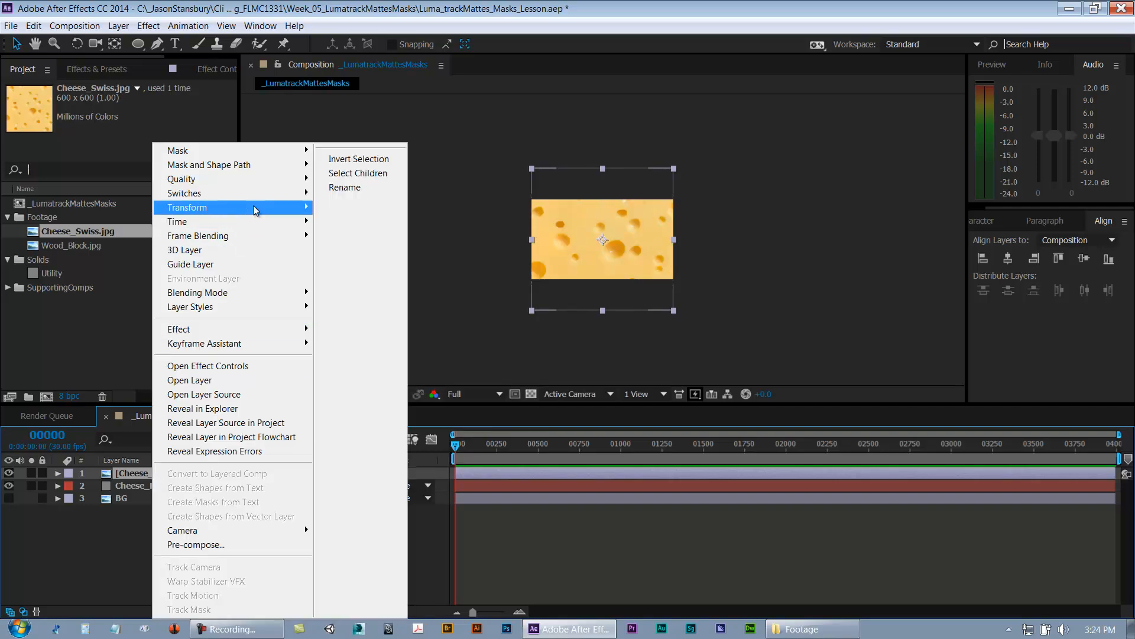
mouse_move(254, 207)
click(469, 476)
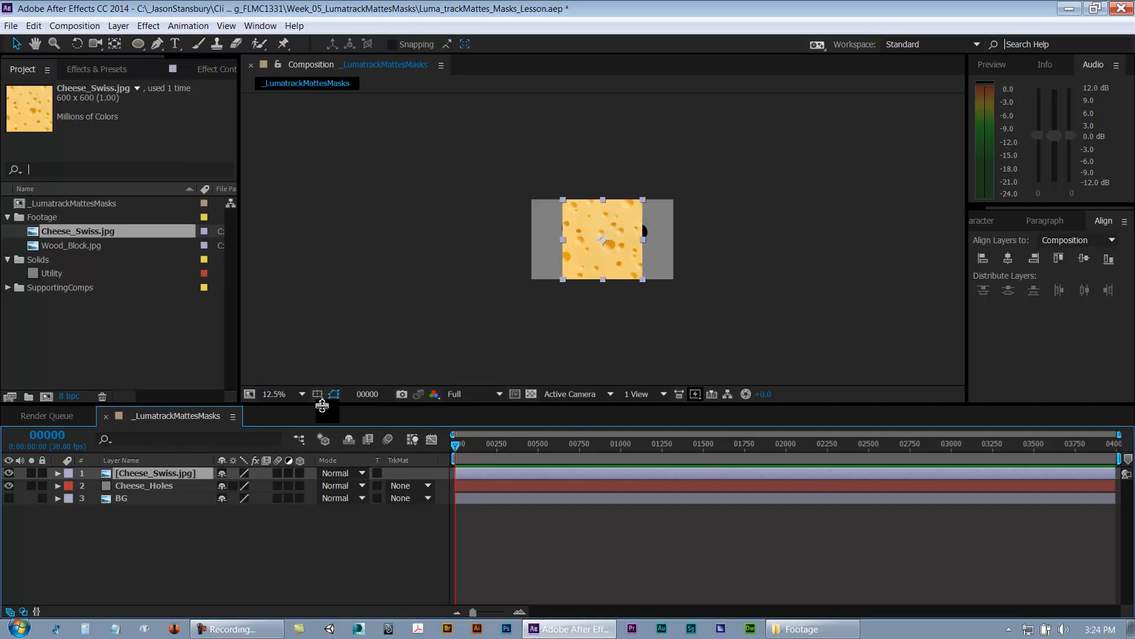
right_click(191, 468)
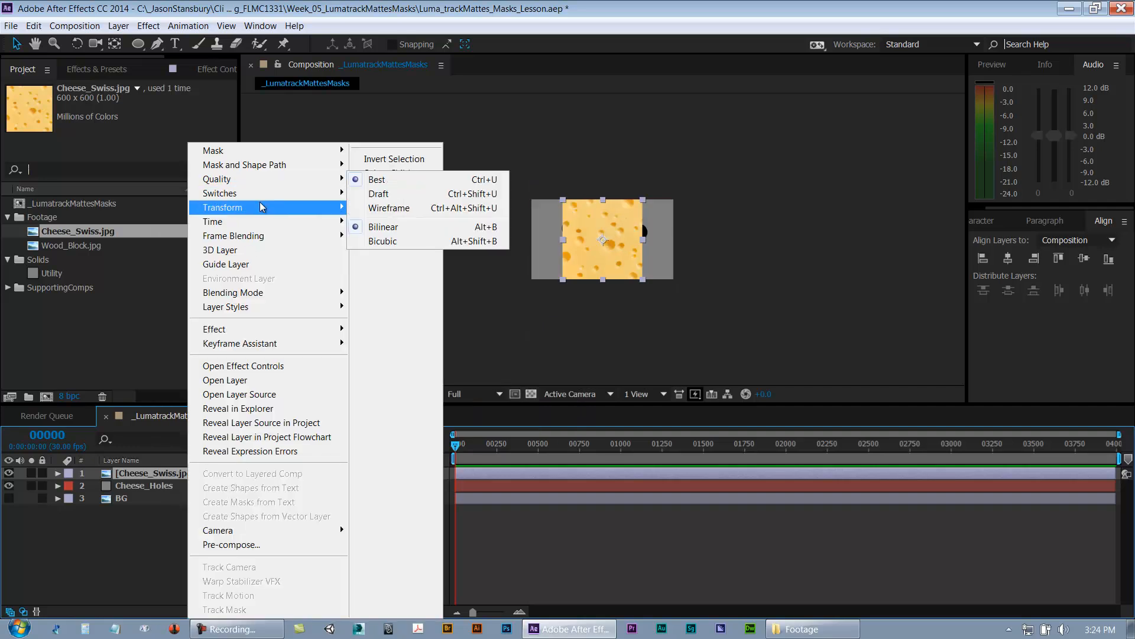
mouse_move(261, 207)
click(390, 393)
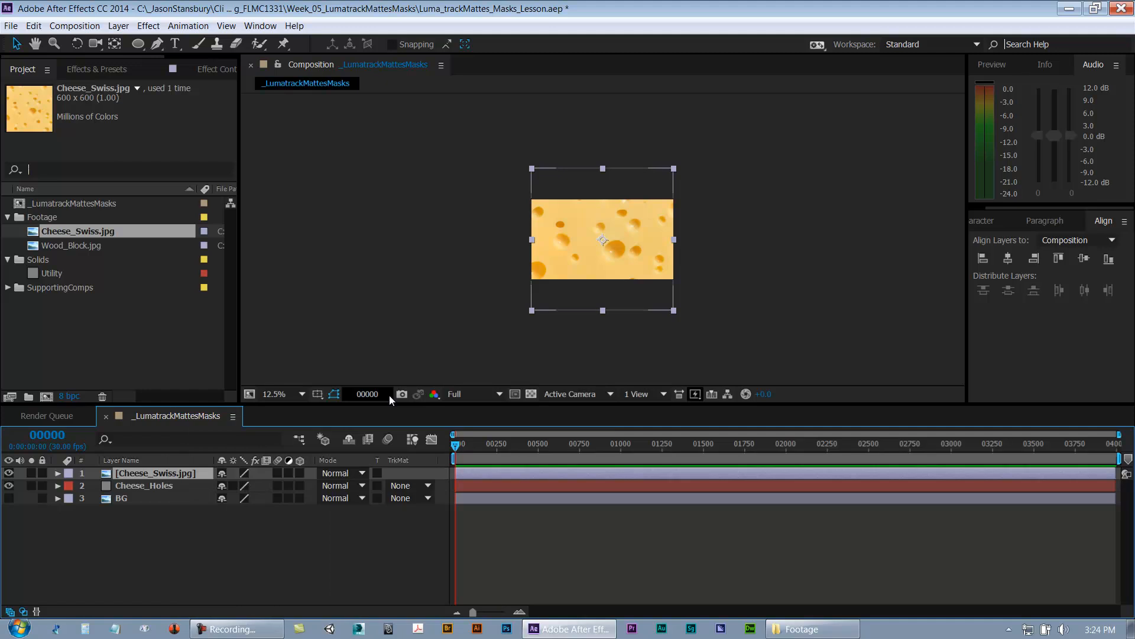
Step: Fit the Cheese_Swiss layer to the composition, then undo the fit
right_click(166, 479)
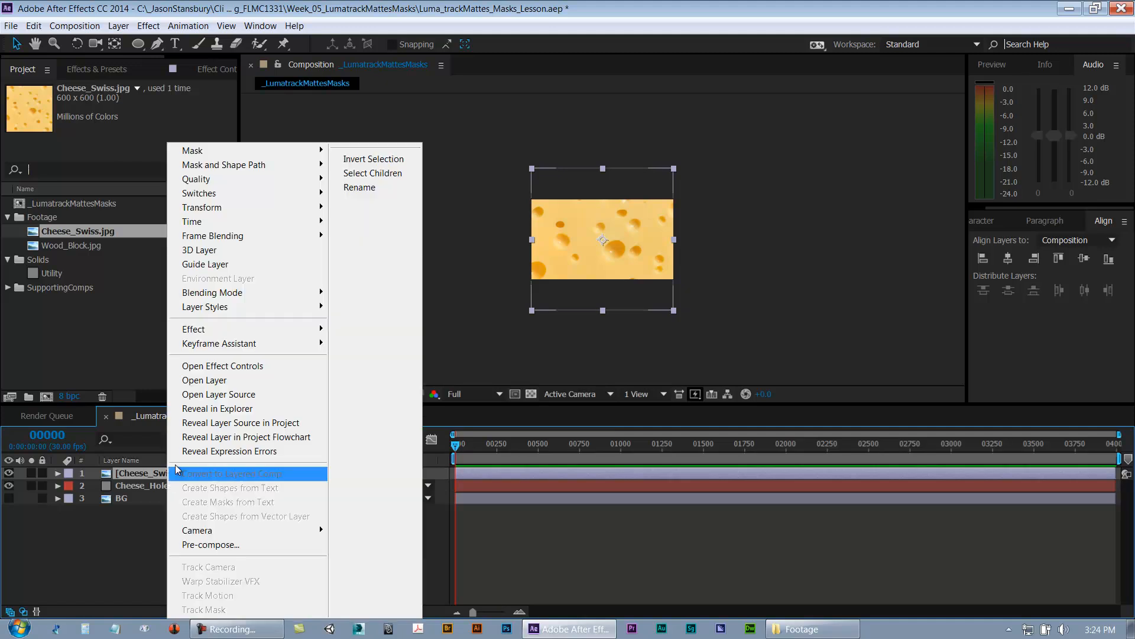
mouse_move(236, 208)
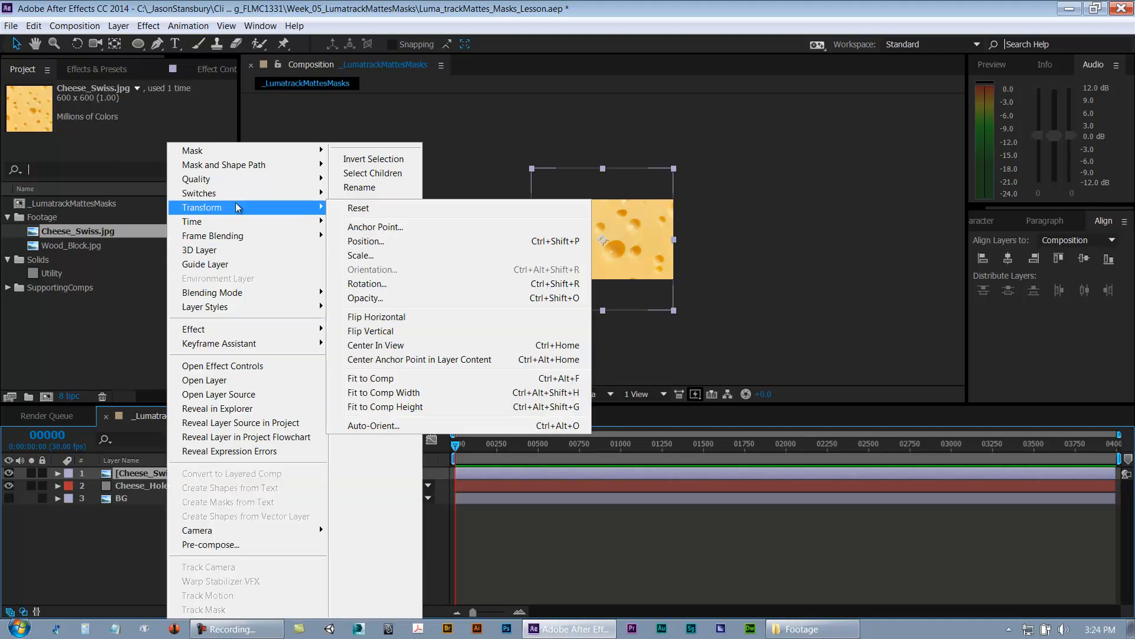
click(386, 380)
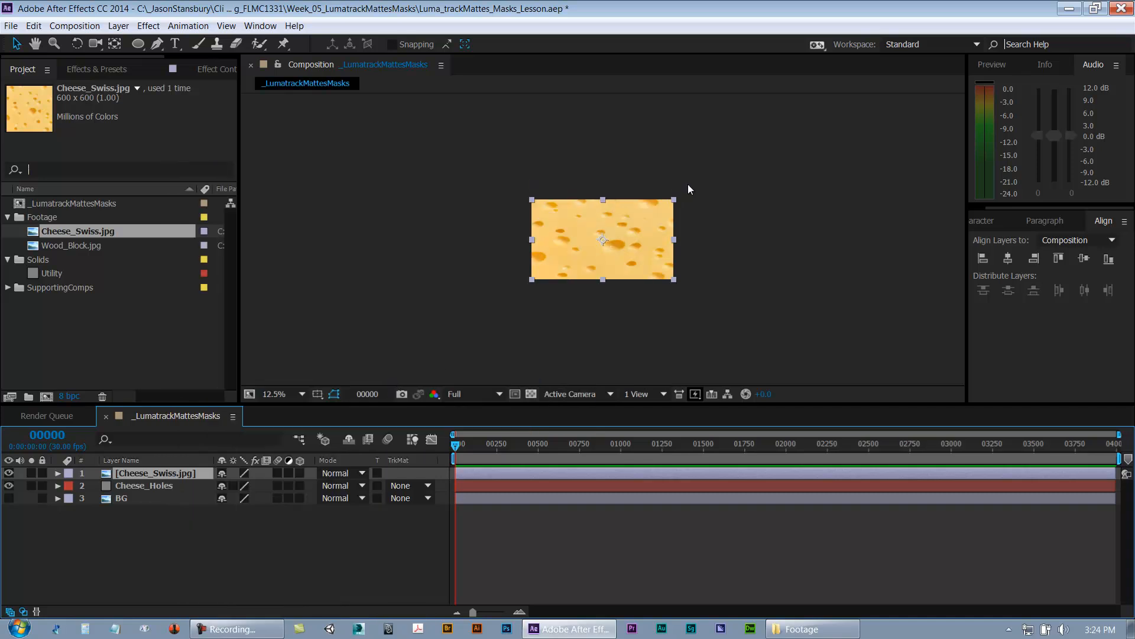
key(period)
key(period)
key(comma)
key(ctrl+z)
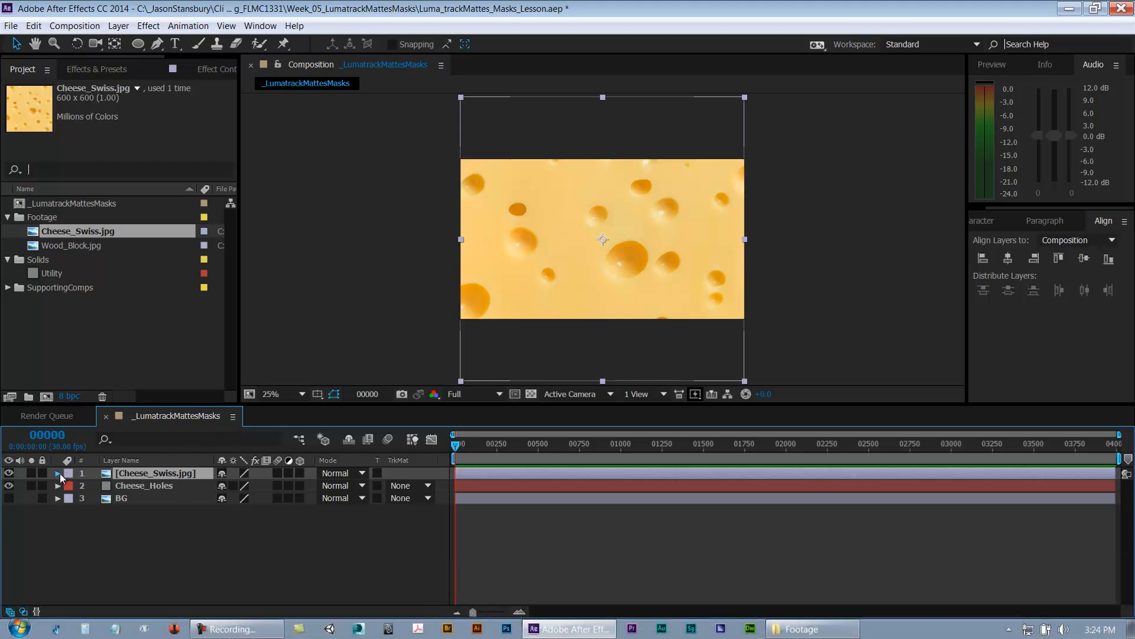
Step: Reset the Cheese_Swiss layer's Transform properties
click(58, 473)
click(227, 485)
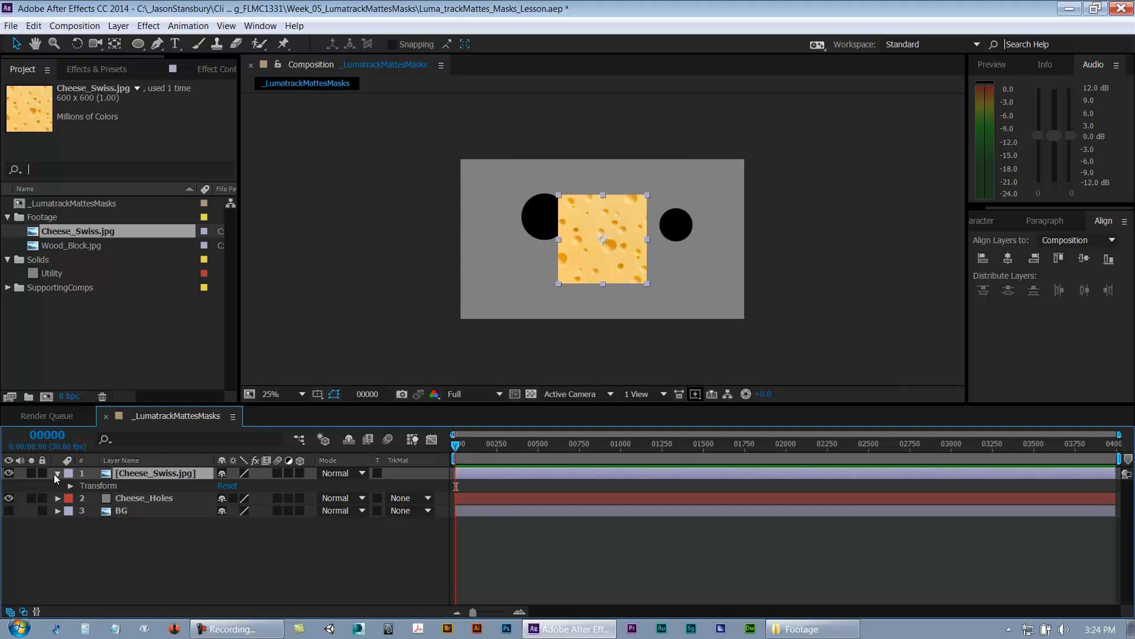
click(57, 473)
Step: Fit the Cheese_Swiss layer to the composition width and save the project
click(148, 473)
right_click(148, 473)
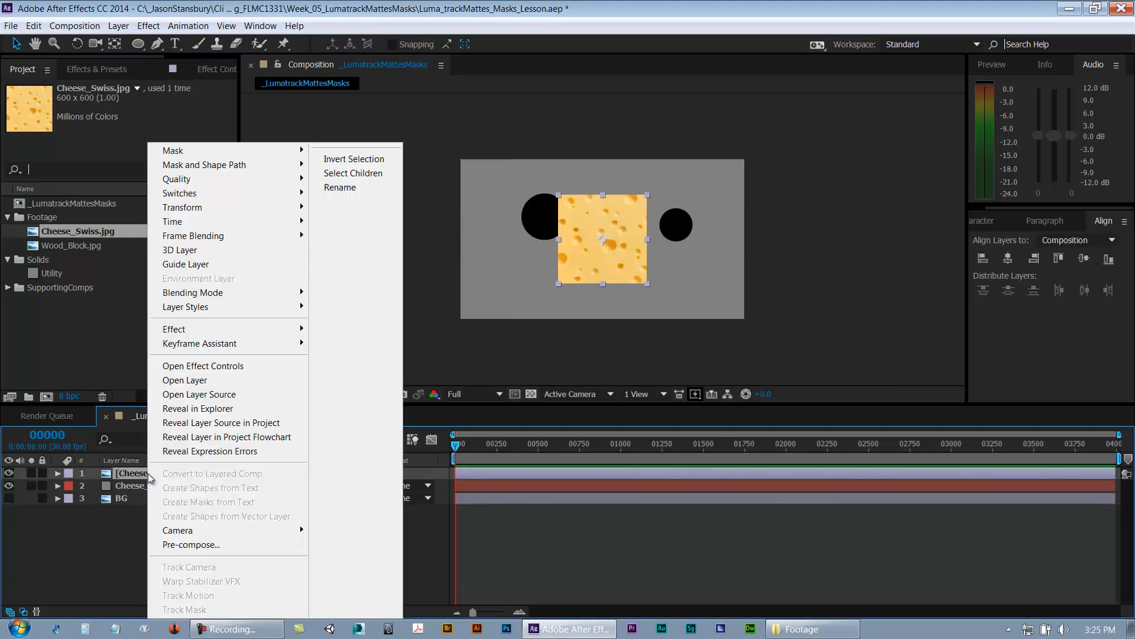
mouse_move(242, 207)
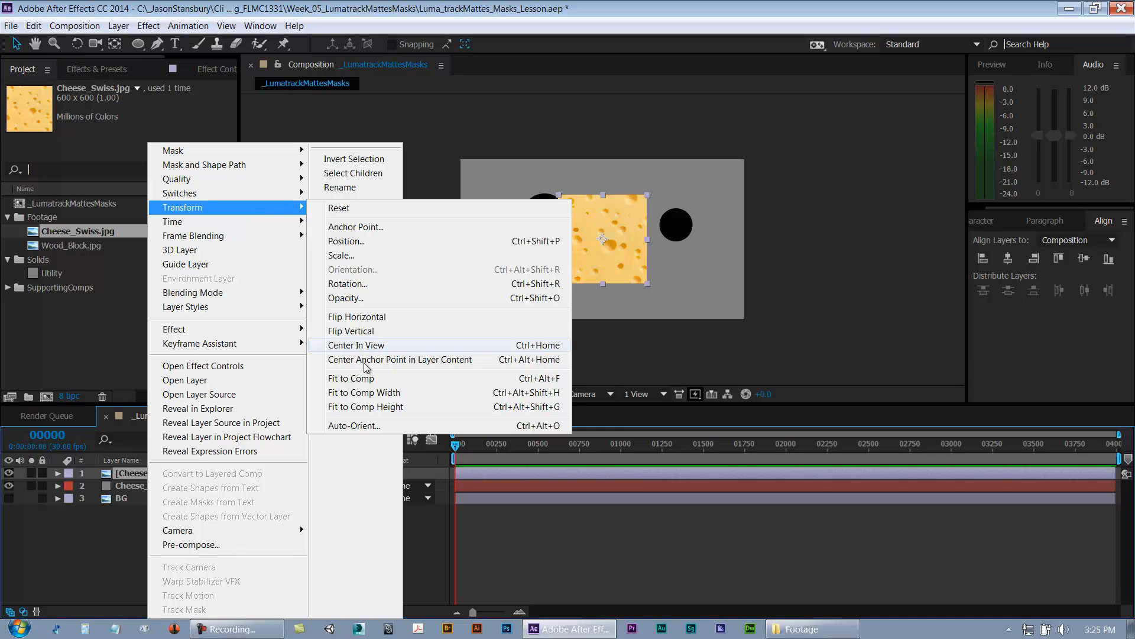
click(348, 394)
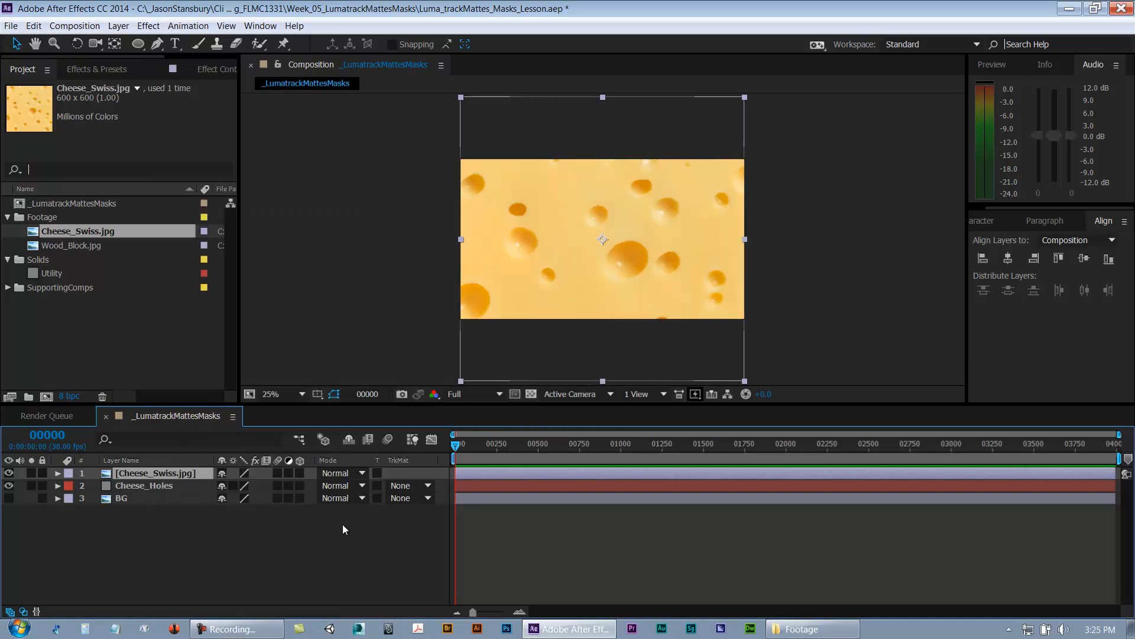
click(329, 539)
key(ctrl+s)
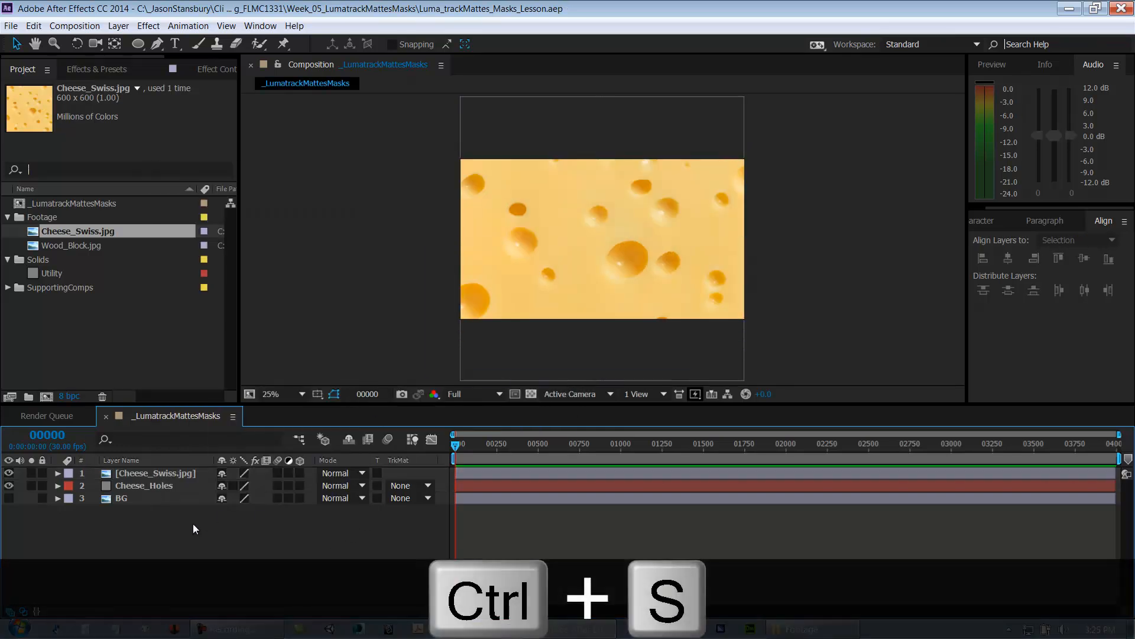
Step: Move the Cheese_Swiss layer beneath the Cheese_Holes layer and open its track matte options
click(146, 478)
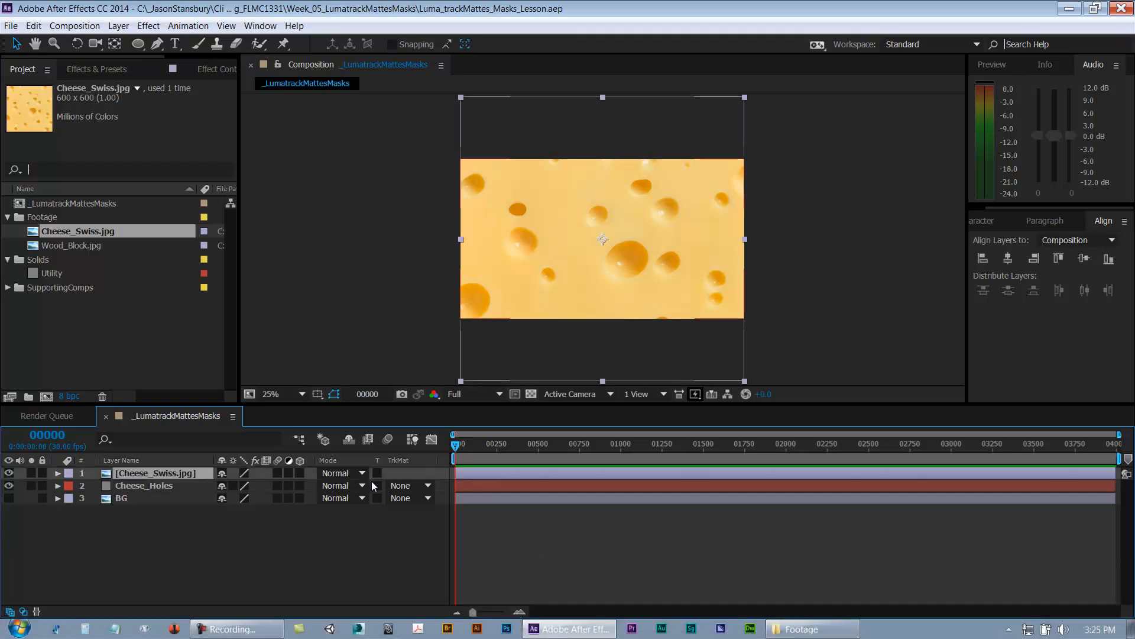
drag(151, 475, 152, 489)
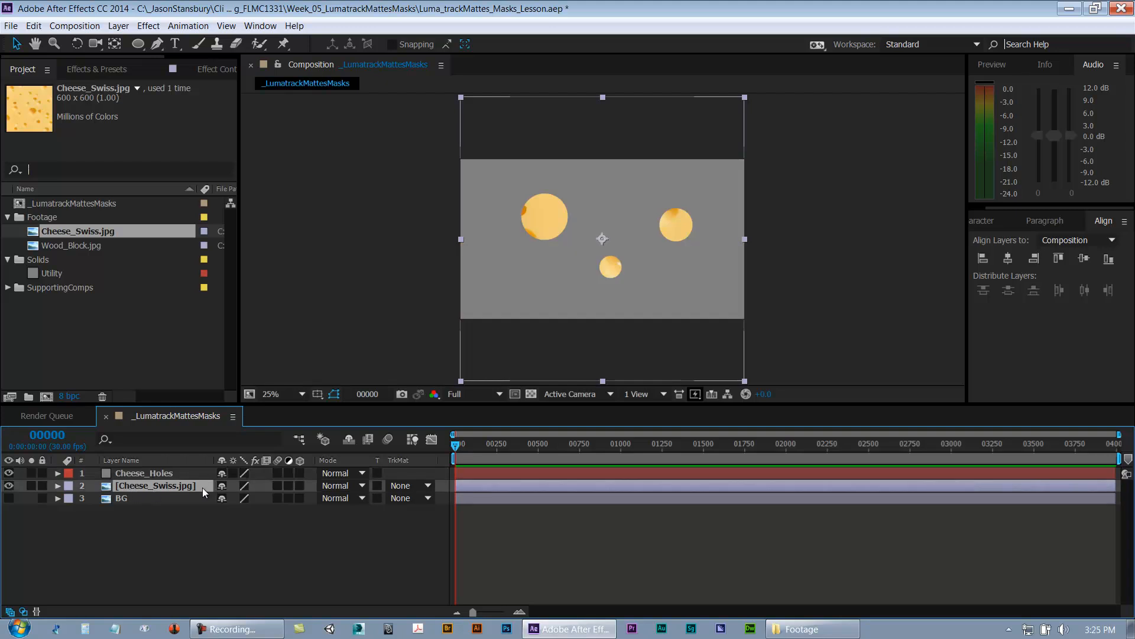
click(154, 474)
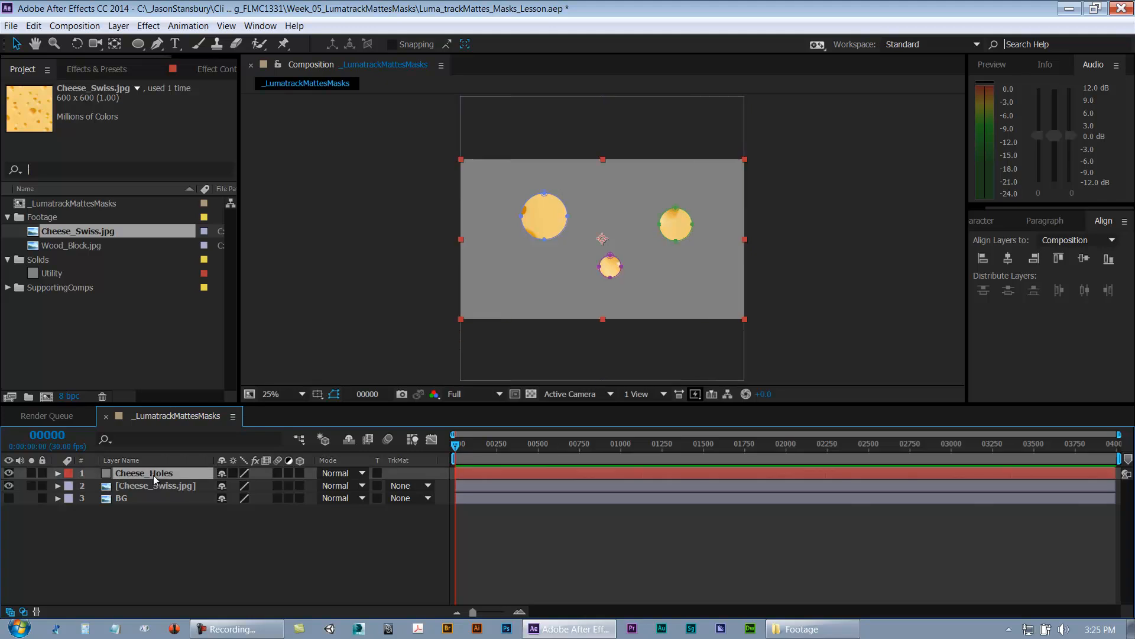
click(184, 485)
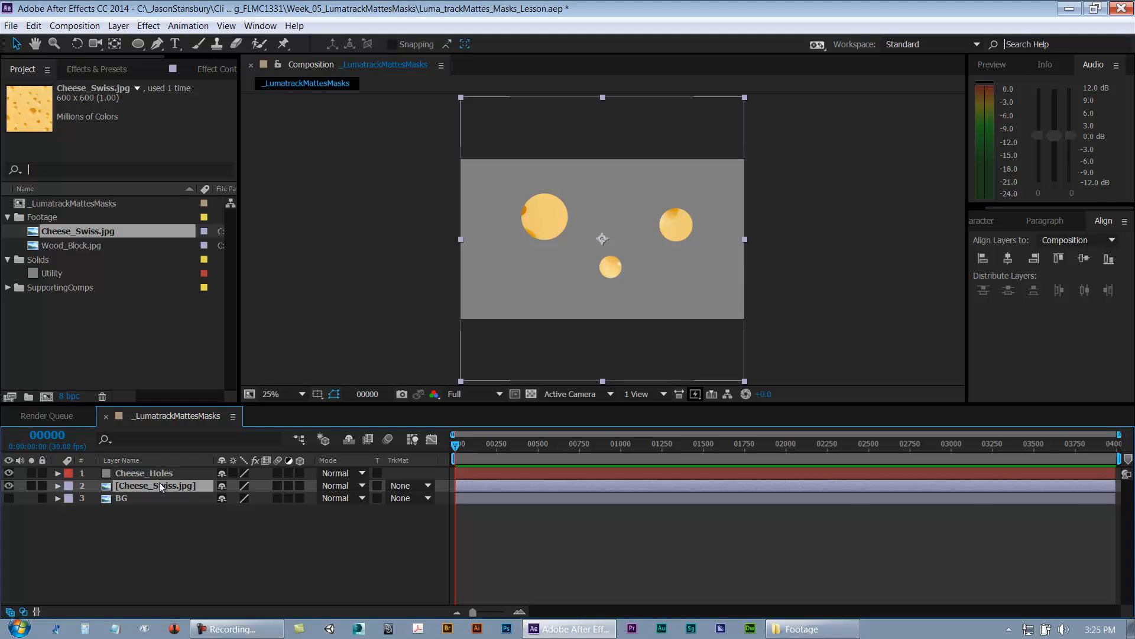
click(396, 486)
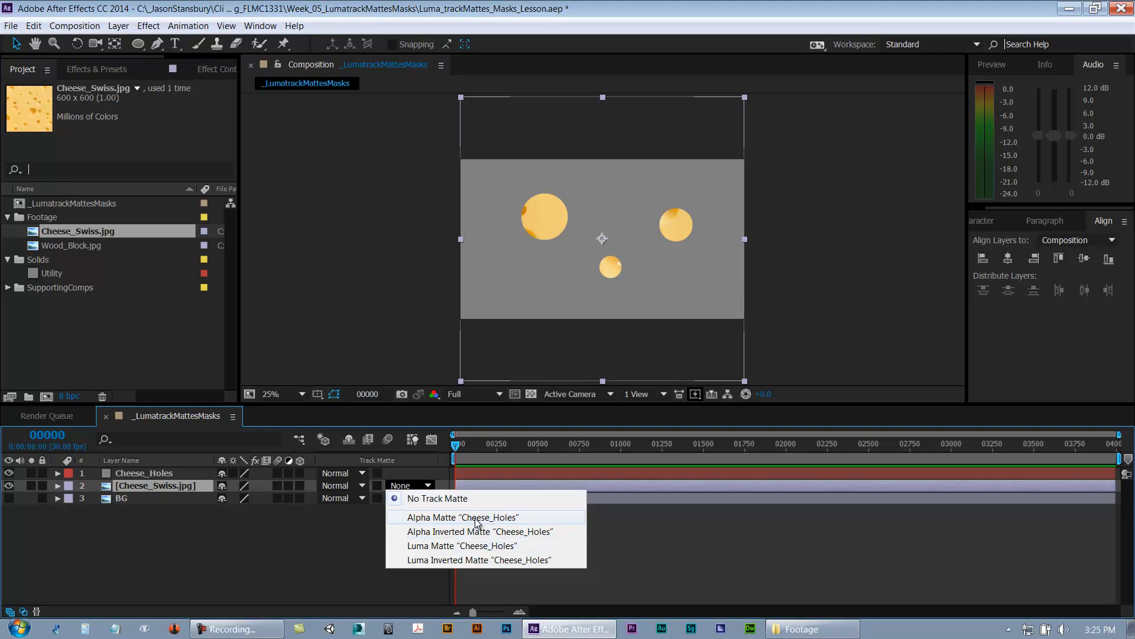
click(127, 474)
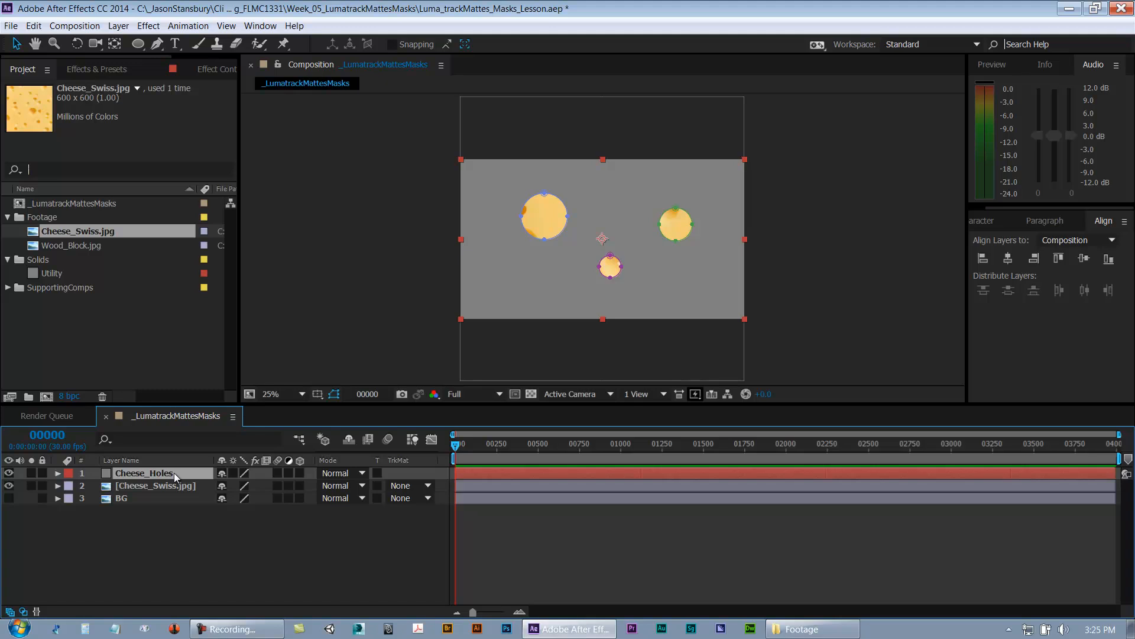
drag(137, 497, 138, 478)
click(135, 499)
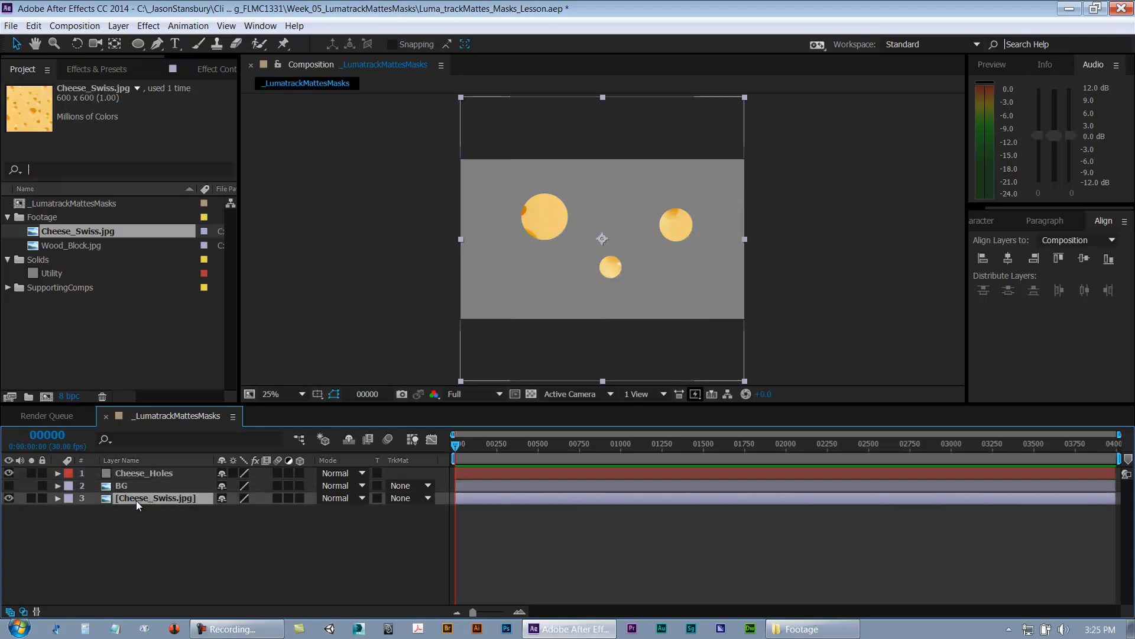
click(405, 498)
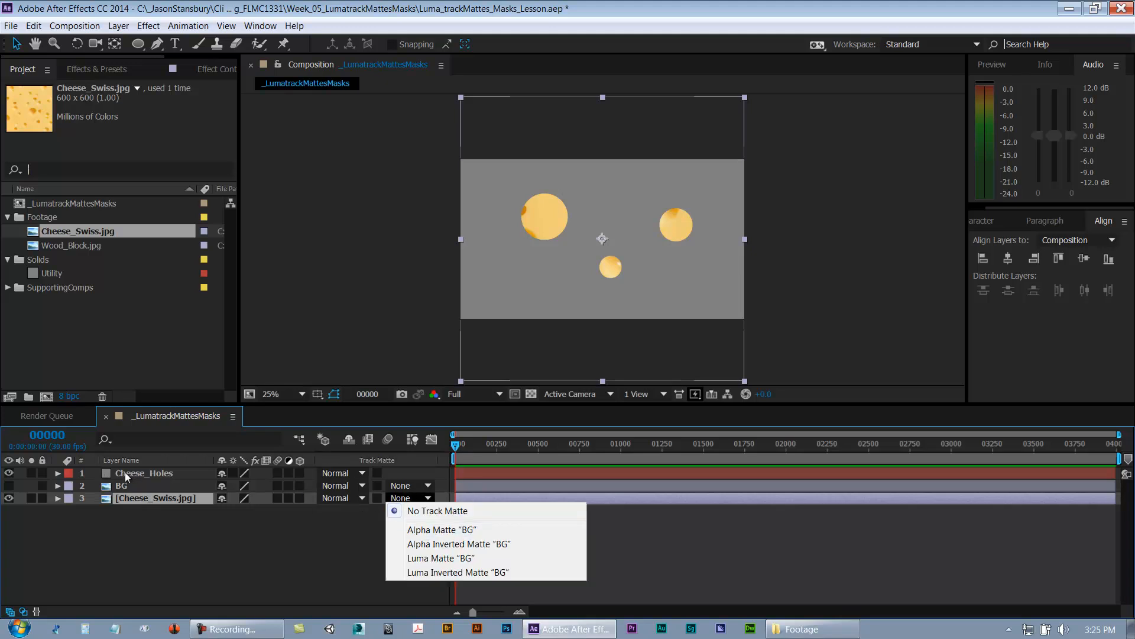
click(118, 541)
drag(133, 497, 137, 480)
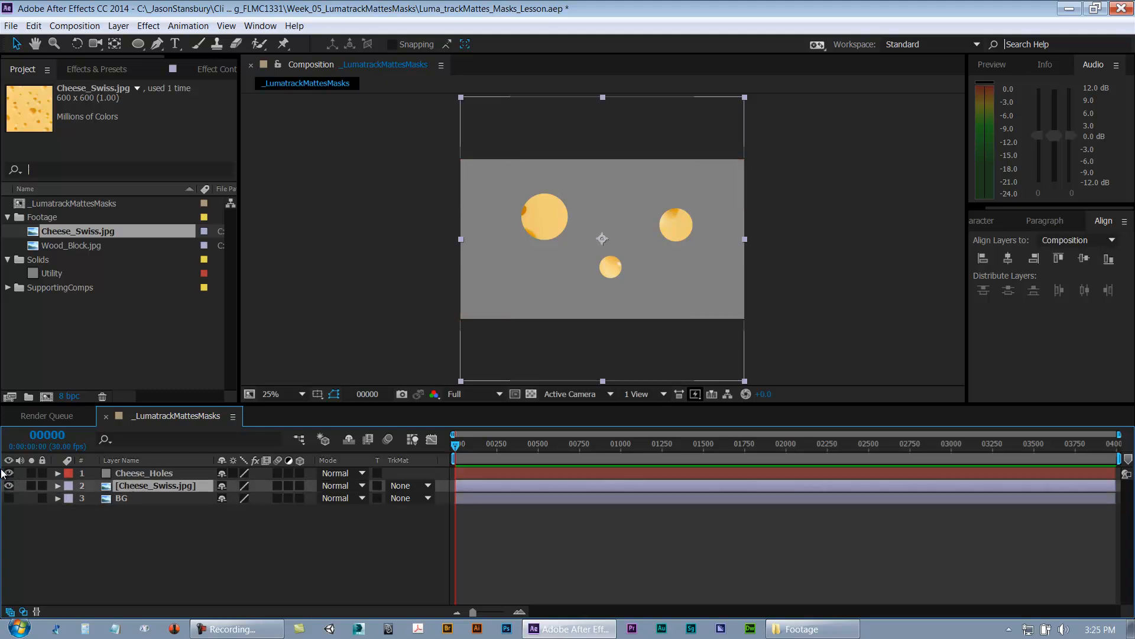
Step: Set the Cheese_Swiss layer's track matte to Alpha Matte "Cheese_Holes"
click(153, 474)
click(159, 486)
click(400, 488)
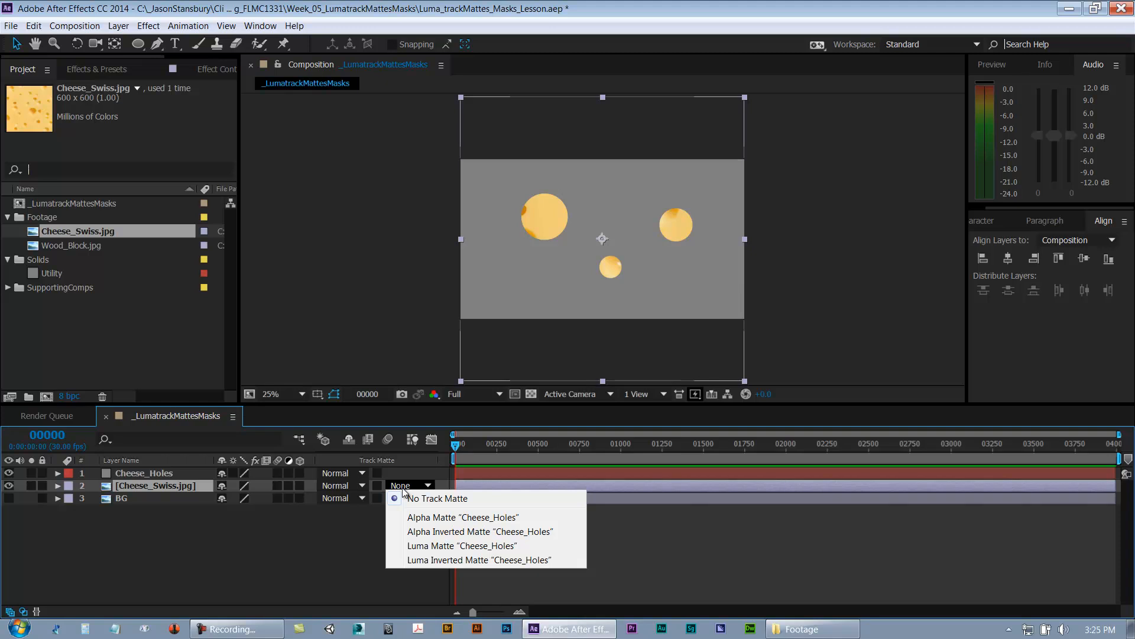
click(421, 518)
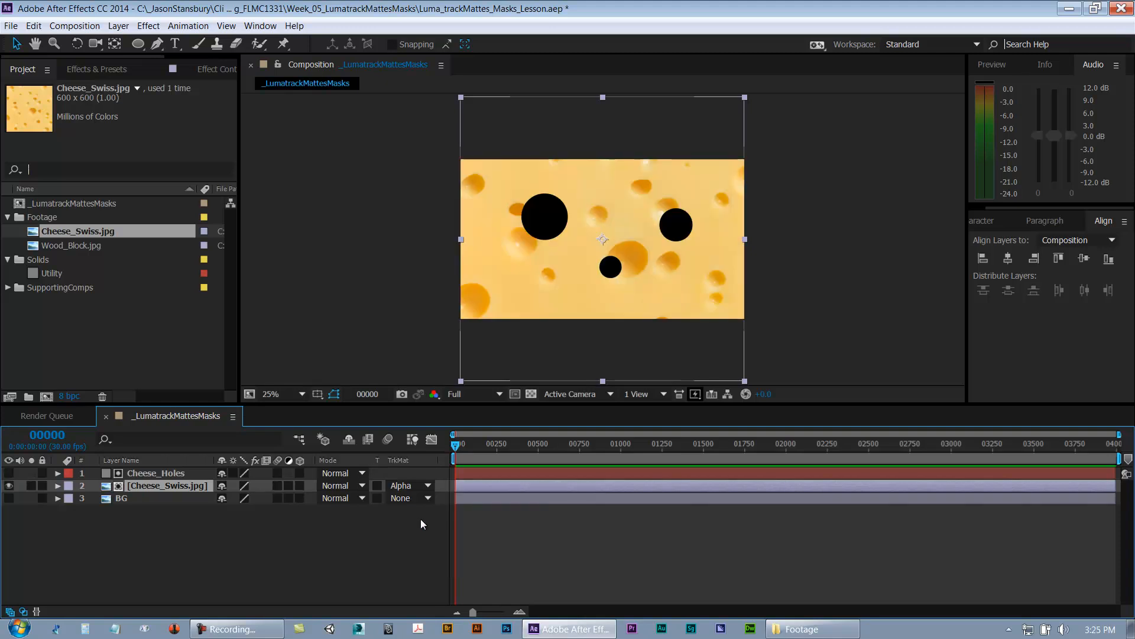
Step: Review the track matte options available for the Cheese_Swiss layer
click(413, 484)
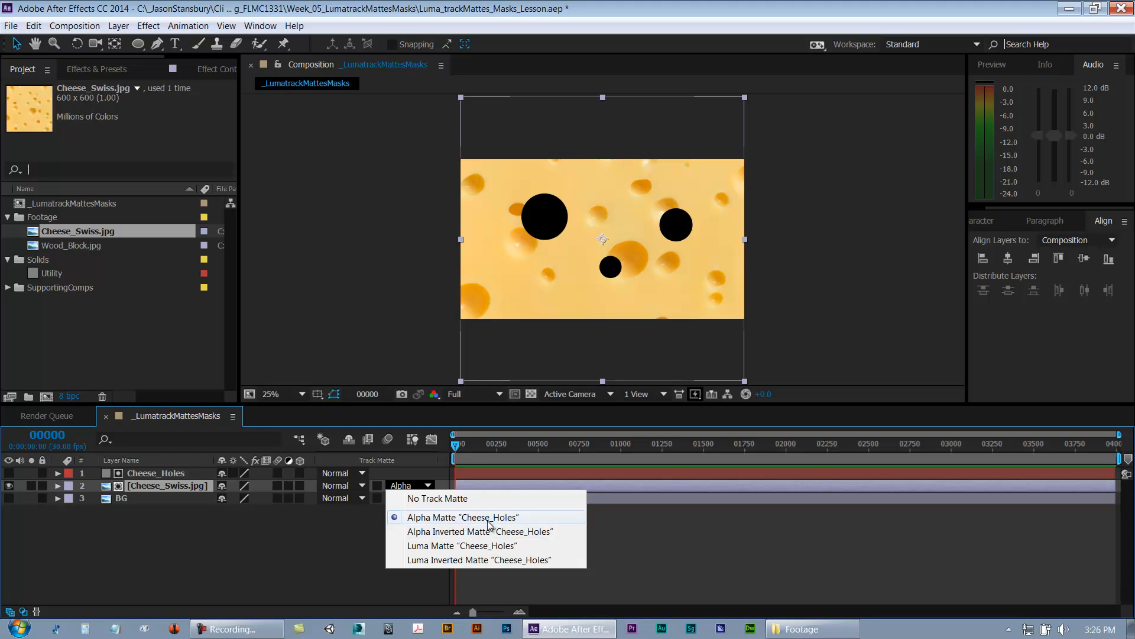
click(228, 517)
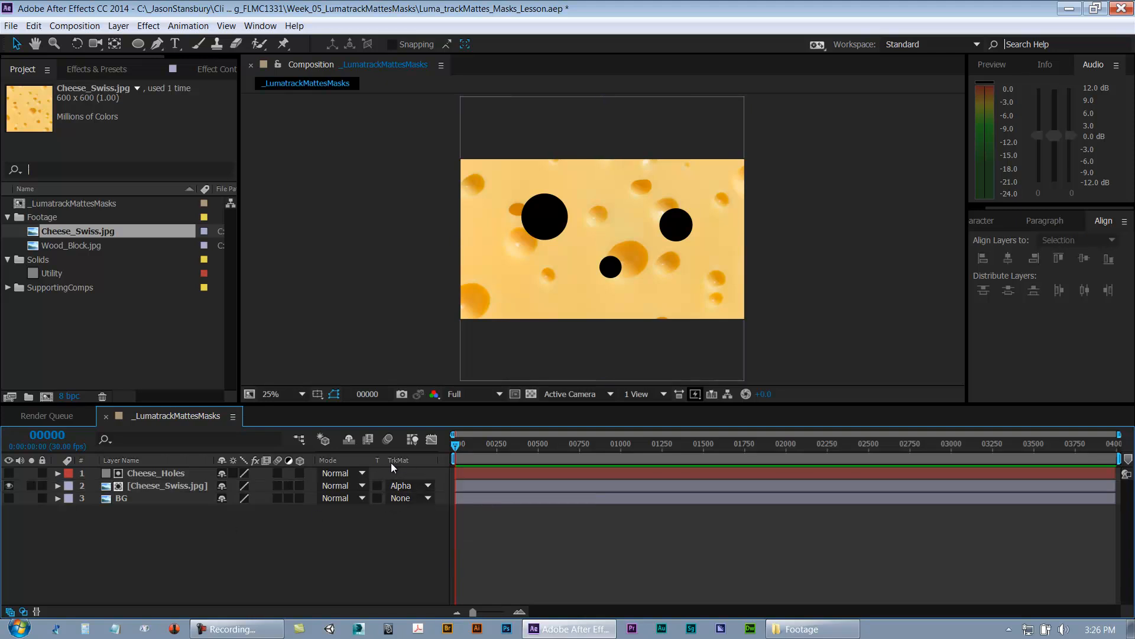
click(402, 485)
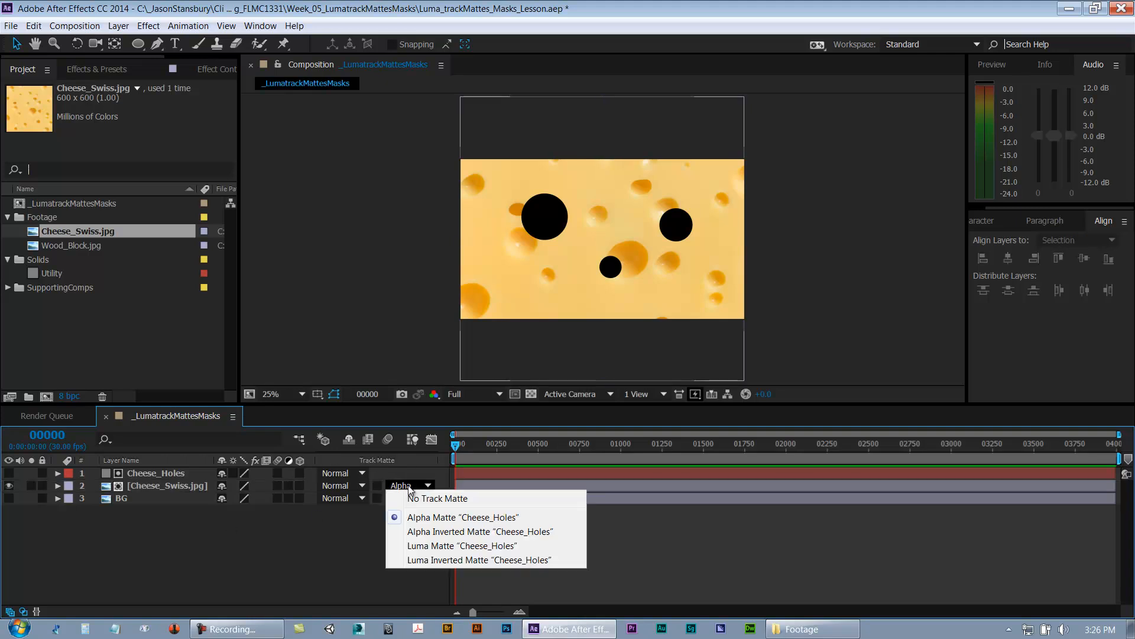
click(339, 525)
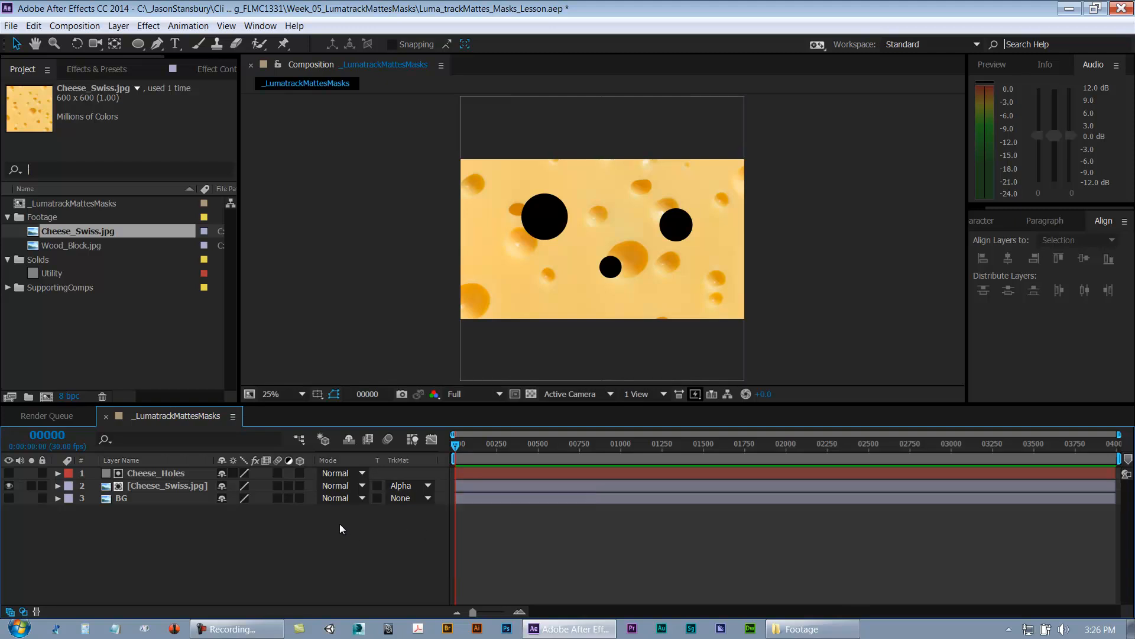
Step: Try moving the Cheese_Swiss and Cheese_Holes layers in the composition, undoing each move
click(175, 474)
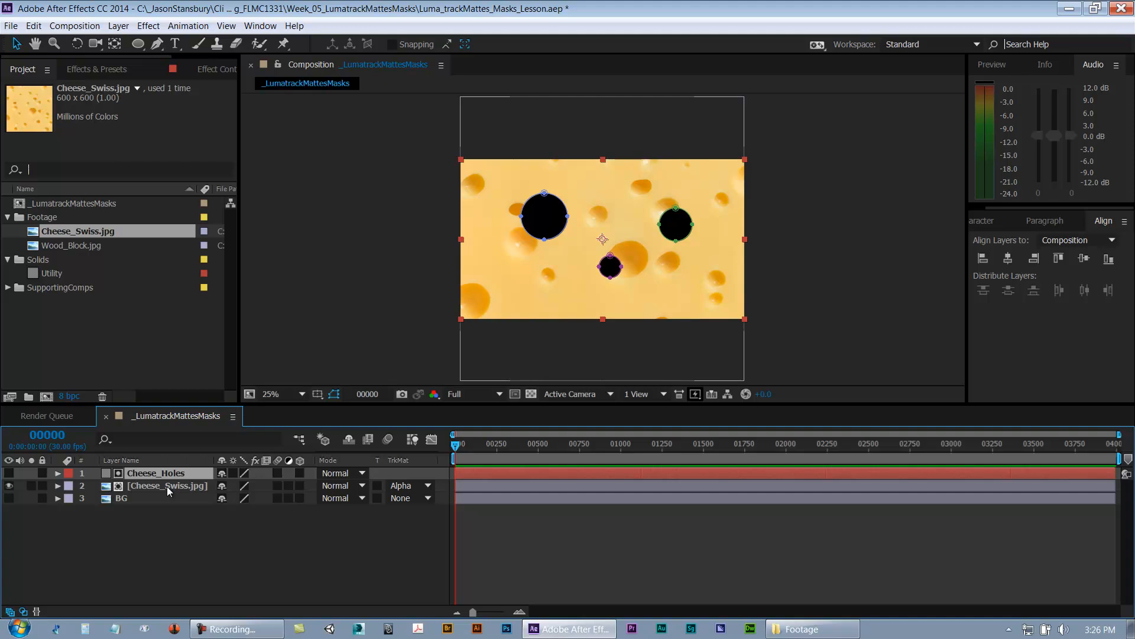
click(158, 487)
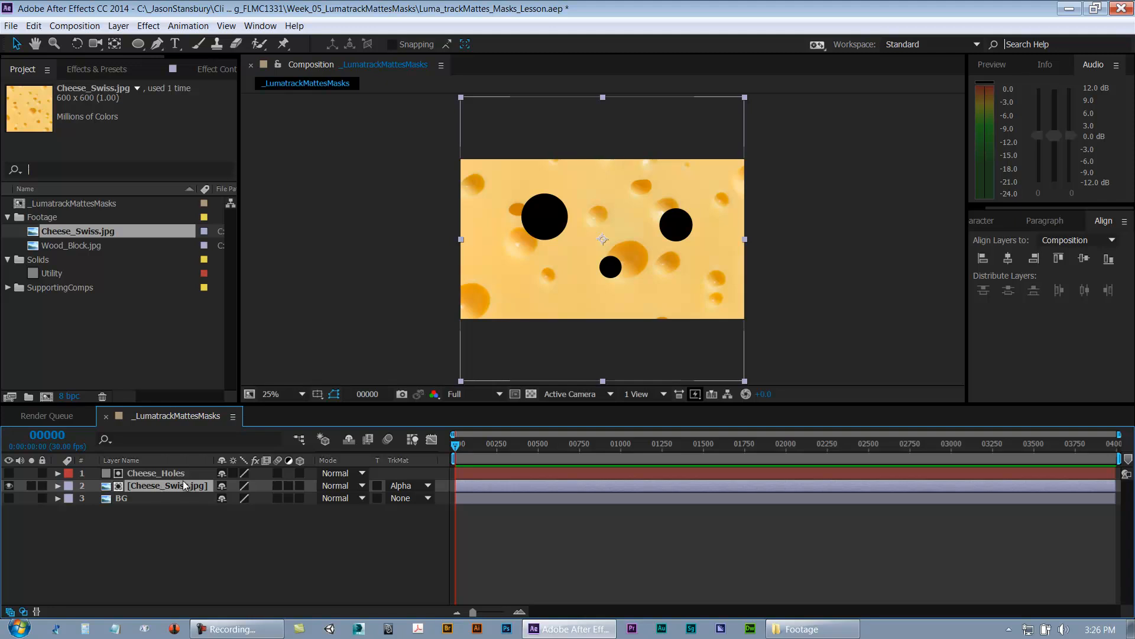
click(158, 519)
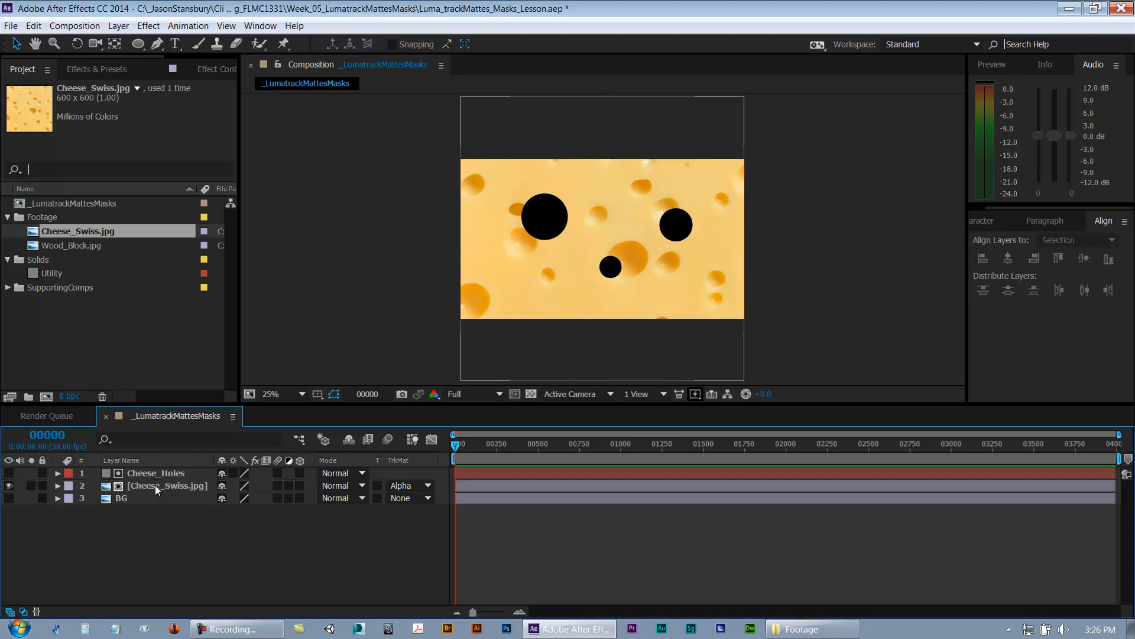
click(155, 485)
mouse_move(662, 297)
mouse_down()
mouse_move(595, 297)
mouse_move(692, 298)
mouse_move(653, 288)
mouse_up()
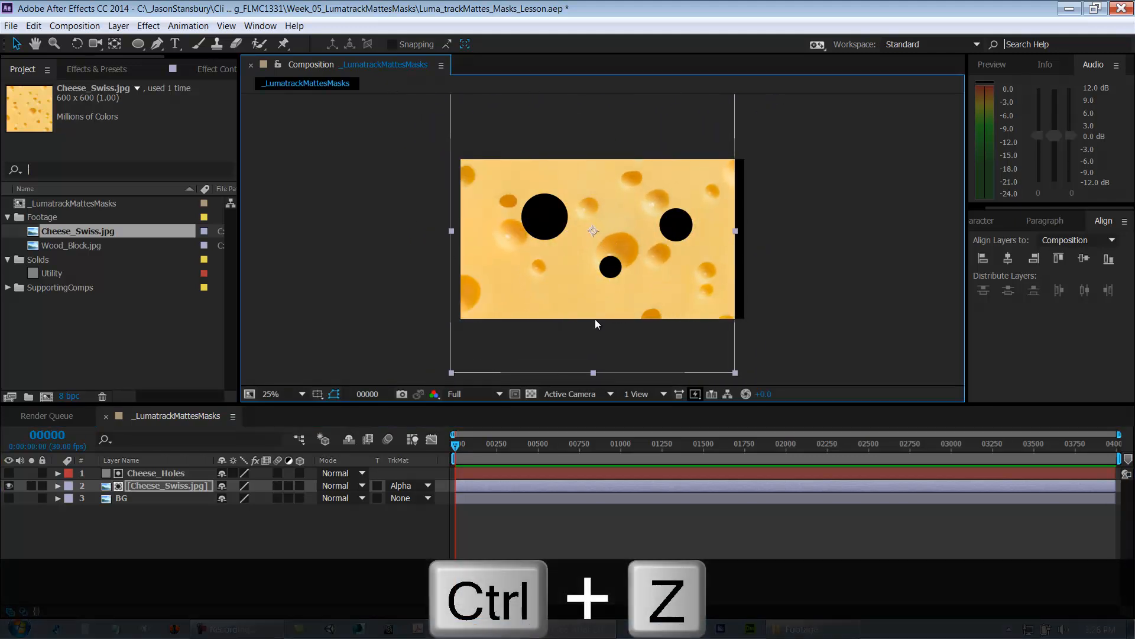
key(ctrl+z)
click(179, 474)
drag(595, 198, 625, 205)
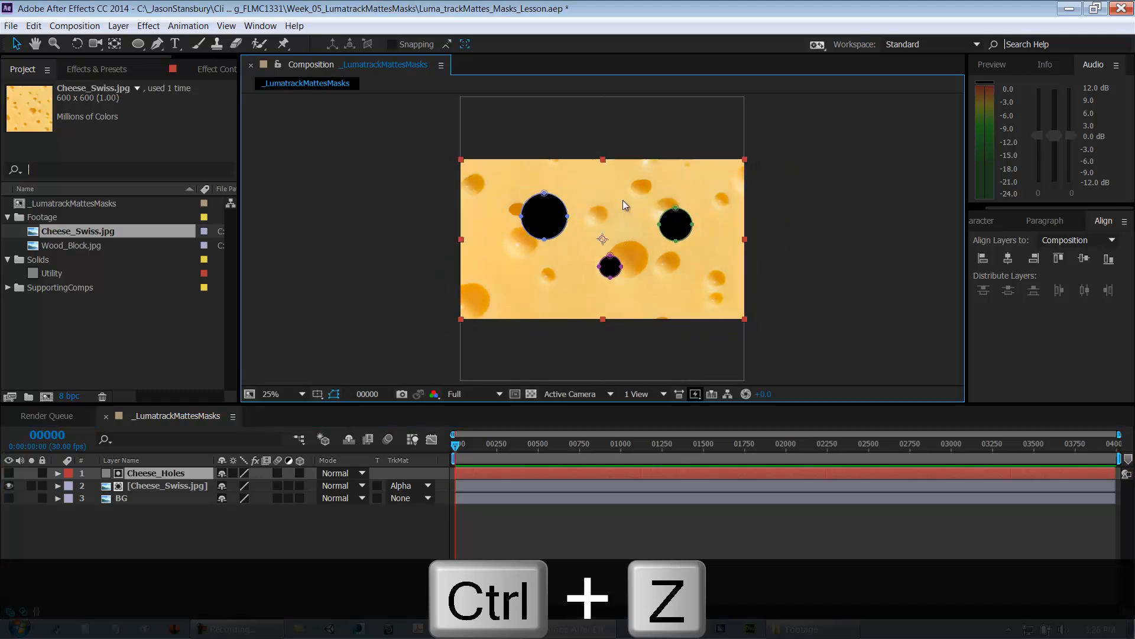
click(192, 486)
mouse_move(547, 300)
mouse_down()
mouse_move(586, 299)
mouse_move(533, 304)
mouse_move(579, 299)
mouse_move(568, 293)
mouse_up()
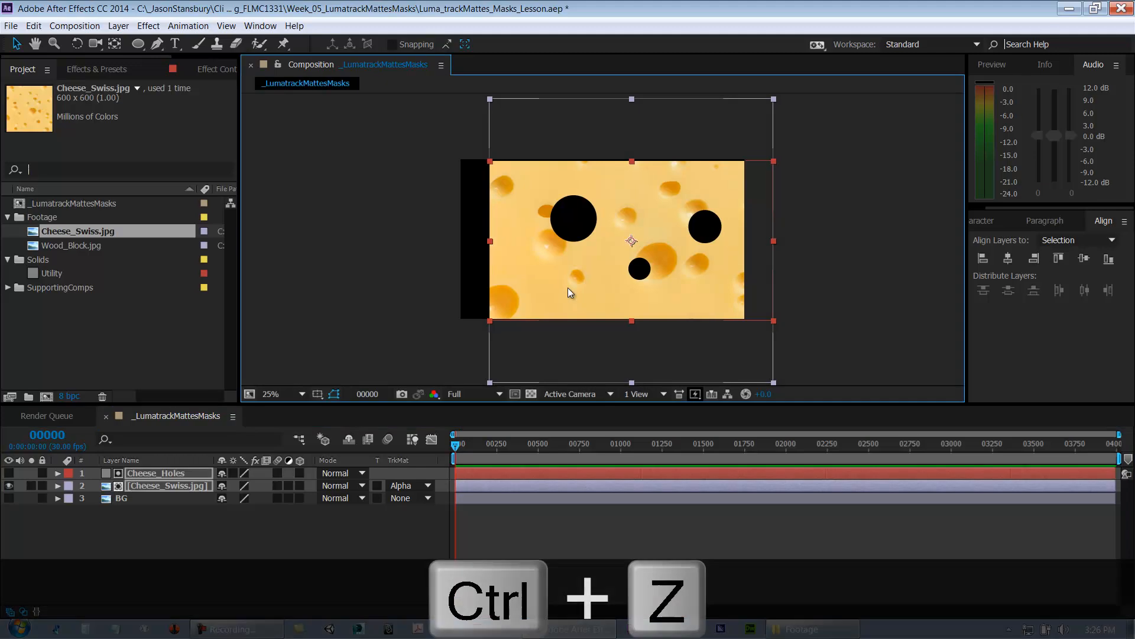
key(ctrl+z)
Step: Show the Cheese_Holes layer's masks and select each mask to examine it
click(143, 472)
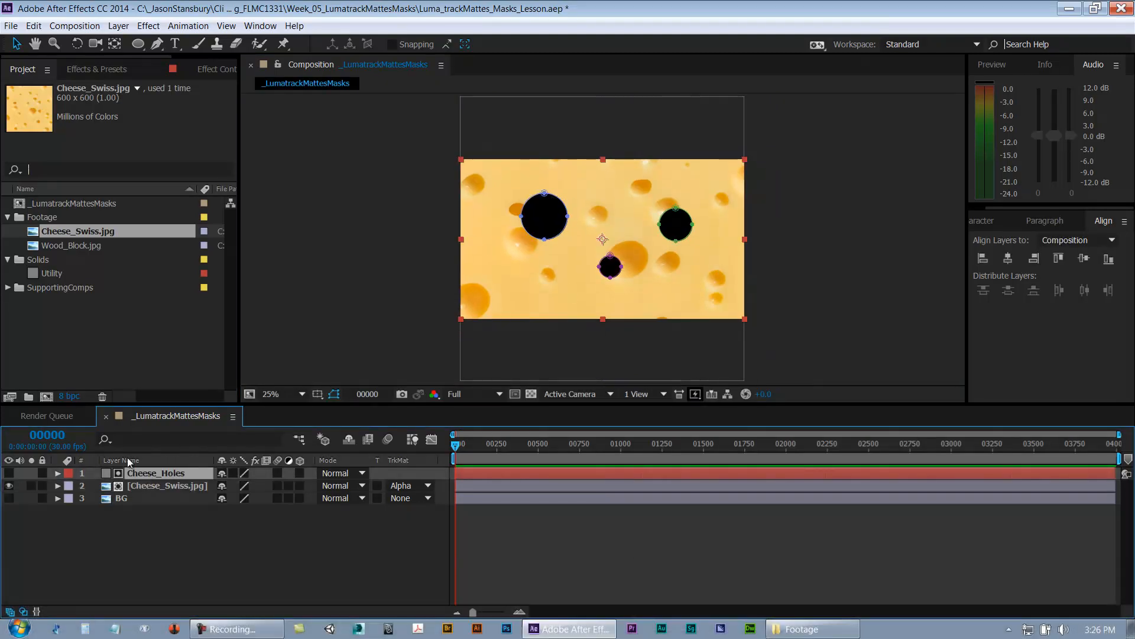
key(m)
click(114, 486)
shift+click(115, 535)
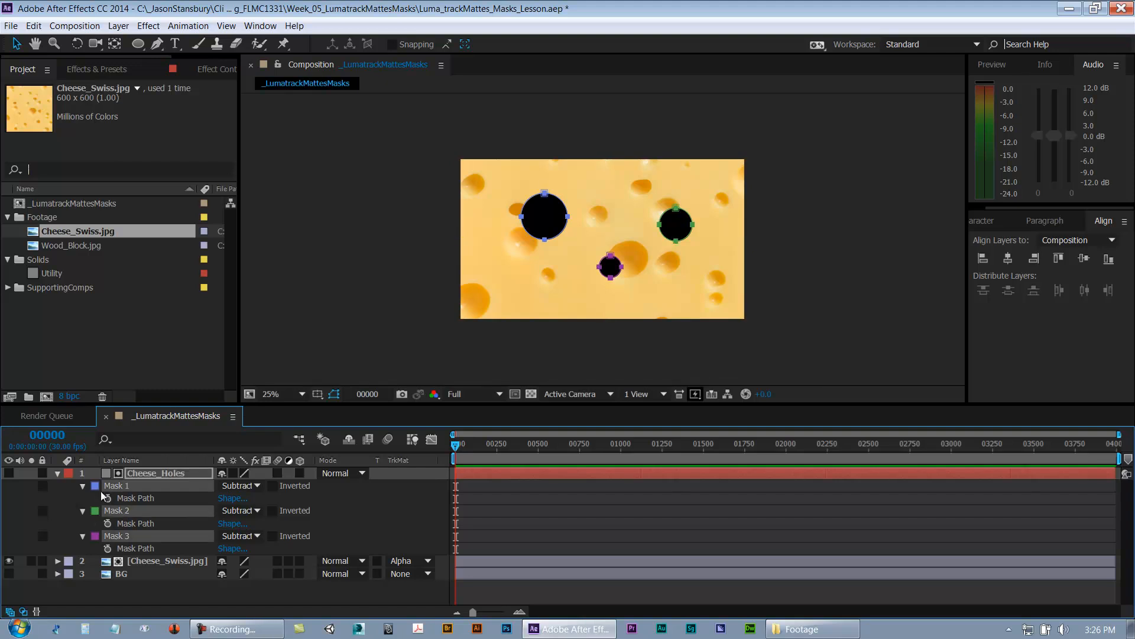
click(90, 482)
click(112, 486)
shift+click(122, 537)
click(95, 486)
drag(639, 418, 749, 395)
click(852, 401)
key(period)
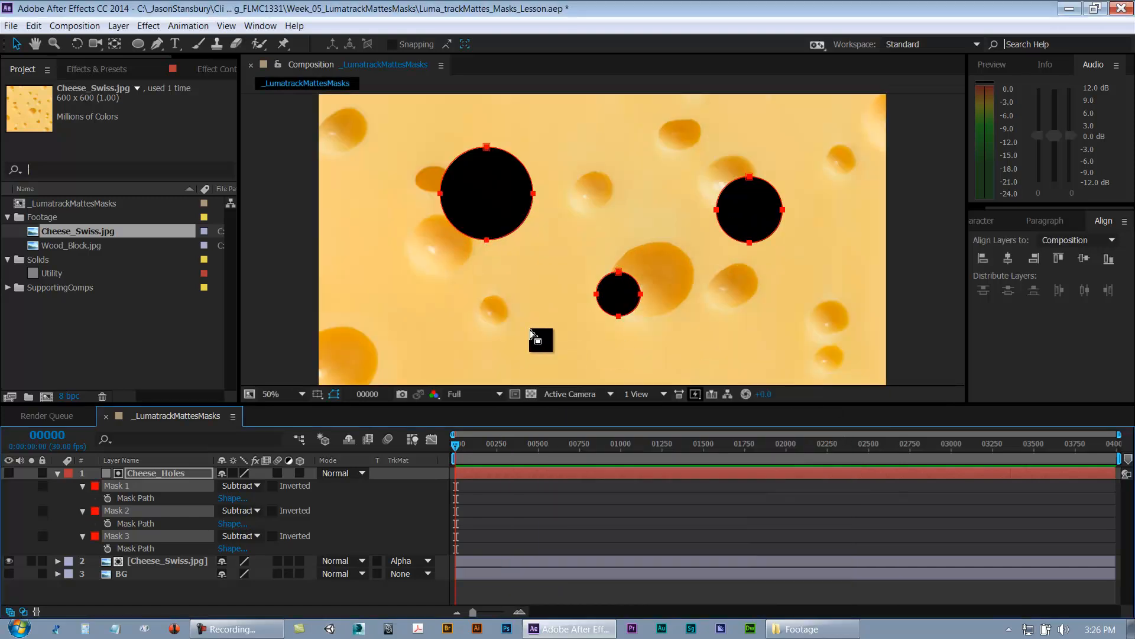
Step: Move Mask 1 of the Cheese_Holes layer up and slightly to the right
double_click(524, 170)
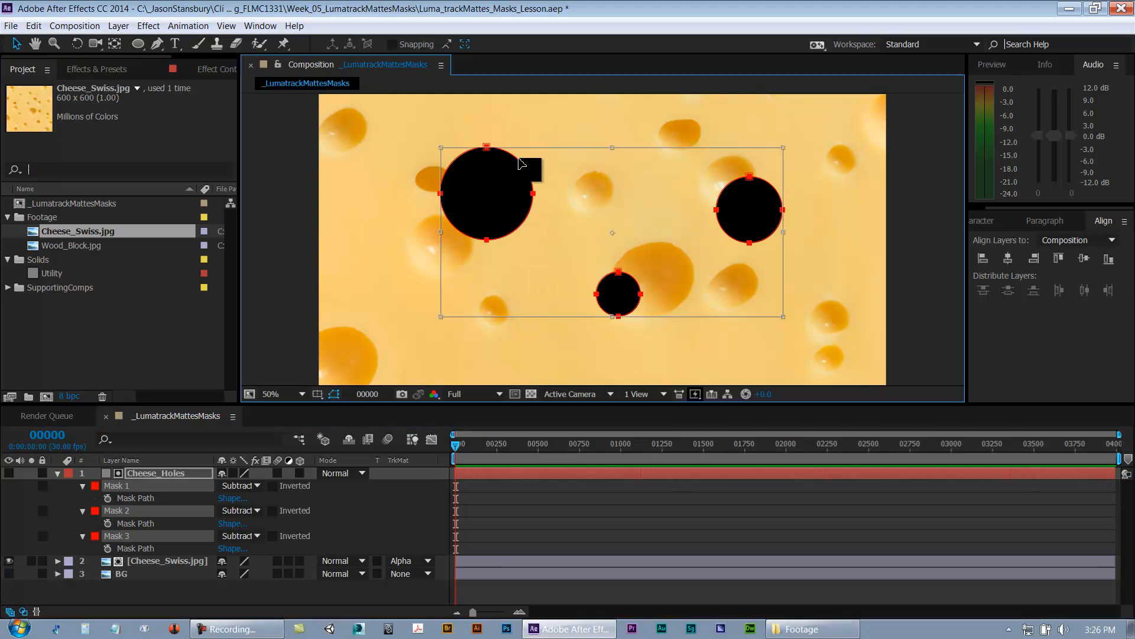
key(Escape)
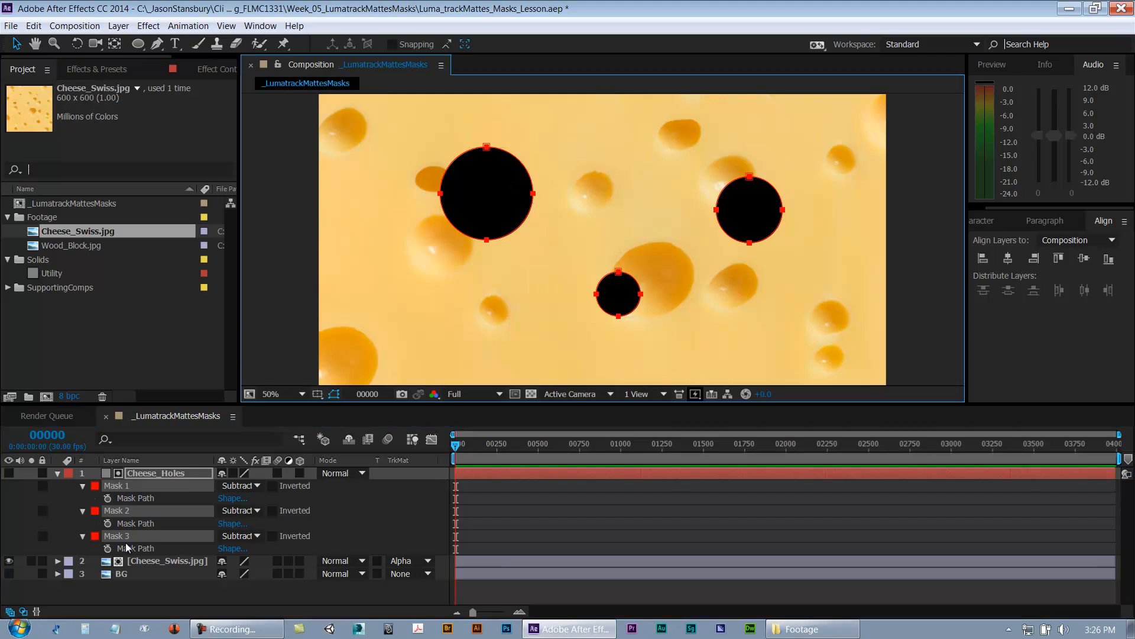
double_click(507, 159)
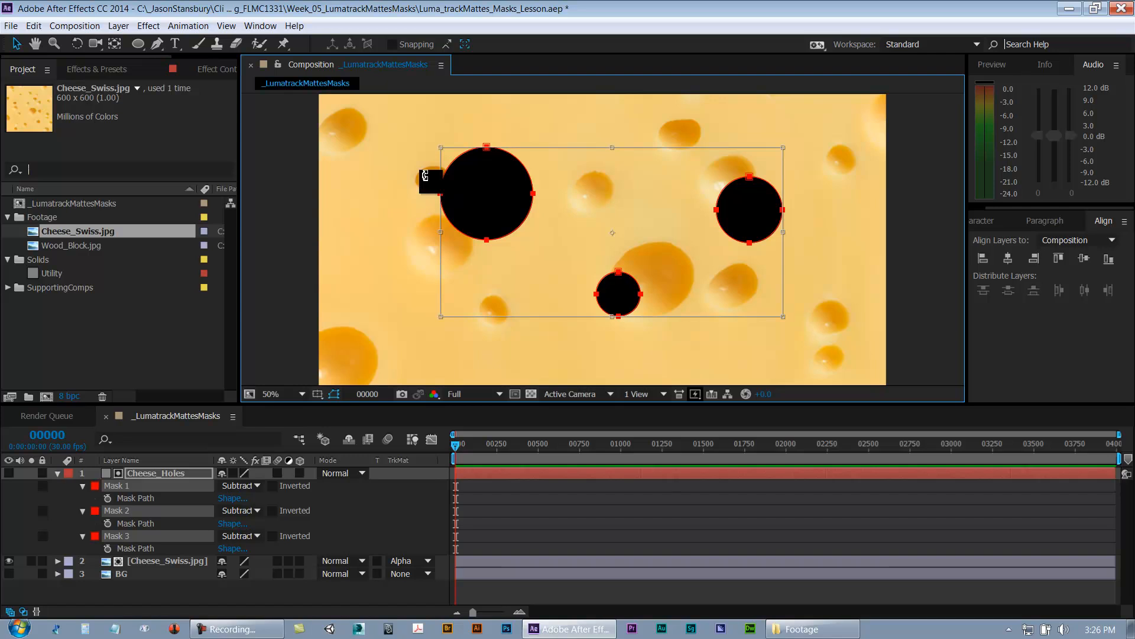
click(87, 496)
click(119, 488)
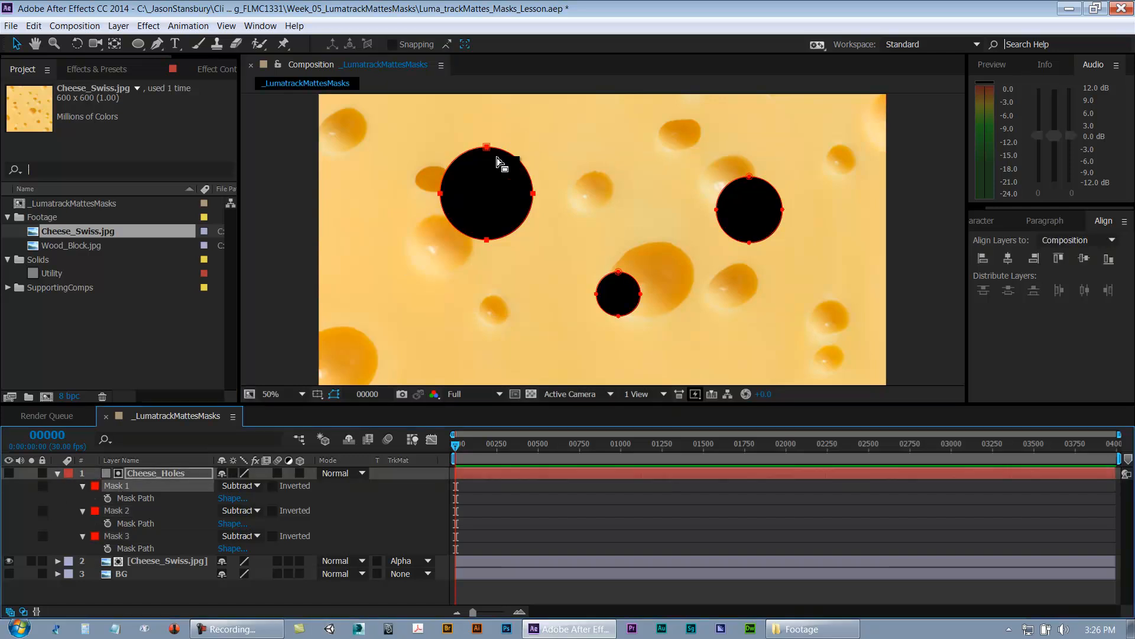
double_click(526, 183)
drag(527, 183, 553, 144)
Step: Move Mask 2 of the Cheese_Holes layer down and to the right
click(122, 519)
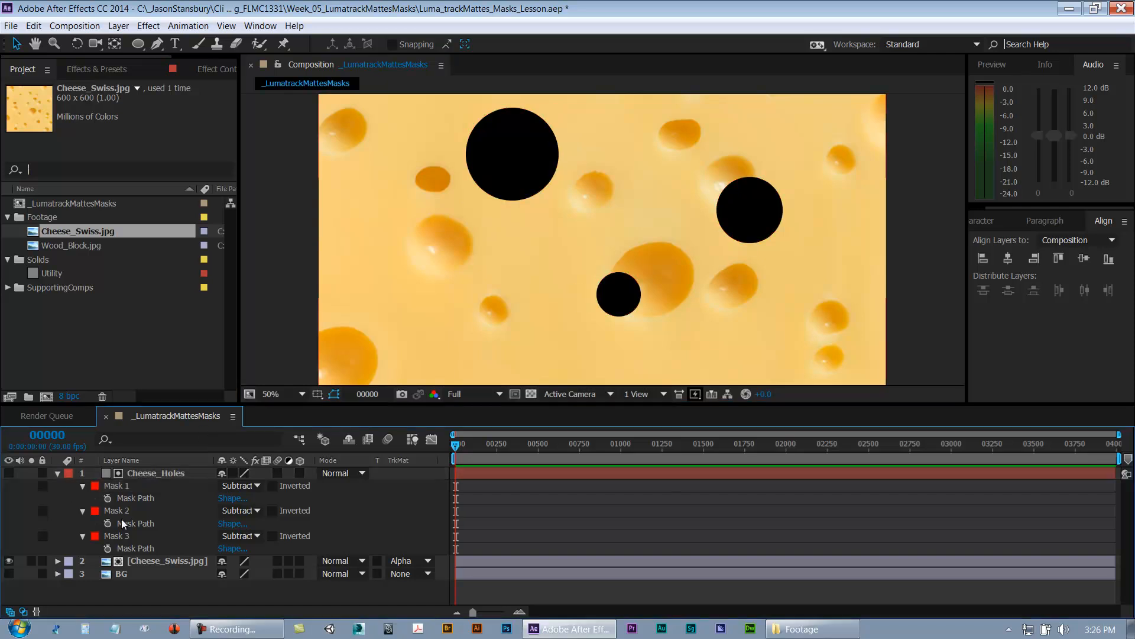
click(117, 511)
double_click(766, 184)
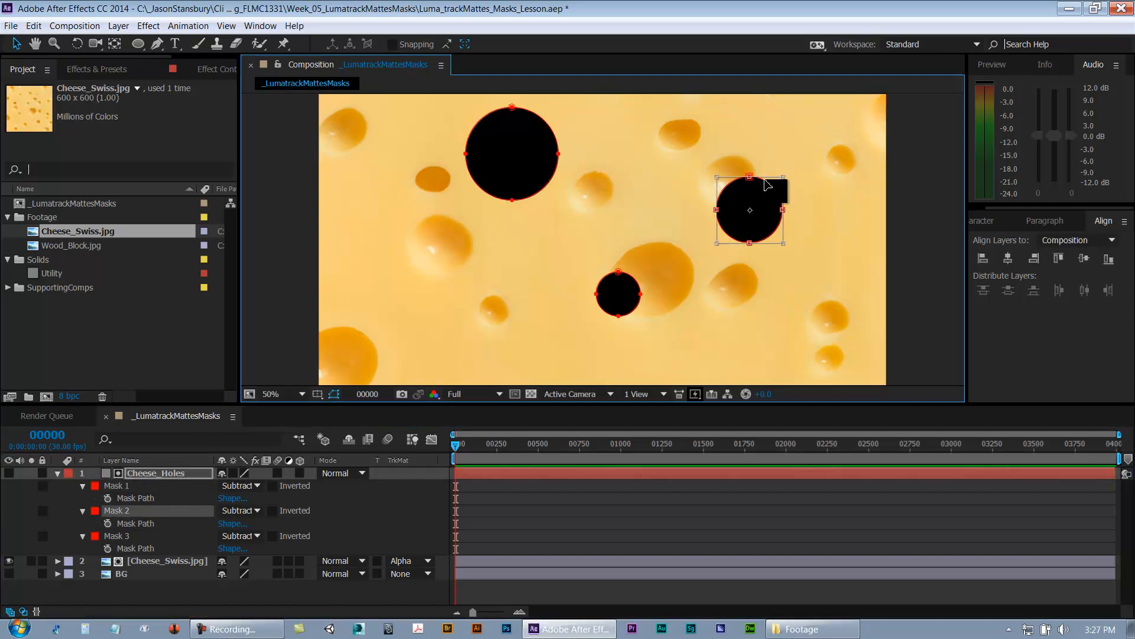
drag(786, 220, 853, 247)
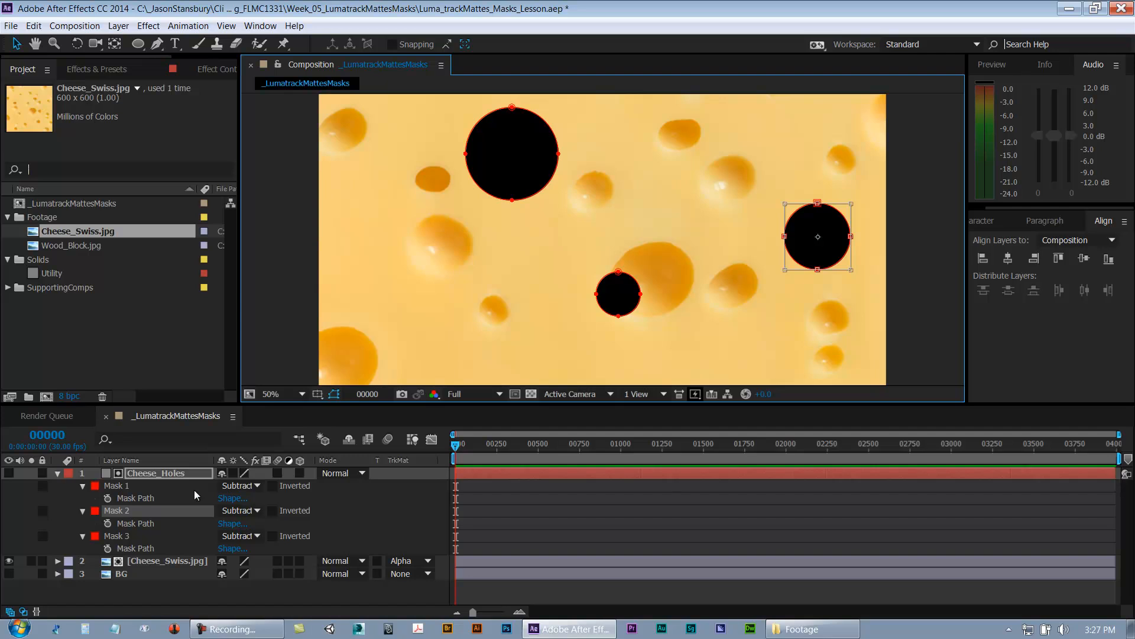
Step: Move Mask 3 of the Cheese_Holes layer down and to the left in the composition
click(118, 536)
double_click(609, 289)
drag(631, 290, 579, 323)
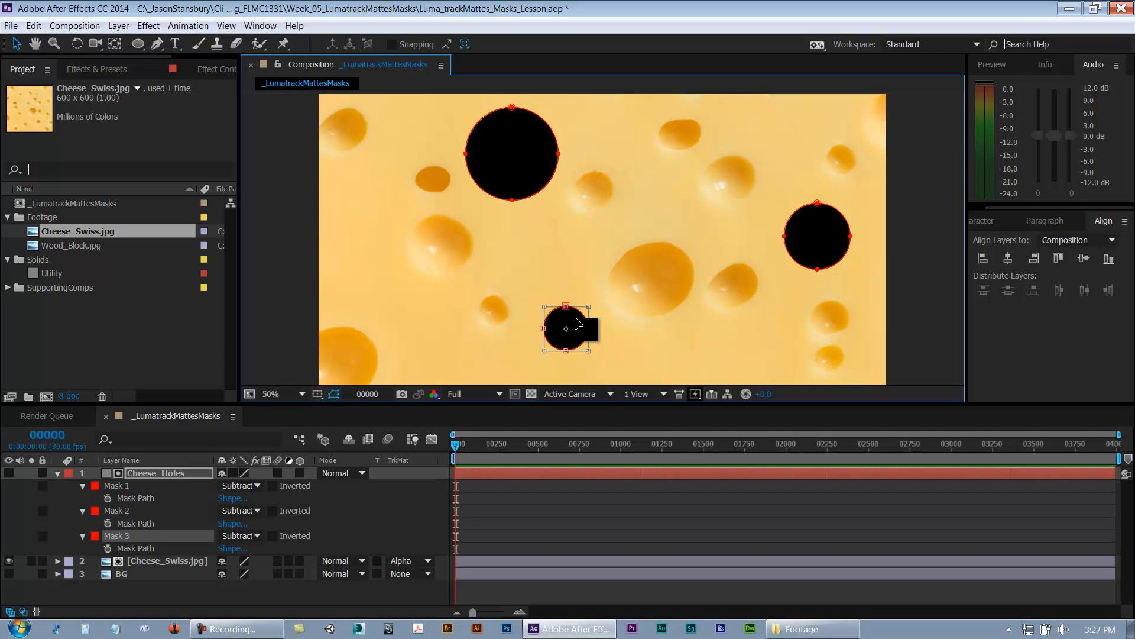
Step: Collapse the Cheese_Holes layer's mask properties and save the project
click(89, 503)
click(58, 474)
click(155, 473)
click(166, 487)
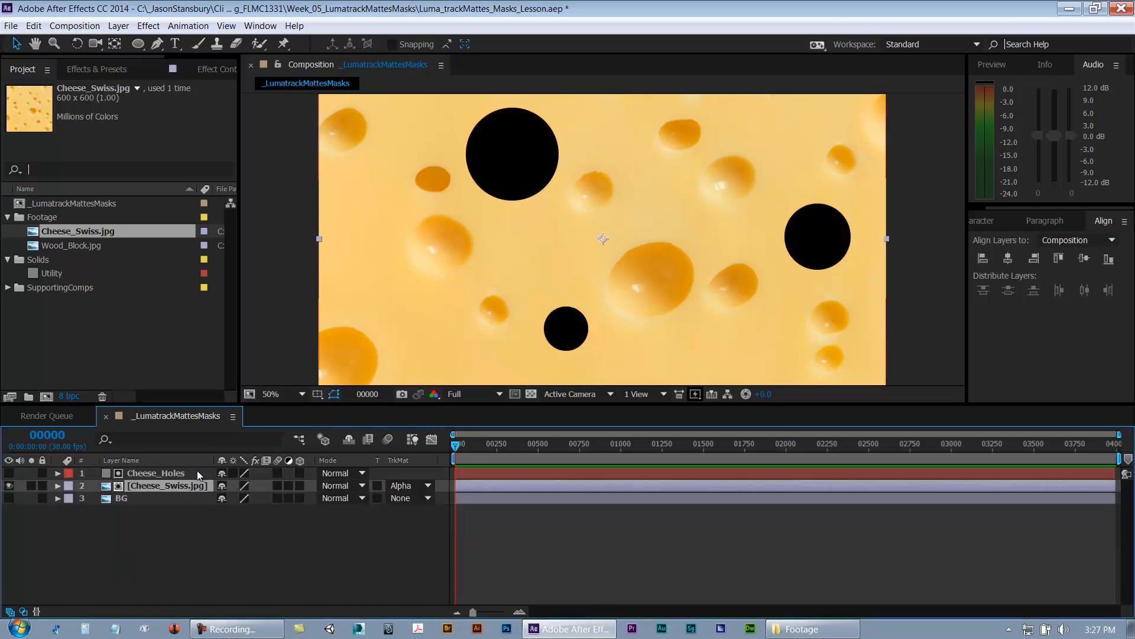
click(156, 477)
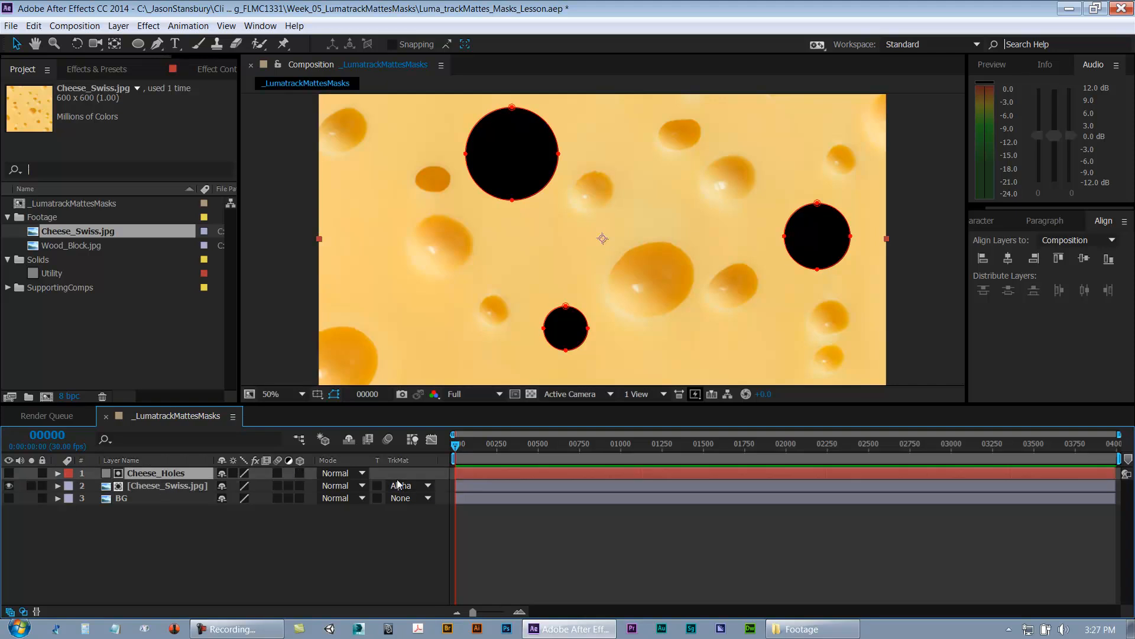
click(151, 485)
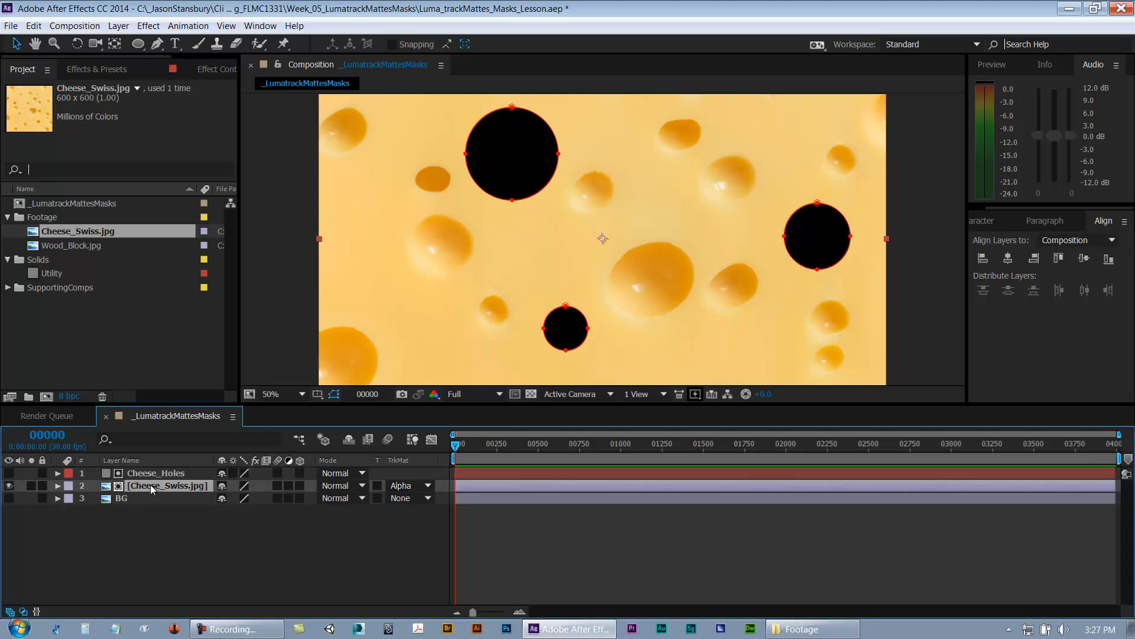
key(ctrl+s)
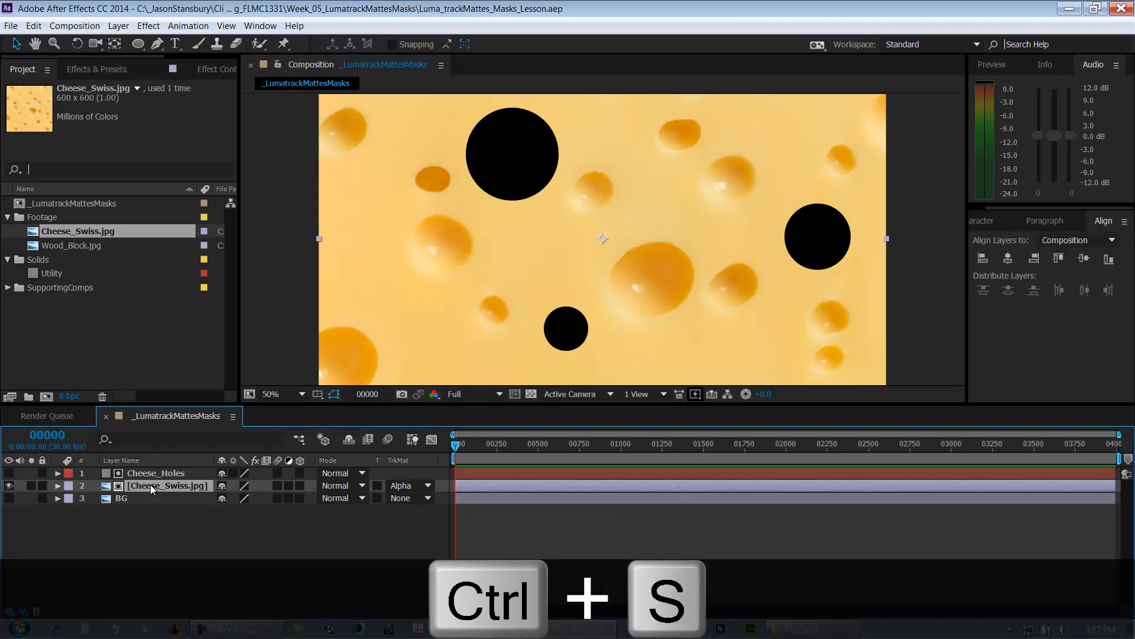
Step: Try dragging the Cheese_Swiss image and the Cheese_Holes solid around the composition, undoing each drag
click(151, 473)
shift+click(157, 483)
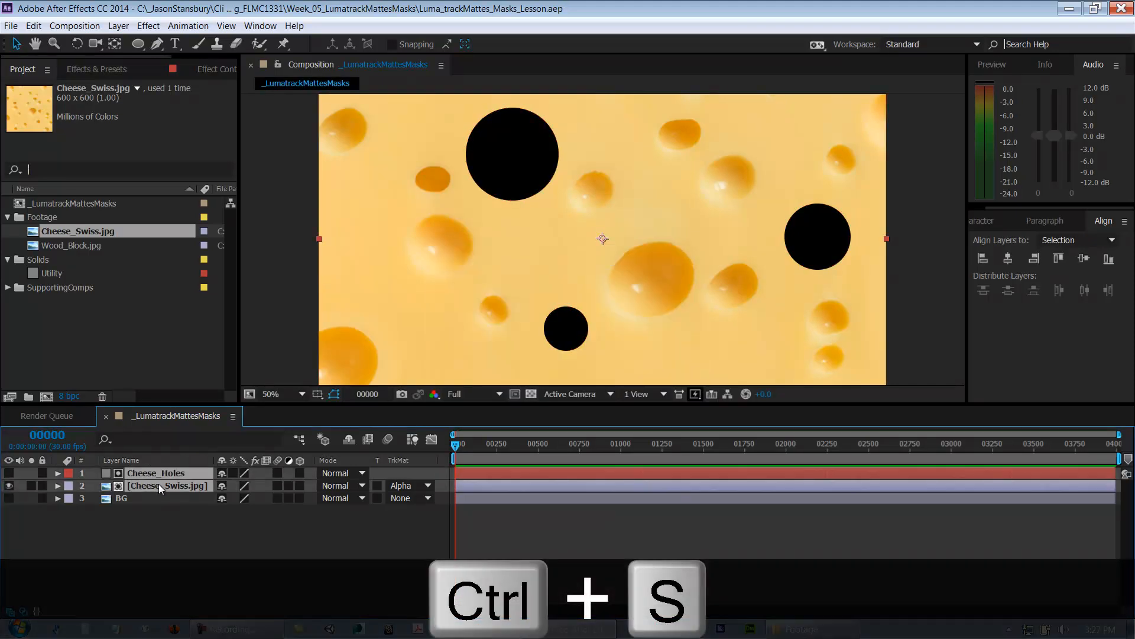
click(211, 545)
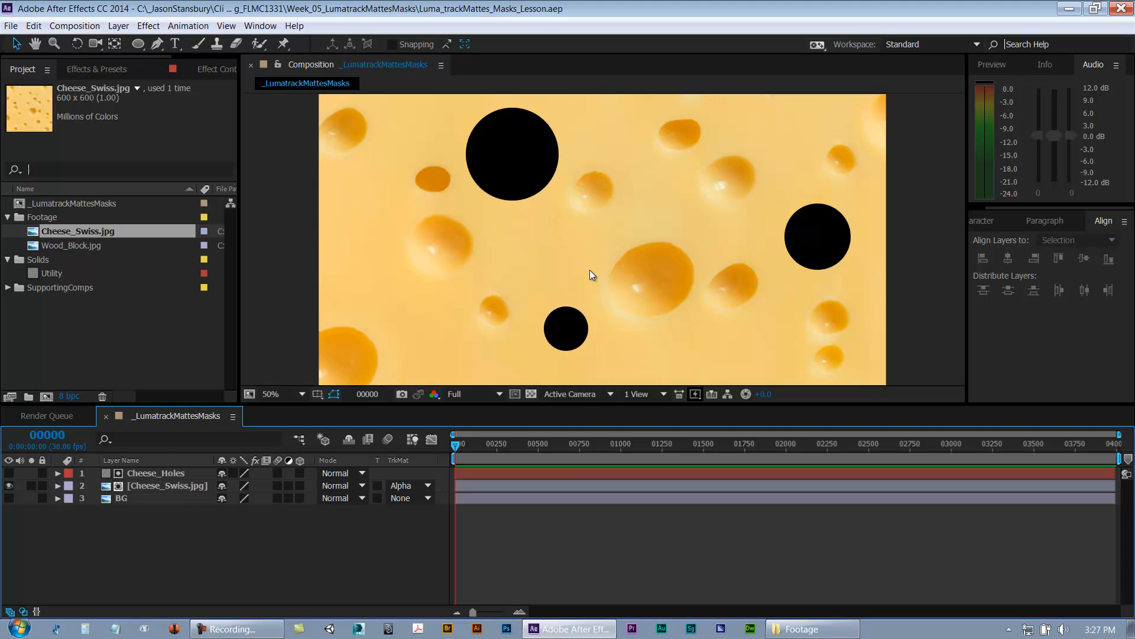
drag(590, 271, 744, 270)
key(ctrl+z)
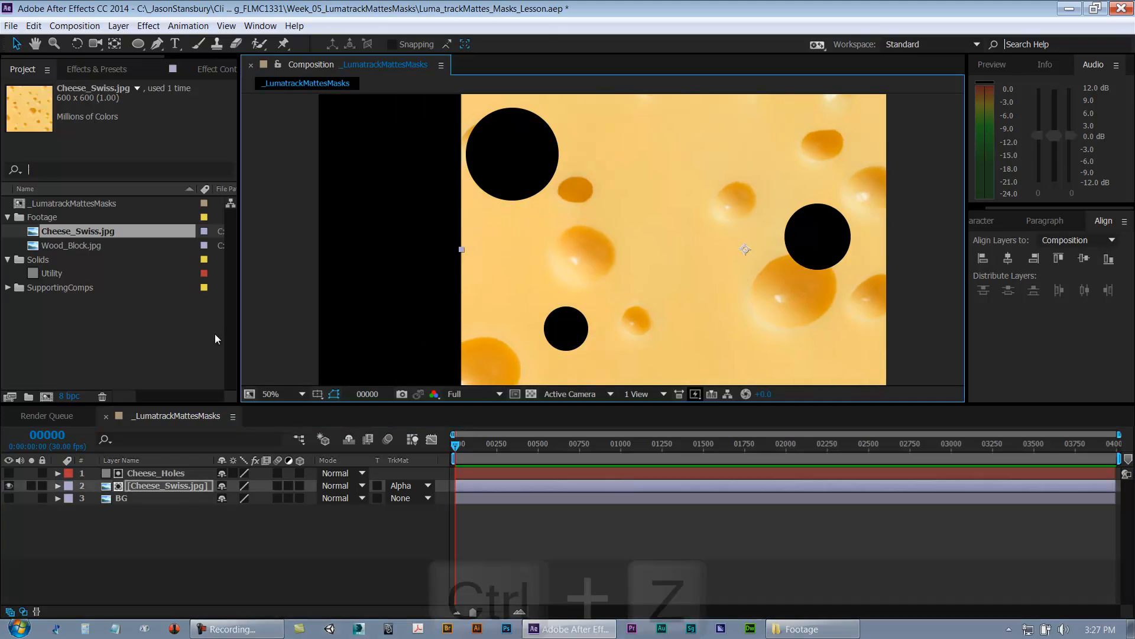
click(165, 473)
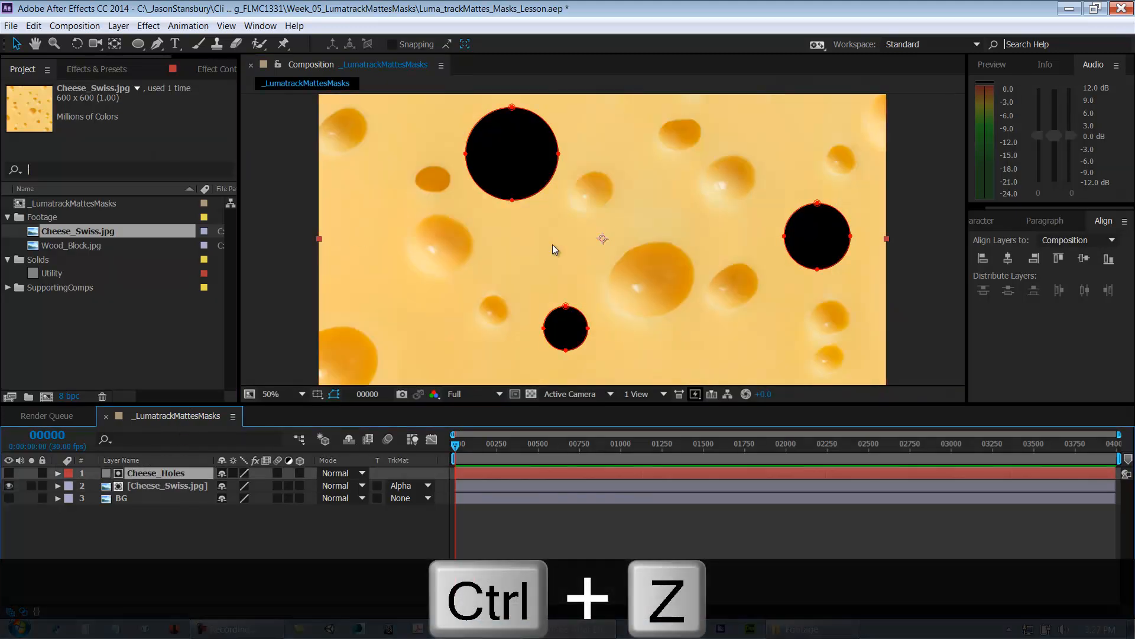
drag(550, 251, 807, 221)
key(ctrl+z)
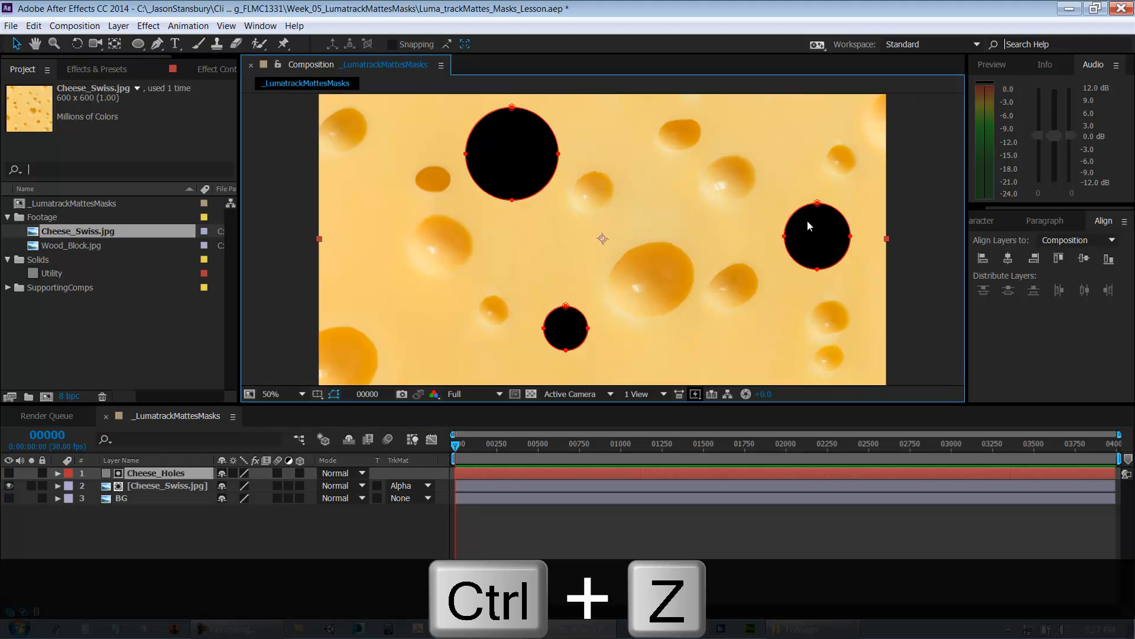
shift+click(176, 488)
mouse_move(679, 218)
mouse_down()
mouse_move(577, 285)
mouse_move(677, 233)
mouse_up()
key(ctrl+z)
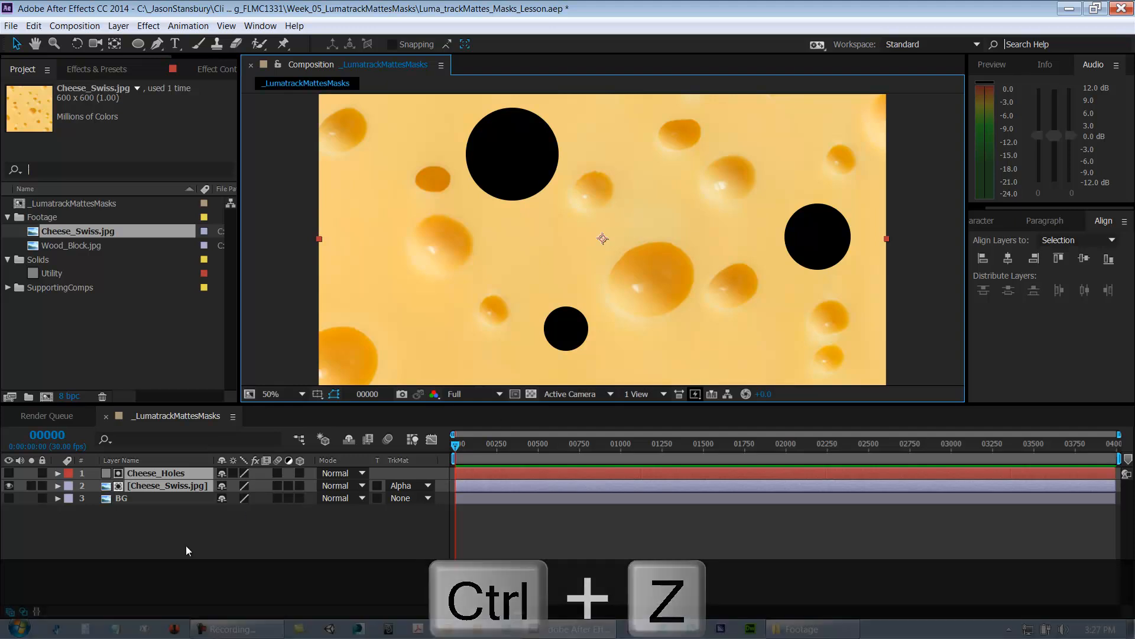
Step: Open the Cheese_Swiss.jpg layer's track matte options to review the available matte types
click(200, 541)
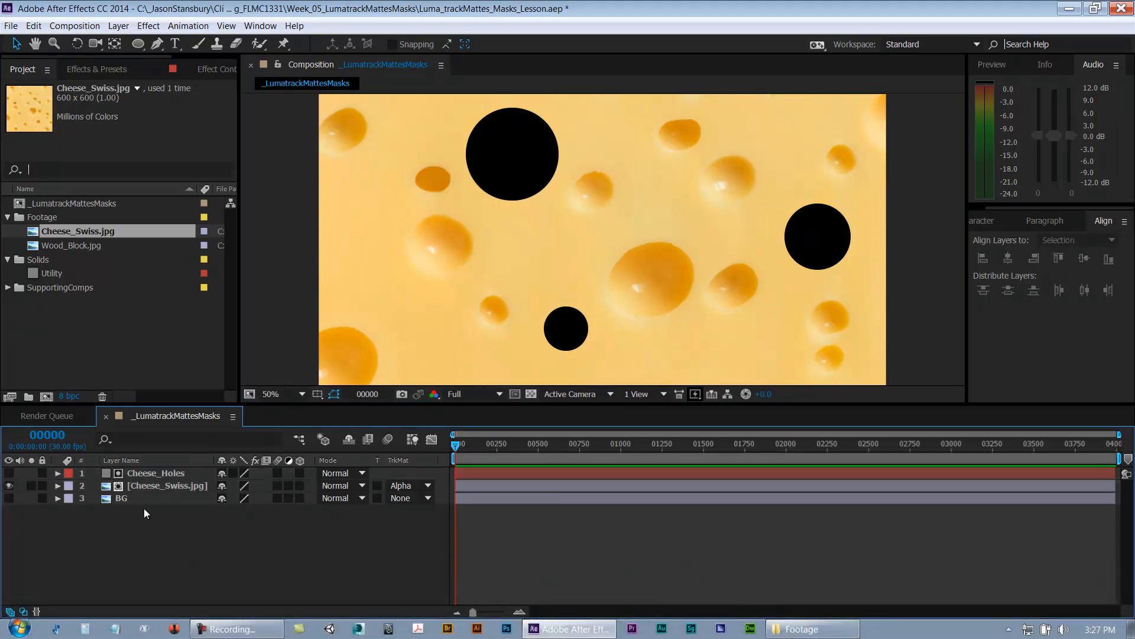
drag(127, 498, 137, 478)
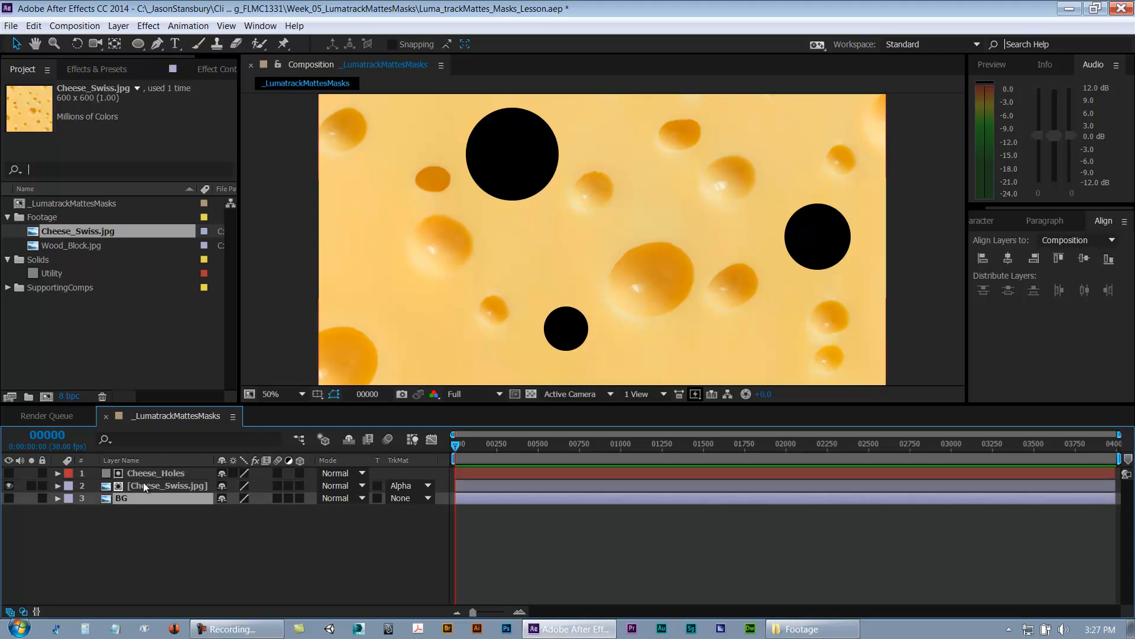
click(150, 487)
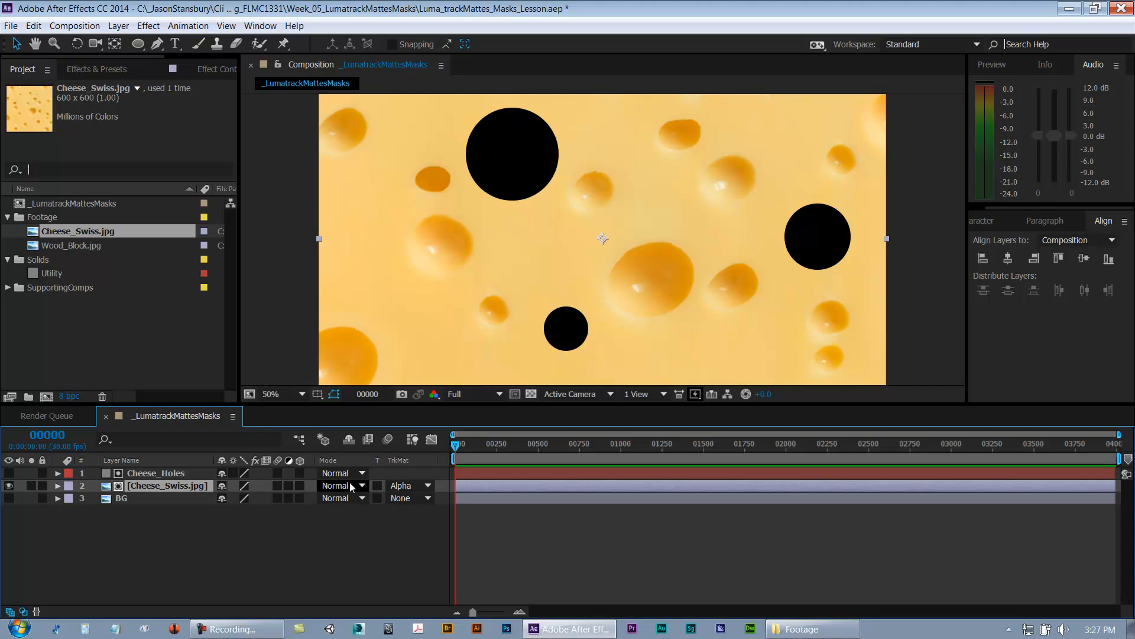
click(399, 487)
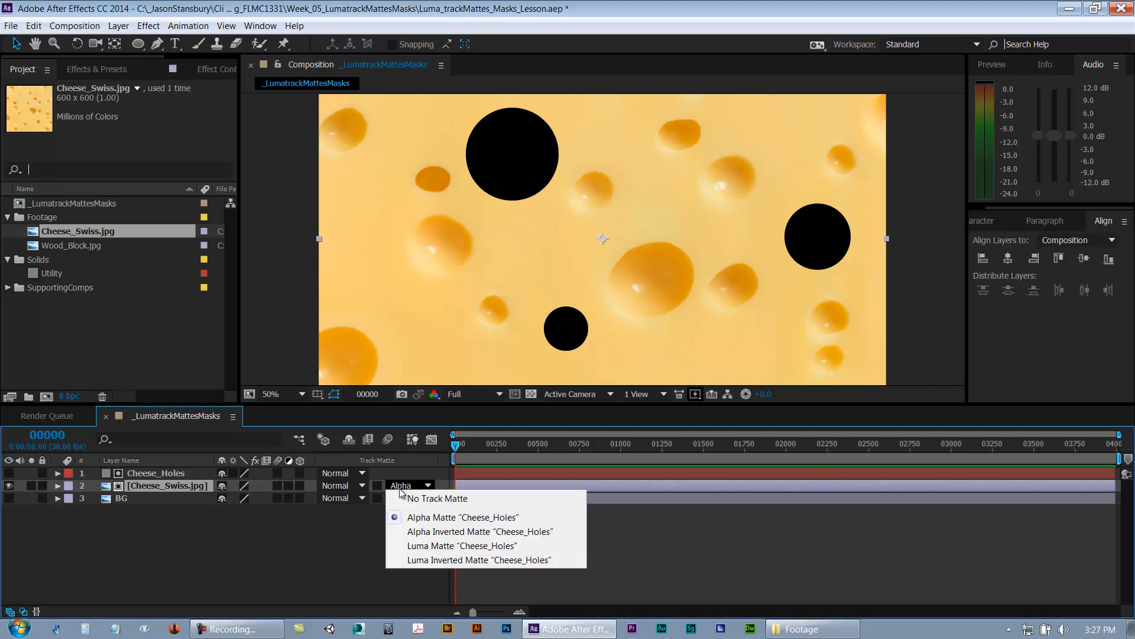
click(311, 522)
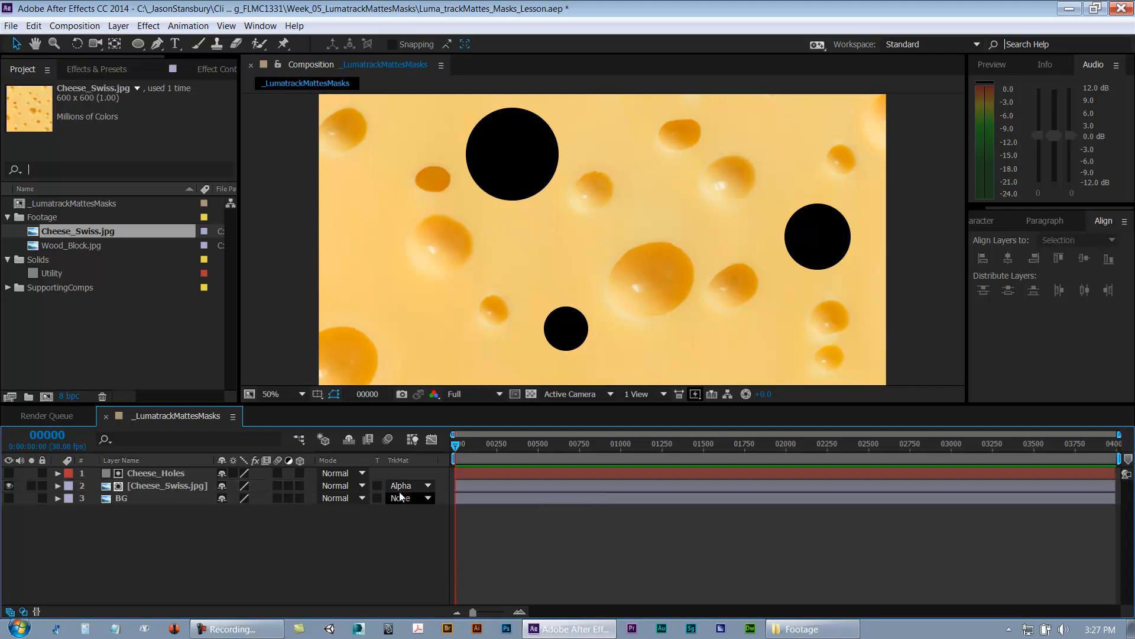
Step: Toggle visibility of the Cheese_Holes and BG layers to preview how the matte and background interact
click(147, 474)
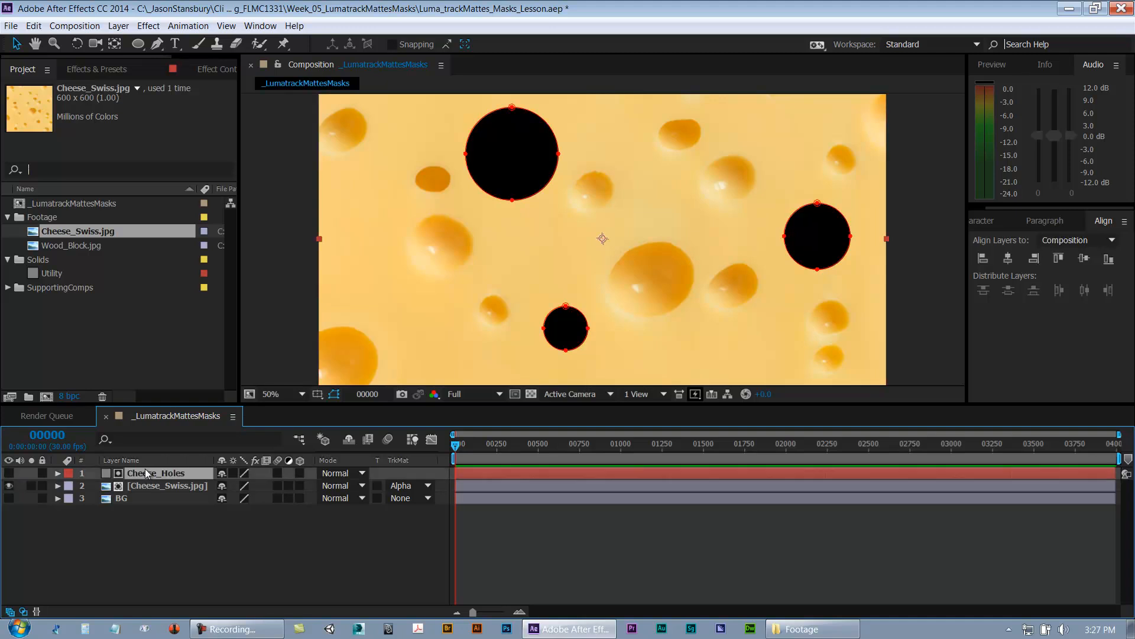
click(9, 499)
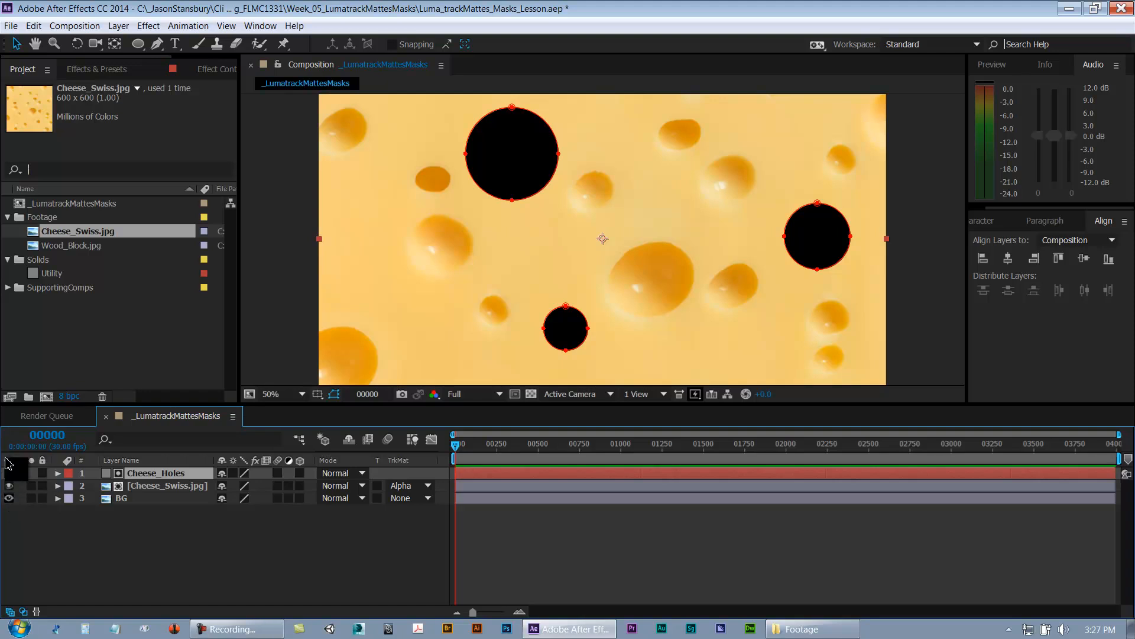
click(9, 474)
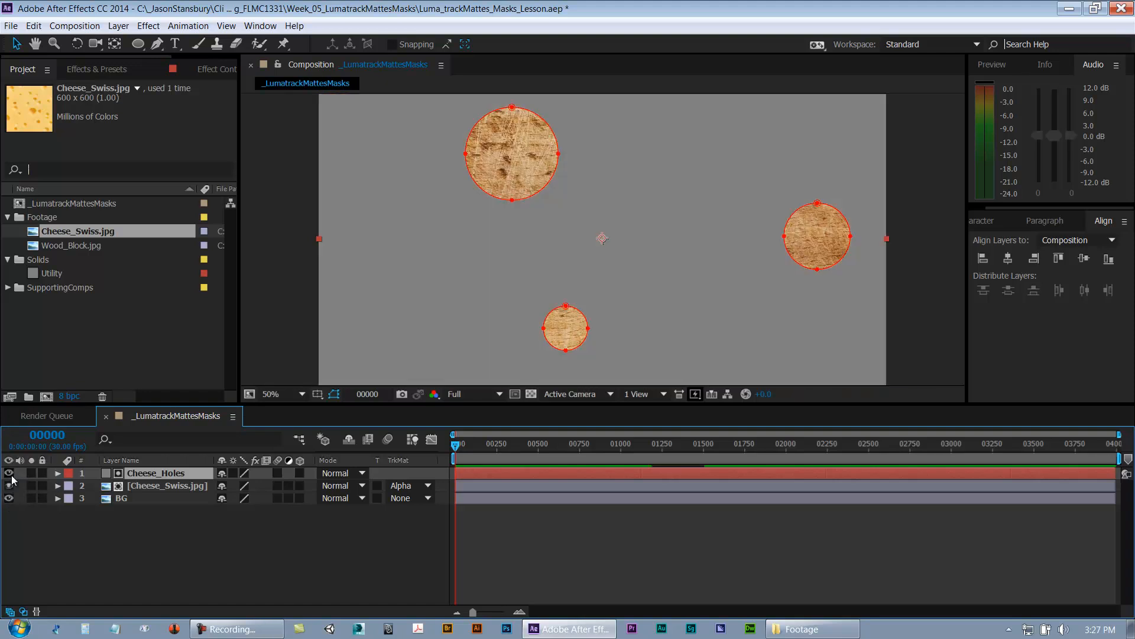
click(149, 487)
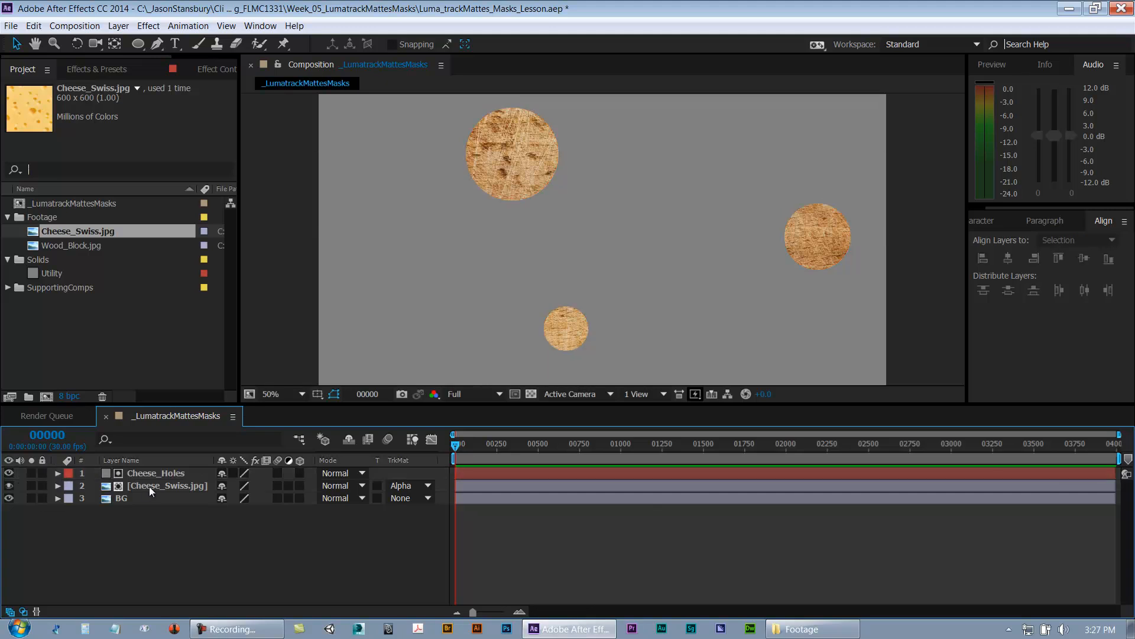
click(136, 472)
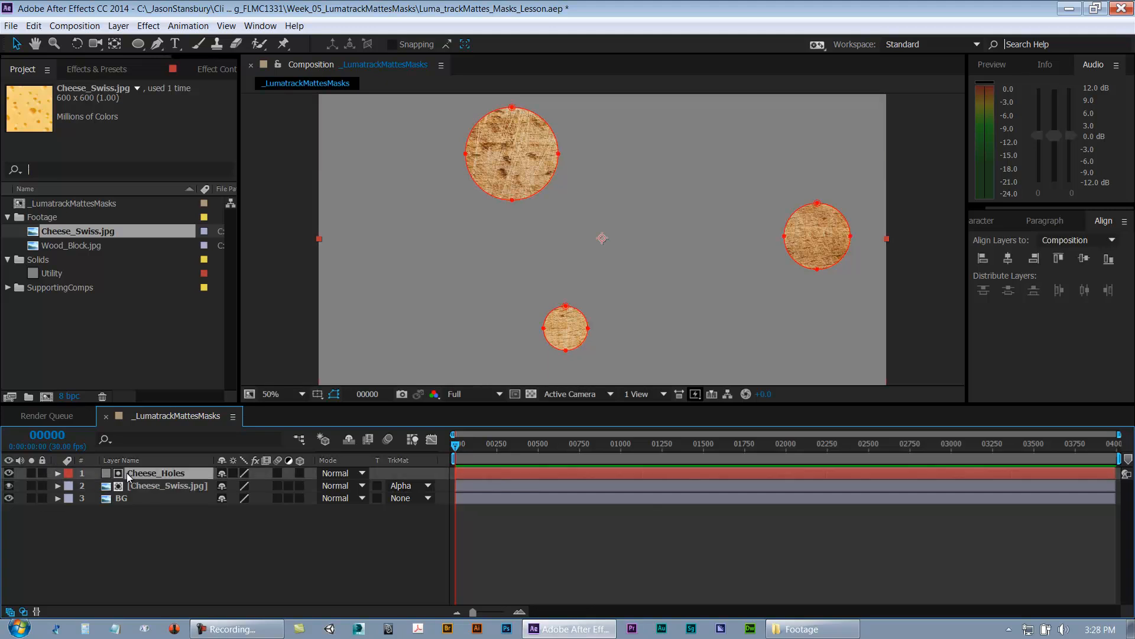
click(9, 473)
click(123, 570)
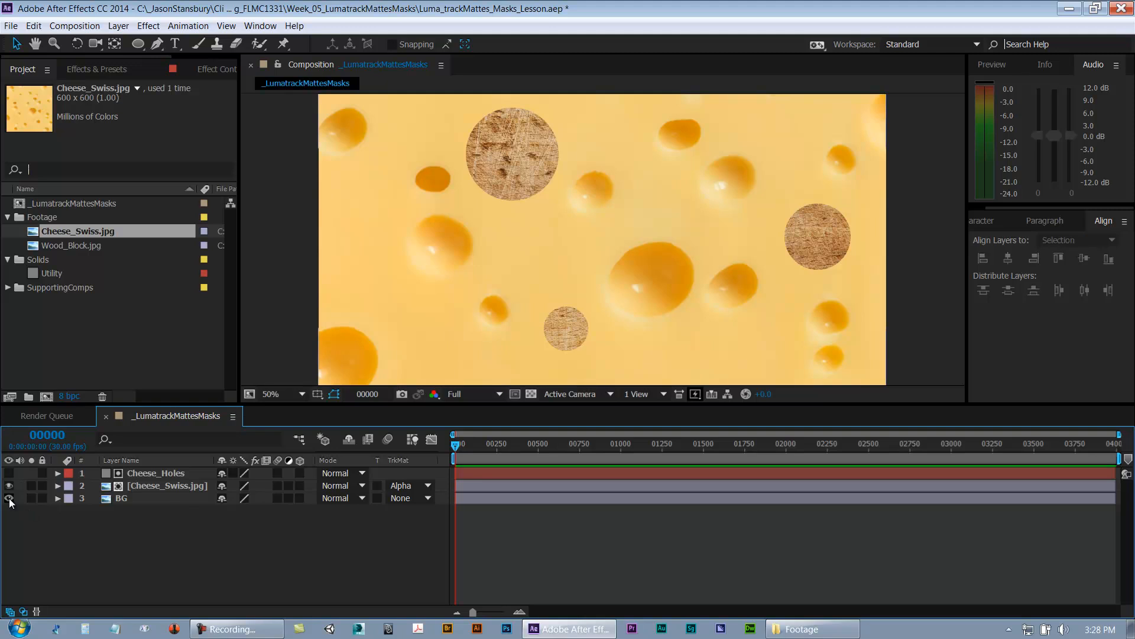
click(9, 498)
click(9, 498)
Step: Widen the layer name column and rename the Cheese_Holes layer to Cheese_Holes_TrkMatte
click(141, 476)
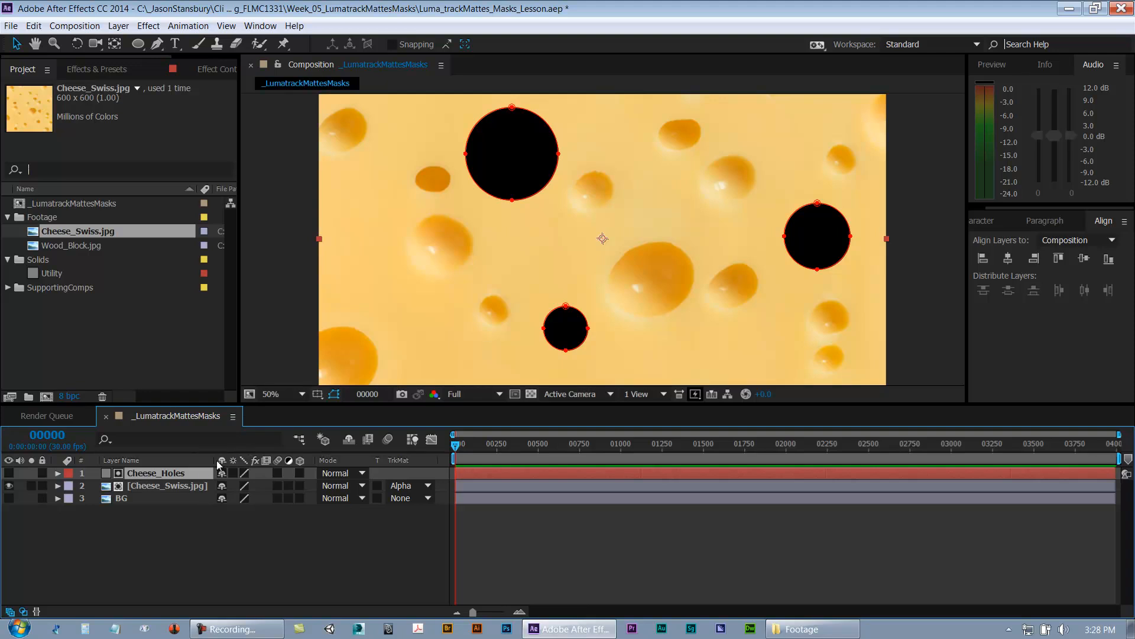
drag(219, 465, 287, 464)
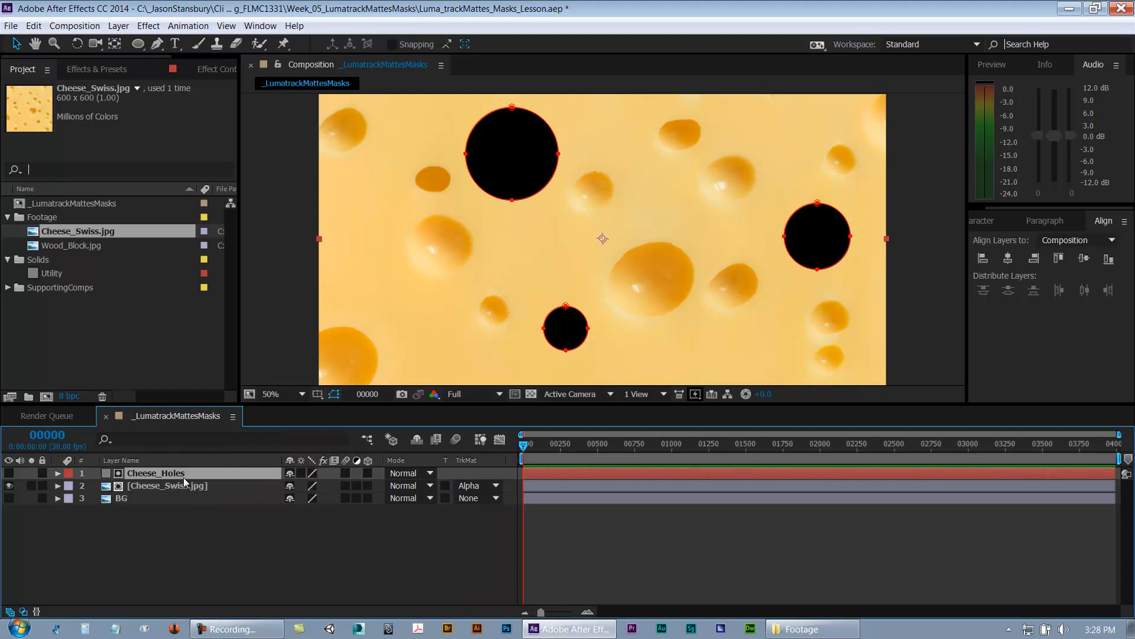
click(184, 485)
click(189, 474)
key(Return)
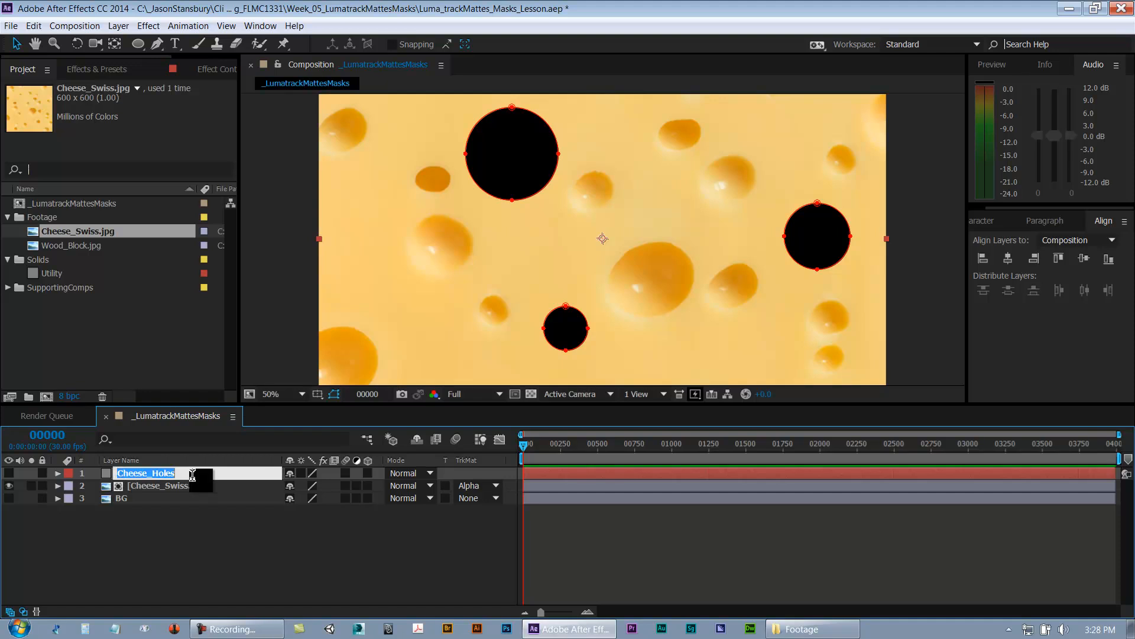
click(192, 475)
text(_TrkMatte)
click(214, 528)
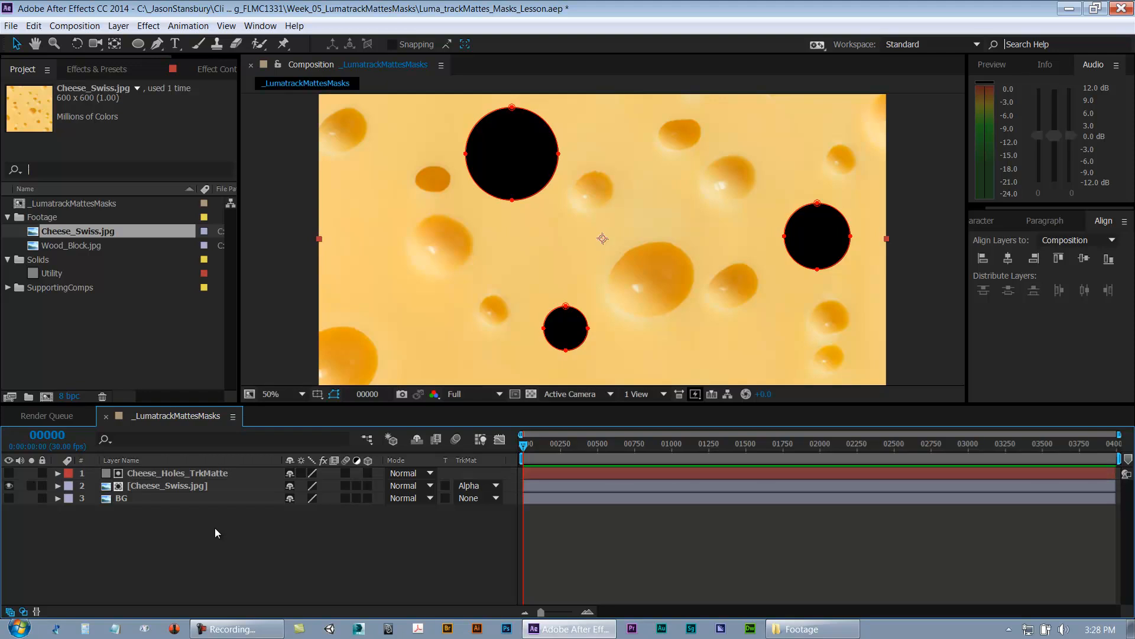
Step: Assign the Red label colour to the Cheese_Holes_TrkMatte layer
click(204, 475)
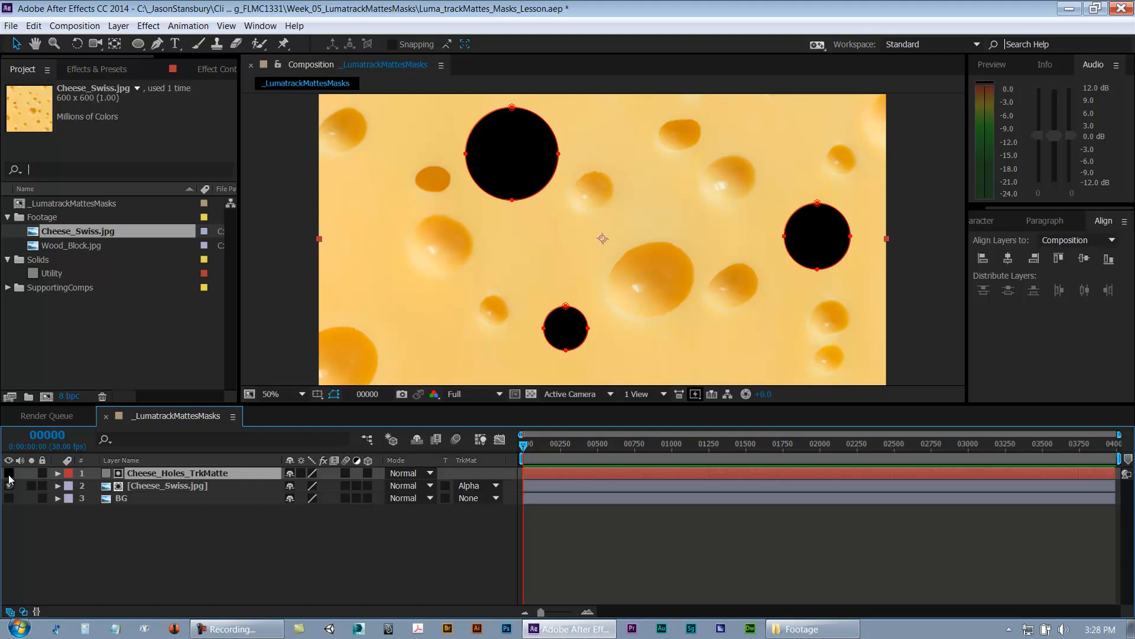
click(69, 473)
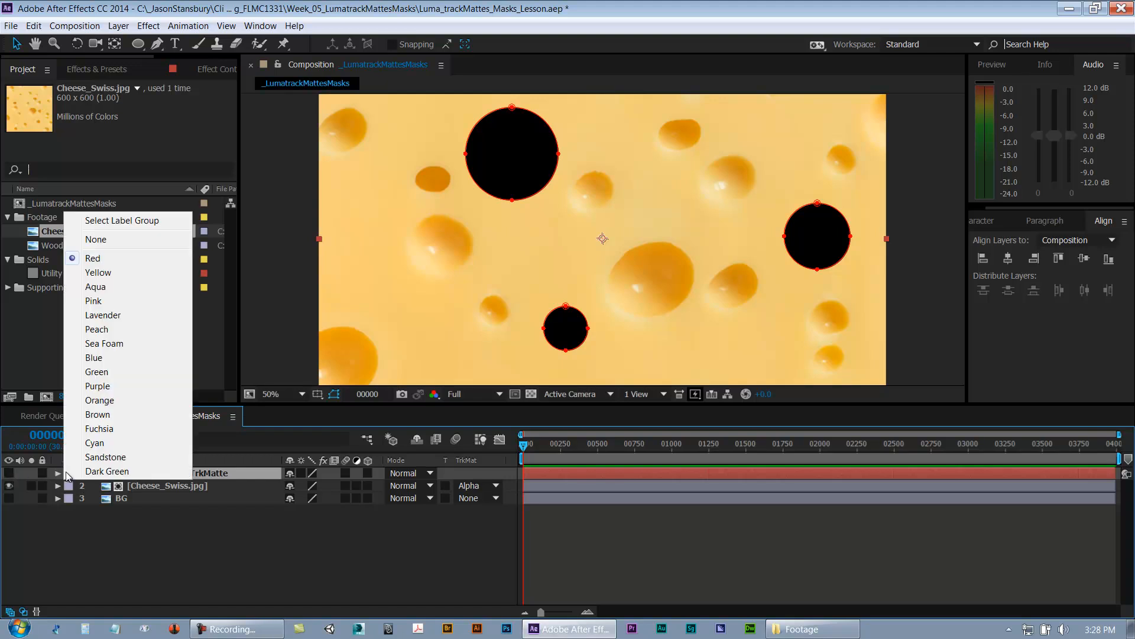
click(93, 258)
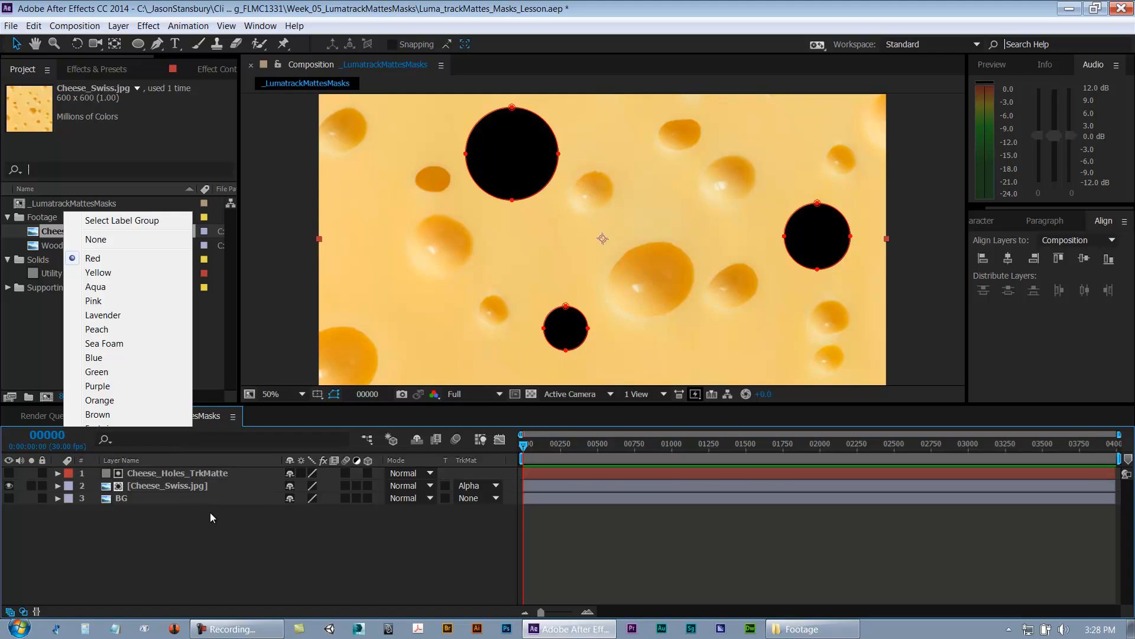
click(69, 473)
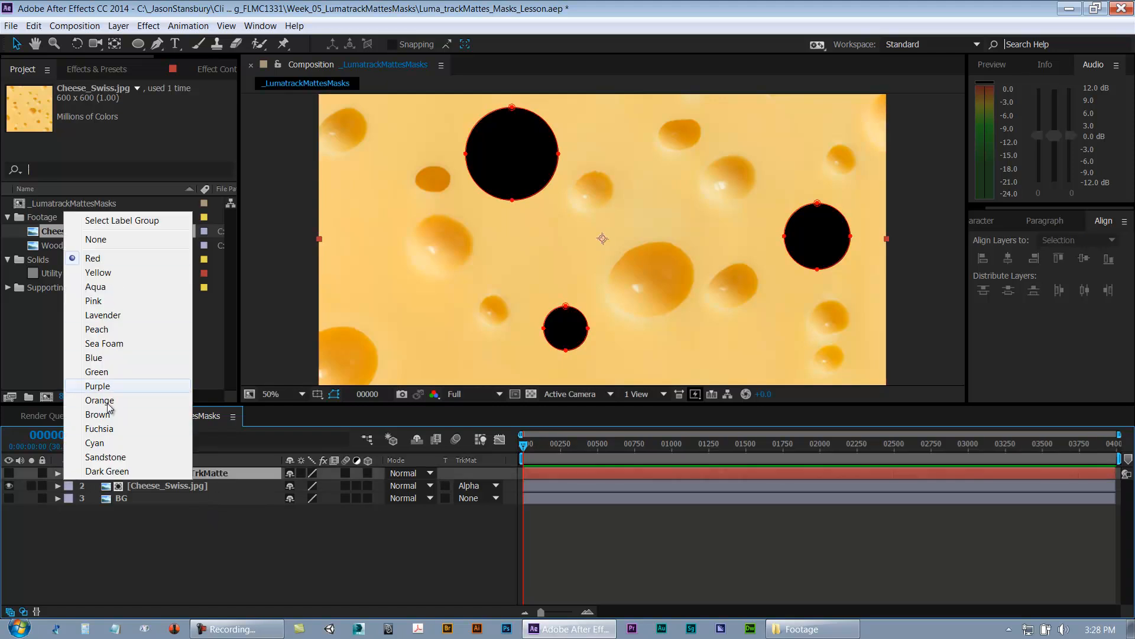
click(133, 551)
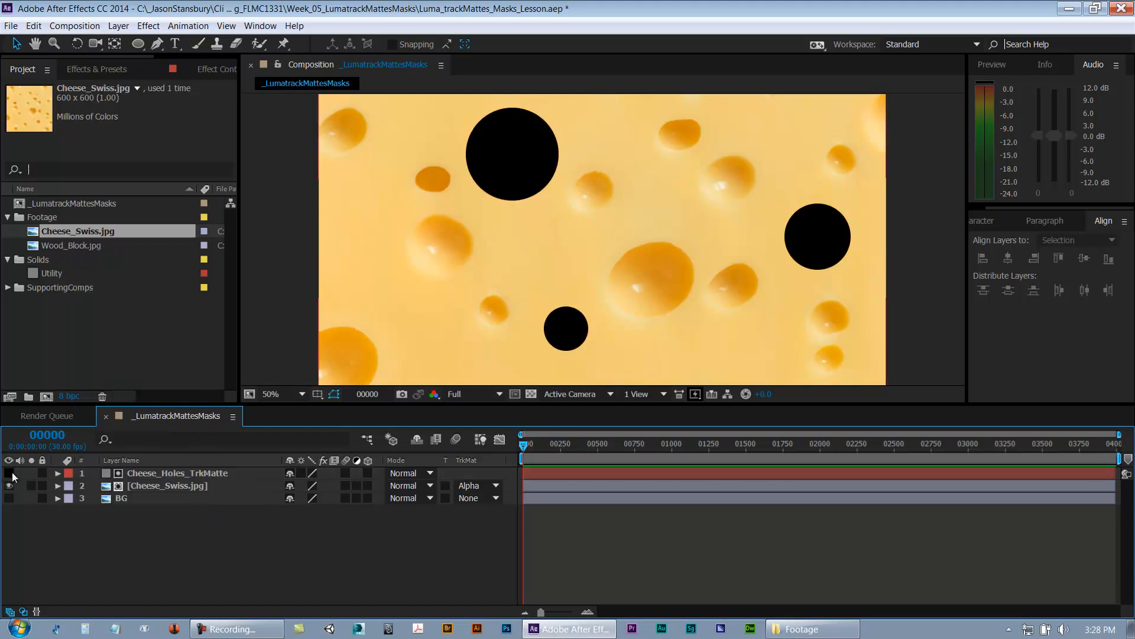
Step: Rename the track matte layer to Cheese_Swiss_Holes_TrkMatte by reusing the copied Cheese_Swiss layer name, then save the project
click(182, 475)
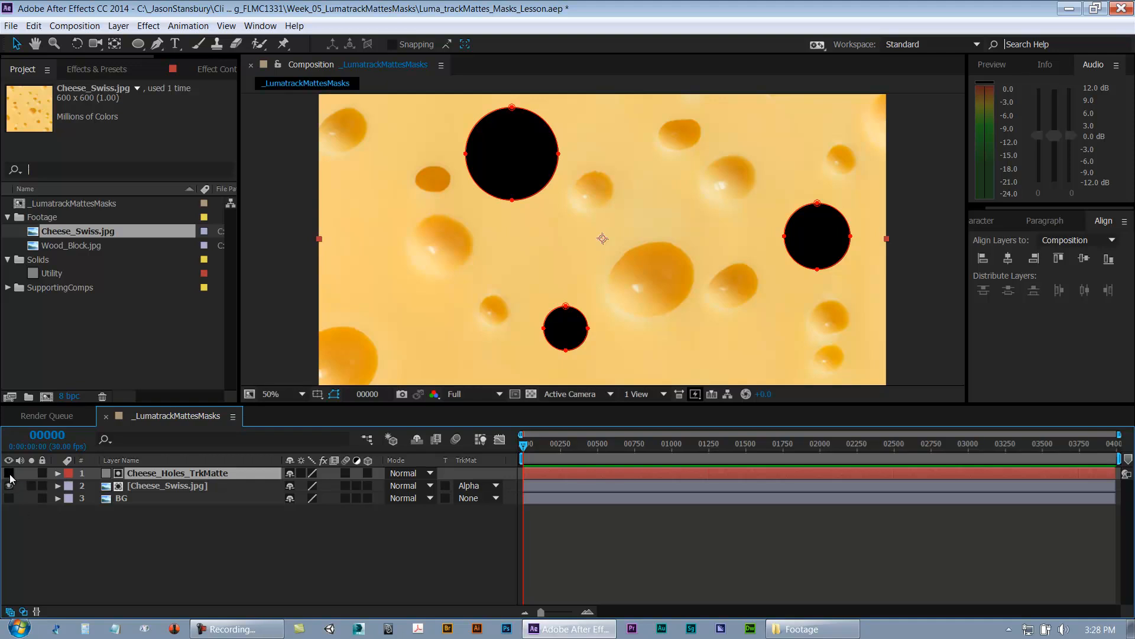
click(161, 486)
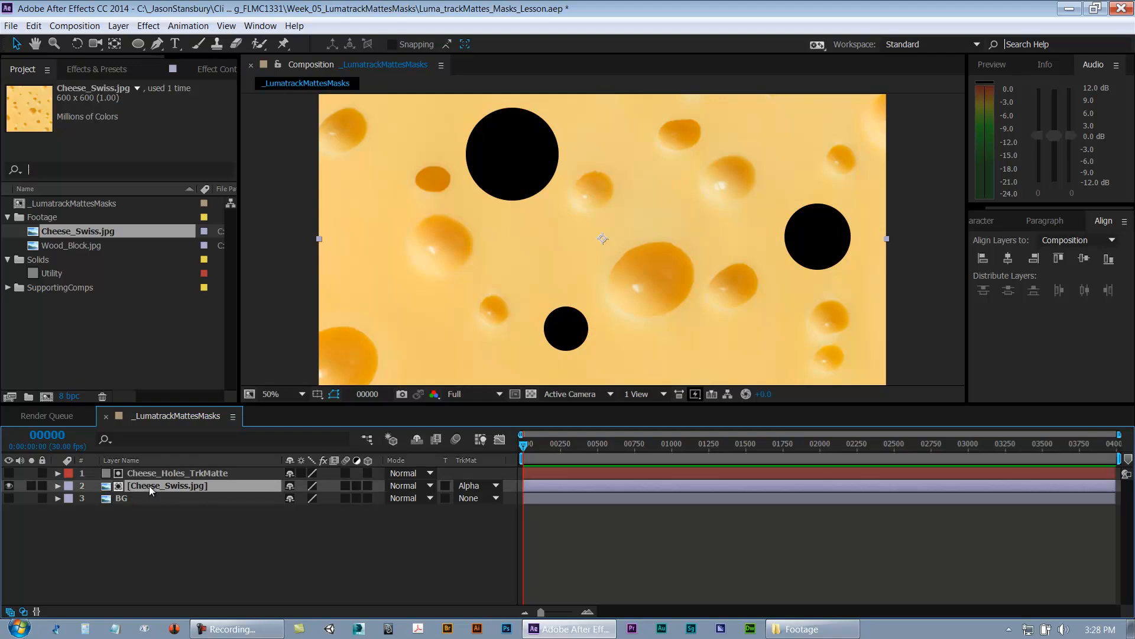
key(Return)
click(171, 486)
drag(176, 486, 71, 487)
click(174, 485)
key(ctrl+c)
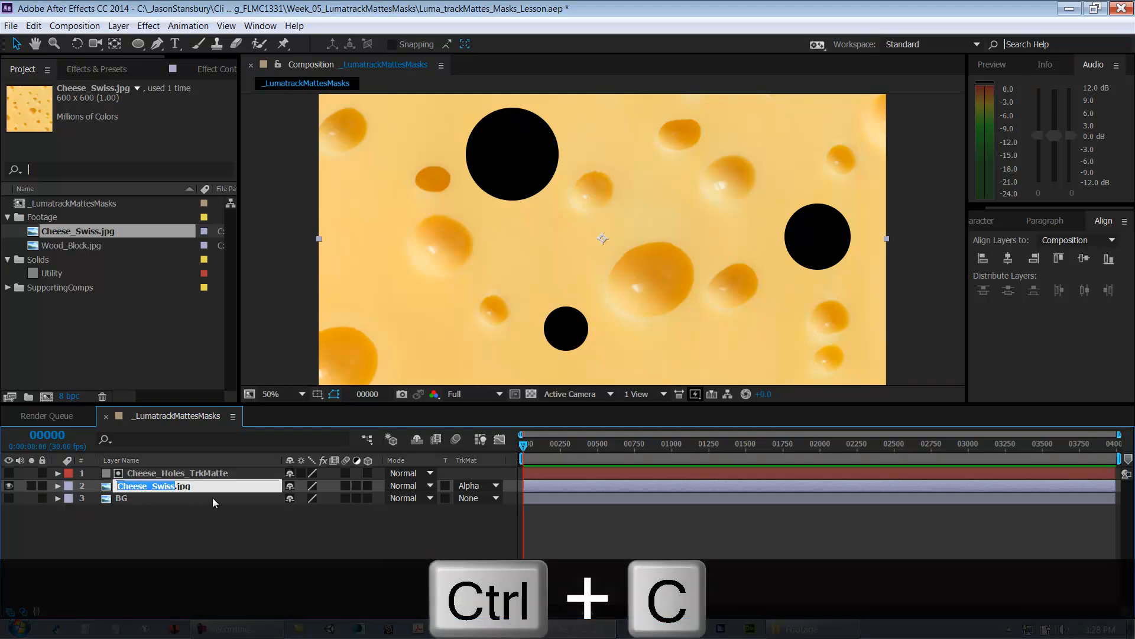
click(170, 472)
key(Return)
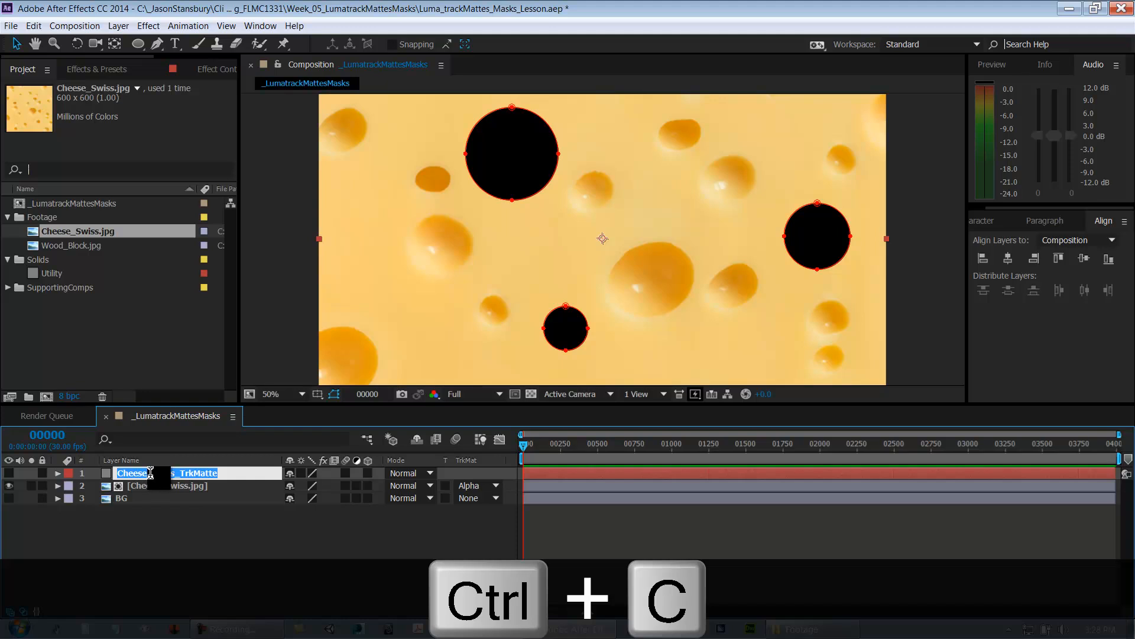
drag(151, 473, 68, 477)
key(ctrl+v)
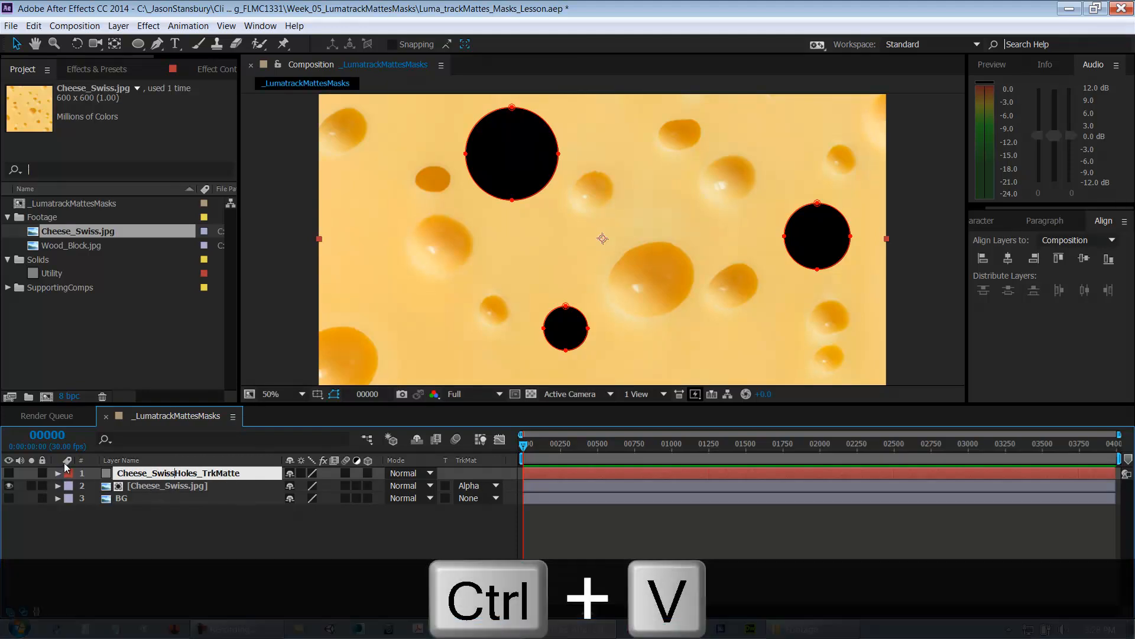
text(_)
click(232, 544)
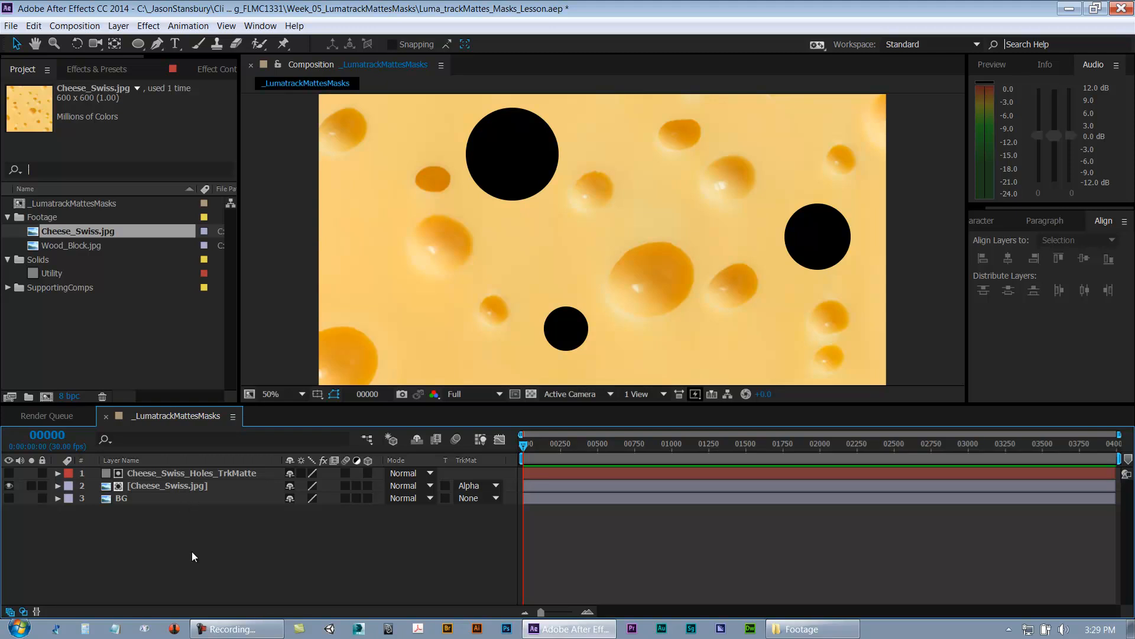
key(ctrl+s)
Step: Rearrange the layer stack, moving Cheese_Swiss.jpg and then BG above the track matte layer
click(210, 485)
drag(204, 485, 205, 470)
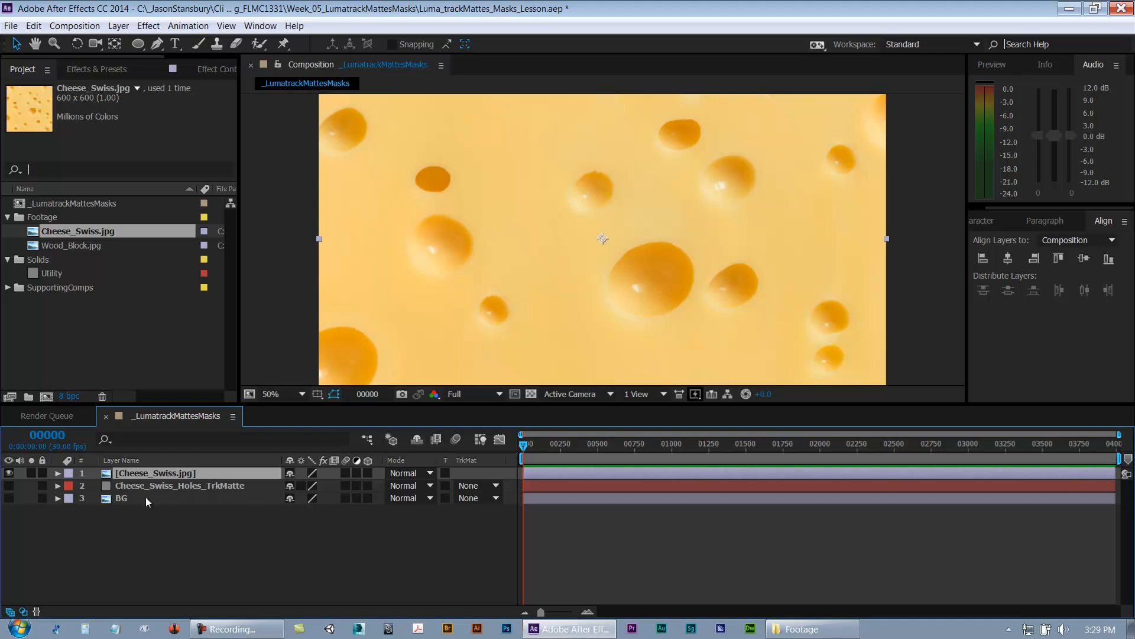
drag(147, 472, 148, 487)
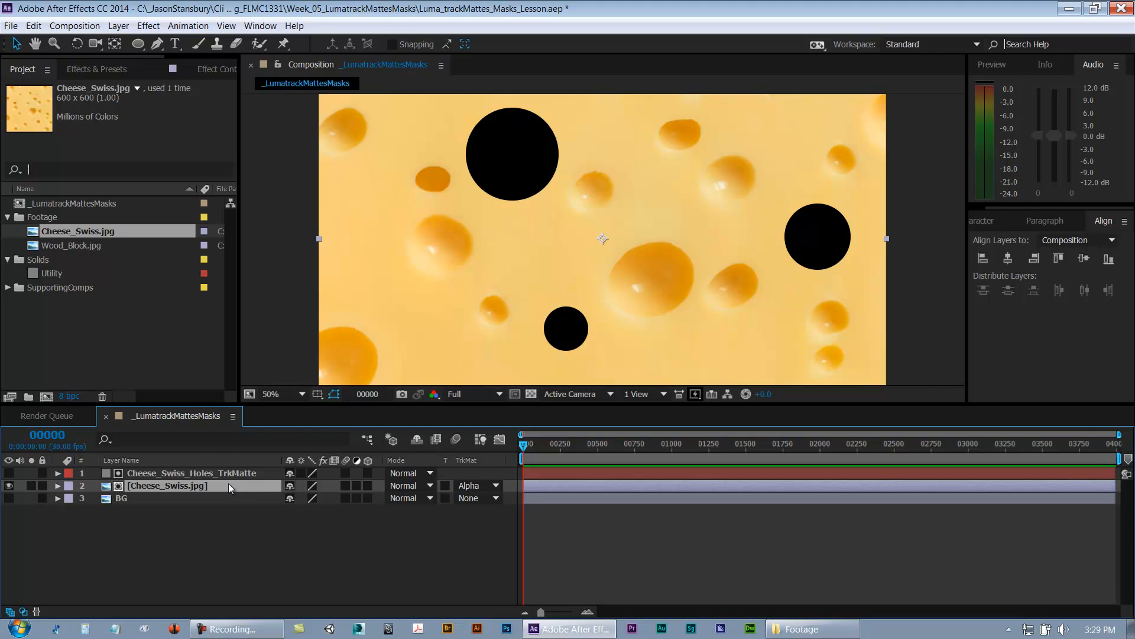
drag(158, 485, 161, 469)
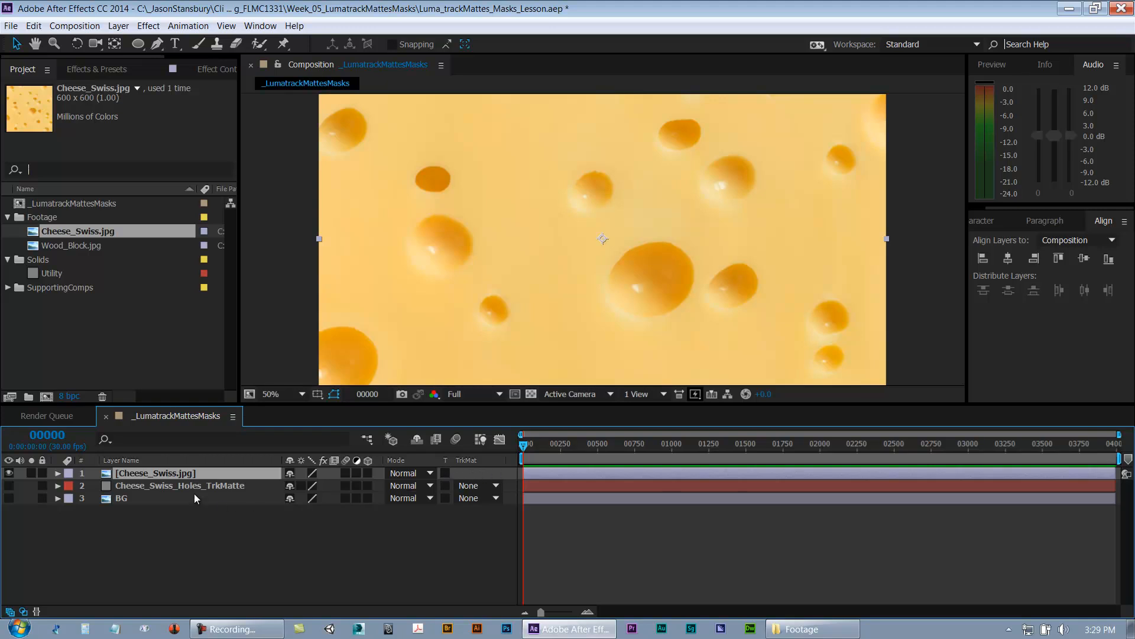
drag(126, 498, 136, 470)
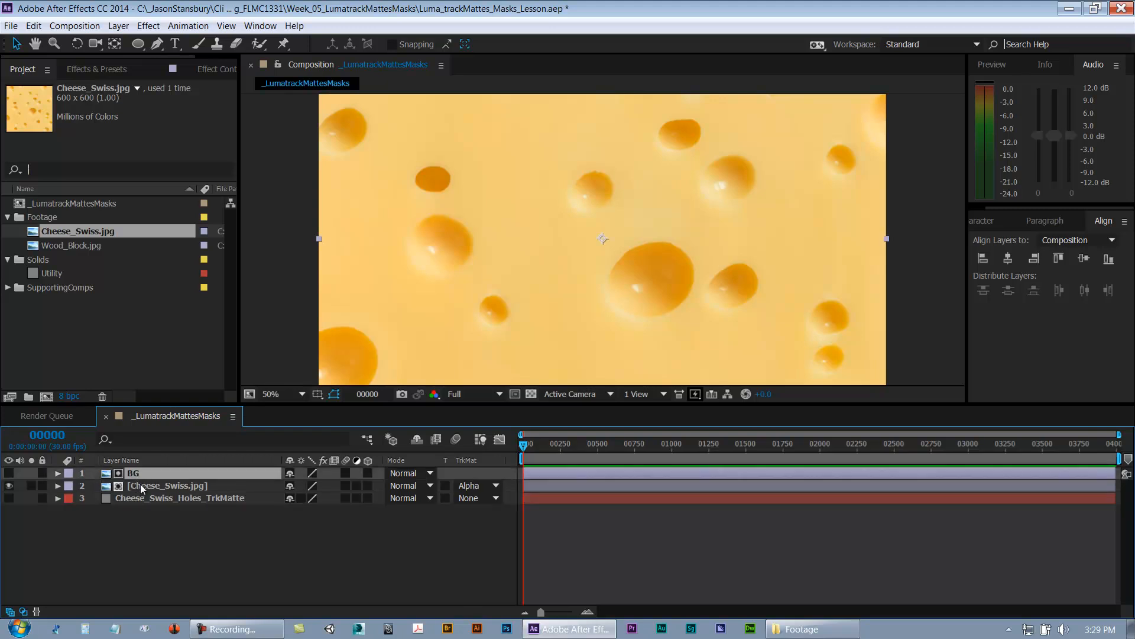
Step: Set Cheese_Swiss.jpg's track matte to Alpha Matte "BG"
click(140, 484)
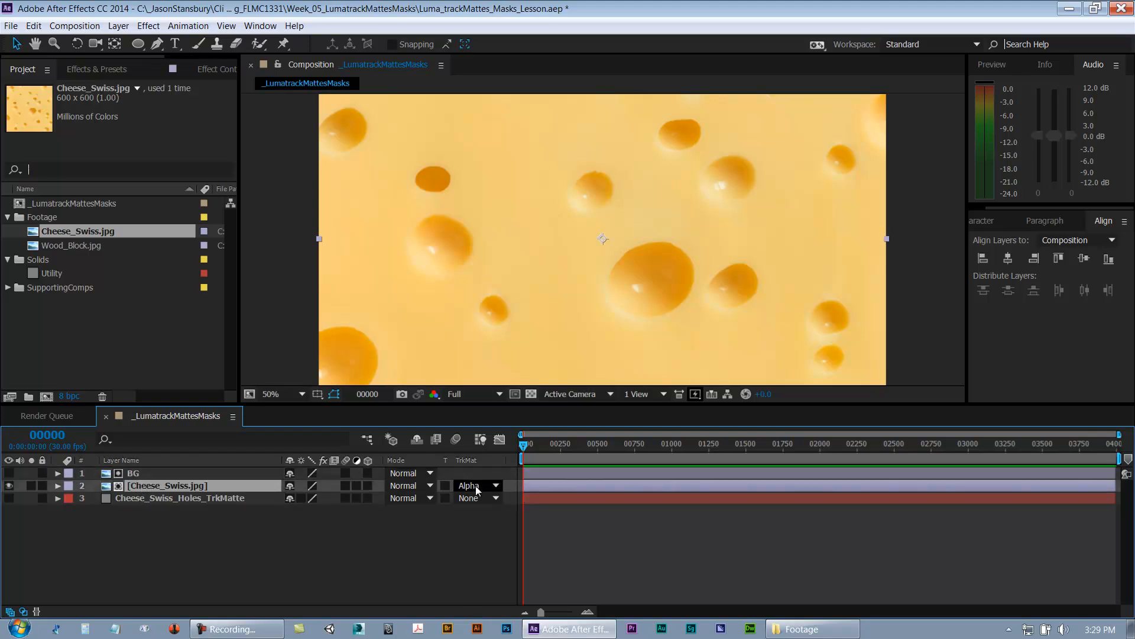
click(190, 471)
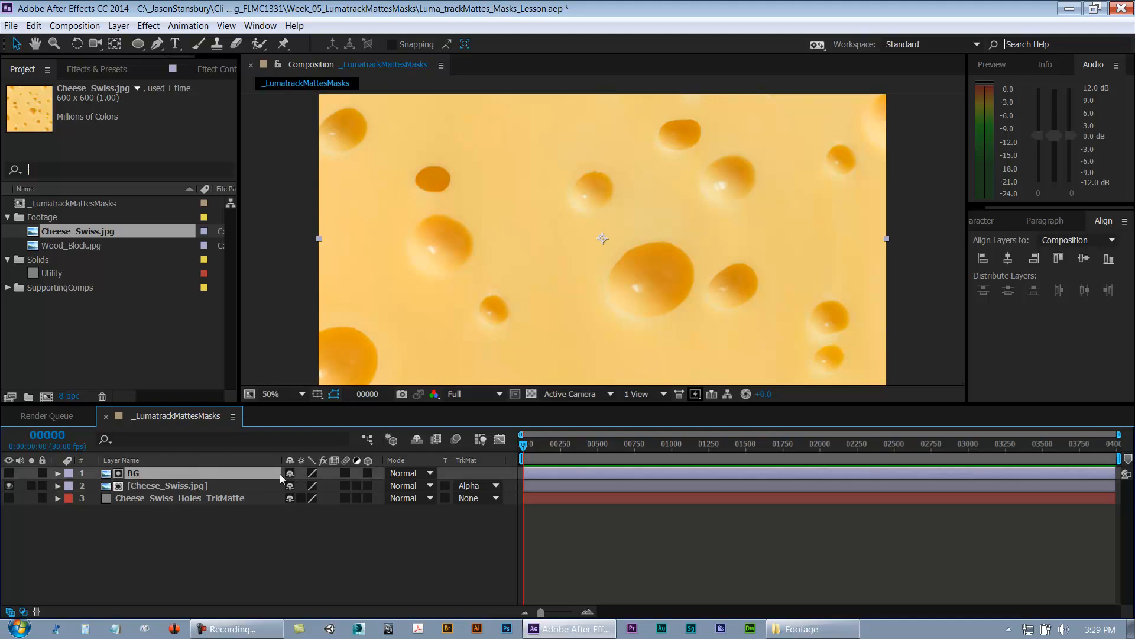
click(476, 486)
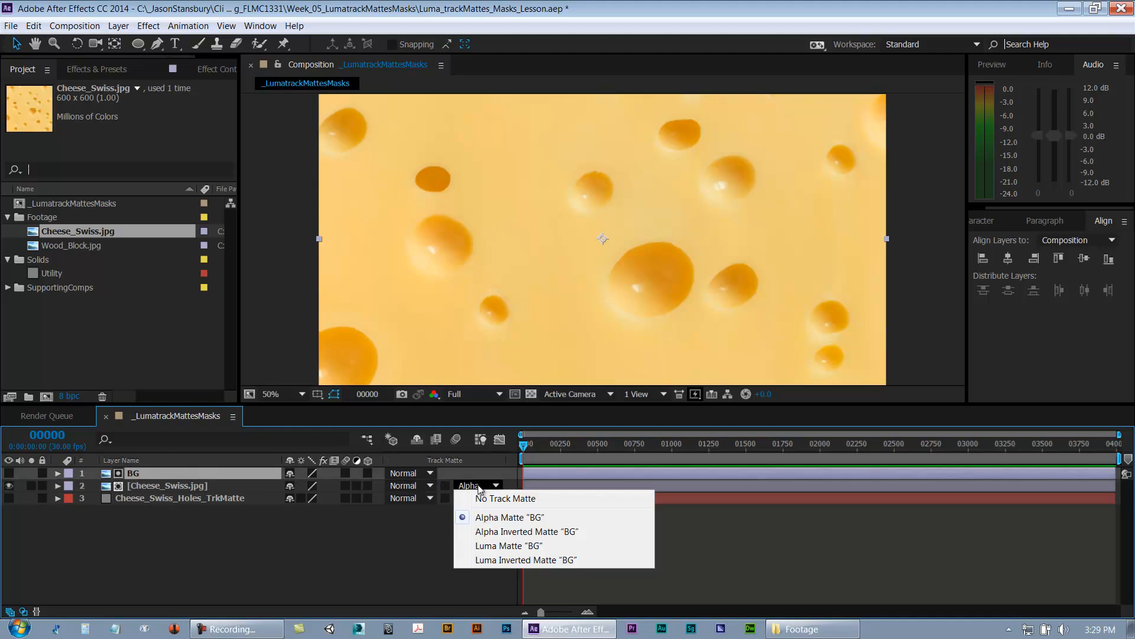
click(460, 518)
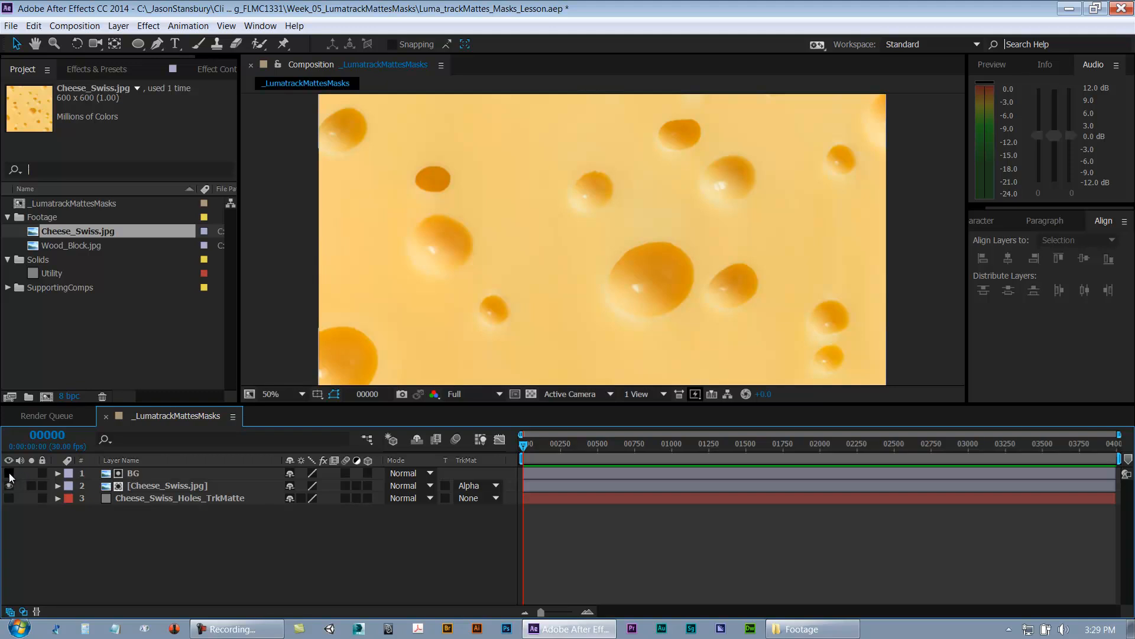
Step: Move BG back to the bottom, place Cheese_Swiss.jpg under the matte layer, and set its track matte to No Track Matte
click(152, 473)
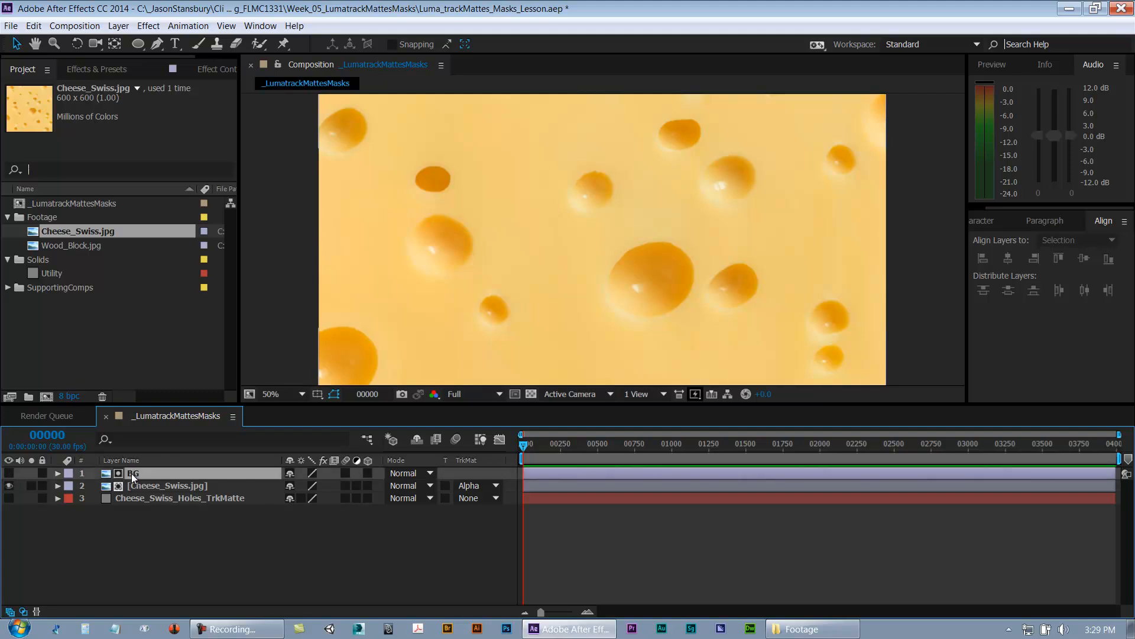
drag(155, 473, 81, 498)
click(9, 498)
click(172, 472)
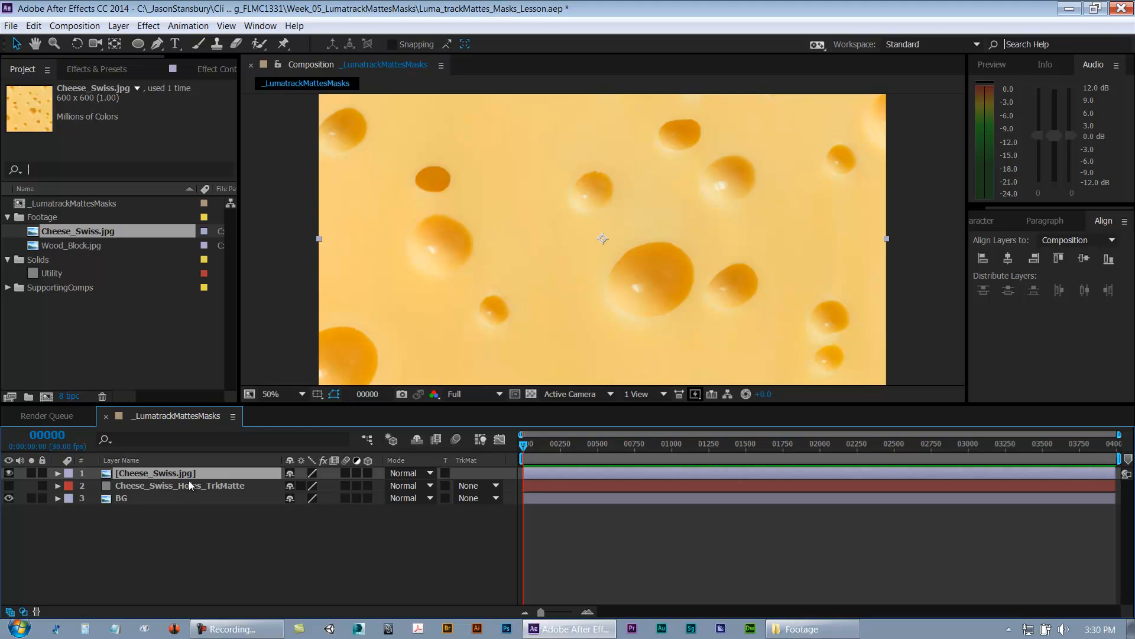
drag(190, 480, 189, 493)
click(478, 485)
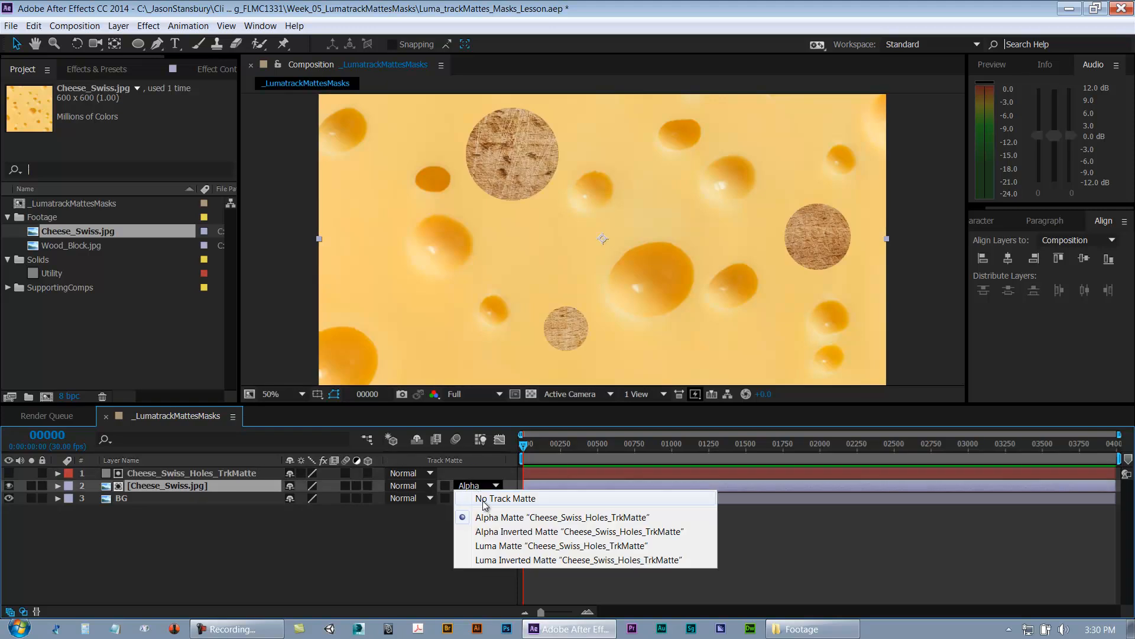
click(480, 501)
Step: Toggle visibility of the matte, Cheese_Swiss.jpg and BG layers to compare how the matte shapes overlay the cheese image
click(9, 473)
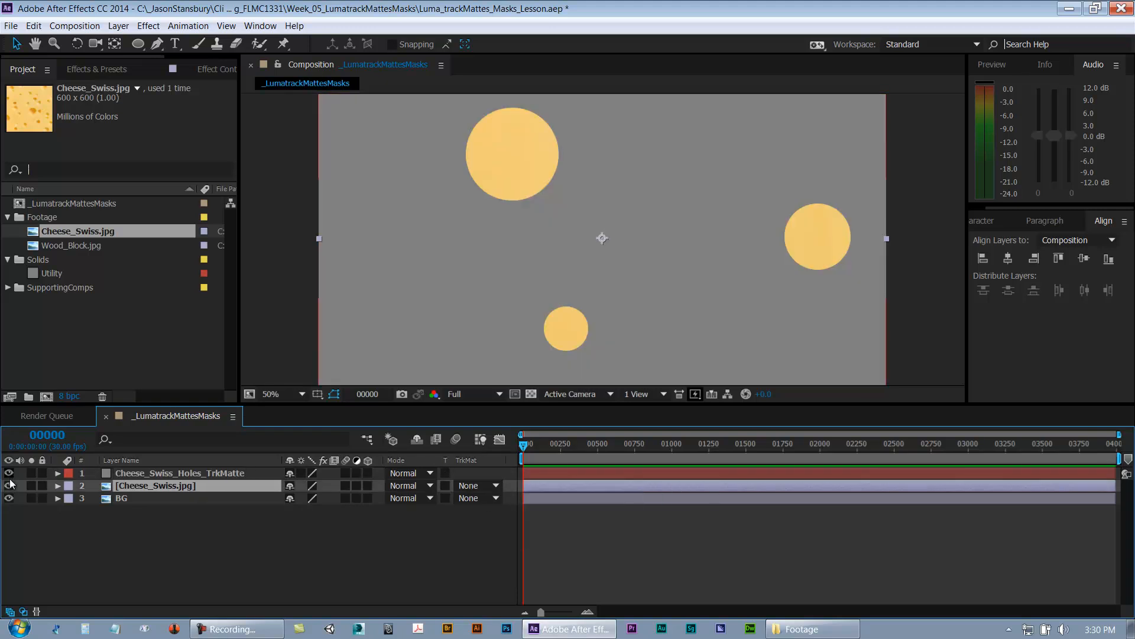
click(135, 524)
click(133, 483)
click(8, 498)
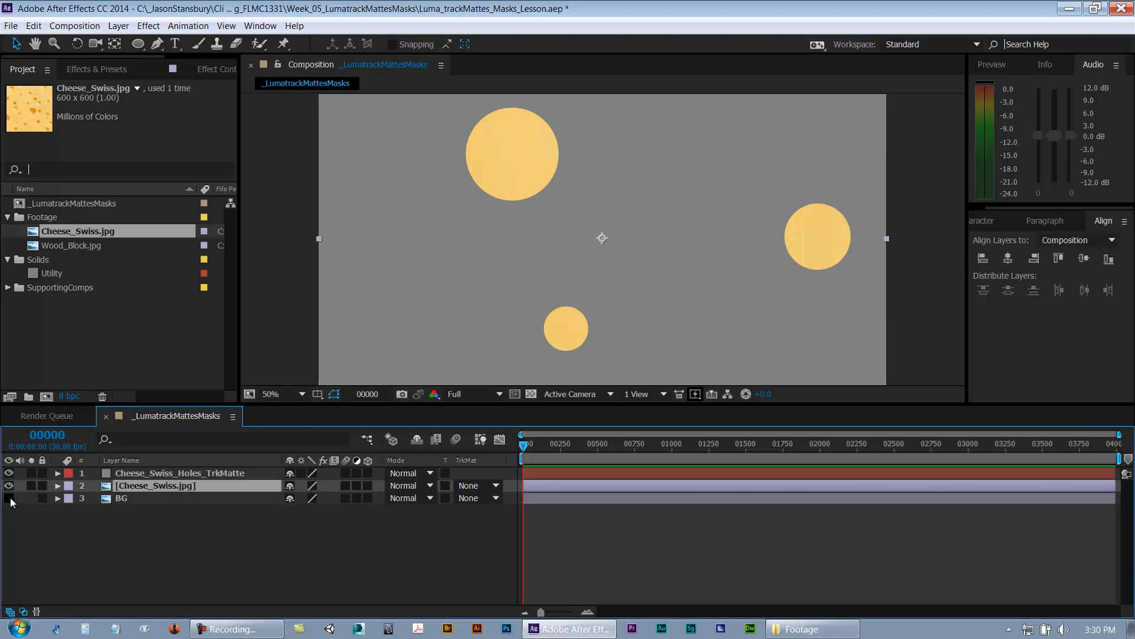
click(137, 518)
click(164, 473)
click(185, 485)
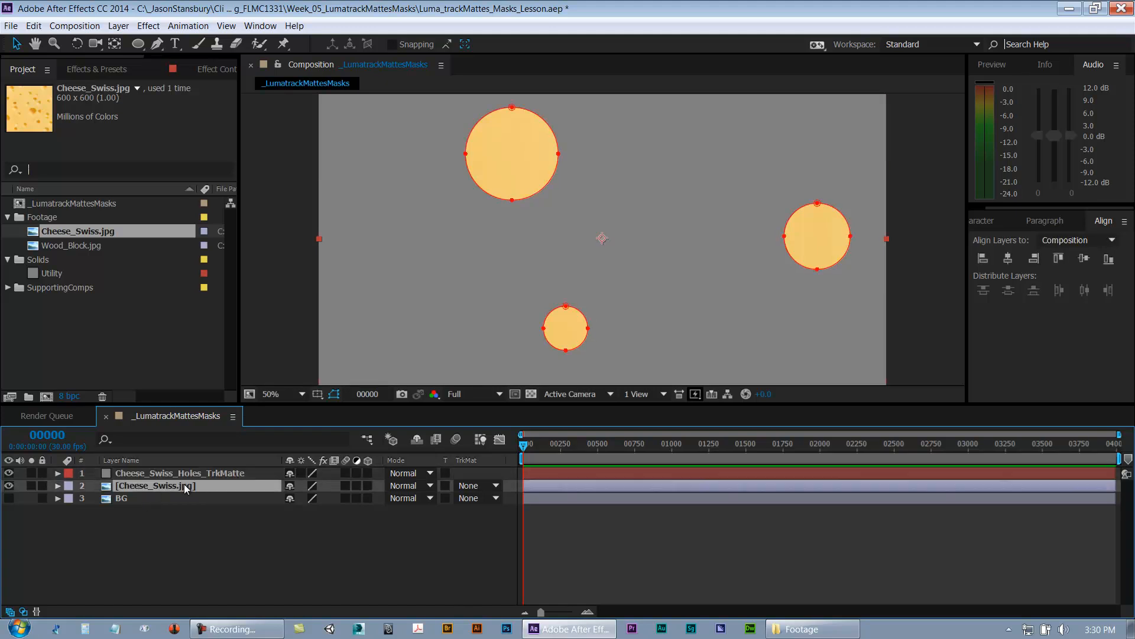
click(8, 473)
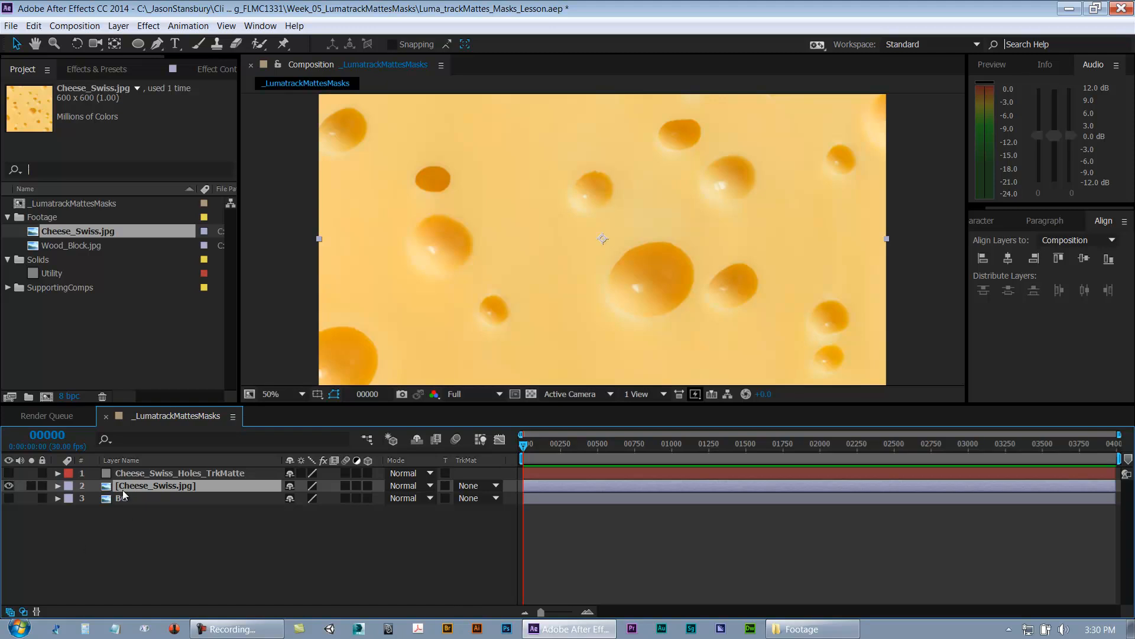
click(8, 485)
click(8, 473)
click(157, 473)
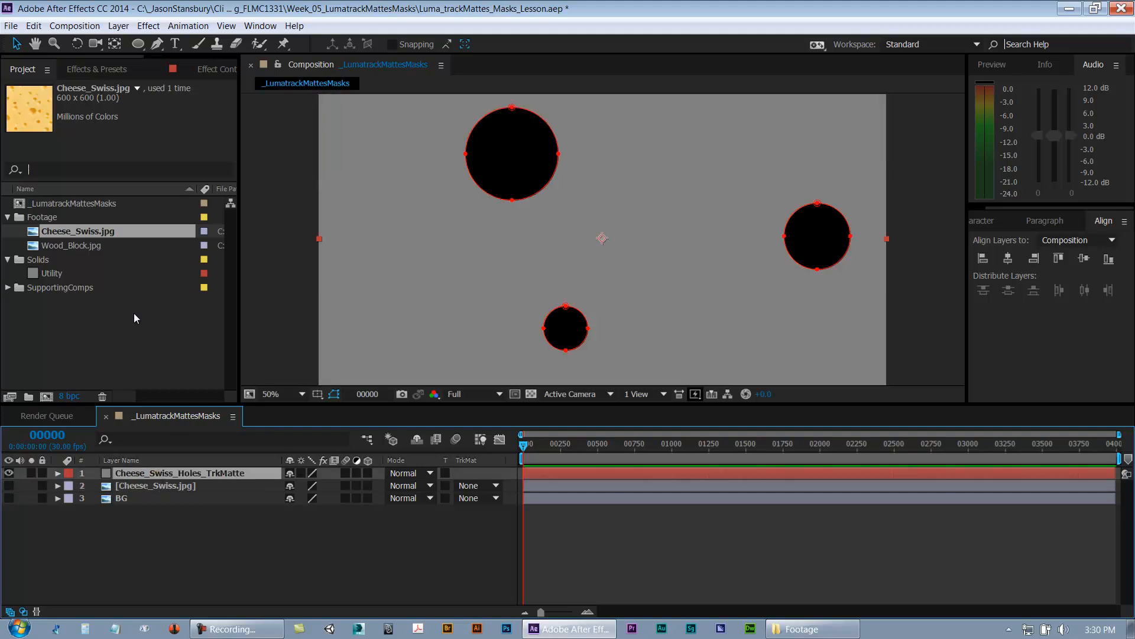
click(8, 486)
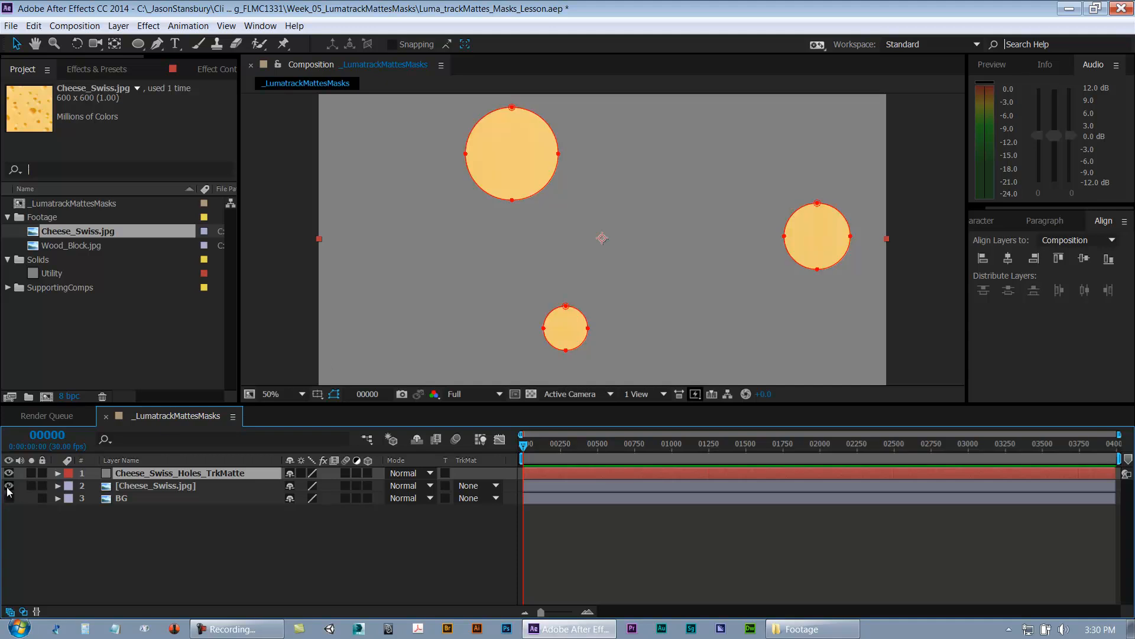
click(194, 488)
click(178, 475)
click(171, 485)
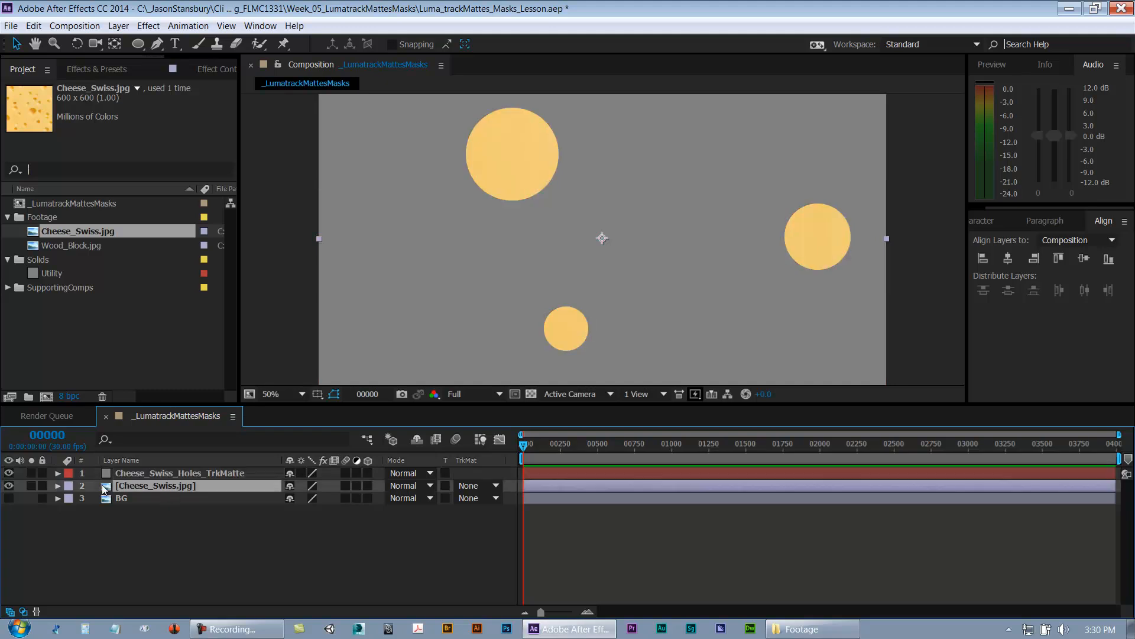
Step: Set Cheese_Swiss.jpg's track matte to Alpha Matte "Cheese_Swiss_Holes_TrkMatte" and check the holes against the transparency grid
click(467, 487)
click(483, 518)
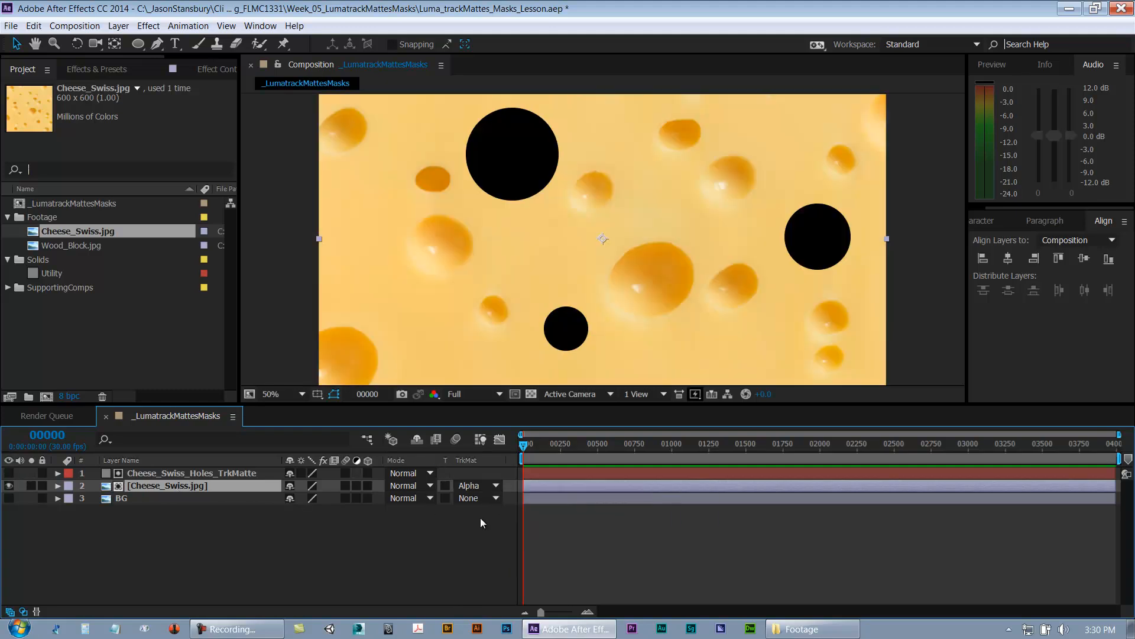
click(530, 394)
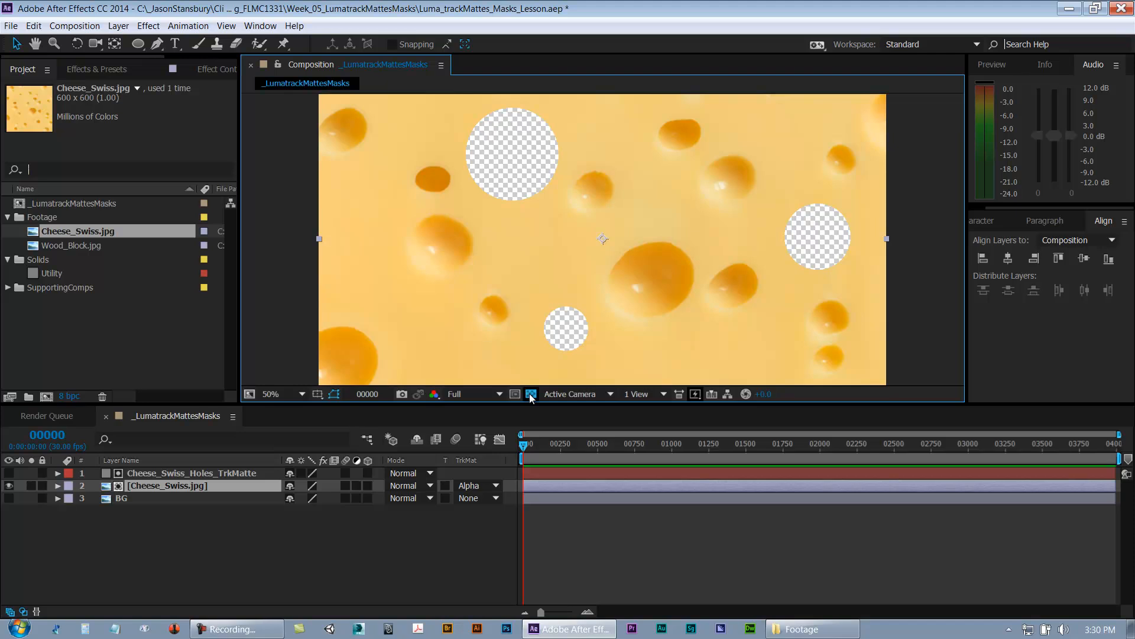
click(531, 394)
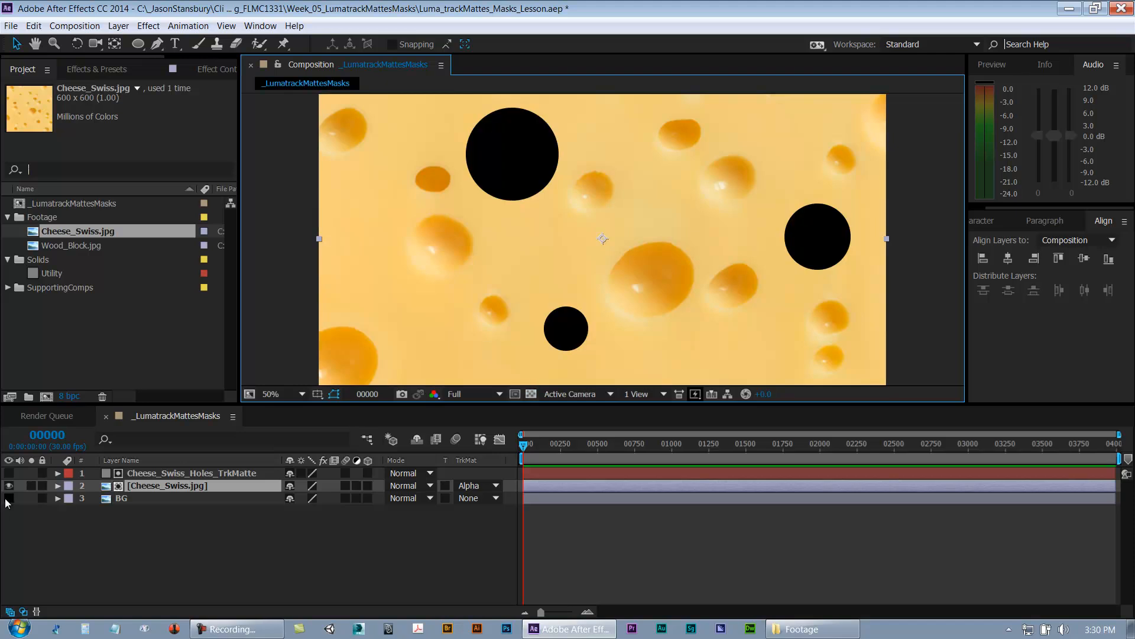
Step: Turn on the BG layer's visibility so the wood shows through the cheese holes
click(9, 498)
click(165, 498)
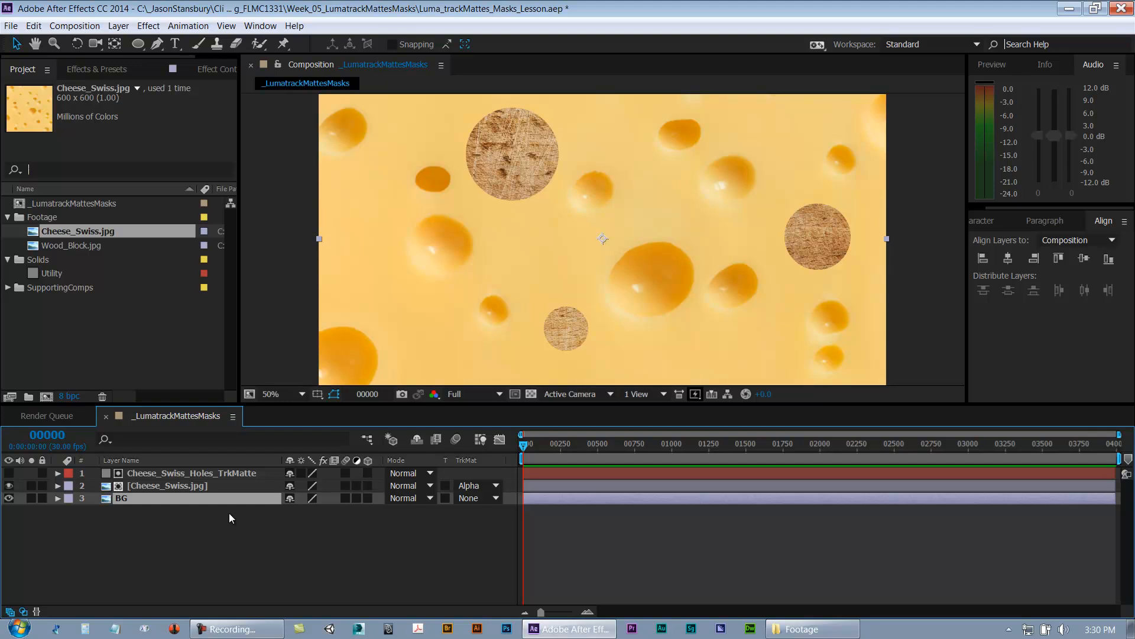
click(188, 474)
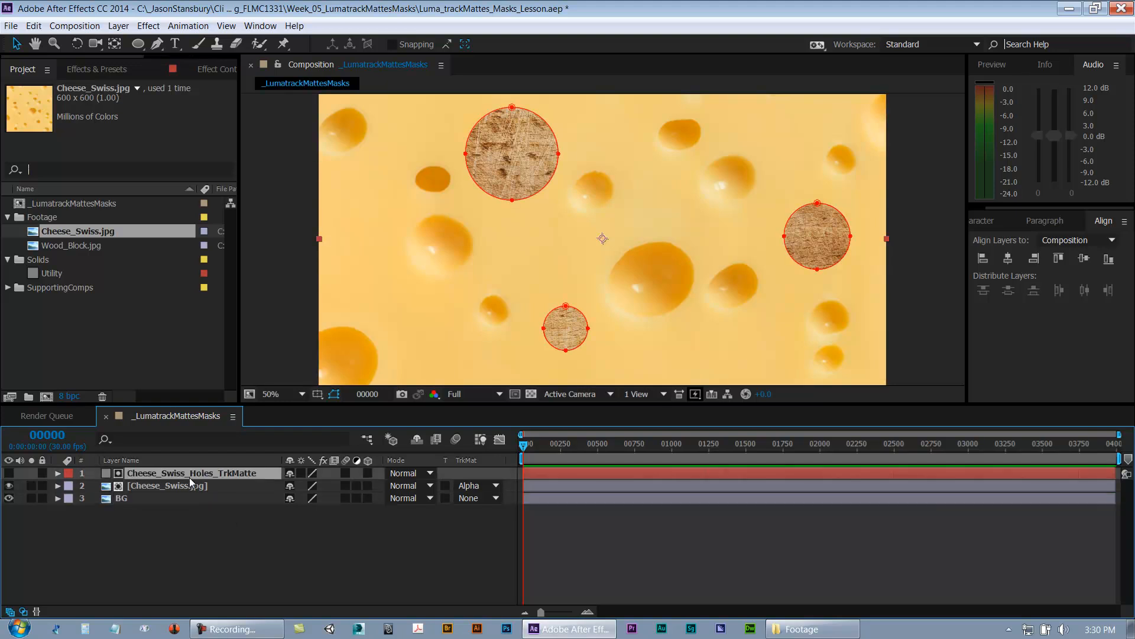
click(9, 486)
click(9, 485)
click(243, 572)
click(195, 474)
click(201, 485)
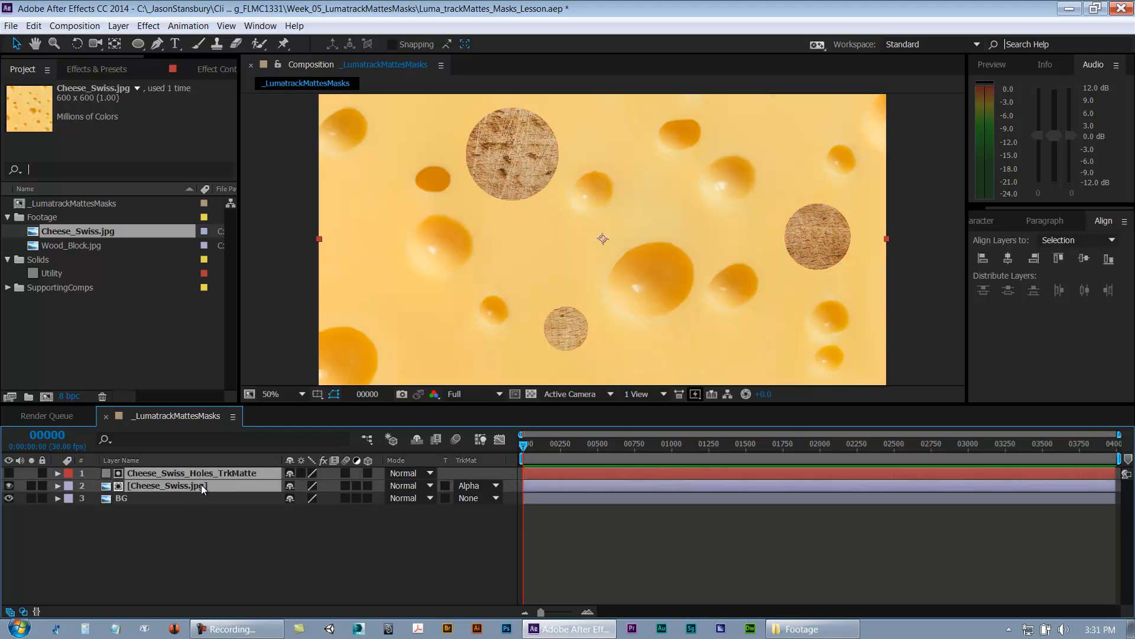
click(155, 532)
Step: Pre-compose the matte layer and Cheese_Swiss.jpg into a new composition named Cheese_Swiss, moving all attributes
click(169, 475)
shift+click(165, 484)
key(ctrl+shift+c)
text(Chees_)
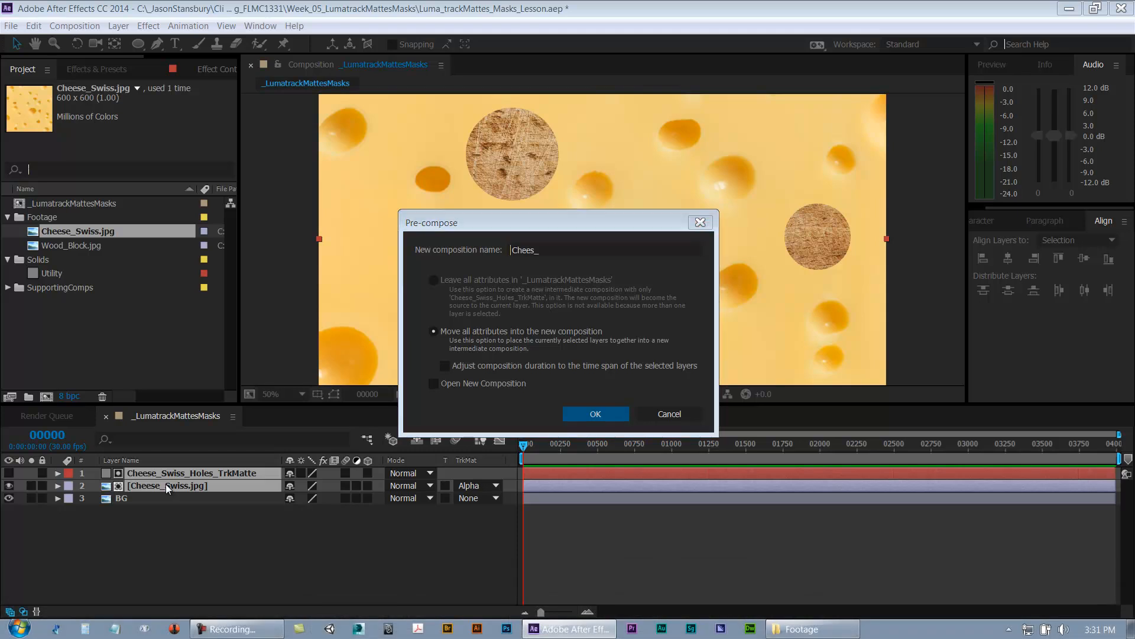
click(556, 246)
key(BackSpace)
text(e)
text(_Swiss)
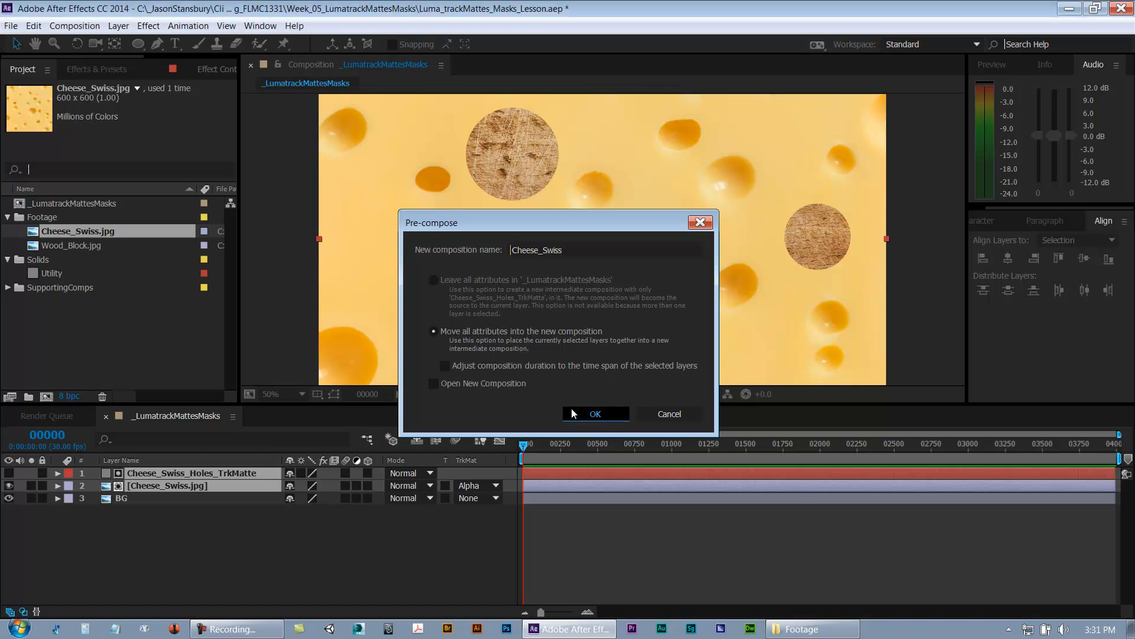
click(571, 413)
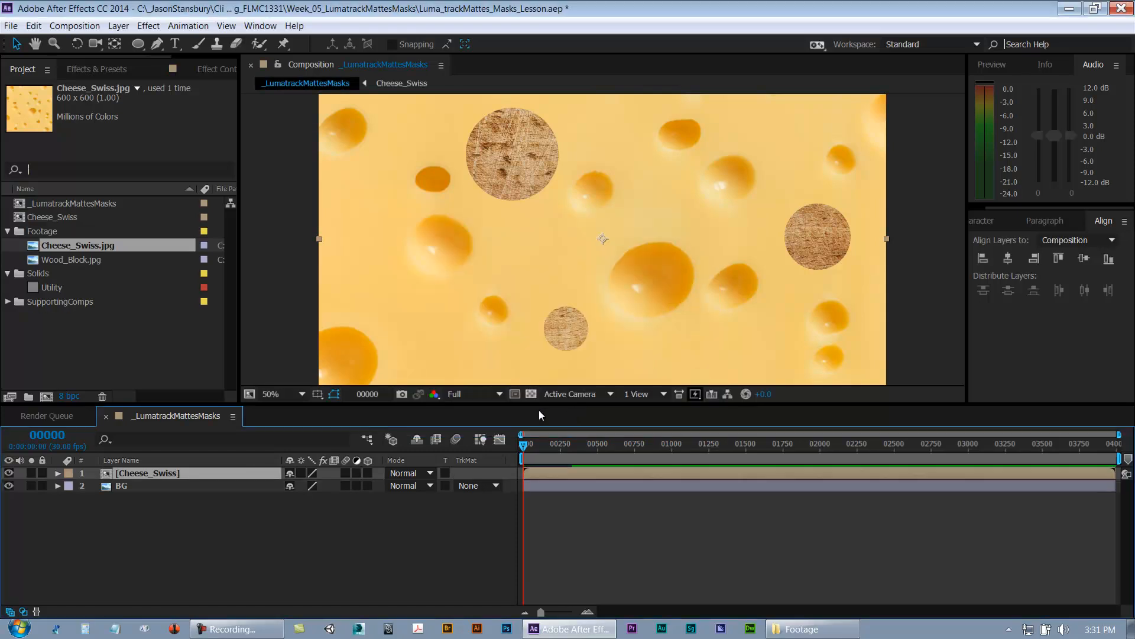
Step: Collapse the Footage and Solids folders and move the Cheese_Swiss composition into the SupportingComps folder
click(61, 338)
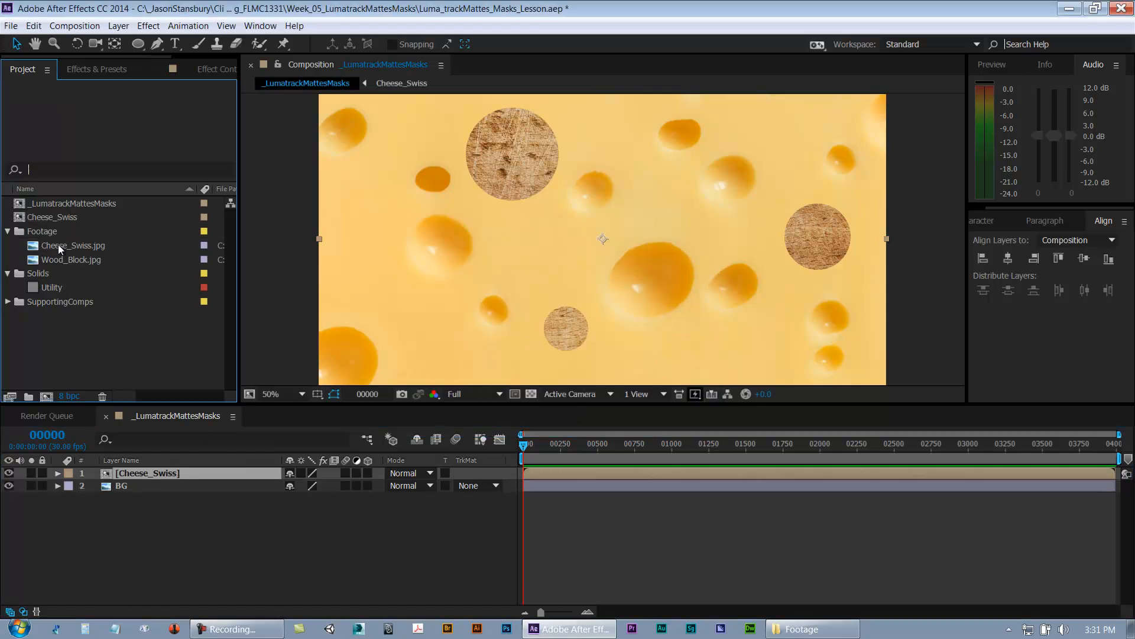
click(8, 232)
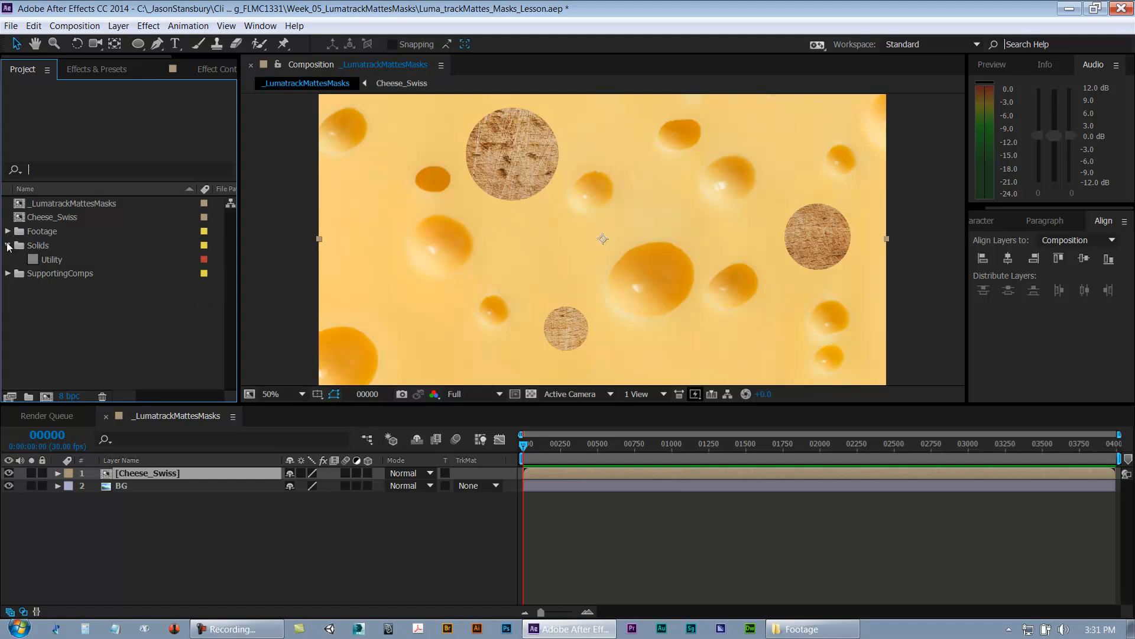
click(7, 246)
click(44, 218)
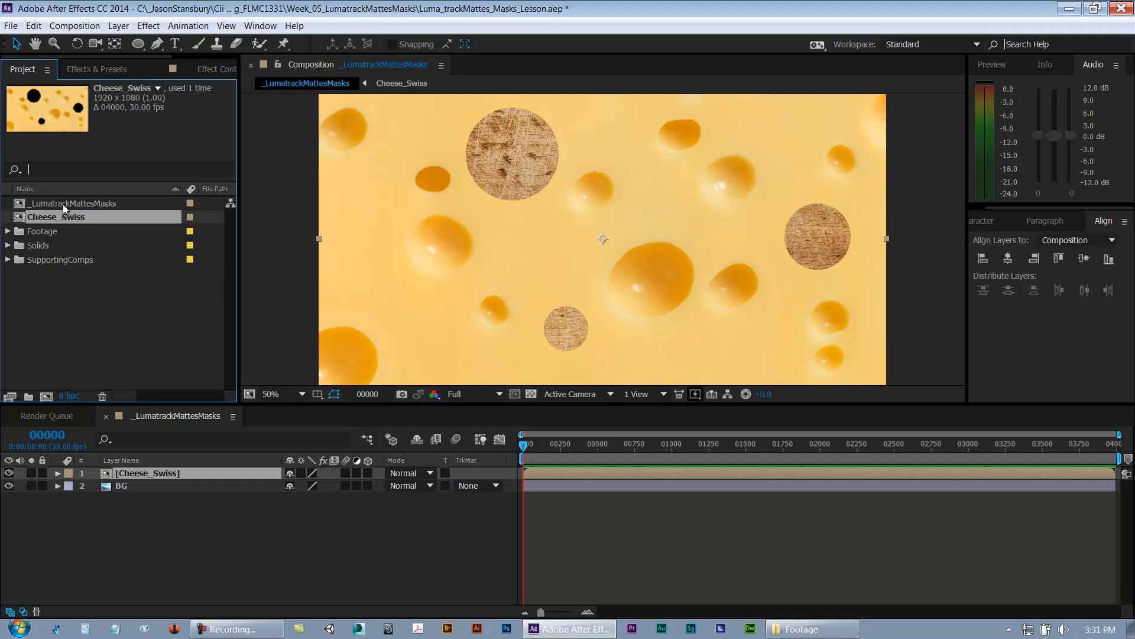
click(62, 203)
click(67, 219)
drag(66, 218, 65, 260)
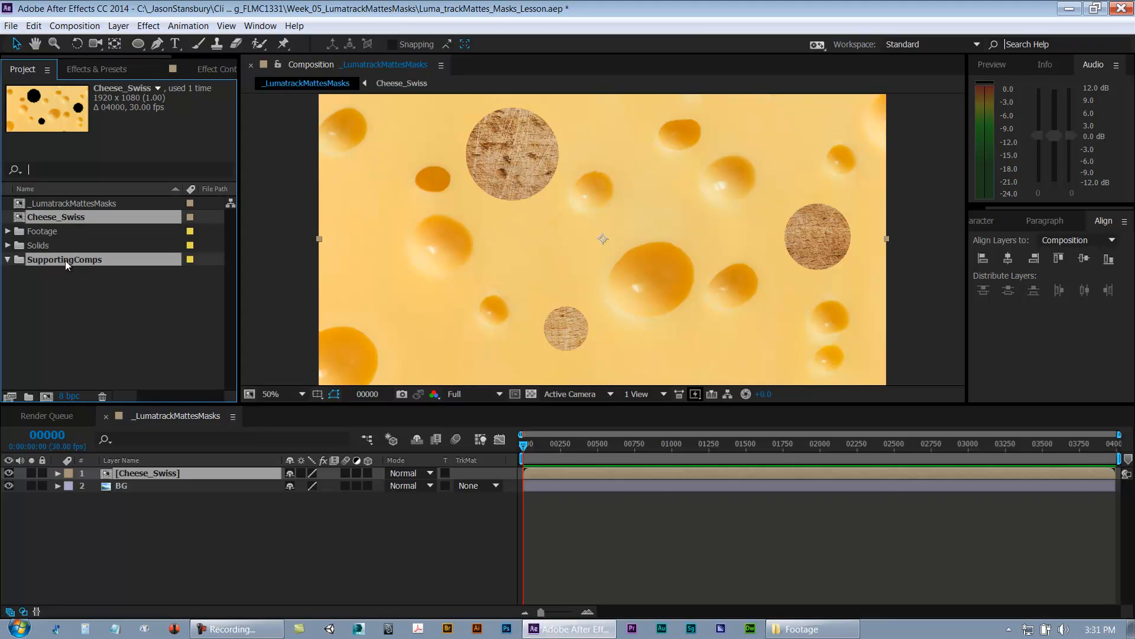
Step: Collapse the SupportingComps folder and scale the Cheese_Swiss precomp layer down to 23%
click(7, 245)
click(185, 559)
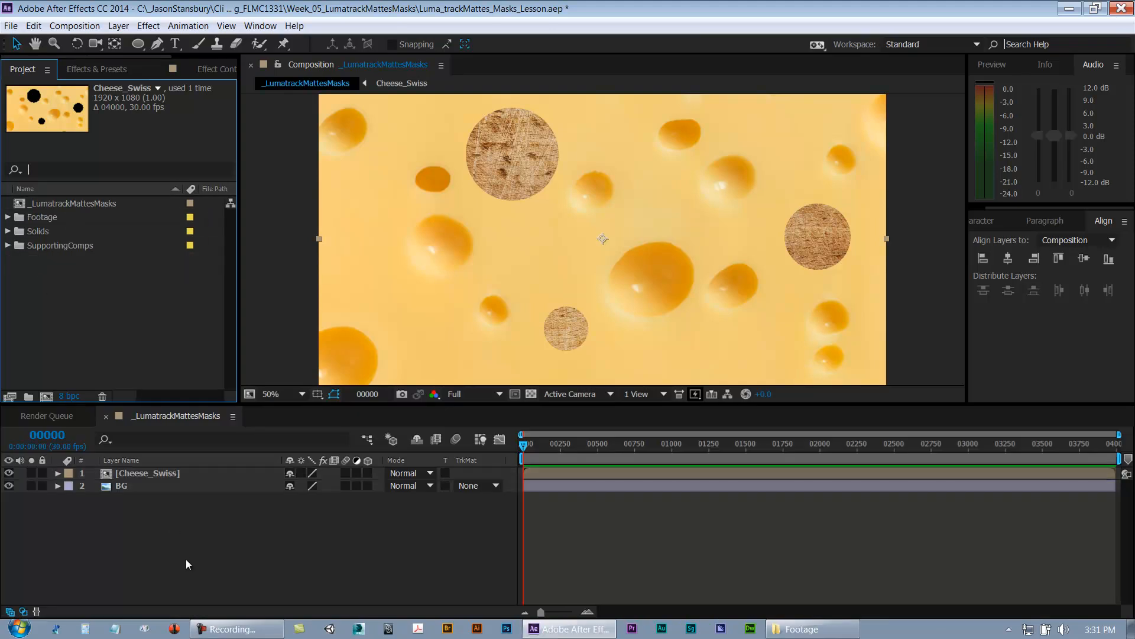
click(150, 474)
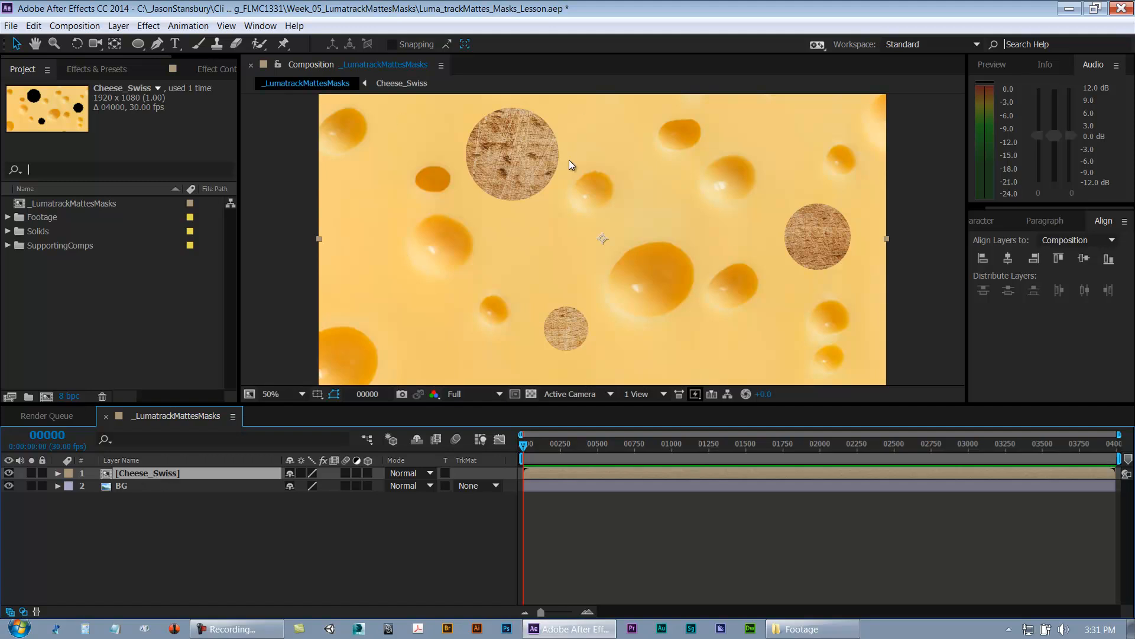
key(comma)
key(comma)
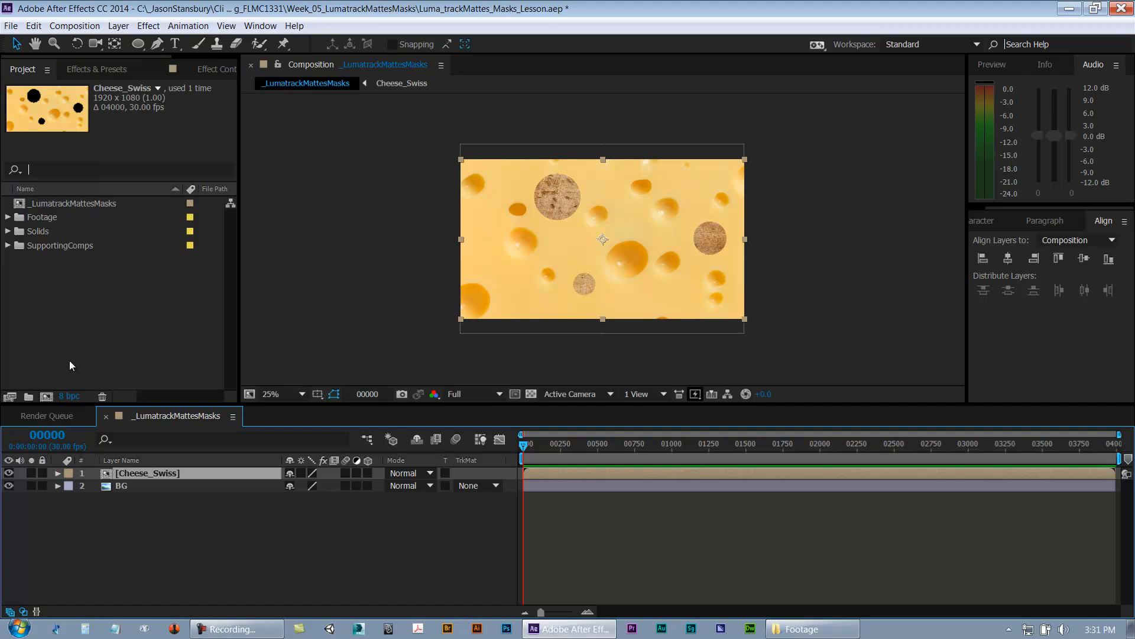
key(s)
drag(310, 486, 253, 505)
key(period)
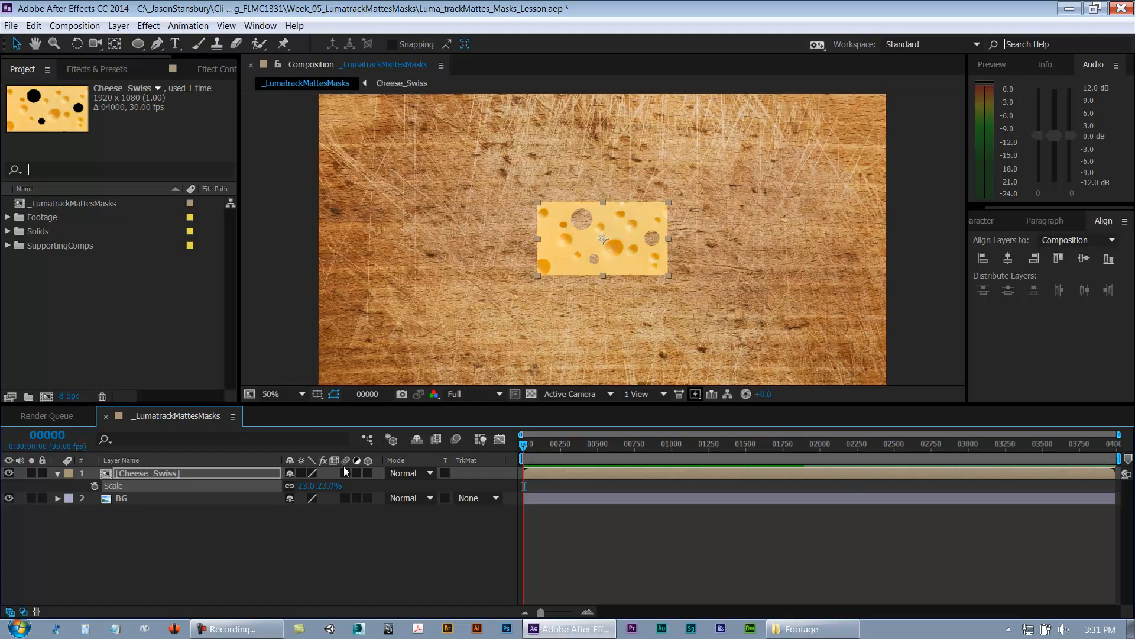
Step: Move the Cheese_Swiss layer toward the lower left of the wood background and scale it to 33%
drag(616, 249, 465, 332)
key(s)
key(p)
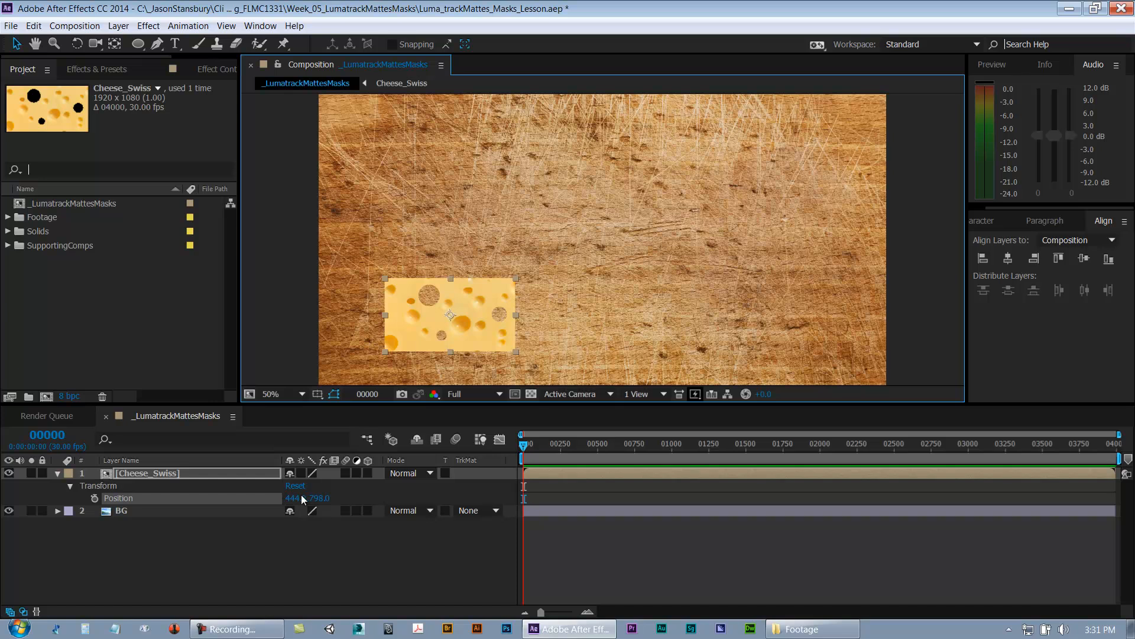
drag(296, 499, 302, 499)
key(ctrl+z)
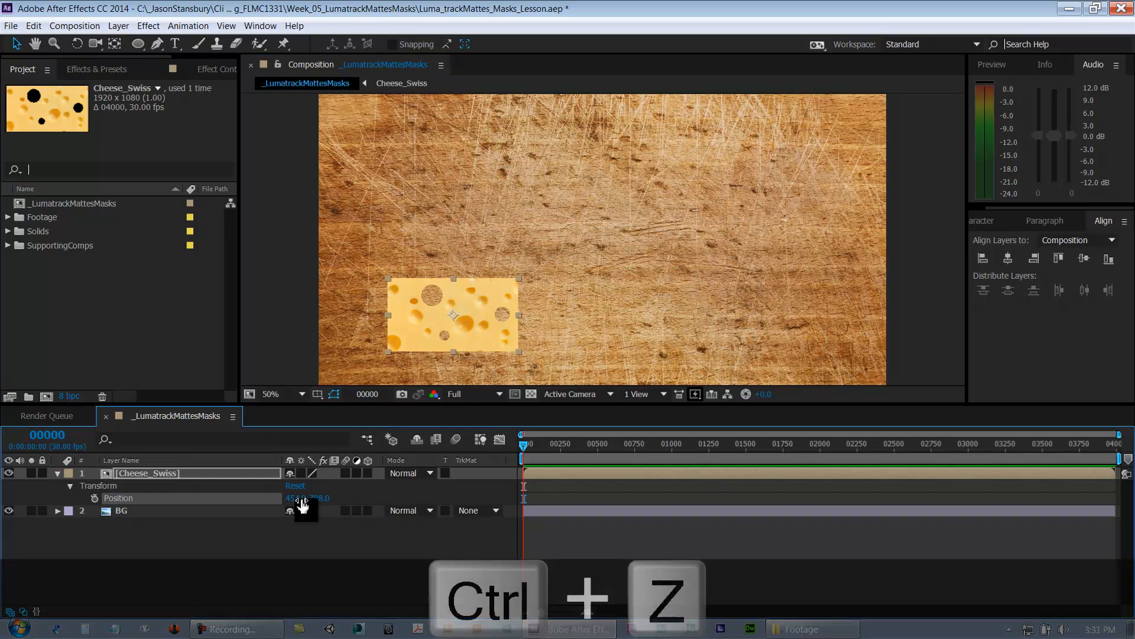
drag(309, 486, 314, 489)
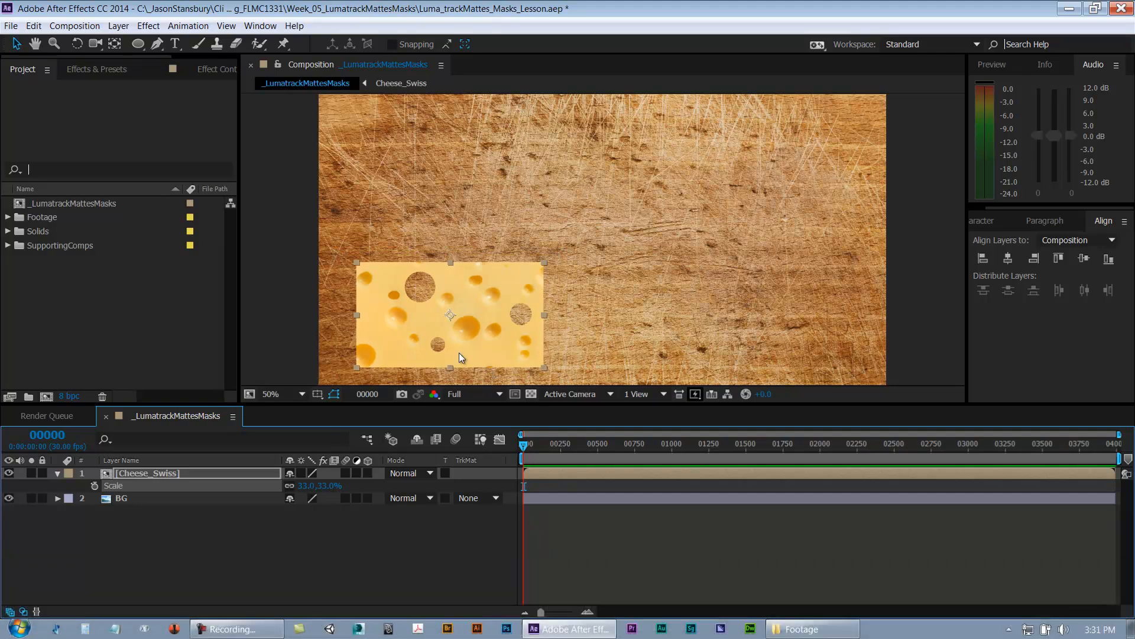
drag(459, 353, 466, 337)
click(129, 522)
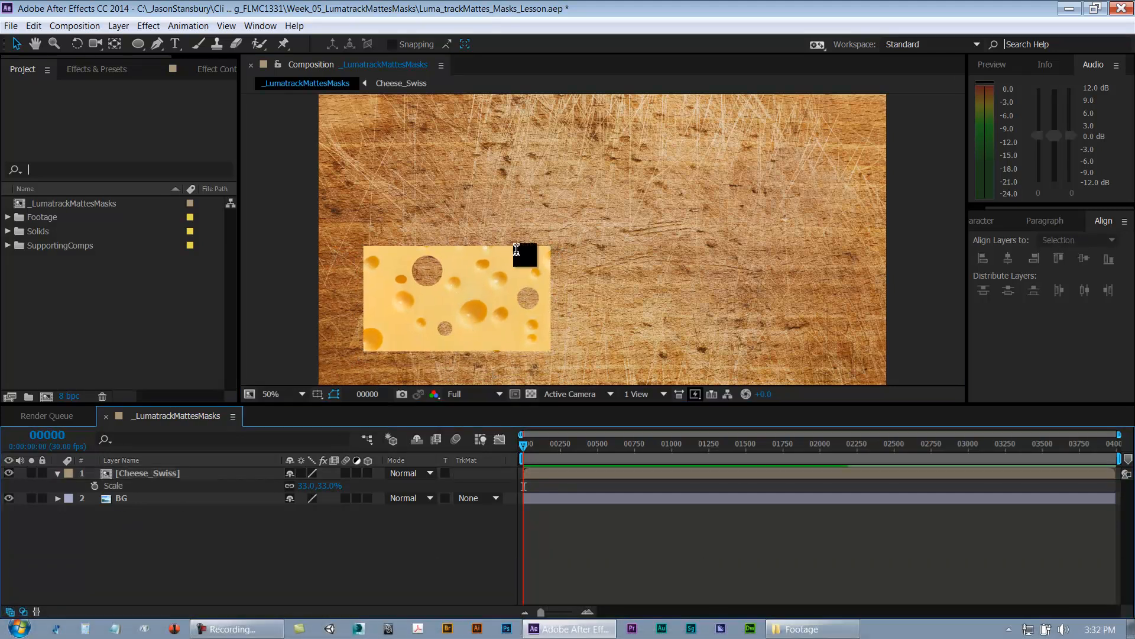
Step: Open the Cheese_Swiss precomposition to inspect its matte and cheese layers, then close it
click(131, 474)
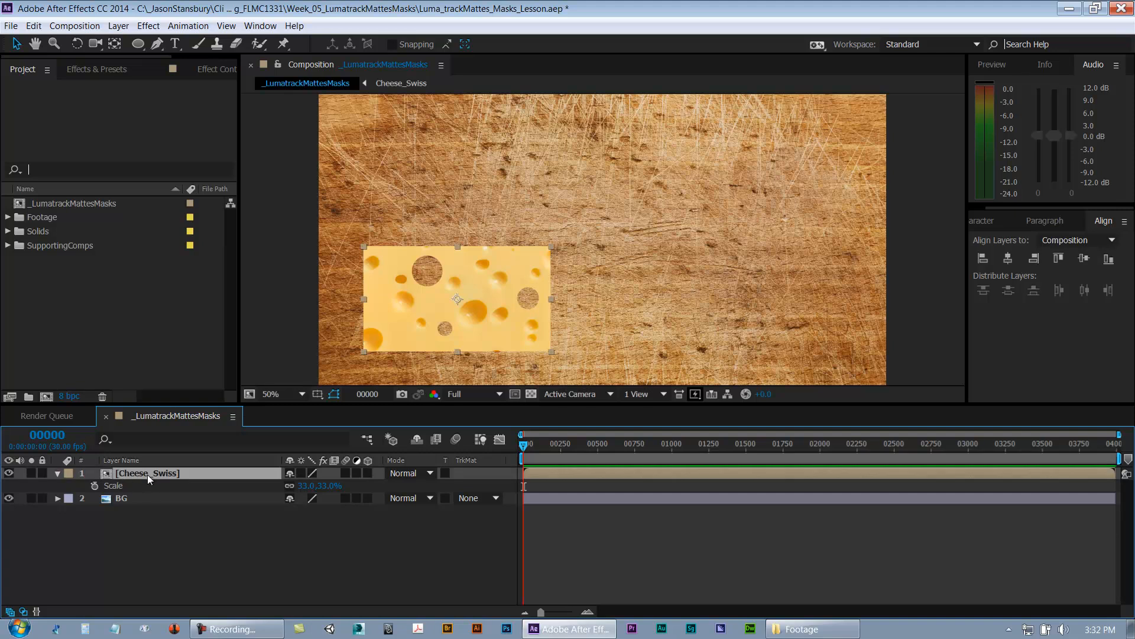
double_click(162, 474)
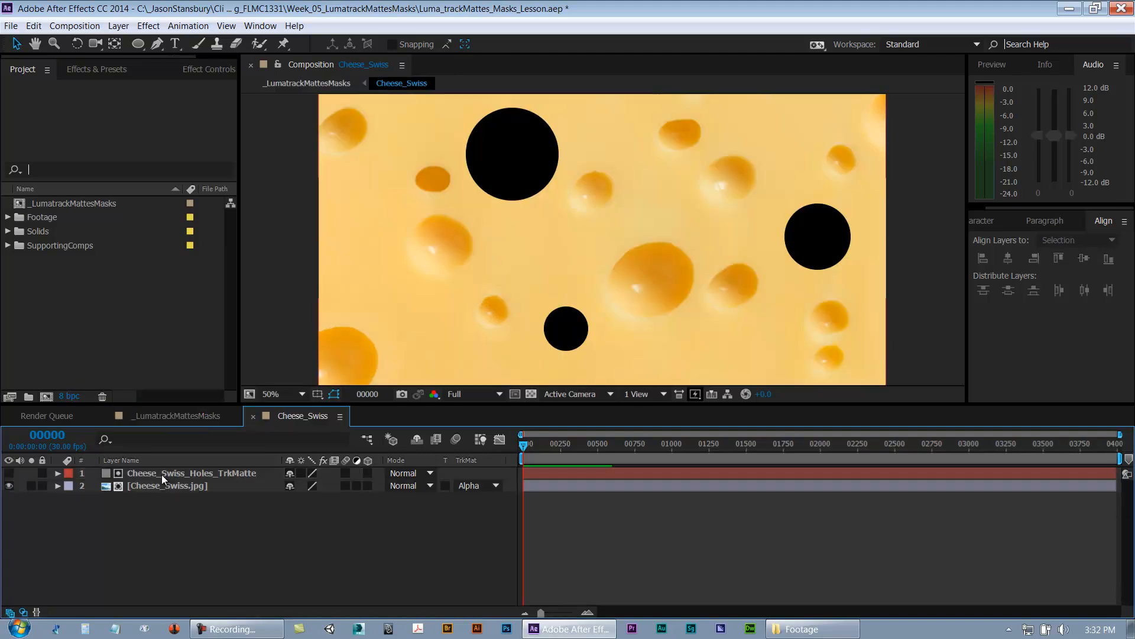
key(comma)
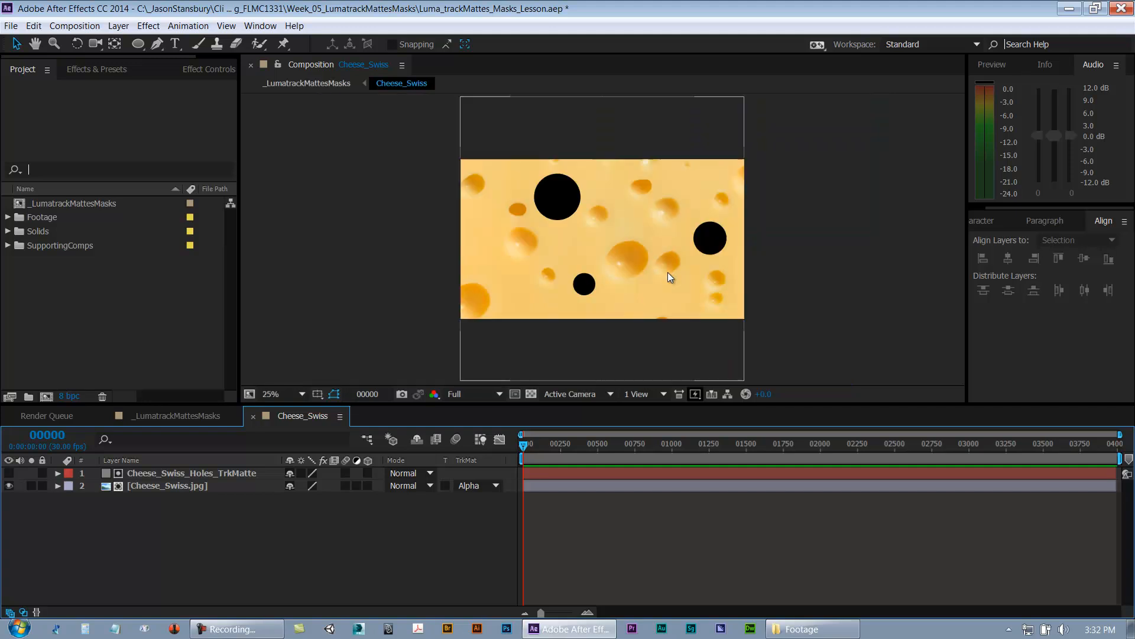
click(139, 486)
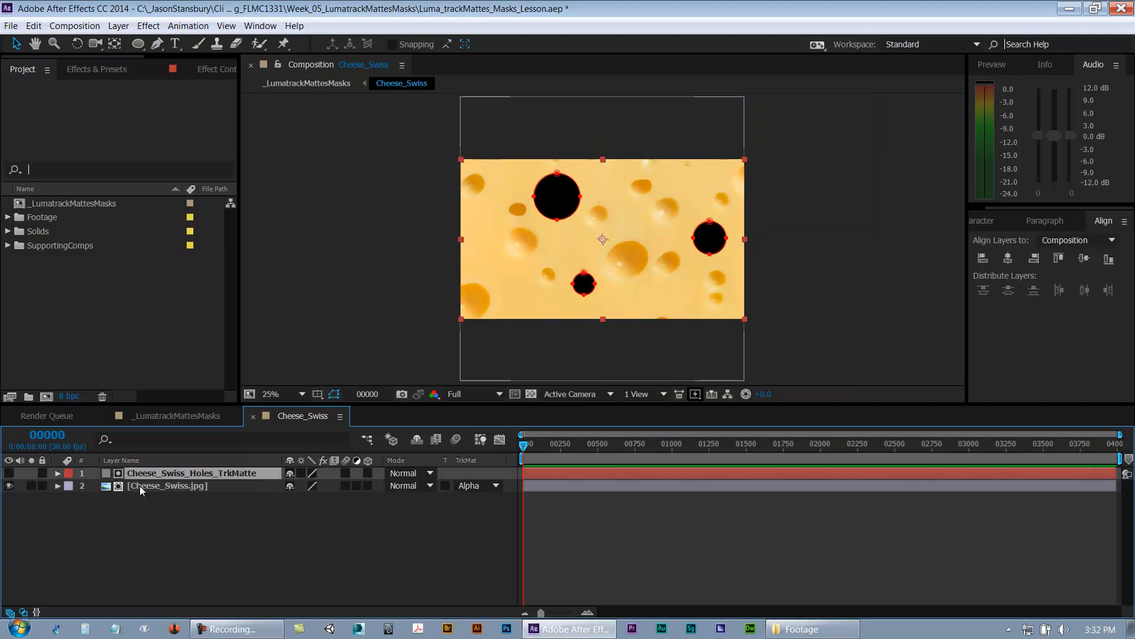
key(period)
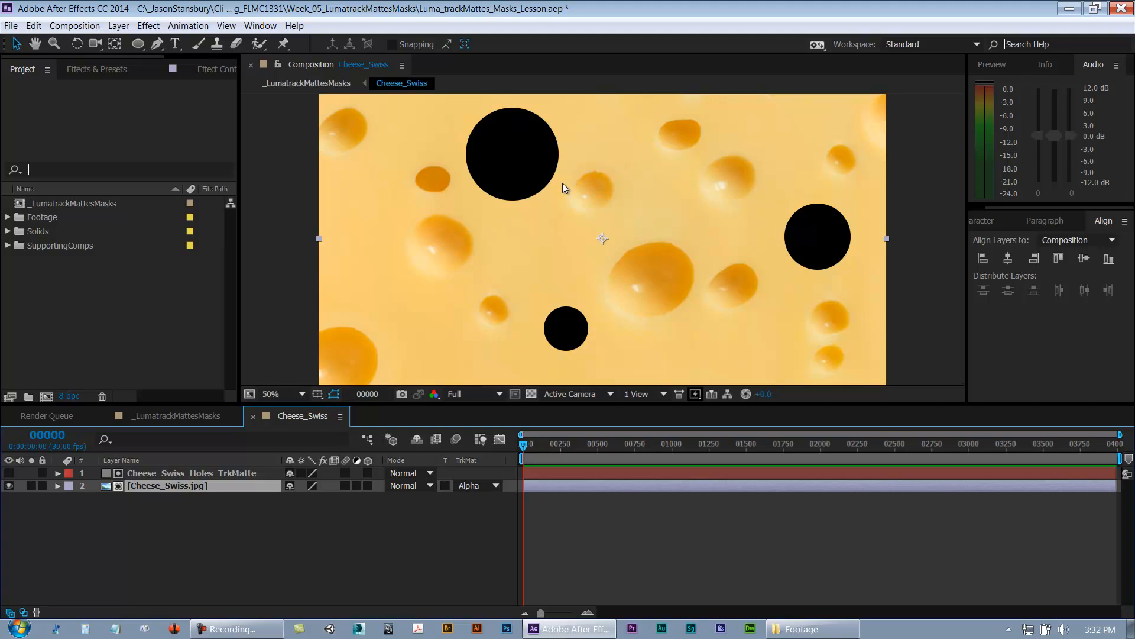
key(ctrl+w)
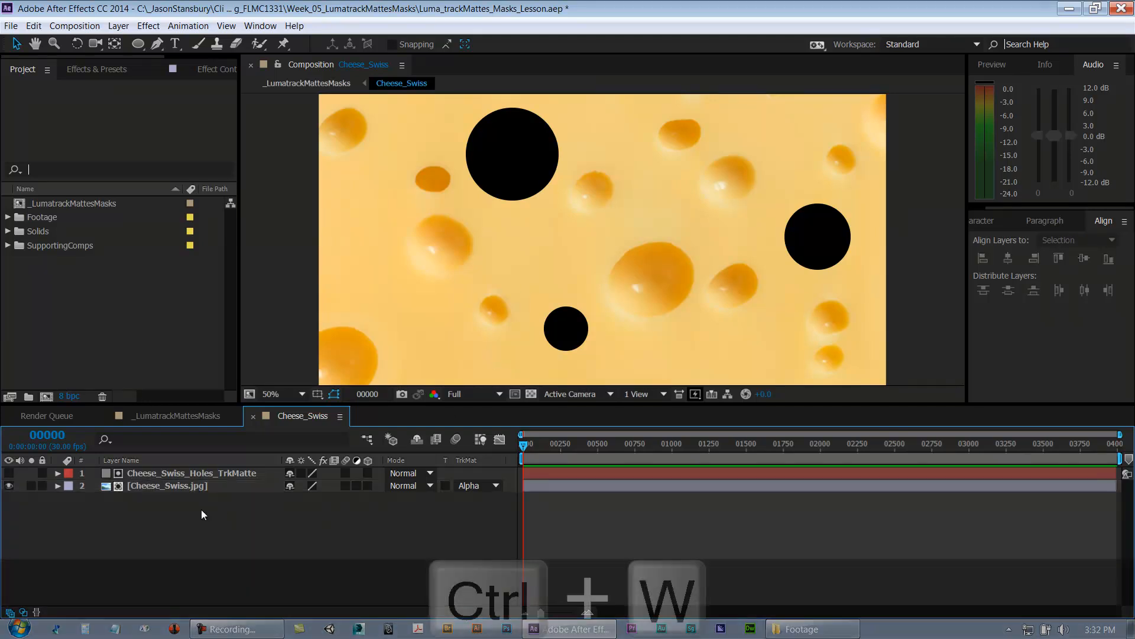
Step: Nudge the Cheese_Swiss layer slightly on the wood, save the project, and collapse the layer's properties
mouse_move(396, 313)
mouse_down()
mouse_move(418, 348)
mouse_move(404, 318)
mouse_move(391, 318)
mouse_up()
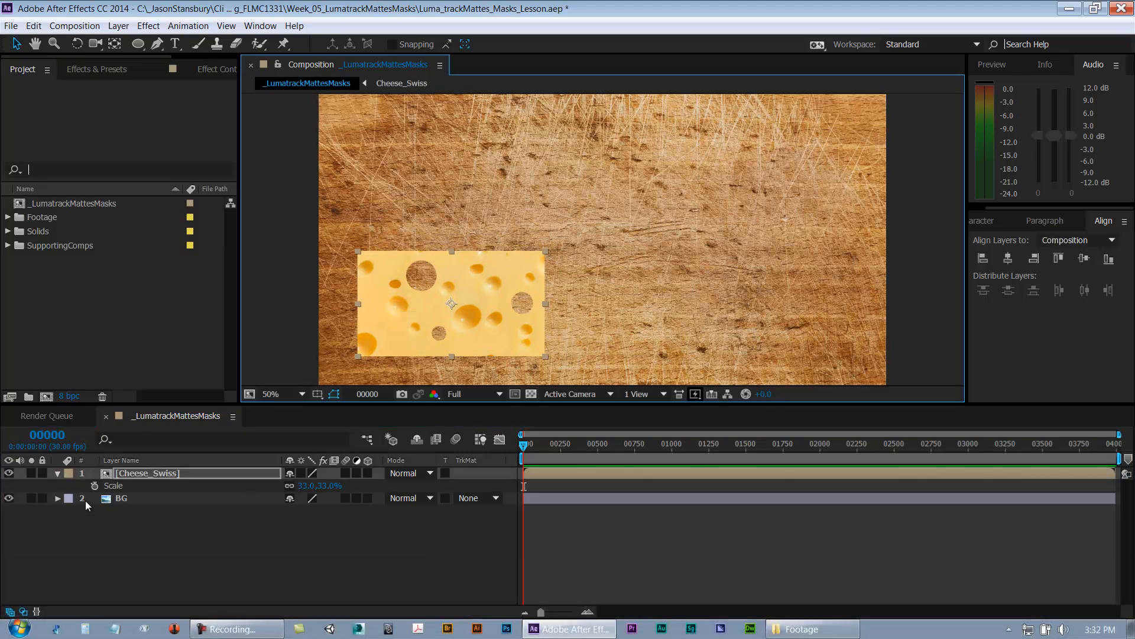
double_click(125, 476)
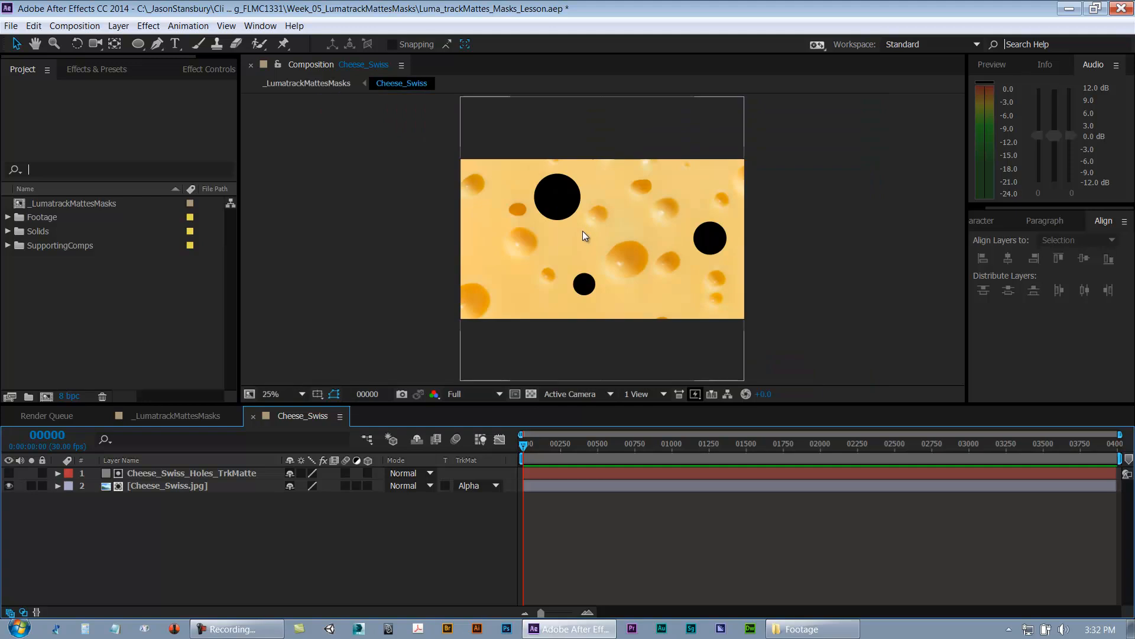
key(period)
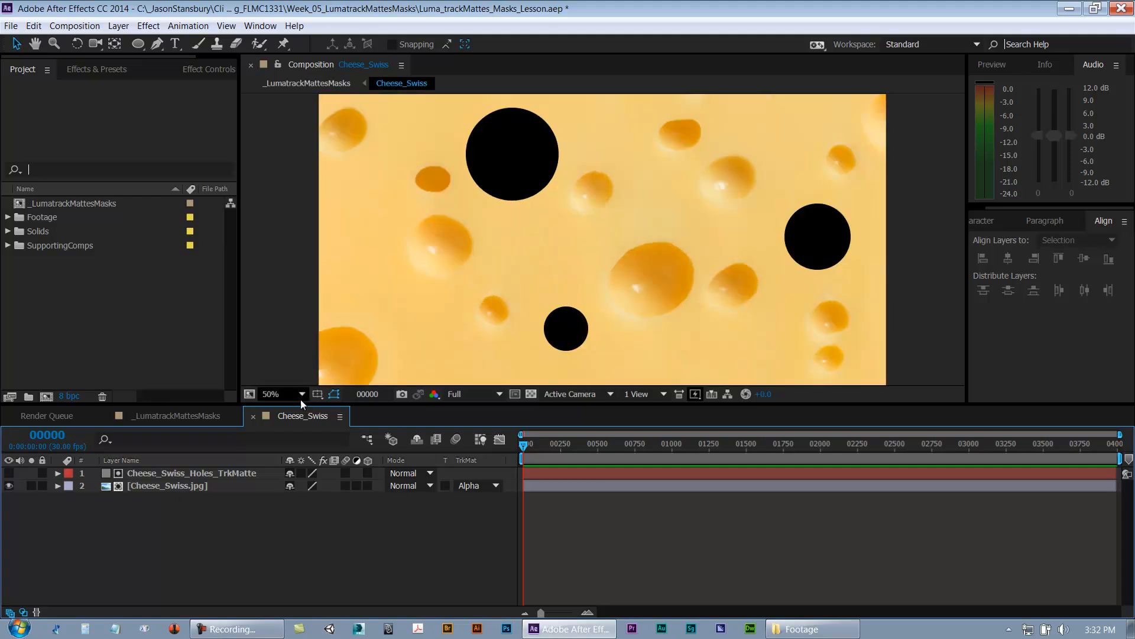
key(ctrl+w)
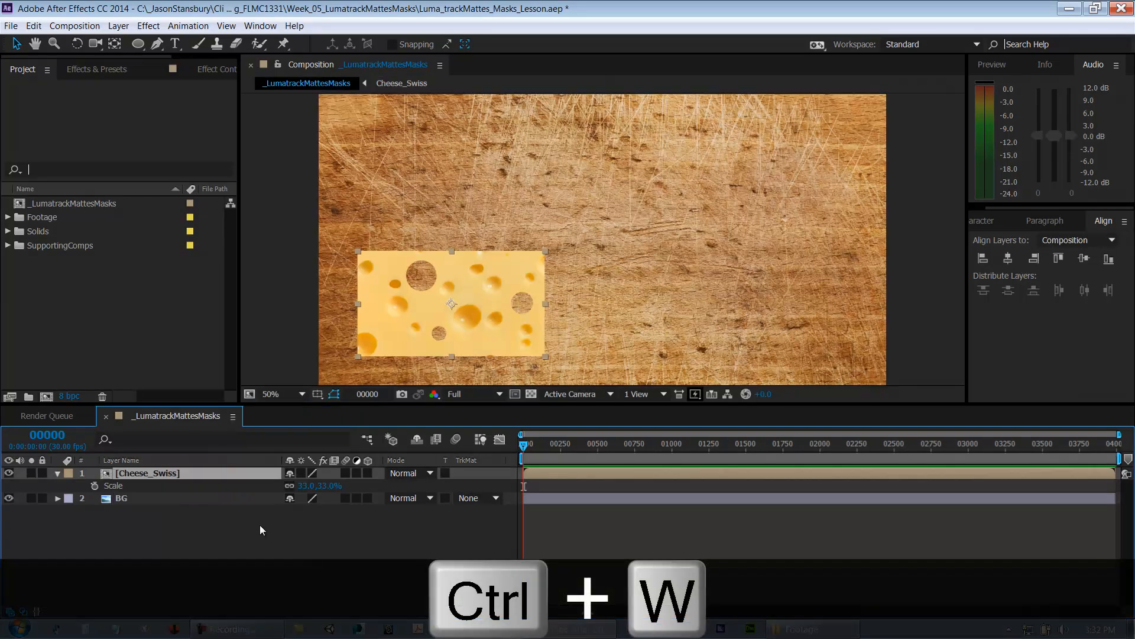
key(ctrl+s)
mouse_move(457, 341)
mouse_down()
mouse_move(476, 340)
mouse_move(499, 304)
mouse_move(472, 340)
mouse_up()
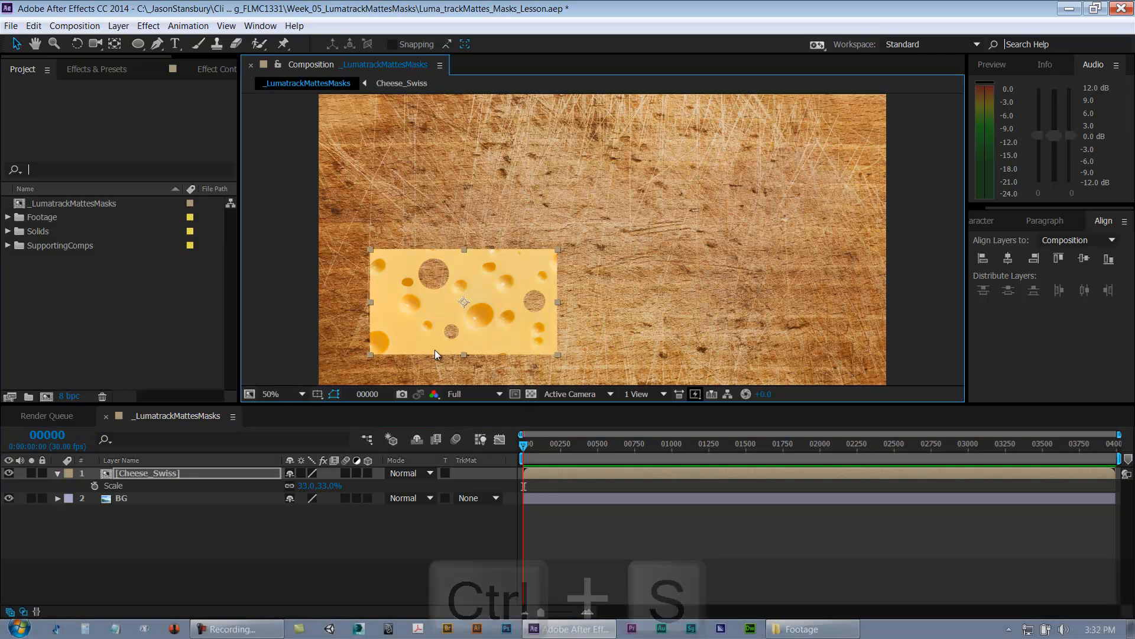
click(57, 473)
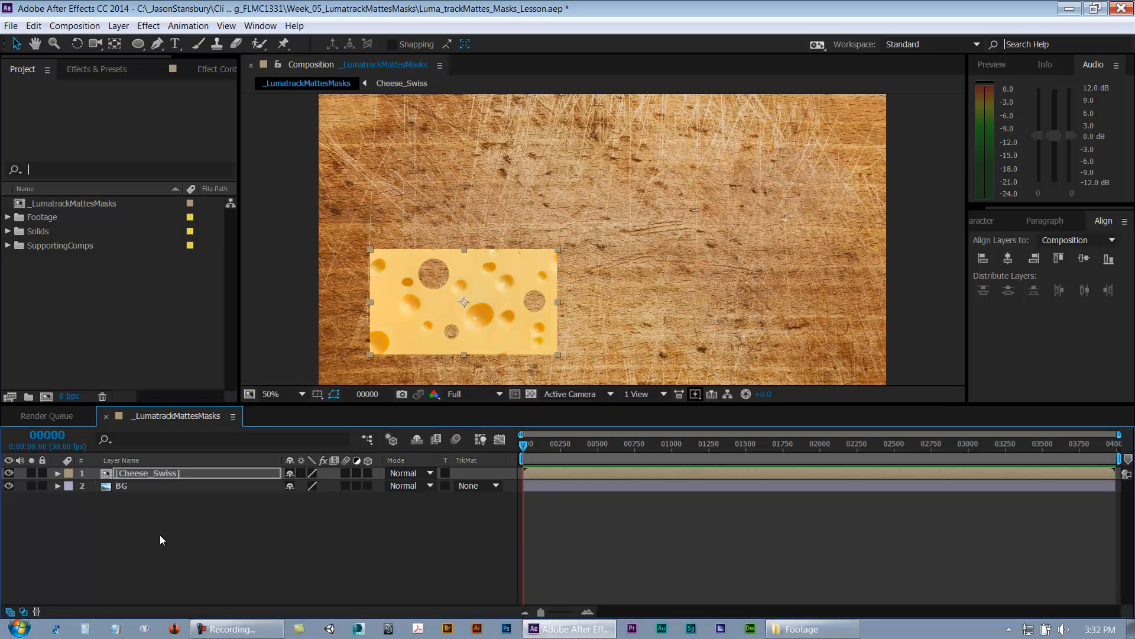
Step: Apply a Drop Shadow effect to the Cheese_Swiss layer
scroll(435, 343, up, 3)
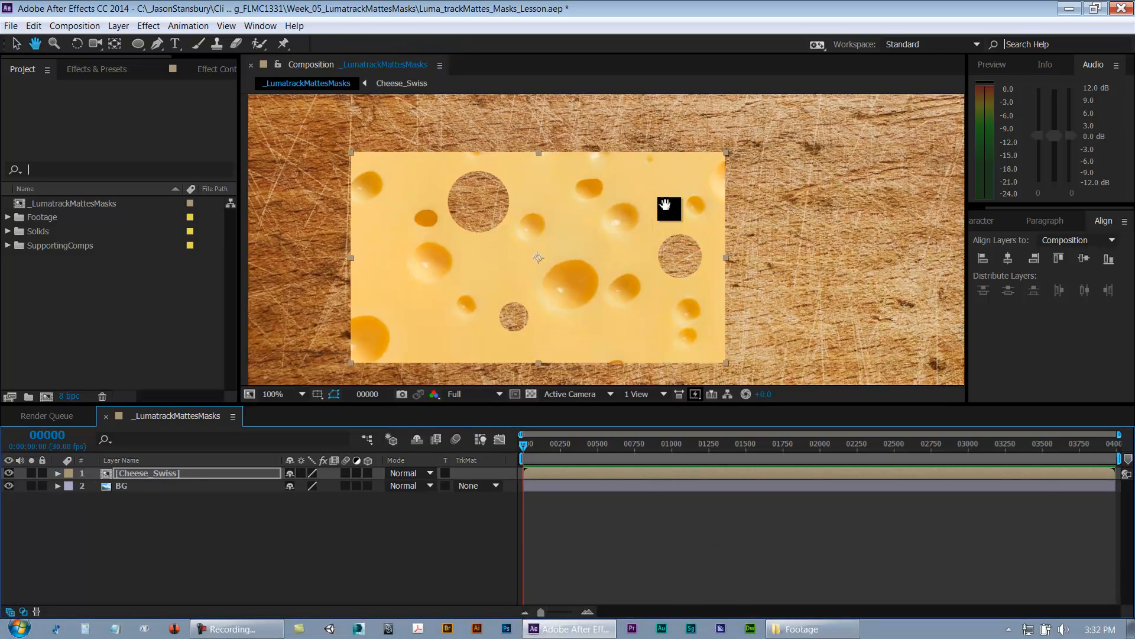
drag(666, 205, 667, 174)
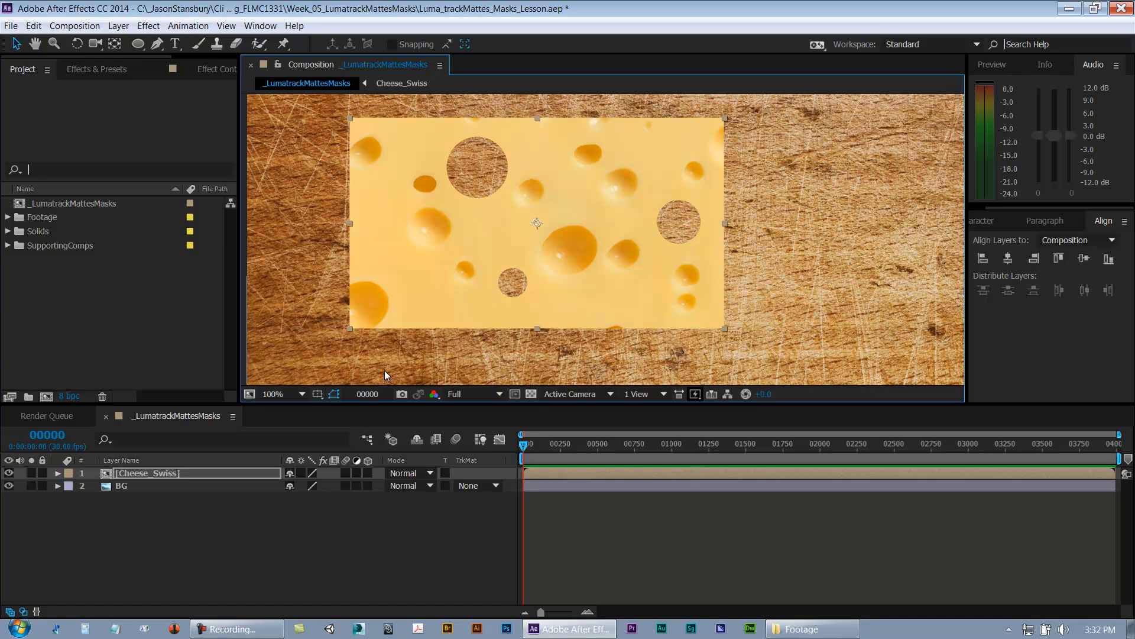
click(151, 492)
click(151, 478)
right_click(152, 477)
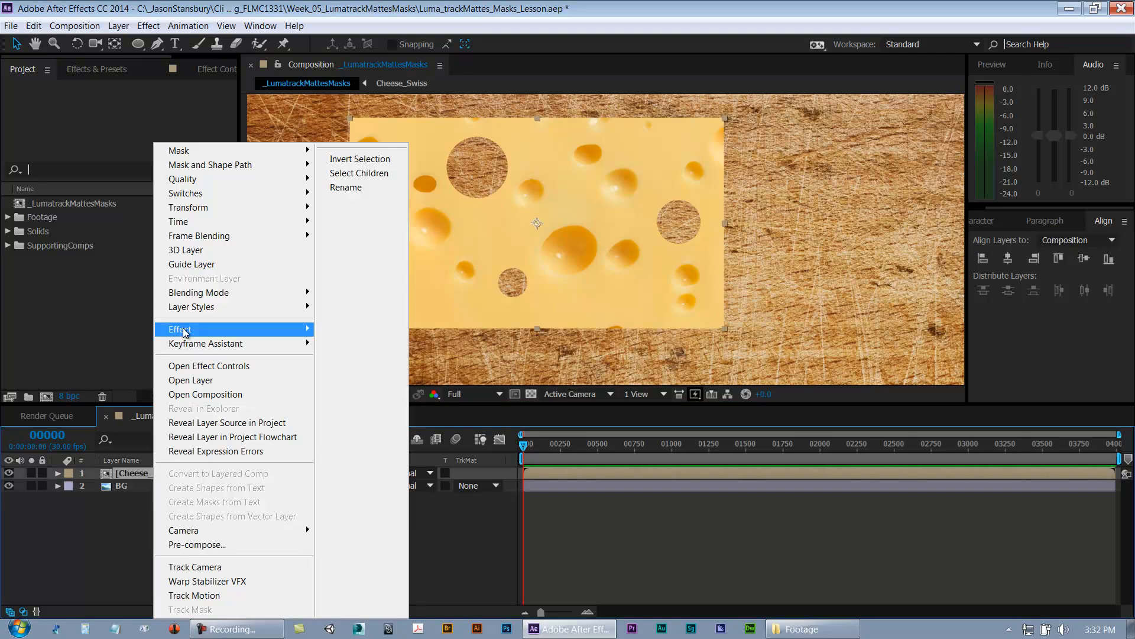
mouse_move(185, 329)
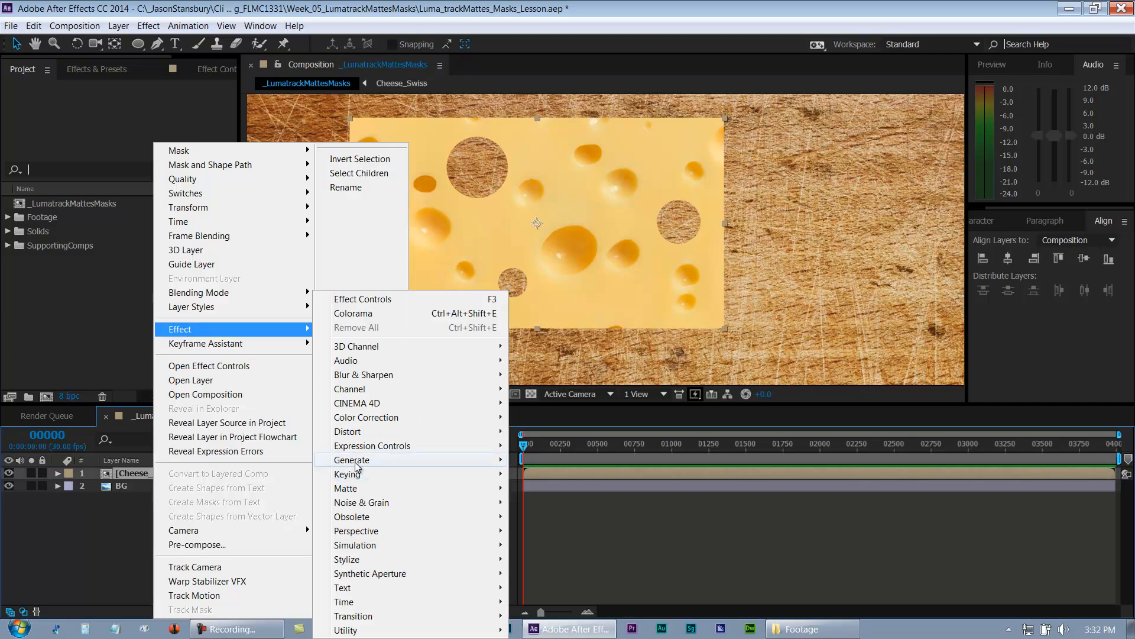
mouse_move(392, 533)
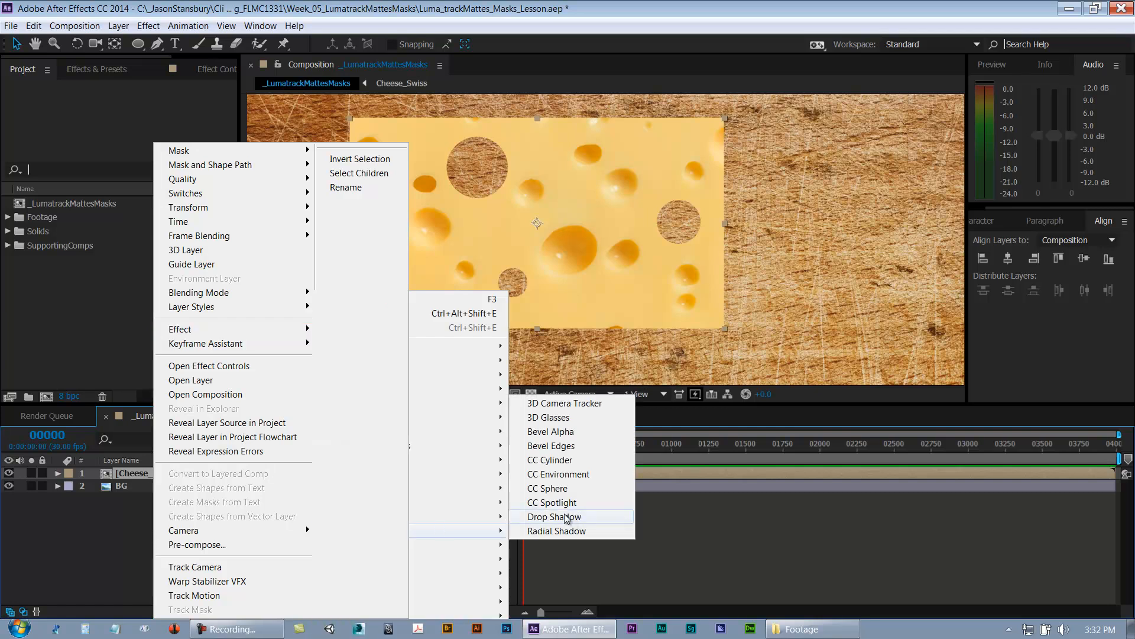
click(554, 517)
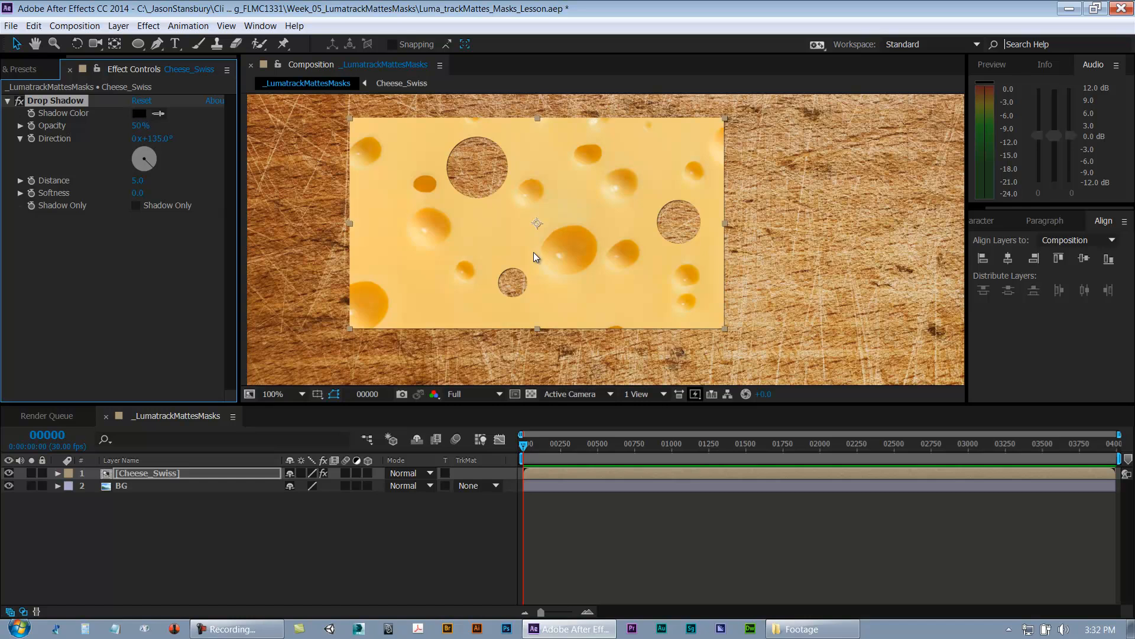
Step: Set the drop shadow color to red FF0000
scroll(533, 252, up, 1)
drag(727, 279, 638, 204)
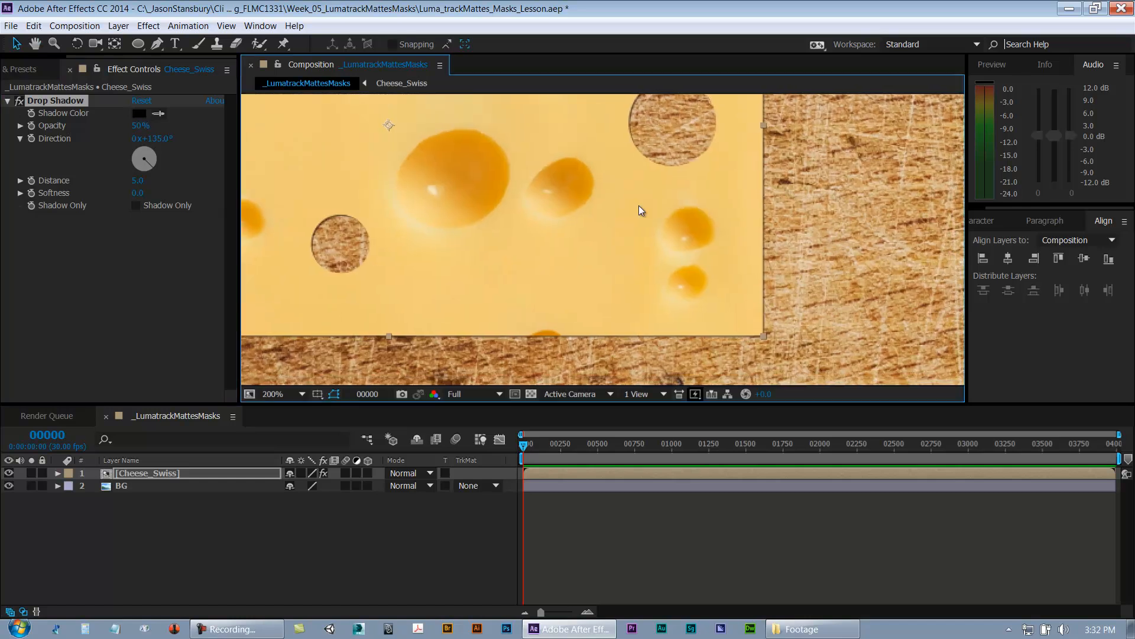
scroll(542, 222, down, 1)
drag(541, 222, 540, 294)
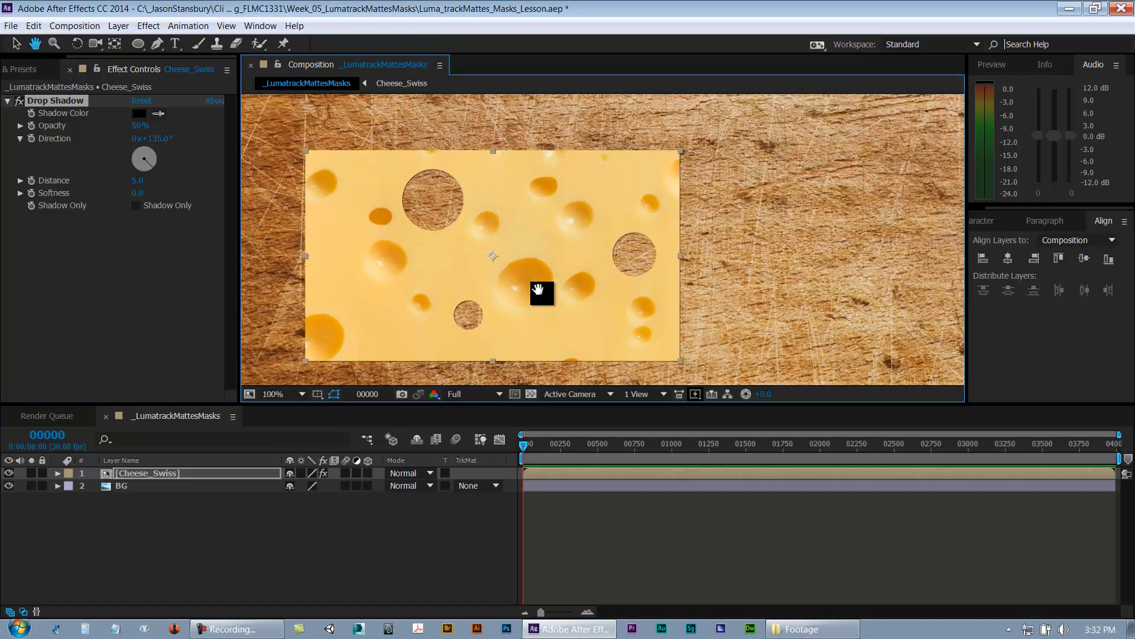
click(139, 113)
click(706, 399)
drag(725, 419, 729, 385)
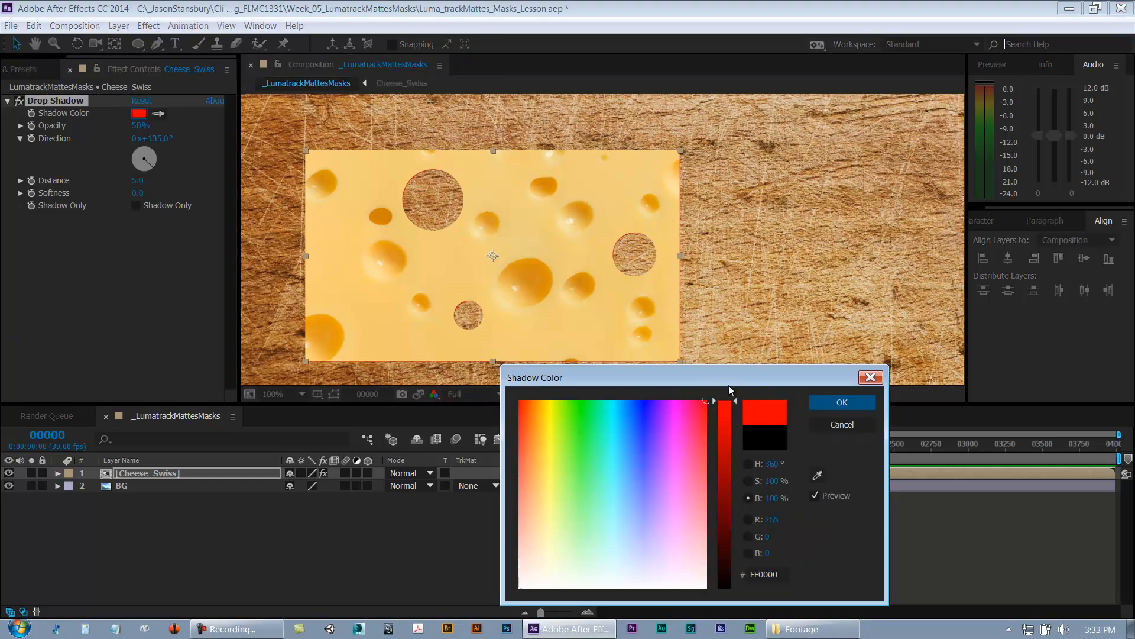
click(850, 406)
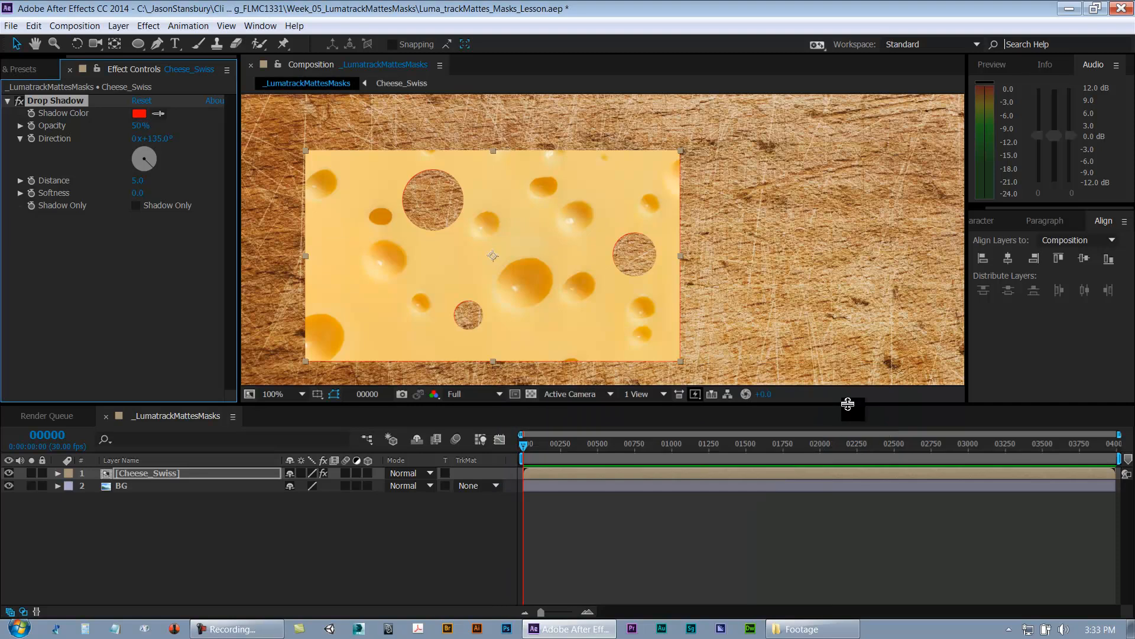
Step: Set the drop shadow's opacity to 100%, distance to 15 and softness to 50
drag(132, 131, 427, 131)
drag(139, 182, 143, 181)
click(143, 182)
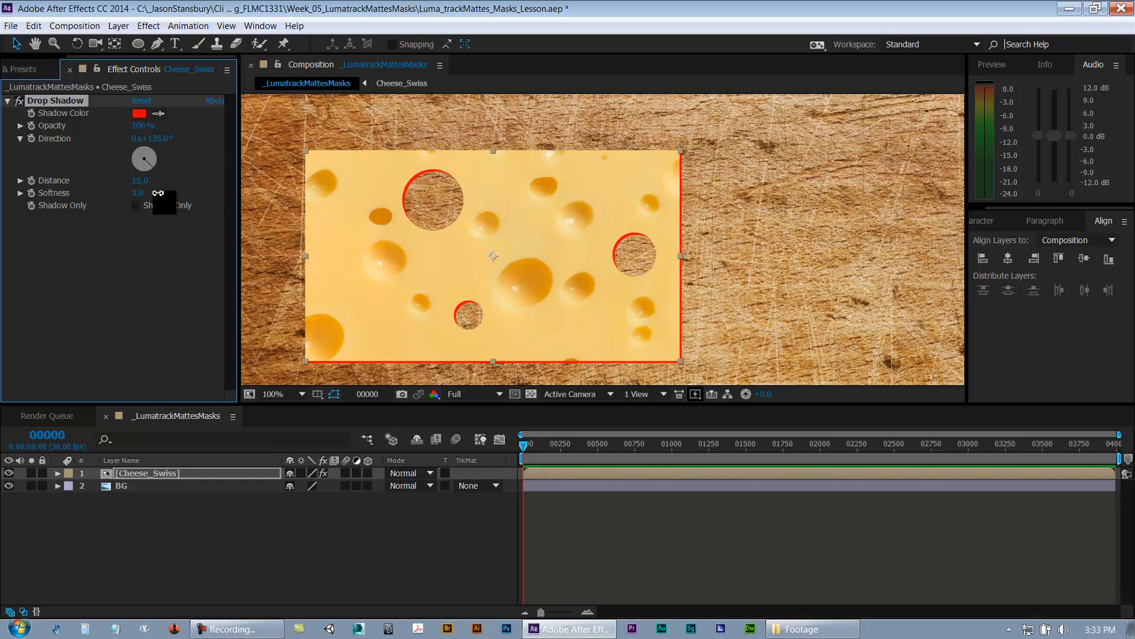
drag(163, 191, 168, 191)
click(138, 192)
text(50)
key(Return)
Step: Change the drop shadow color to black 000000
scroll(347, 287, up, 1)
drag(674, 317, 729, 161)
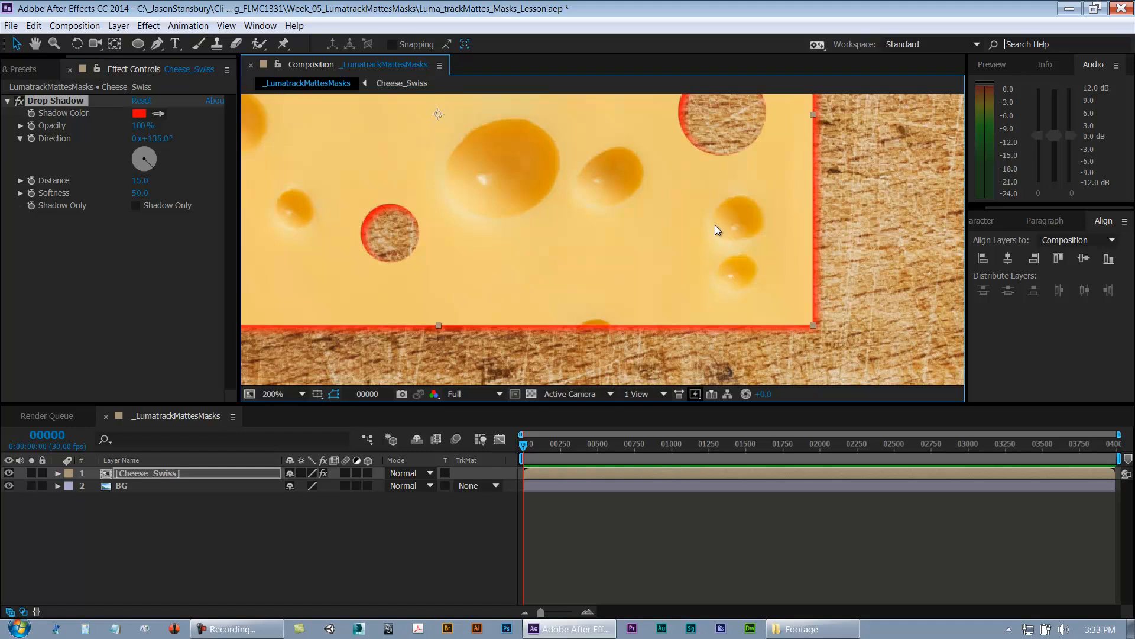
drag(715, 229, 702, 236)
scroll(700, 235, down, 4)
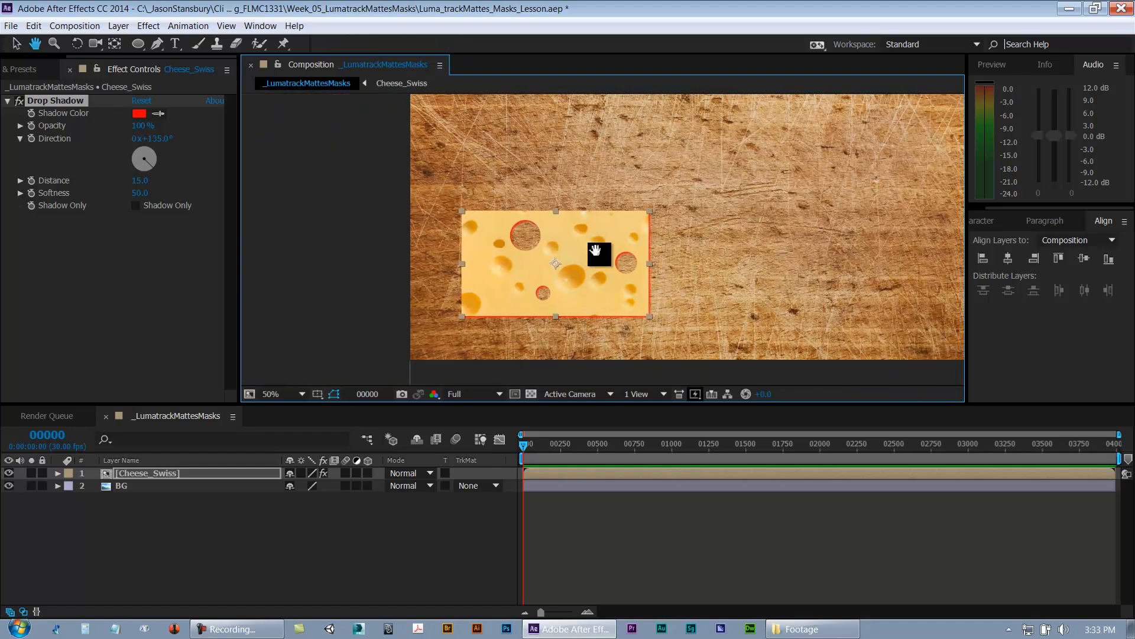
click(140, 115)
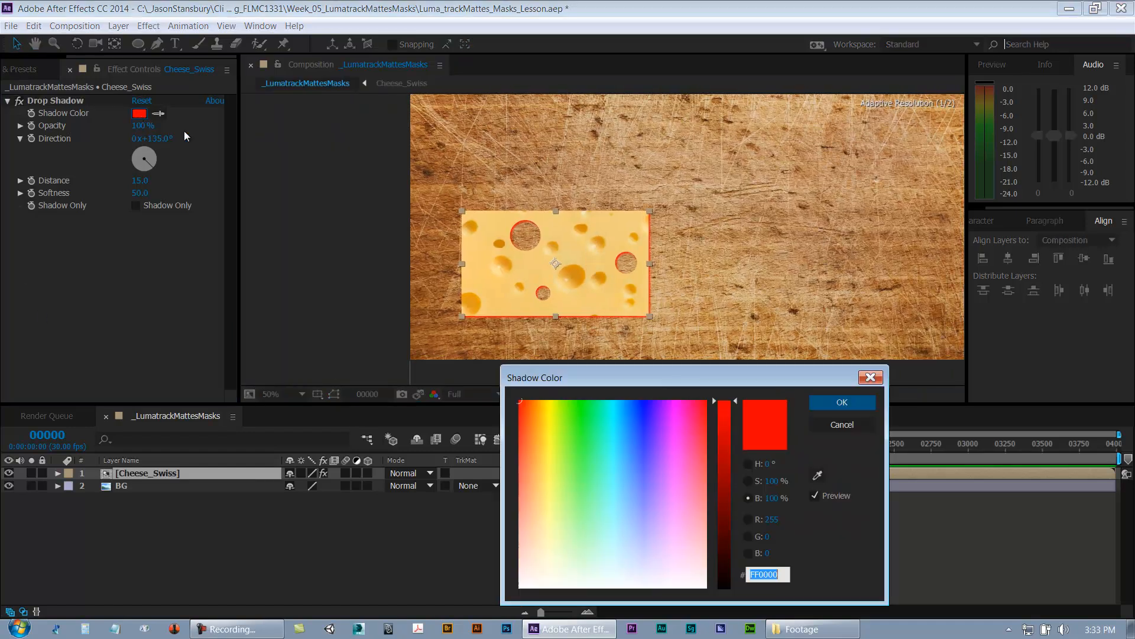
click(718, 439)
drag(718, 438, 773, 624)
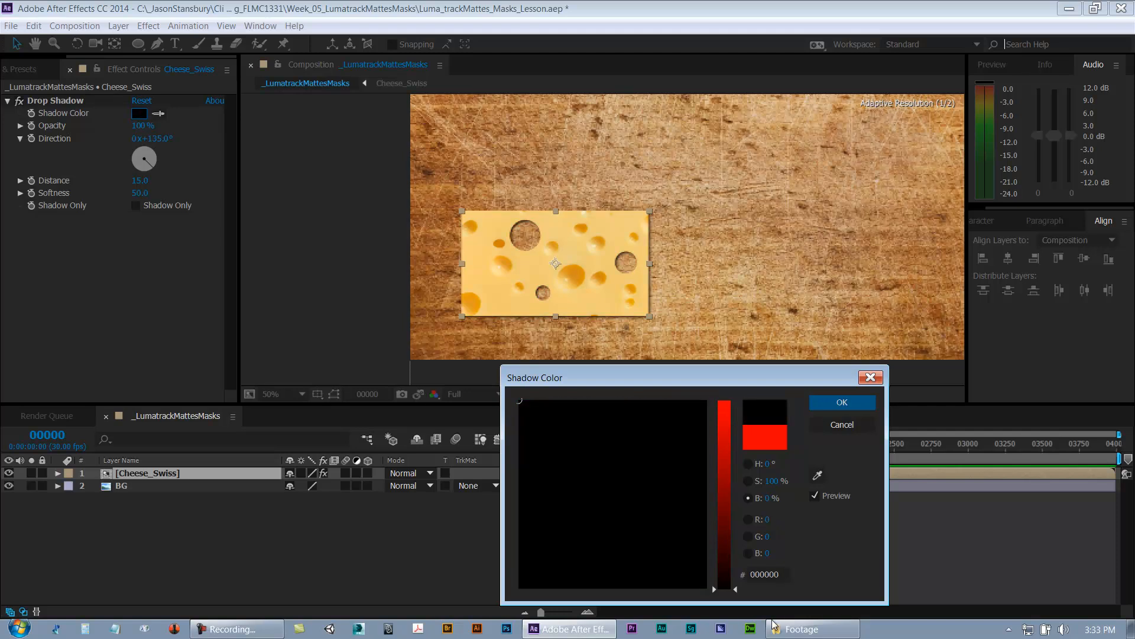
drag(549, 539, 481, 634)
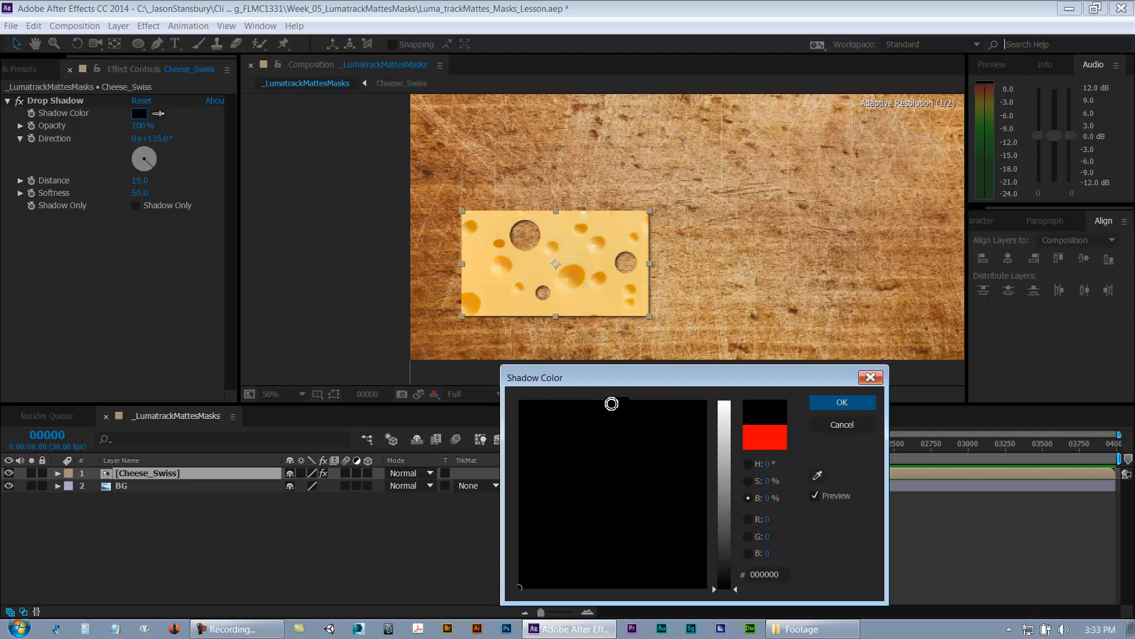
mouse_move(546, 482)
mouse_down()
mouse_move(492, 437)
mouse_move(459, 463)
mouse_move(429, 633)
mouse_up()
click(839, 402)
Step: Set the drop shadow's opacity to 30%
key(slash)
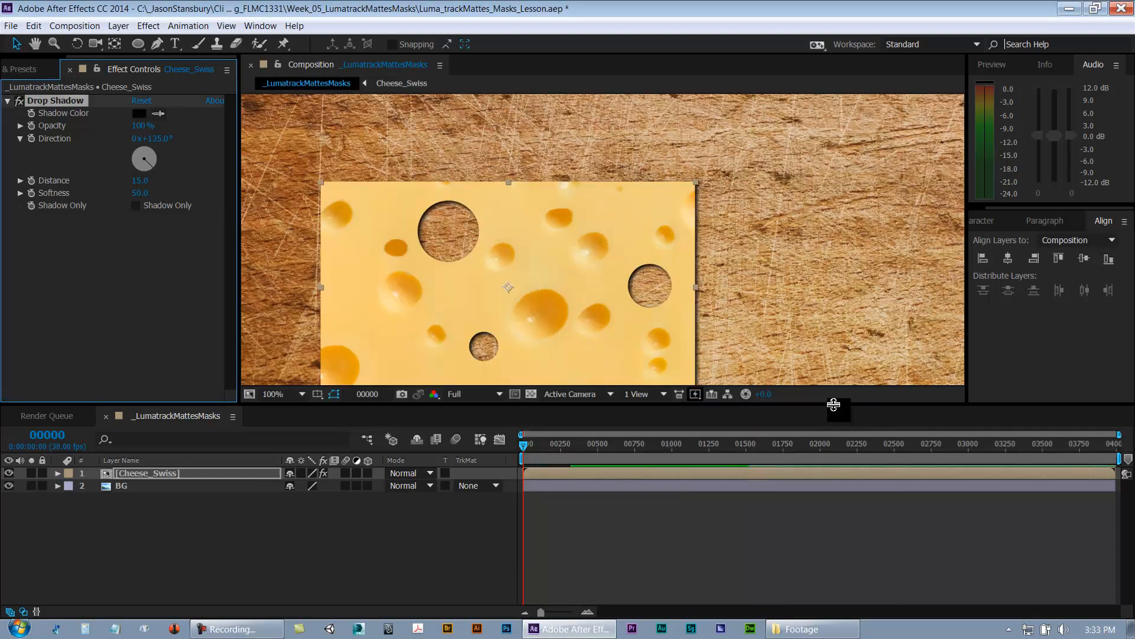
drag(739, 298, 794, 203)
click(143, 125)
text(50)
key(Return)
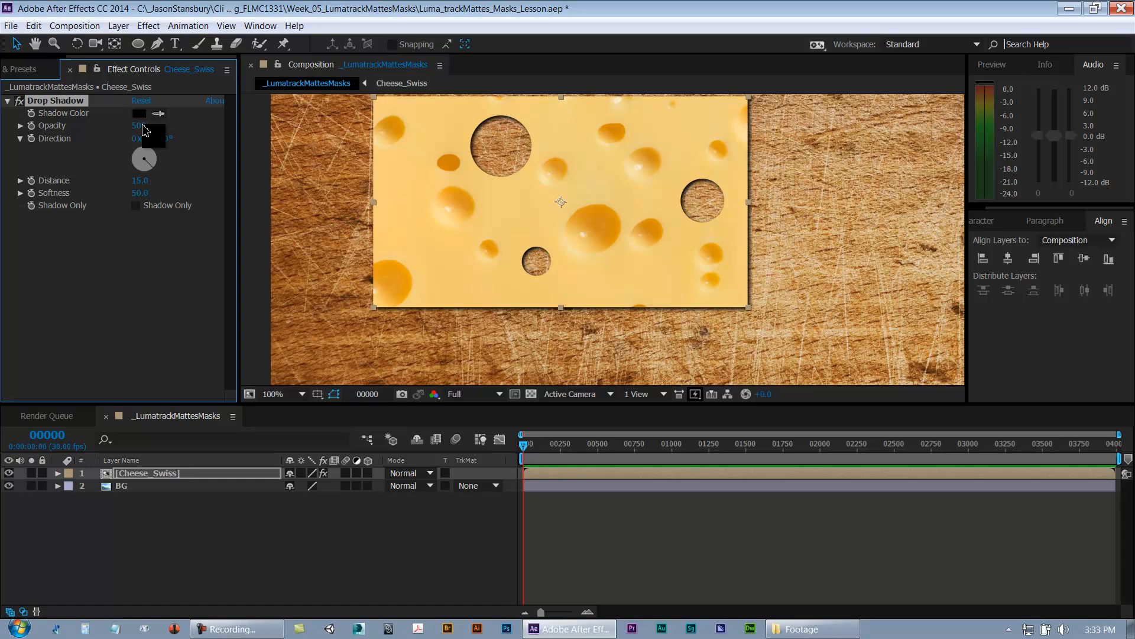
click(143, 126)
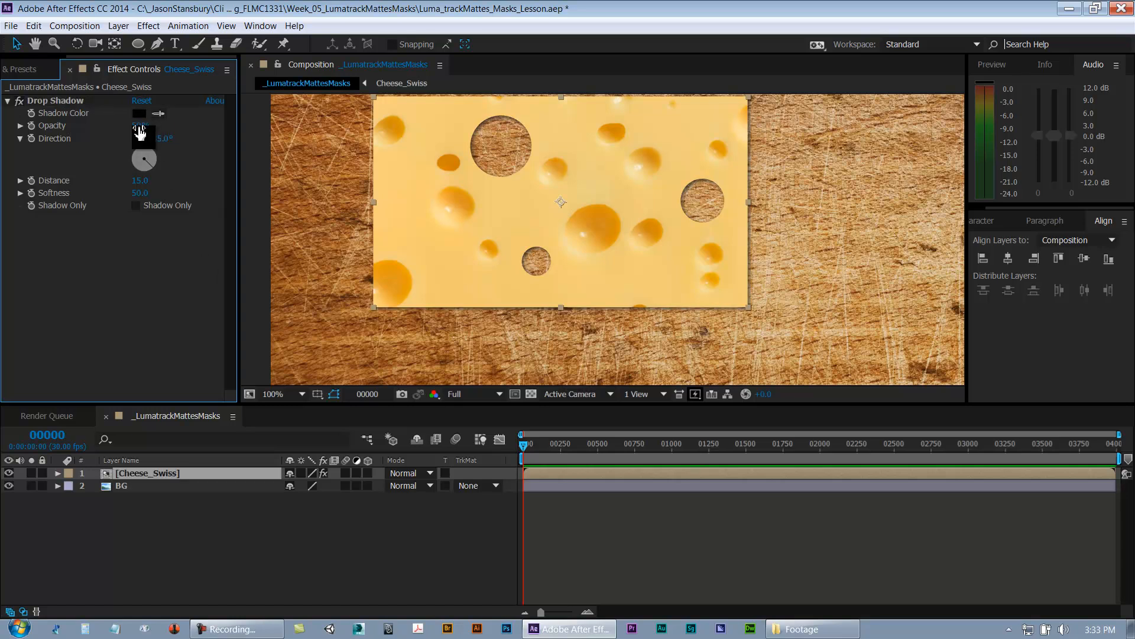
text(25)
key(Return)
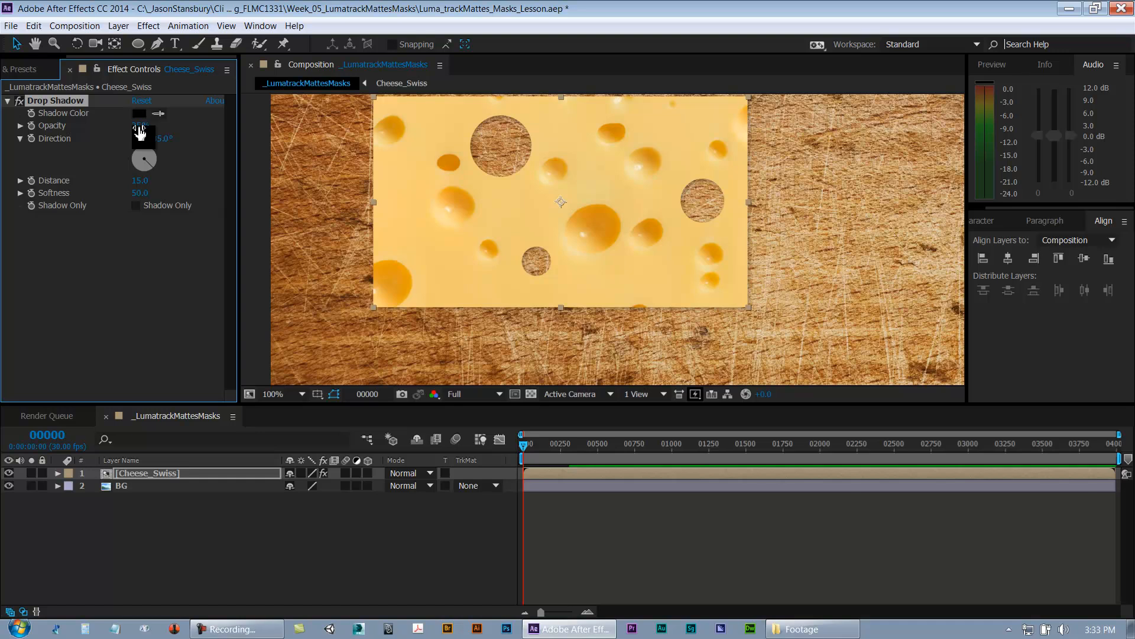
click(142, 125)
text(30)
key(Return)
Step: Reselect the Cheese_Swiss layer and save the project
click(171, 303)
click(612, 538)
scroll(651, 343, down, 2)
scroll(651, 343, up, 4)
drag(786, 304, 560, 331)
scroll(709, 307, down, 2)
click(140, 533)
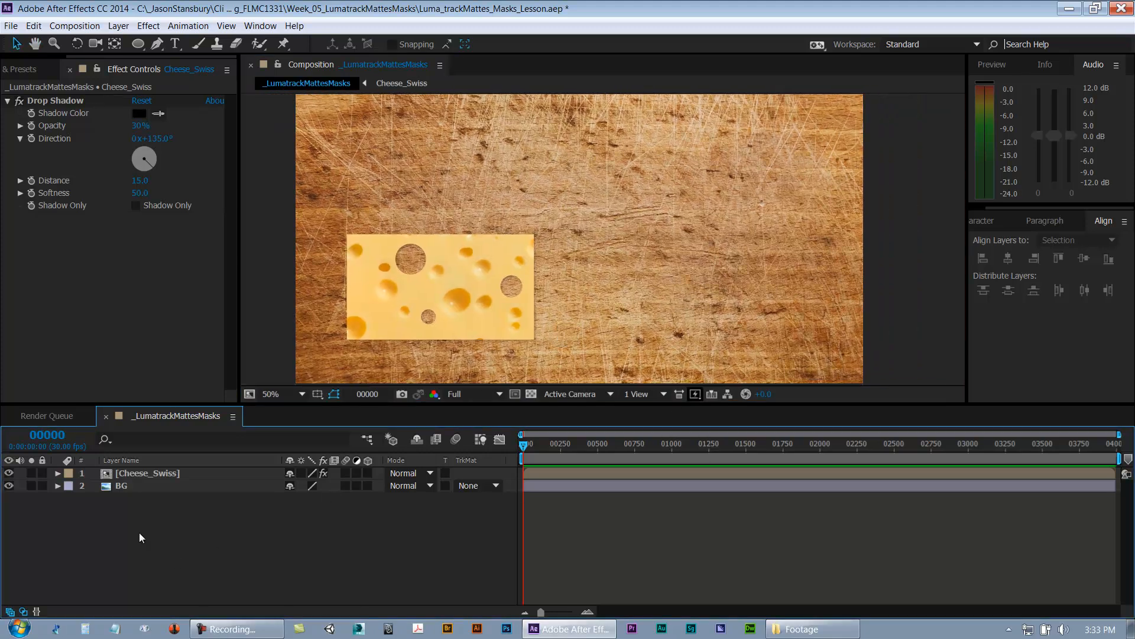
click(130, 477)
key(ctrl+s)
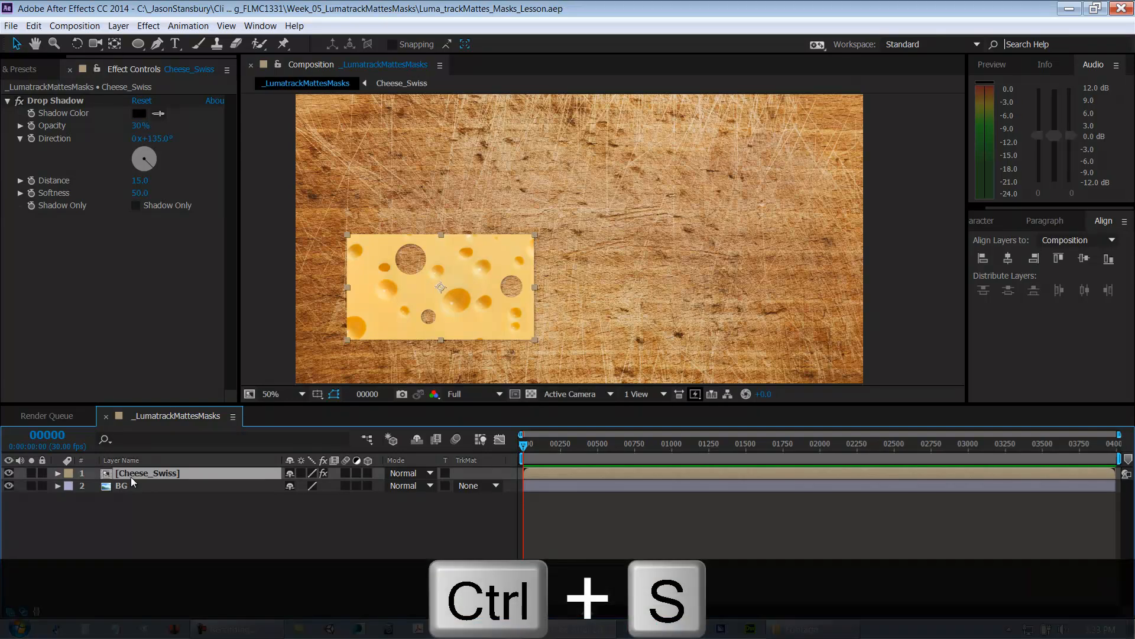
Step: Duplicate the Cheese_Swiss layer and move the copy up and to the right
click(195, 544)
click(163, 475)
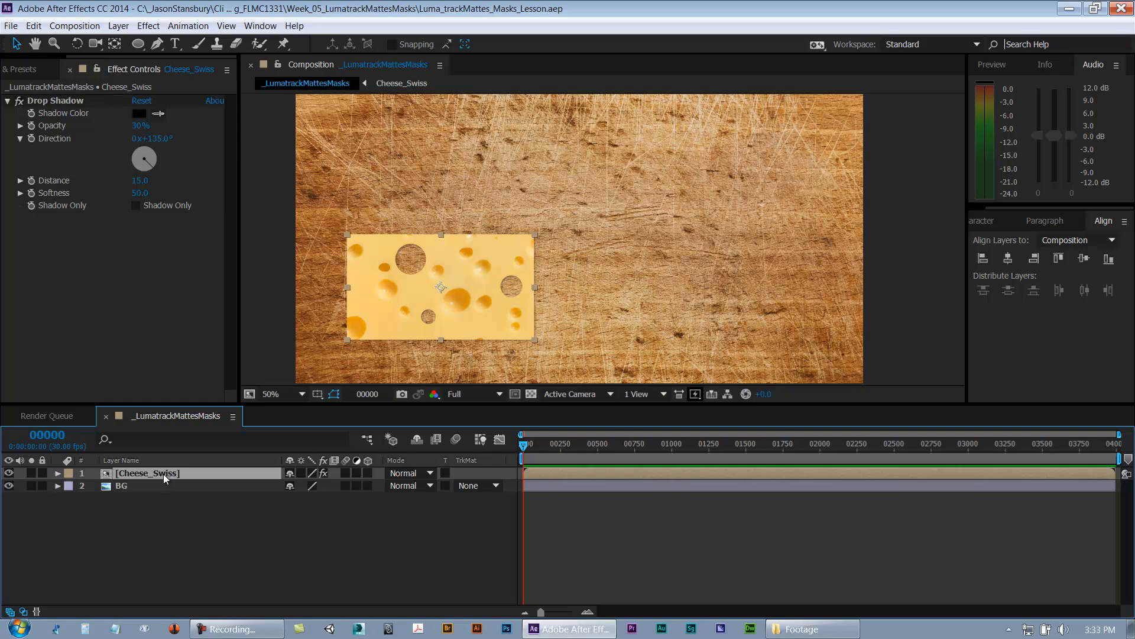
key(ctrl+d)
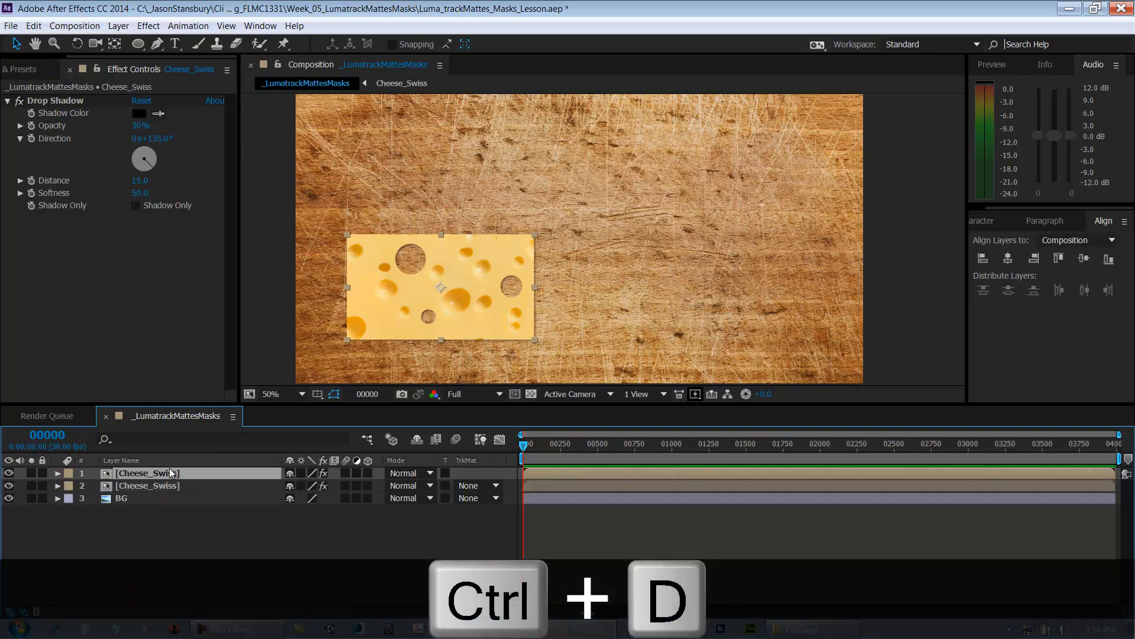
drag(480, 308, 536, 216)
Step: Duplicate the top cheese layer to make a third slice
click(162, 516)
click(151, 473)
key(ctrl+d)
Step: Try rotating the bottom cheese slice slightly, then undo it
click(287, 544)
click(153, 498)
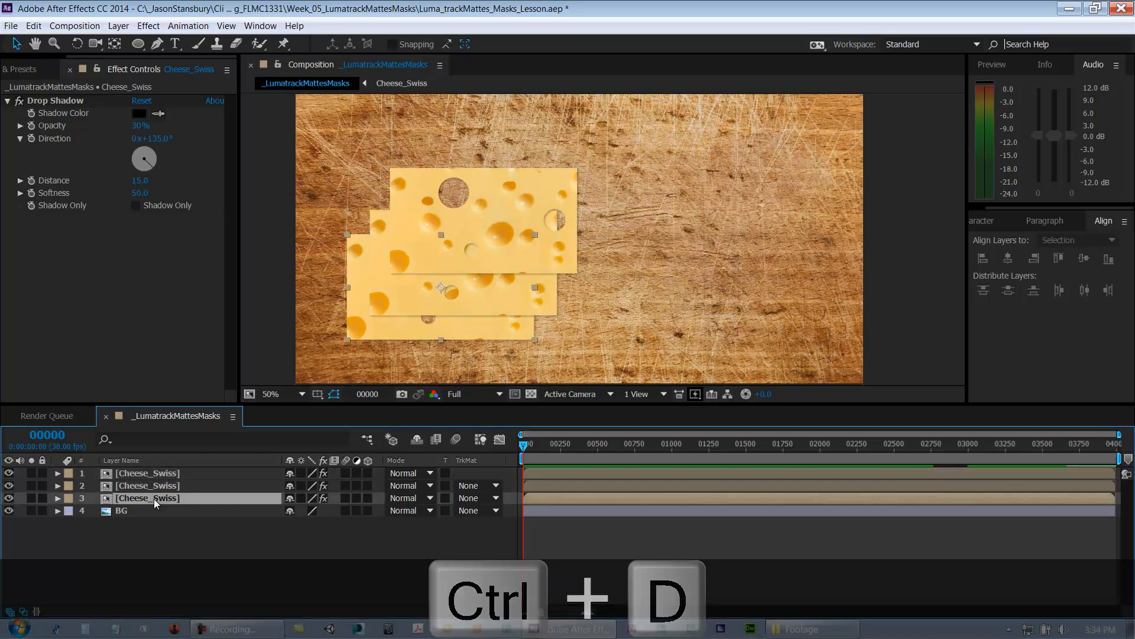
key(w)
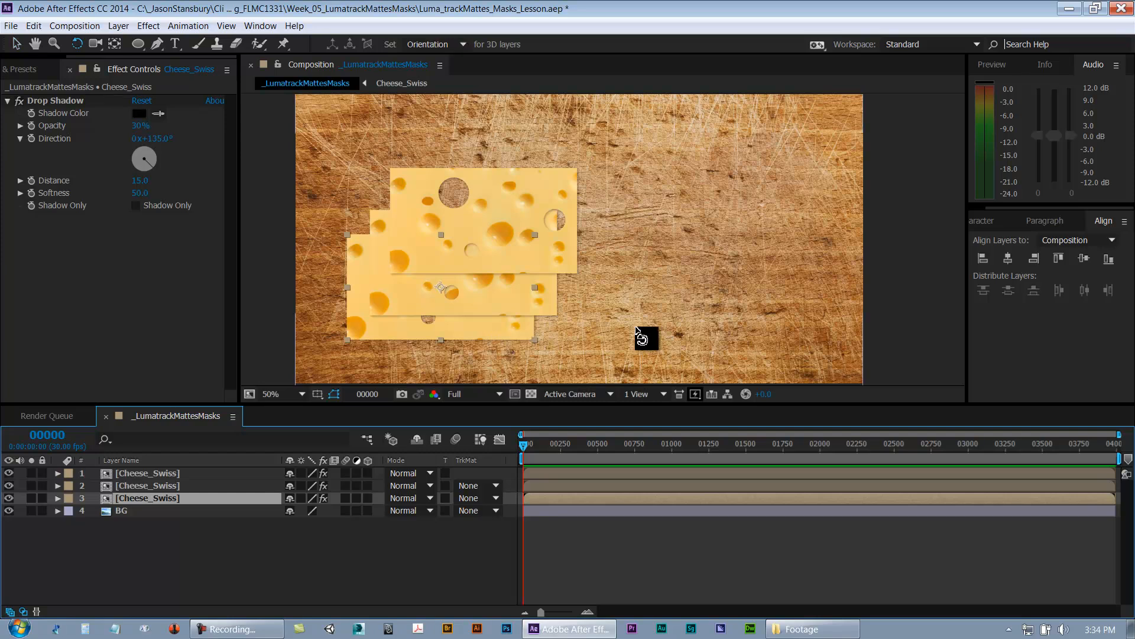
drag(621, 332, 615, 325)
key(ctrl+z)
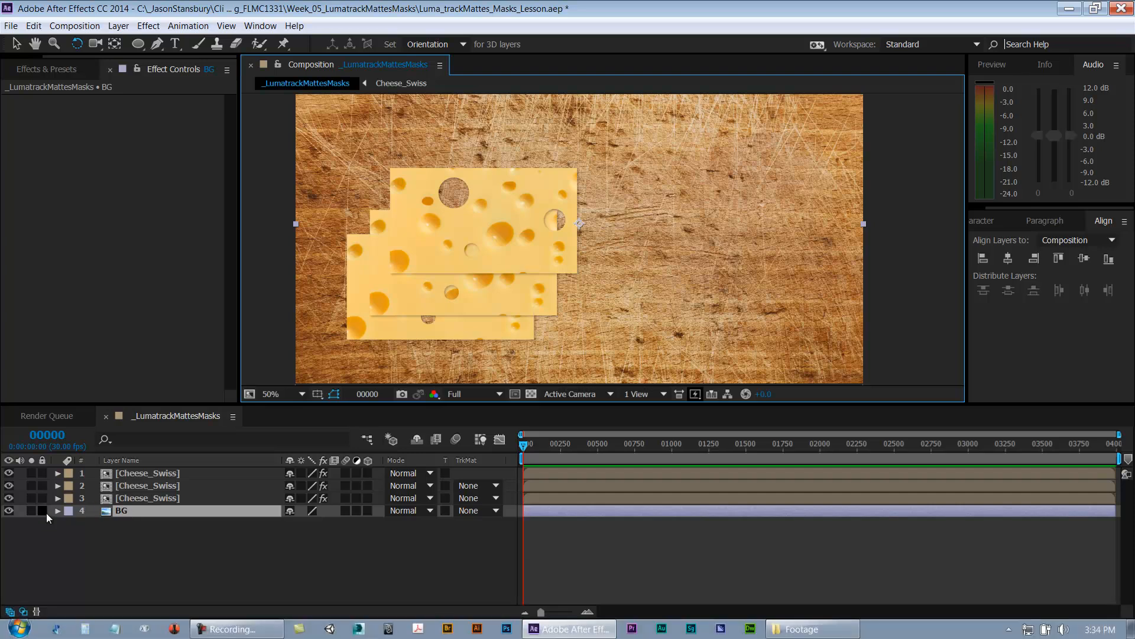
Step: Lock the BG layer and rotate the bottom cheese slice slightly
click(42, 510)
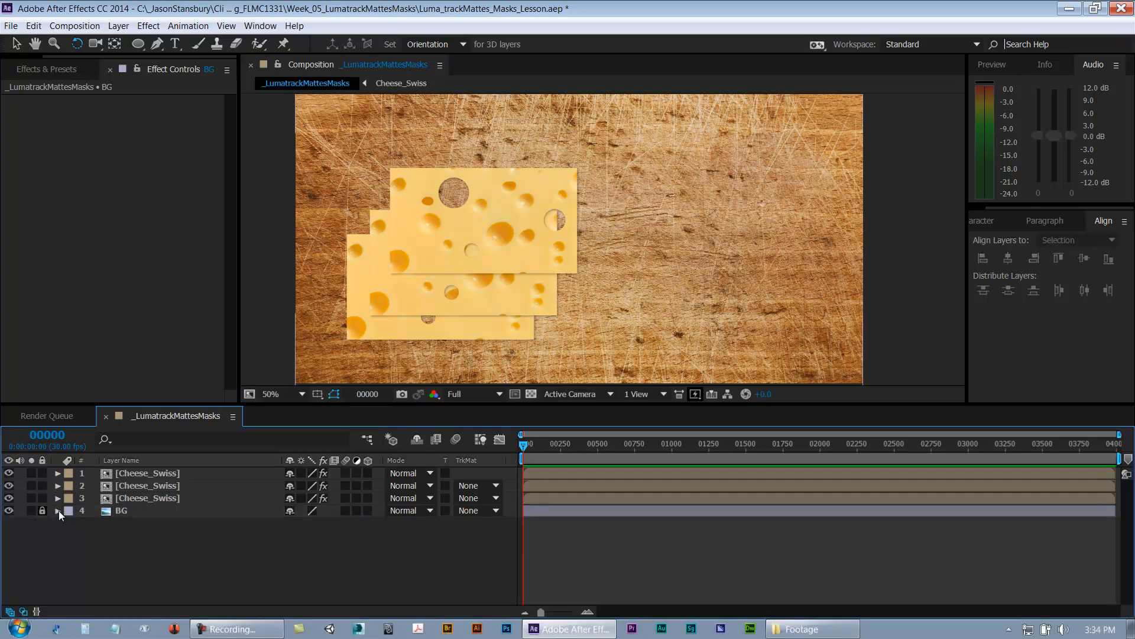
click(148, 498)
drag(509, 337, 510, 325)
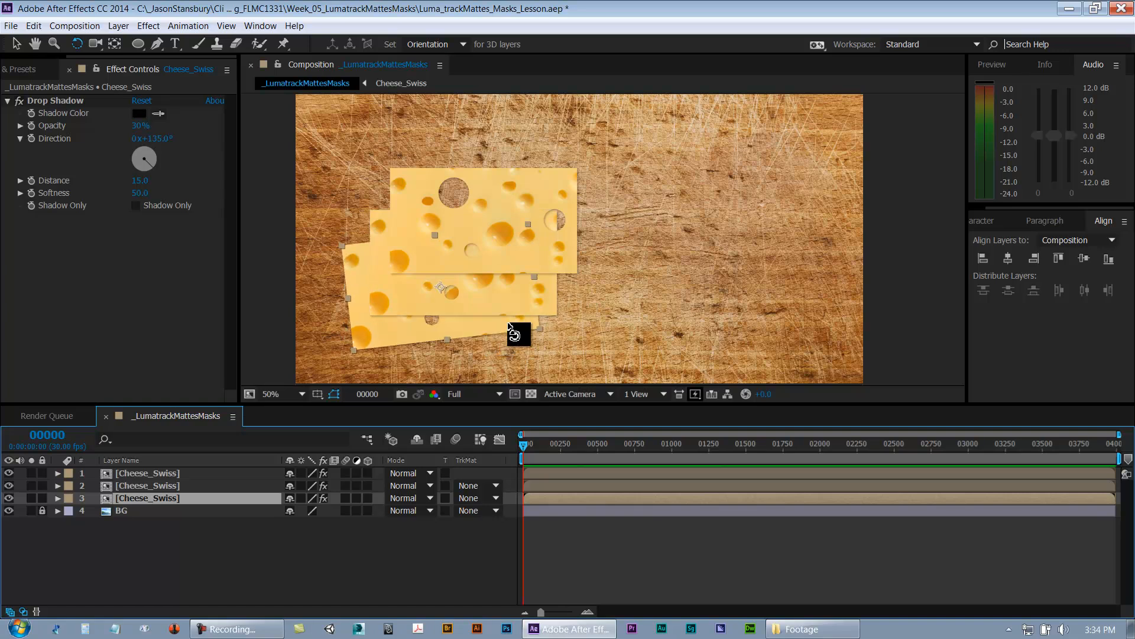
click(547, 299)
drag(548, 299, 579, 220)
Step: Rotate the middle and top cheese slices slightly so the stack looks scattered
key(period)
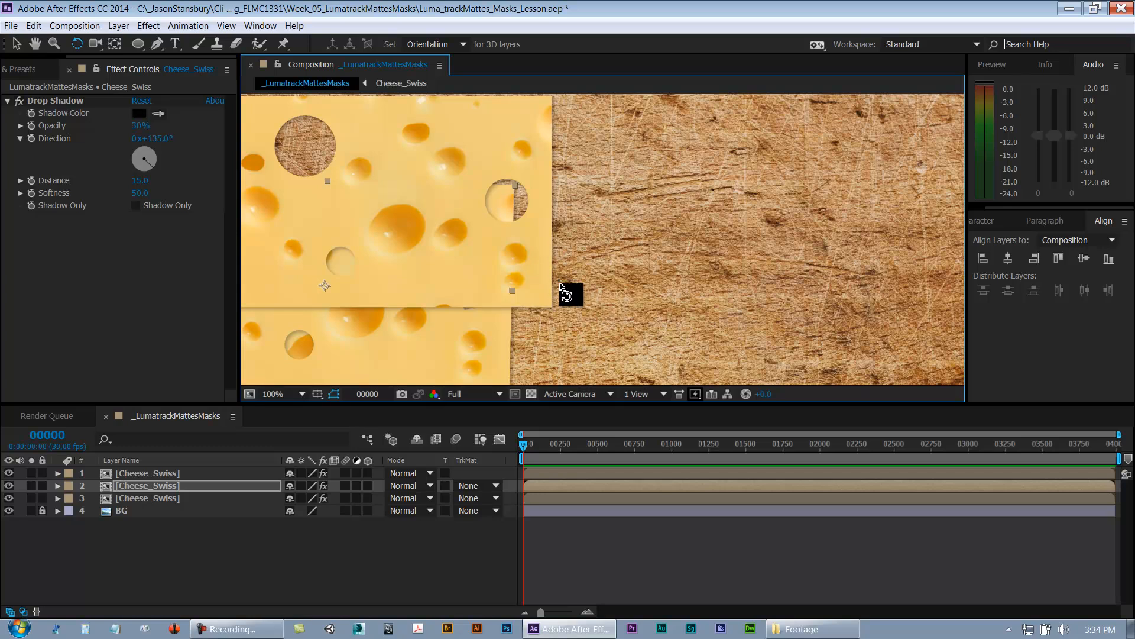
click(546, 251)
key(h)
drag(517, 278, 702, 228)
key(w)
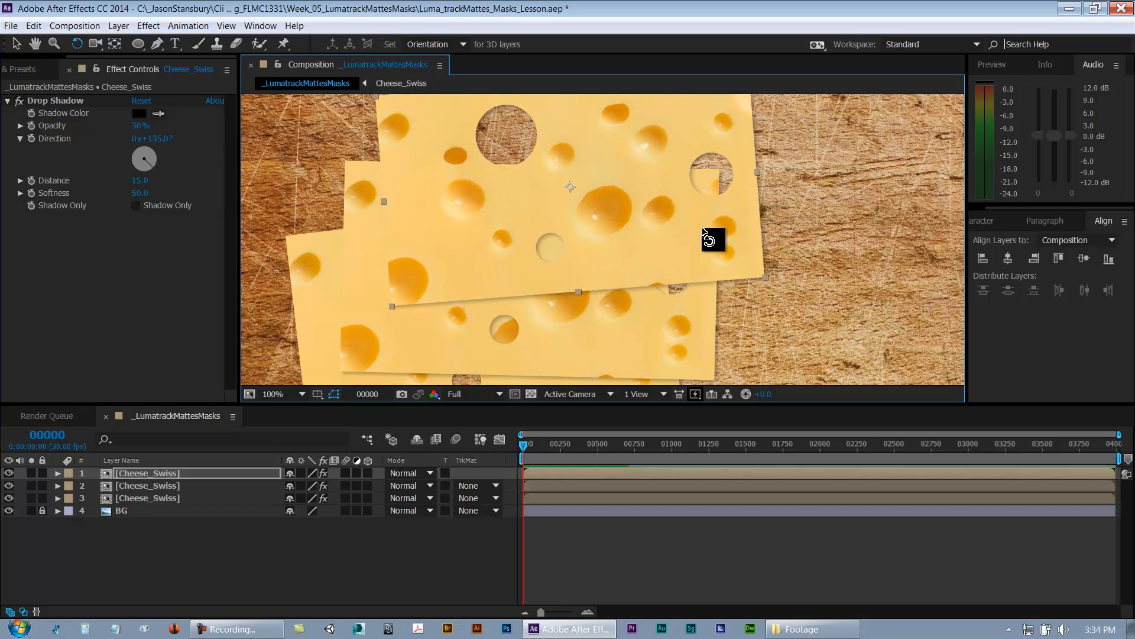
scroll(702, 232, down, 1)
key(h)
drag(660, 267, 610, 267)
Step: Deselect the layers and save the project
key(w)
click(445, 561)
key(v)
key(ctrl+s)
key(h)
drag(702, 236, 640, 272)
key(v)
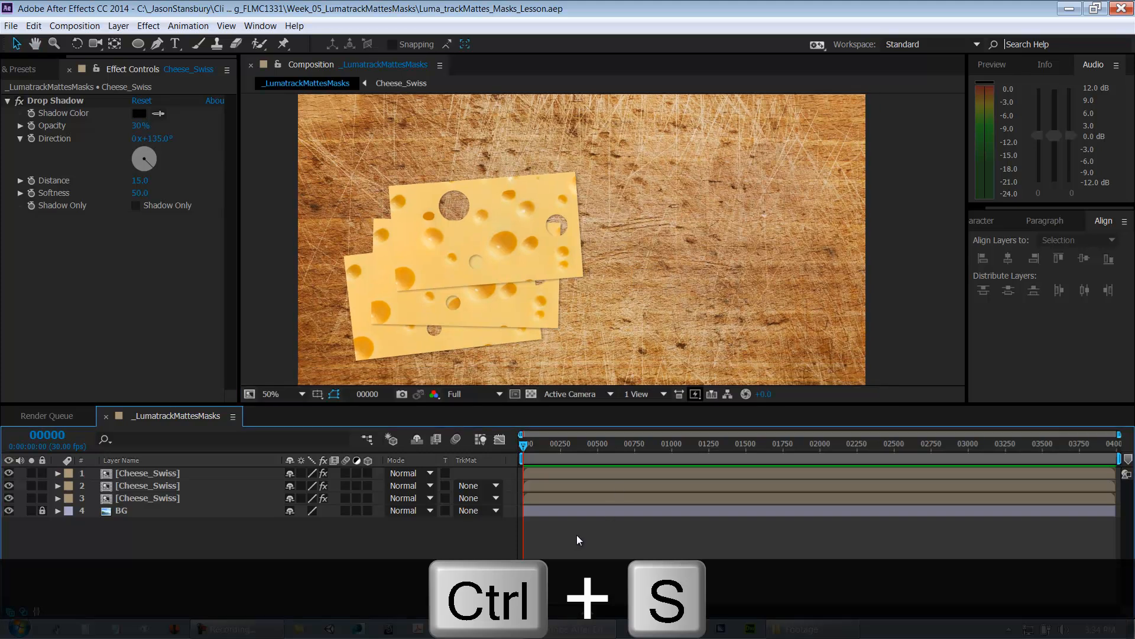
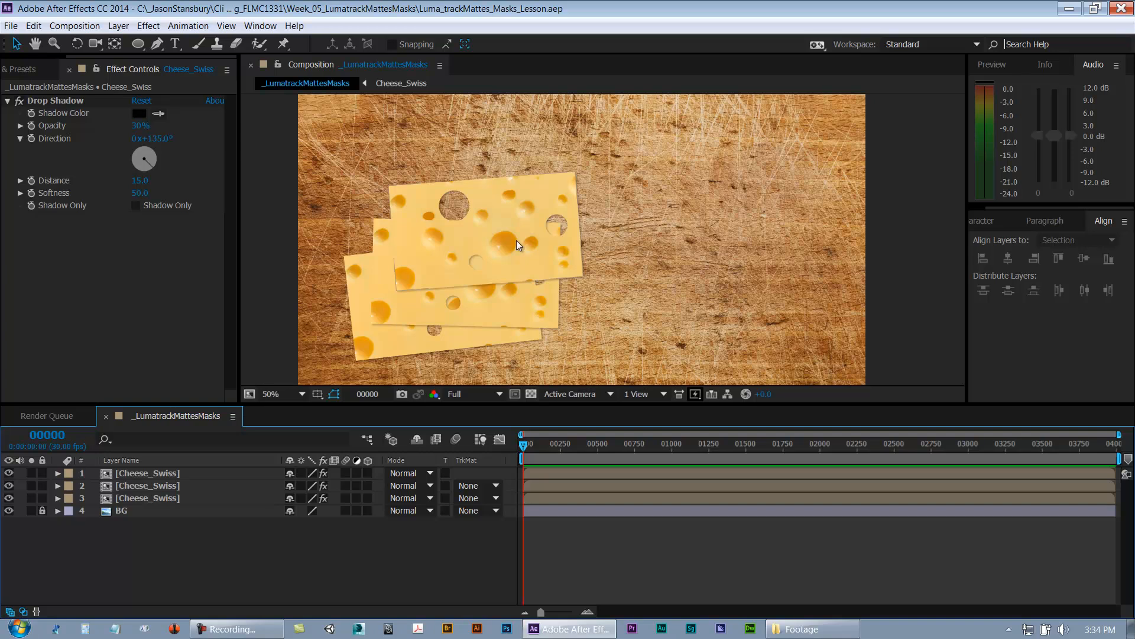
Step: Open the Cheese_Swiss precomp to review its alpha track matte setup, close it and save the project
double_click(137, 473)
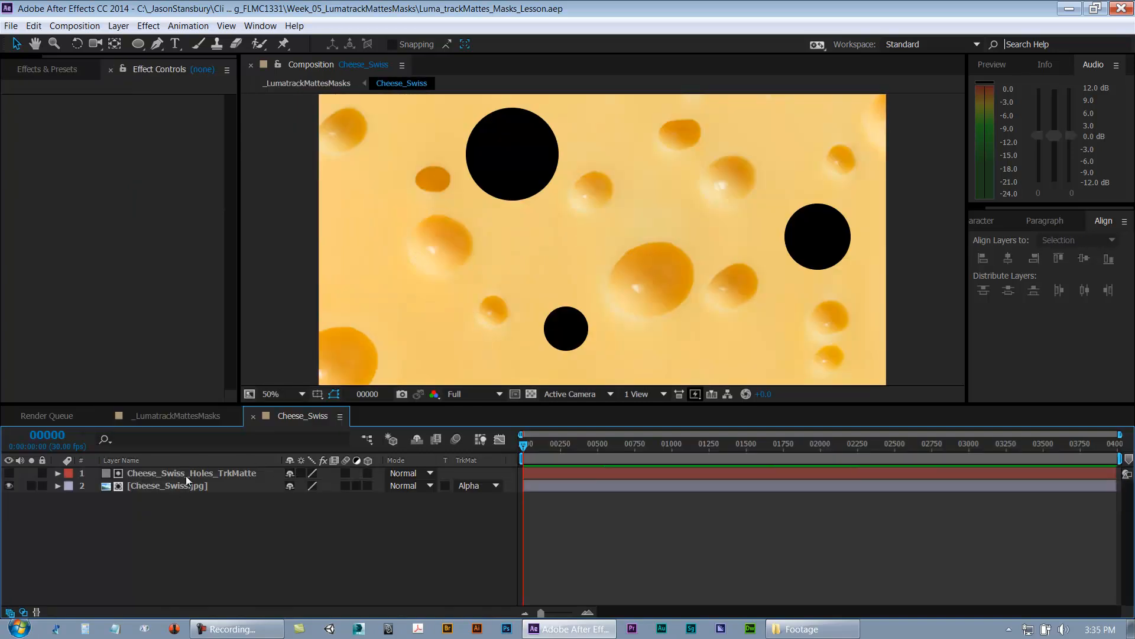
click(207, 489)
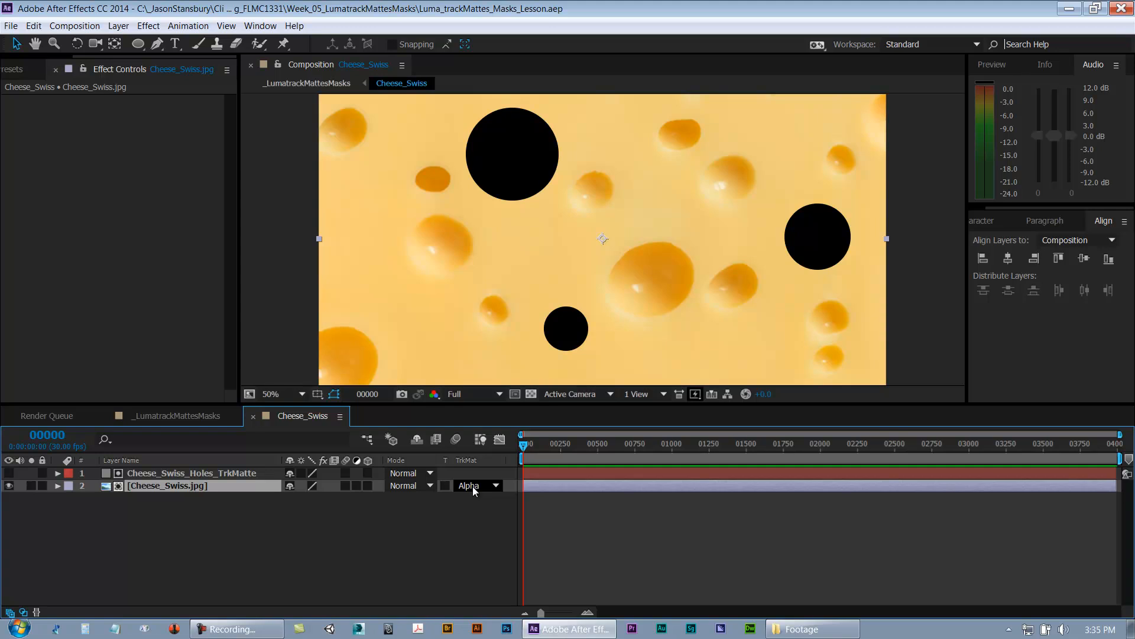
click(250, 553)
key(ctrl+w)
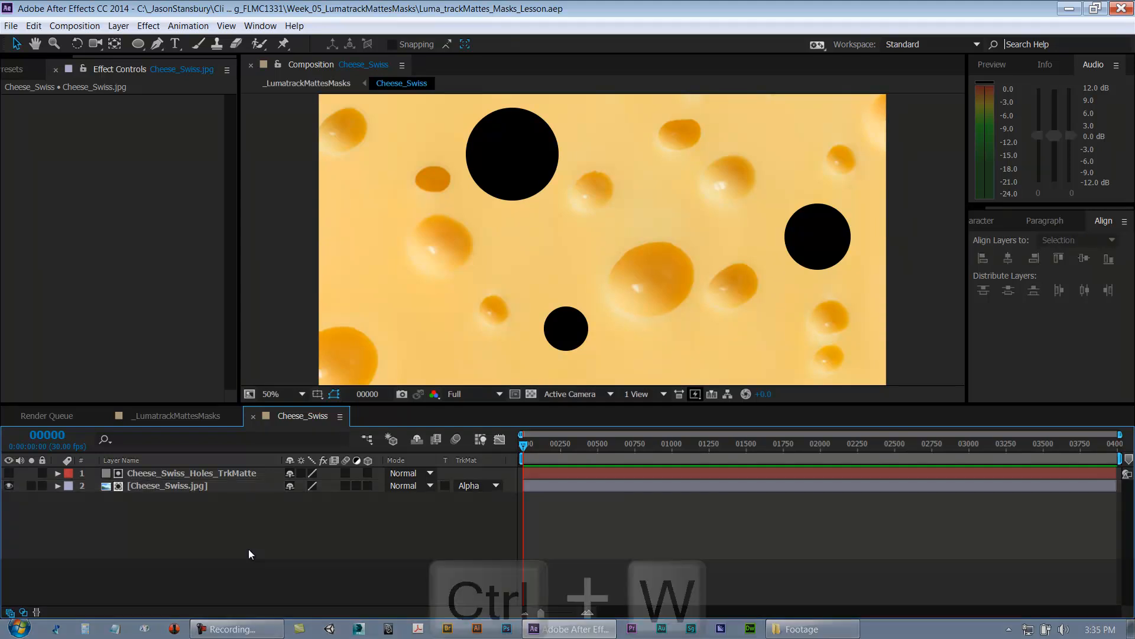
key(ctrl+s)
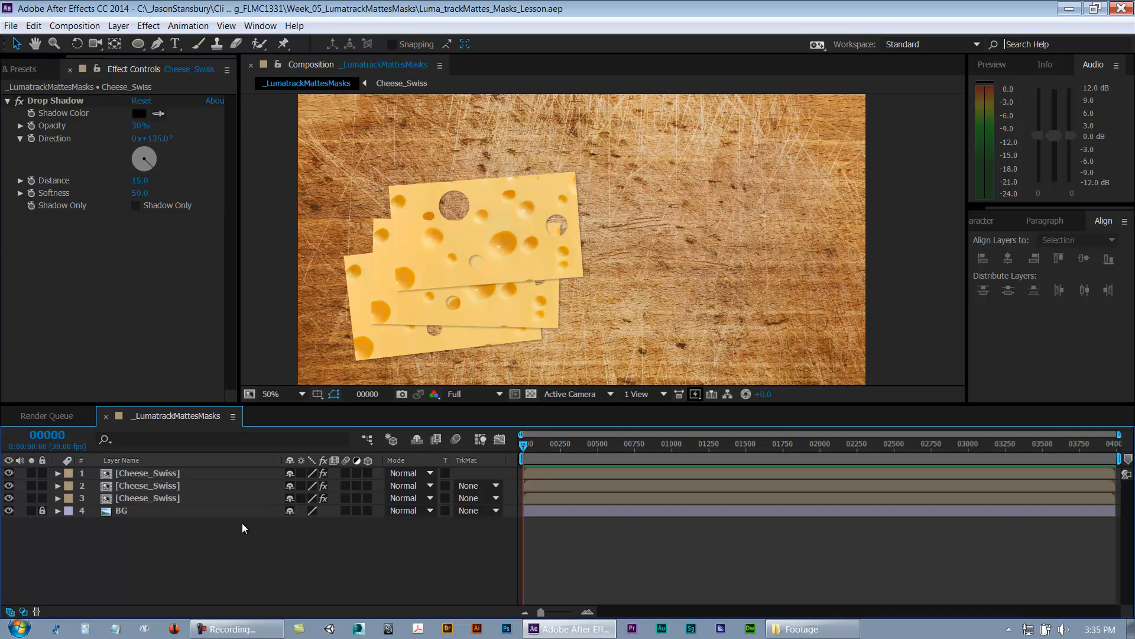
Step: Reopen the Cheese_Swiss precomp and review the track matte options for the cheese image layer
double_click(158, 473)
click(468, 485)
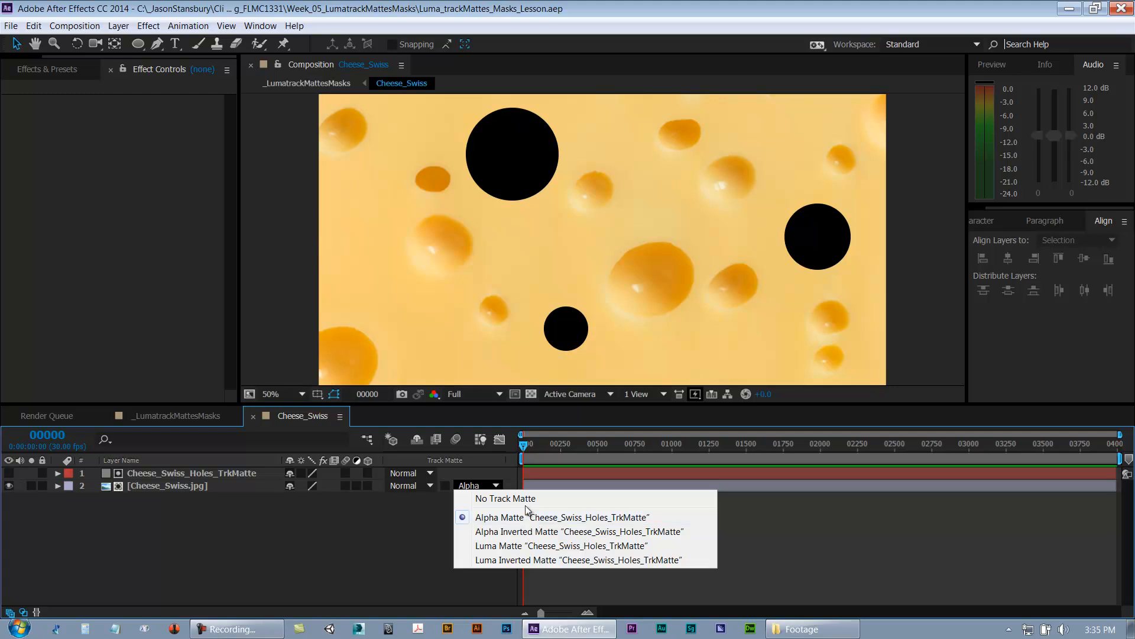
click(220, 534)
click(192, 479)
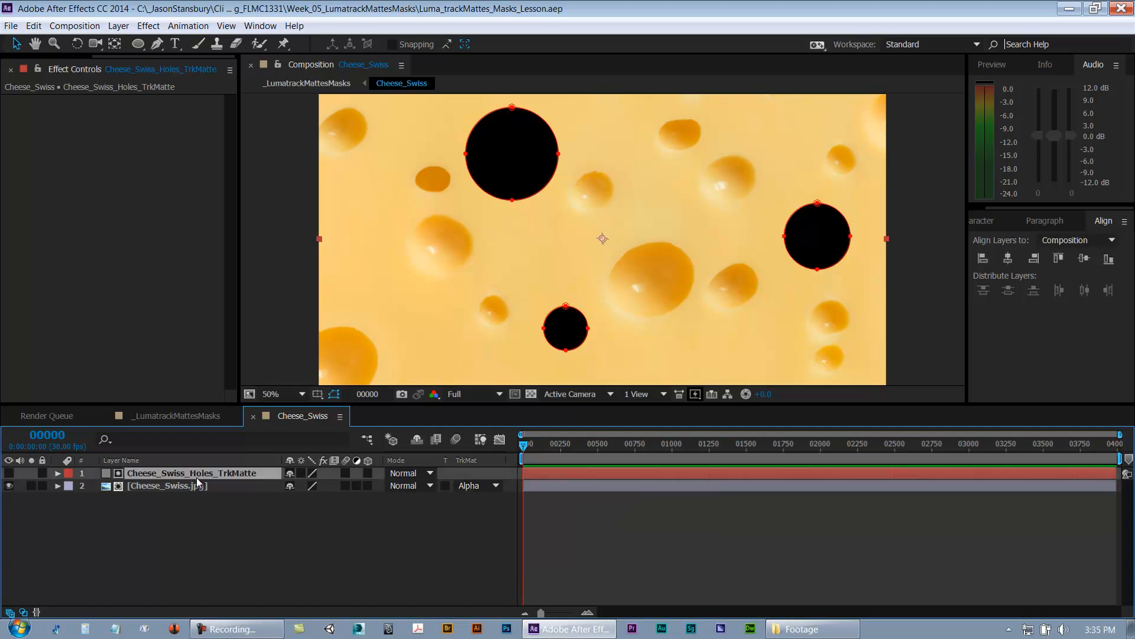
Step: Toggle the Cheese_Swiss_Holes_TrkMatte layer's visibility on and off to compare the result
click(8, 473)
click(8, 474)
click(9, 473)
click(9, 473)
click(8, 473)
click(8, 473)
Step: Review the track matte options again without changing them, and save the project
click(474, 484)
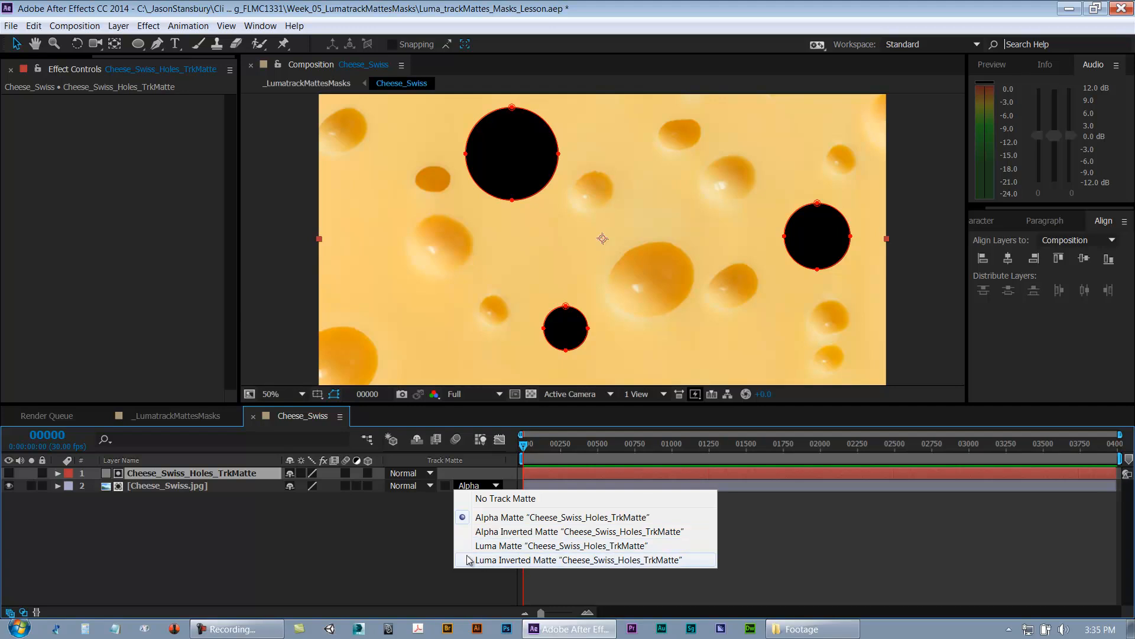
click(381, 543)
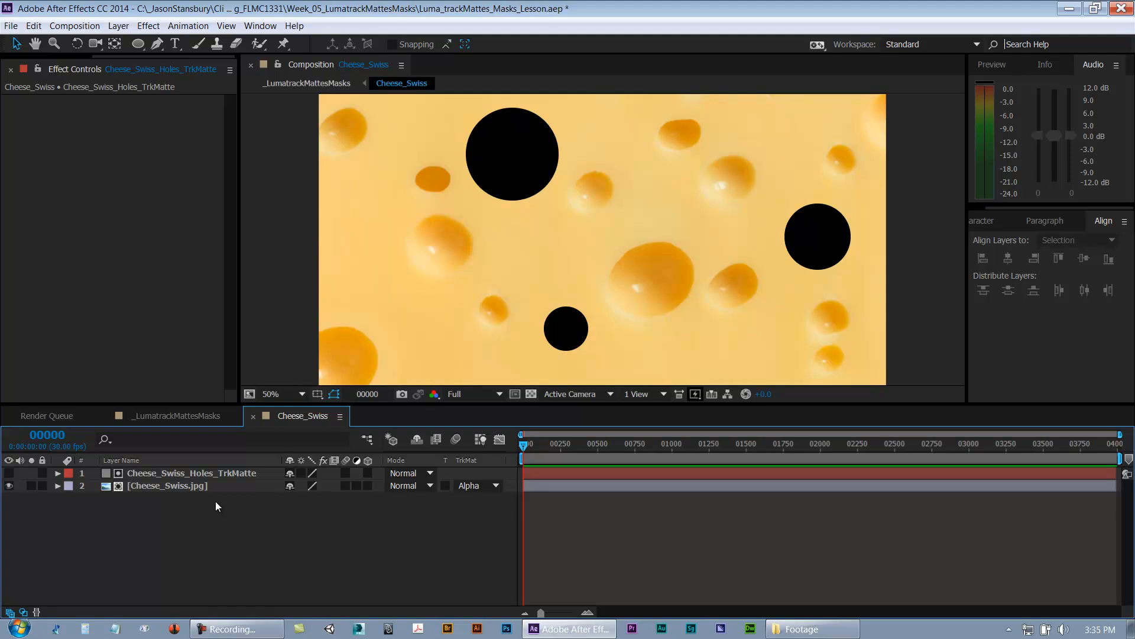
key(ctrl+s)
click(197, 491)
click(107, 556)
key(ctrl+s)
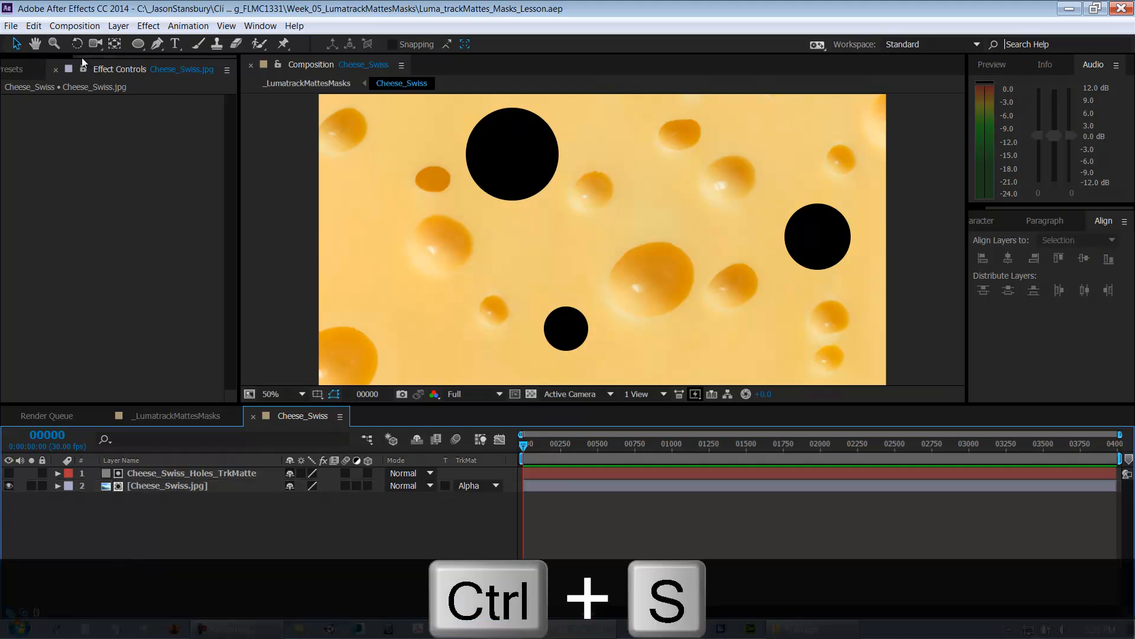
Step: Import Cracker_BW.jpg and Cracker_Texture.jpg into the project's Footage folder
drag(81, 58, 15, 58)
click(17, 66)
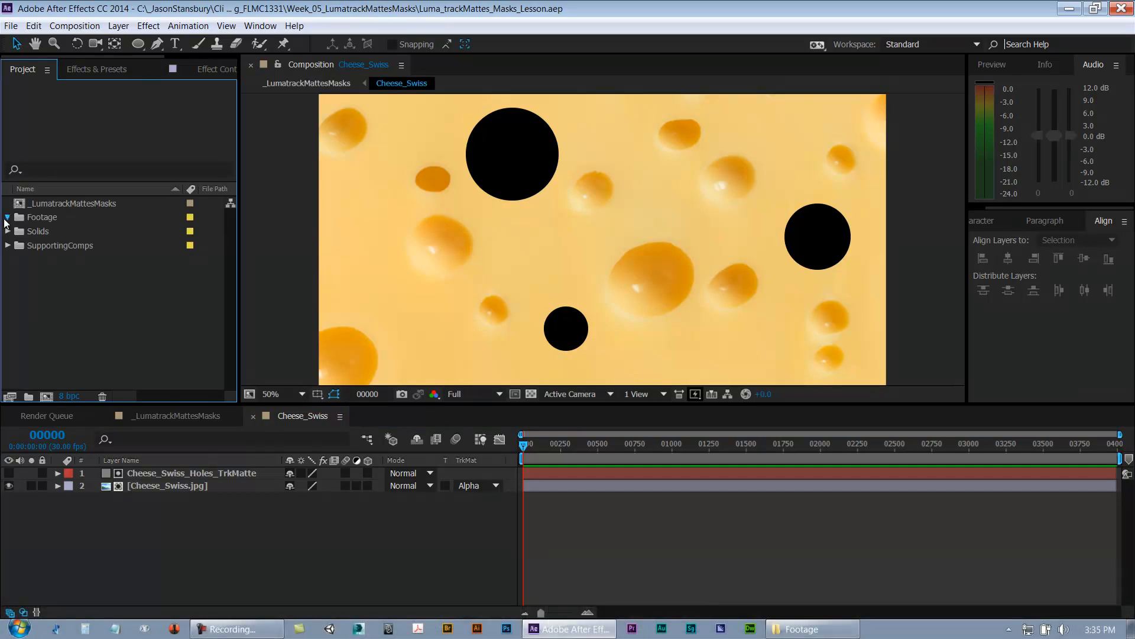
double_click(43, 217)
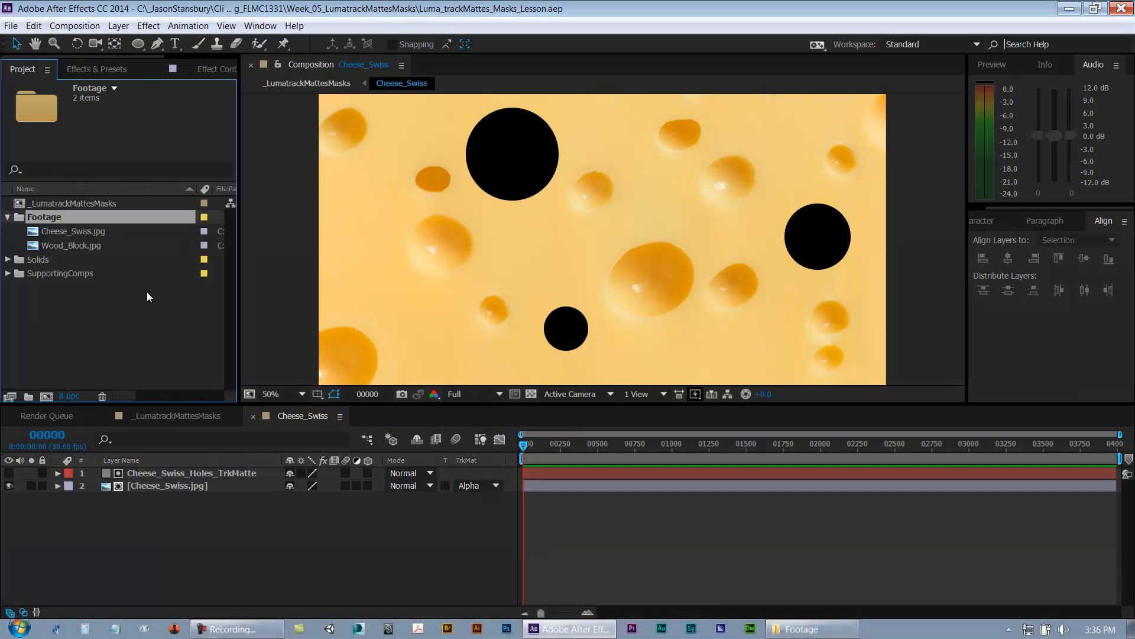
key(ctrl+i)
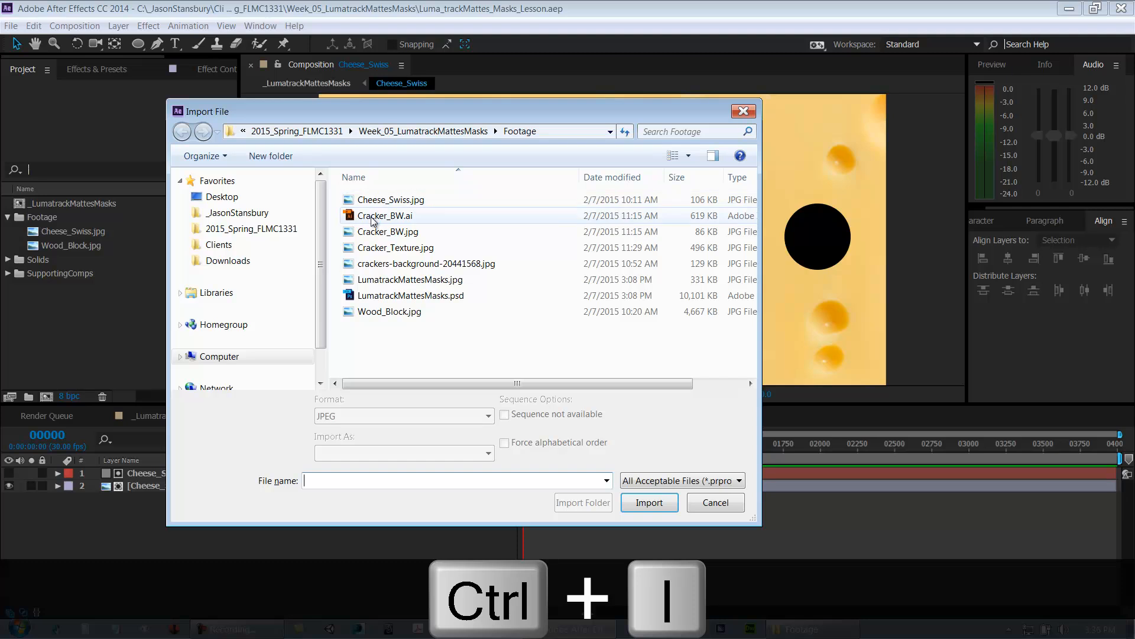
click(376, 232)
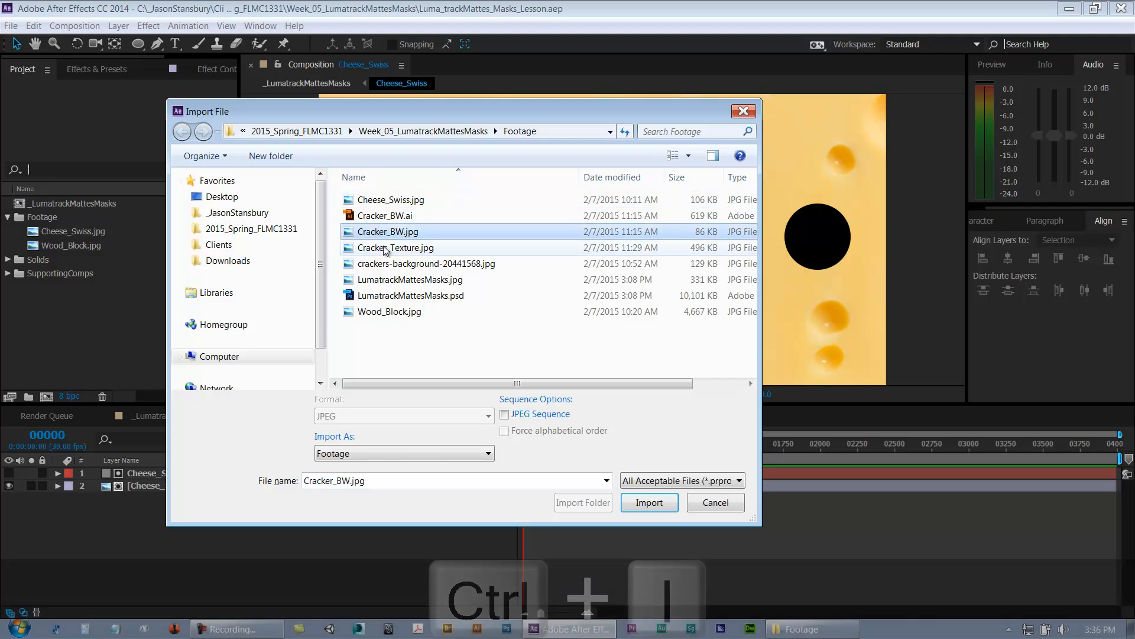
ctrl+click(388, 248)
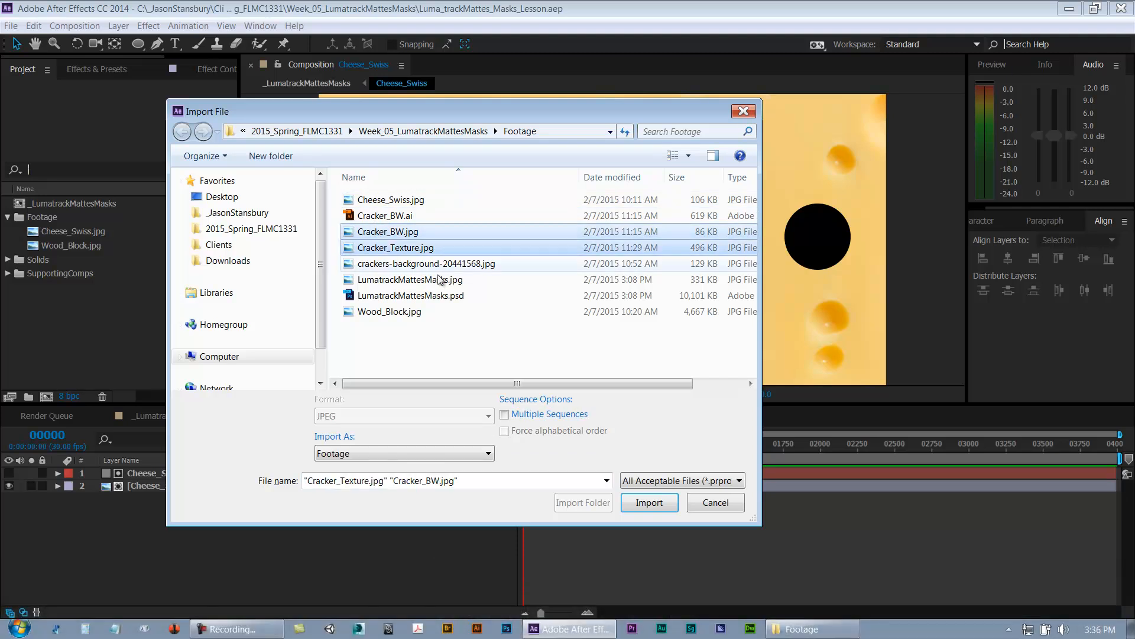
click(654, 506)
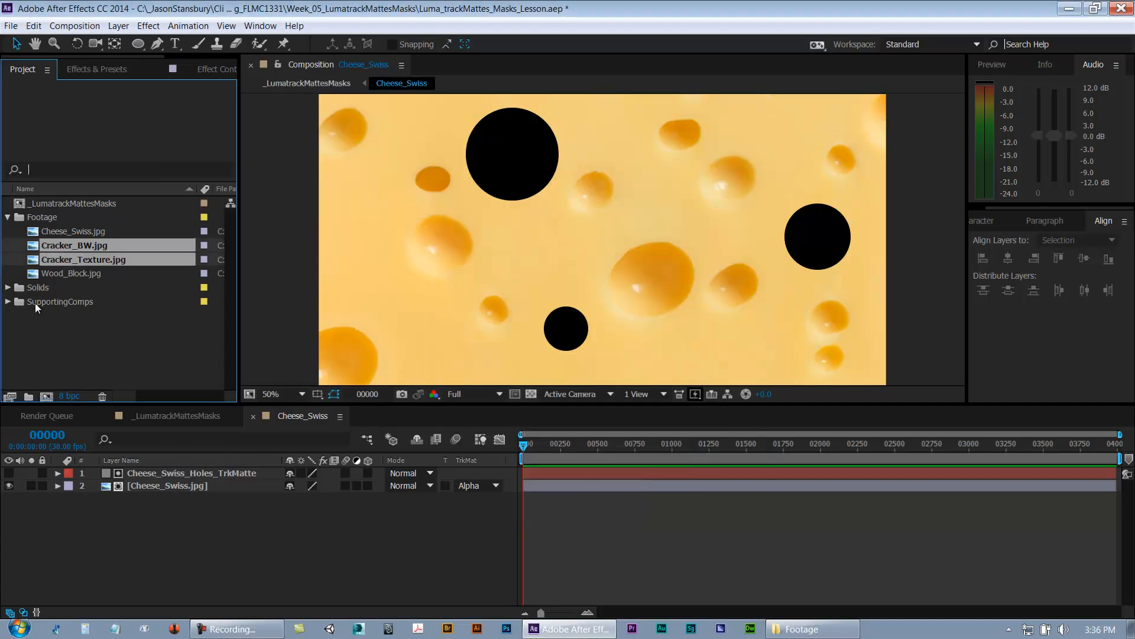
Step: Preview the Cracker_BW.jpg footage in the viewer and enlarge the viewer panel
click(51, 247)
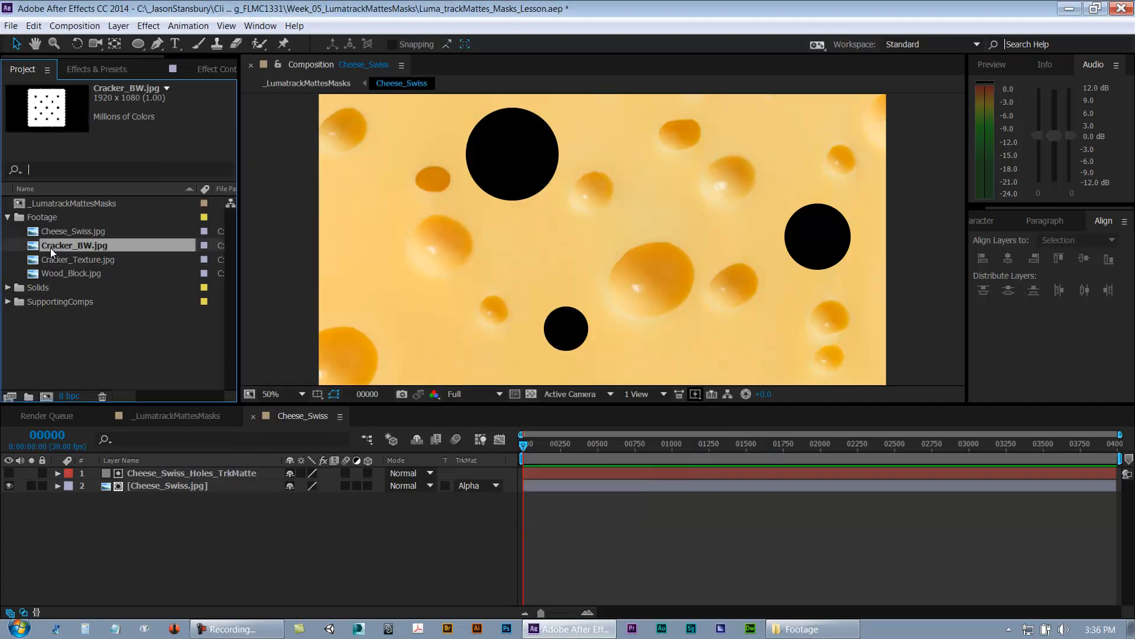
double_click(36, 250)
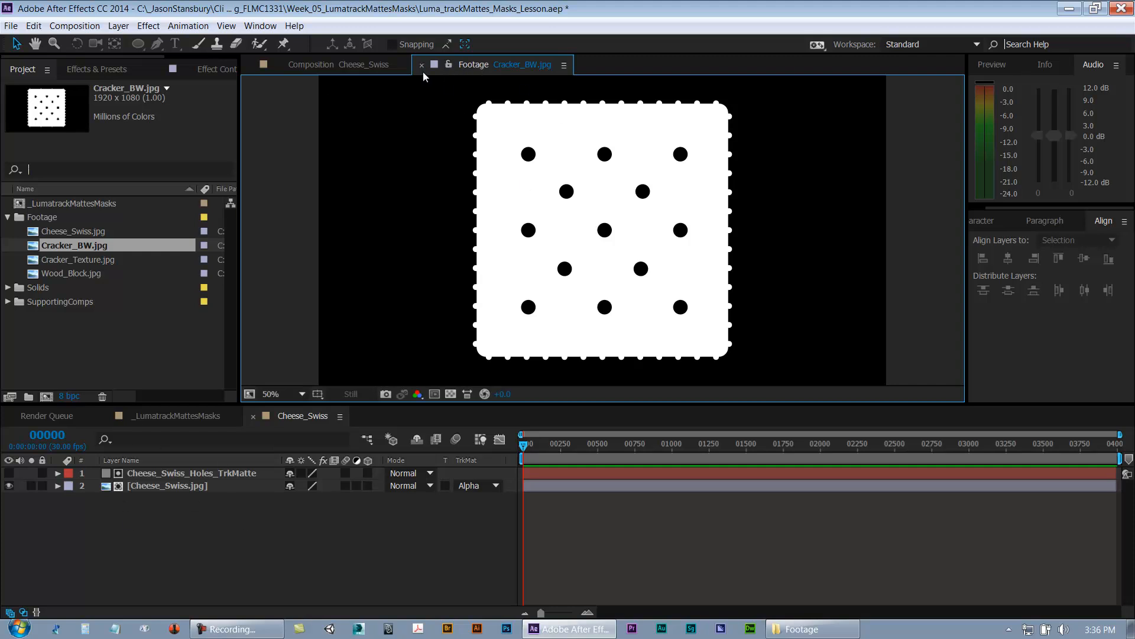
key(h)
key(v)
drag(441, 406, 440, 438)
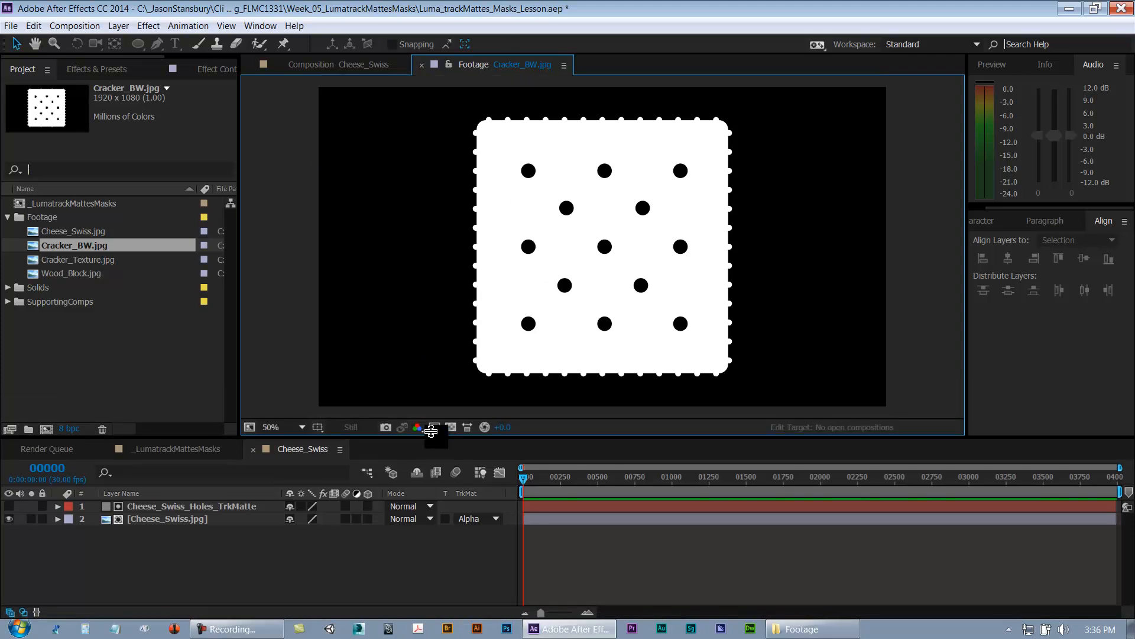
key(space)
drag(607, 253, 607, 258)
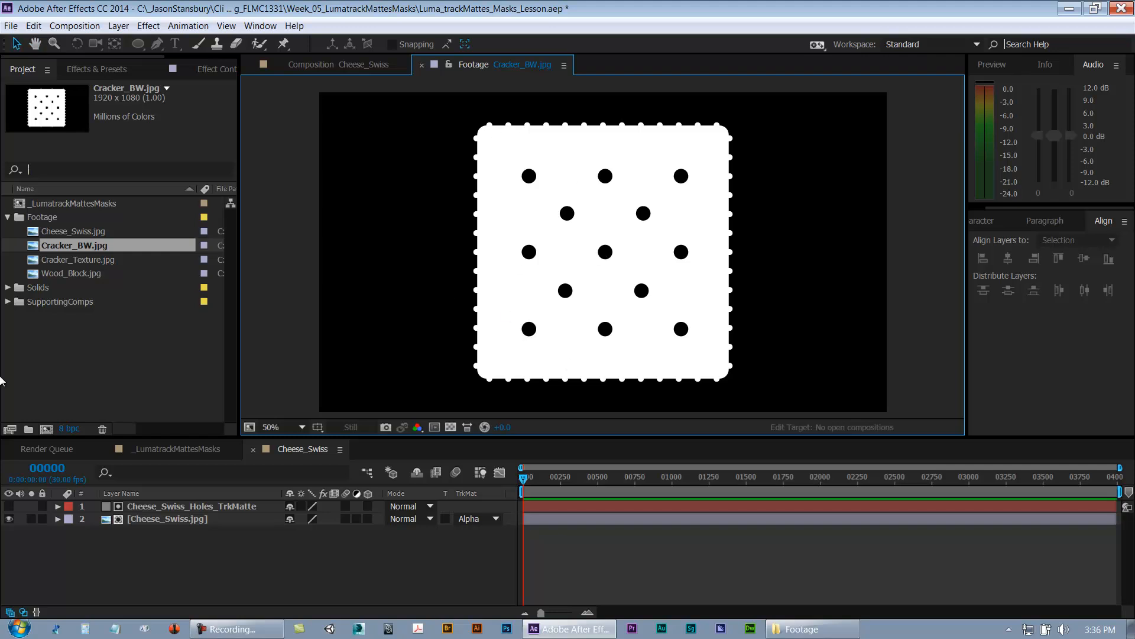
Step: Preview the Cracker_Texture.jpg footage, close the footage viewers and save the project
double_click(35, 263)
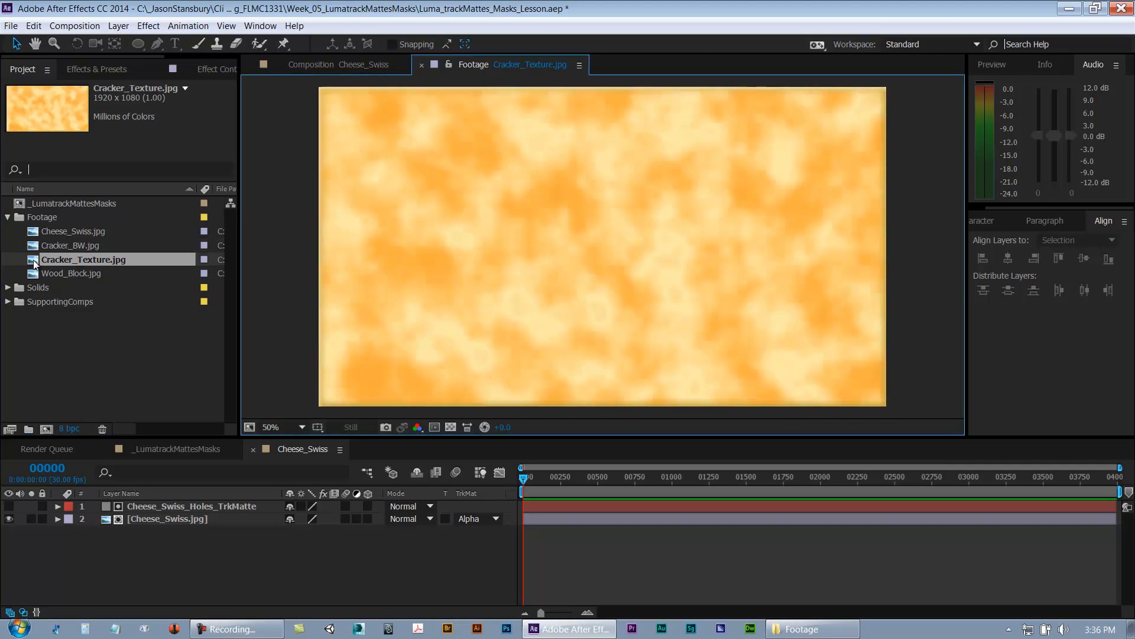
key(comma)
key(period)
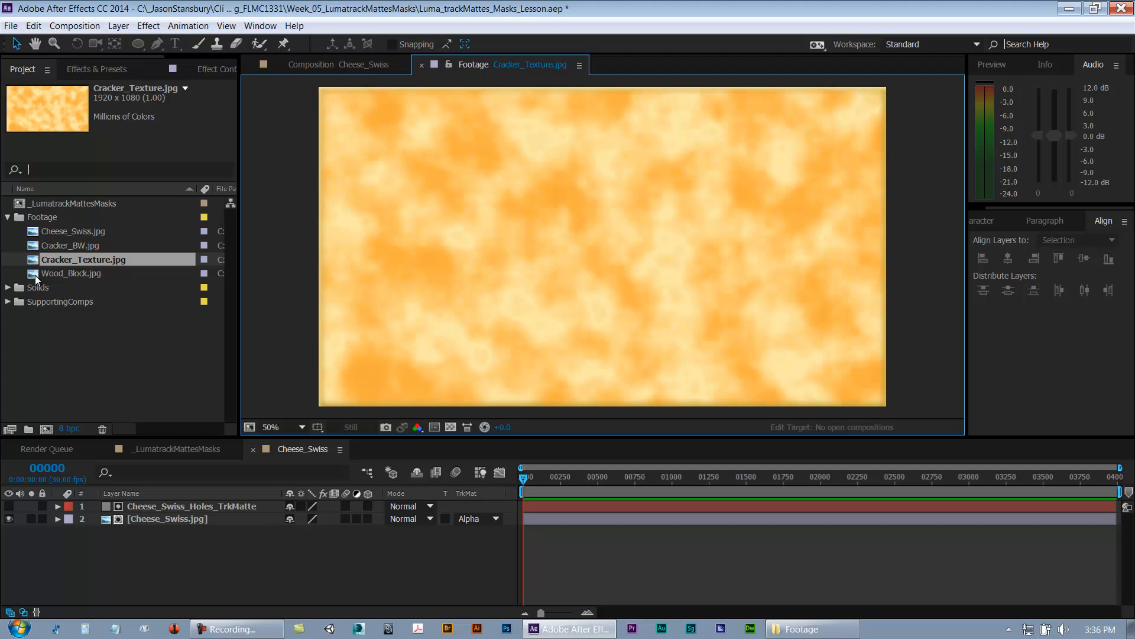
key(ctrl+w)
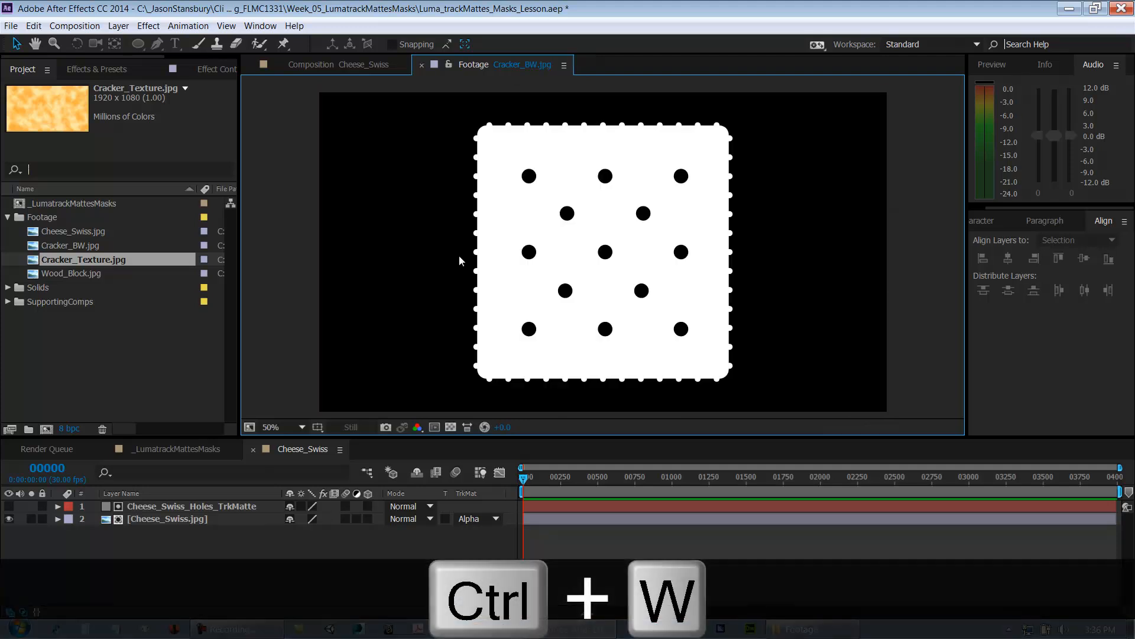
double_click(46, 262)
key(ctrl+w)
key(ctrl+w)
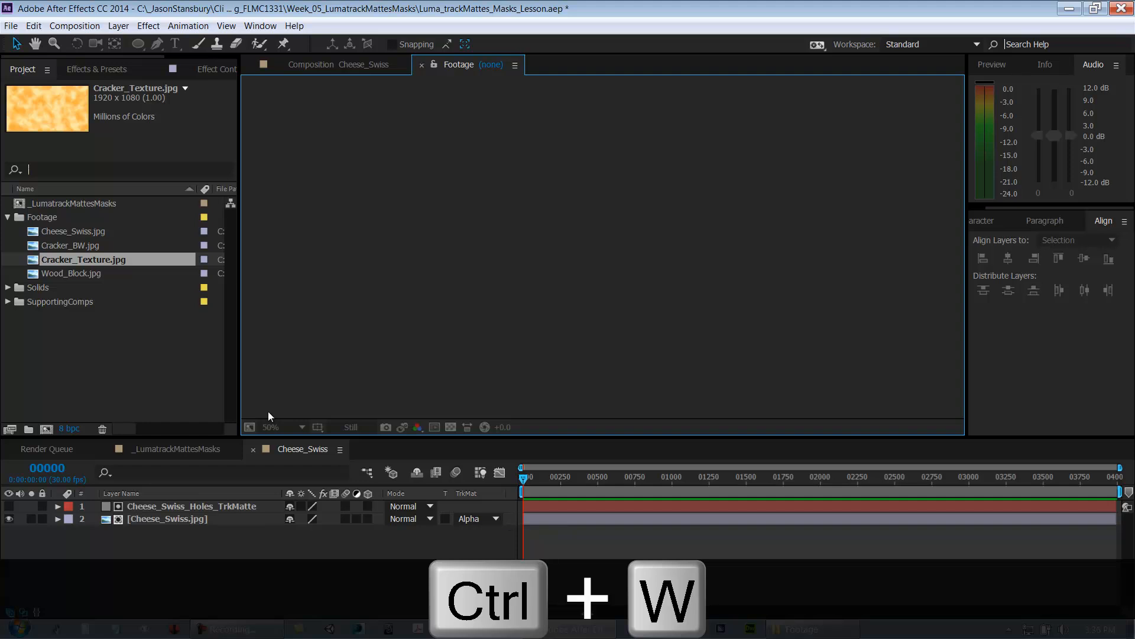
click(121, 373)
key(ctrl+s)
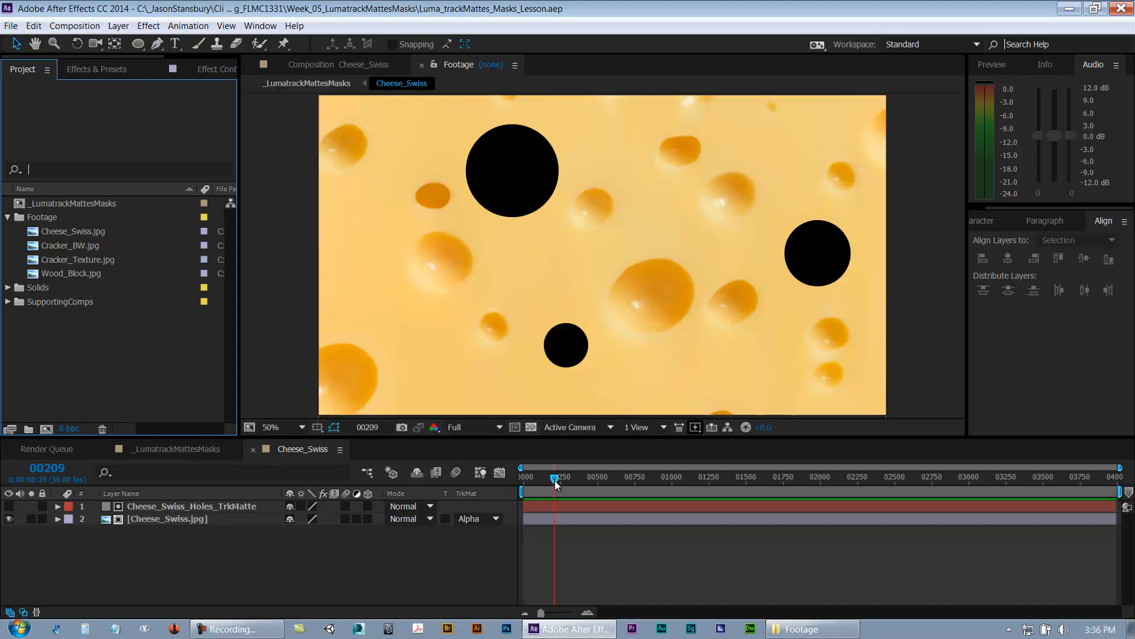
Step: Close the Cheese_Swiss composition tab and save the project
key(ctrl+w)
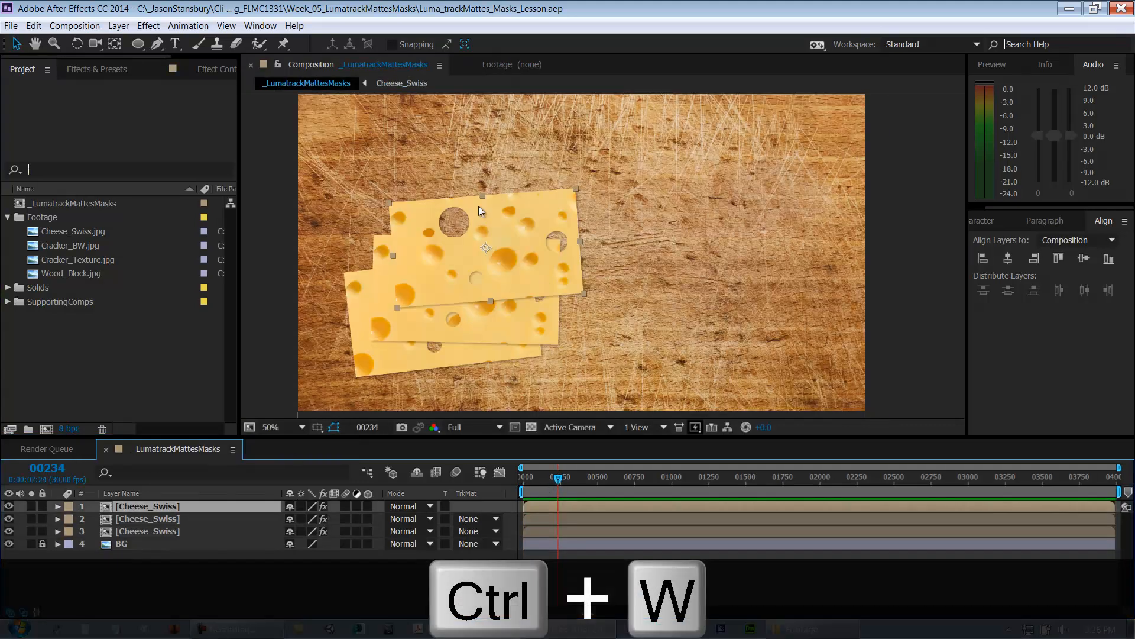
click(560, 577)
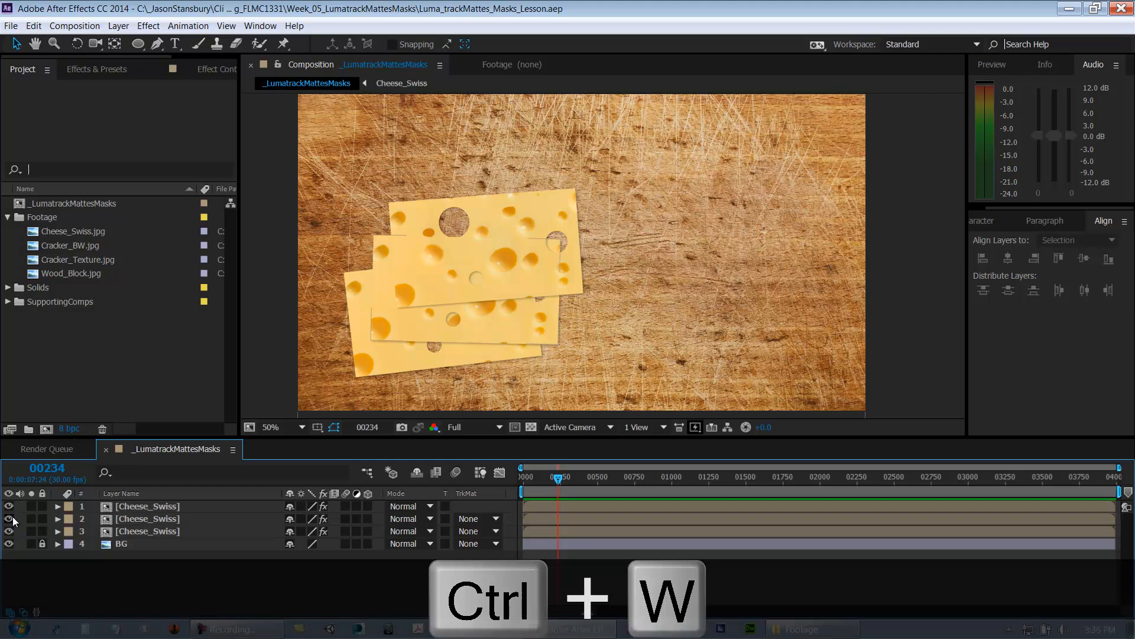
drag(8, 509, 9, 560)
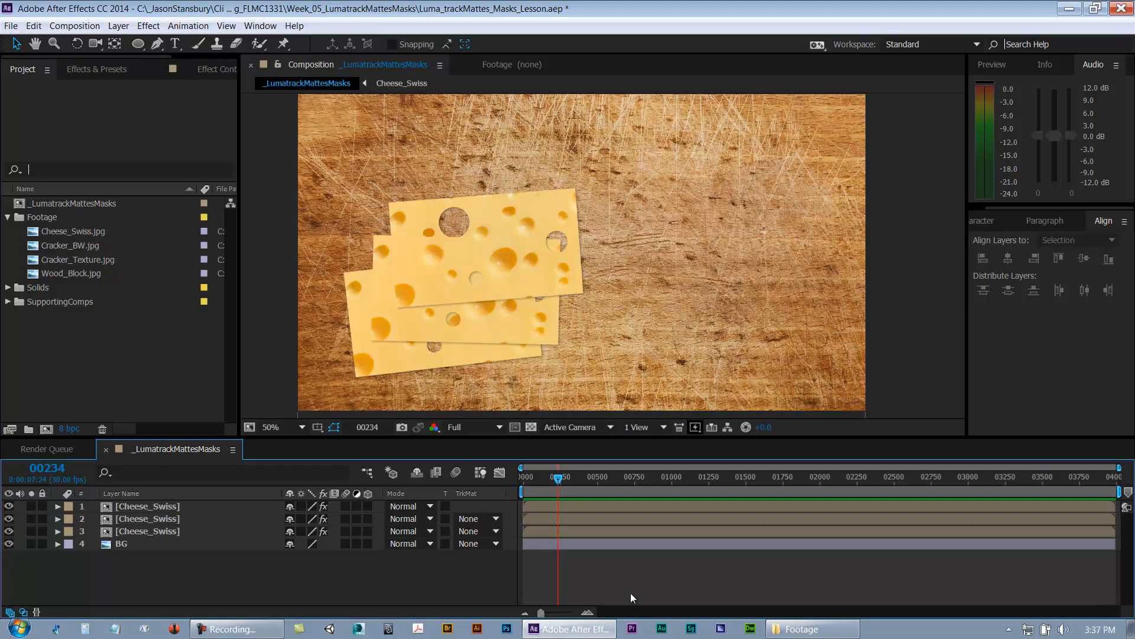
key(ctrl+s)
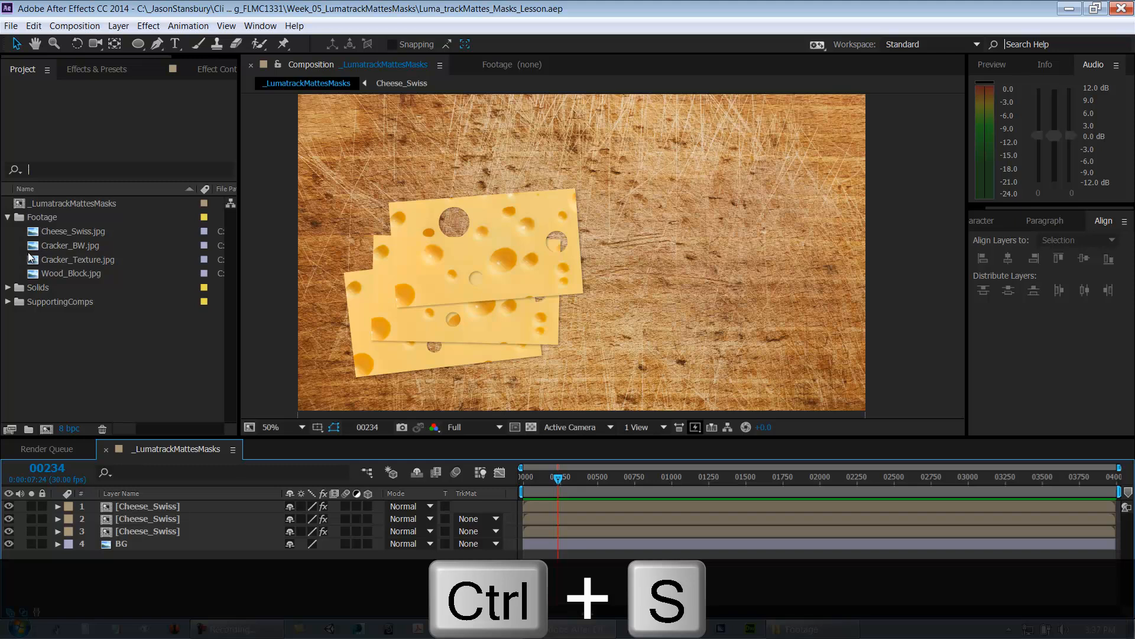
Step: Add Cracker_Texture.jpg to the main _LumatrackMattesMasks composition as the top layer
click(73, 235)
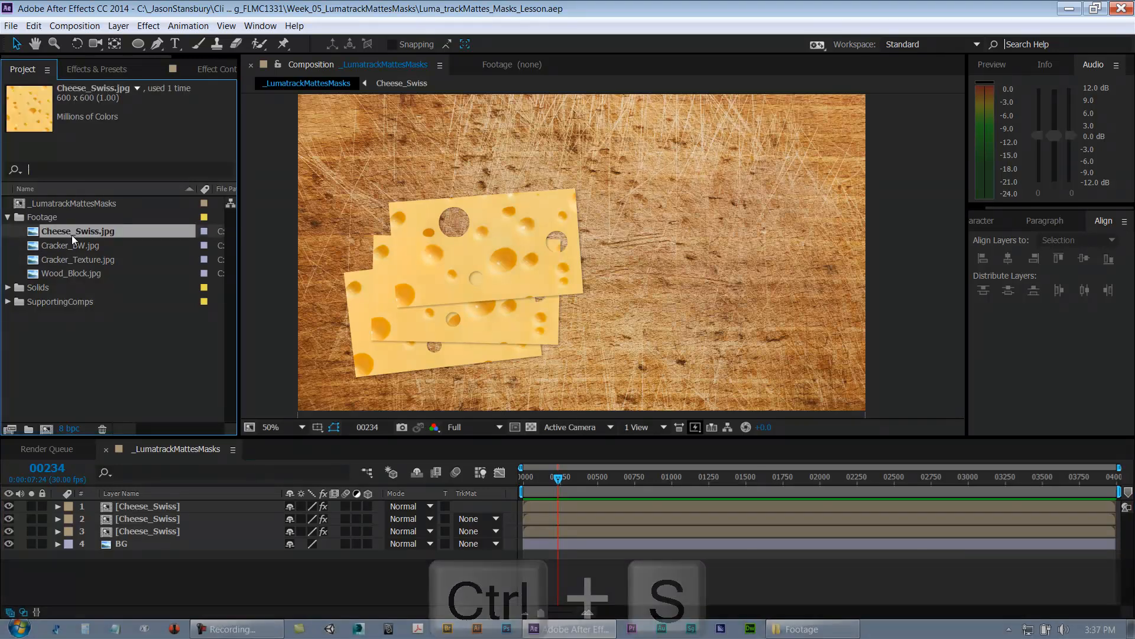
click(70, 247)
click(69, 257)
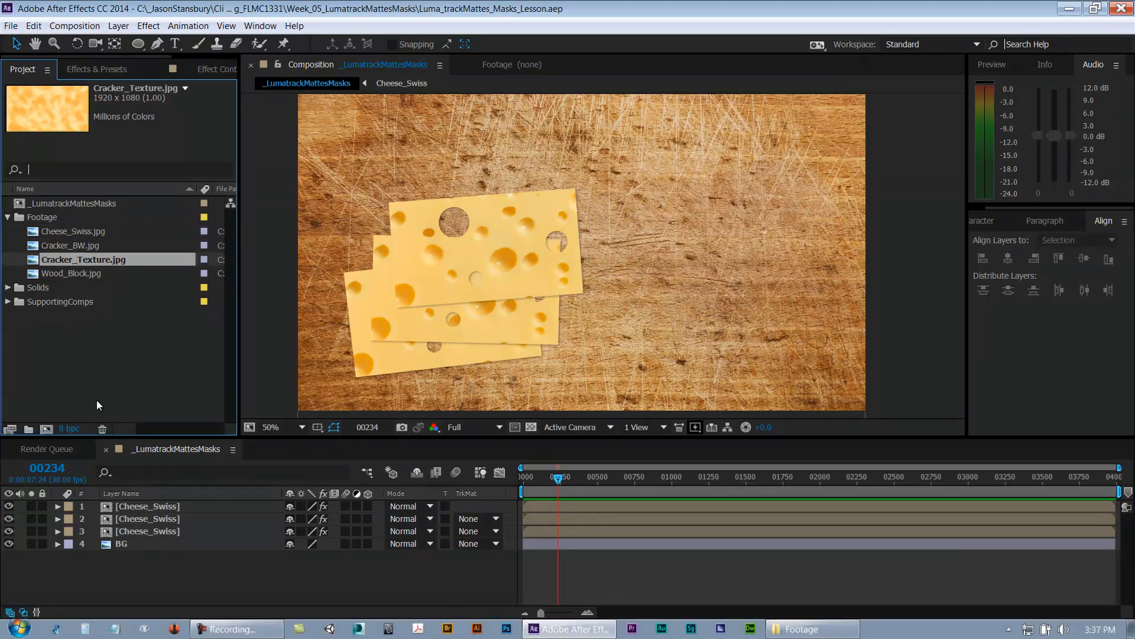
drag(108, 496, 113, 504)
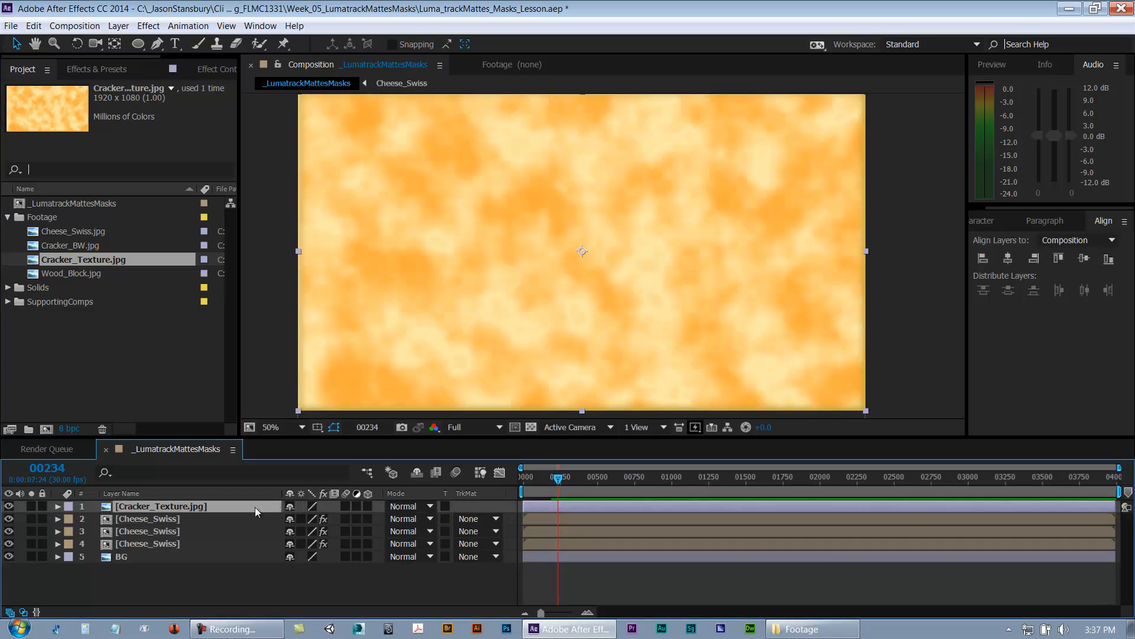
Step: Toggle the Cracker_Texture layer's visibility on and off to compare with the cheese below
click(8, 507)
click(8, 507)
click(9, 507)
click(8, 507)
click(8, 507)
click(8, 507)
click(8, 507)
Step: Add Cracker_BW.jpg to the _LumatrackMattesMasks composition as the top layer
click(69, 244)
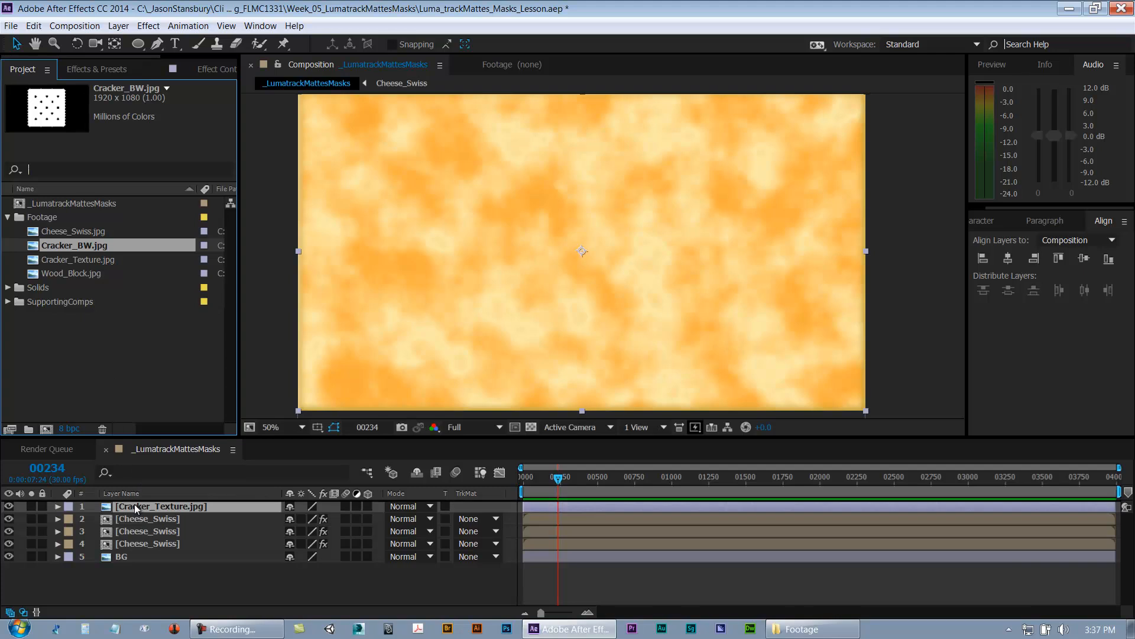
key(ctrl+slash)
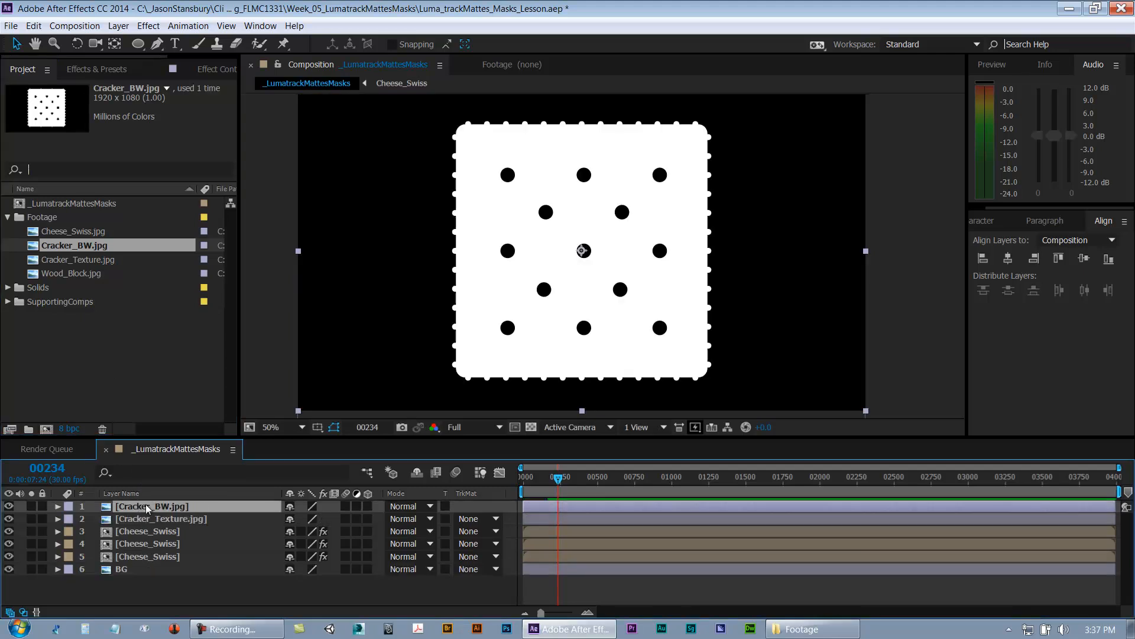
Step: Give the Cracker_BW and Cracker_Texture layers the Red label colour
click(151, 523)
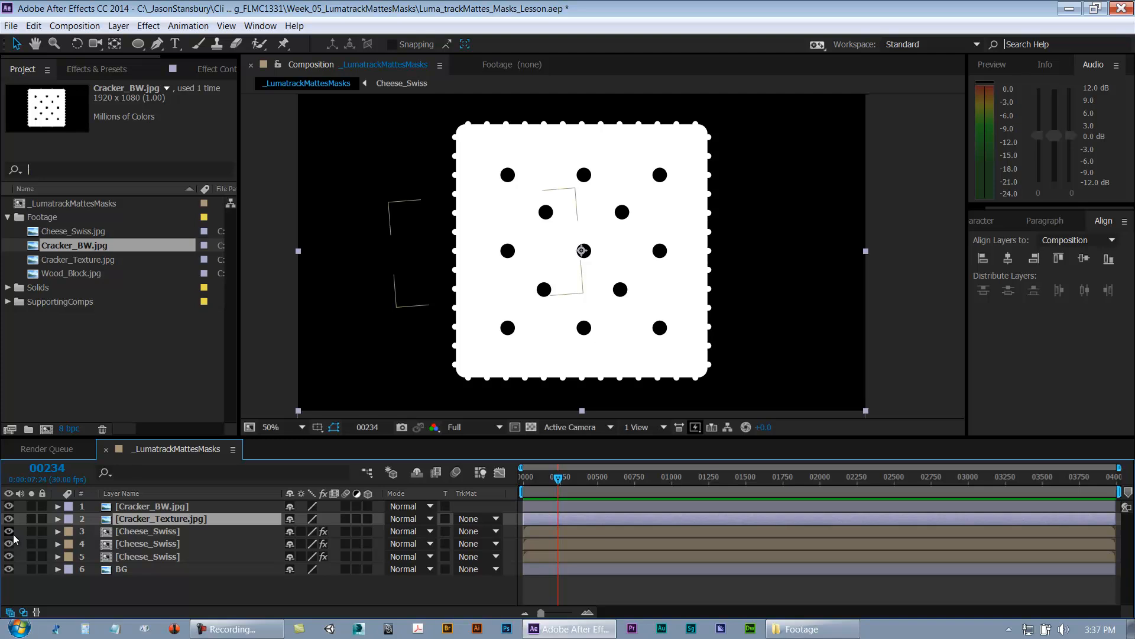
click(126, 530)
click(133, 509)
shift+click(133, 520)
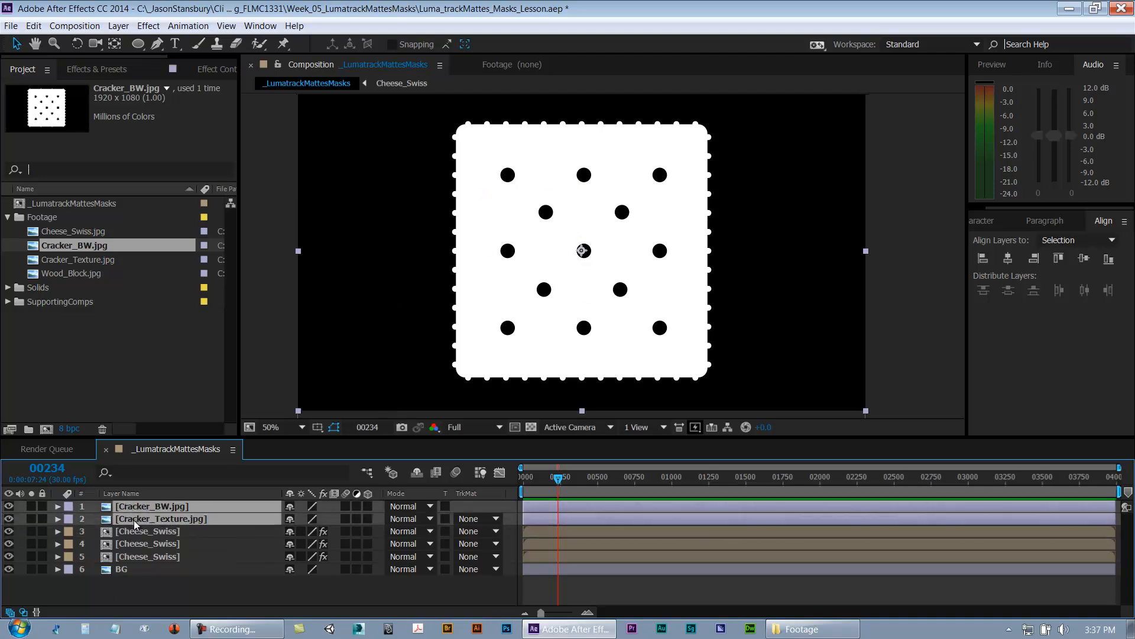
click(67, 505)
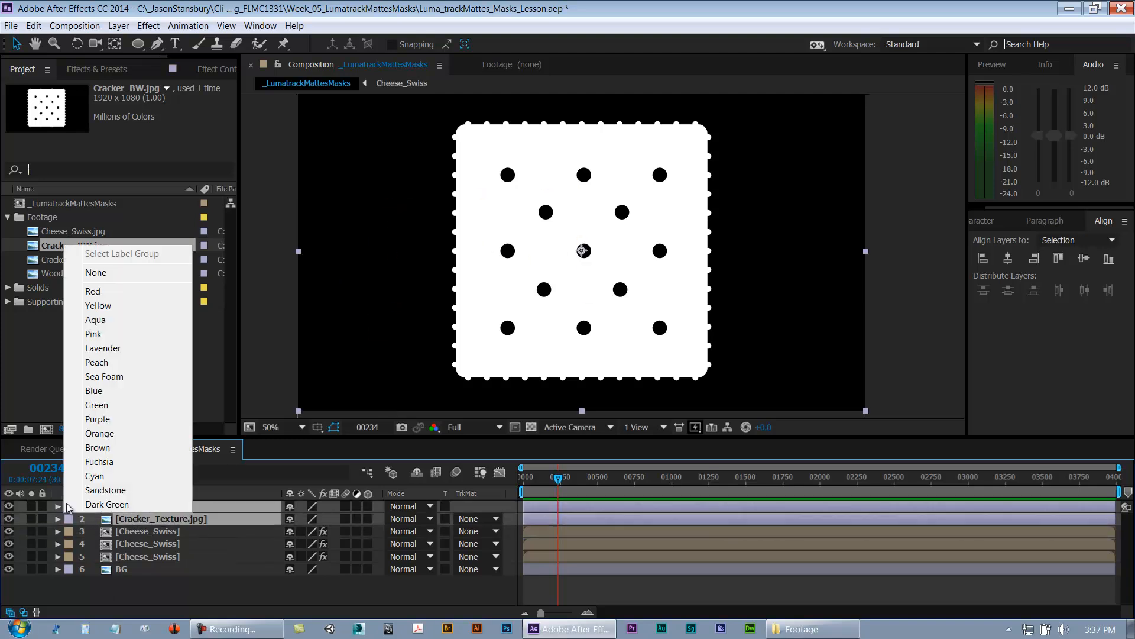
click(93, 291)
Step: Give the three Cheese_Swiss layers and the BG layer one shared label colour
click(145, 531)
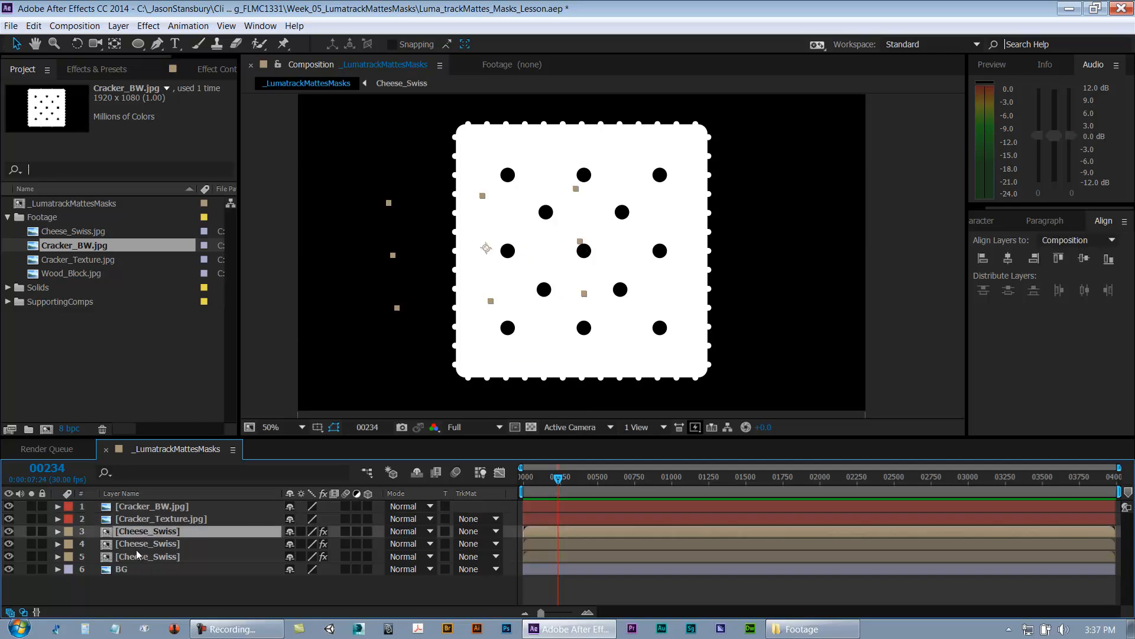
shift+click(122, 569)
click(70, 537)
click(113, 524)
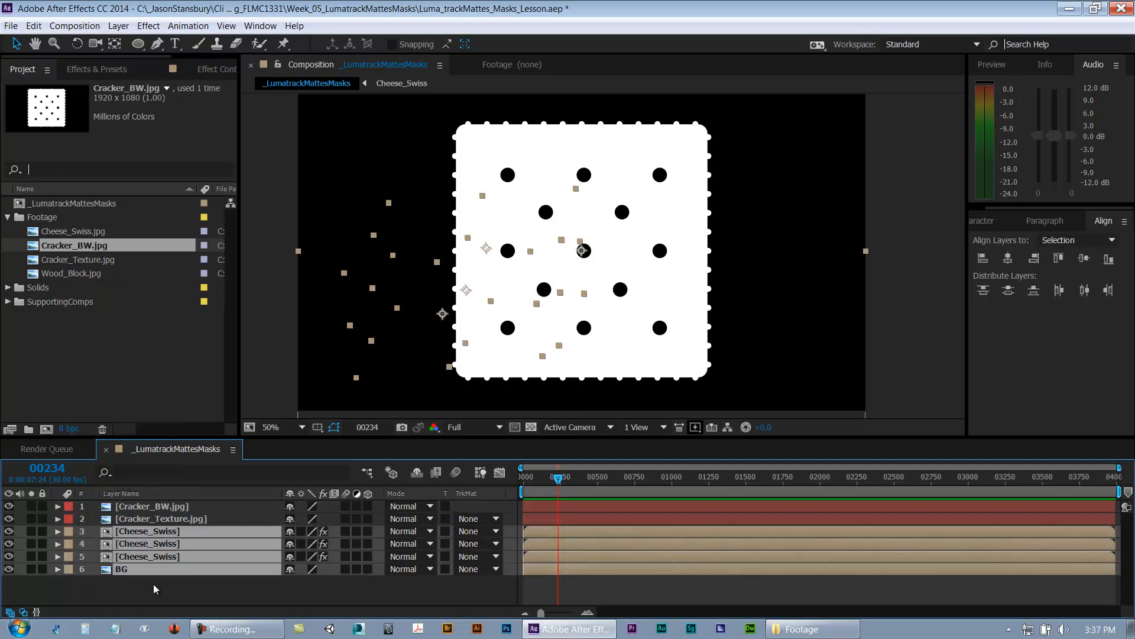
Step: Toggle the visibility of the Cracker_BW and Cracker_Texture layers to compare them with the scene below
click(159, 588)
click(141, 510)
shift+click(142, 518)
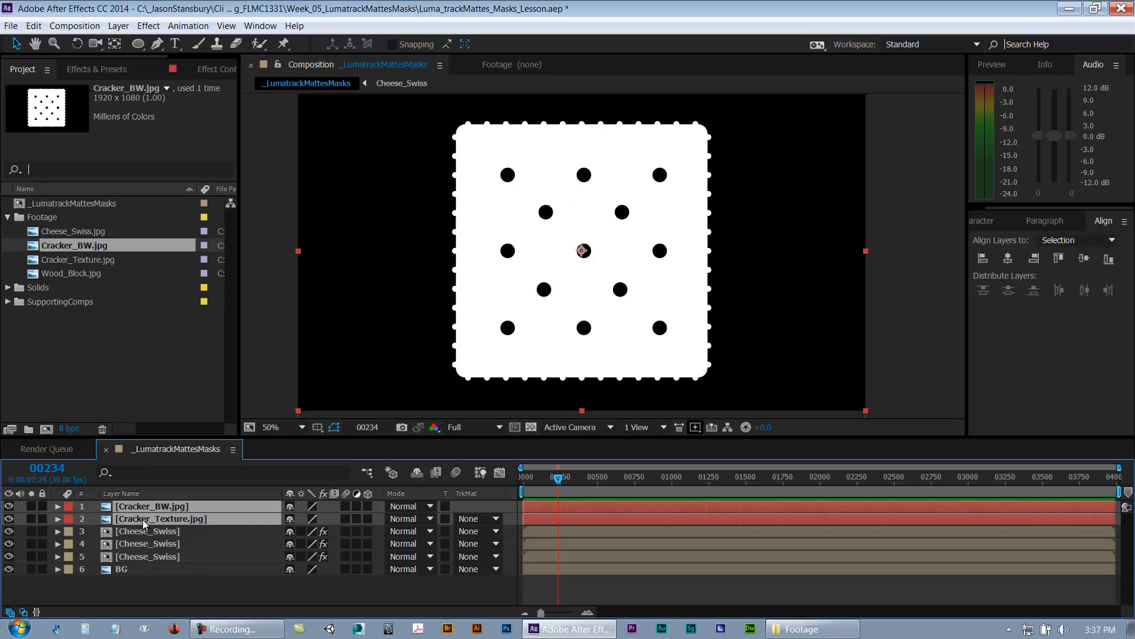
click(236, 594)
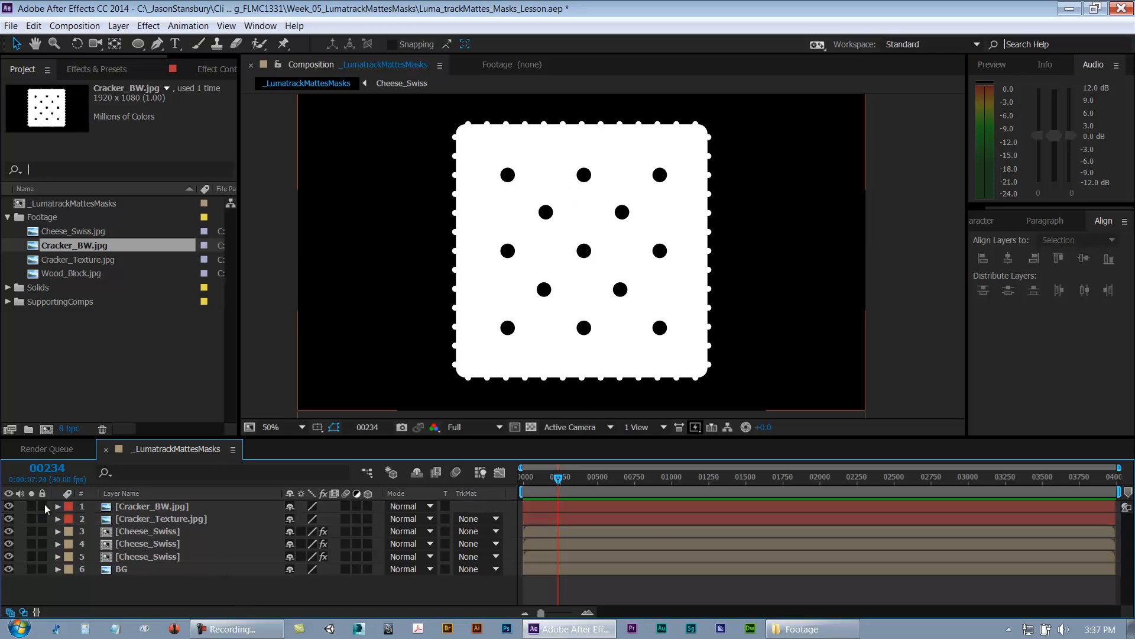
click(9, 519)
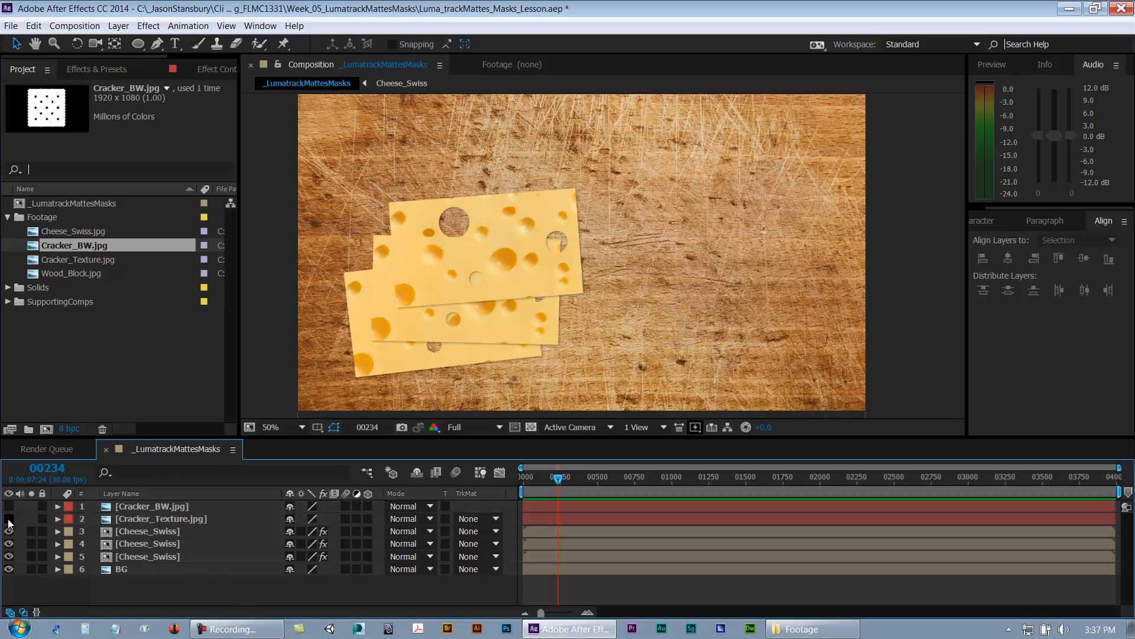
click(8, 519)
click(144, 519)
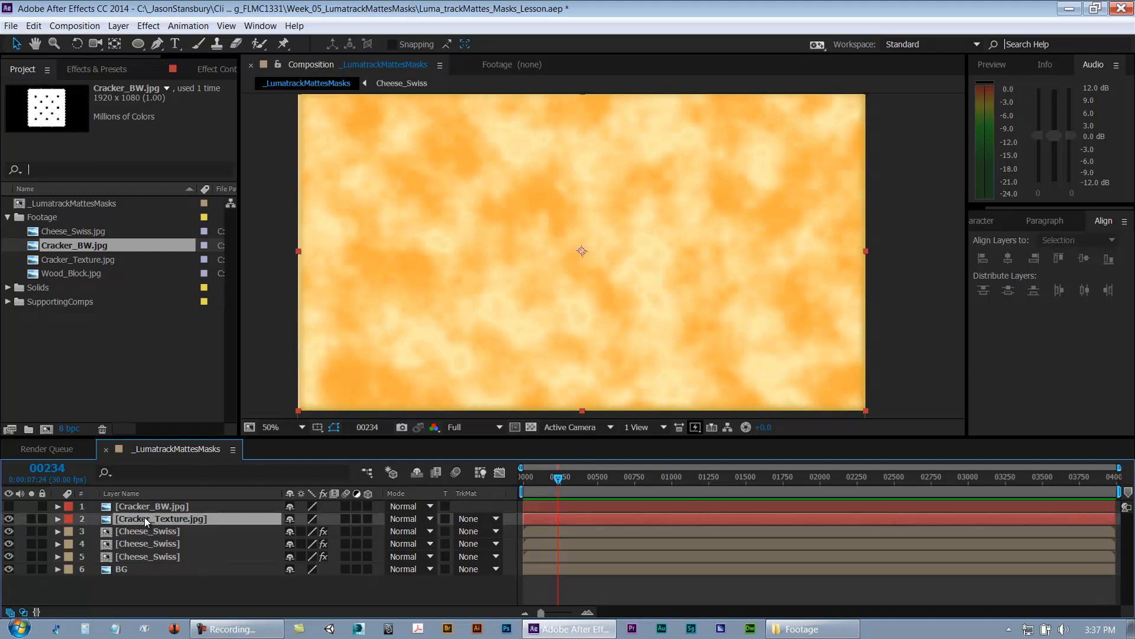
click(8, 505)
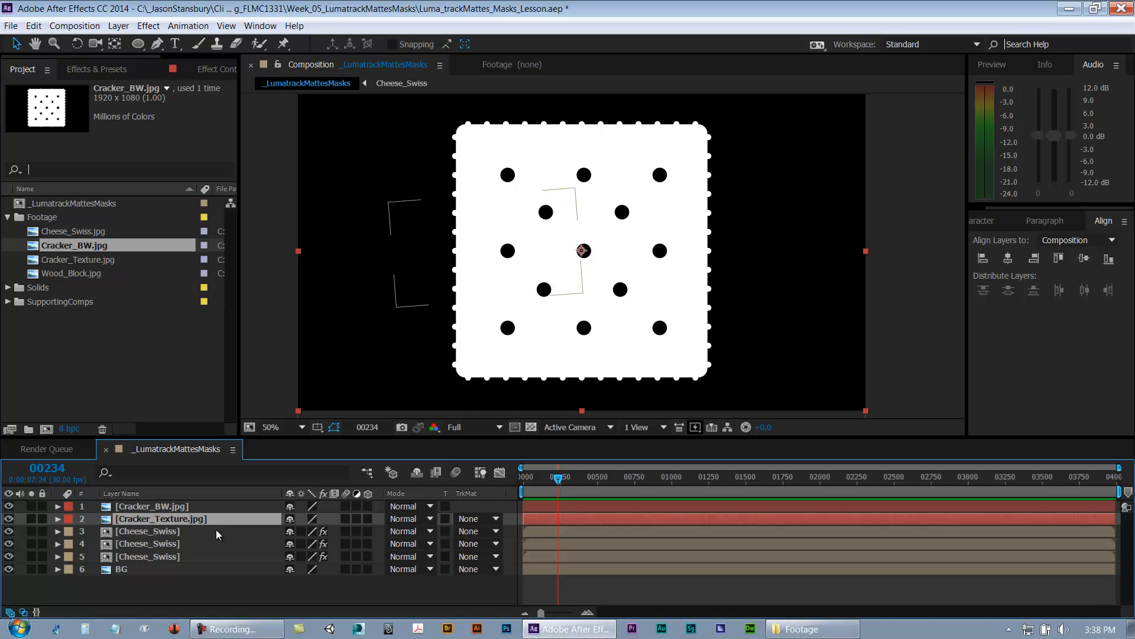
Step: Open the Cheese_Swiss precomposition to examine its holes track matte setup, then close it
click(215, 530)
click(196, 518)
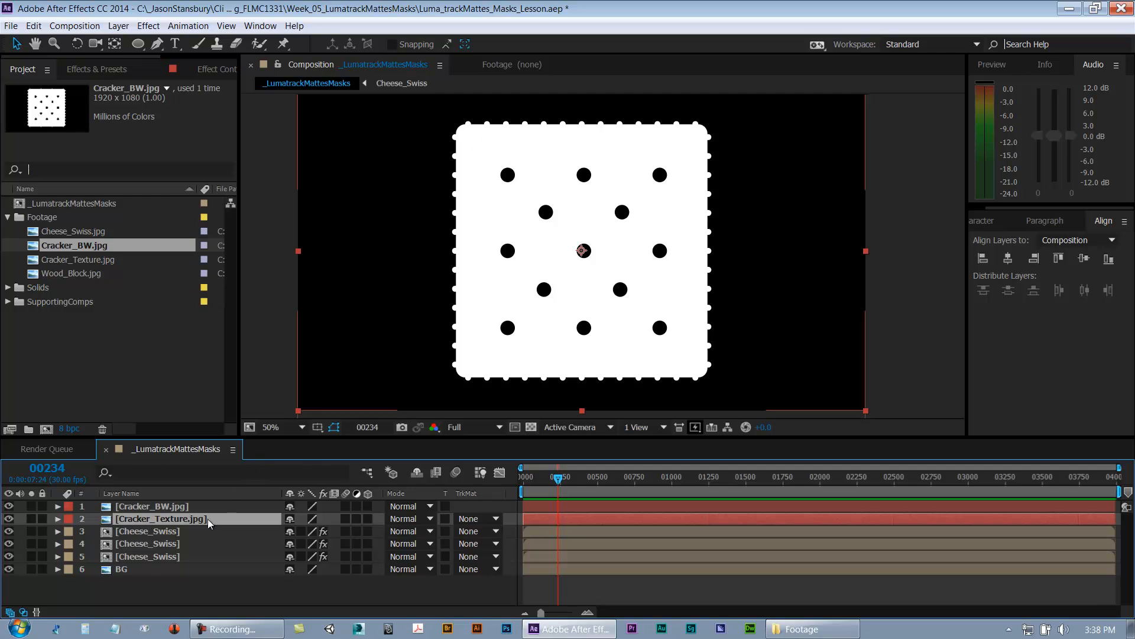
click(143, 506)
click(143, 517)
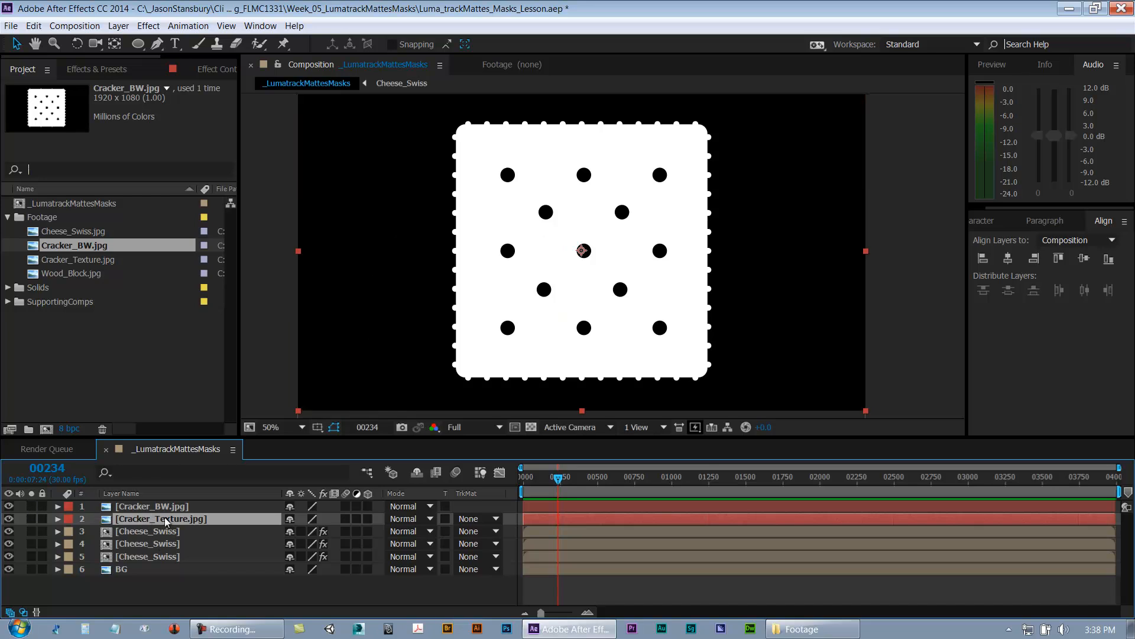
double_click(158, 536)
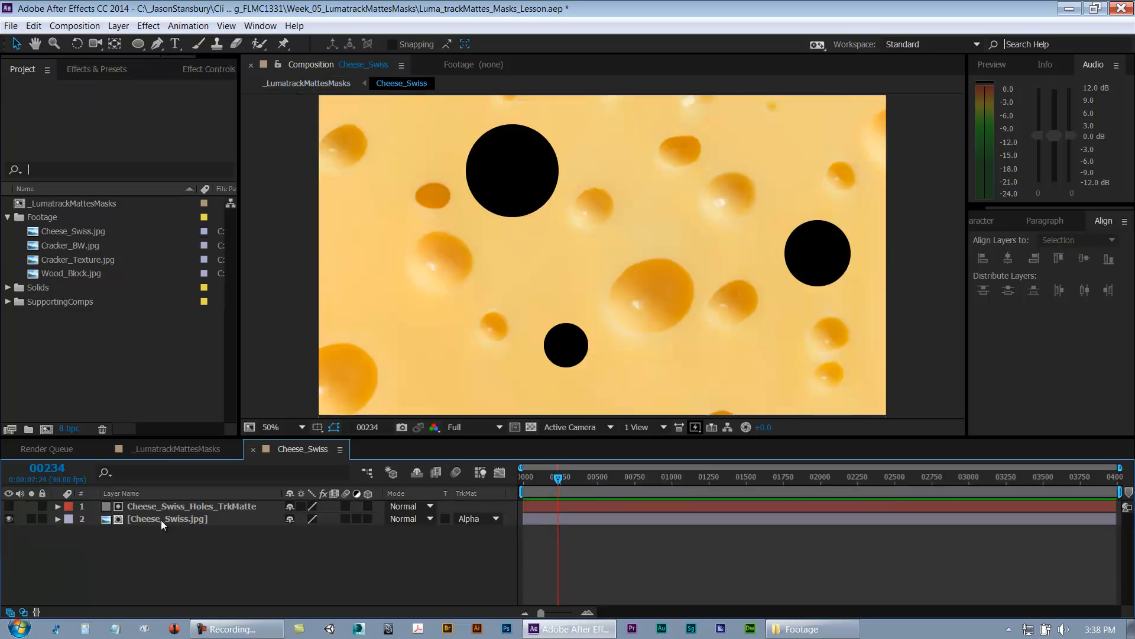
click(162, 521)
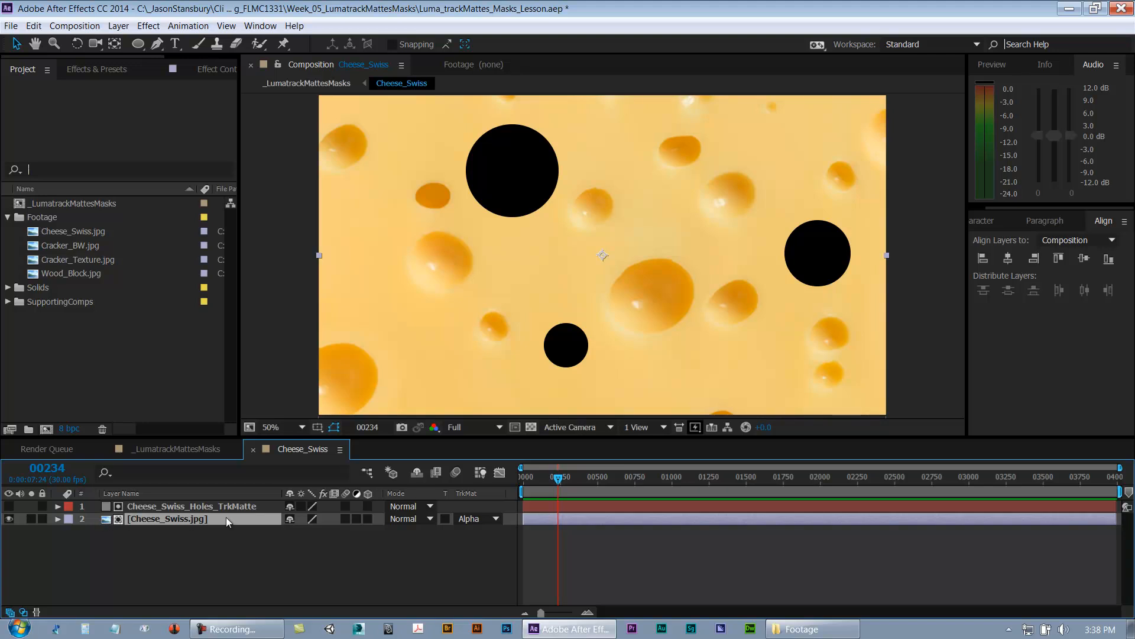
click(181, 508)
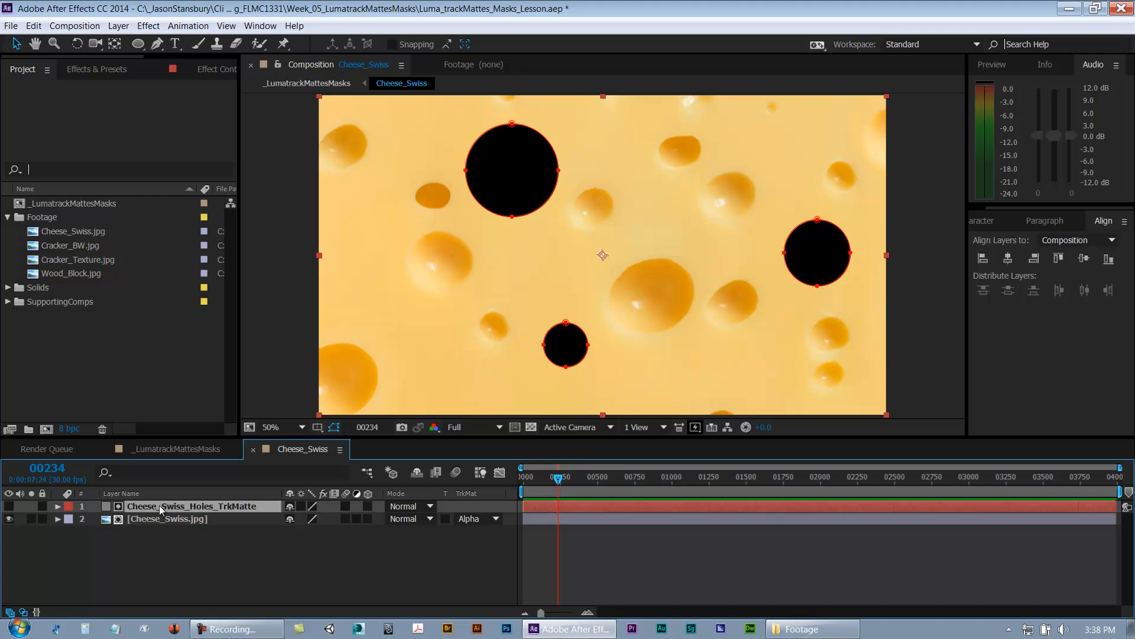
key(ctrl+w)
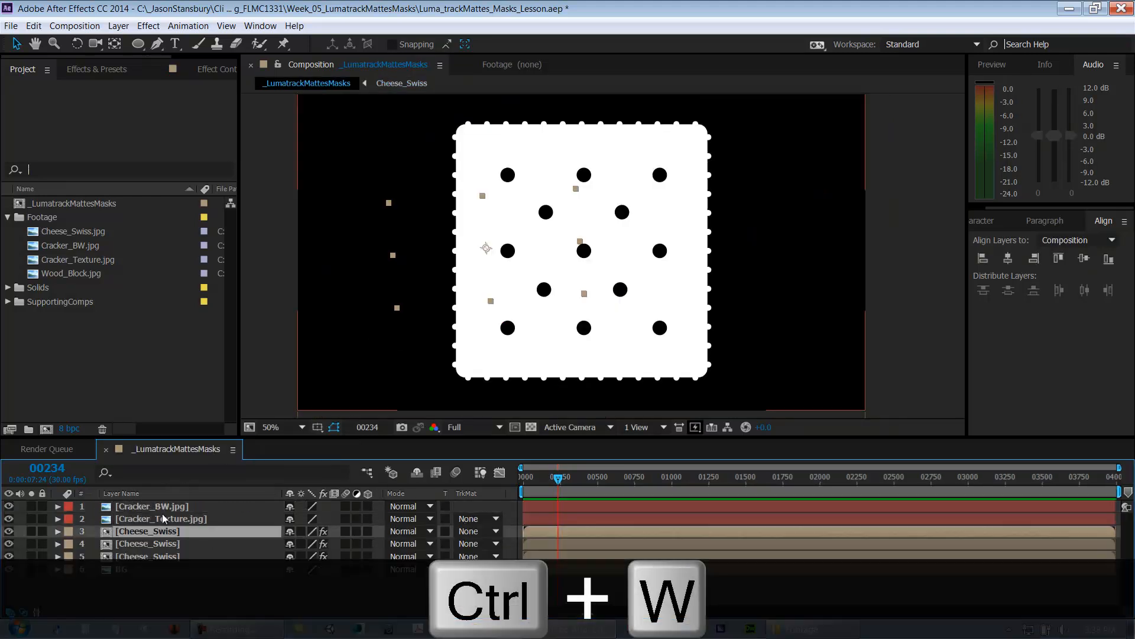
Step: Toggle the Cracker_BW layer's visibility to compare the black-and-white matte with the texture beneath
click(163, 509)
click(165, 520)
click(10, 507)
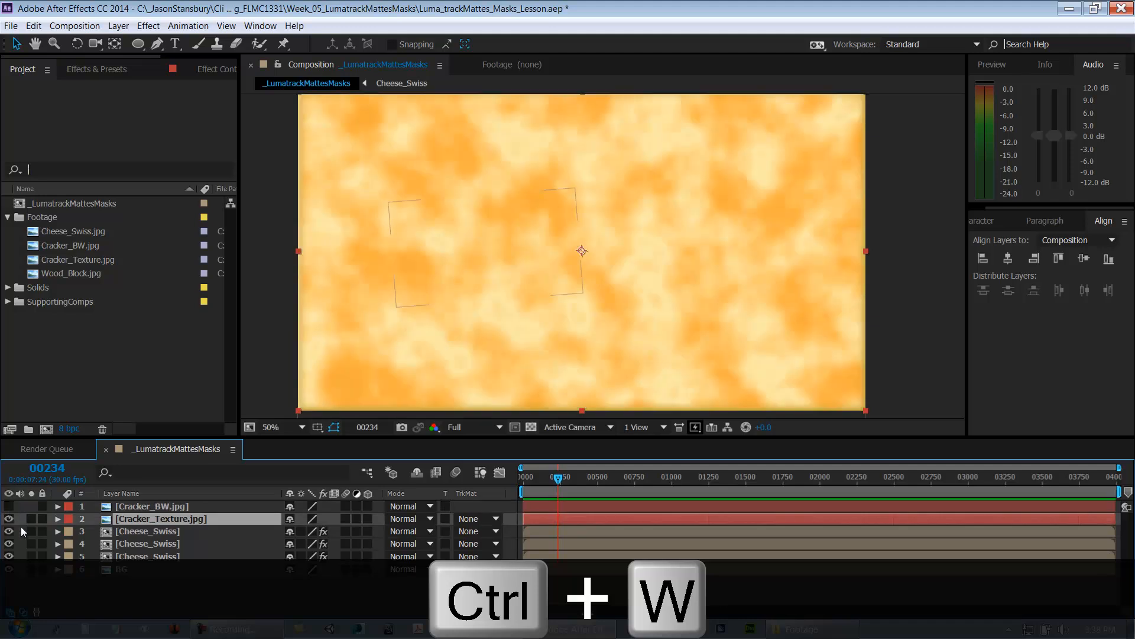
click(9, 507)
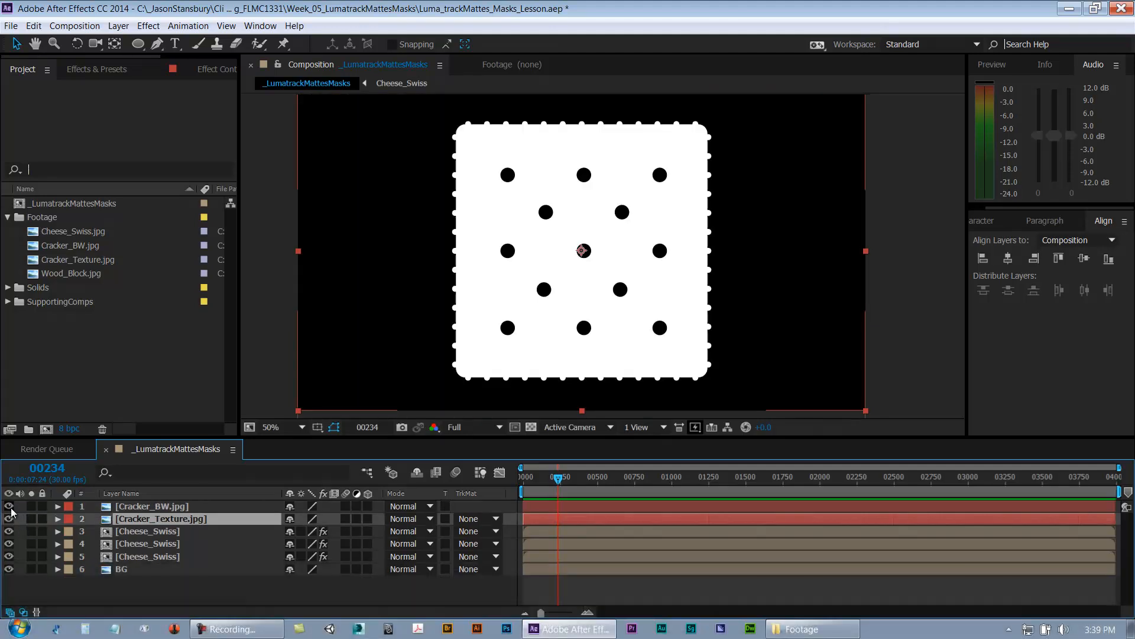
click(152, 510)
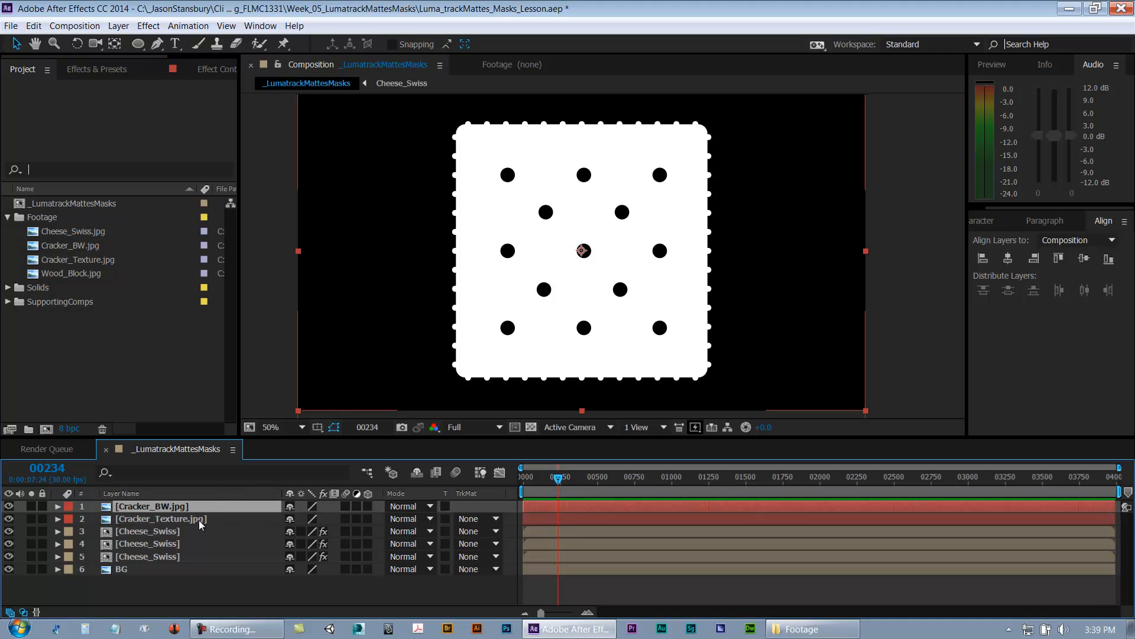
click(176, 518)
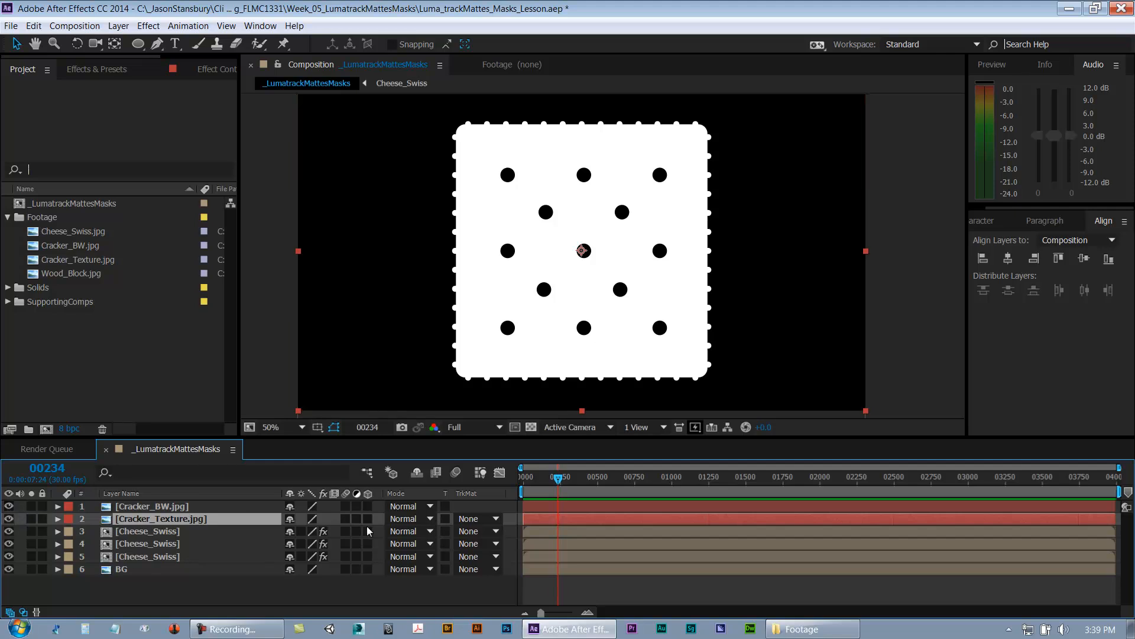
Step: Set the Cracker_Texture layer's track matte to Luma Matte using Cracker_BW.jpg
click(487, 520)
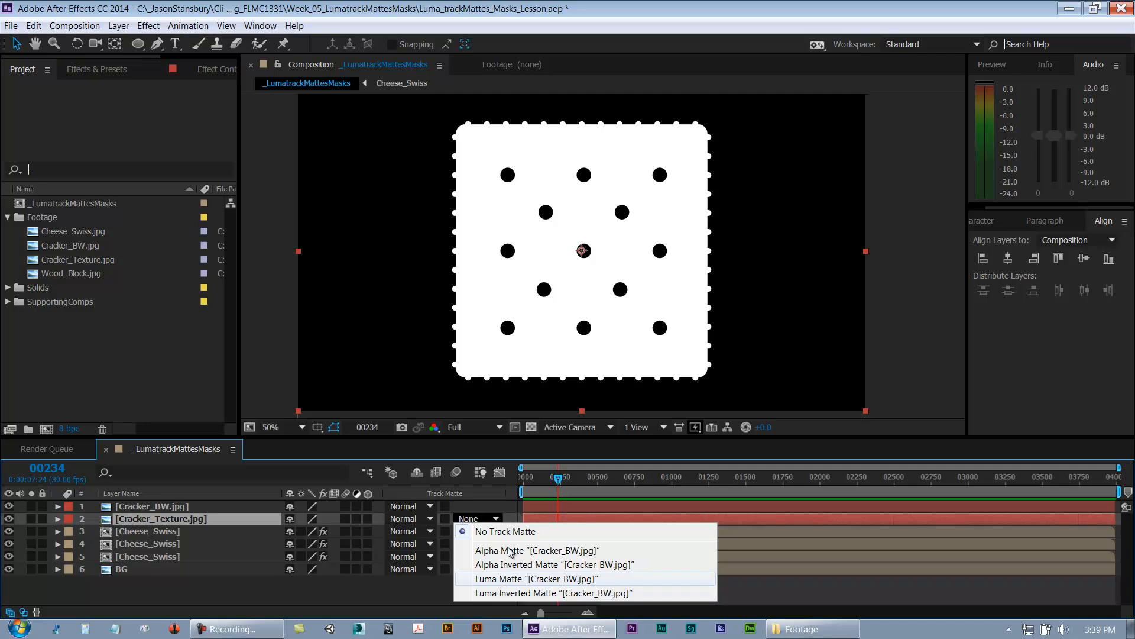
click(518, 579)
click(532, 589)
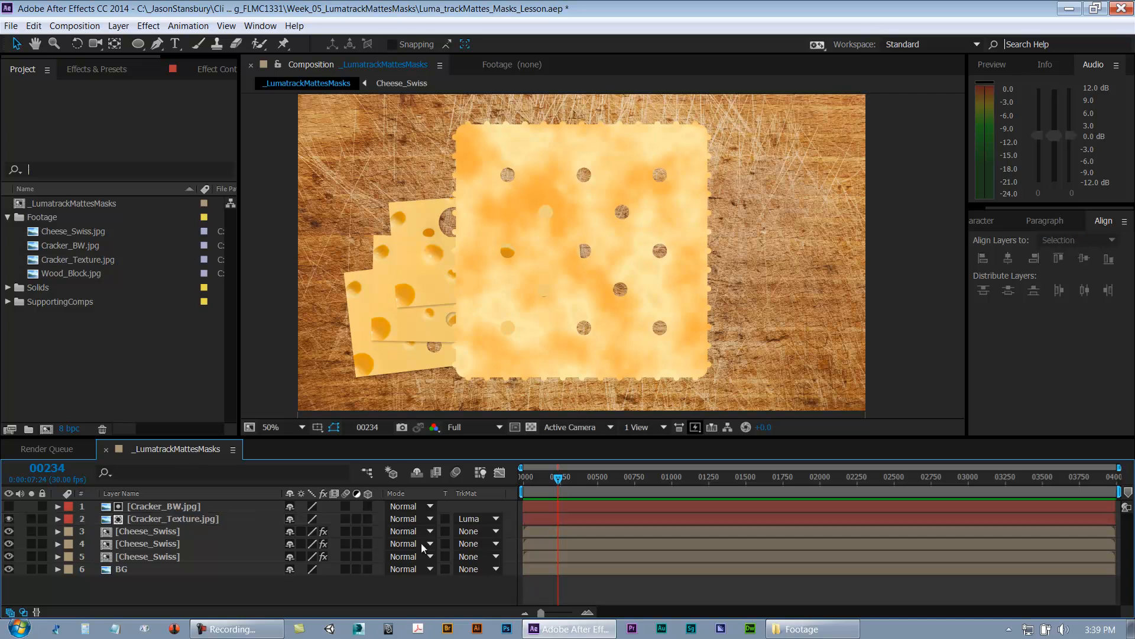
Step: Hide the three Cheese_Swiss layers and the BG layer
drag(9, 531, 9, 570)
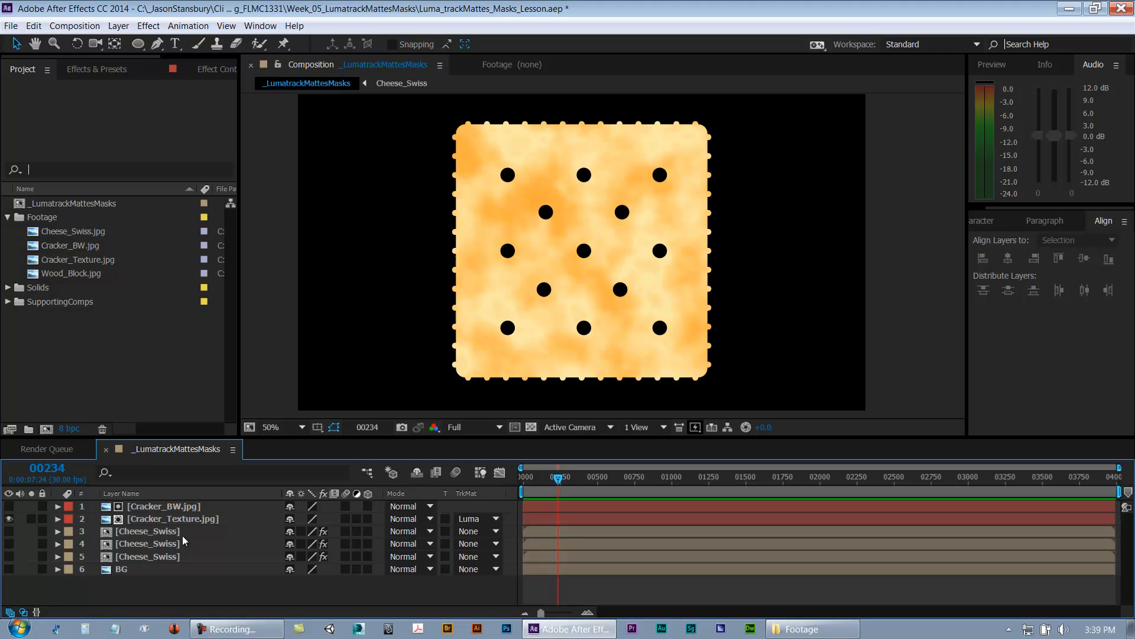
click(156, 508)
click(161, 519)
Step: Move the cracker matte and texture layers around the frame, undo the moves and fit the matte back to the composition
click(165, 507)
drag(678, 257, 524, 311)
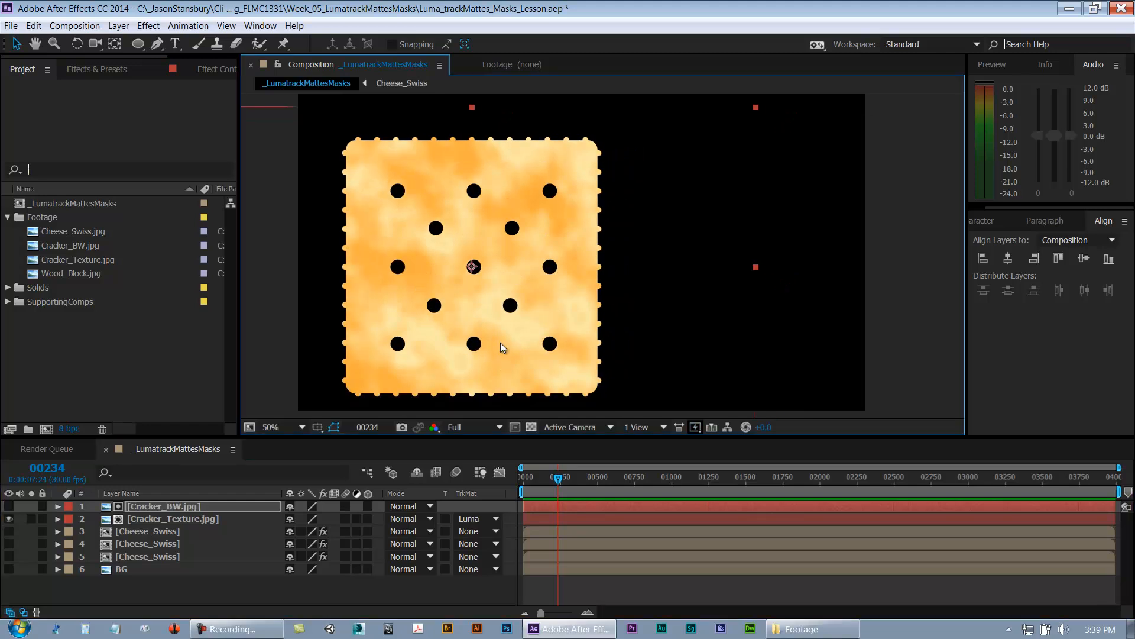
drag(491, 347, 573, 363)
key(ctrl+z)
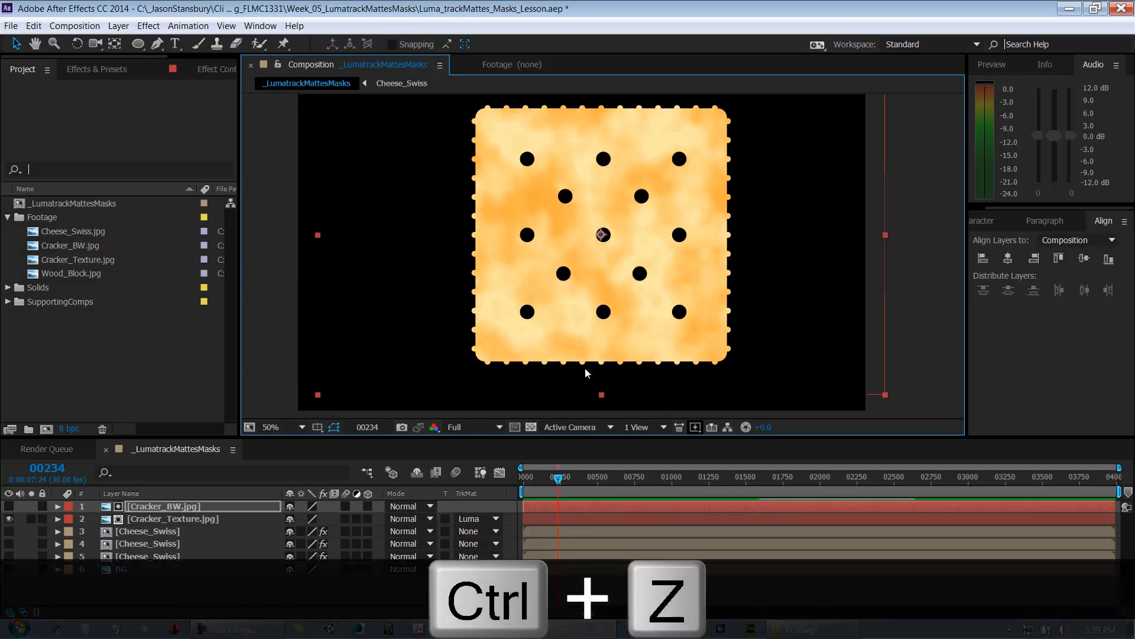
click(222, 519)
drag(670, 281, 685, 248)
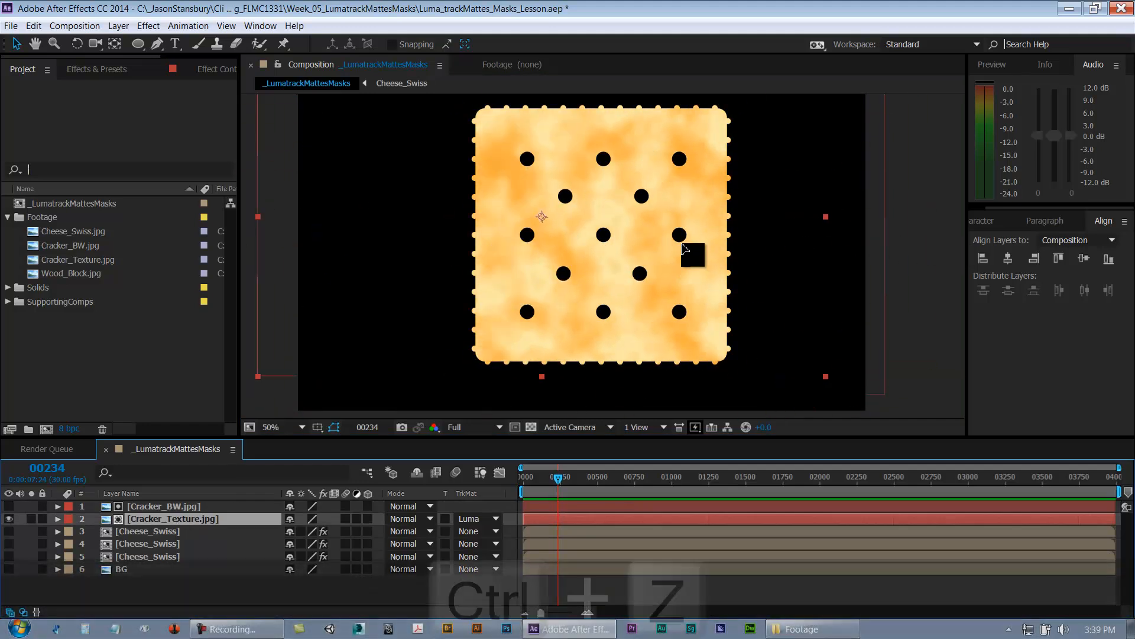
key(ctrl+z)
click(179, 512)
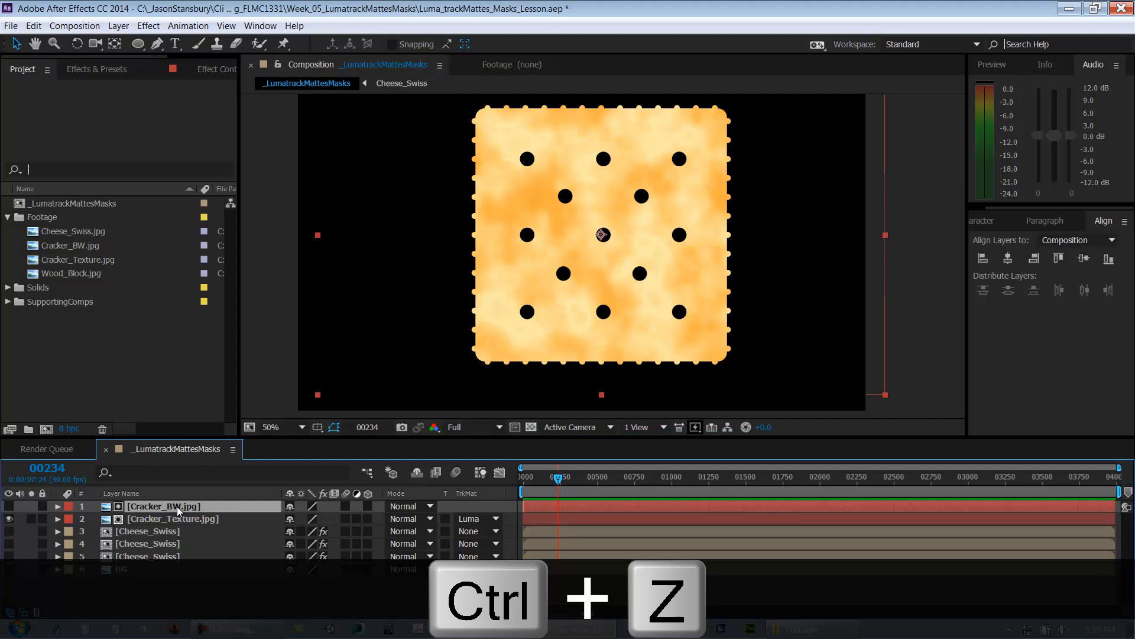
right_click(178, 510)
mouse_move(266, 94)
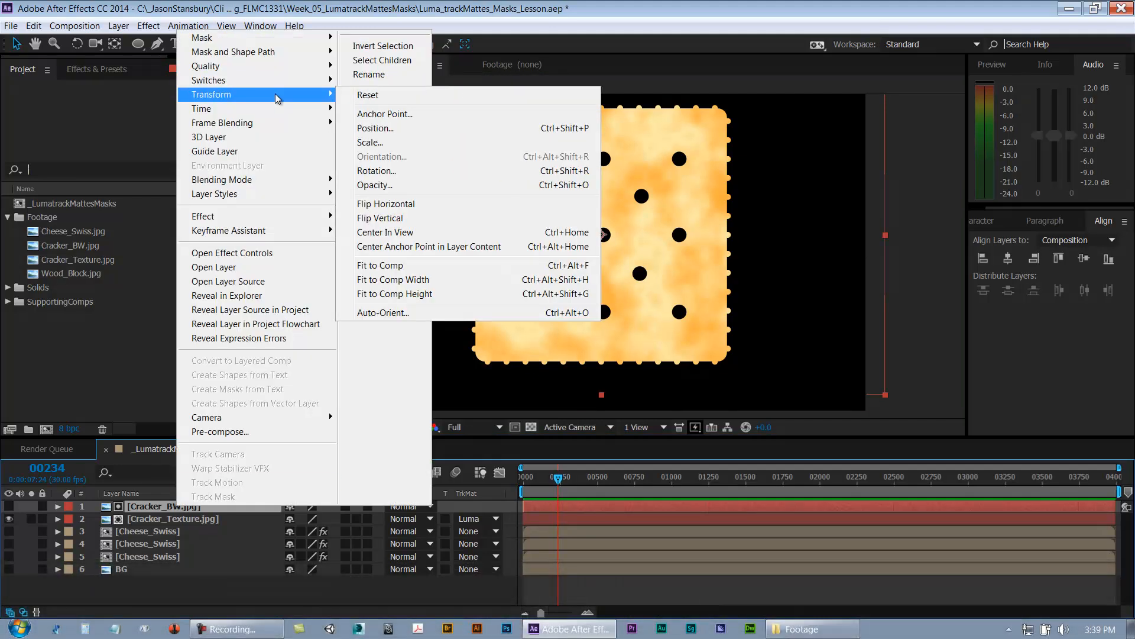
click(387, 267)
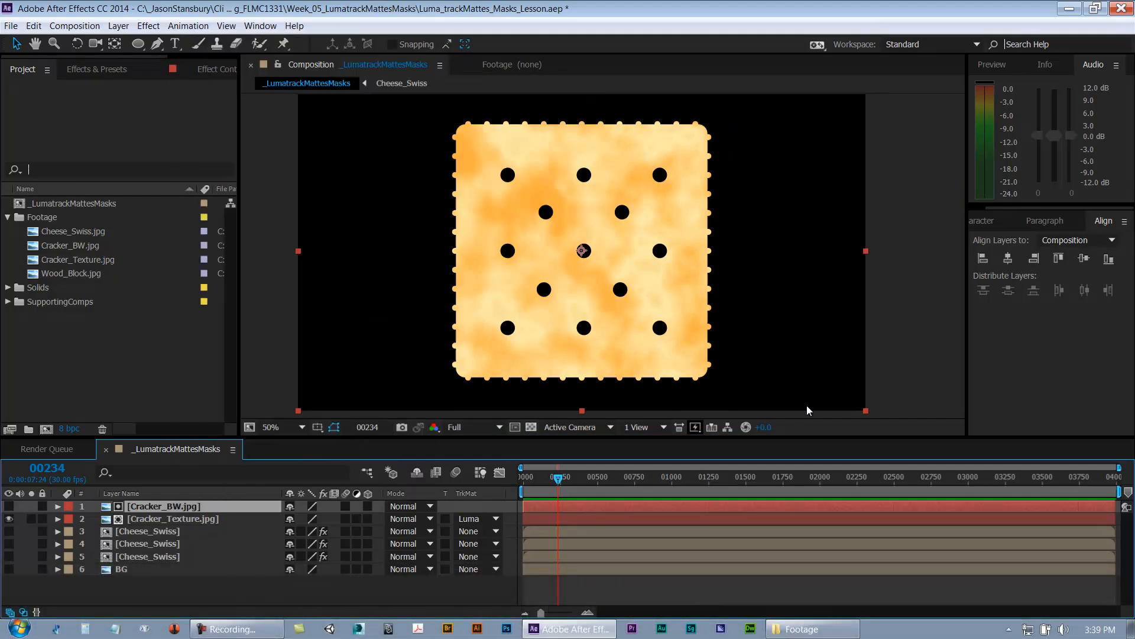
Step: Save the project
click(141, 591)
key(ctrl+s)
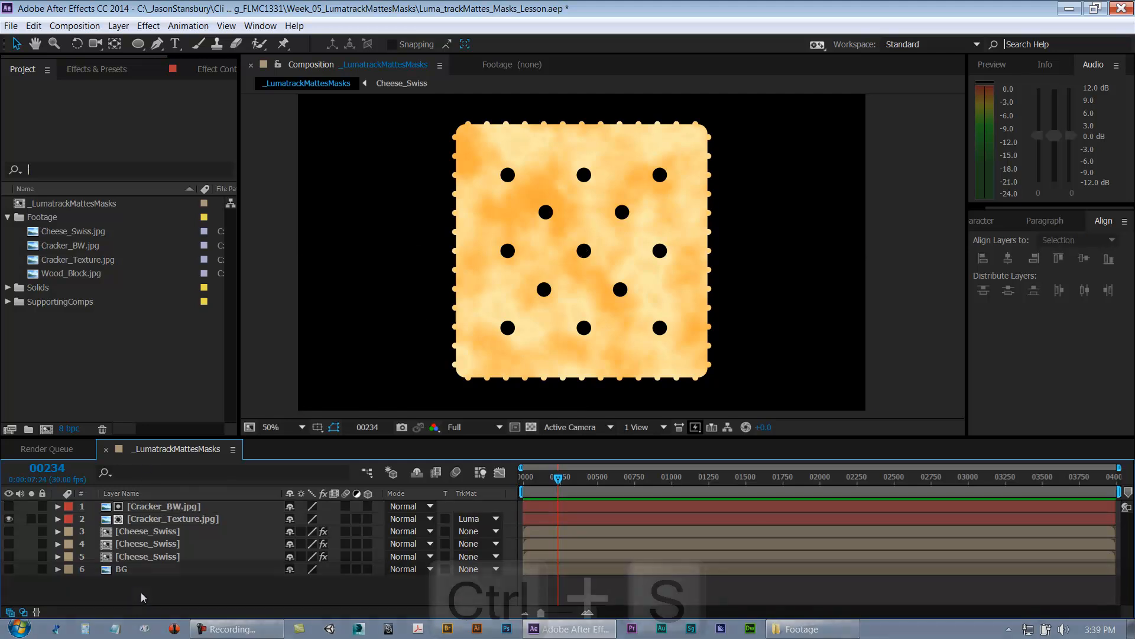
Step: Open the Cracker_Texture layer's track matte options to review the Luma Matte choice
click(151, 507)
shift+click(154, 519)
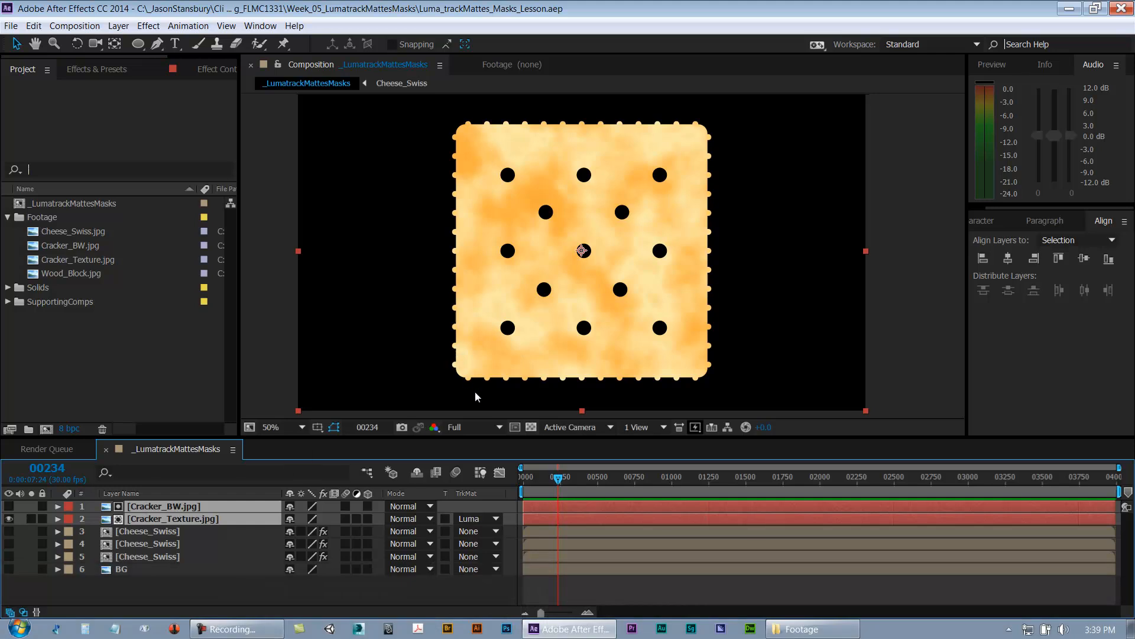
click(472, 520)
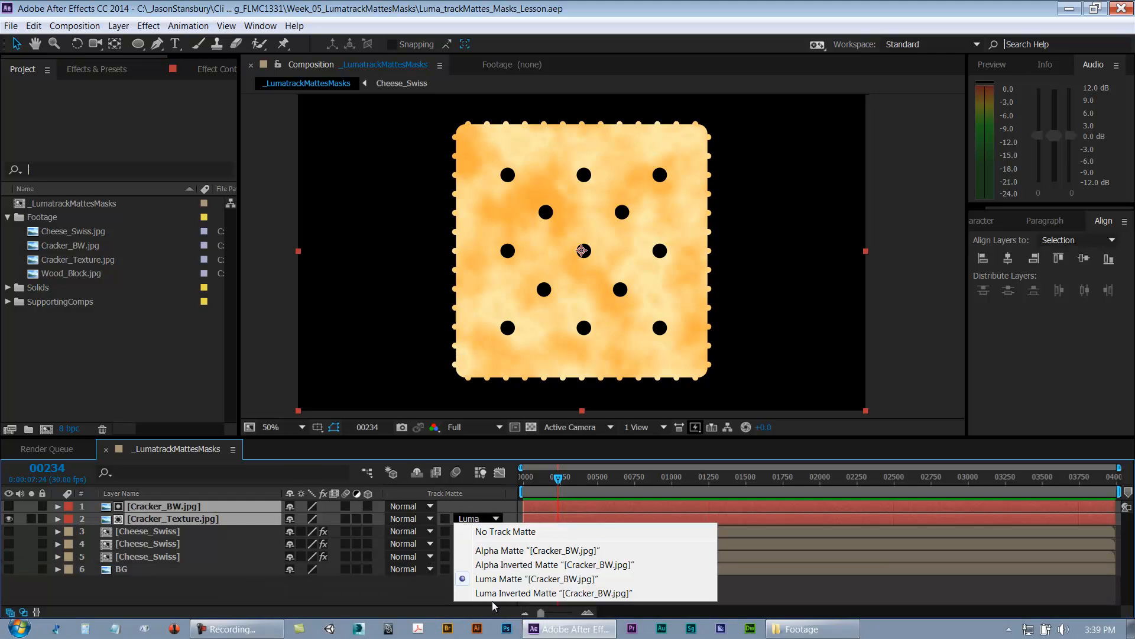
click(389, 585)
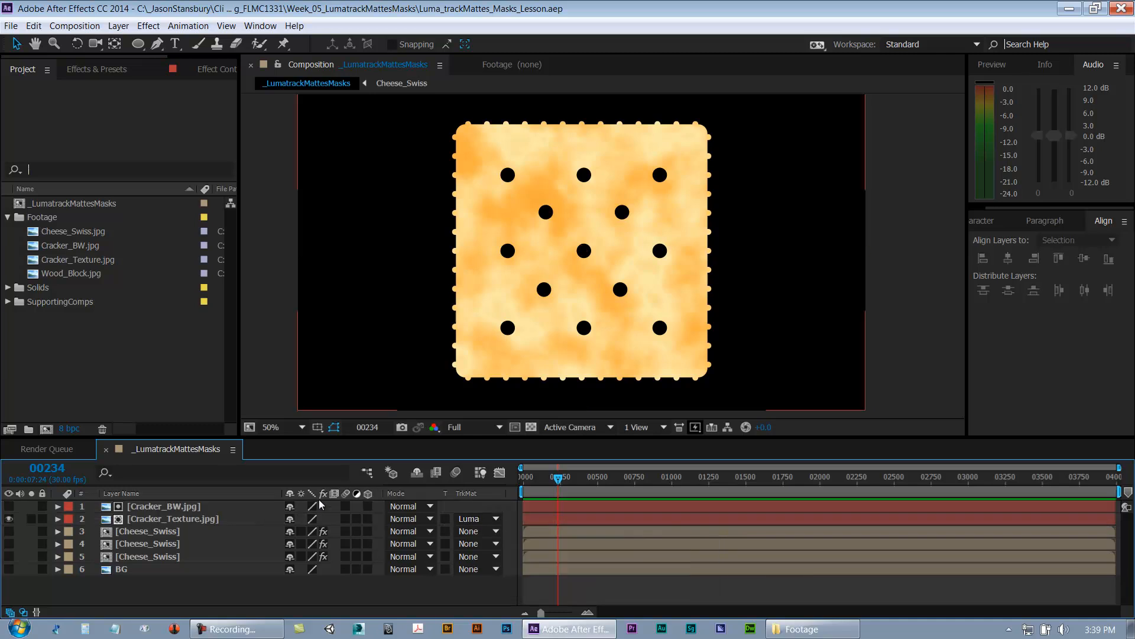
Step: Toggle the Cracker_BW and Cracker_Texture layers' visibility and the transparency grid to compare the matte with the result
click(84, 509)
click(9, 506)
click(9, 519)
click(531, 427)
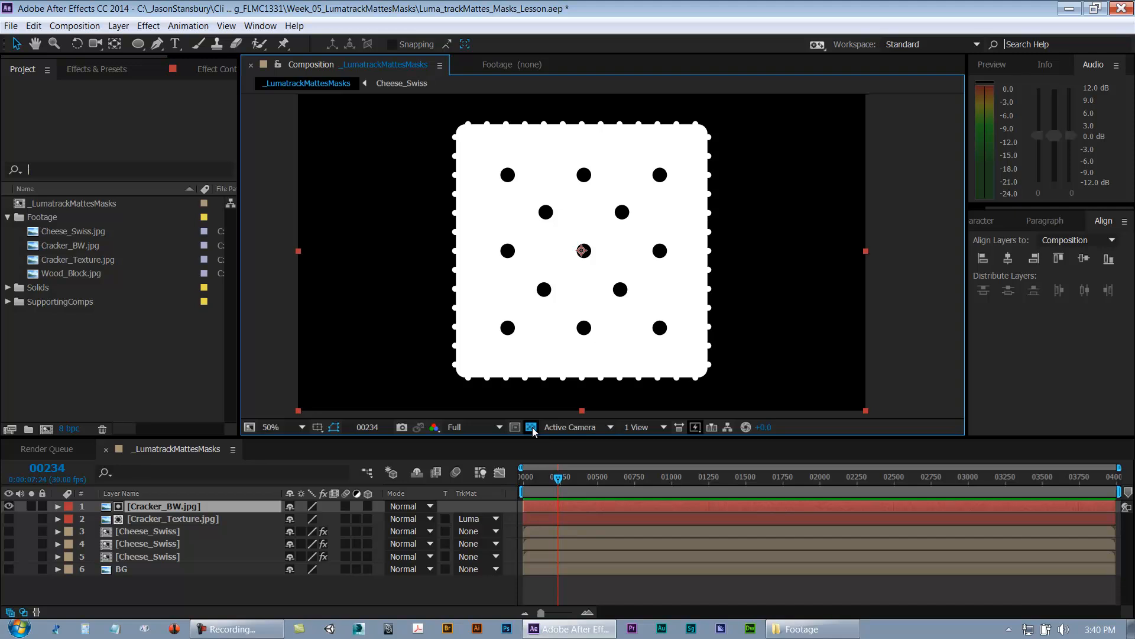
click(530, 428)
click(9, 519)
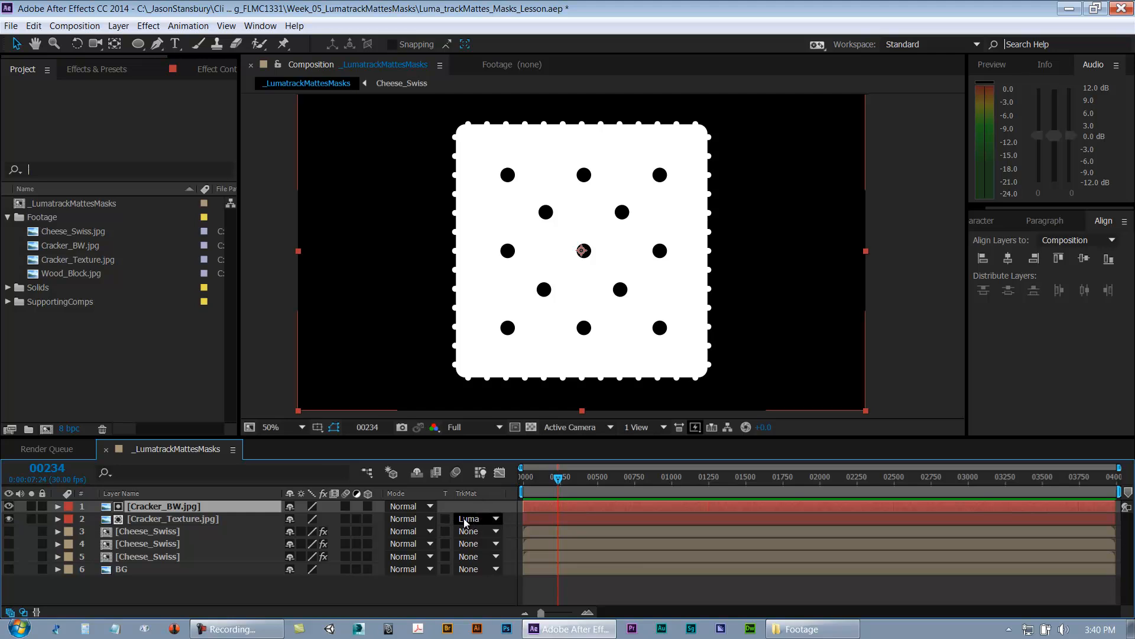
click(9, 506)
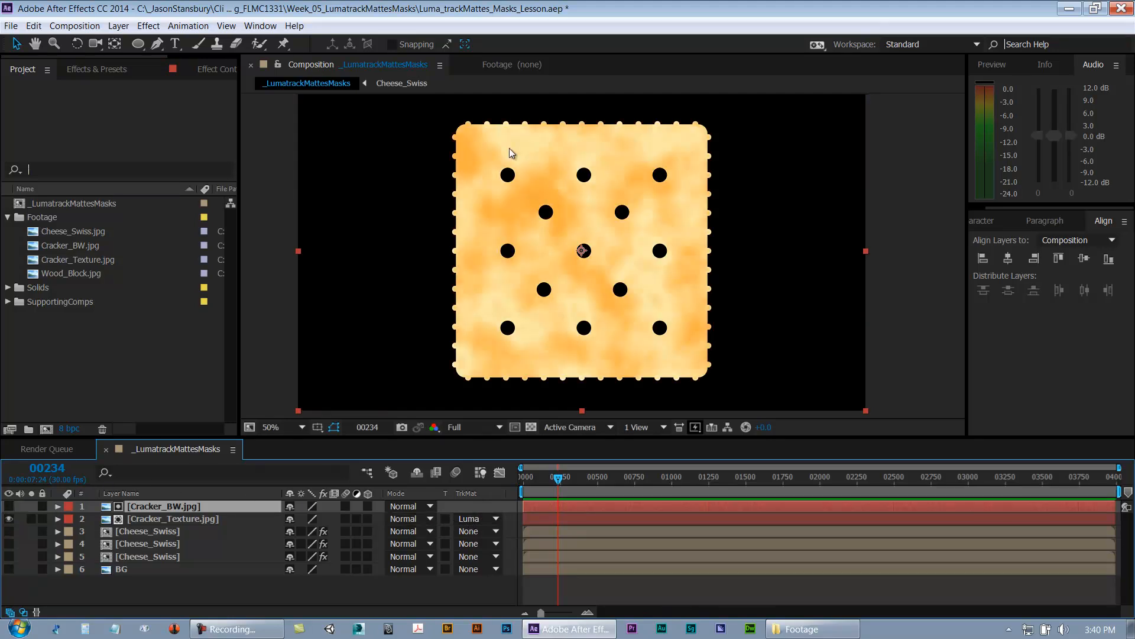
Step: Save the project
key(ctrl+s)
click(165, 584)
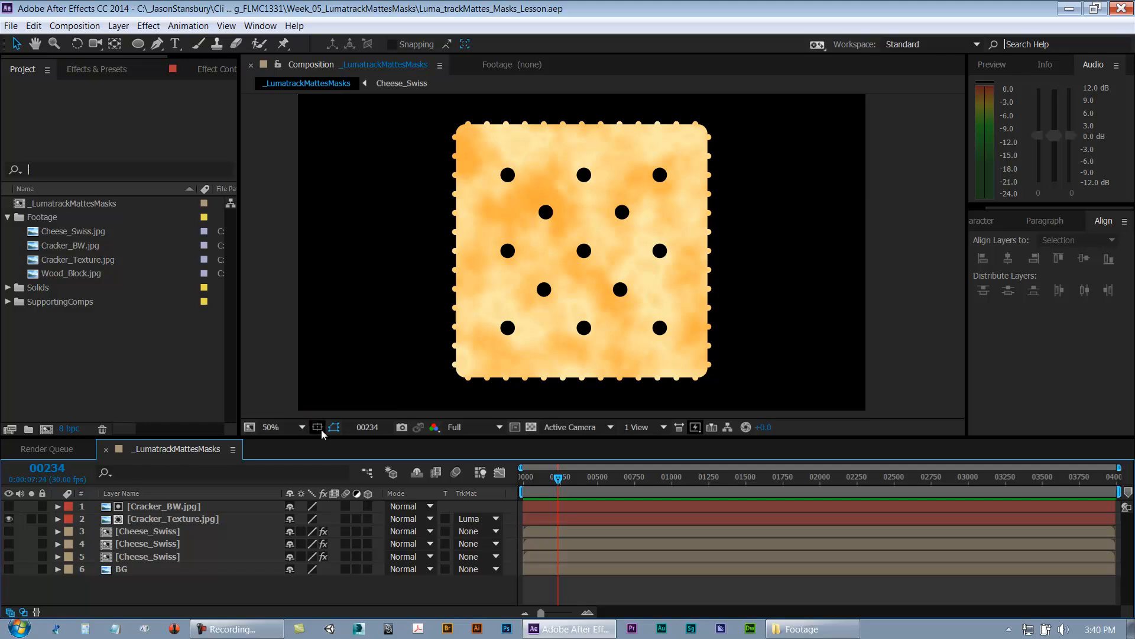
Step: Pre-compose the Cracker_BW and Cracker_Texture layers into a new composition named Cracker
click(175, 520)
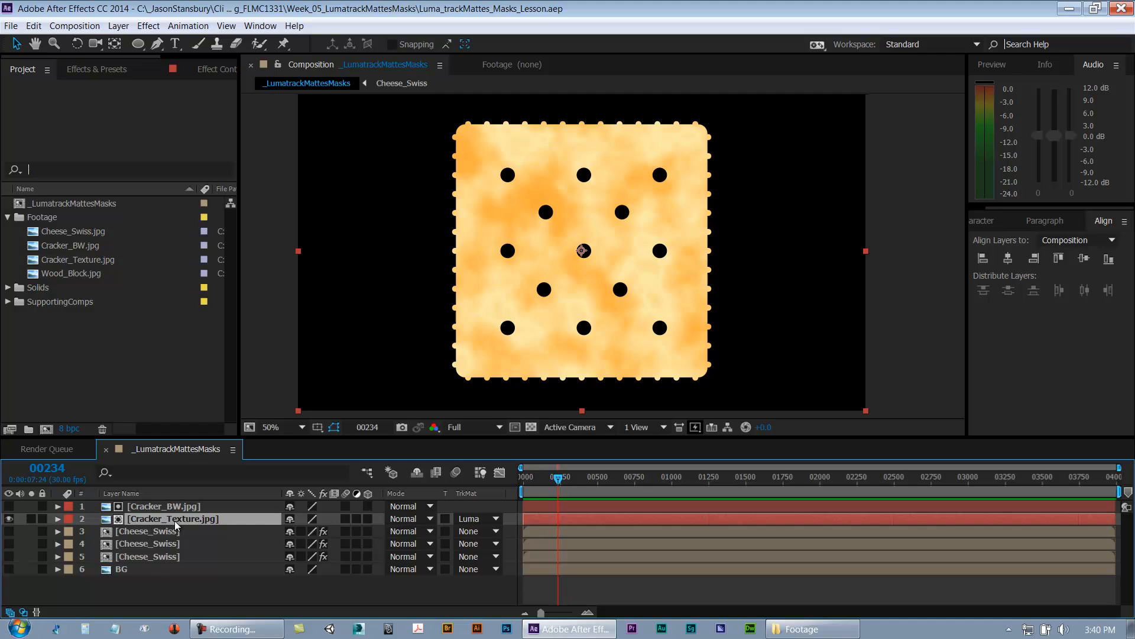
shift+click(161, 508)
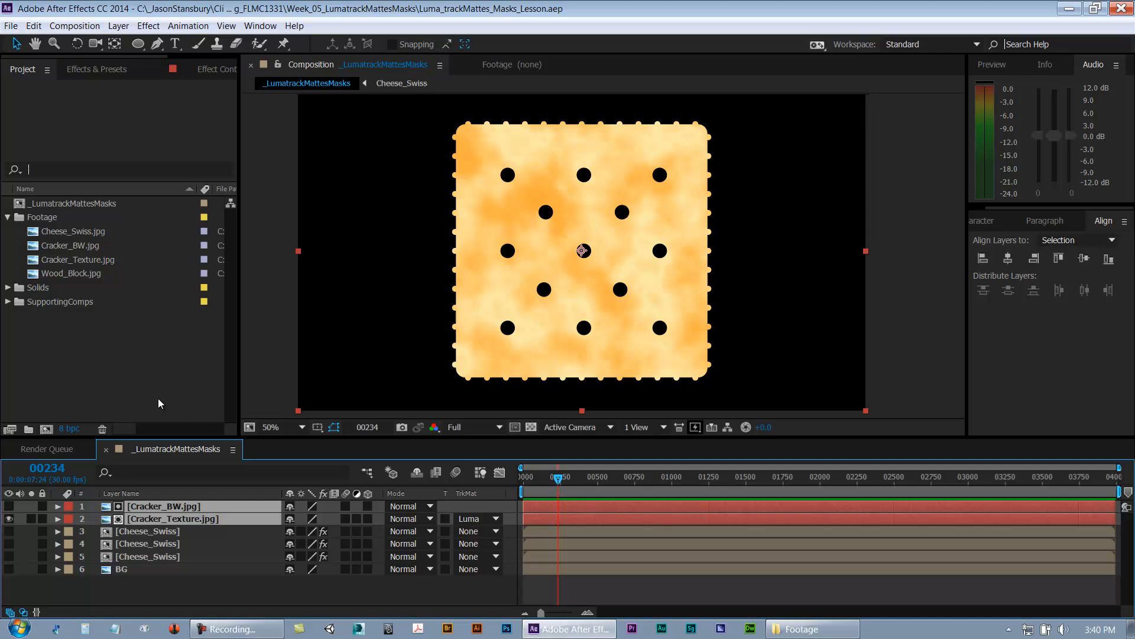
key(ctrl+shift+c)
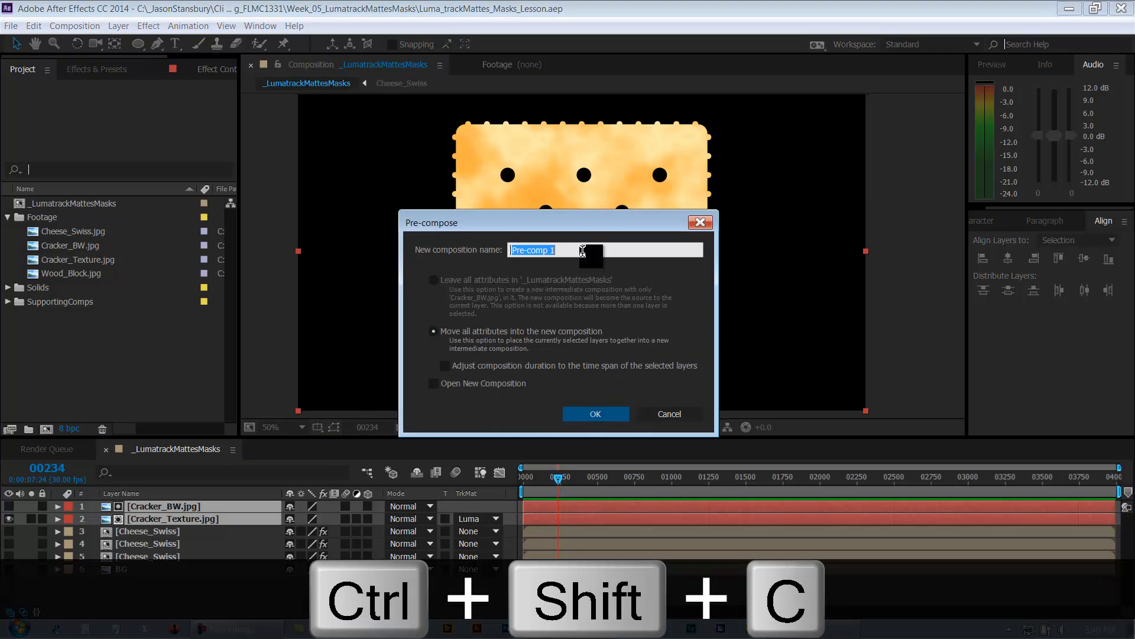
text(C)
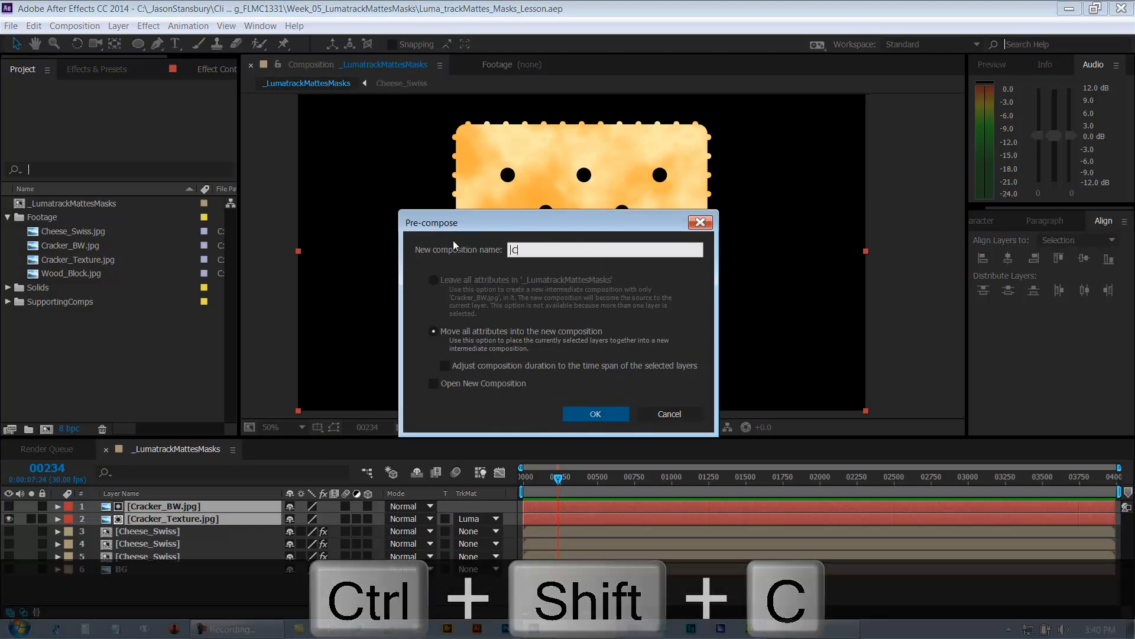
key(BackSpace)
text(Crac)
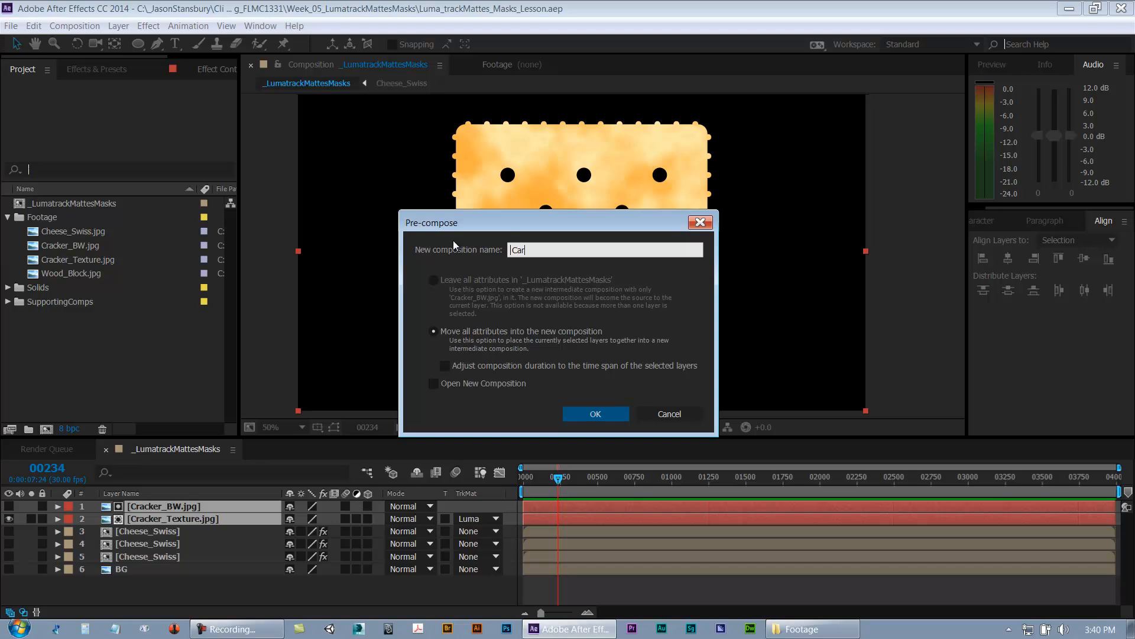
text(ker)
click(575, 410)
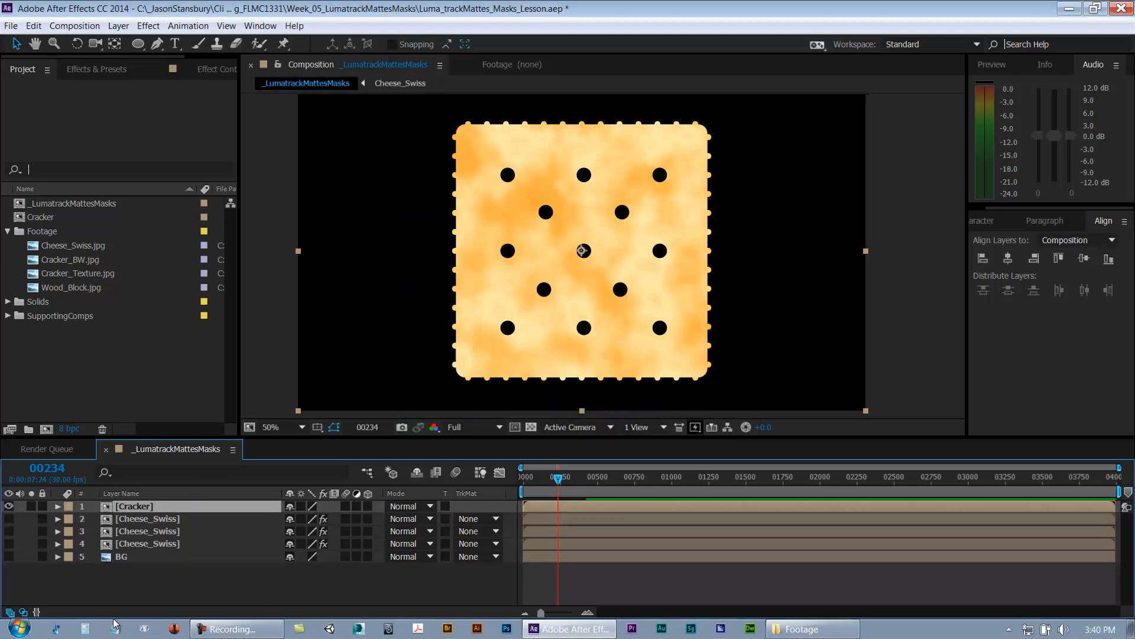
Step: Open the Cracker precomposition for editing
click(133, 585)
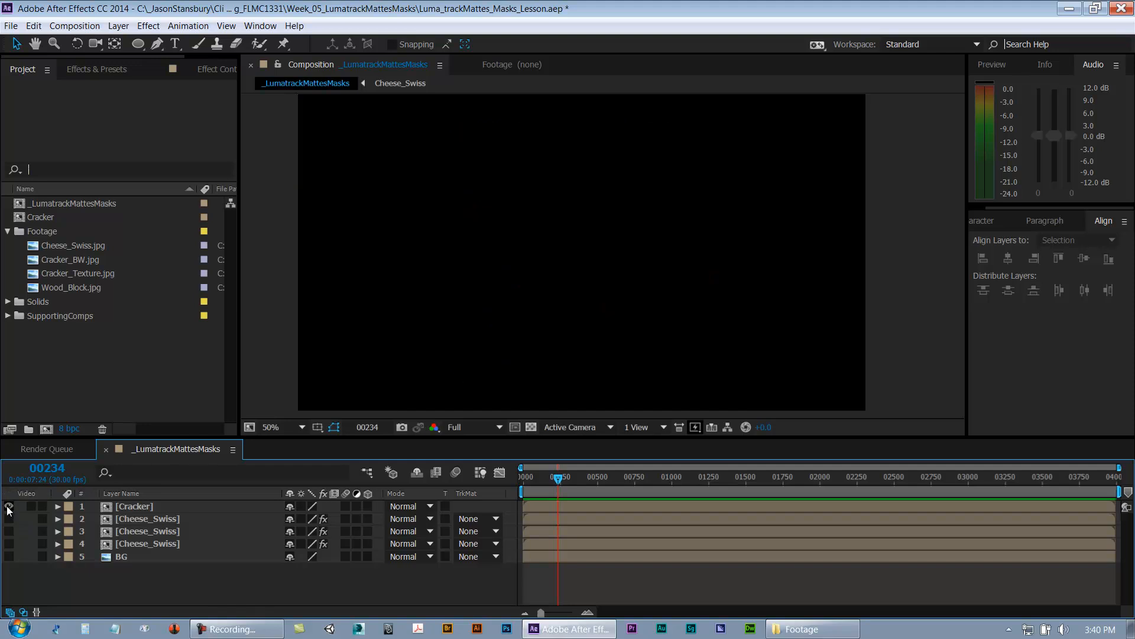
click(533, 426)
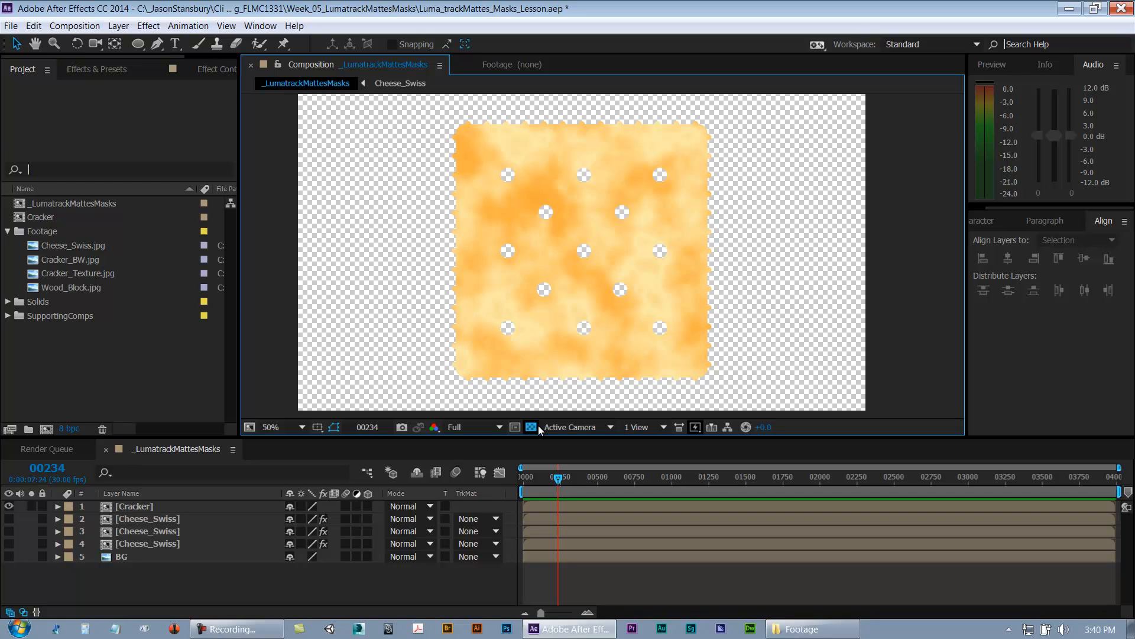
click(537, 426)
double_click(122, 506)
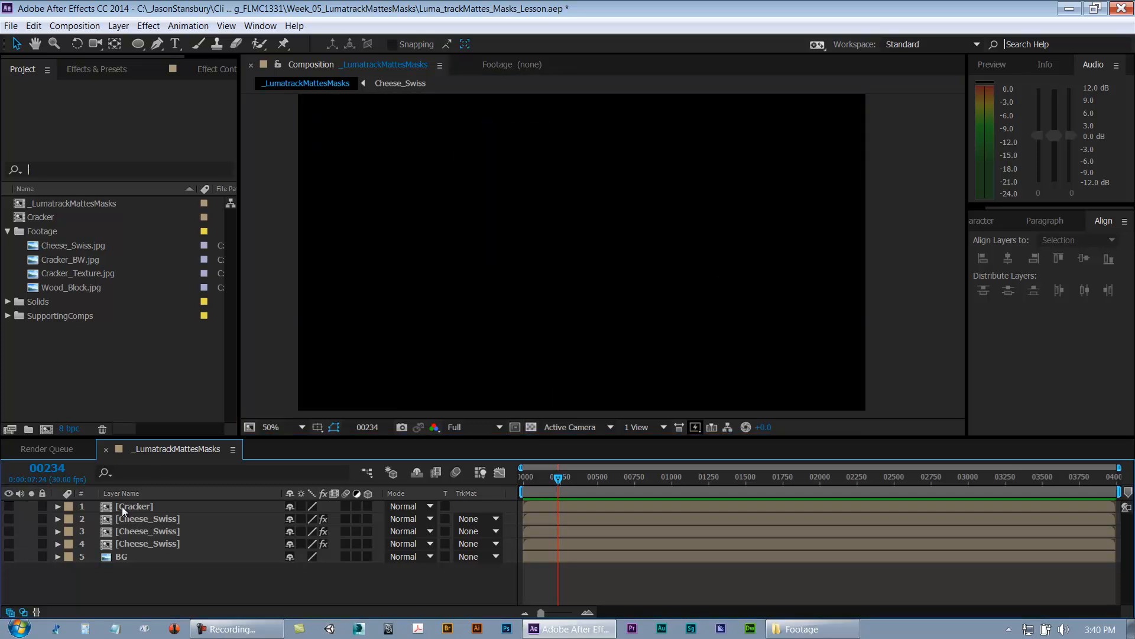
click(154, 518)
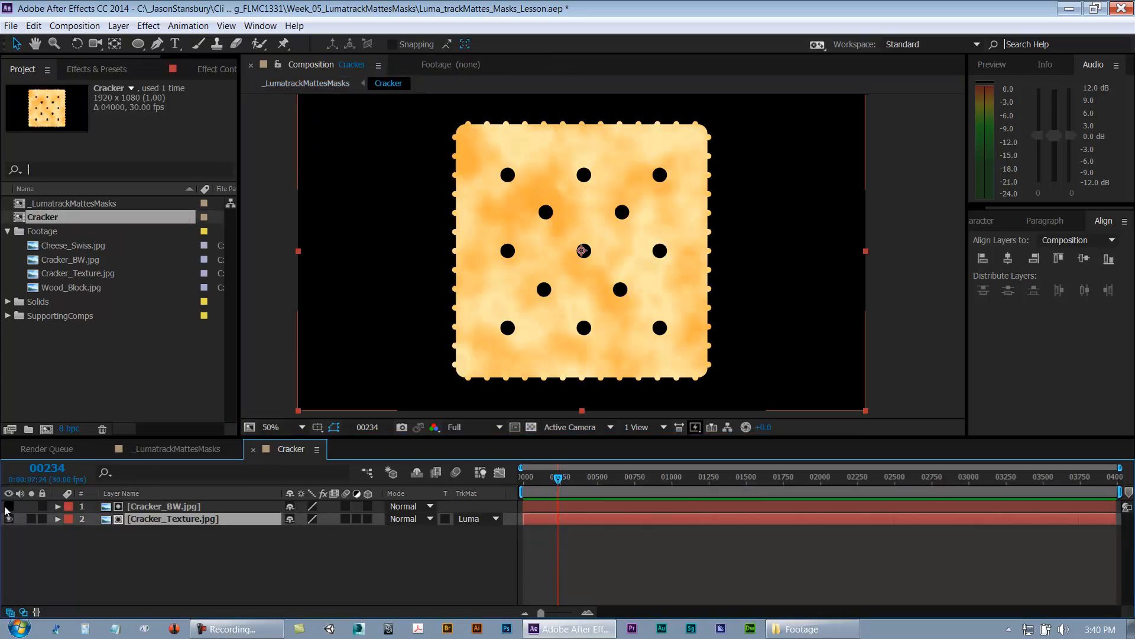
Step: Toggle the two cracker layers' visibility and turn on the transparency grid to inspect the matte result
click(9, 507)
click(9, 519)
click(532, 426)
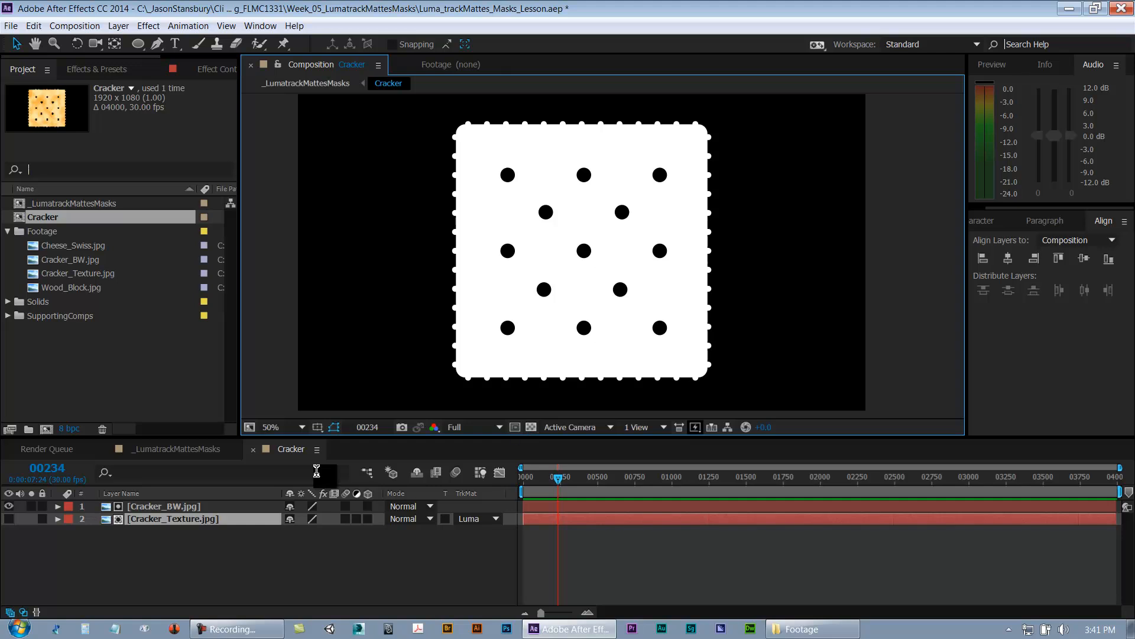
click(9, 506)
click(9, 518)
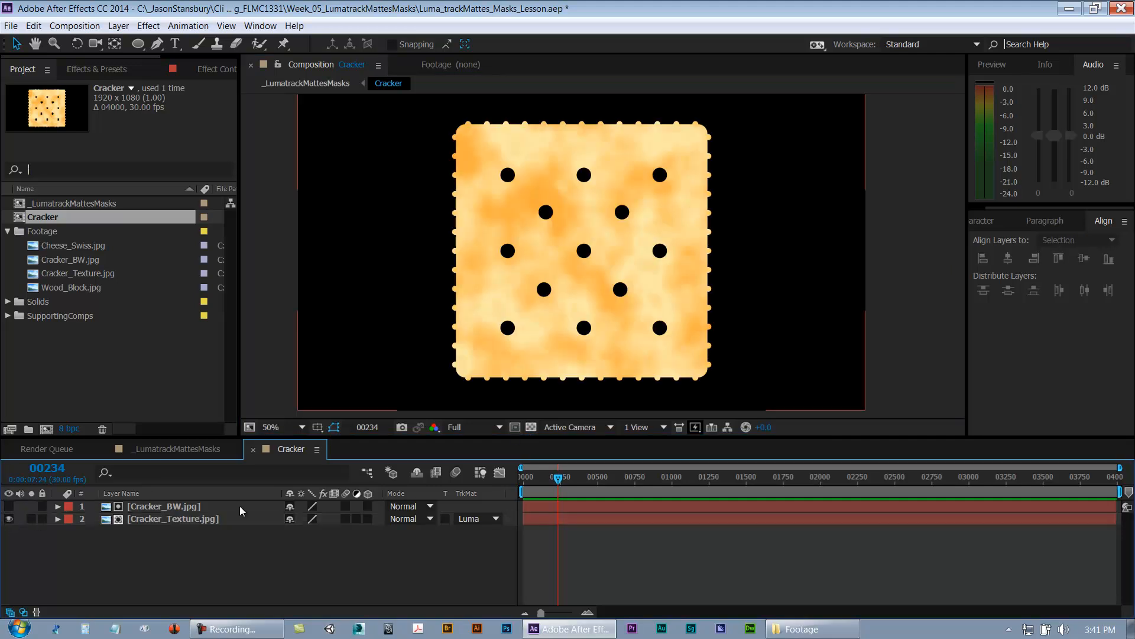
click(531, 427)
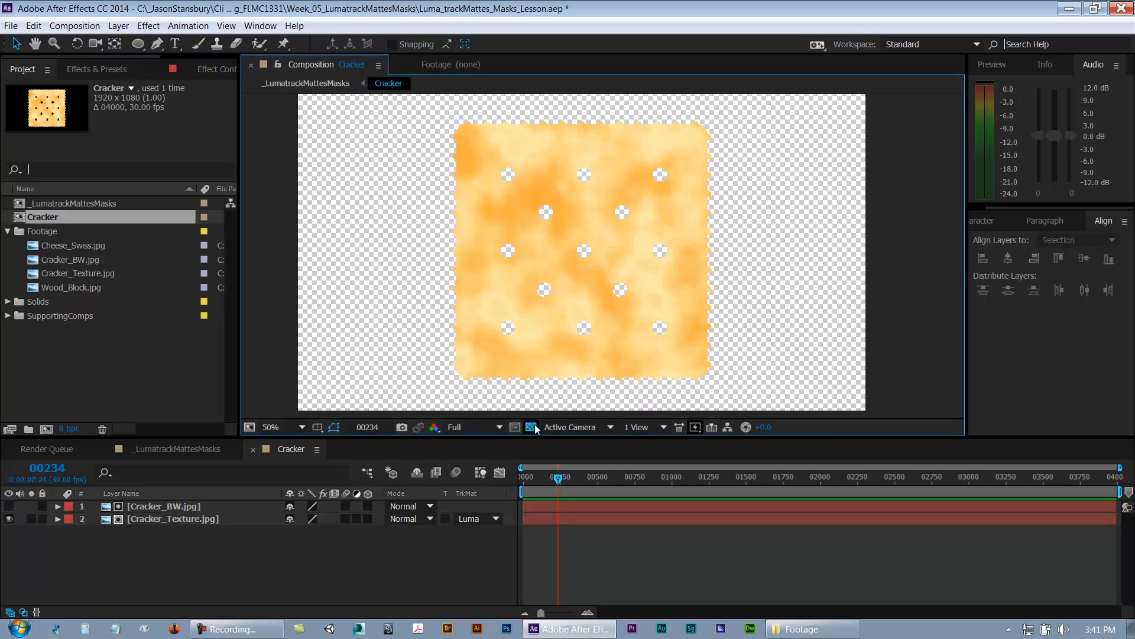
Step: Switch the Cracker_Texture track matte through No Track Matte, Luma Matte and Luma Inverted Matte, returning to Luma Matte
click(476, 519)
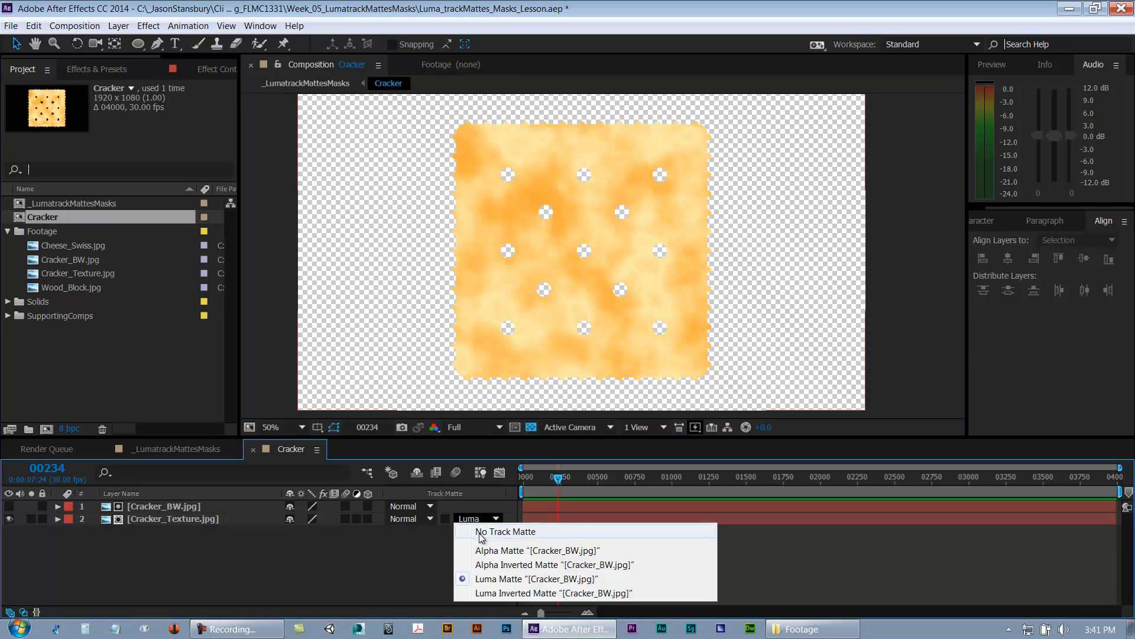
click(481, 532)
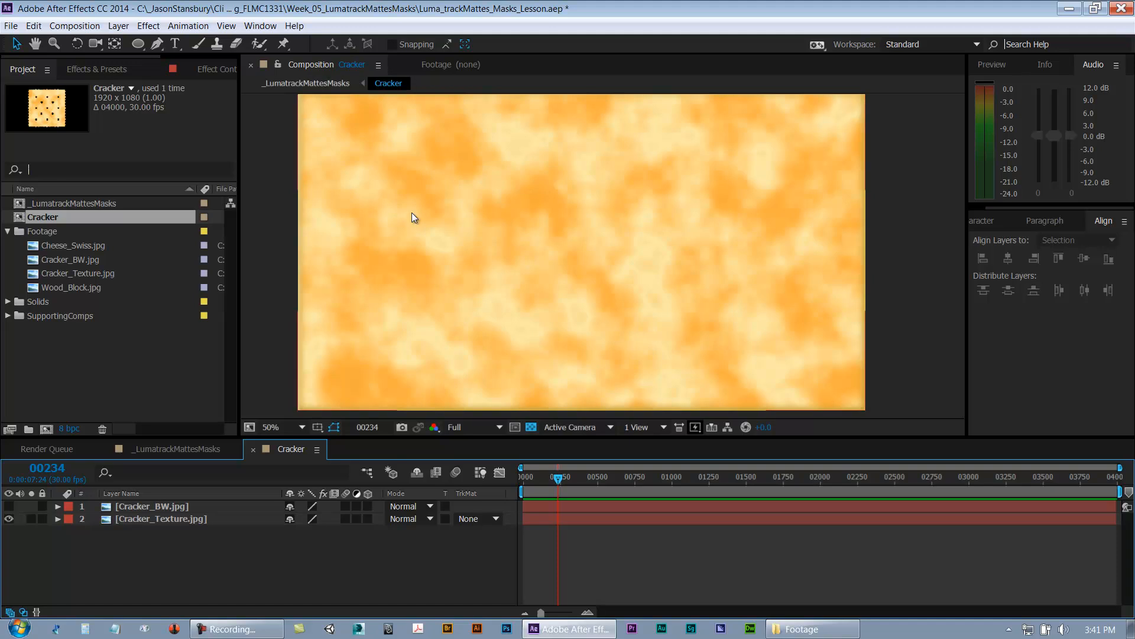
click(165, 520)
click(469, 518)
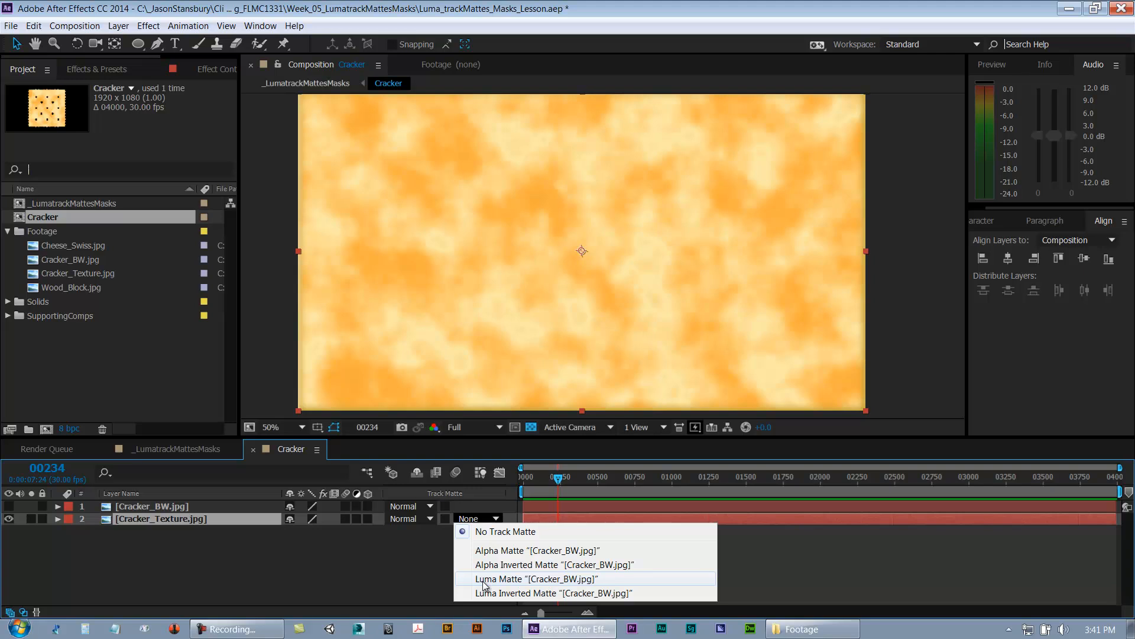
click(483, 580)
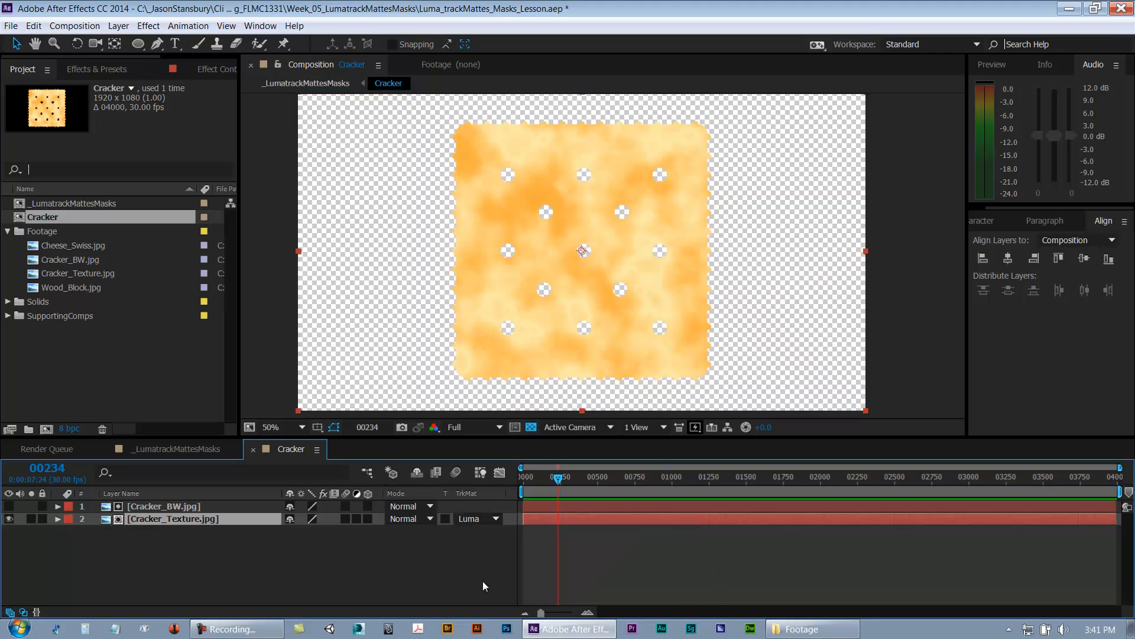
click(473, 519)
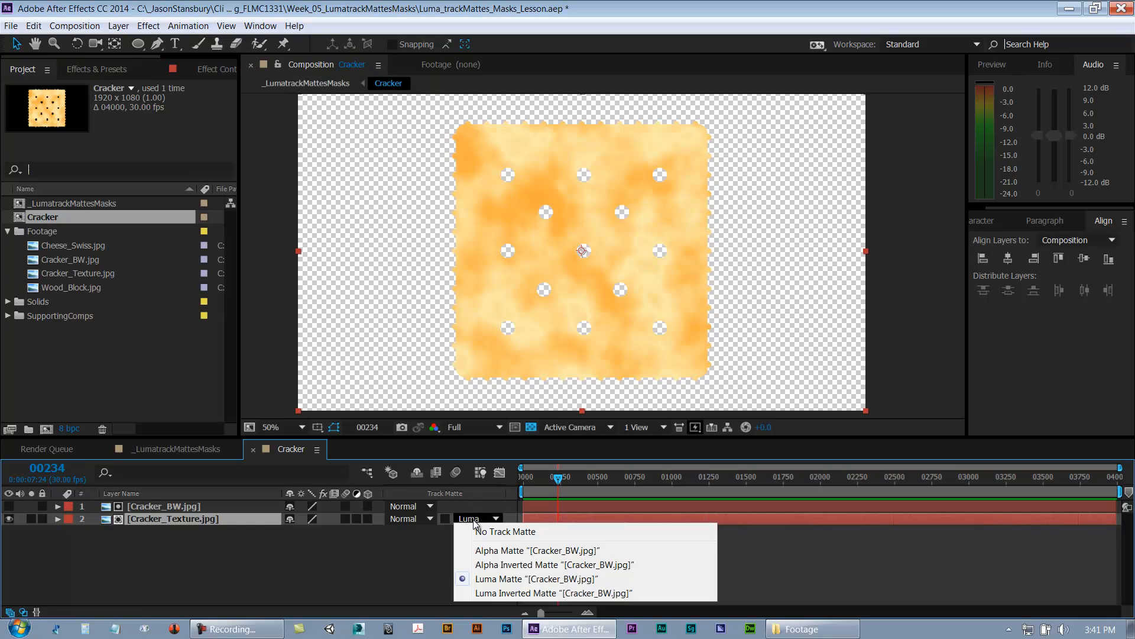
click(506, 593)
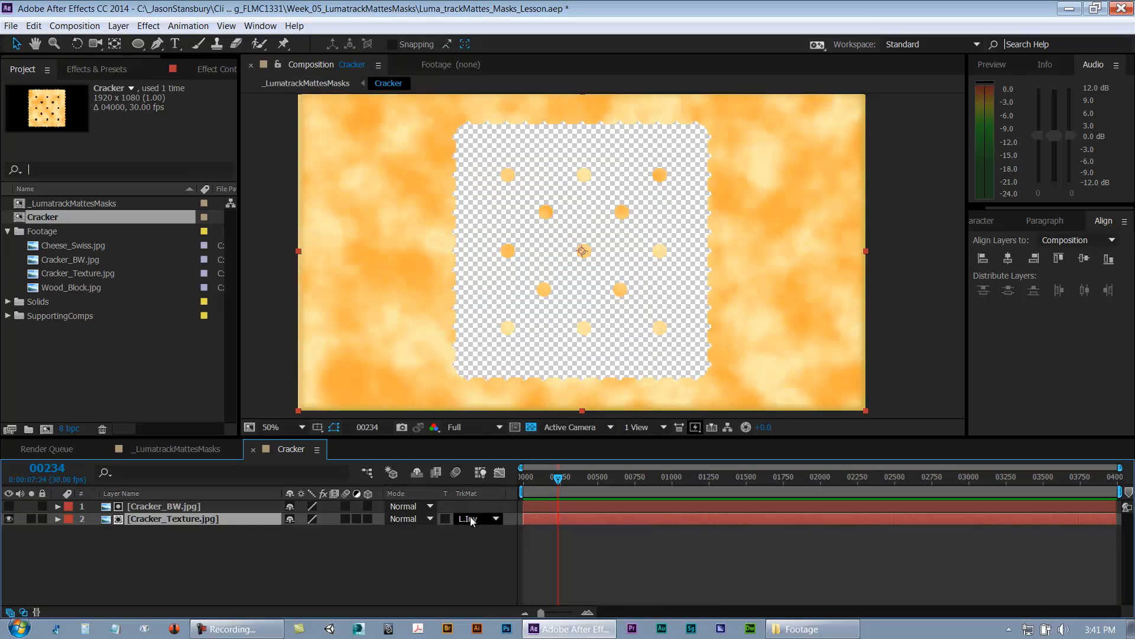
click(474, 519)
click(484, 581)
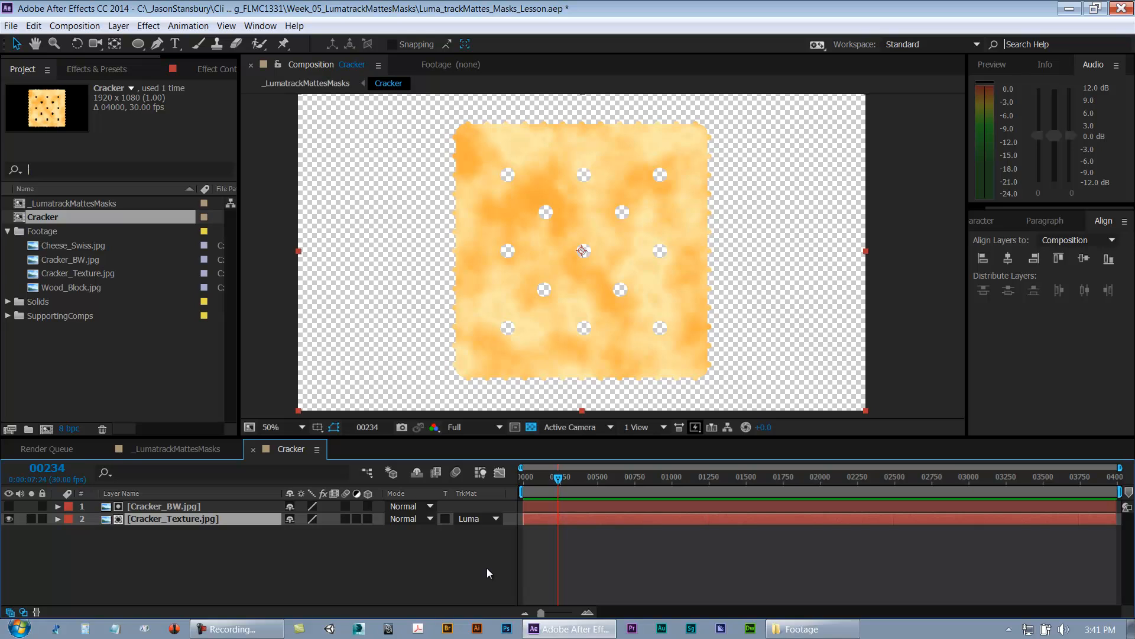
Step: Save the project and close the Cracker composition
click(600, 566)
key(ctrl+s)
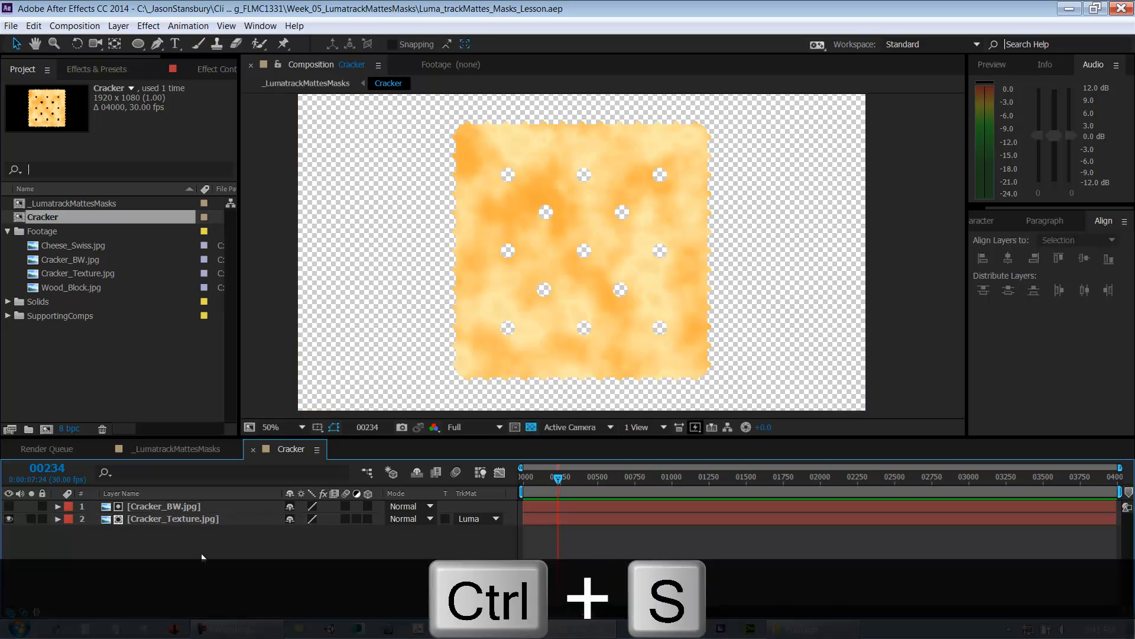
key(ctrl+w)
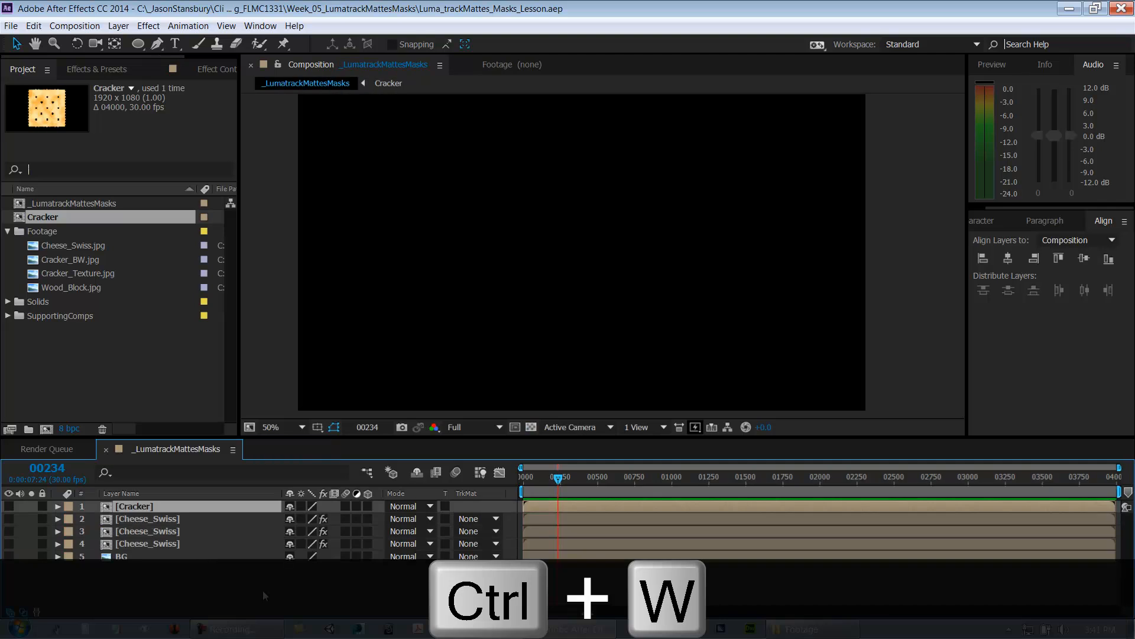
Step: Make the Cracker, three Cheese_Swiss and BG layers visible again in the main composition
click(230, 576)
click(9, 507)
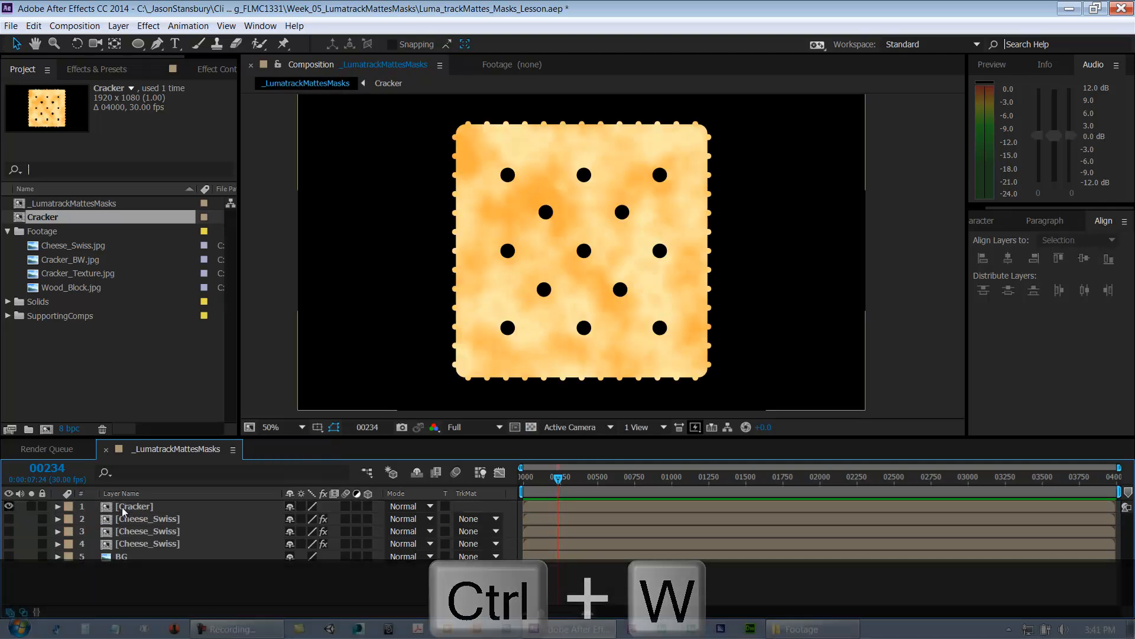
drag(9, 519, 14, 604)
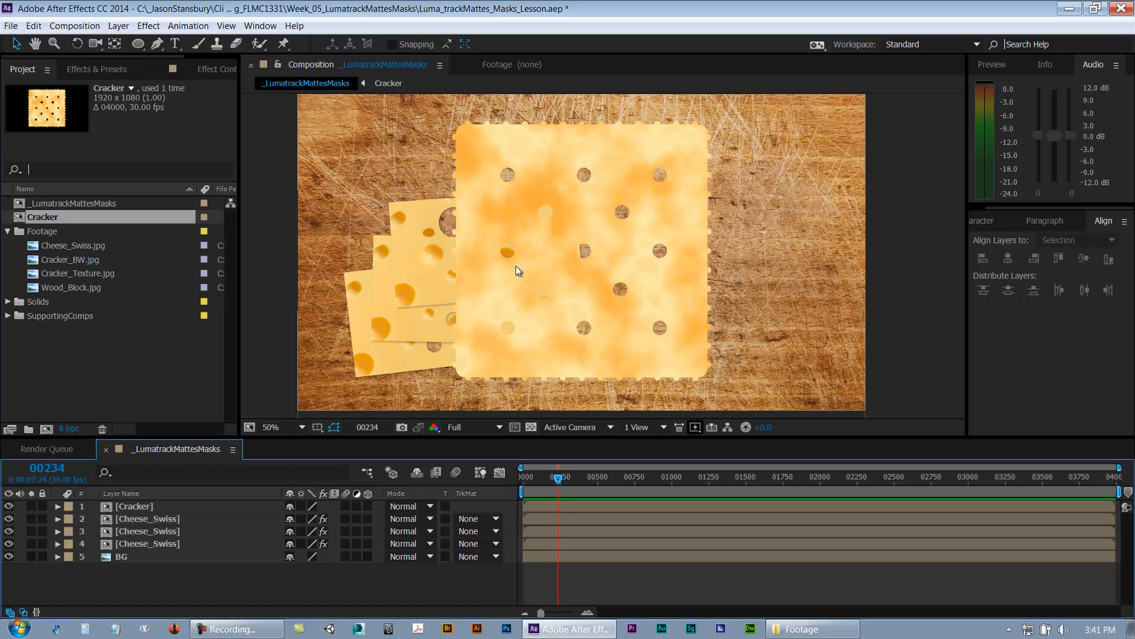
Step: Move the Cracker layer to the right of the cheese and scale it down to about 33%
drag(624, 349, 753, 342)
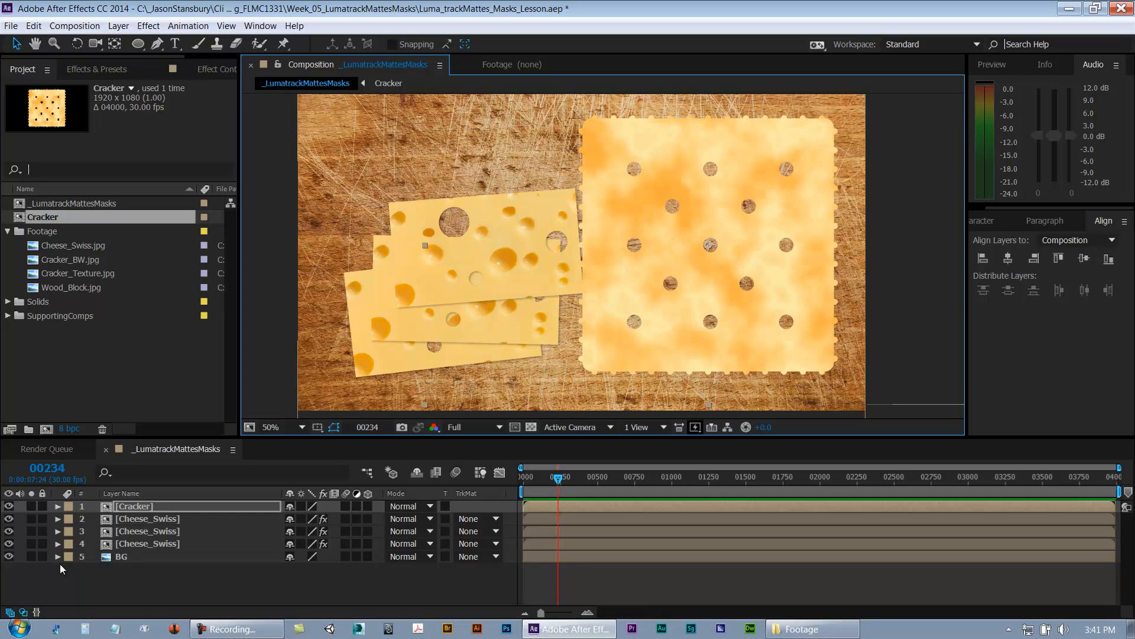
key(s)
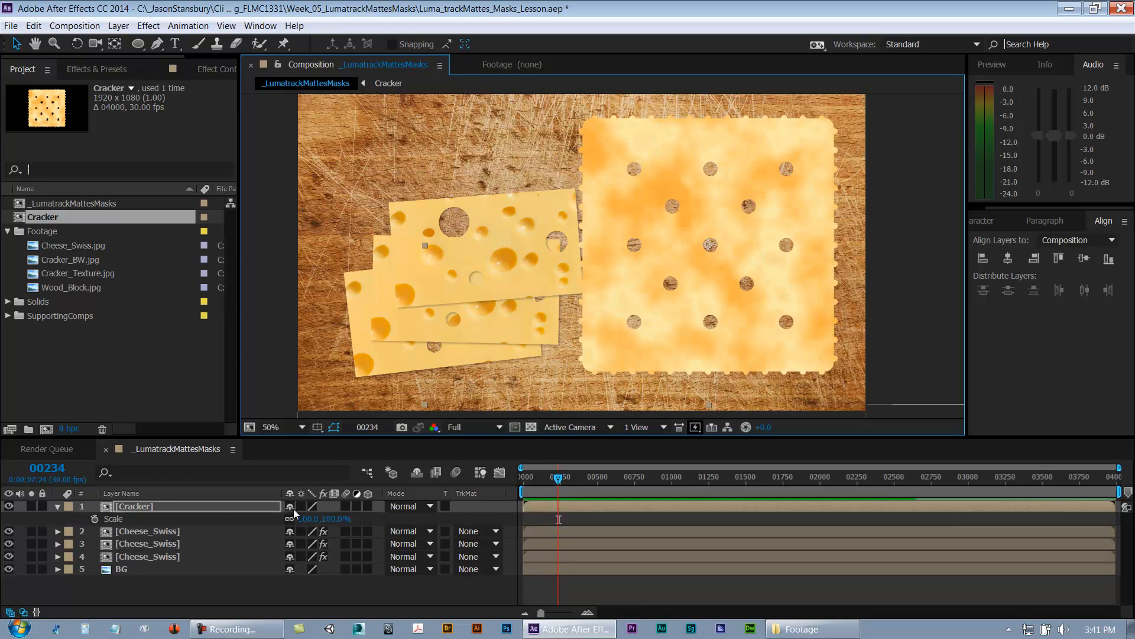
drag(304, 519, 264, 527)
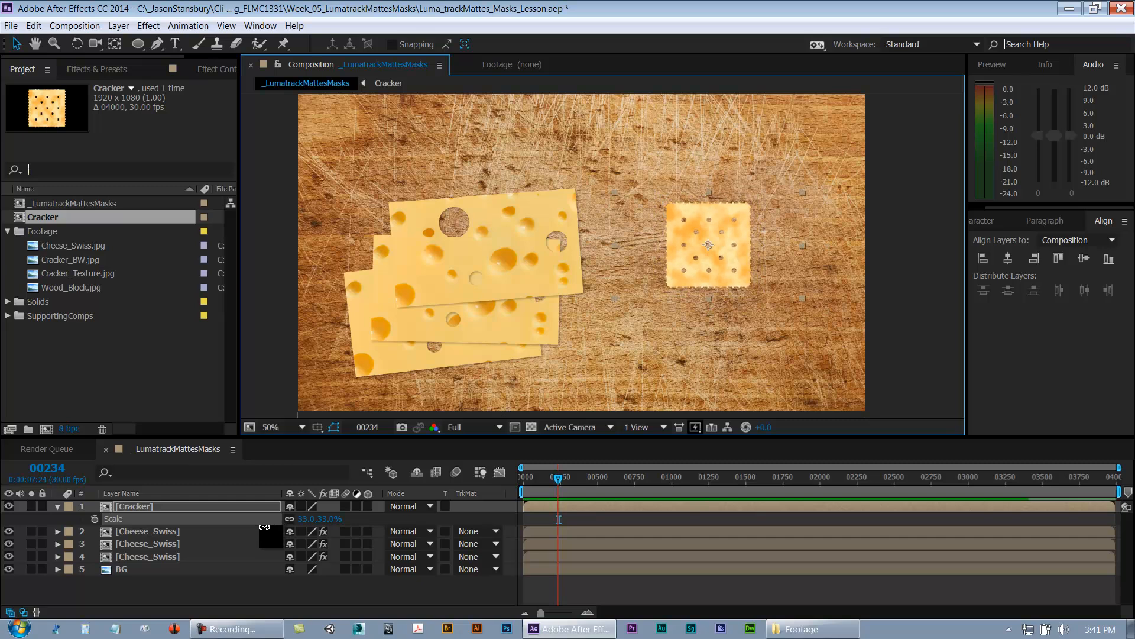
Step: Set the Cracker layer's scale to 40%
key(period)
key(space)
drag(726, 336, 494, 216)
key(space)
drag(537, 175, 677, 329)
key(period)
key(space)
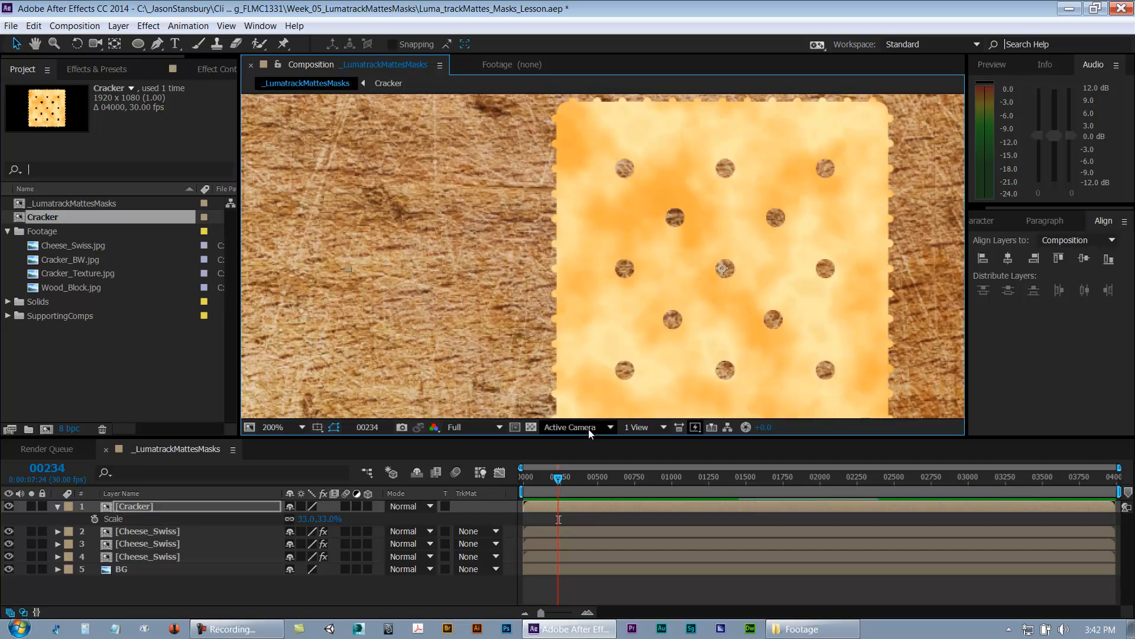
key(comma)
key(comma)
drag(626, 281, 630, 282)
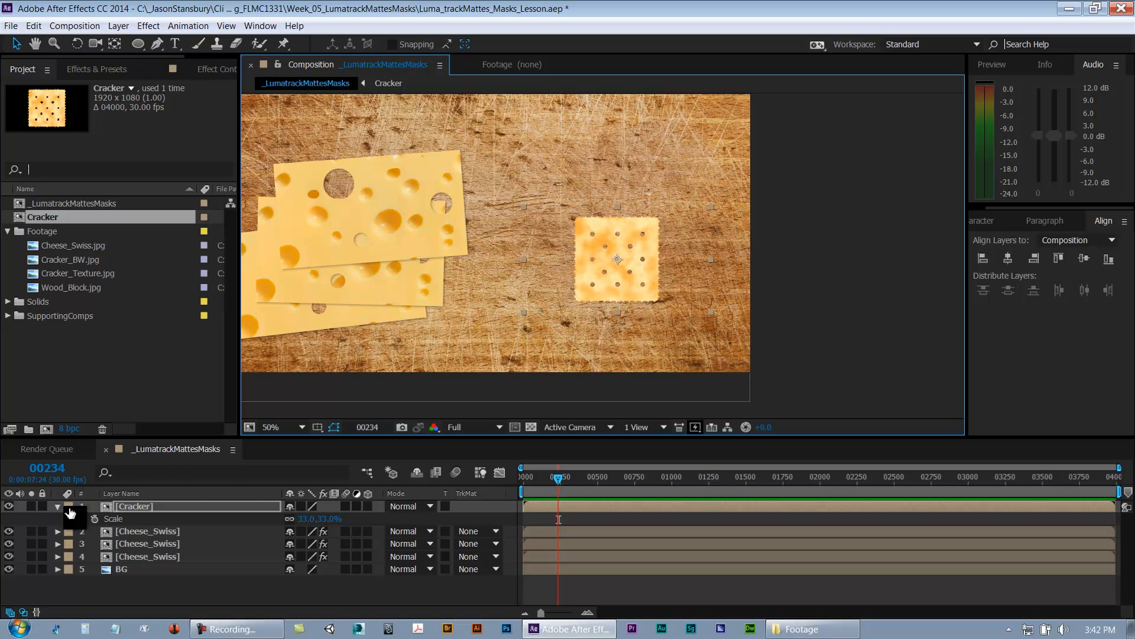
drag(303, 521, 308, 521)
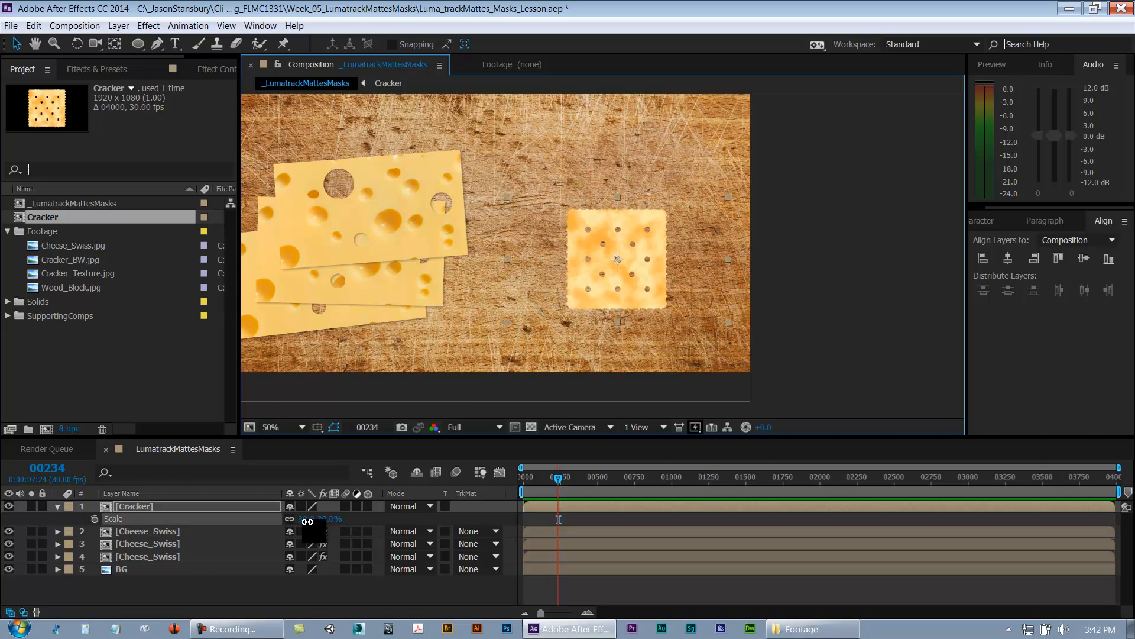
click(307, 521)
text(40)
key(Return)
key(period)
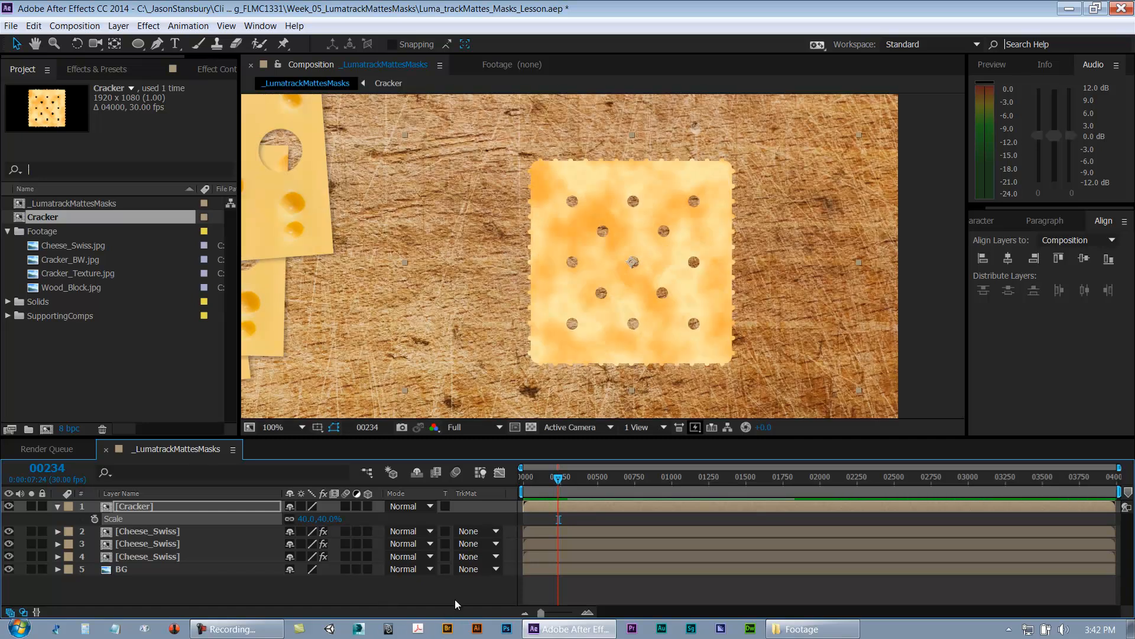
Step: Move the Cracker layer further right in the composition and save the project
key(period)
drag(660, 330, 777, 329)
key(comma)
key(ctrl+s)
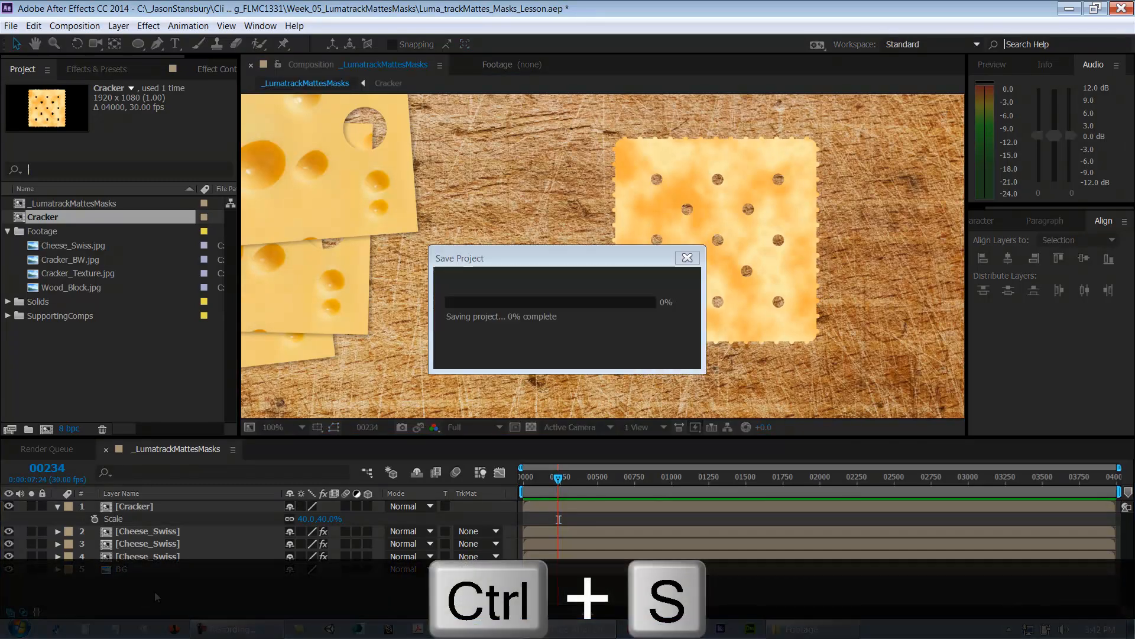
Step: Collapse the Cracker layer's properties and nudge the cracker slightly up and to the left
click(57, 507)
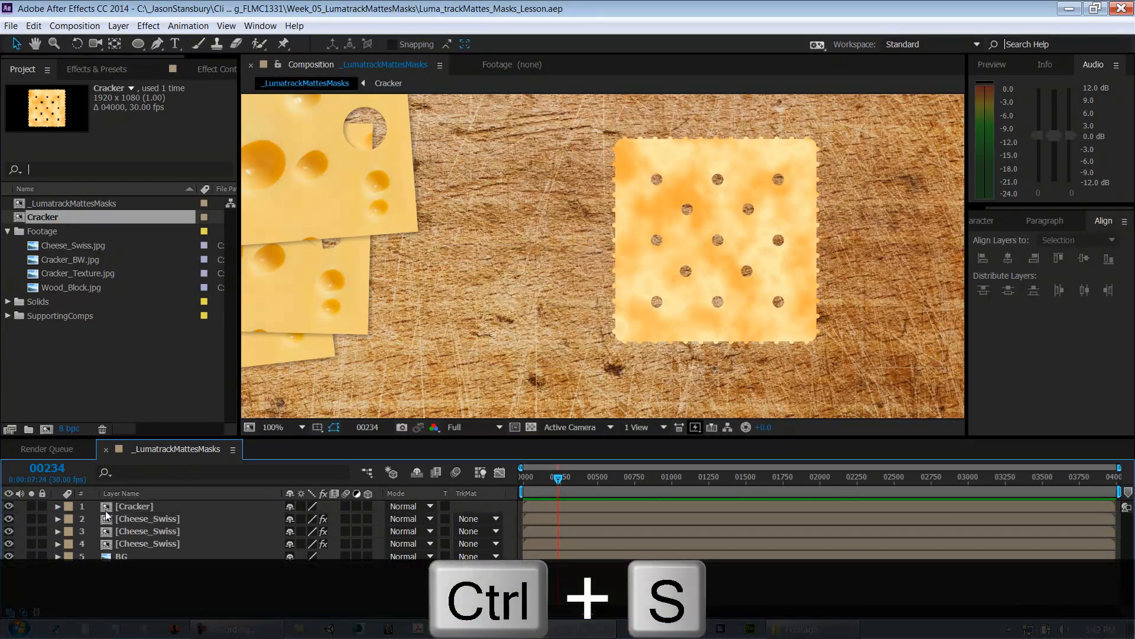
click(127, 506)
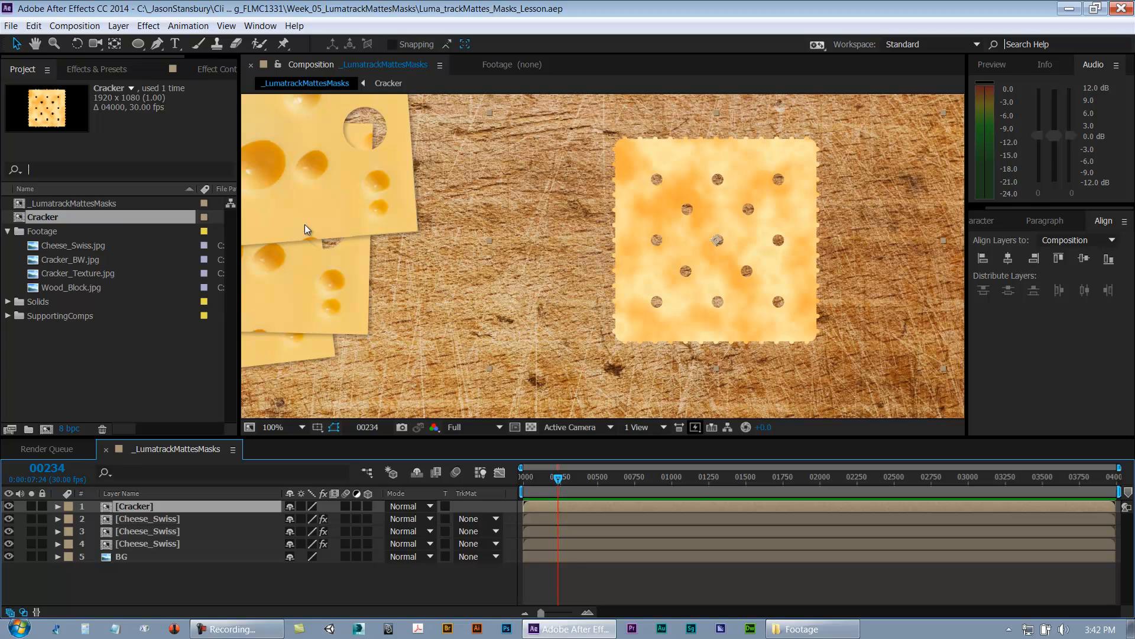
click(102, 569)
click(139, 506)
key(period)
drag(836, 317, 679, 263)
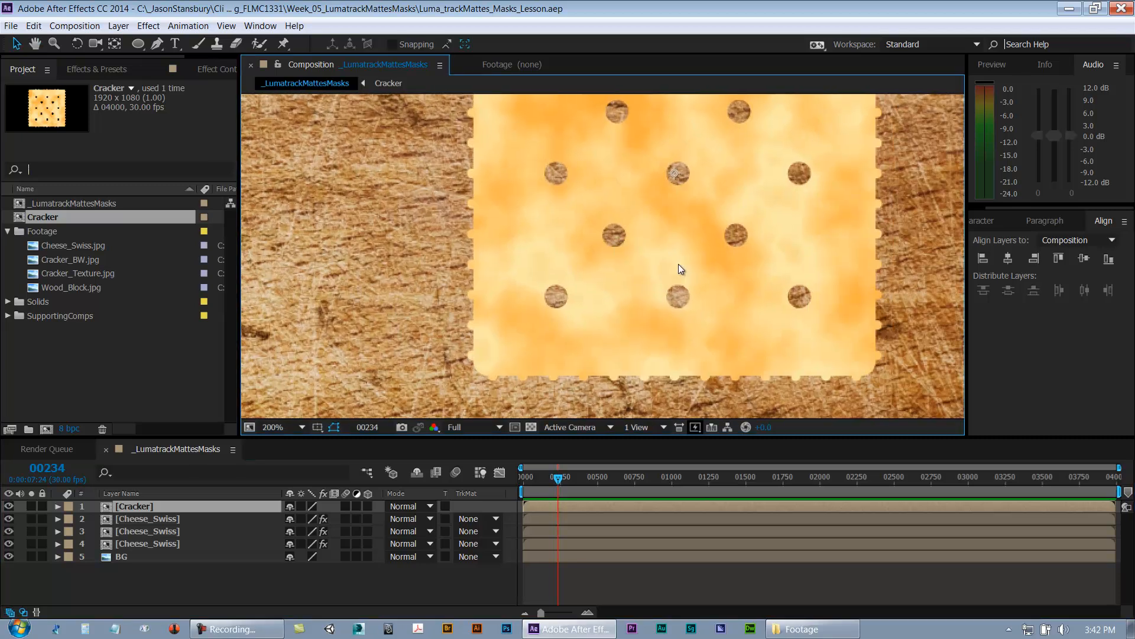
key(comma)
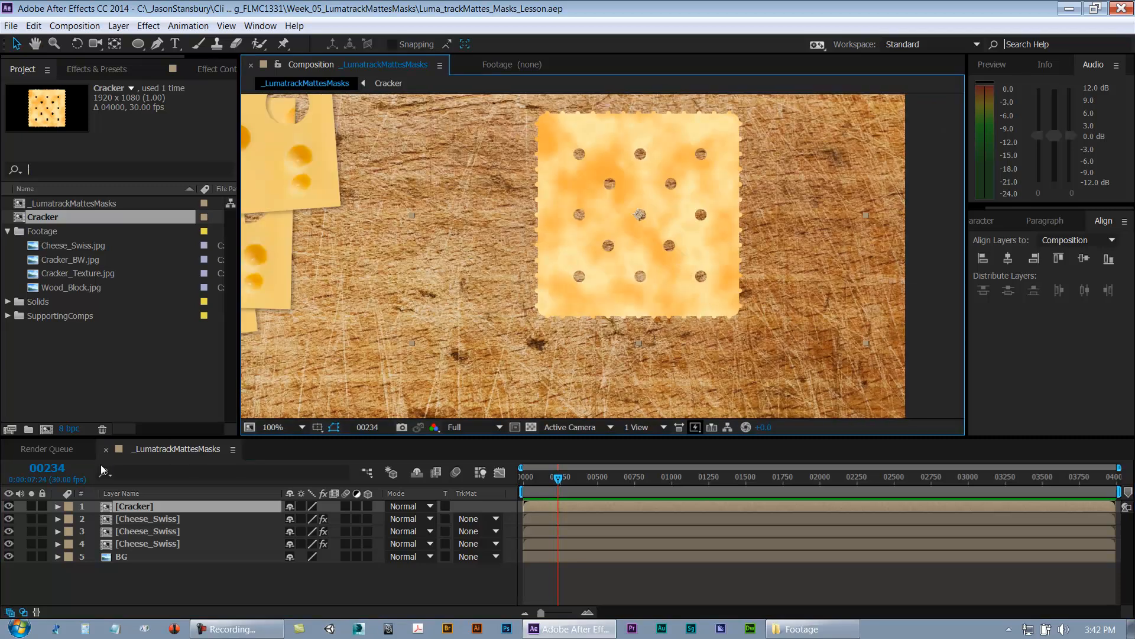
right_click(133, 505)
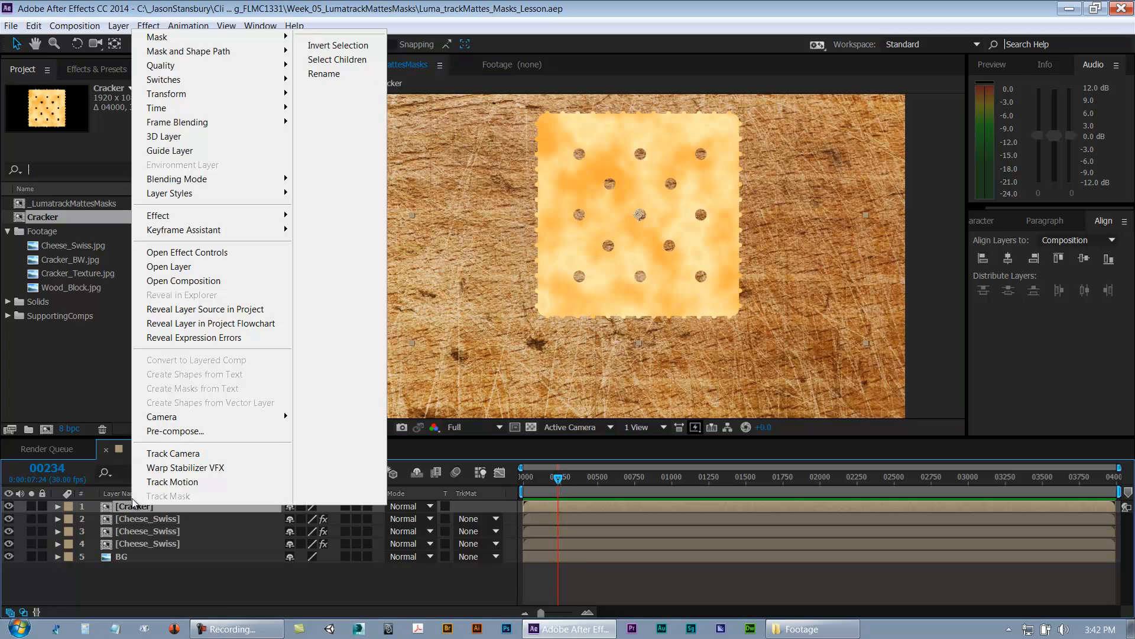
mouse_move(209, 196)
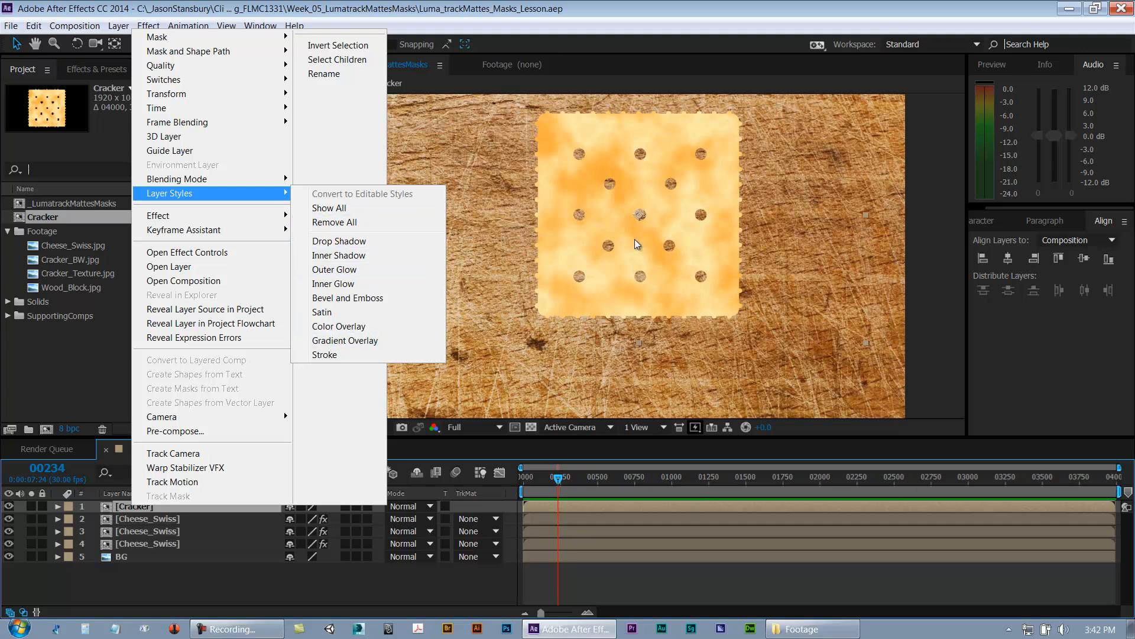
click(630, 278)
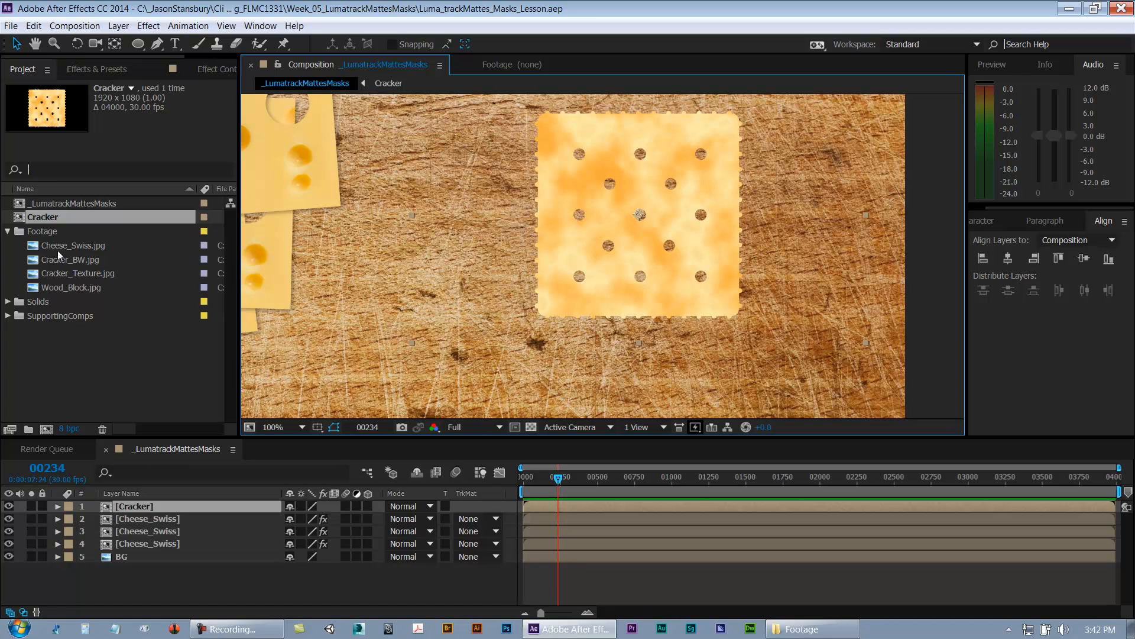
Step: Import crackers-background-20441568.jpg into the Footage folder
click(55, 232)
key(ctrl+i)
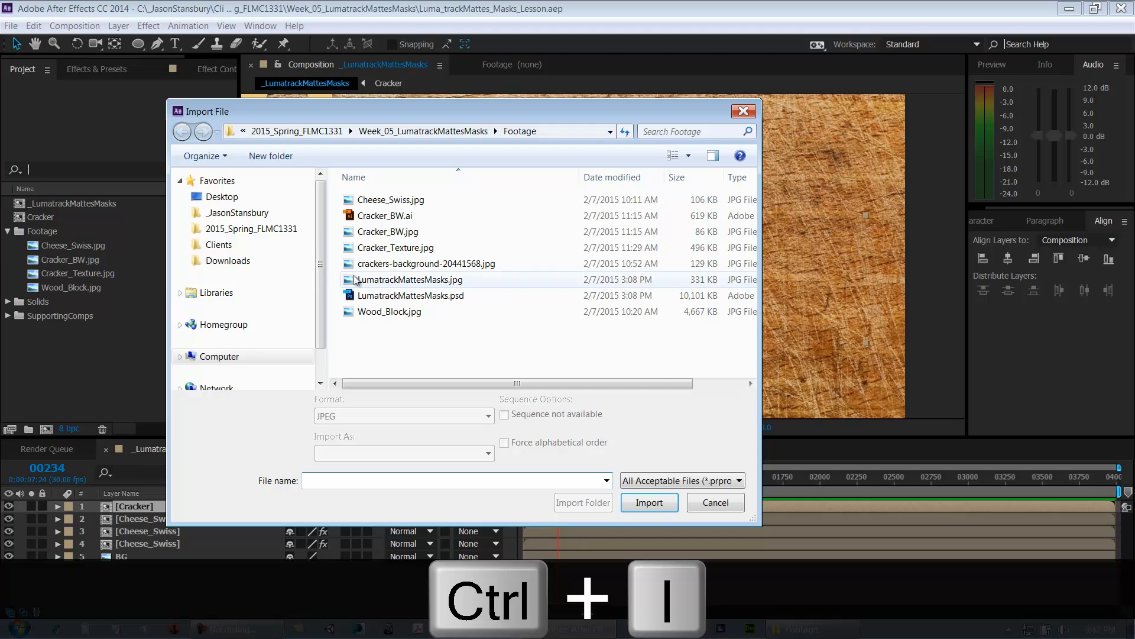
click(386, 264)
click(649, 502)
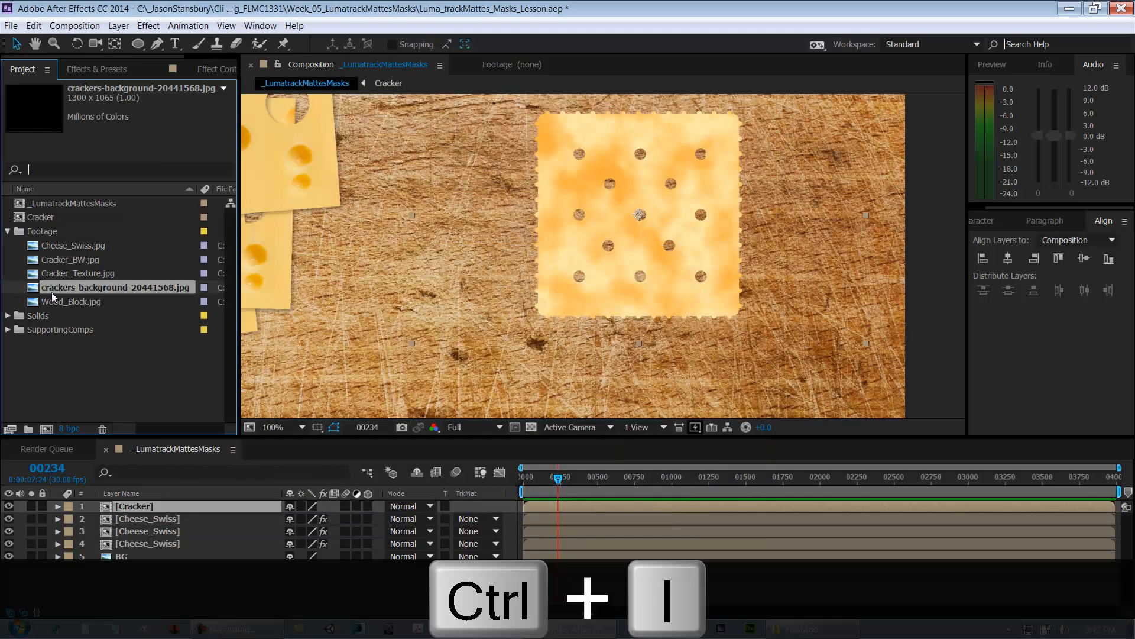
Step: Add the crackers-background image to the composition above the other layers and position it on the right side
drag(212, 310, 821, 326)
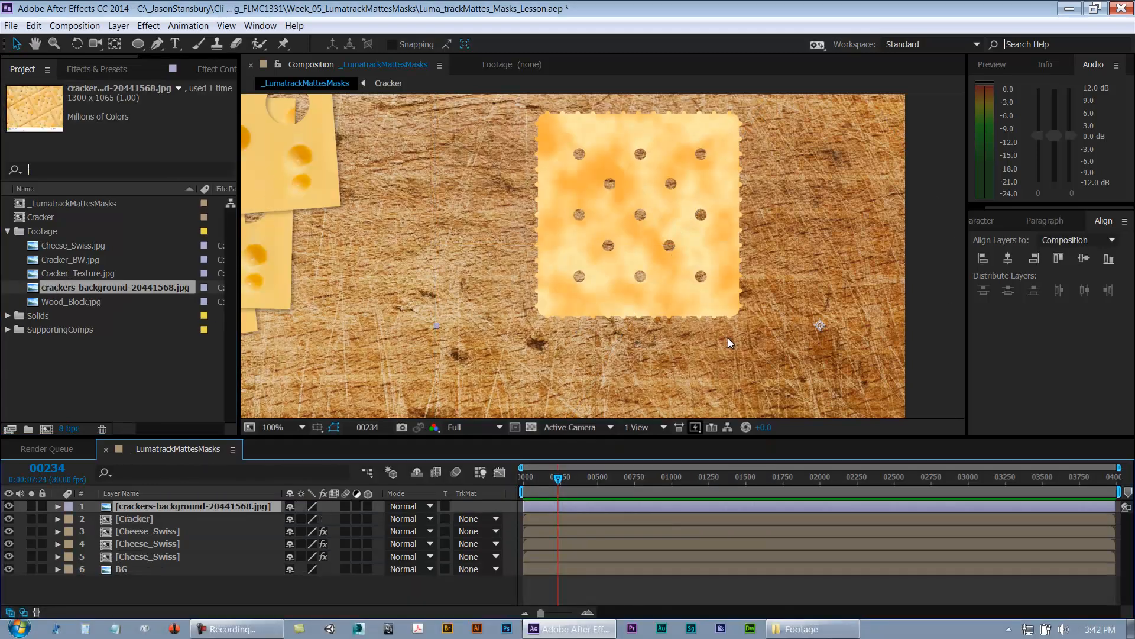
drag(781, 266, 857, 394)
drag(848, 283, 471, 278)
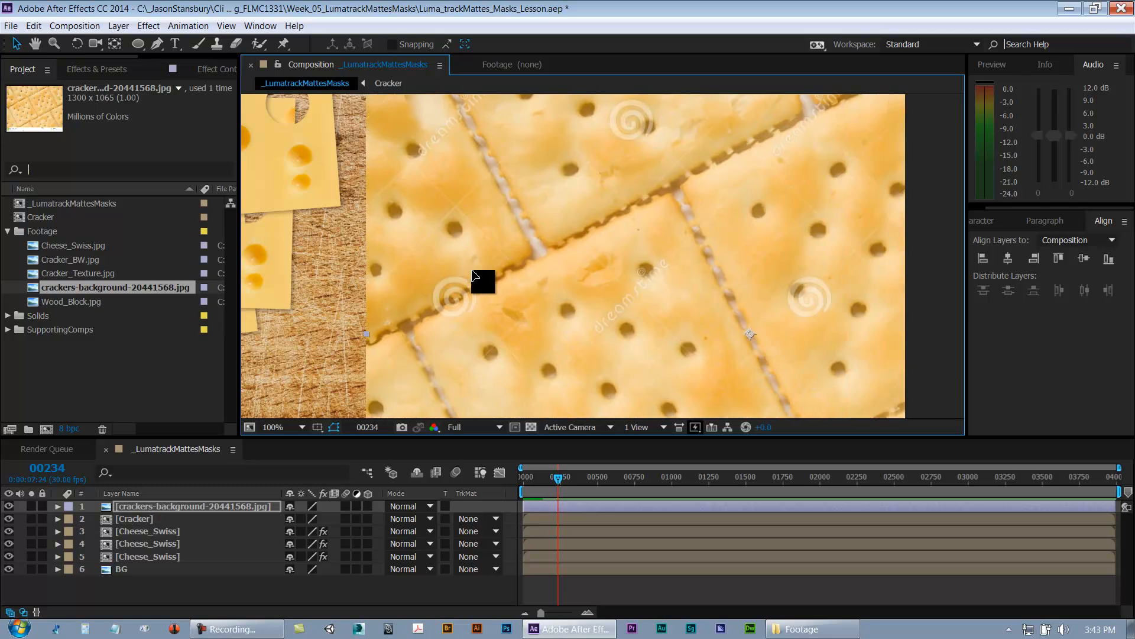
drag(730, 253, 625, 273)
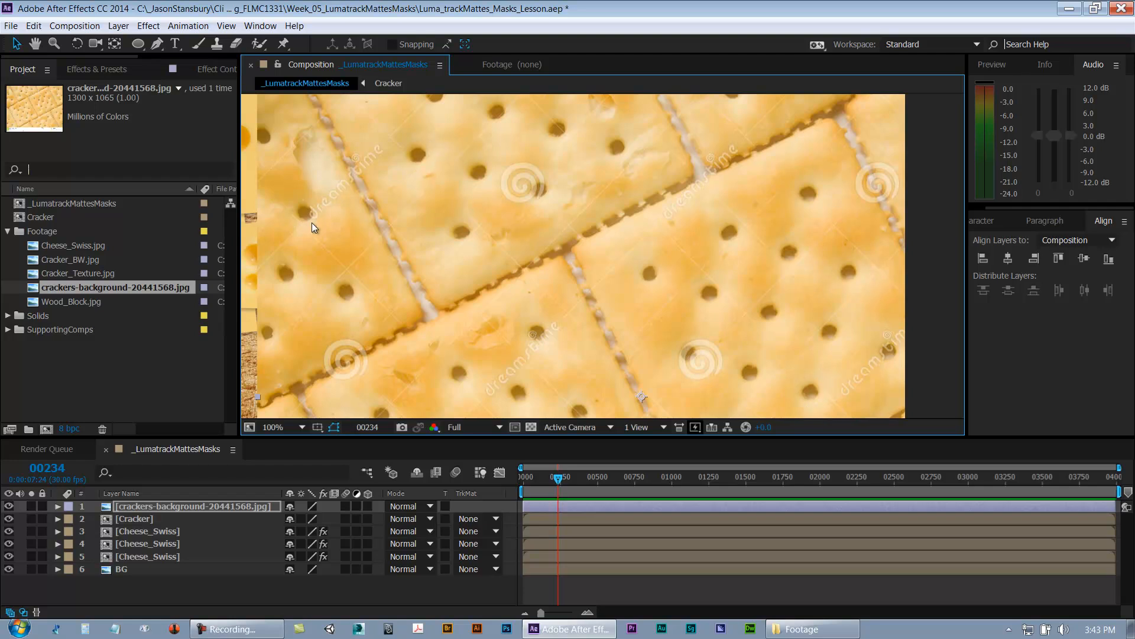
drag(530, 243, 712, 220)
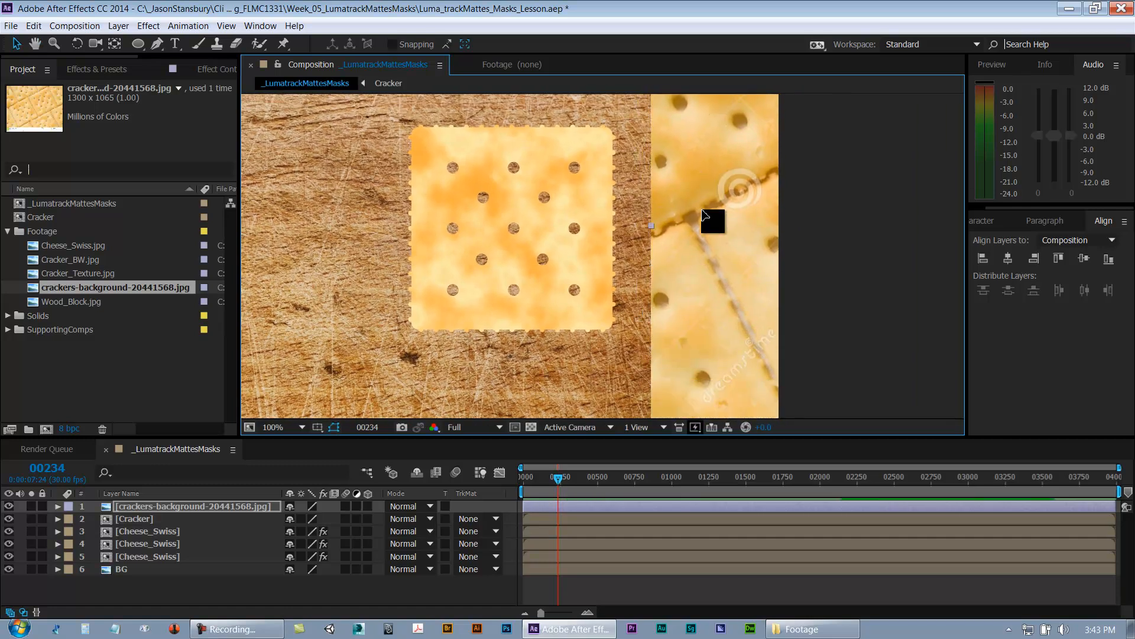
Step: Refine the positions of the Cracker and crackers-background layers so their edges meet, then save the project
drag(721, 341, 705, 363)
click(592, 294)
drag(592, 295, 493, 296)
drag(816, 302, 734, 313)
click(738, 313)
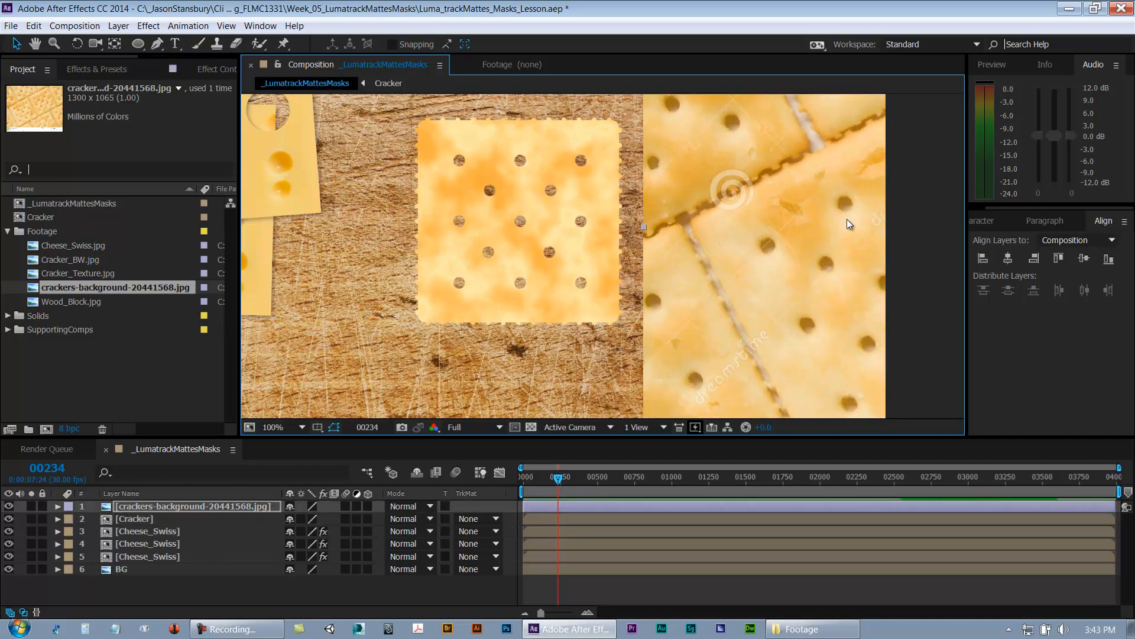
mouse_move(822, 304)
mouse_down()
mouse_move(792, 305)
mouse_move(811, 309)
mouse_up()
scroll(541, 365, up, 1)
drag(529, 275, 396, 239)
click(197, 590)
key(ctrl+s)
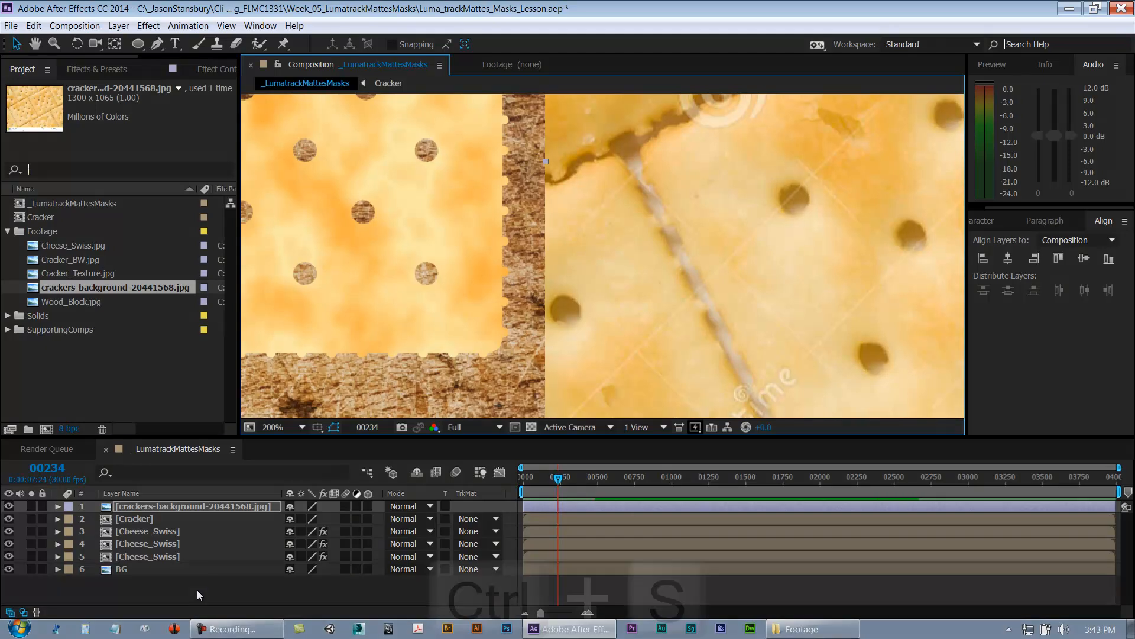
Step: Toggle the Cracker layer's visibility to compare it against the crackers-background image
click(155, 507)
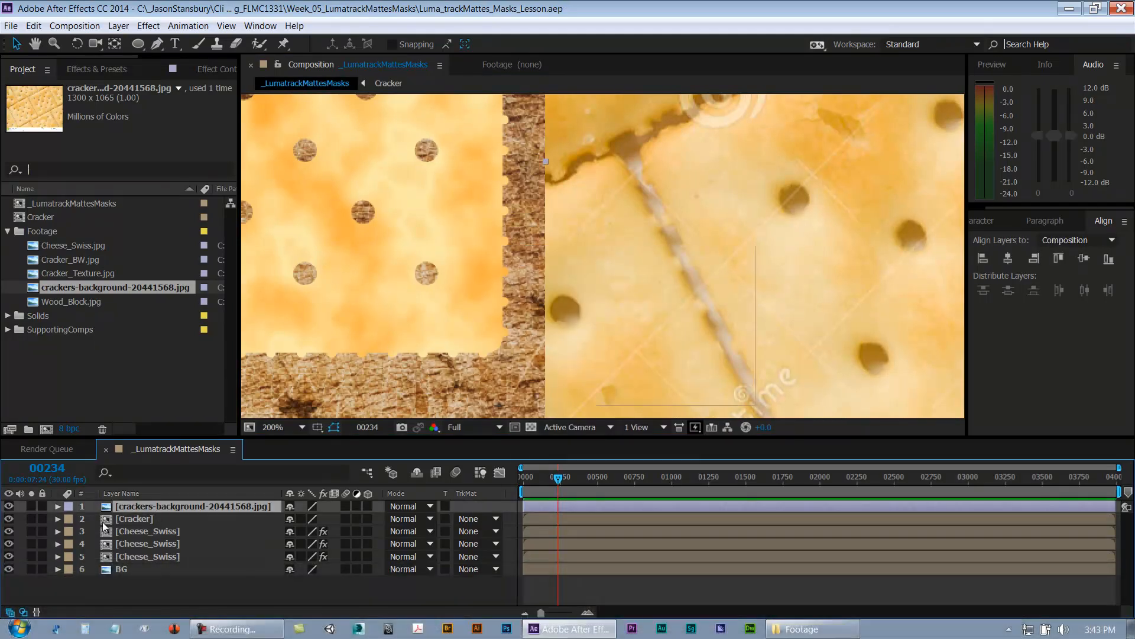
click(133, 520)
click(9, 518)
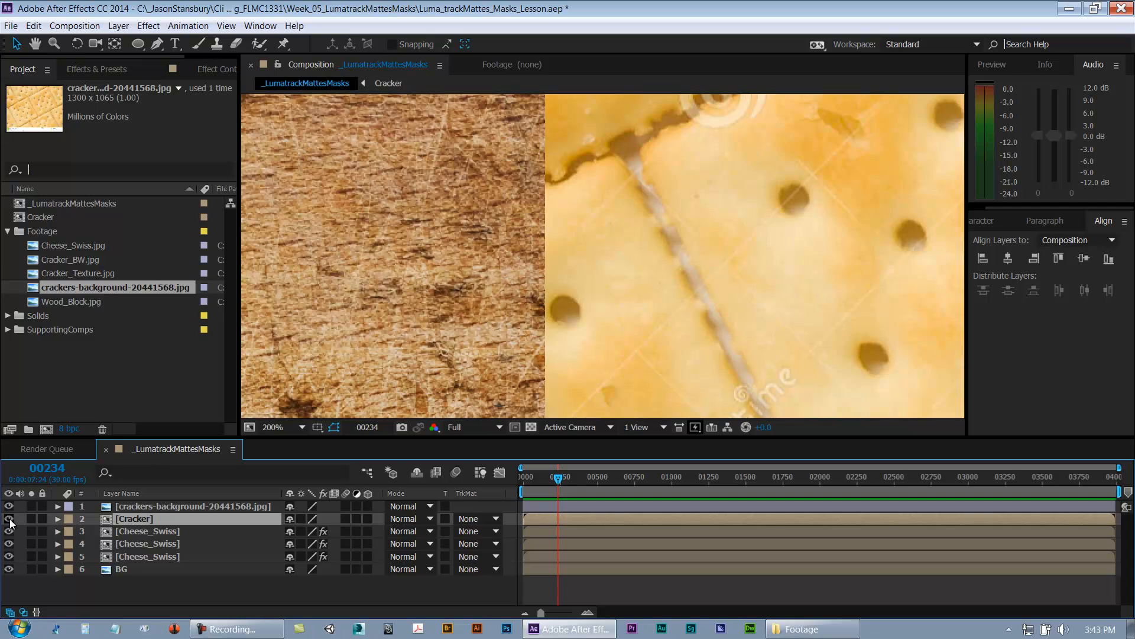
click(9, 518)
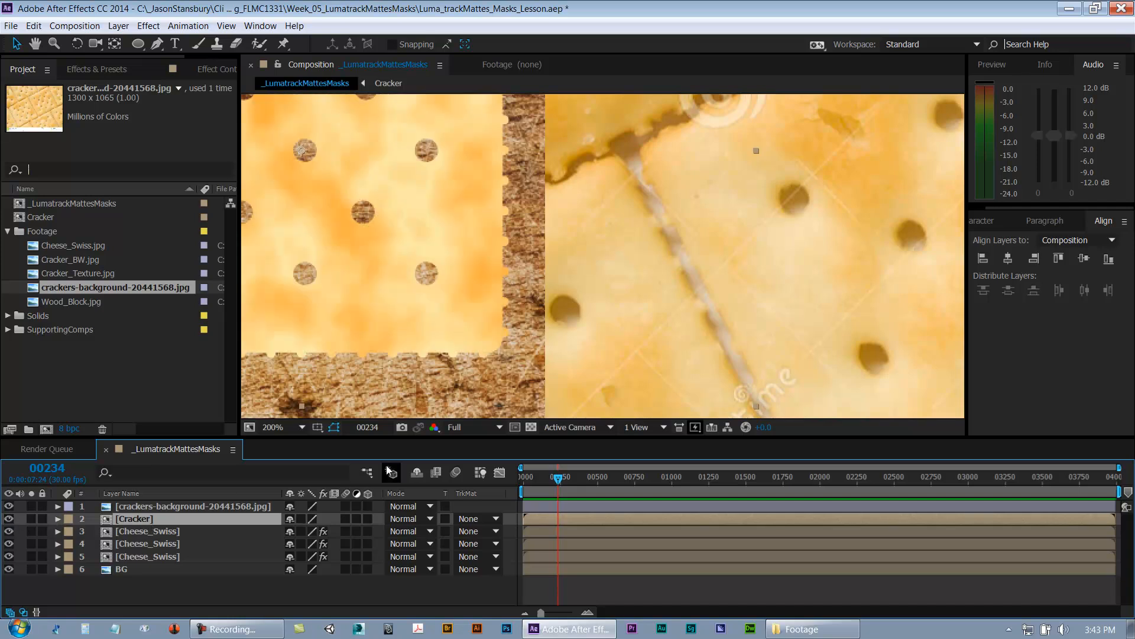
Step: Move the crackers-background image so it sits beside the Cracker layer, aligning it with the cracker's edge
drag(746, 230, 493, 311)
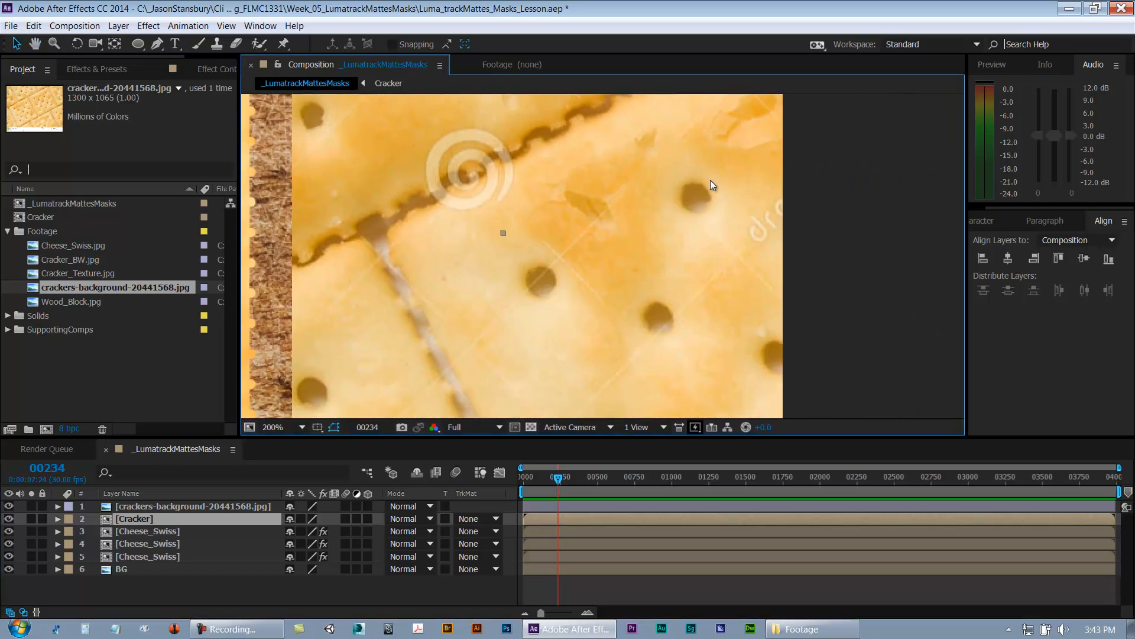
key(h)
drag(699, 209, 798, 249)
key(v)
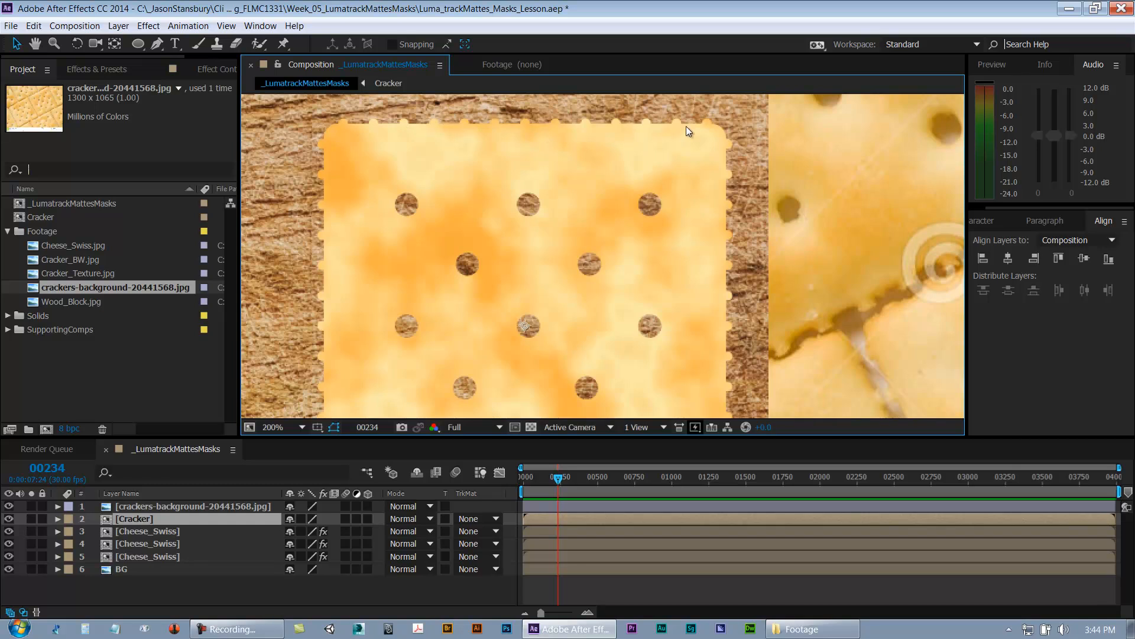
drag(704, 303, 672, 223)
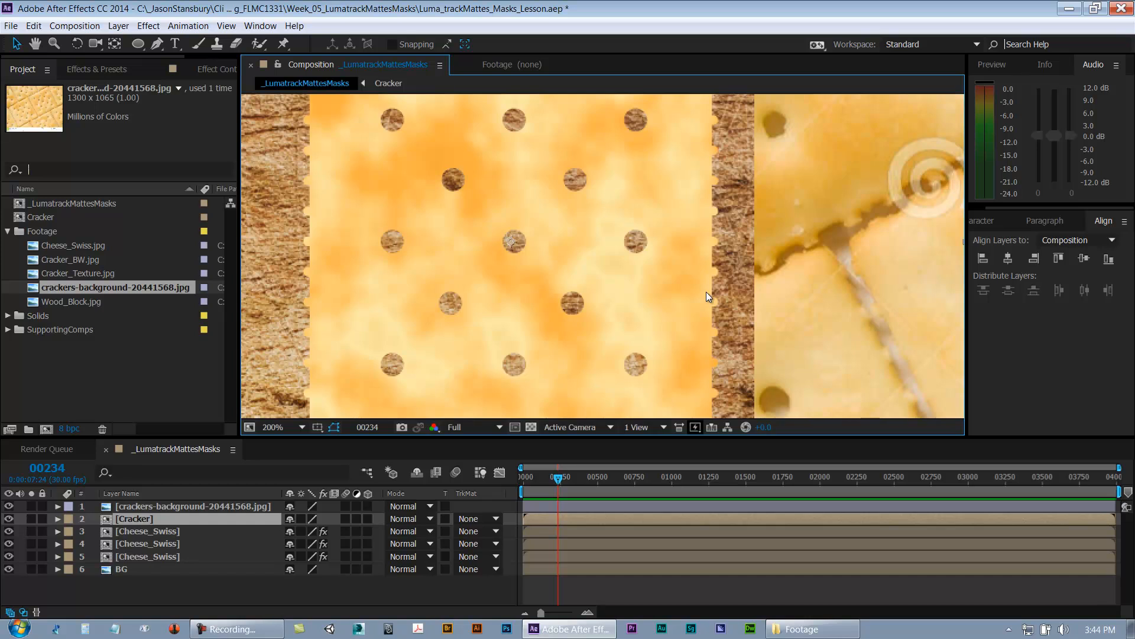
drag(788, 248, 684, 348)
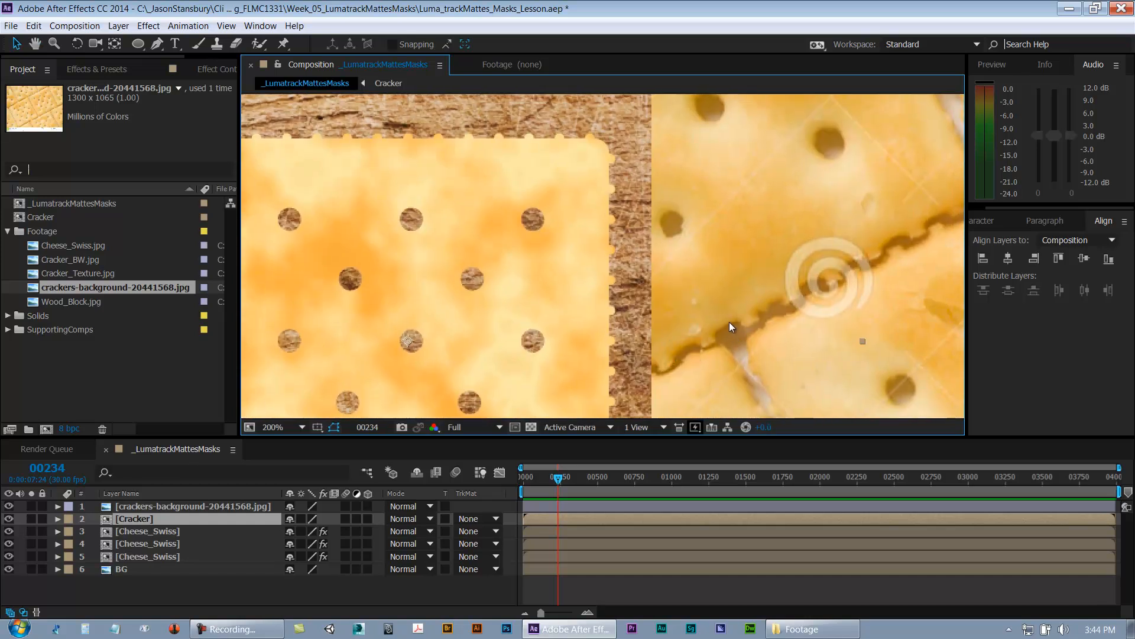
drag(863, 257, 621, 368)
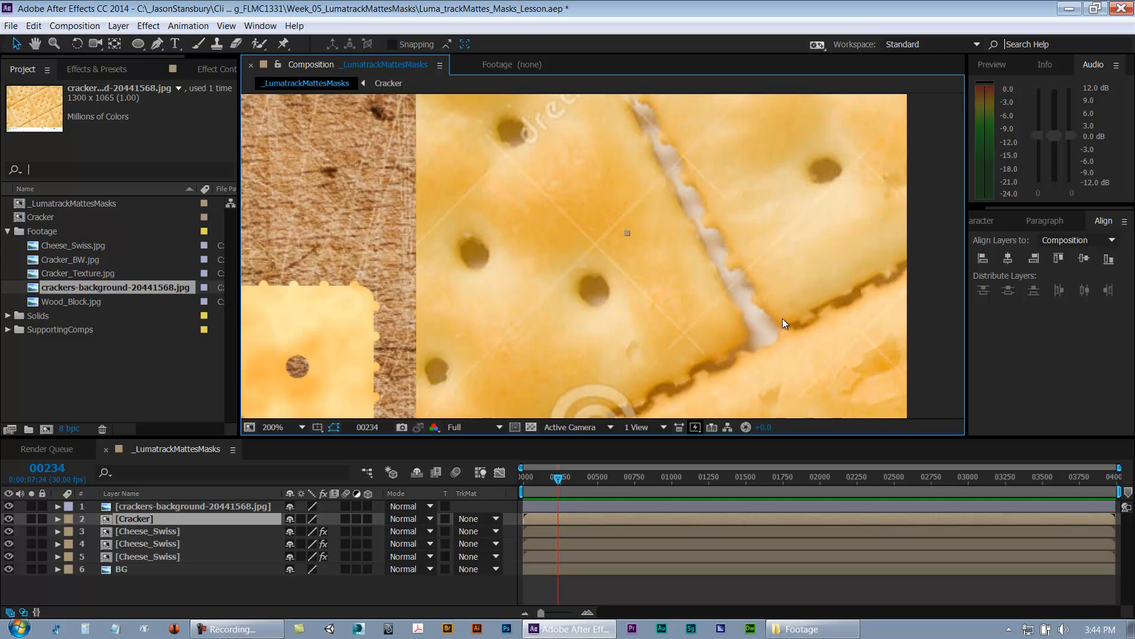
drag(802, 248, 720, 420)
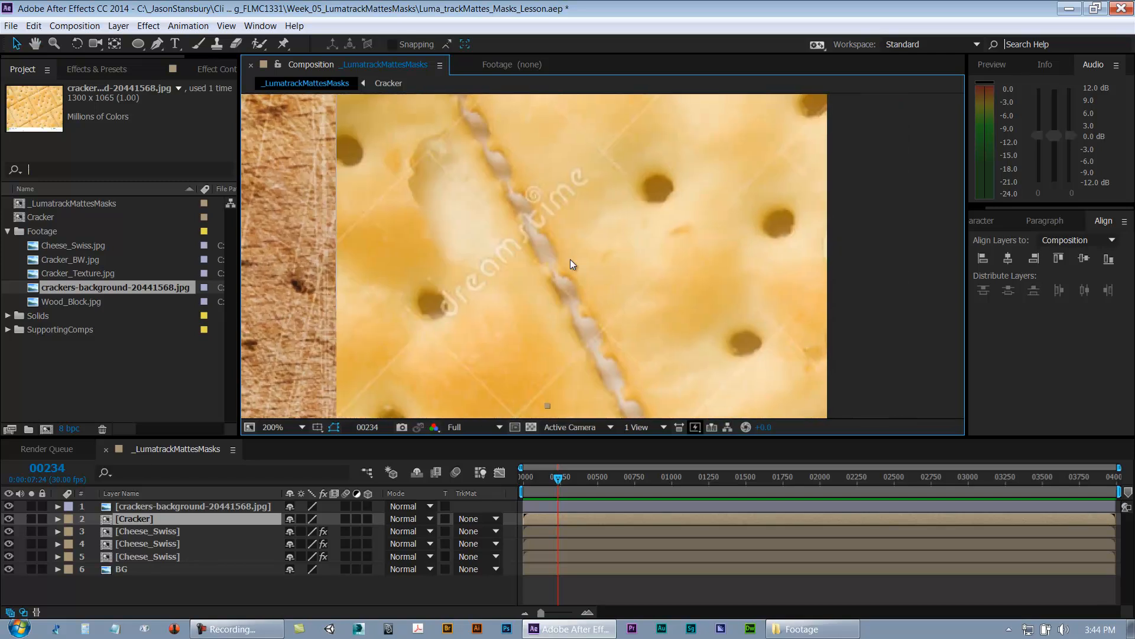
drag(488, 137, 537, 234)
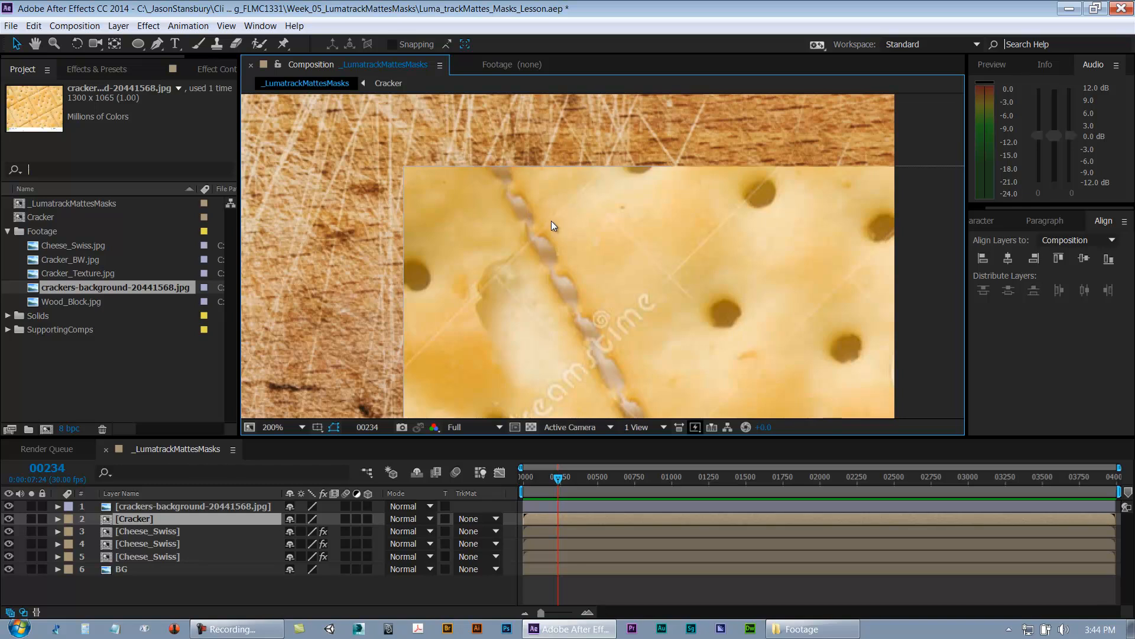
Step: Nudge the Cracker layer slightly upward to line it up with the crackers-background image
key(space)
drag(668, 403, 886, 295)
drag(442, 258, 798, 358)
drag(551, 407, 372, 266)
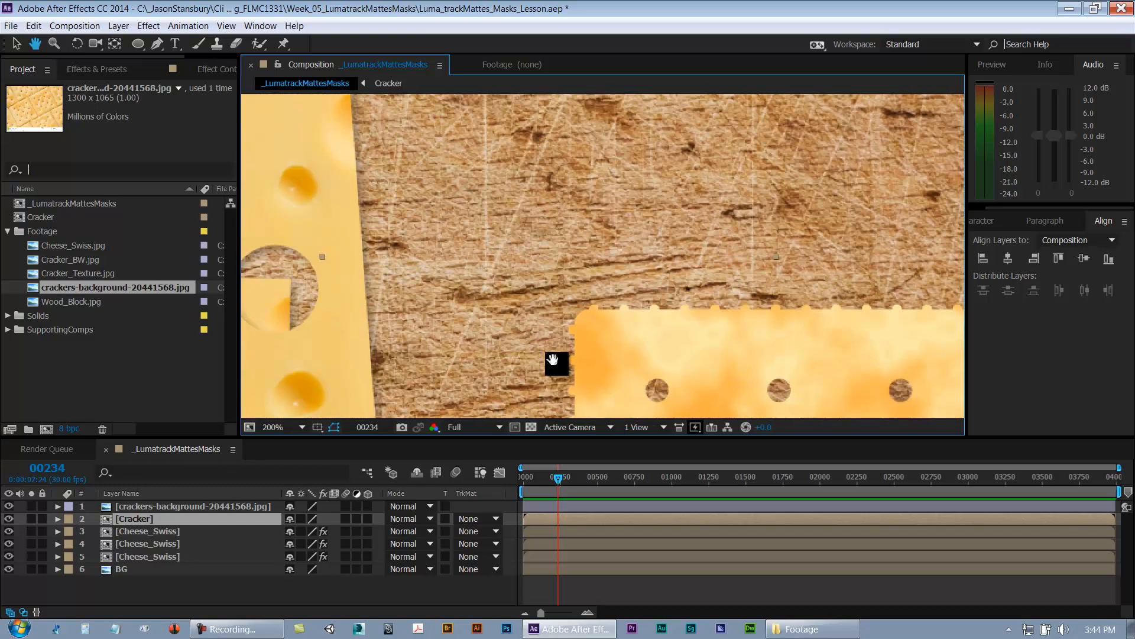
drag(557, 360, 296, 160)
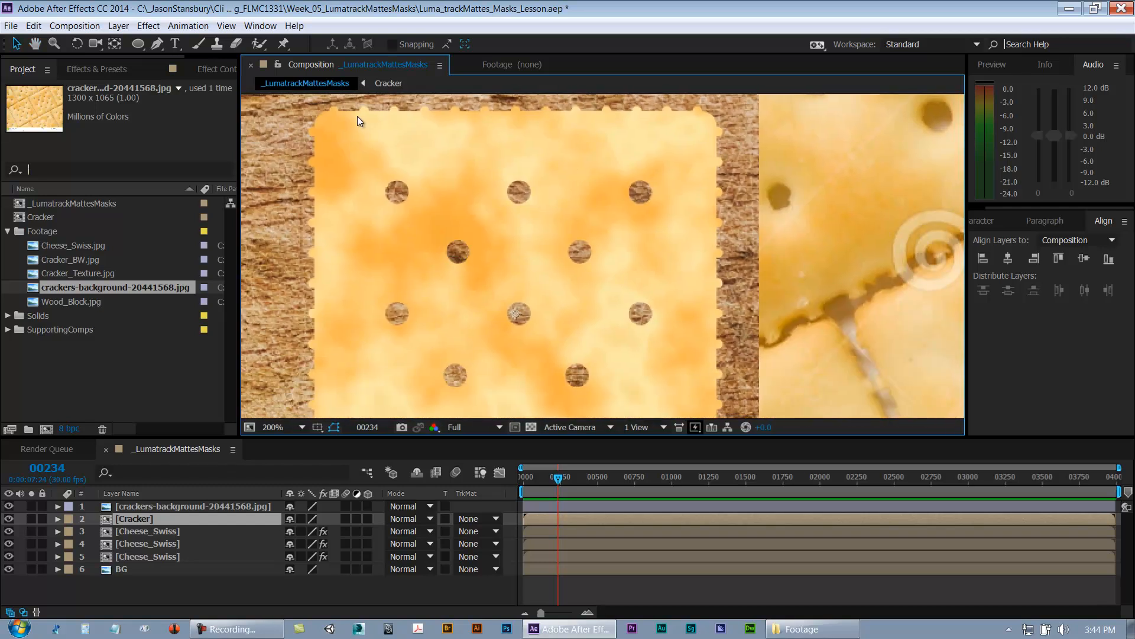
drag(406, 345, 422, 305)
Step: Add an Inner Glow layer style to the Cracker layer and set its glow color to red (FF0000)
right_click(140, 518)
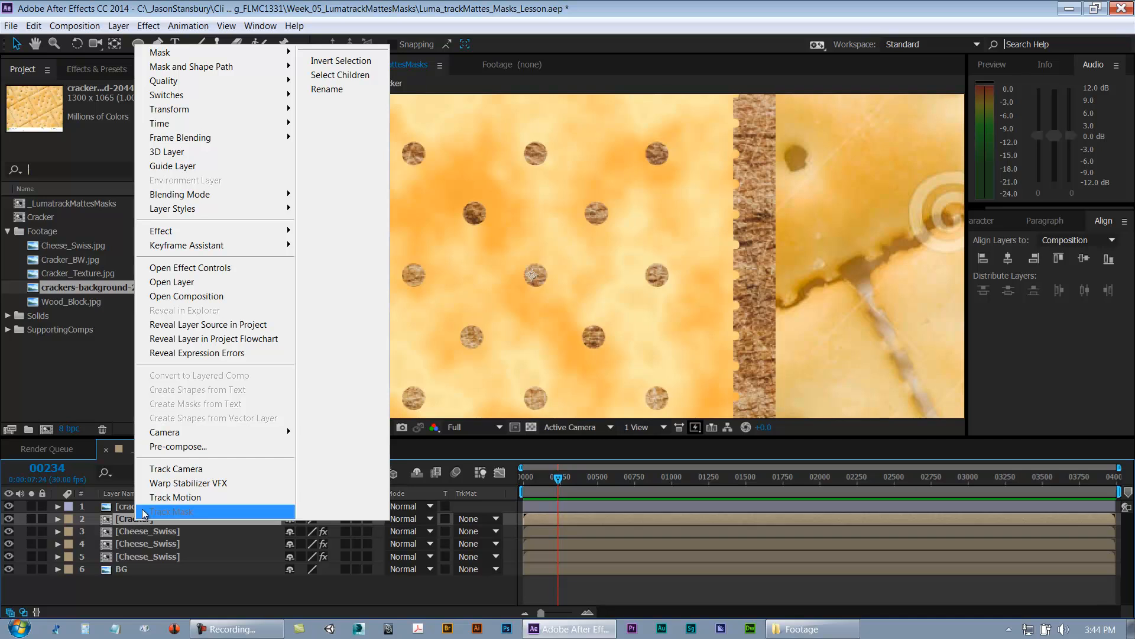
mouse_move(220, 220)
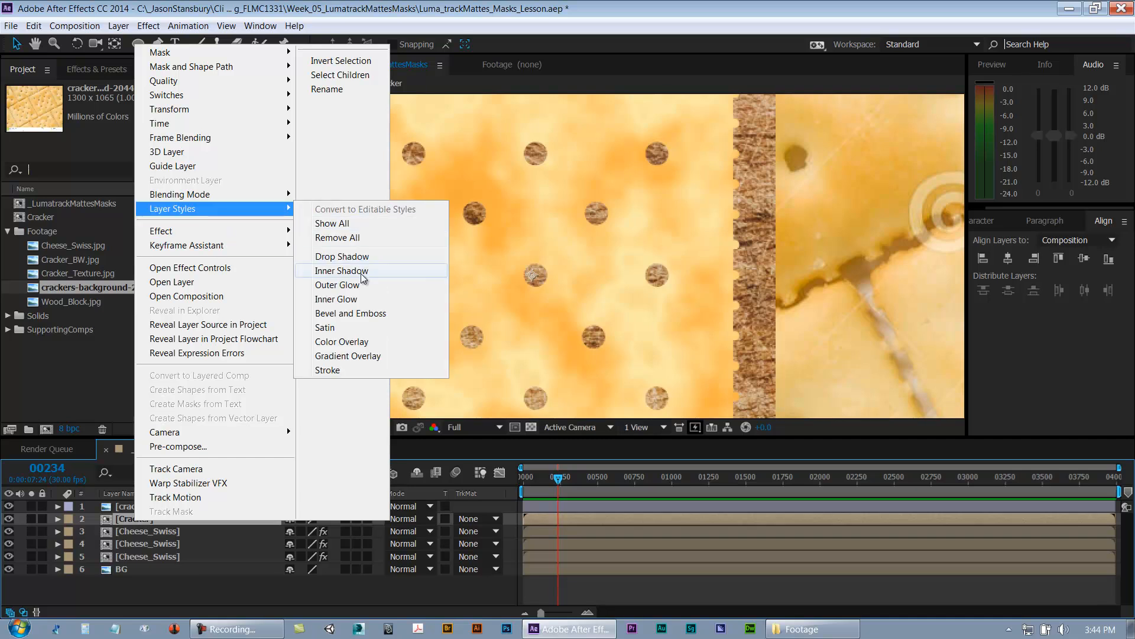
click(355, 299)
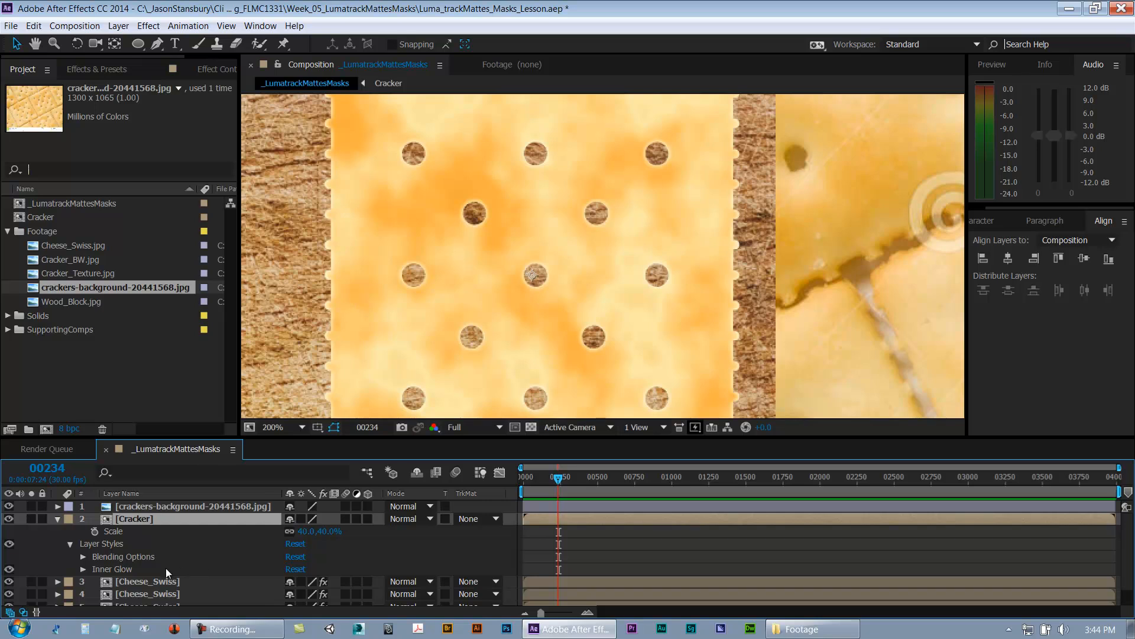
double_click(117, 570)
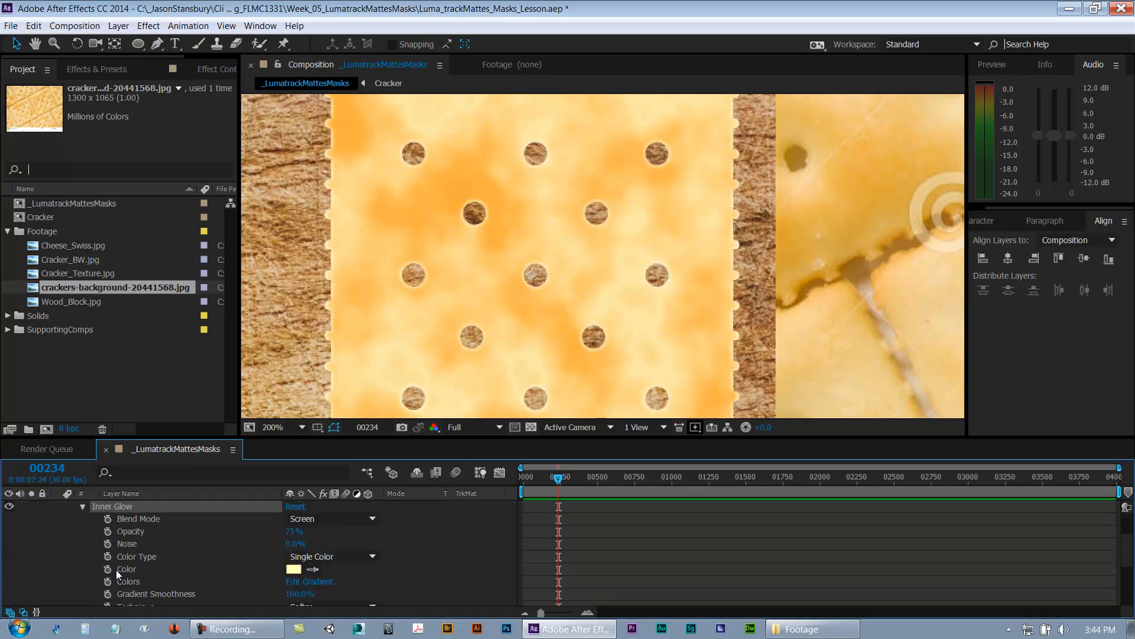
click(294, 569)
drag(582, 470, 509, 367)
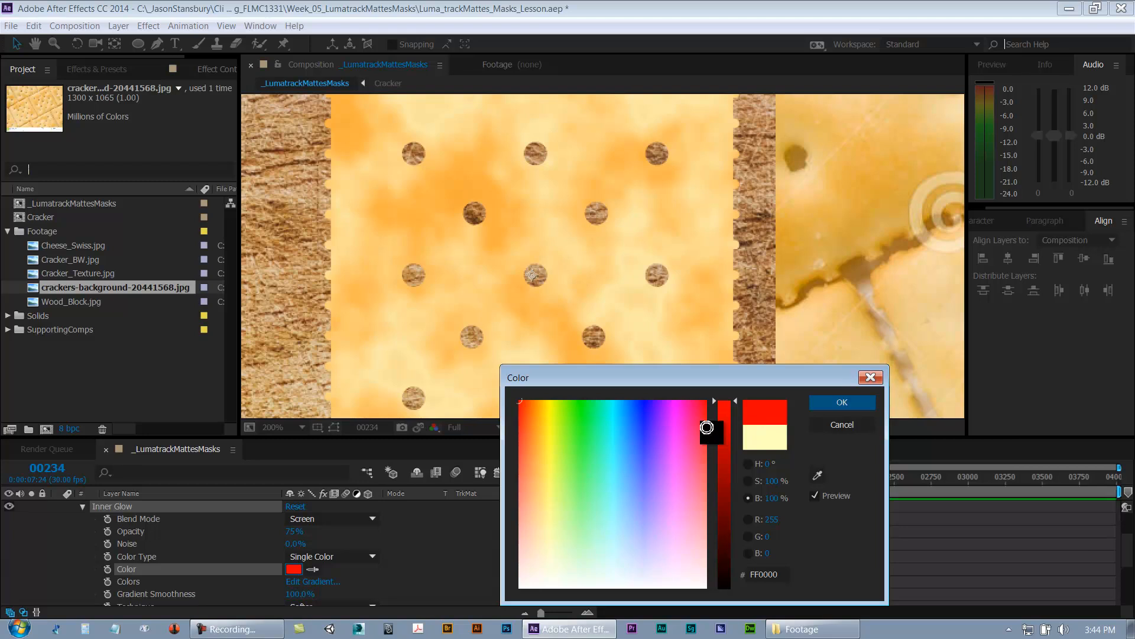
click(842, 402)
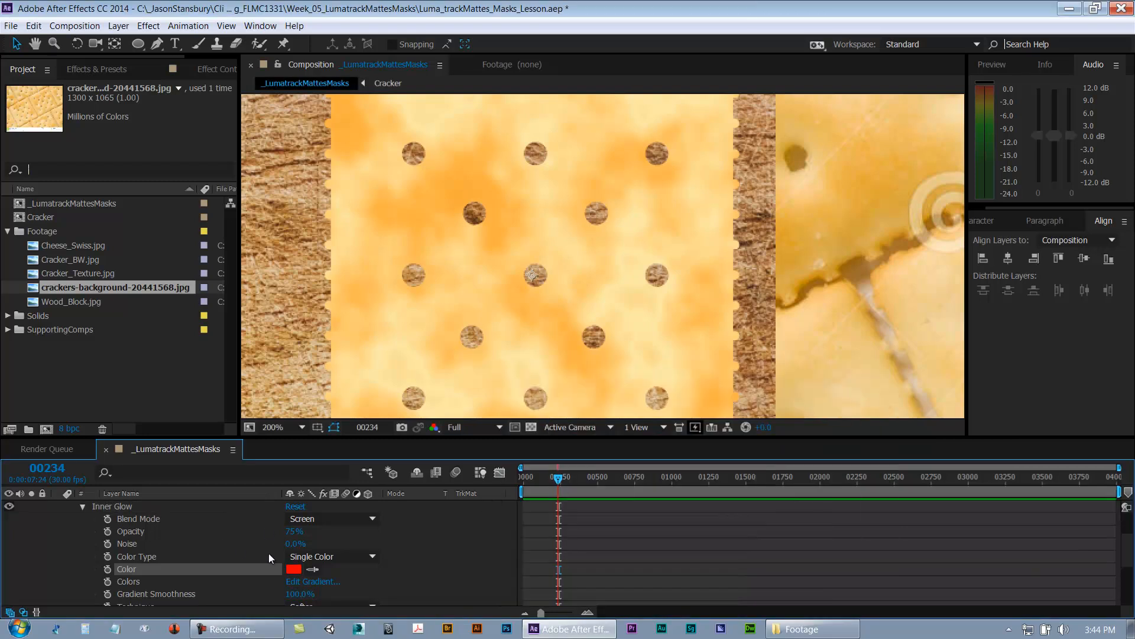
Step: Set the Cracker layer's Inner Glow blend mode to Normal
click(219, 518)
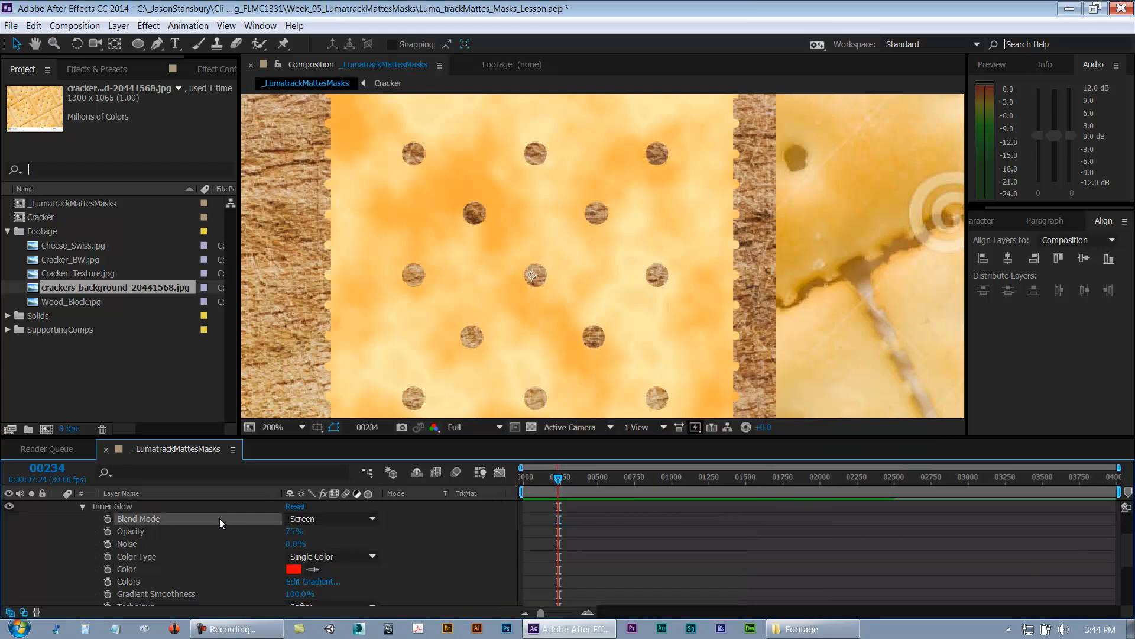
click(329, 519)
click(338, 109)
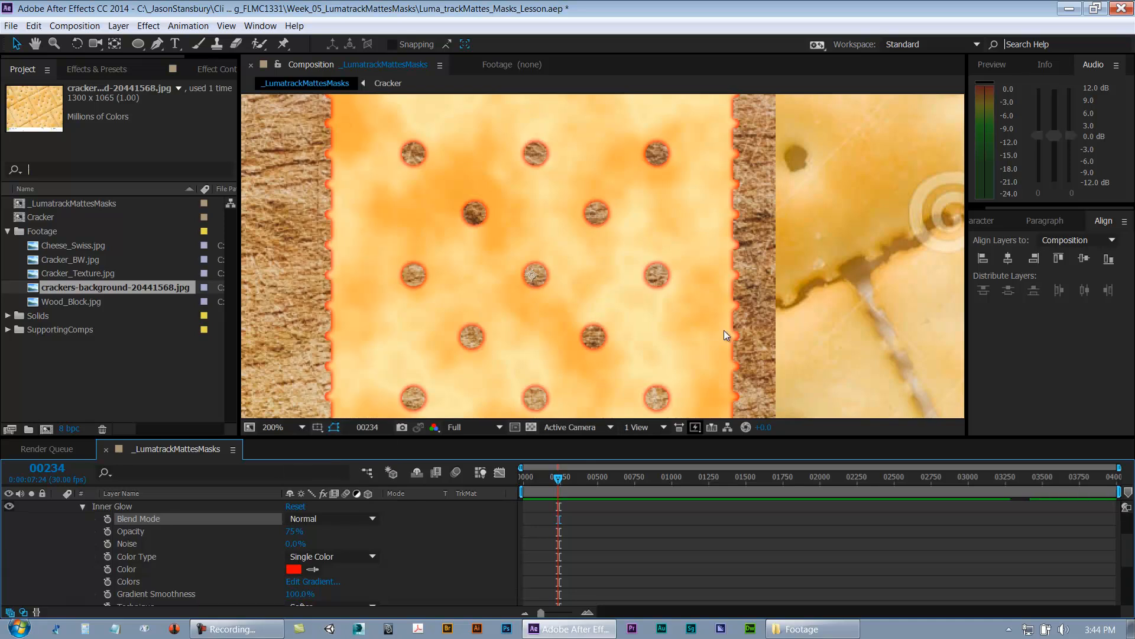
Step: Set the Inner Glow size to 10
key(space)
drag(808, 210, 617, 316)
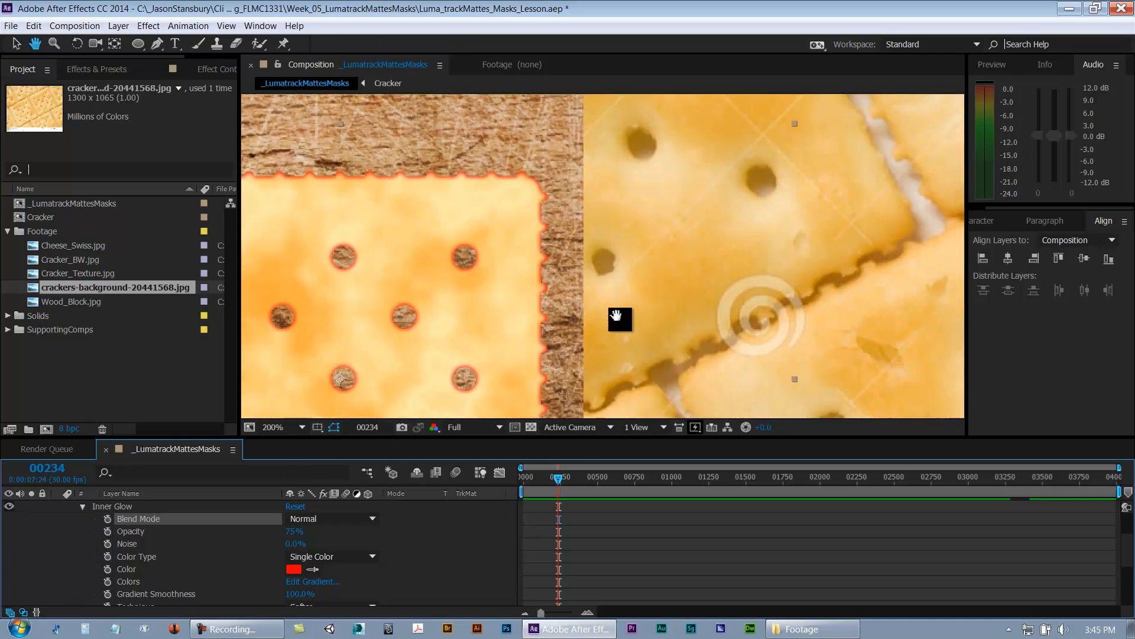
drag(792, 239, 679, 279)
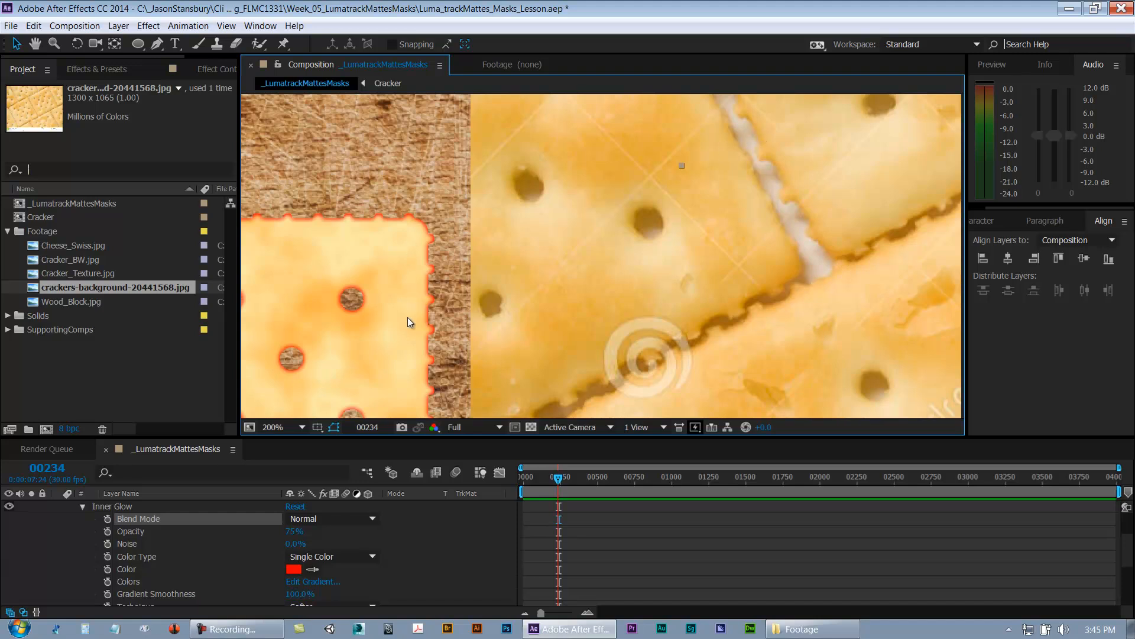
key(space)
drag(470, 311, 743, 172)
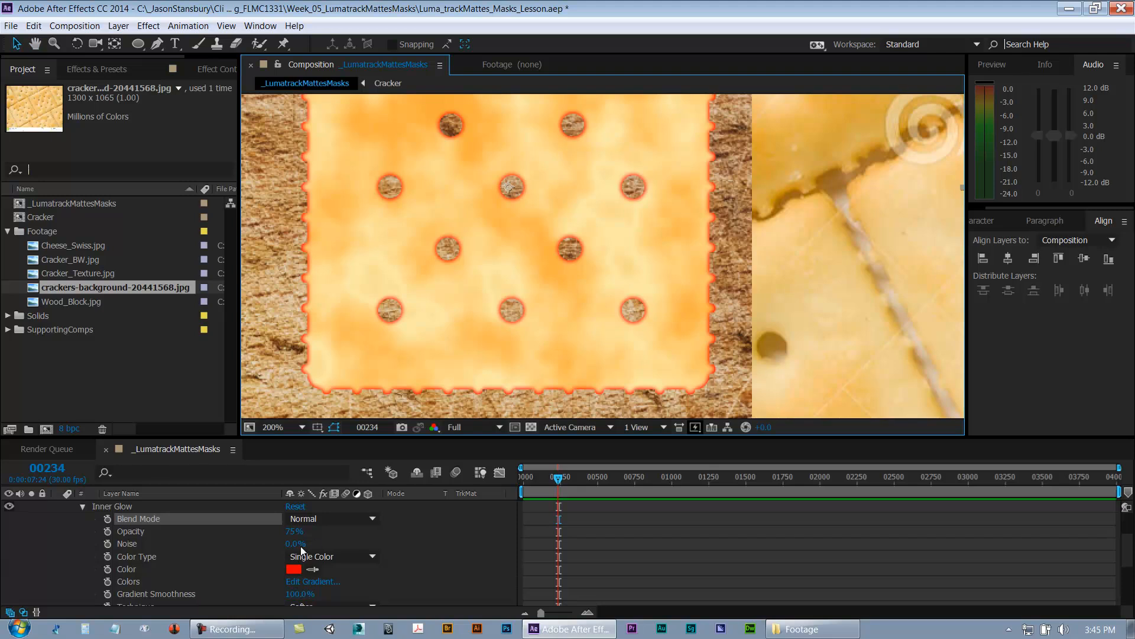
scroll(237, 559, down, 3)
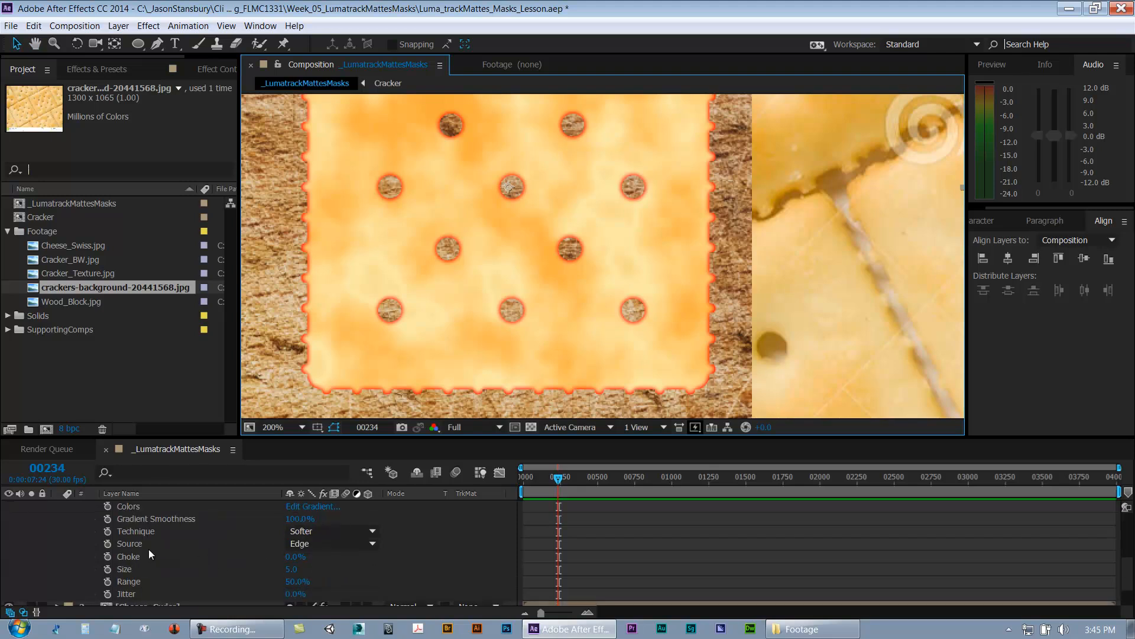
click(151, 569)
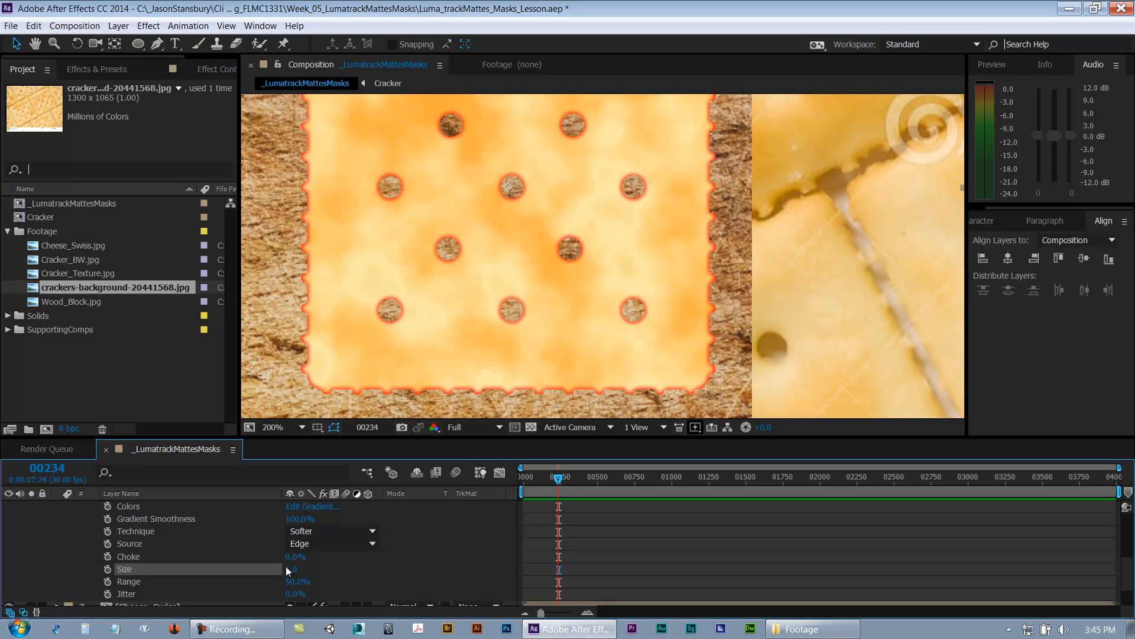
click(291, 572)
text(10)
key(Return)
Step: Sample a new Inner Glow color from the cracker image with the eyedropper
key(h)
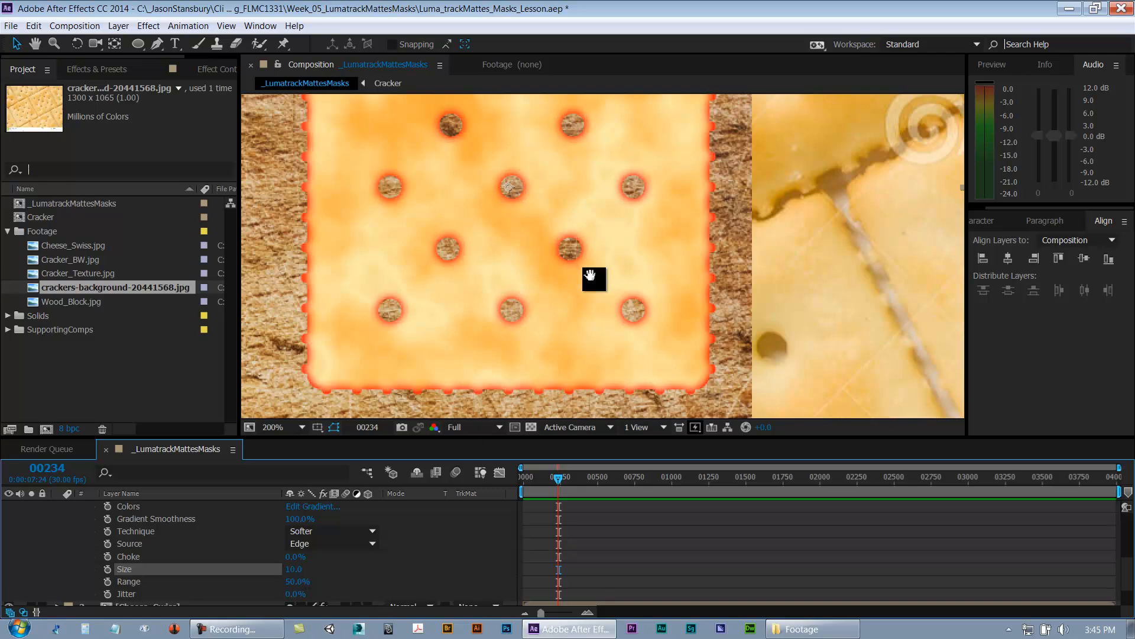
drag(594, 279, 545, 342)
drag(559, 283, 530, 354)
drag(775, 223, 638, 263)
key(v)
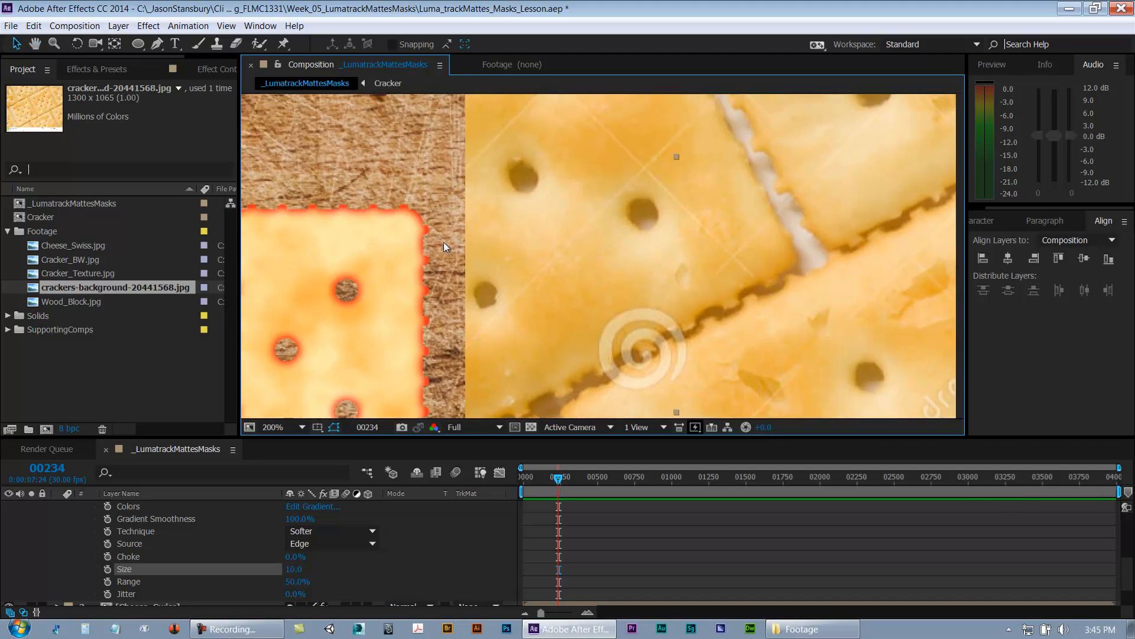
drag(818, 189, 828, 228)
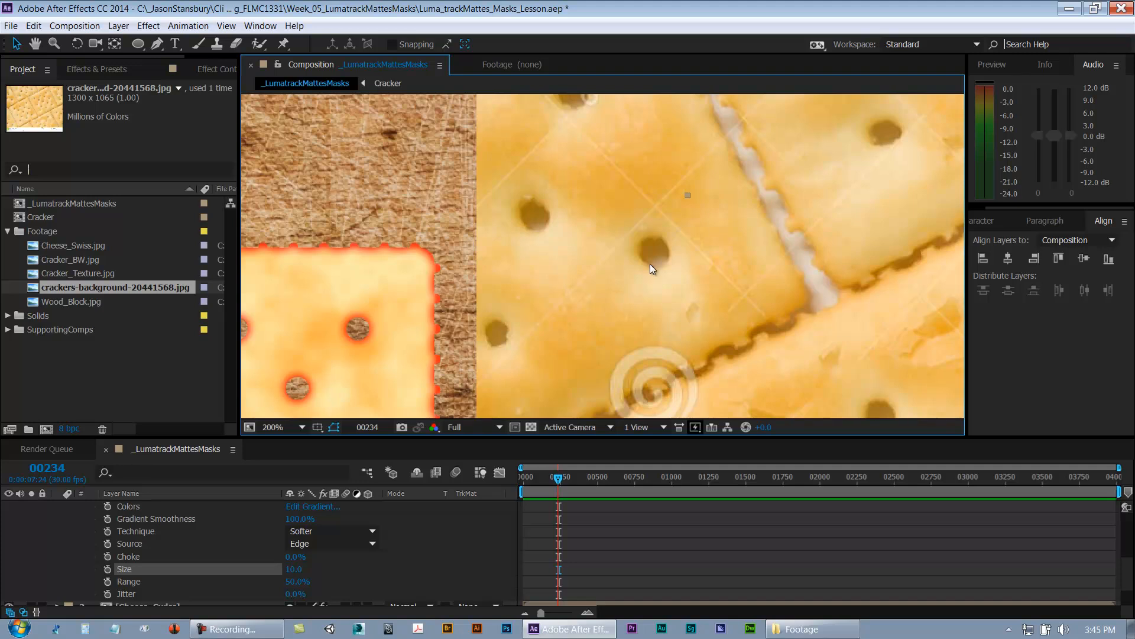
drag(442, 264, 811, 177)
drag(717, 255, 636, 137)
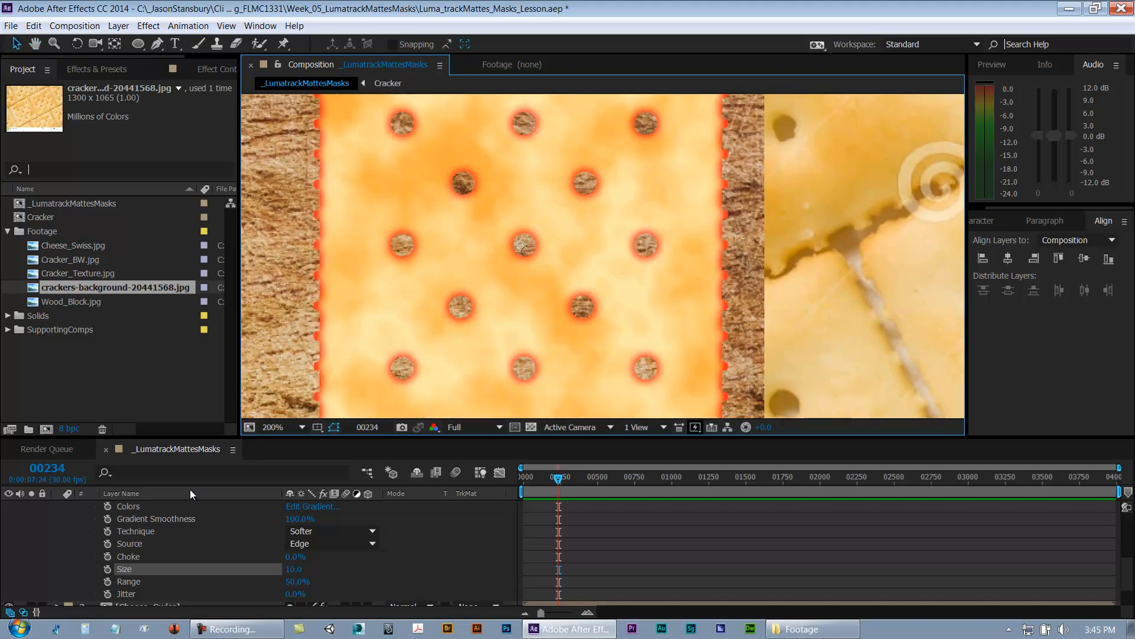
scroll(213, 532, up, 3)
click(293, 568)
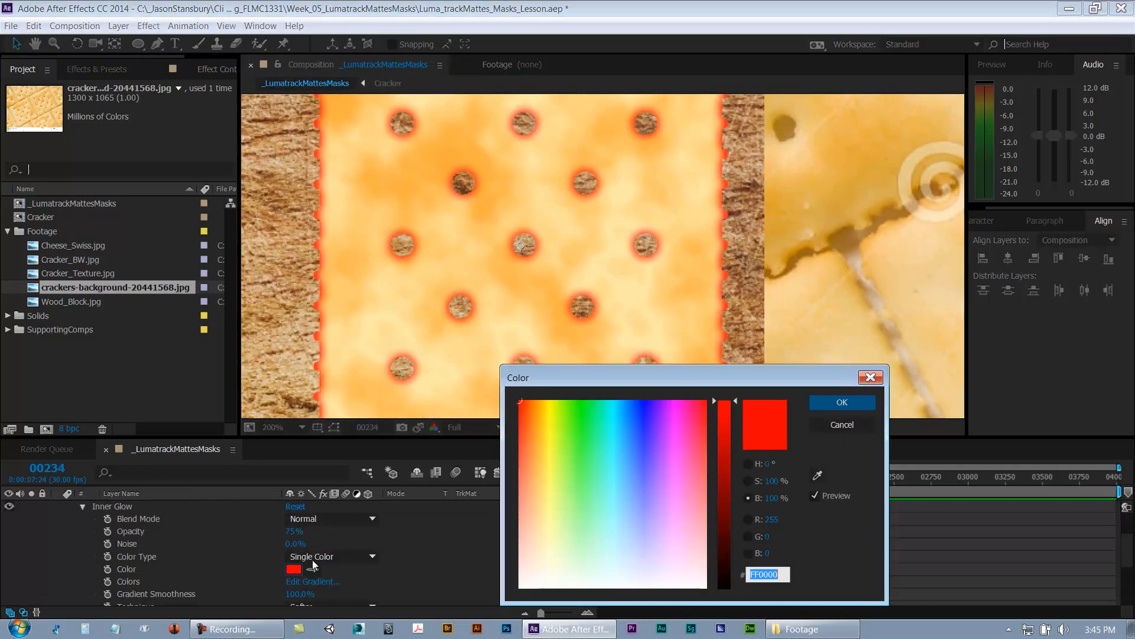
click(816, 474)
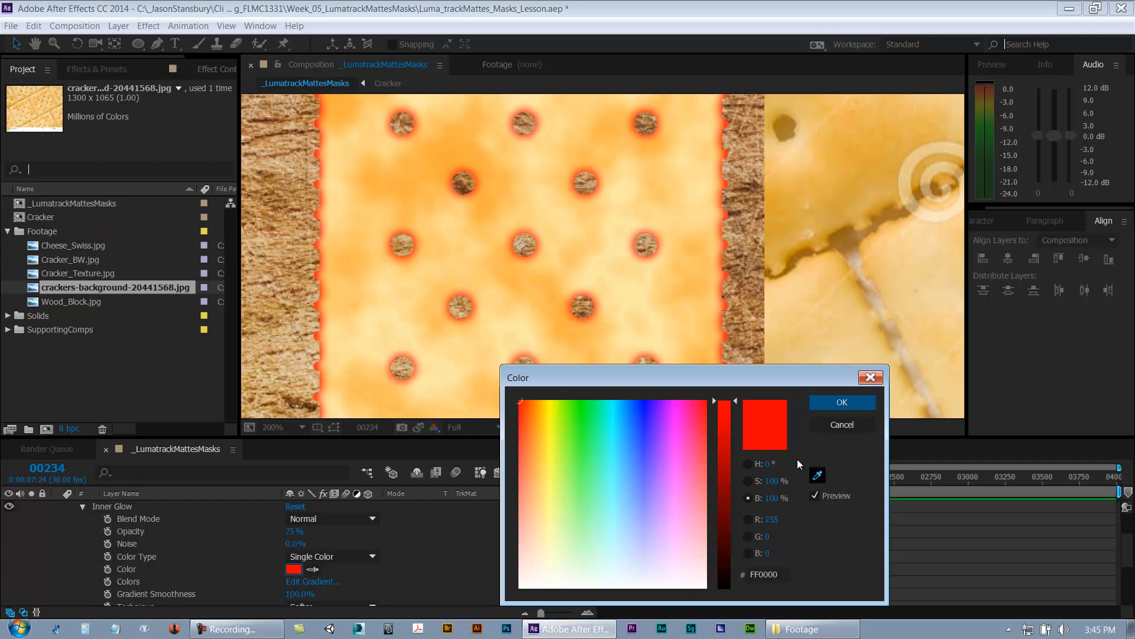
click(544, 296)
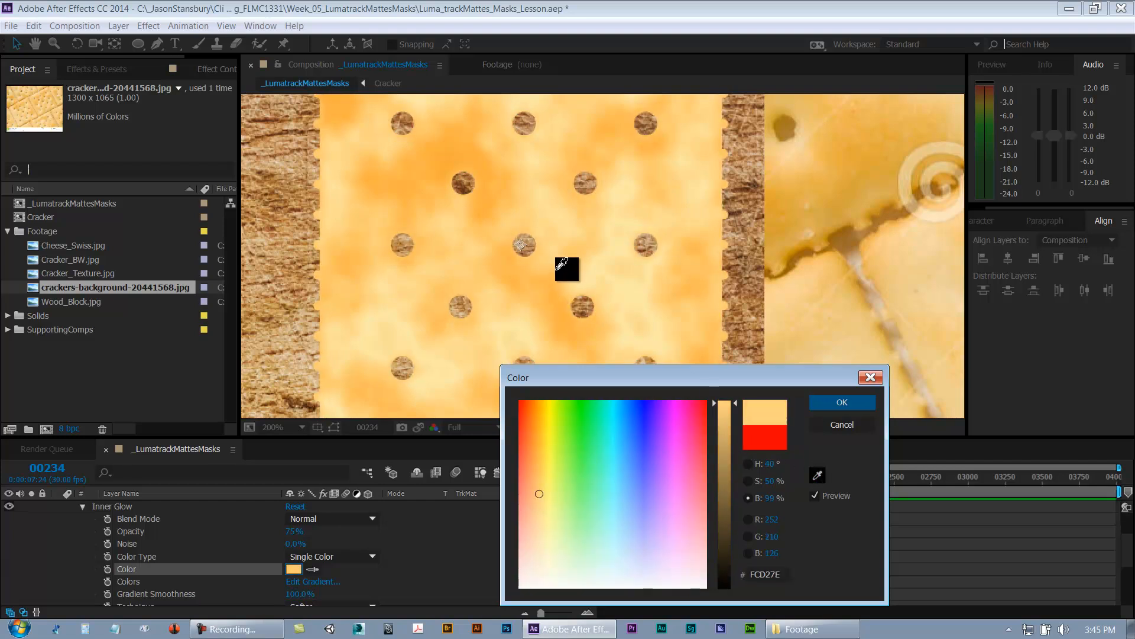
click(541, 185)
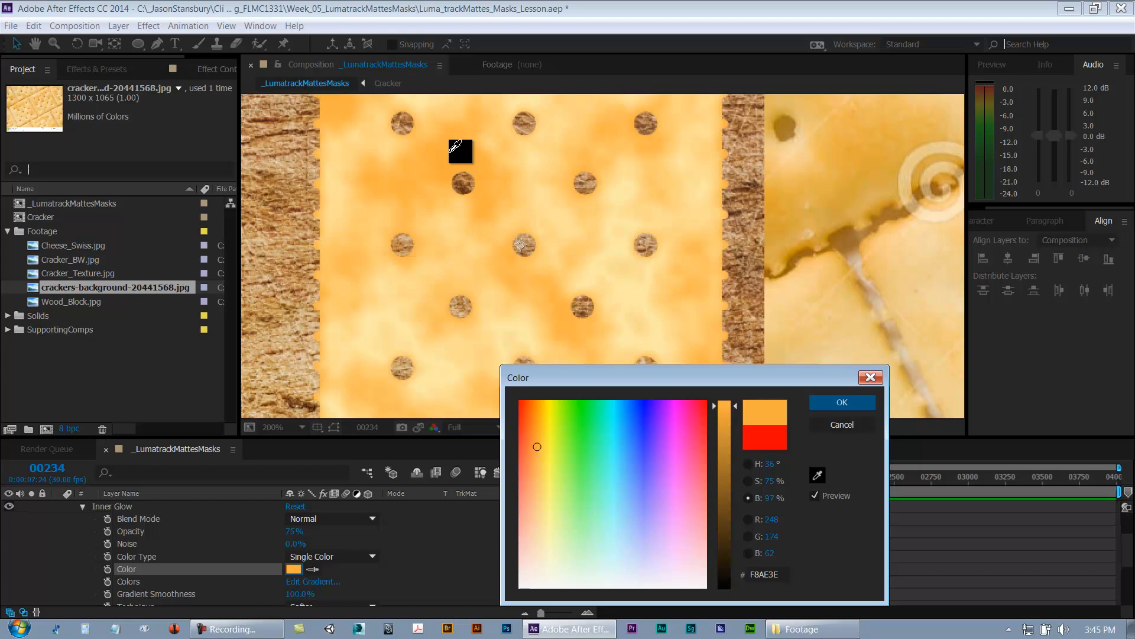
click(343, 263)
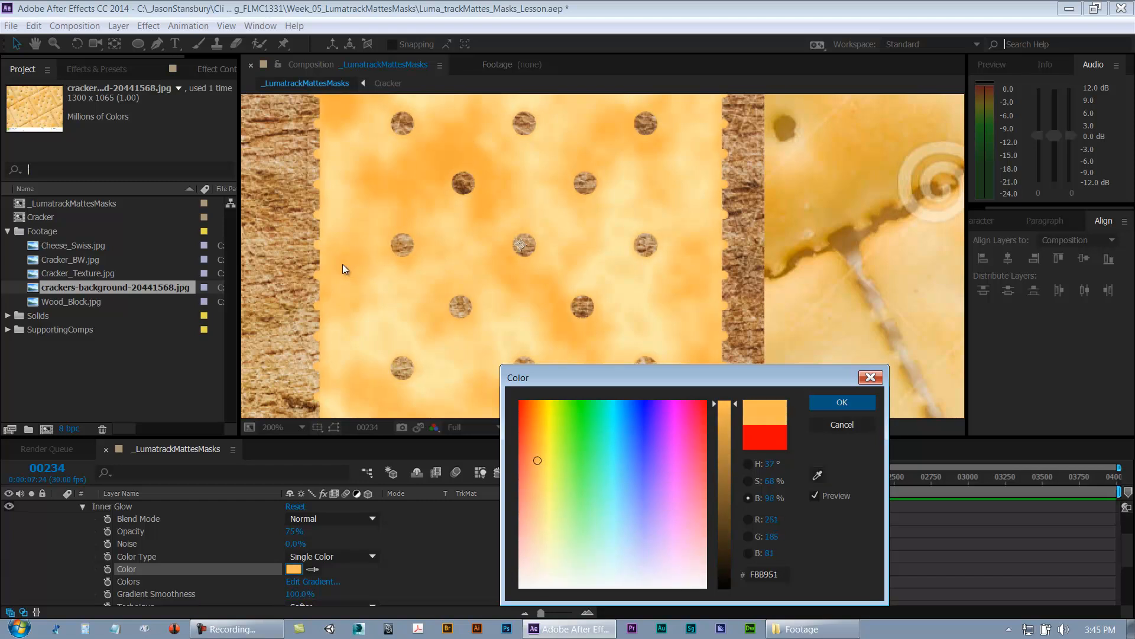
click(860, 401)
Step: Set the Inner Glow color to B3742C by adjusting its hue, saturation and brightness
drag(727, 249, 722, 280)
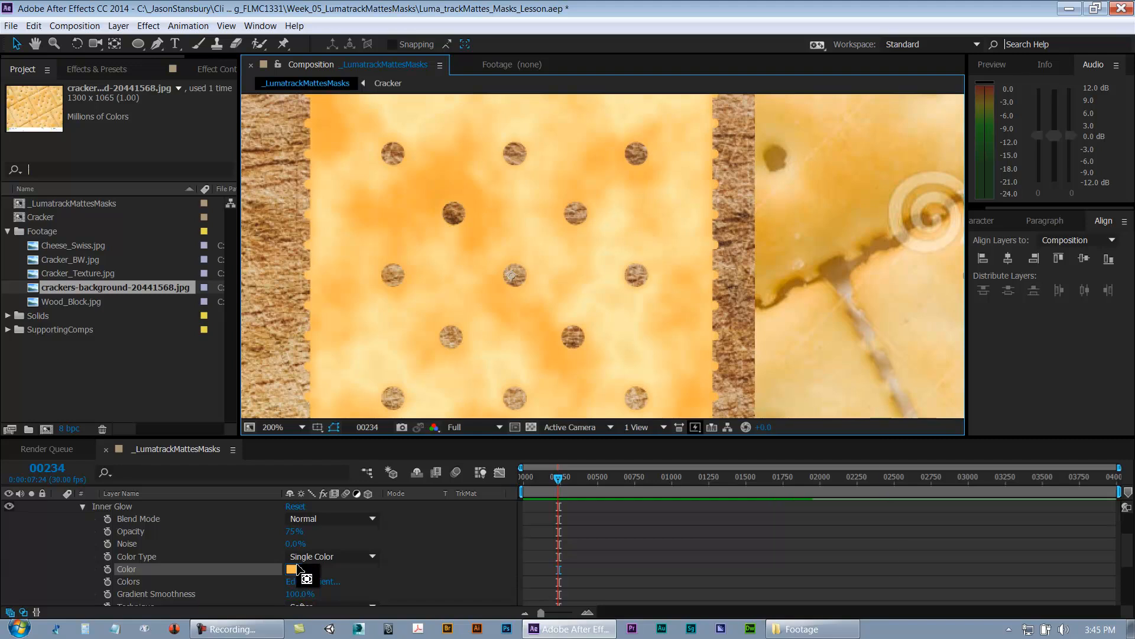
click(295, 570)
drag(723, 454, 745, 510)
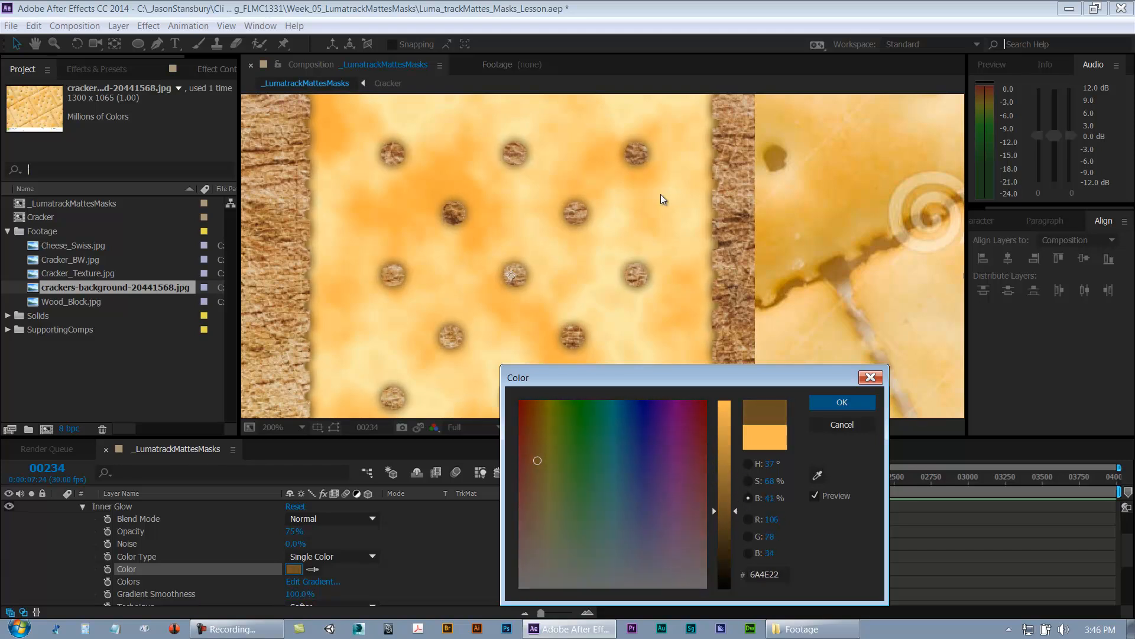
click(749, 481)
drag(733, 467, 730, 389)
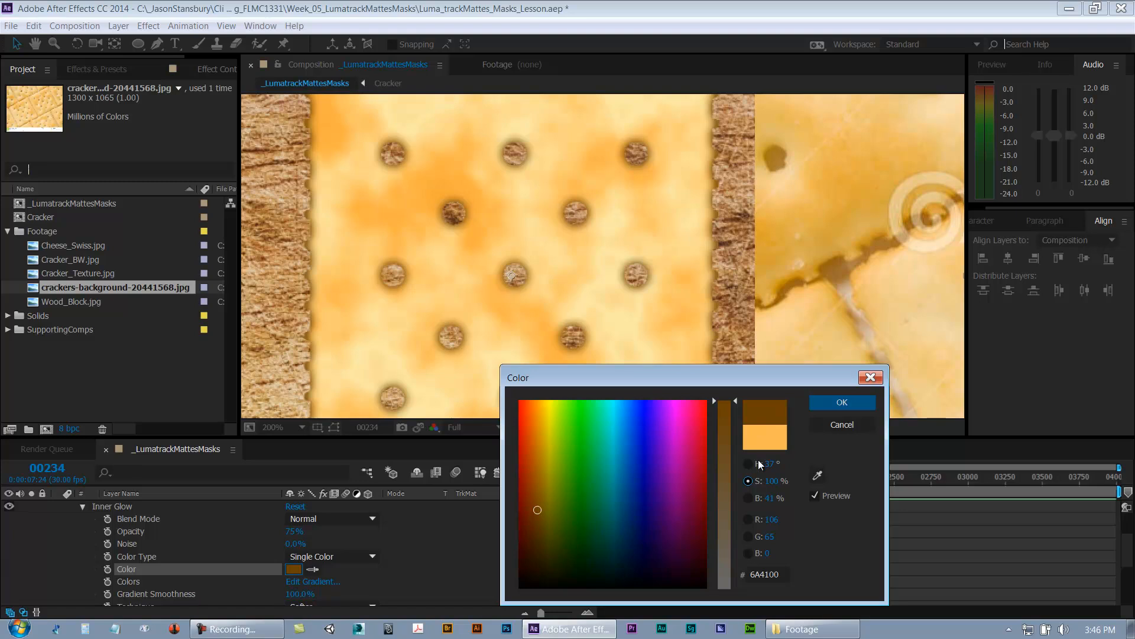
click(753, 496)
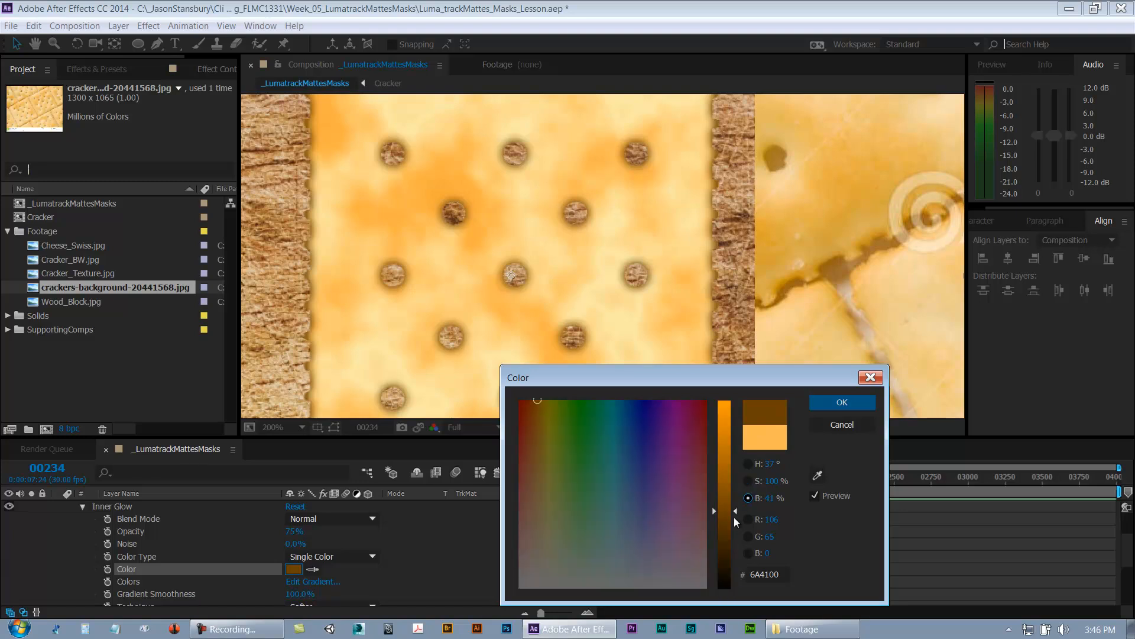
click(750, 480)
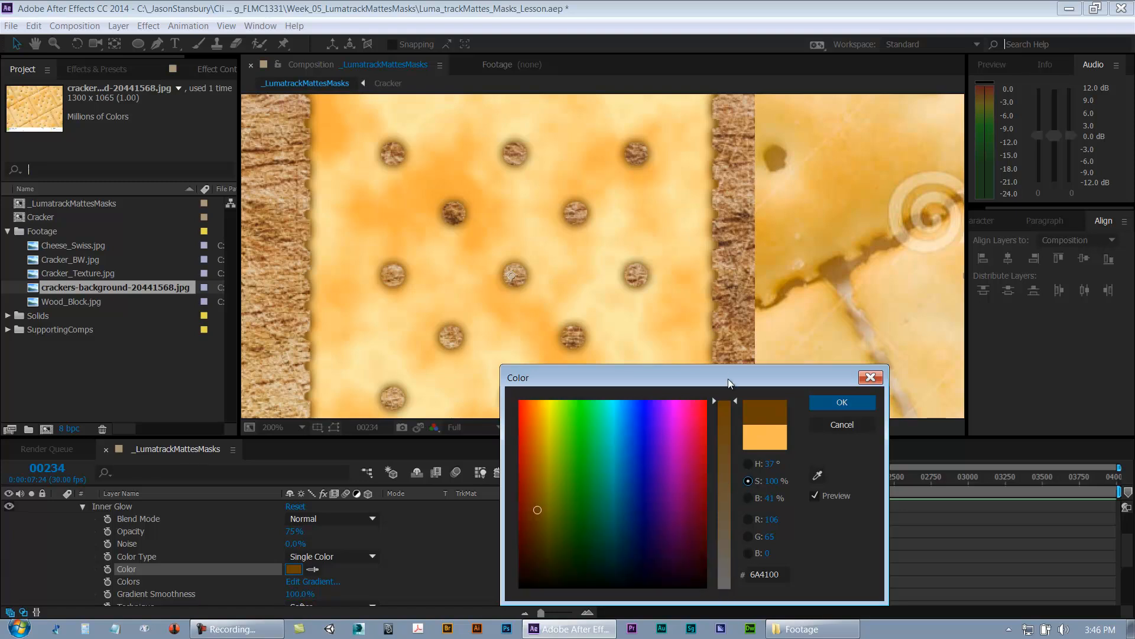
click(748, 498)
drag(726, 524, 731, 456)
click(747, 473)
click(748, 498)
click(748, 463)
drag(726, 573, 727, 572)
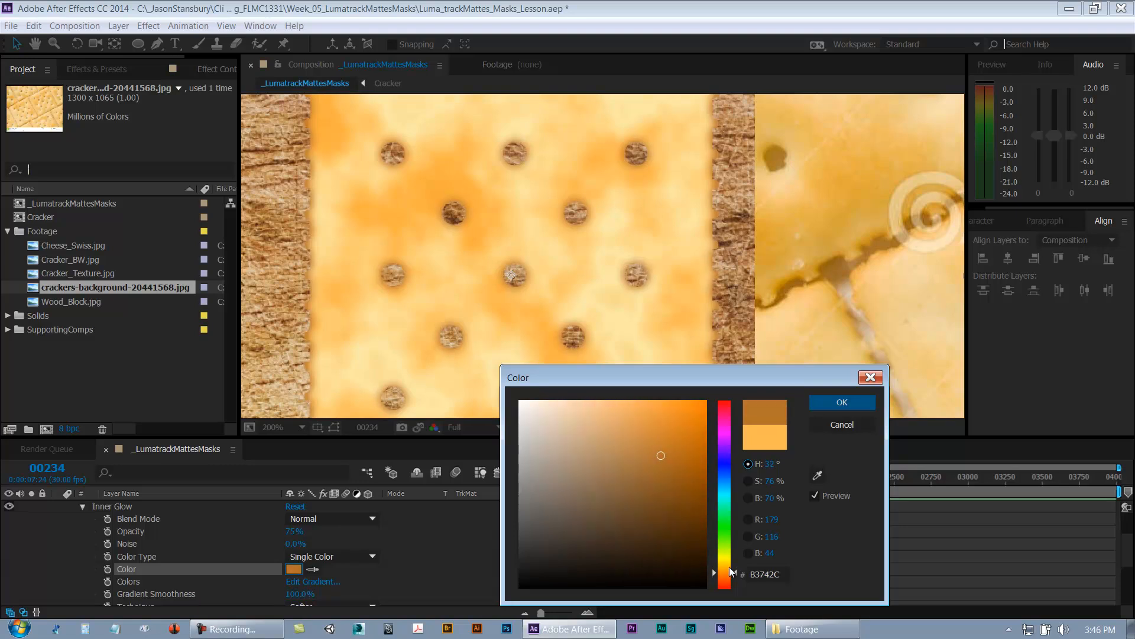
click(842, 402)
Step: Set the Inner Glow size to 20
key(space)
drag(755, 303, 719, 342)
scroll(748, 331, down, 1)
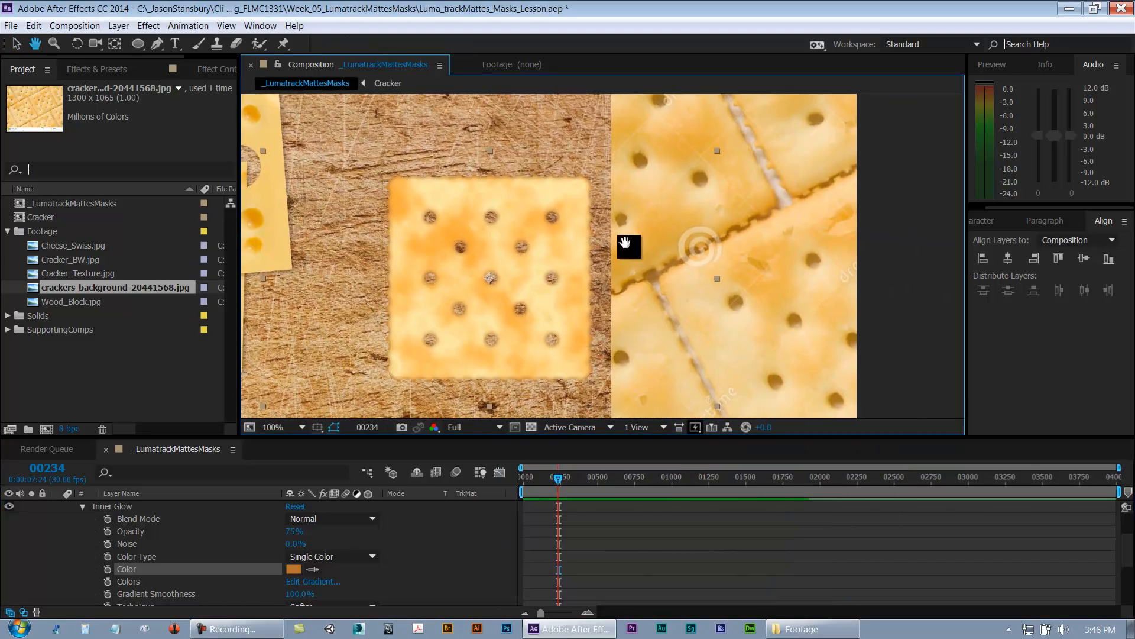
key(space)
scroll(769, 200, up, 1)
drag(636, 273, 708, 273)
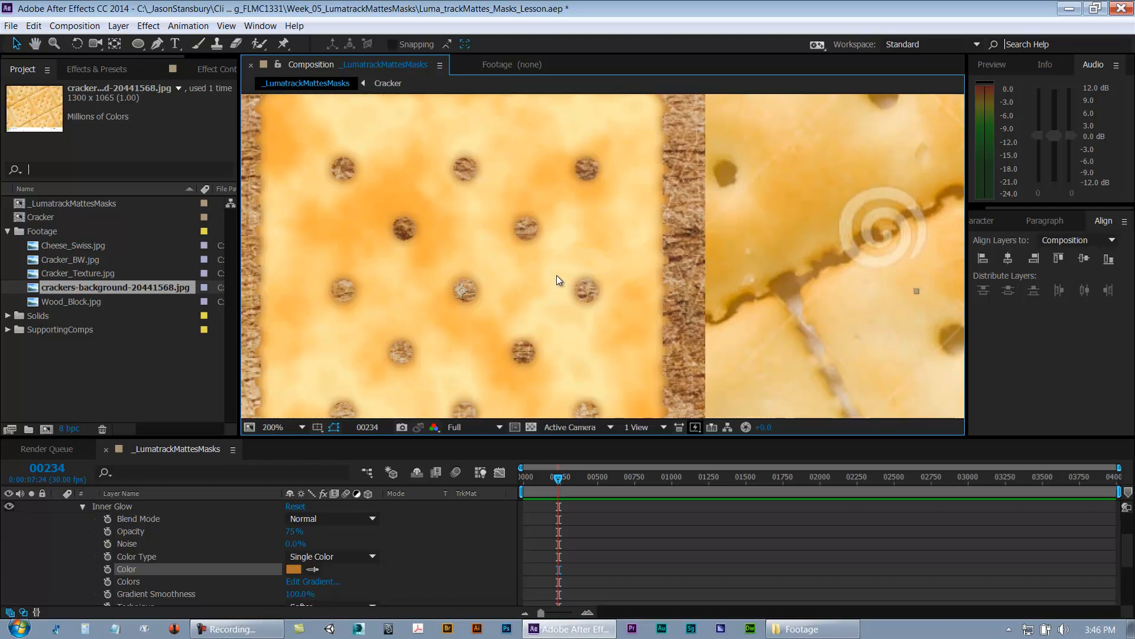
scroll(268, 549, down, 3)
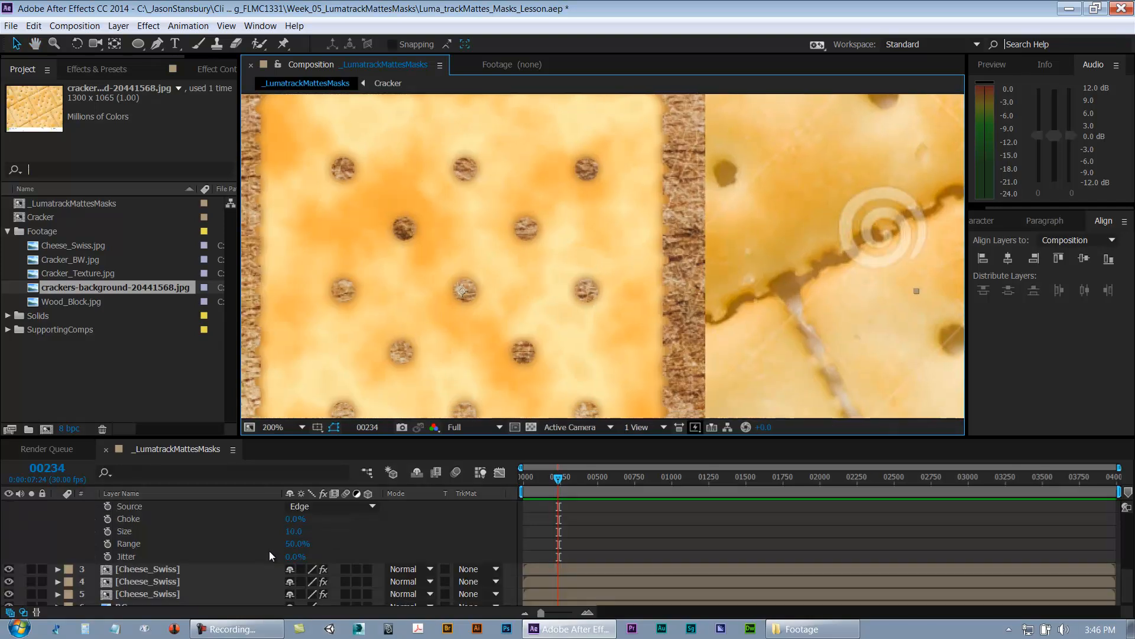
click(291, 531)
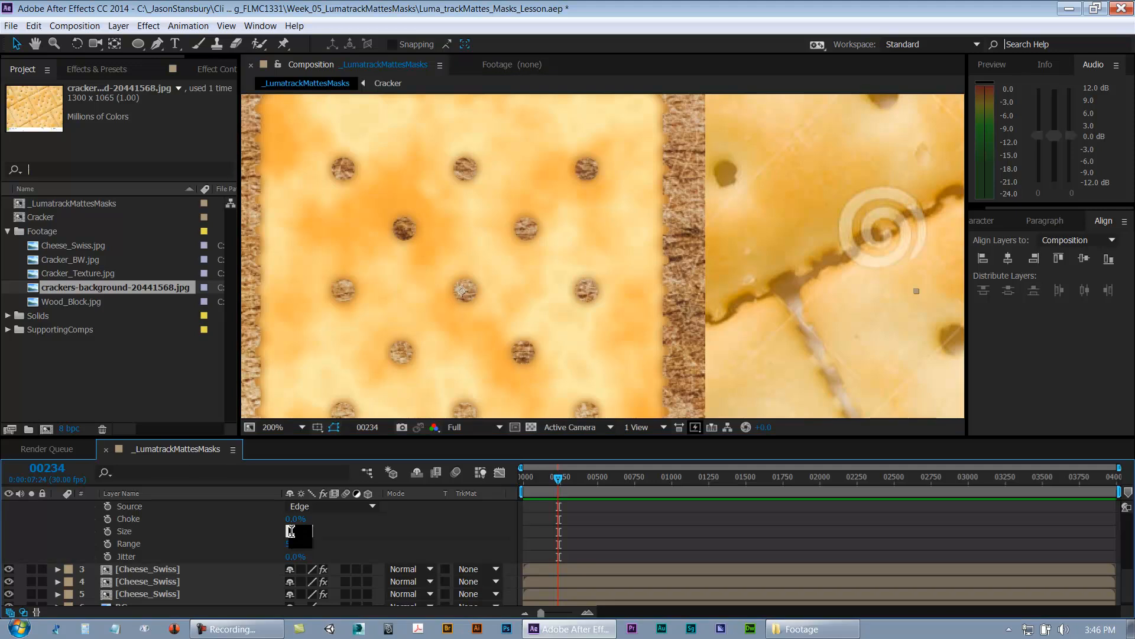
text(20)
key(Return)
Step: Save the project
key(space)
drag(475, 412, 540, 403)
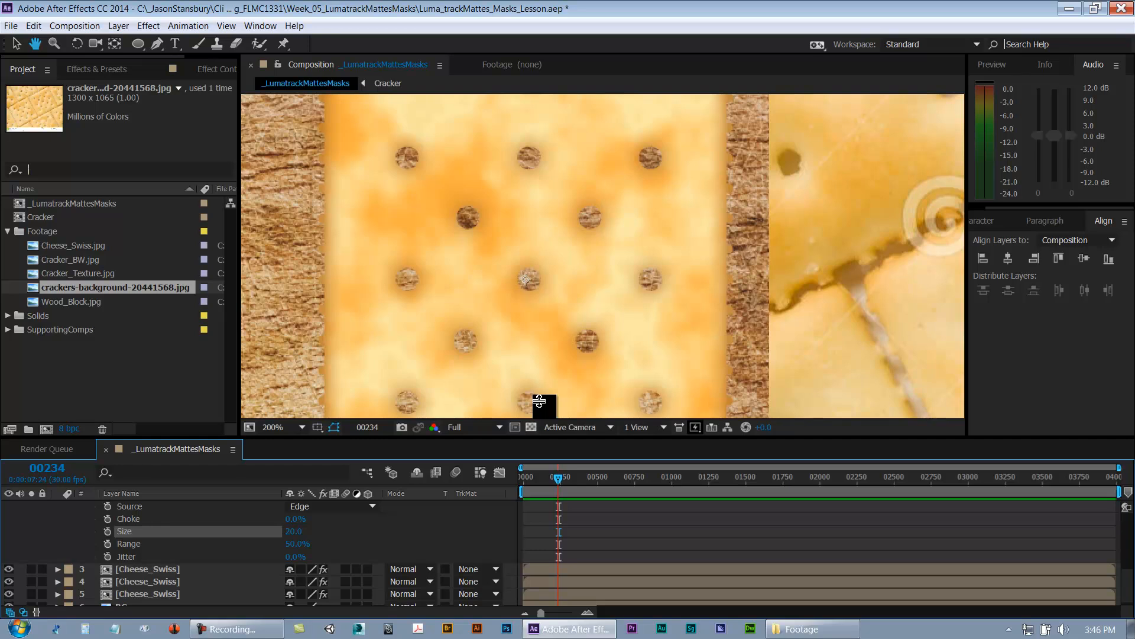
scroll(627, 321, down, 2)
key(space)
drag(681, 291, 640, 350)
scroll(668, 284, up, 2)
key(space)
key(ctrl+s)
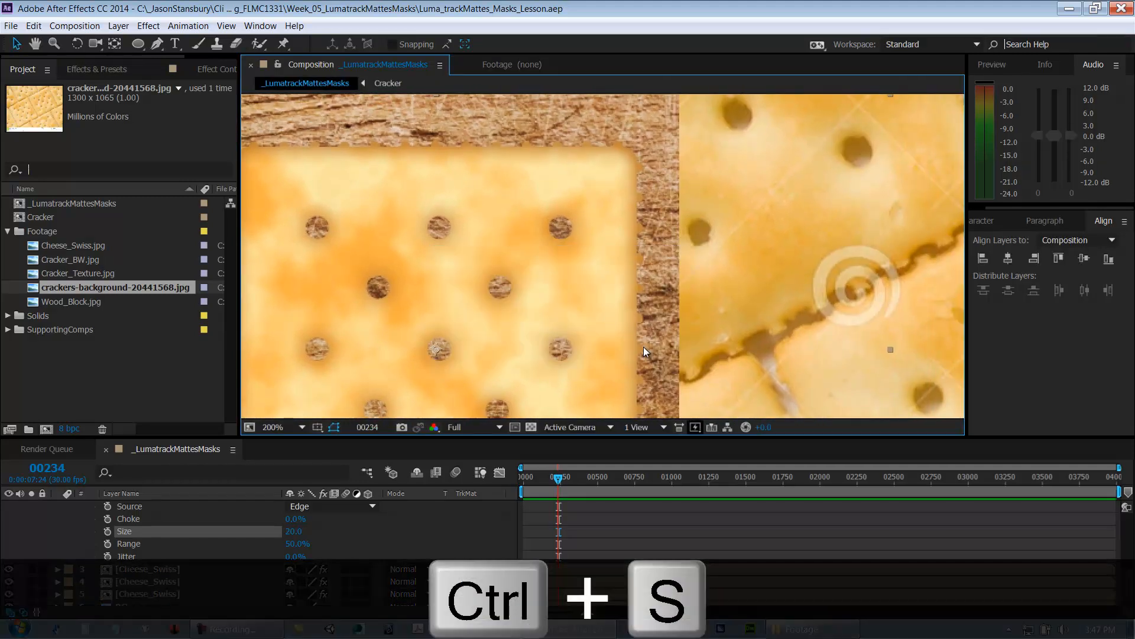
Step: Add an Inner Shadow layer style to the Cracker layer
scroll(463, 242, down, 2)
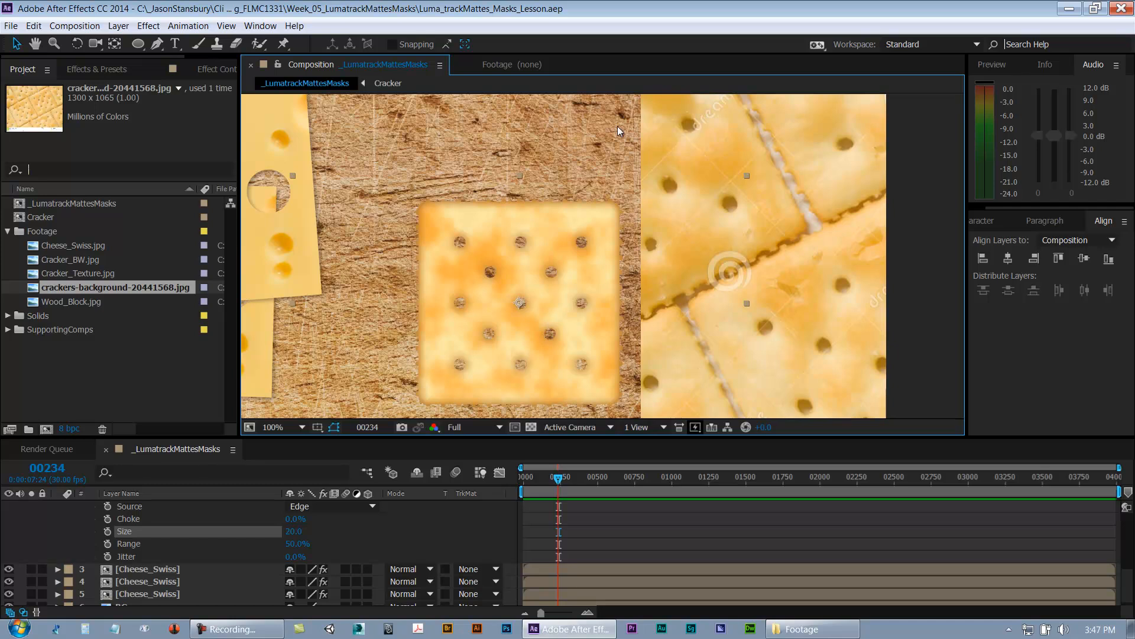
scroll(130, 556, up, 5)
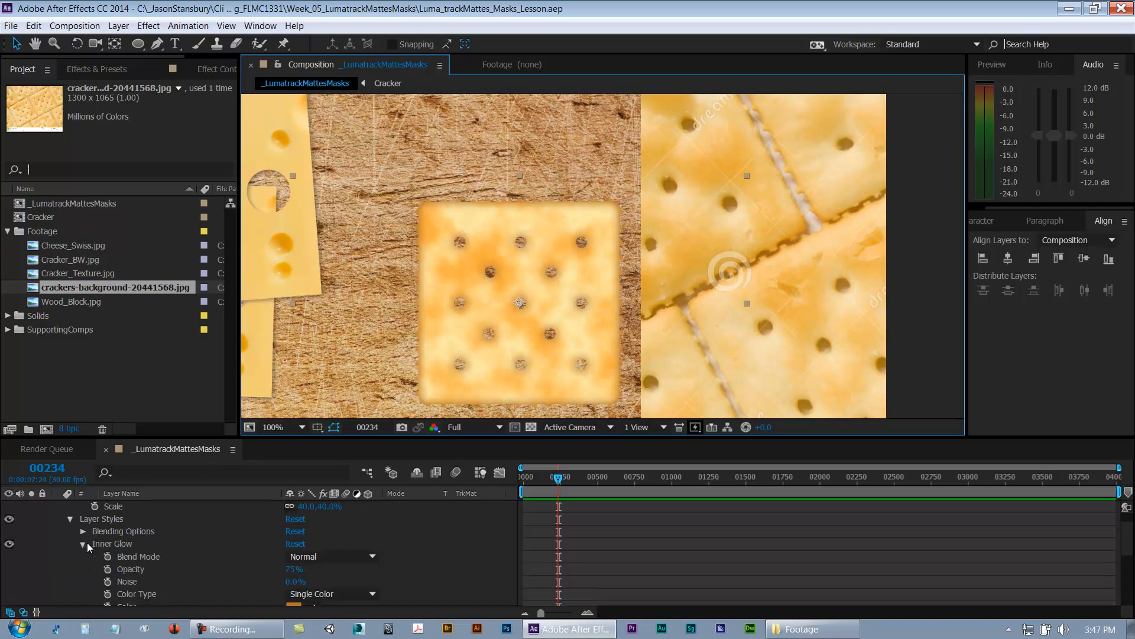
click(83, 544)
scroll(89, 537, up, 1)
click(88, 543)
click(129, 518)
right_click(129, 518)
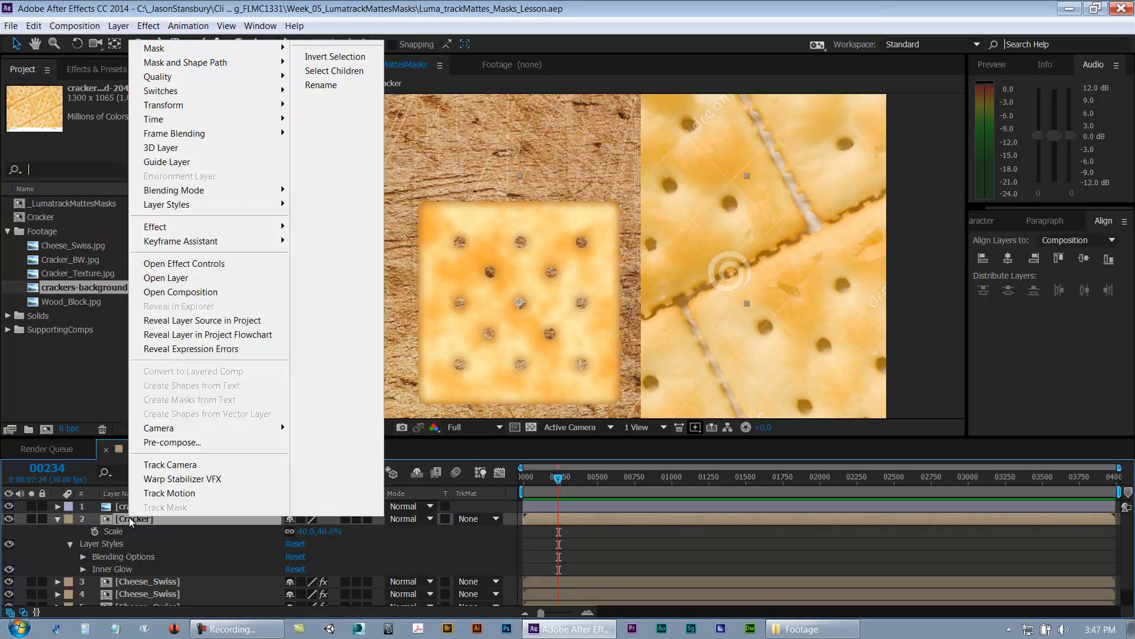
mouse_move(171, 206)
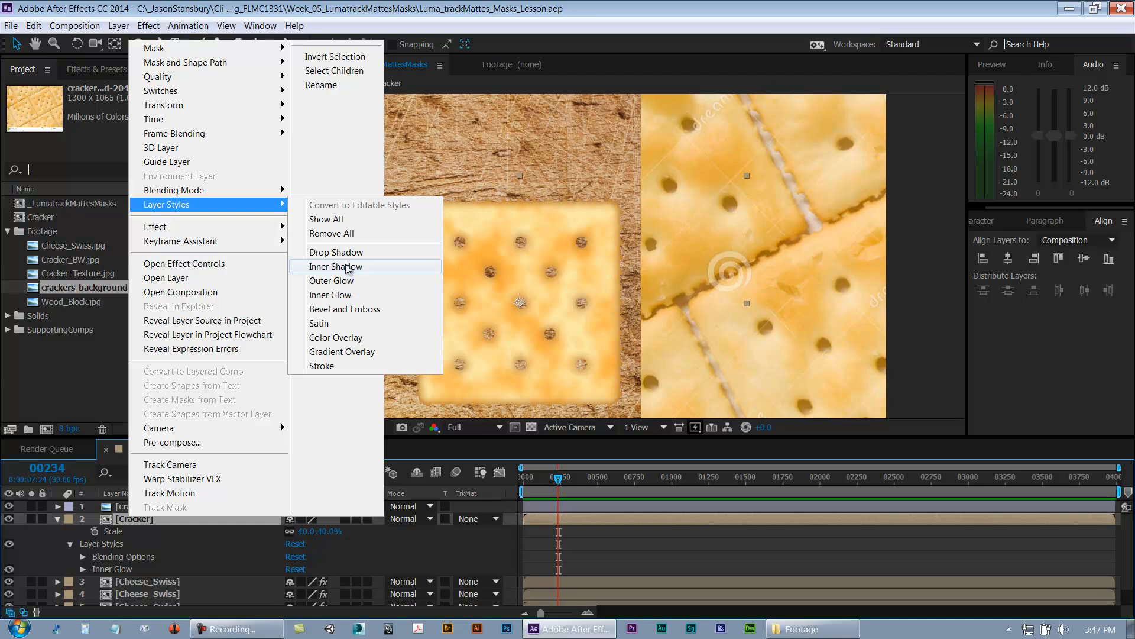
click(336, 266)
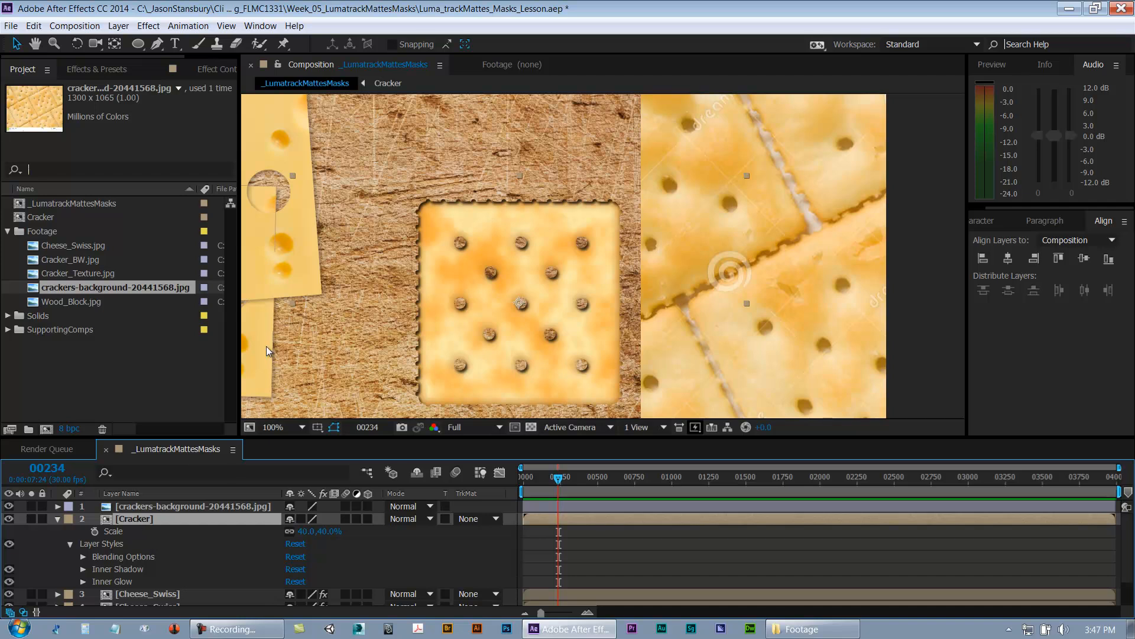
Step: Expand the Cracker layer's Inner Shadow properties
scroll(448, 242, up, 1)
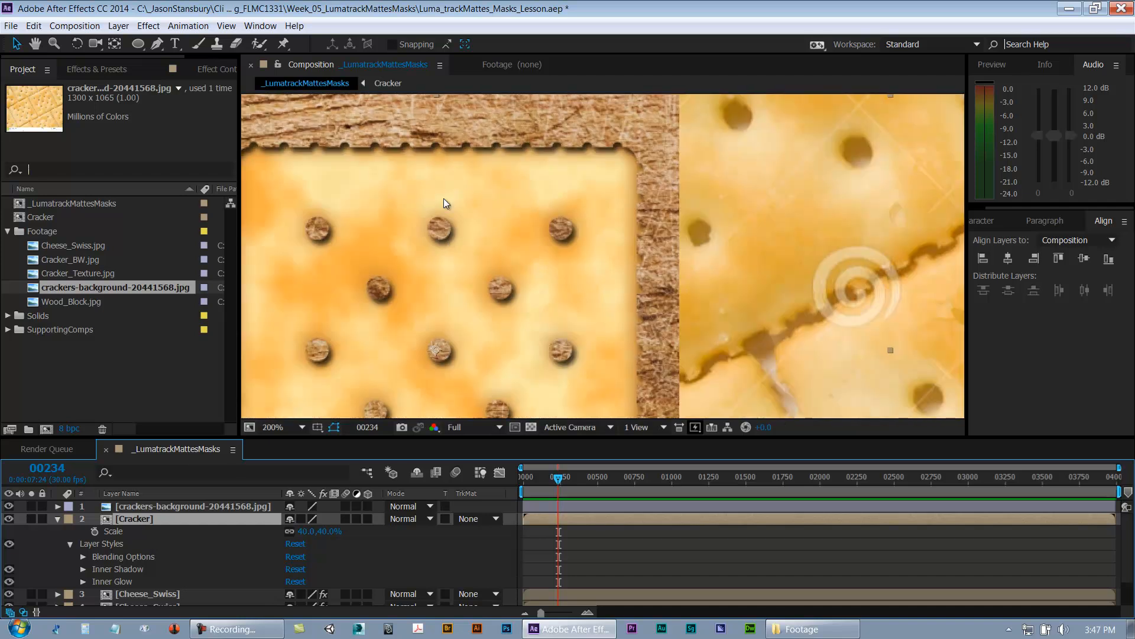
drag(439, 228, 640, 189)
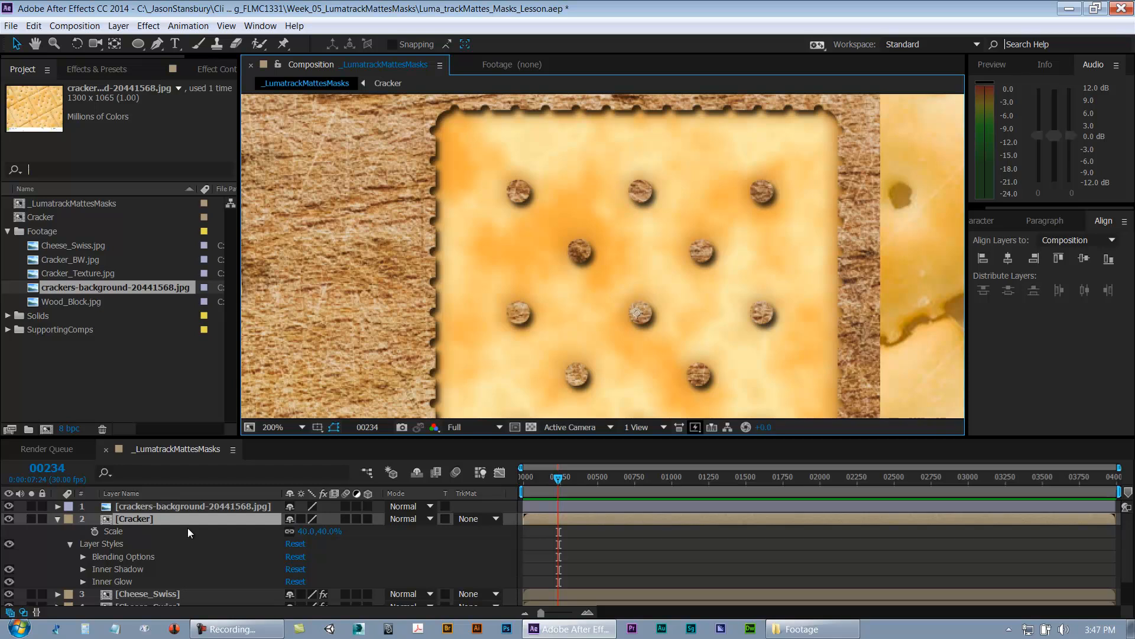
click(108, 572)
click(83, 569)
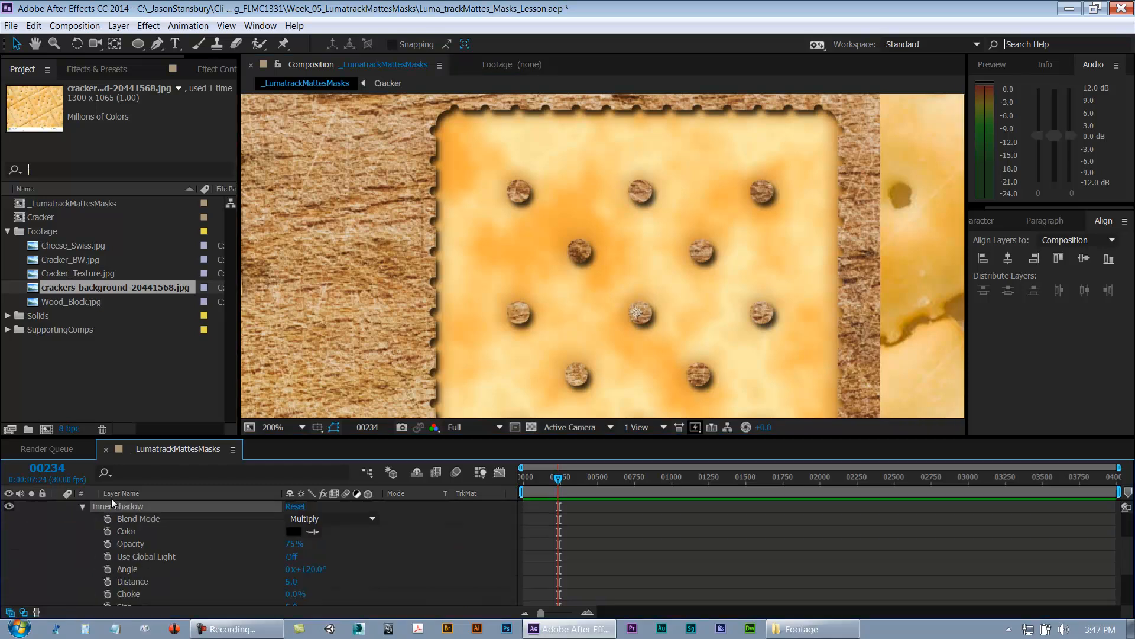
Step: Set the Inner Shadow color to white and its blend mode to Normal
click(133, 530)
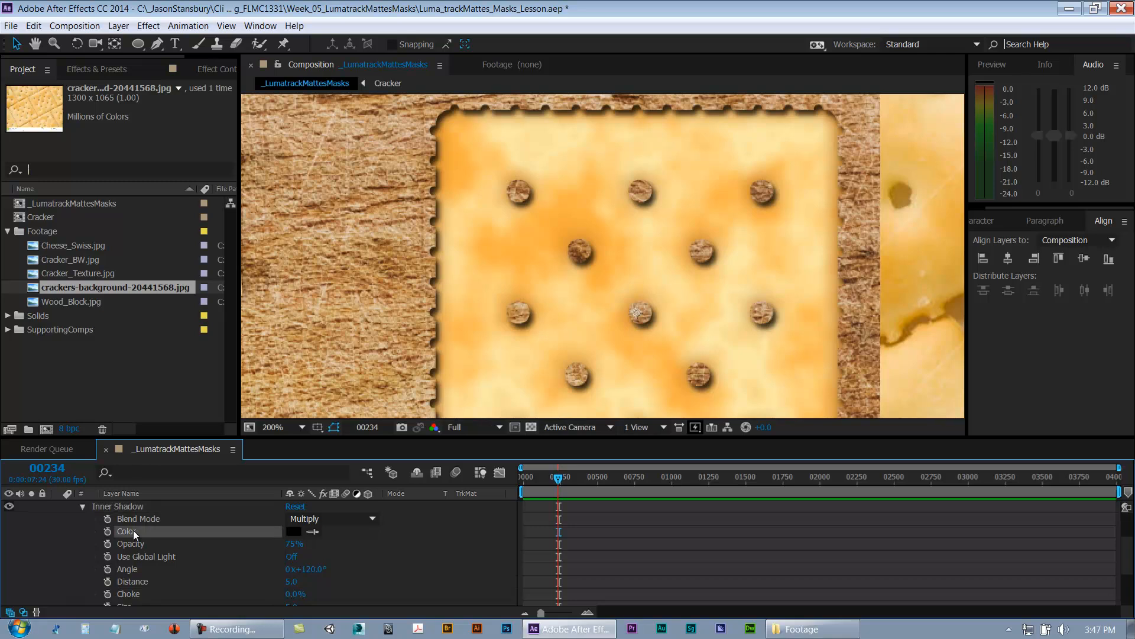
click(294, 531)
click(515, 391)
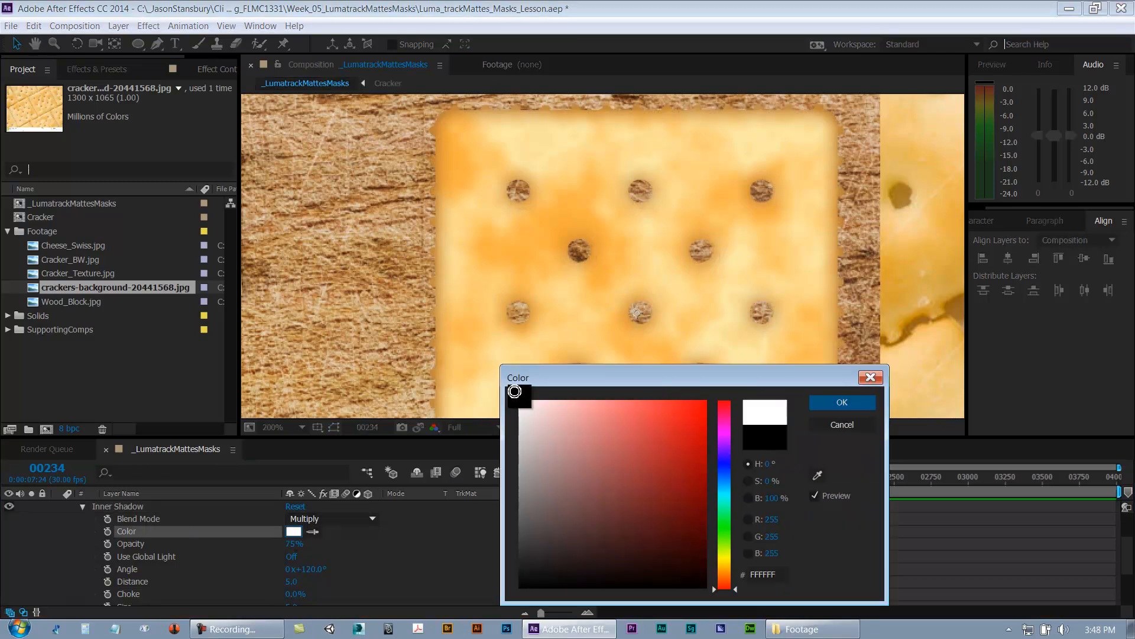
click(839, 404)
click(314, 520)
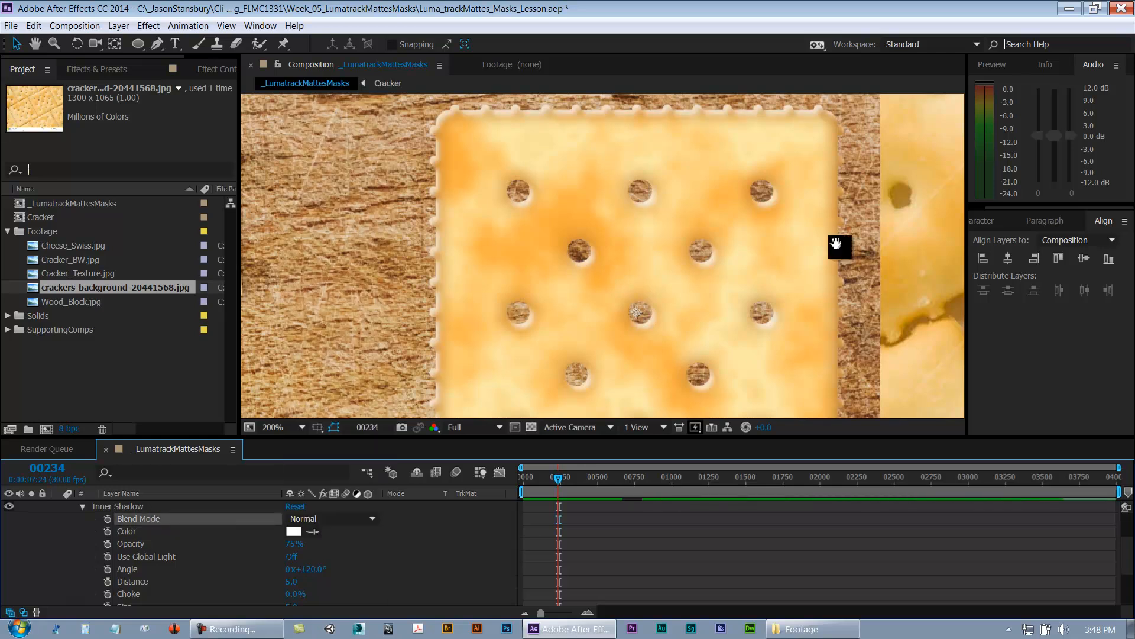
Step: Try raising the Inner Shadow distance to 25, then undo the distance changes
drag(836, 243, 675, 246)
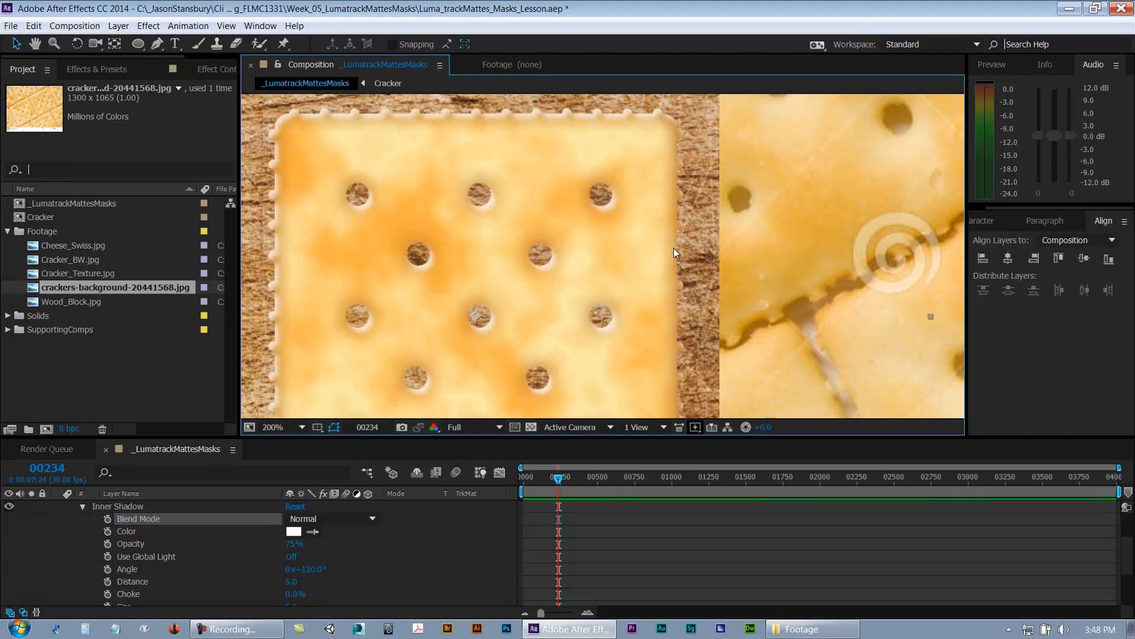
key(comma)
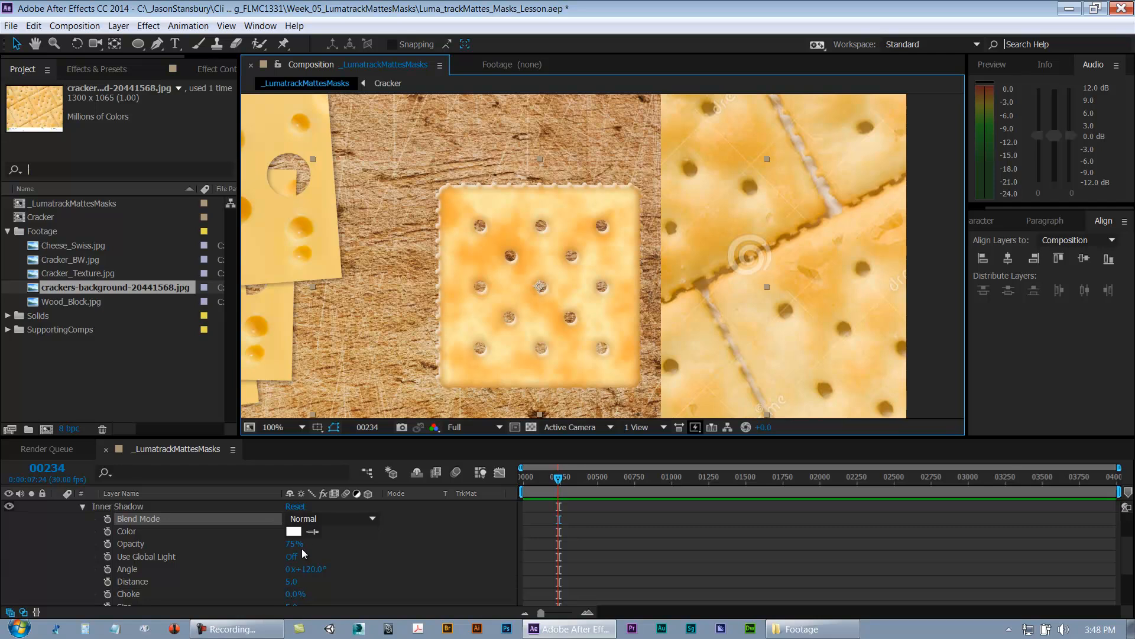
drag(406, 418, 406, 363)
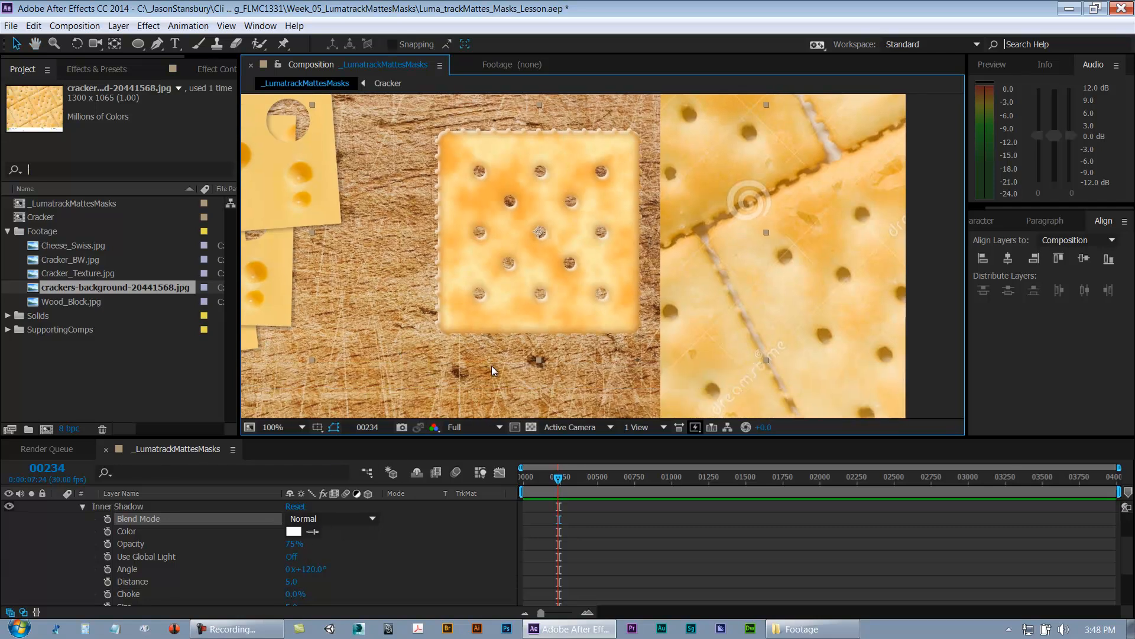
key(period)
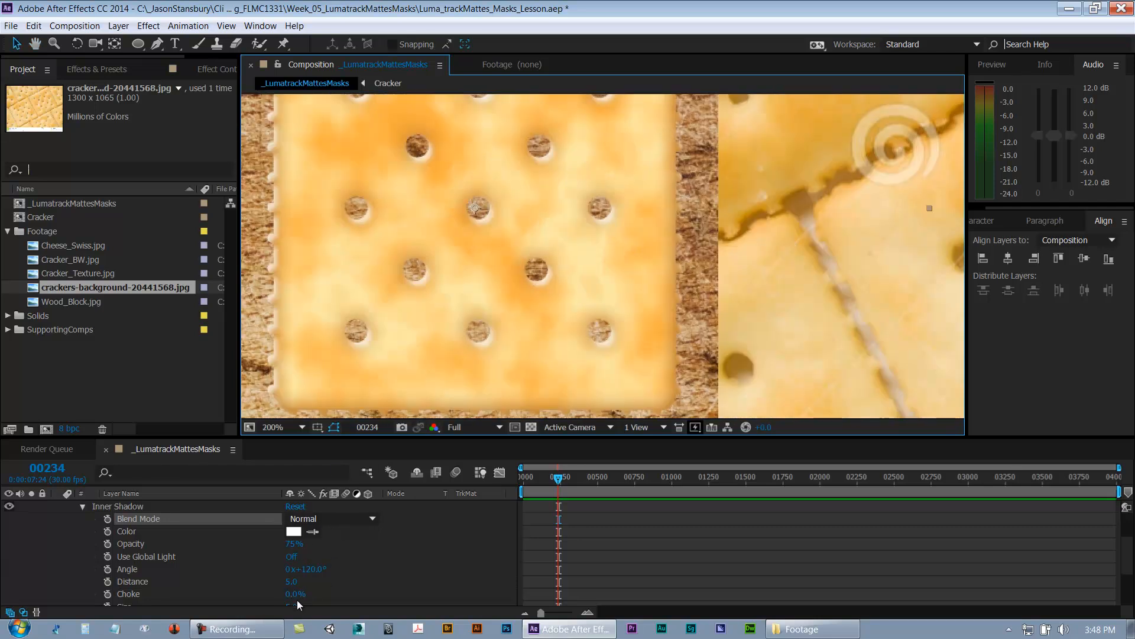
click(291, 581)
text(25)
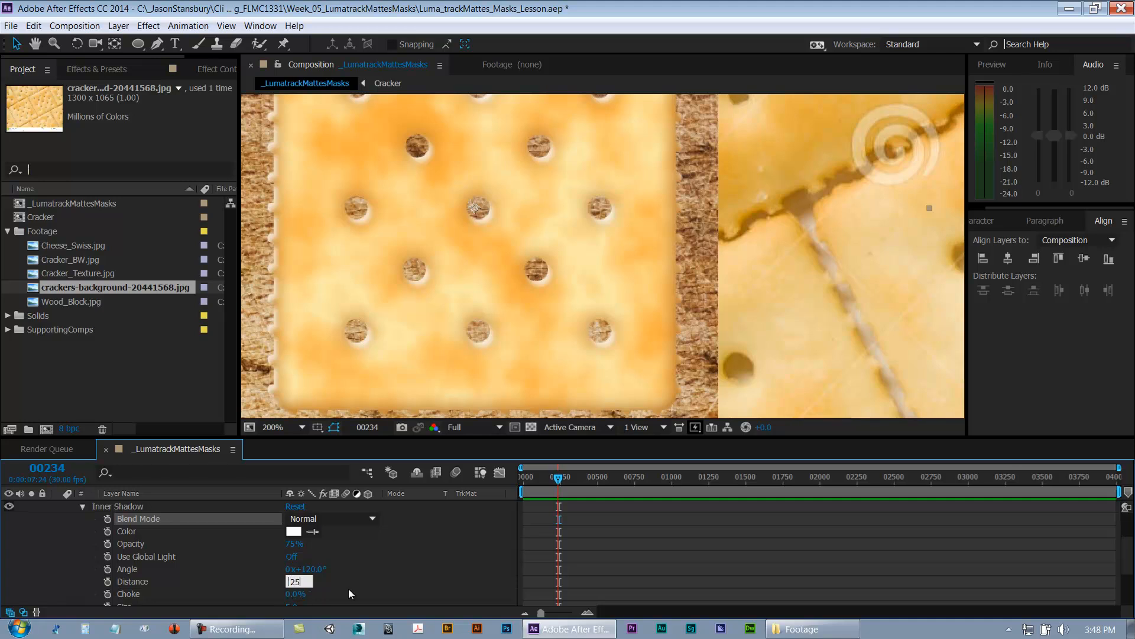
key(Return)
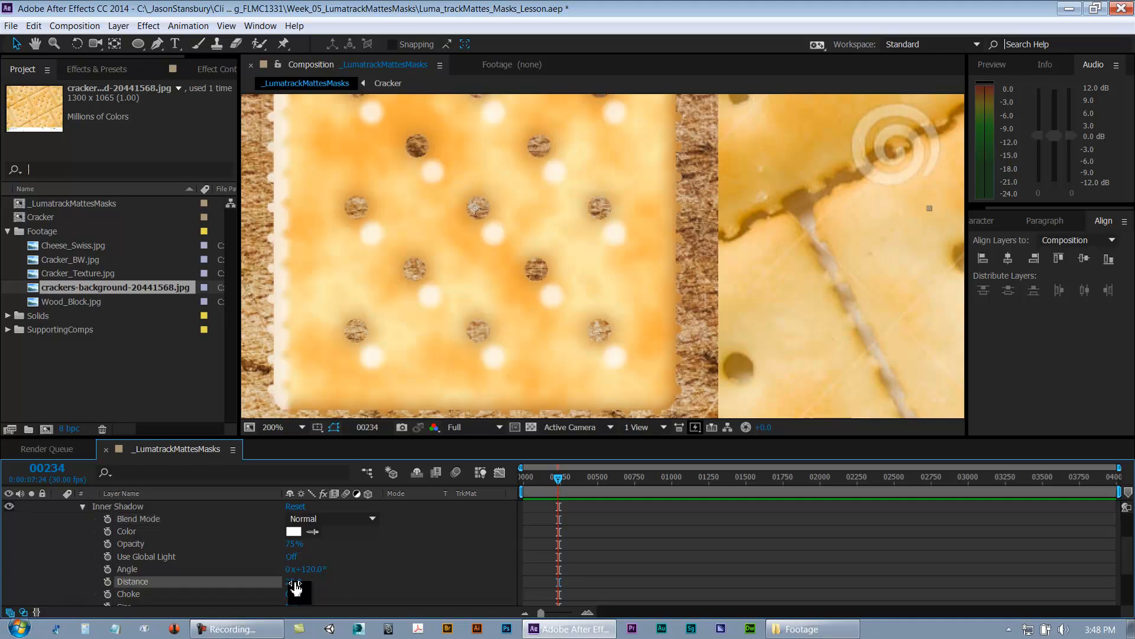
drag(291, 582, 313, 576)
key(ctrl+z)
key(ctrl+z)
key(ctrl+z)
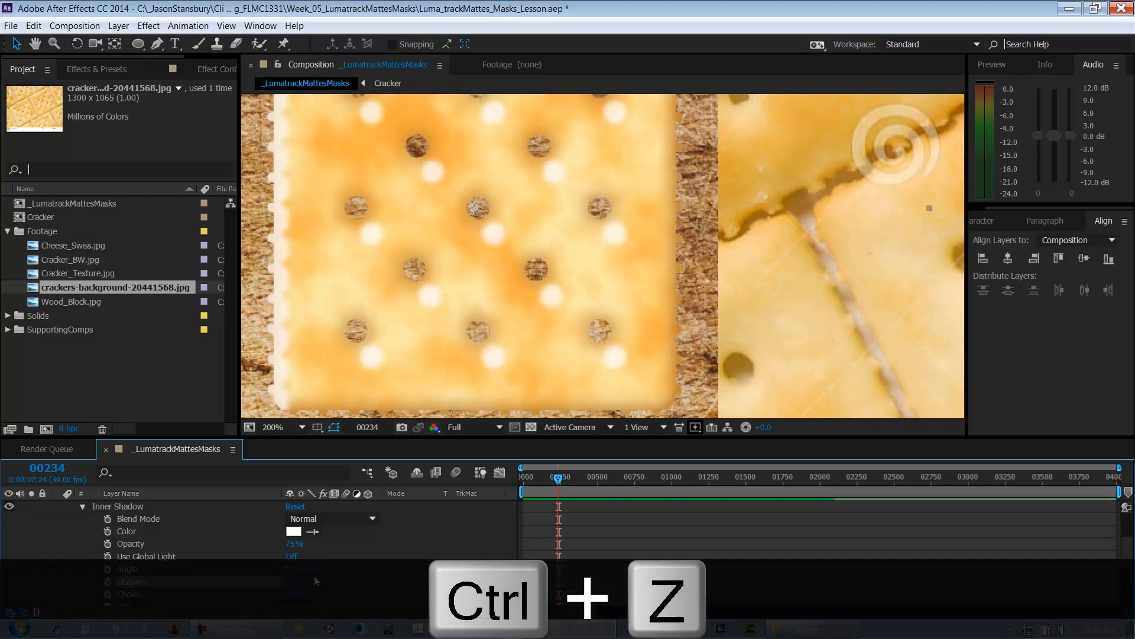
Step: Set the Inner Shadow size to 15
scroll(331, 574, down, 2)
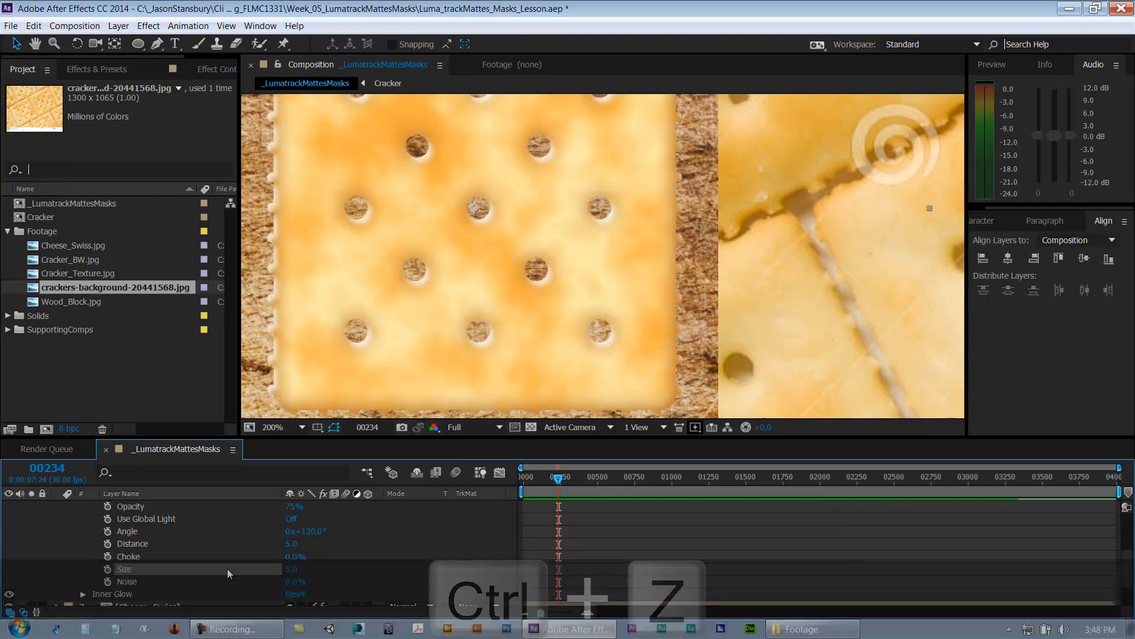
drag(292, 570, 300, 570)
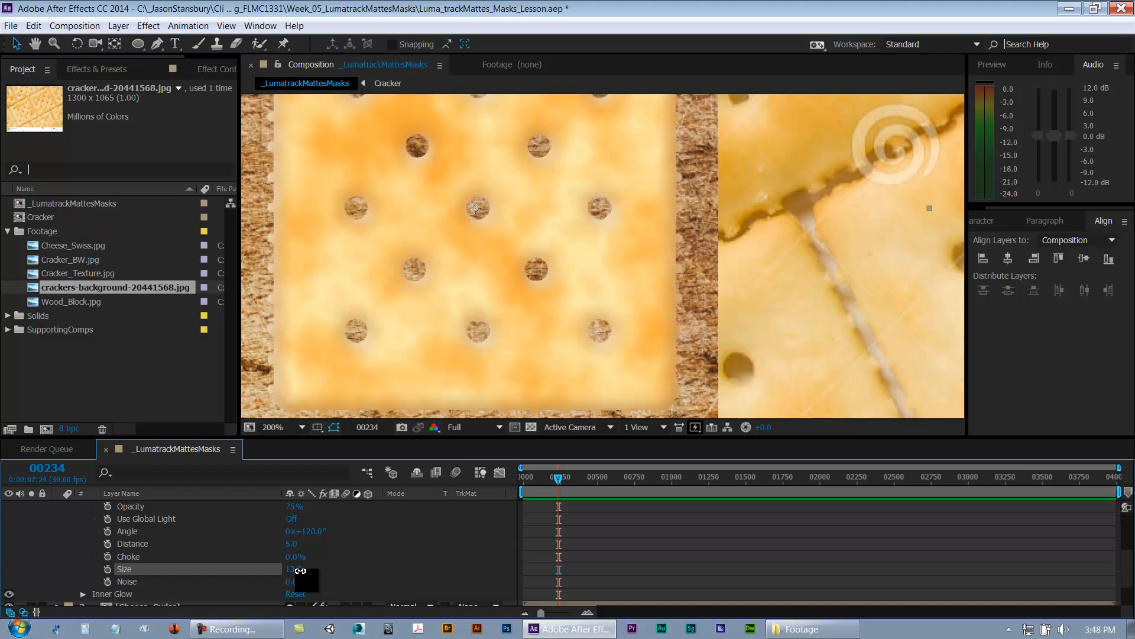
click(295, 571)
text(1)
key(Return)
key(5)
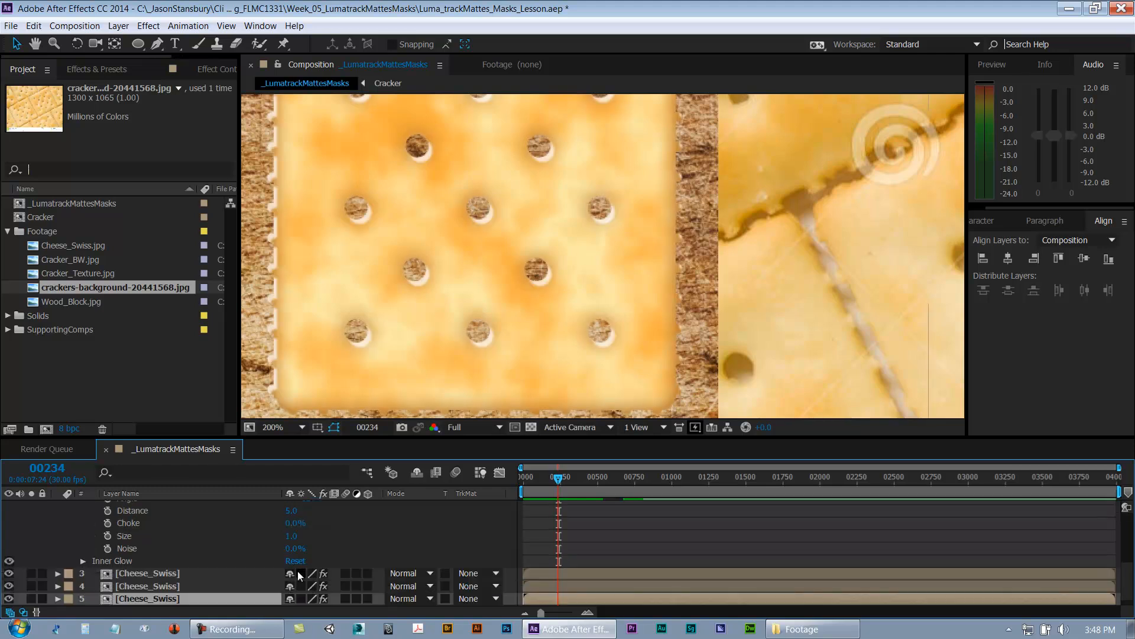
key(ctrl+z)
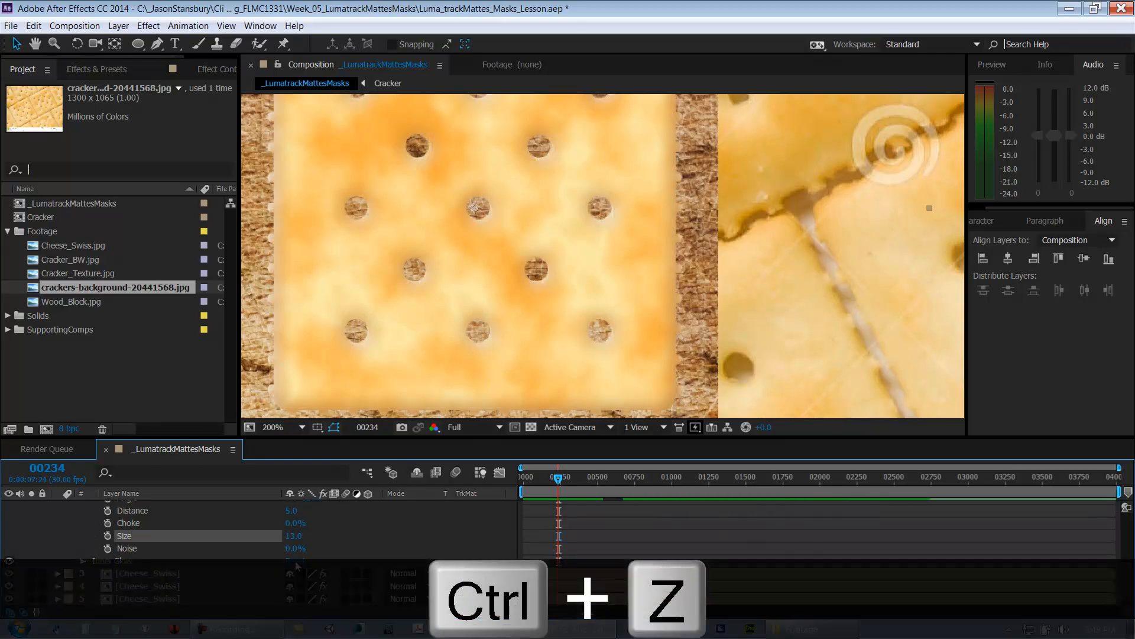
click(293, 535)
text(15)
key(Return)
Step: Set the Inner Shadow distance to 11 and its opacity to 100%
scroll(272, 576, up, 3)
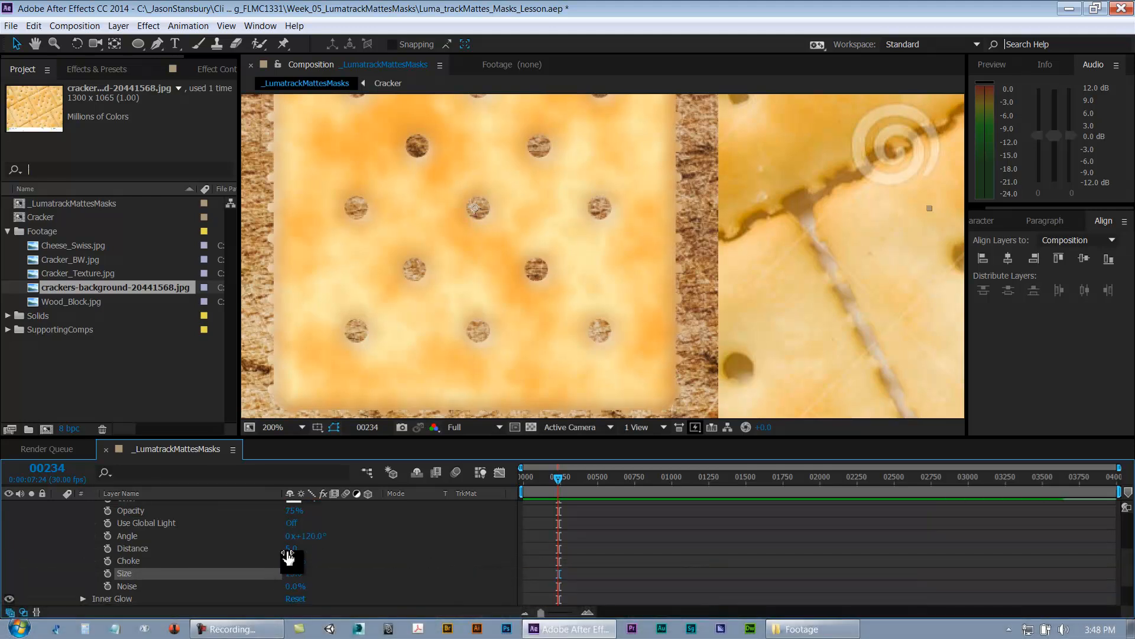
drag(290, 549, 298, 550)
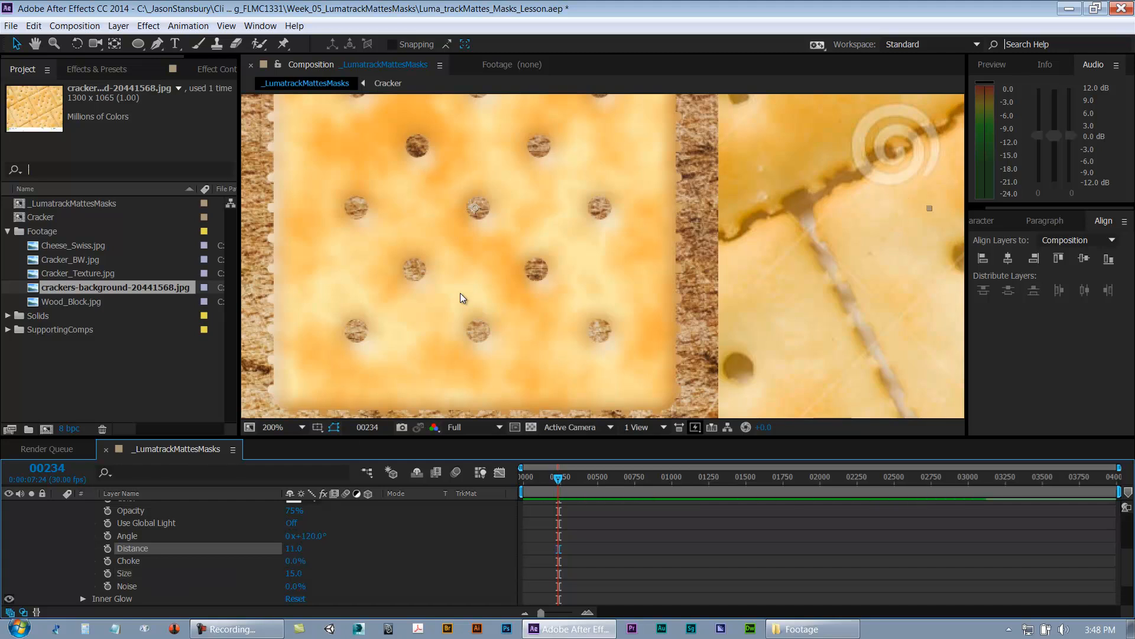
scroll(71, 574, up, 1)
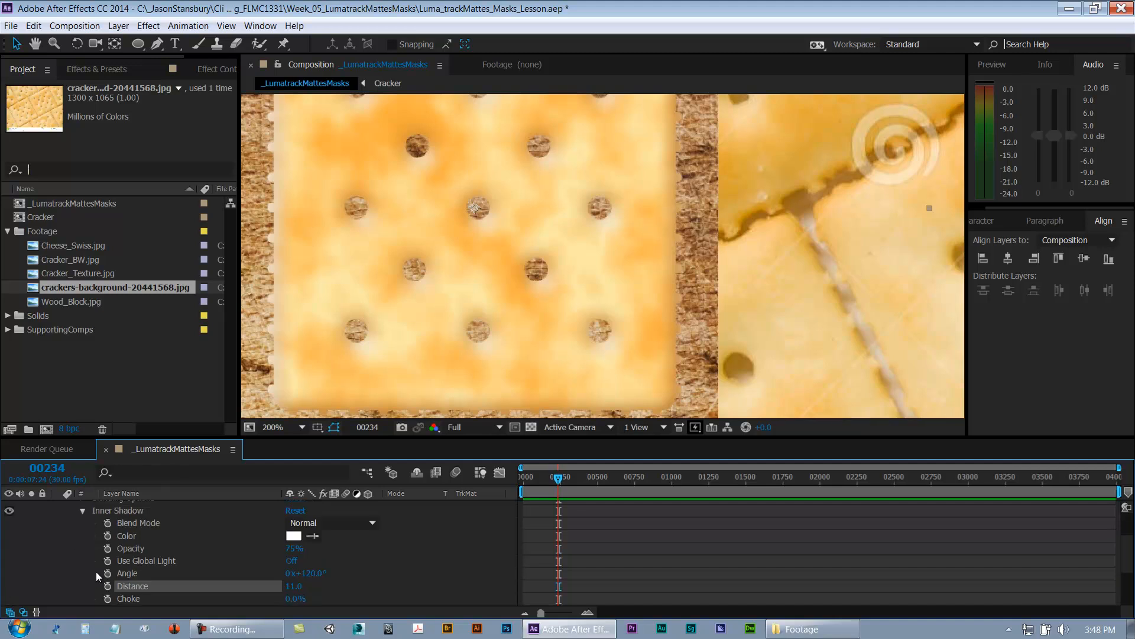
drag(294, 548, 466, 545)
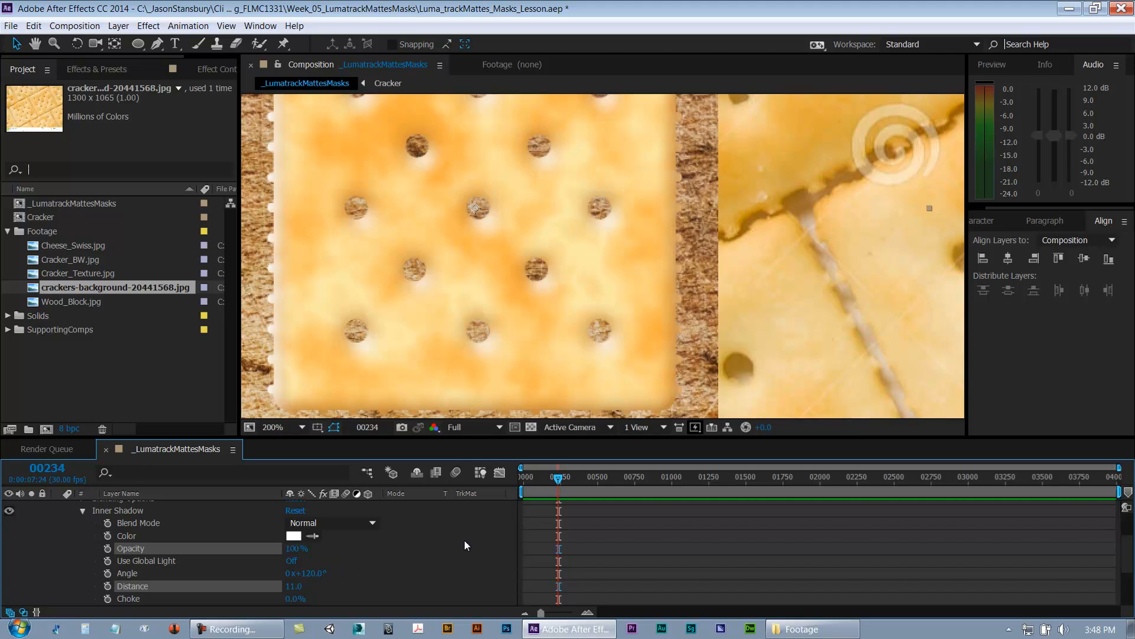
Step: Sample a pale cracker color for the Inner Shadow with the eyedropper and lower its saturation to 17%
click(314, 535)
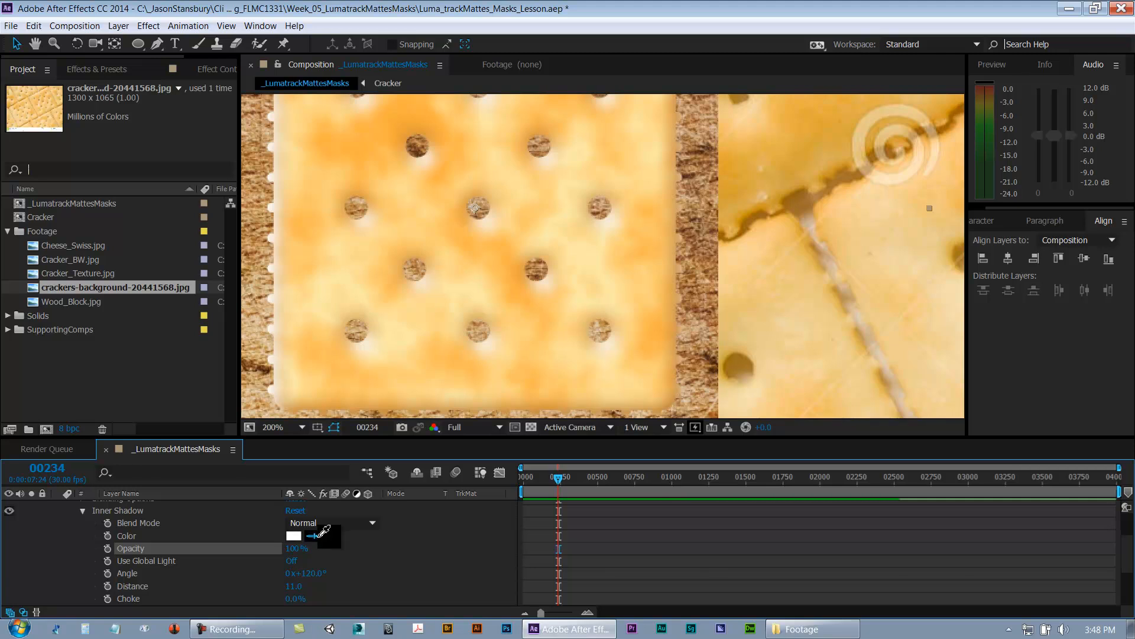
click(341, 248)
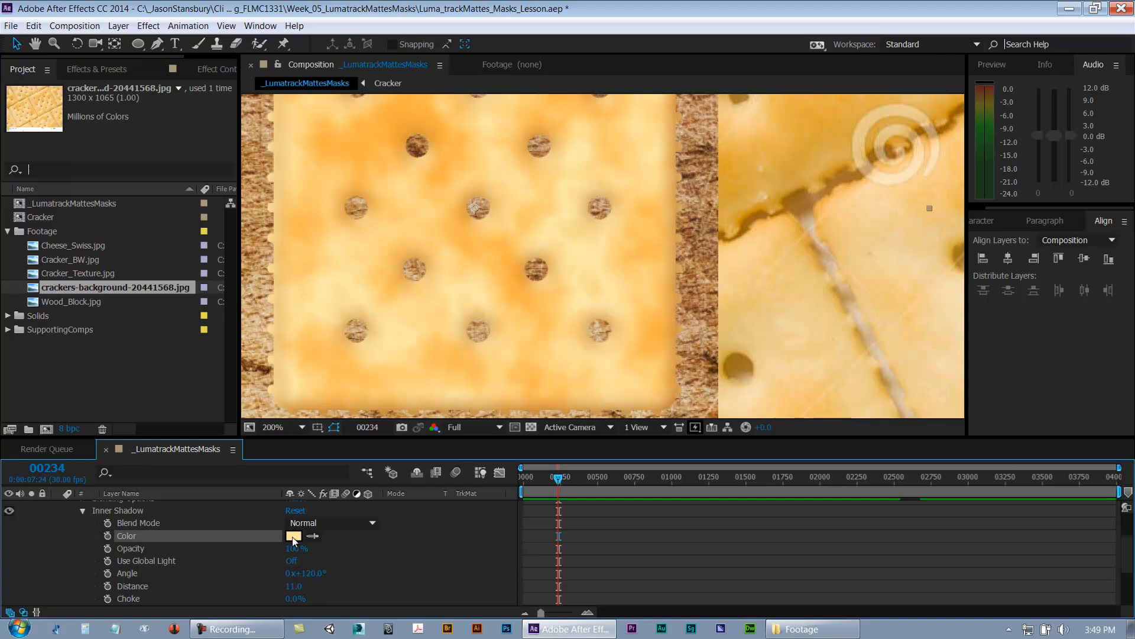
click(294, 536)
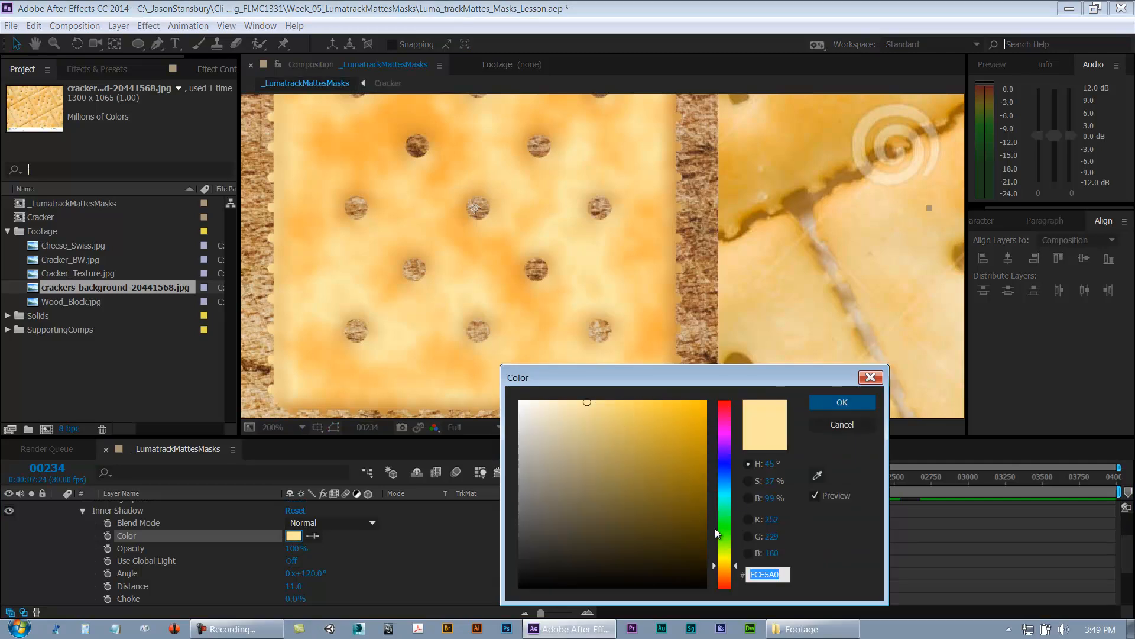
click(748, 481)
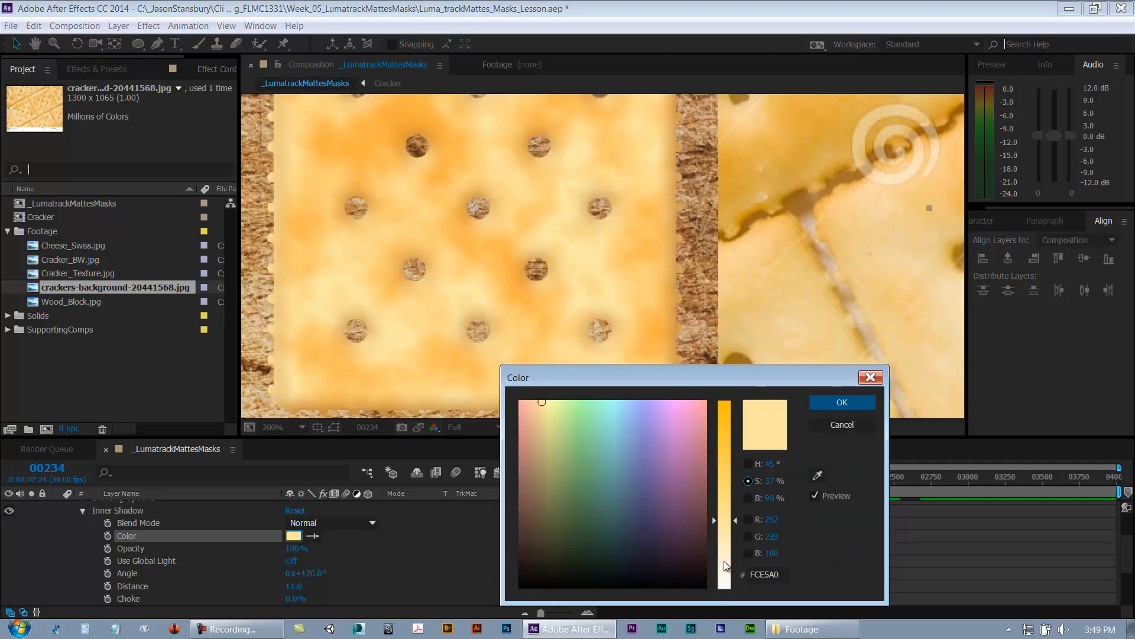
click(724, 562)
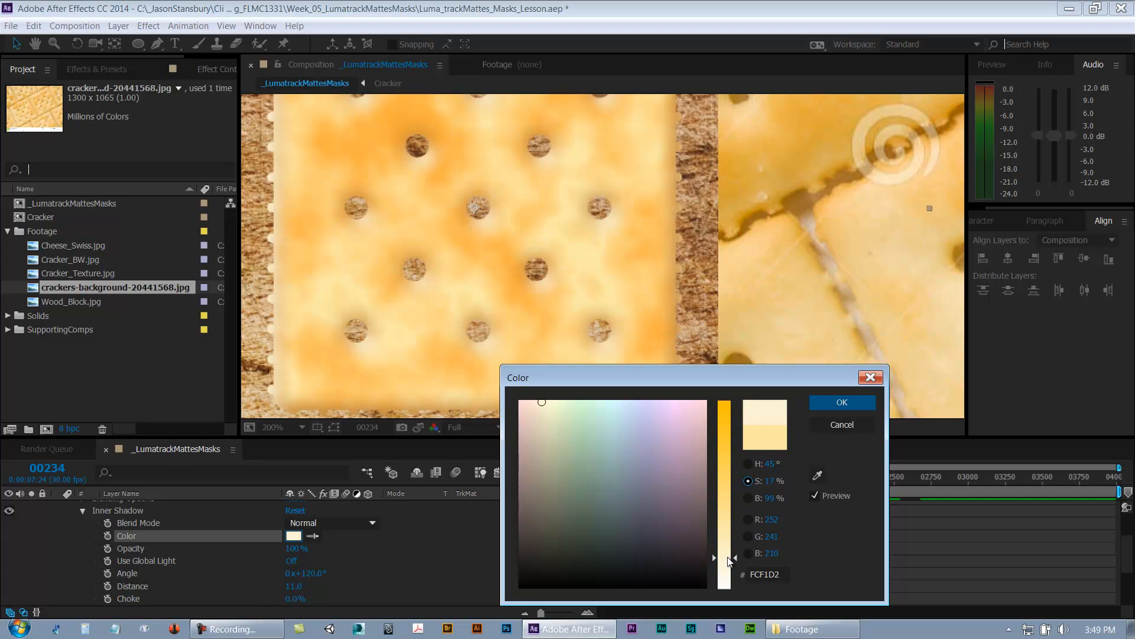
click(754, 499)
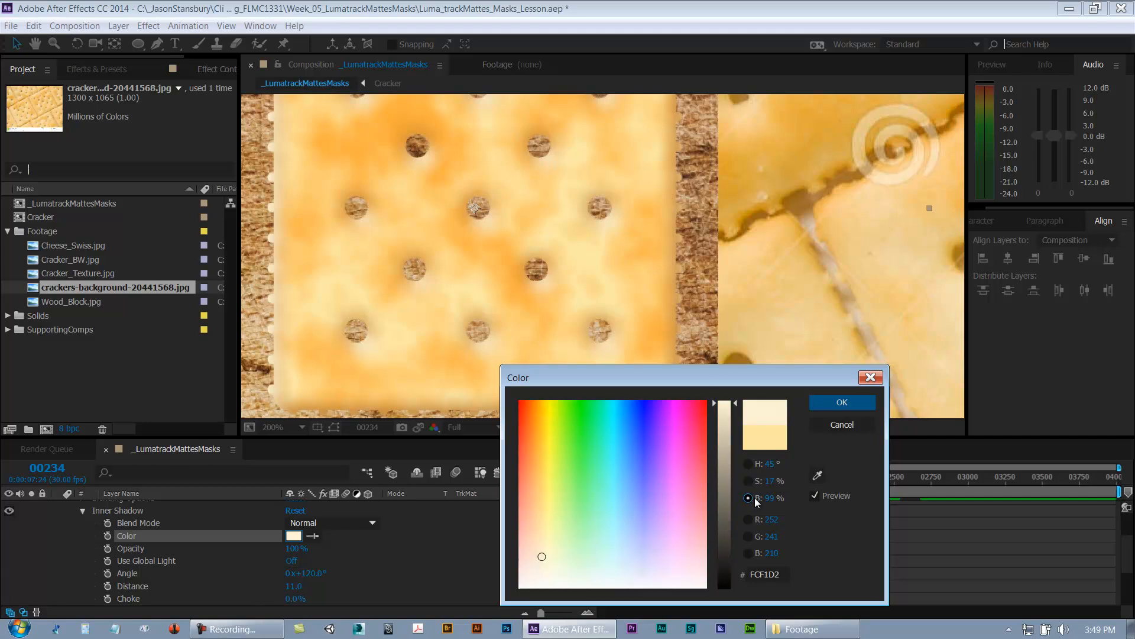
click(842, 402)
Step: Collapse the Inner Shadow properties and examine the styled cracker's edges at different zoom levels
scroll(679, 384, down, 1)
drag(825, 266, 672, 292)
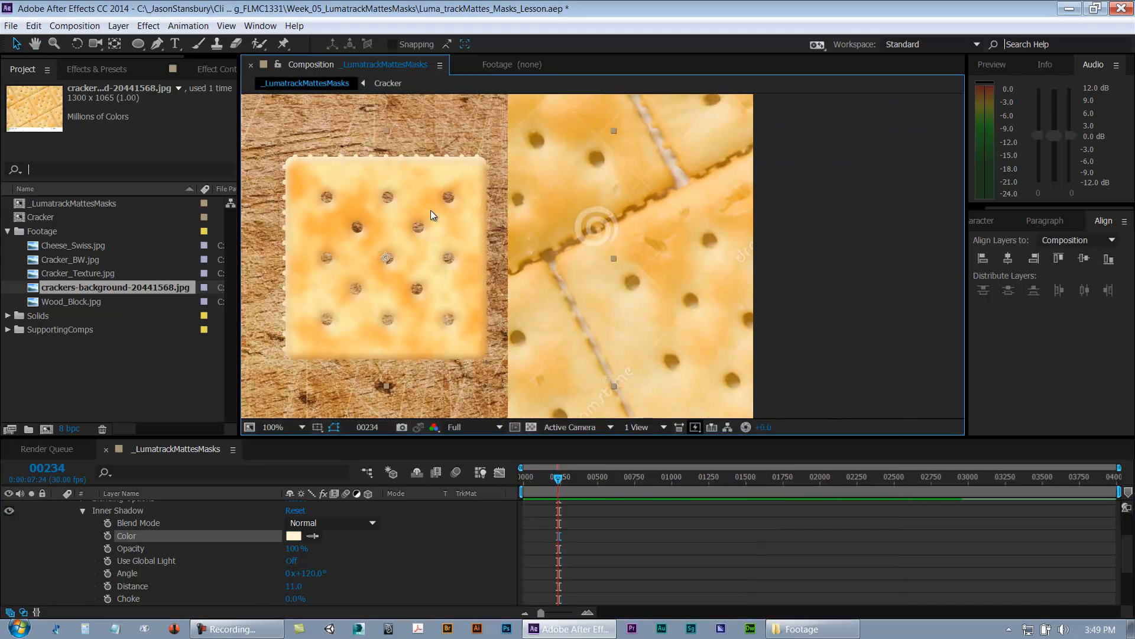
click(82, 513)
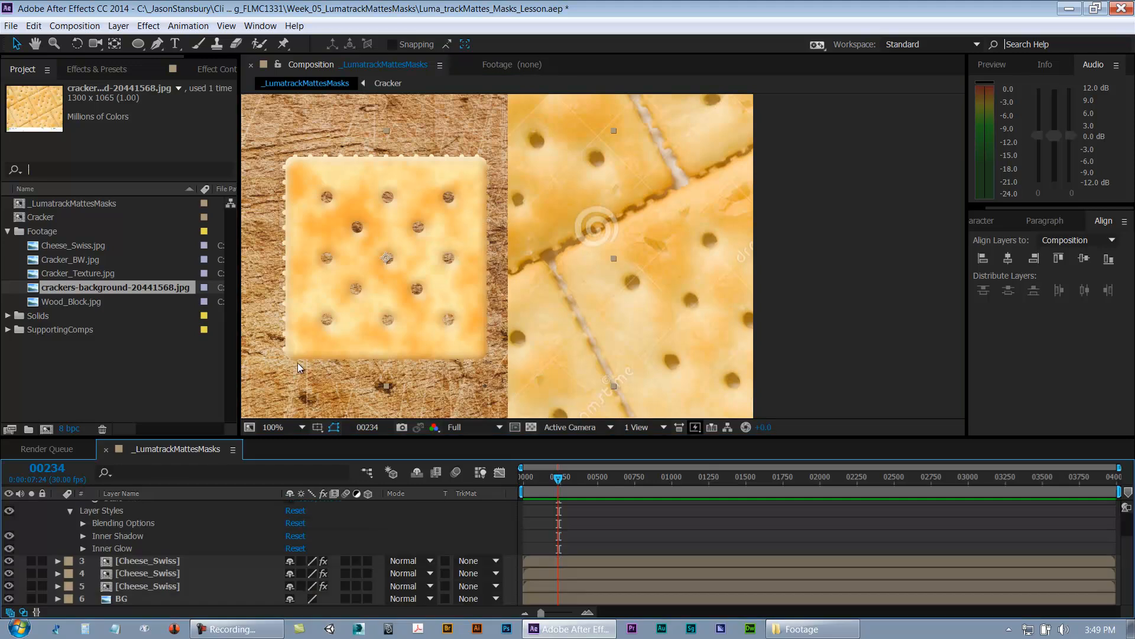
scroll(302, 165, up, 1)
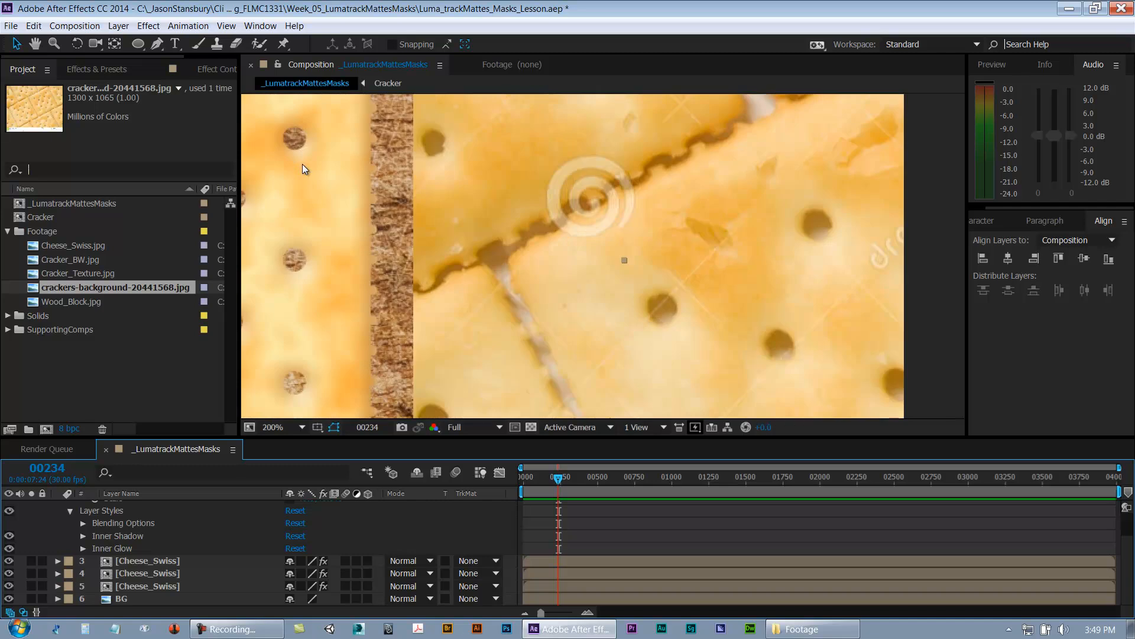
drag(405, 233, 614, 209)
drag(529, 179, 574, 245)
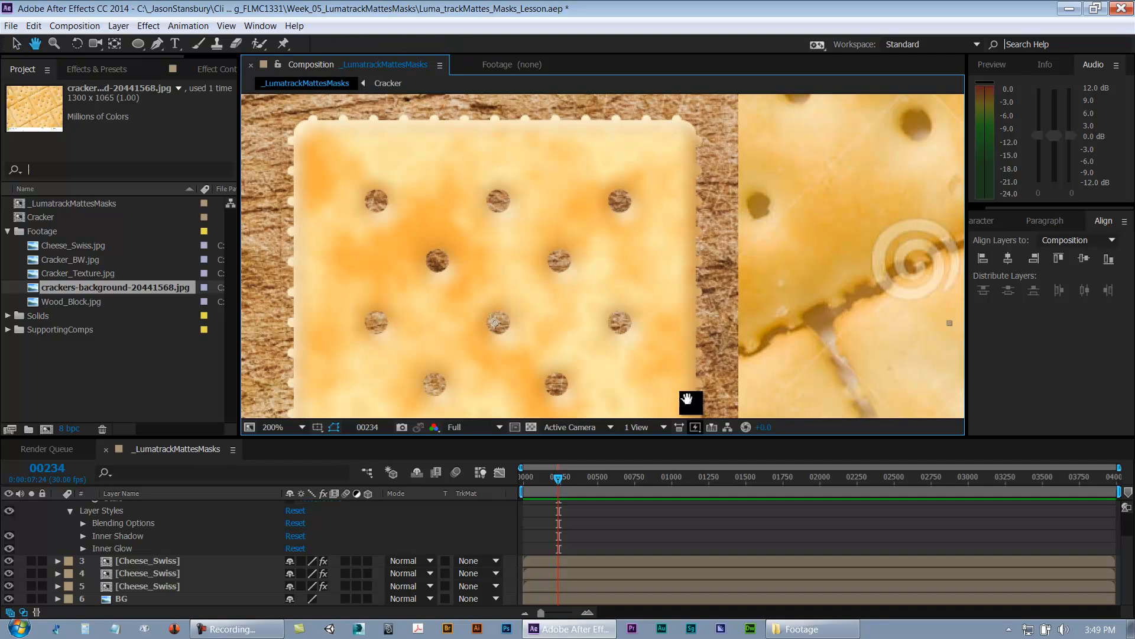
drag(685, 398, 676, 233)
key(comma)
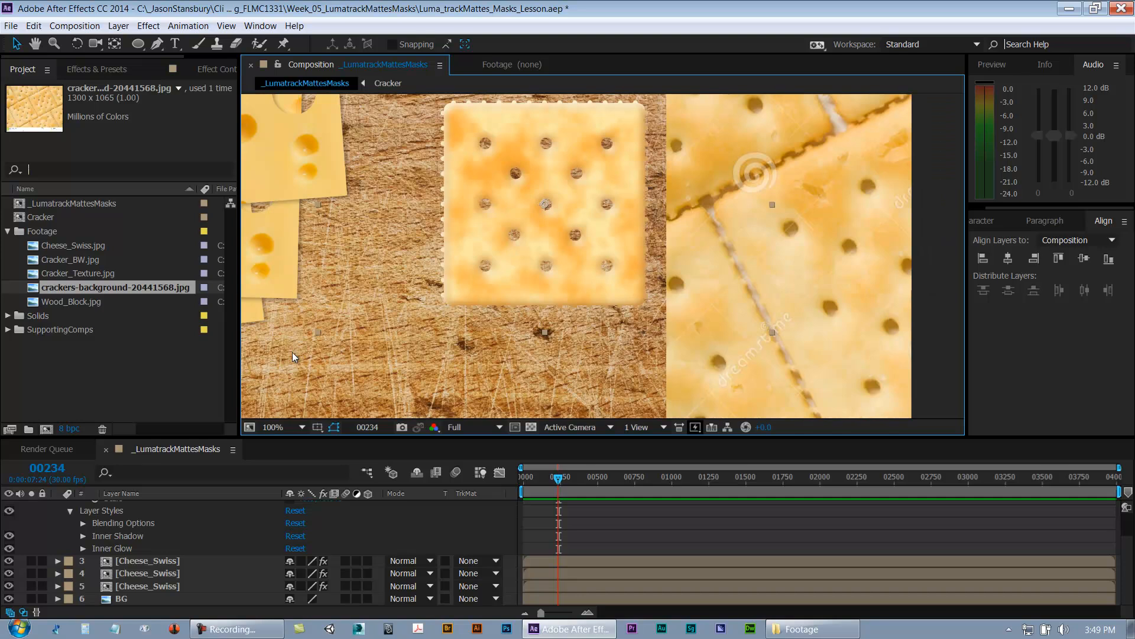
scroll(60, 528, up, 5)
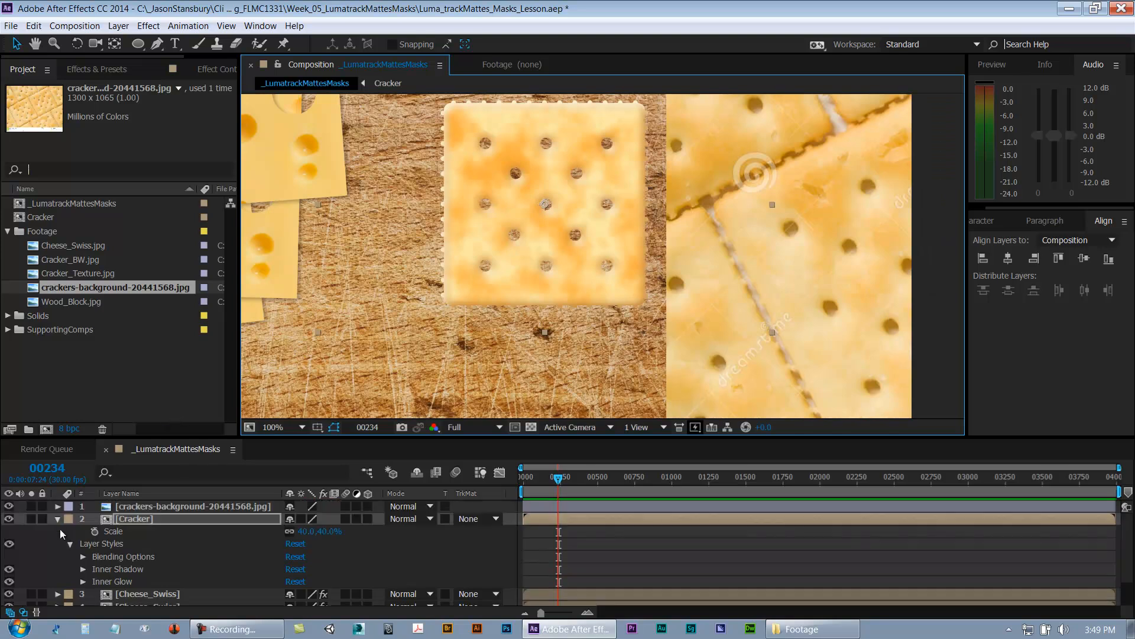
Step: Collapse the Cracker layer and hide the crackers-background layer
click(58, 518)
click(129, 507)
click(9, 506)
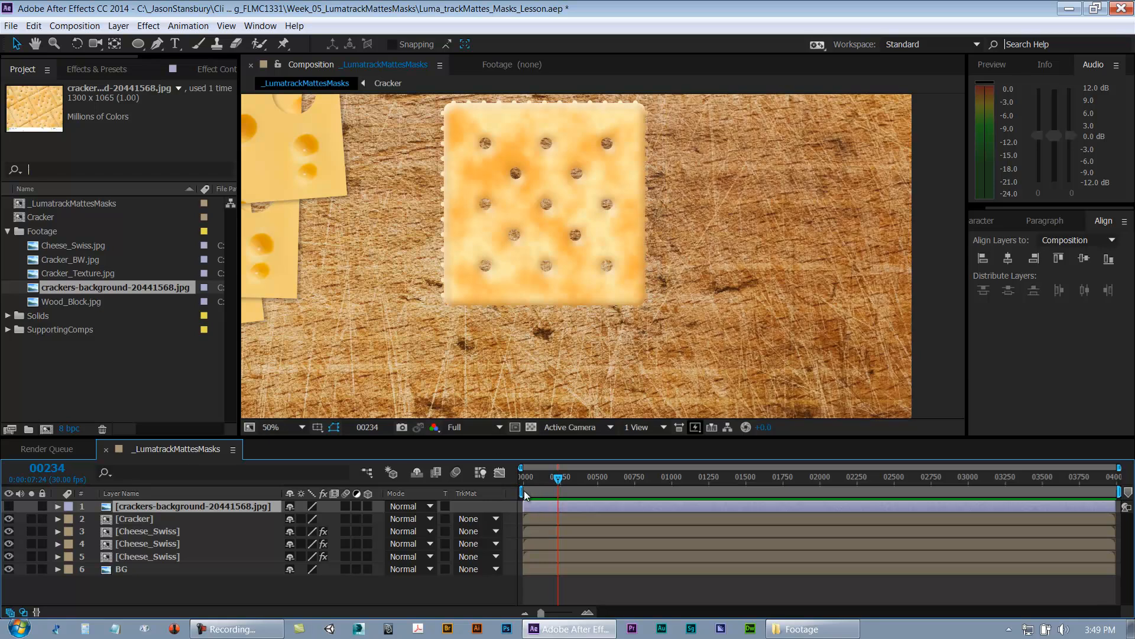
Step: Move the Cracker layer down and to the right on the wood background
key(comma)
key(period)
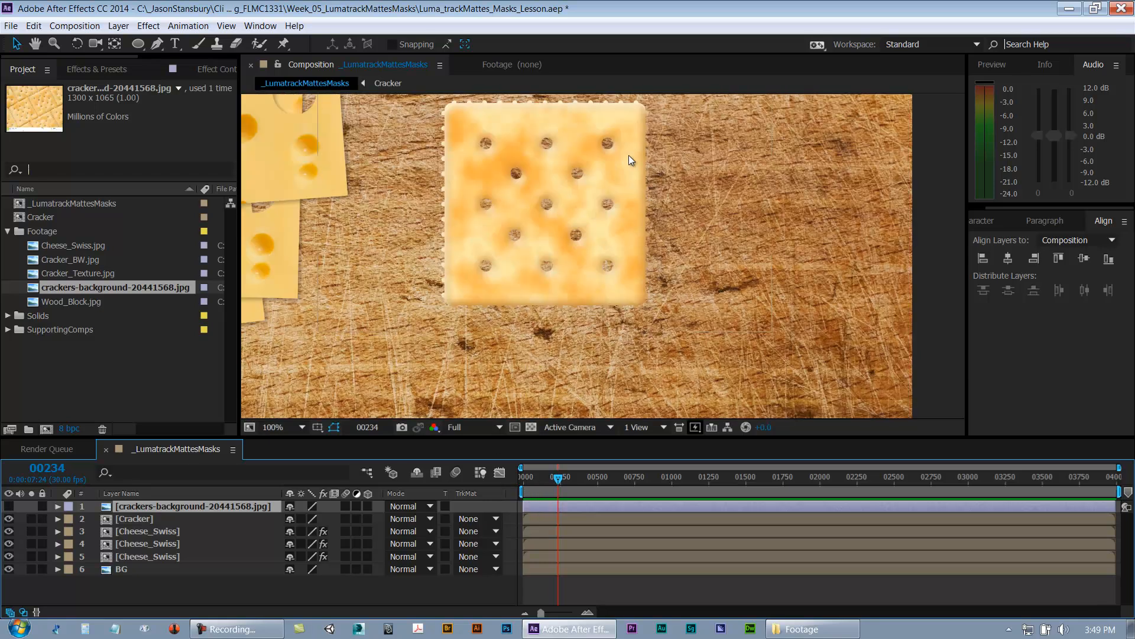
click(136, 528)
click(145, 519)
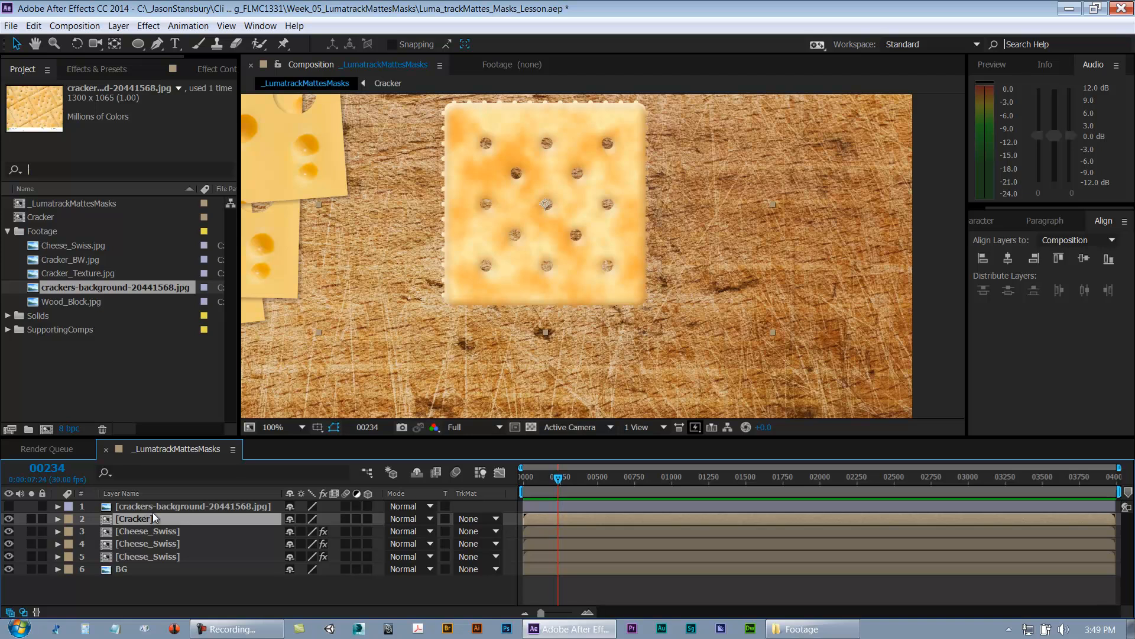
drag(606, 140, 667, 311)
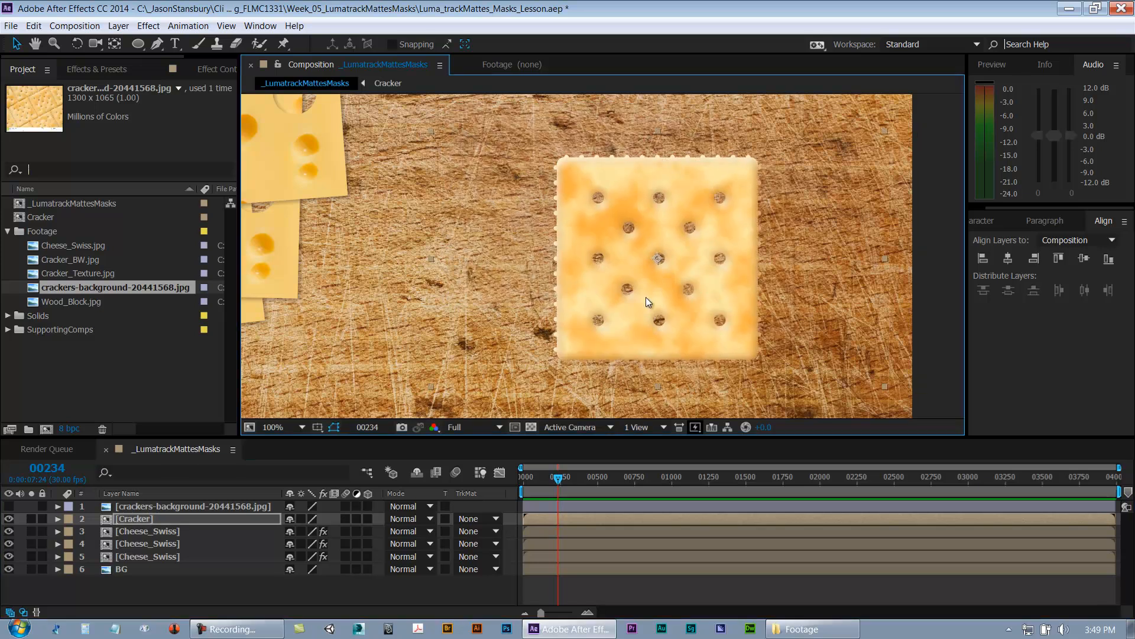
scroll(647, 304, down, 2)
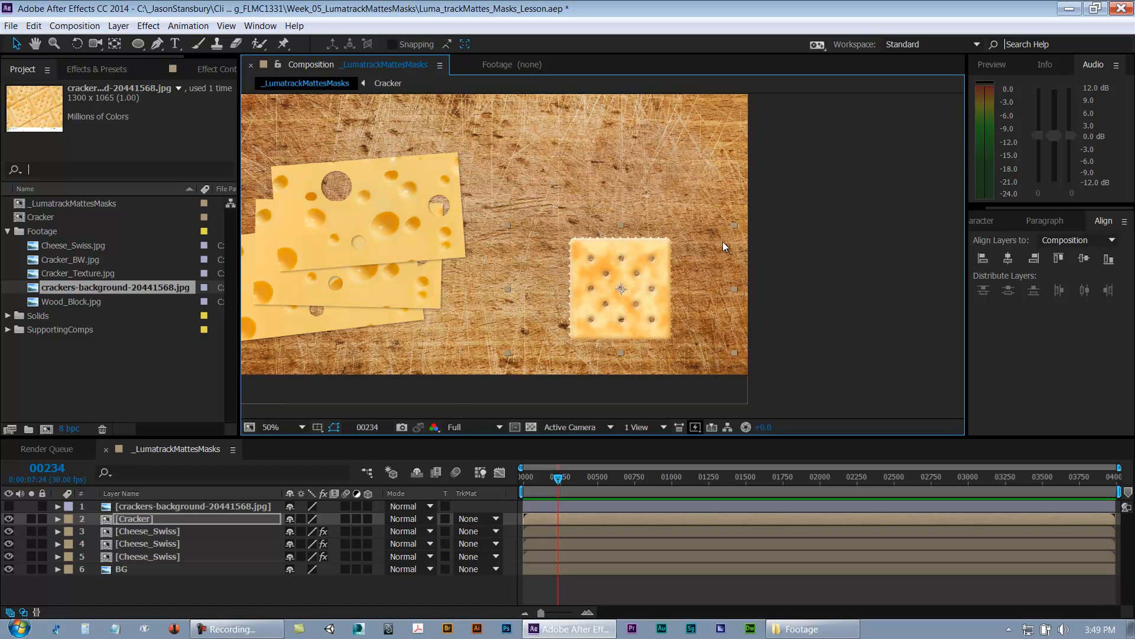
Step: Review the Cracker layer's Transform and Layer Styles properties, collapse the layer, and save the project
click(58, 519)
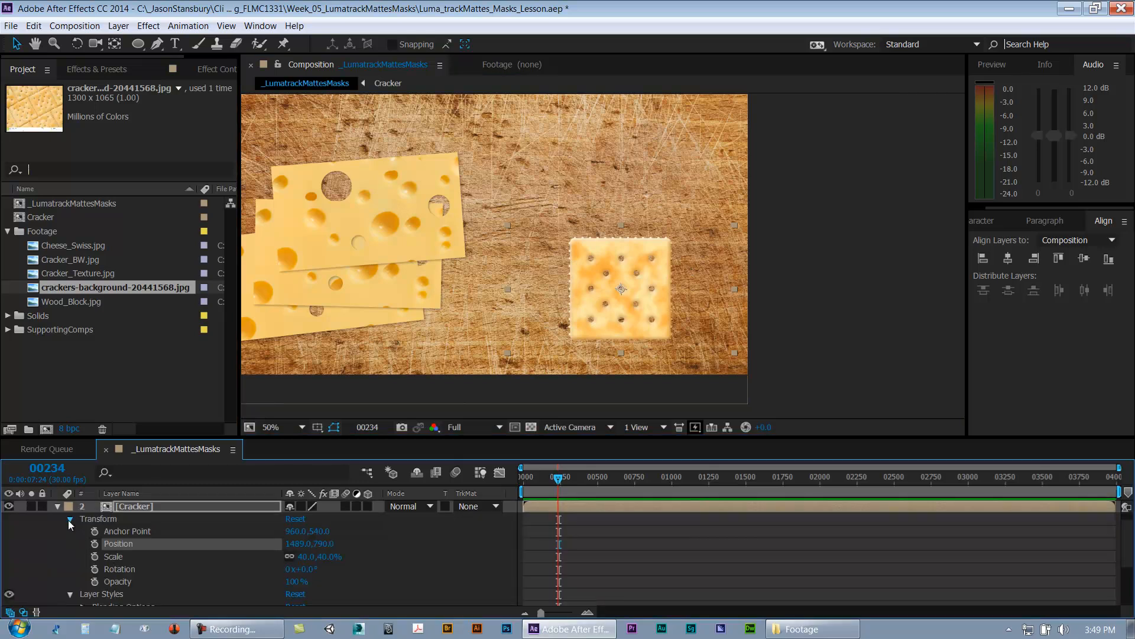
click(69, 519)
click(101, 533)
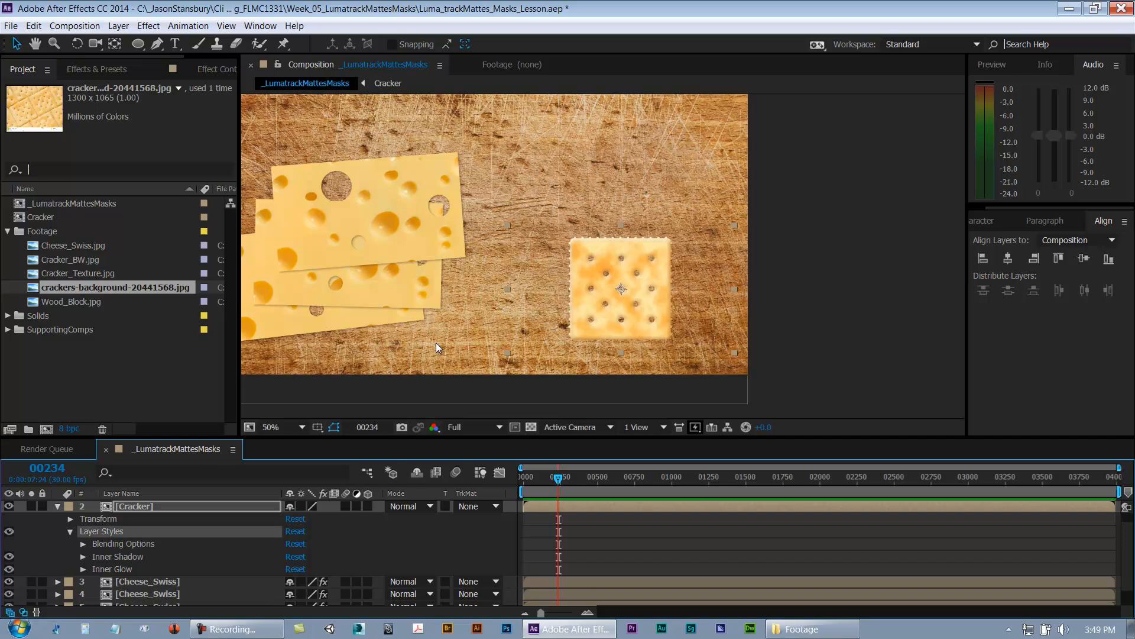
click(58, 506)
key(ctrl+s)
Step: Duplicate the Cracker layer and move the copy up and to the right of the original
click(136, 518)
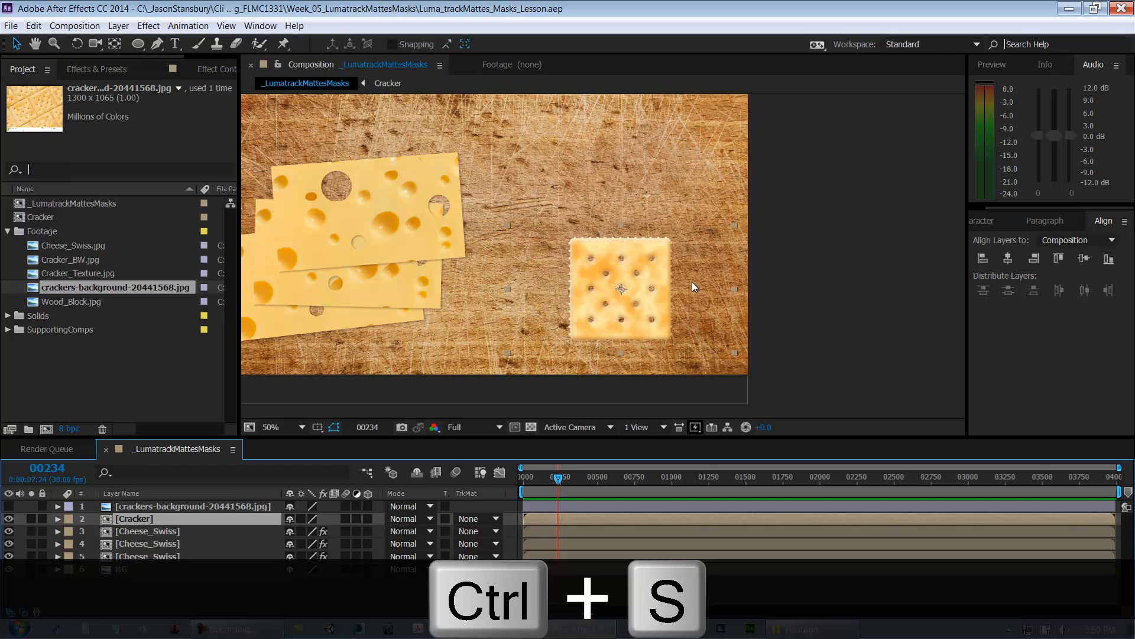
key(ctrl+d)
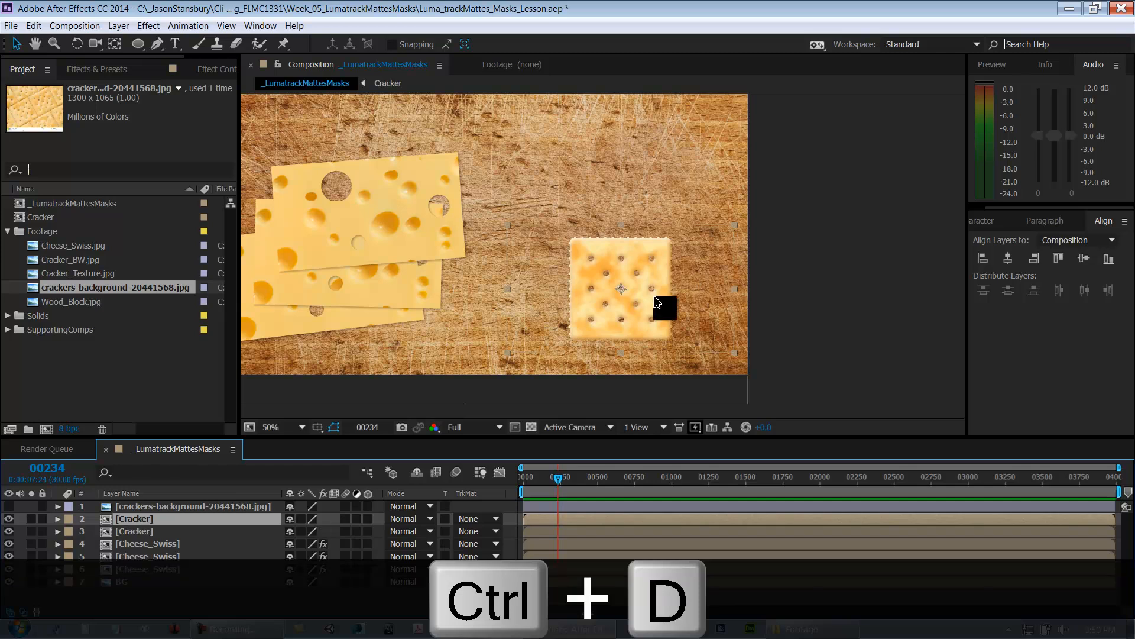
drag(640, 322, 658, 277)
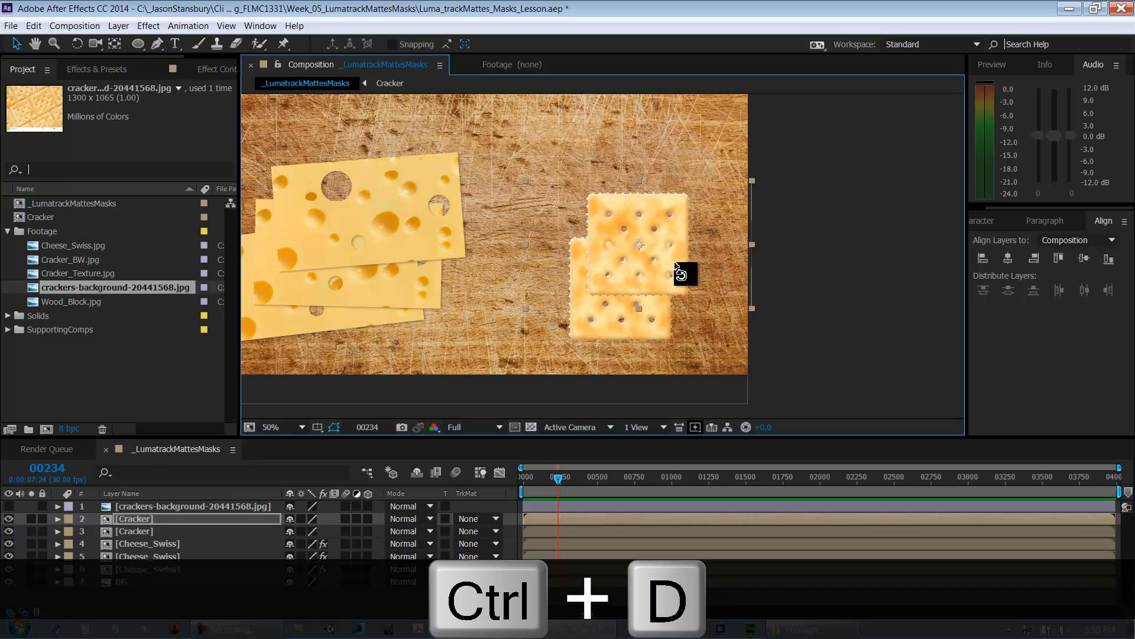
Step: Rotate the duplicated cracker slightly clockwise and reposition it so it overlaps the first cracker
key(w)
drag(692, 239, 697, 246)
drag(581, 329, 585, 331)
key(v)
key(ctrl+z)
click(657, 297)
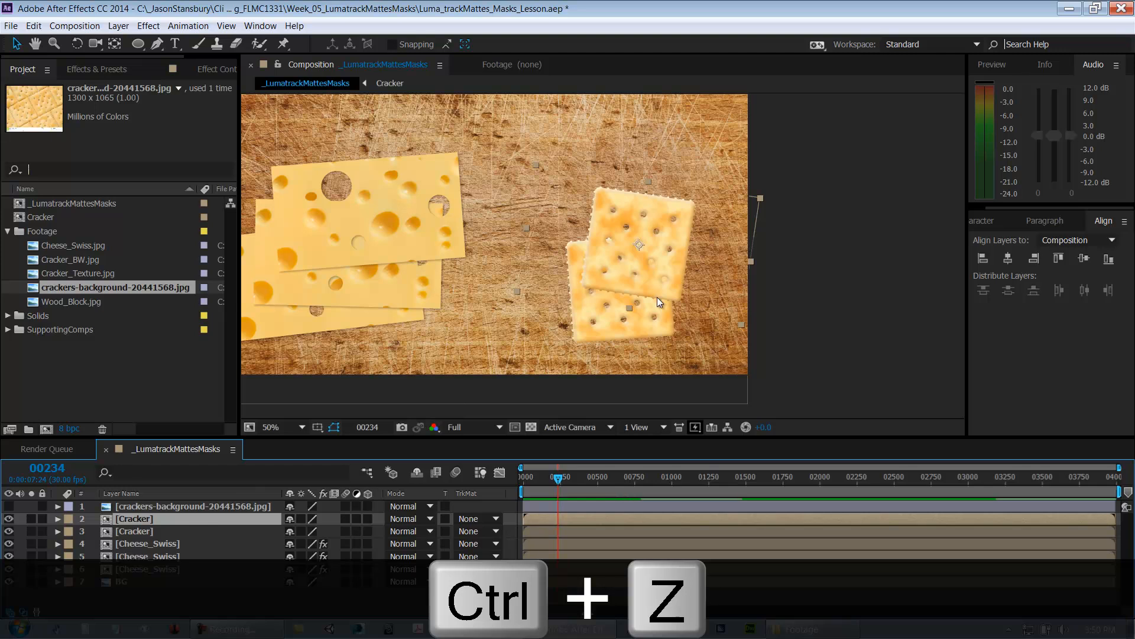
drag(667, 273, 701, 265)
Step: Duplicate the cracker again, rotate the new copy into a fanned stack, and save the project
key(ctrl+d)
key(w)
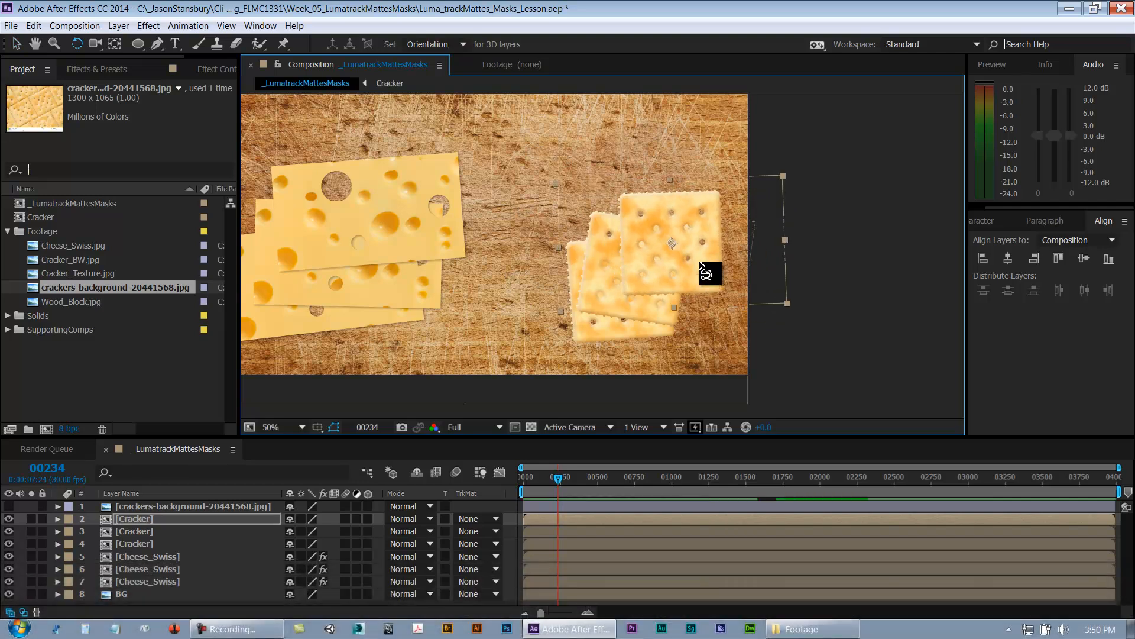
key(v)
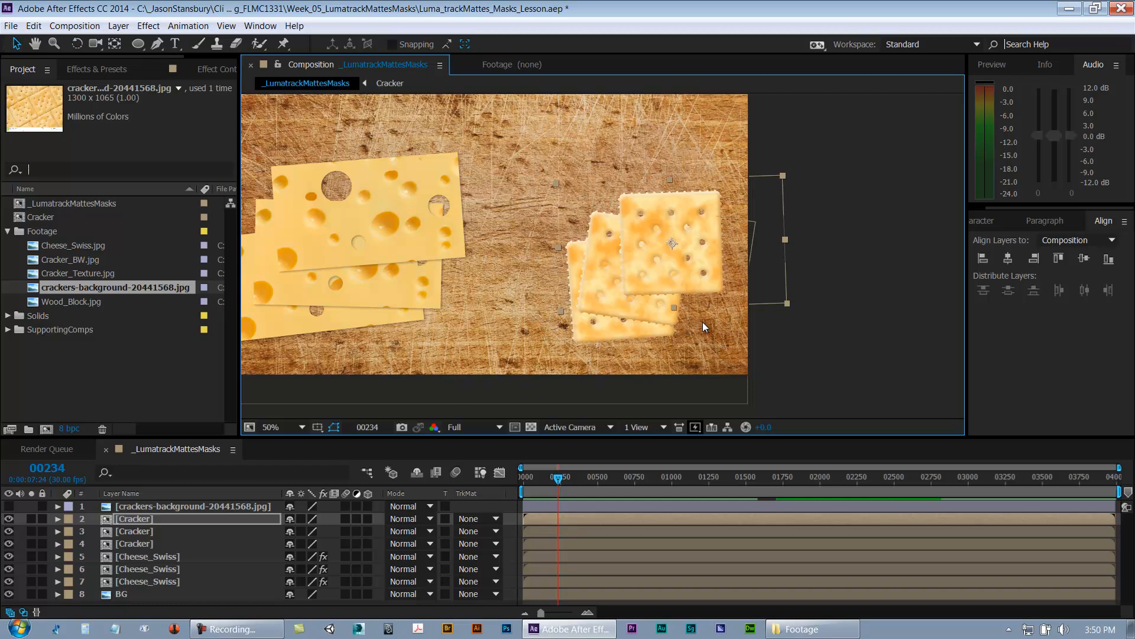
click(811, 344)
key(period)
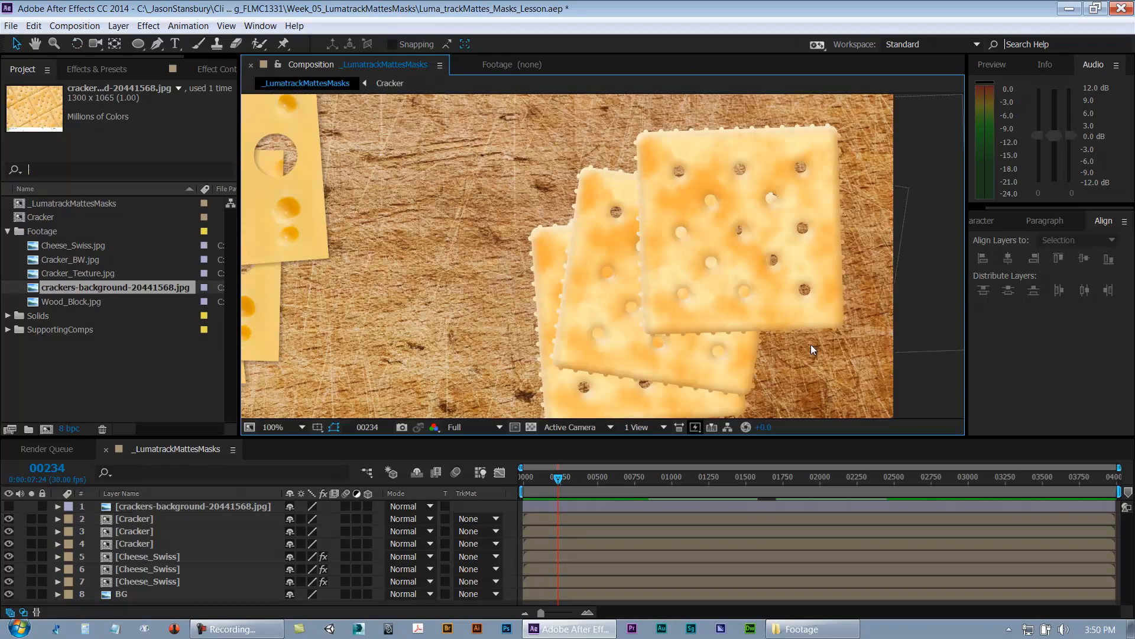
key(comma)
drag(609, 253, 736, 295)
key(ctrl+s)
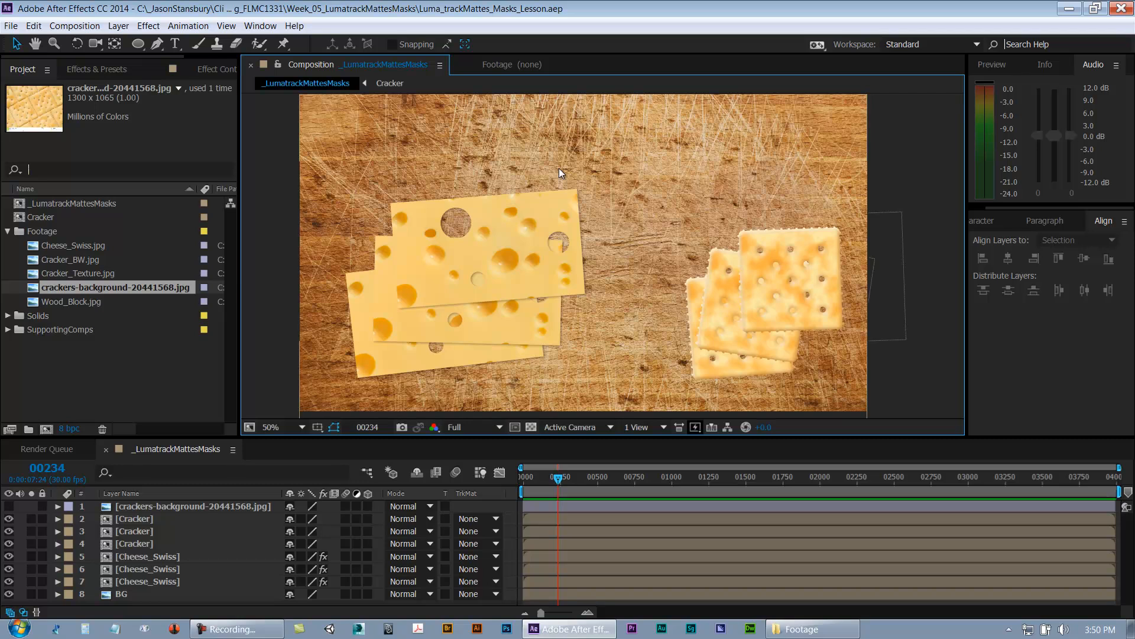
key(ctrl+s)
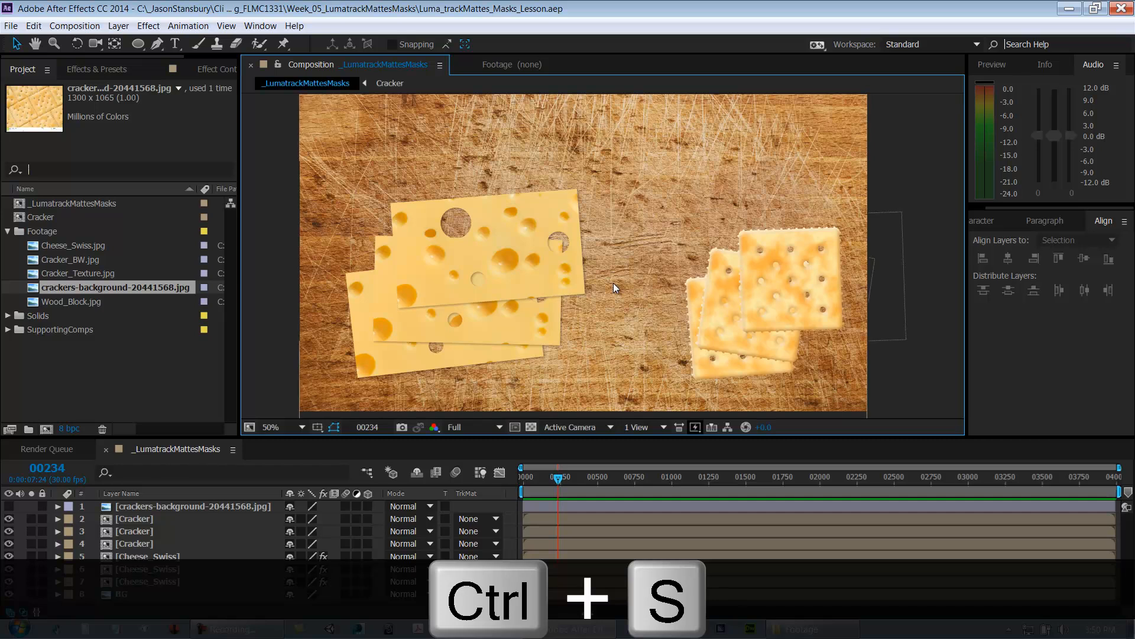
Step: Reposition the stack of crackers on the wood background and save the project
drag(773, 274, 531, 185)
scroll(758, 307, up, 1)
scroll(531, 185, down, 2)
drag(666, 242, 716, 261)
key(ctrl+s)
Step: Move the Cracker composition into the SupportingComps folder in the project
click(7, 231)
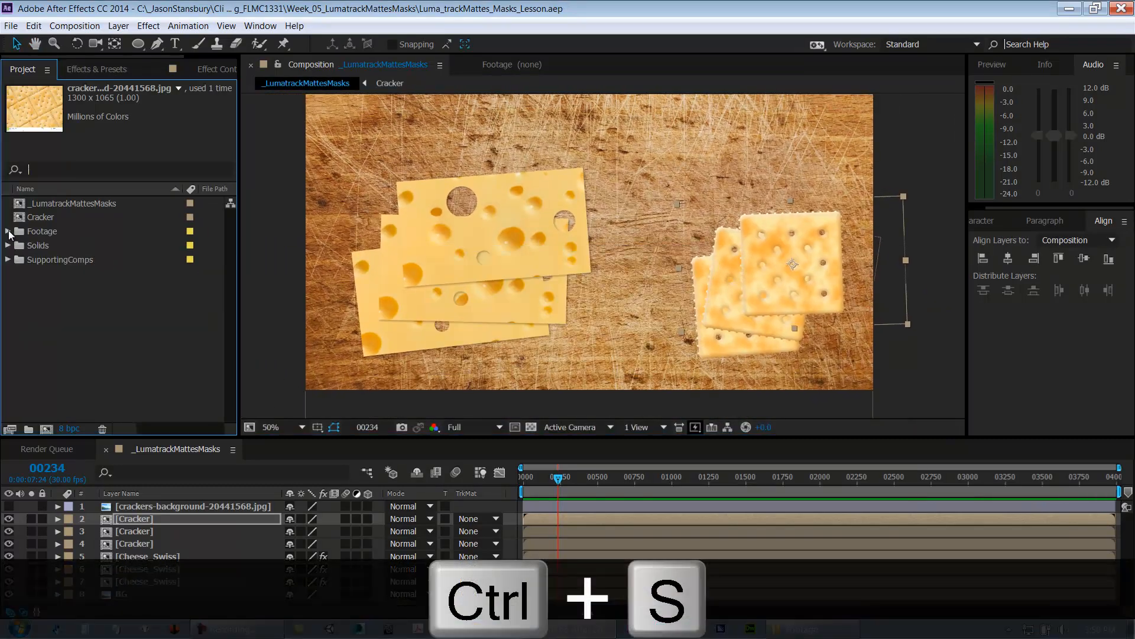
click(44, 218)
ctrl+click(51, 264)
drag(51, 264, 51, 263)
click(7, 245)
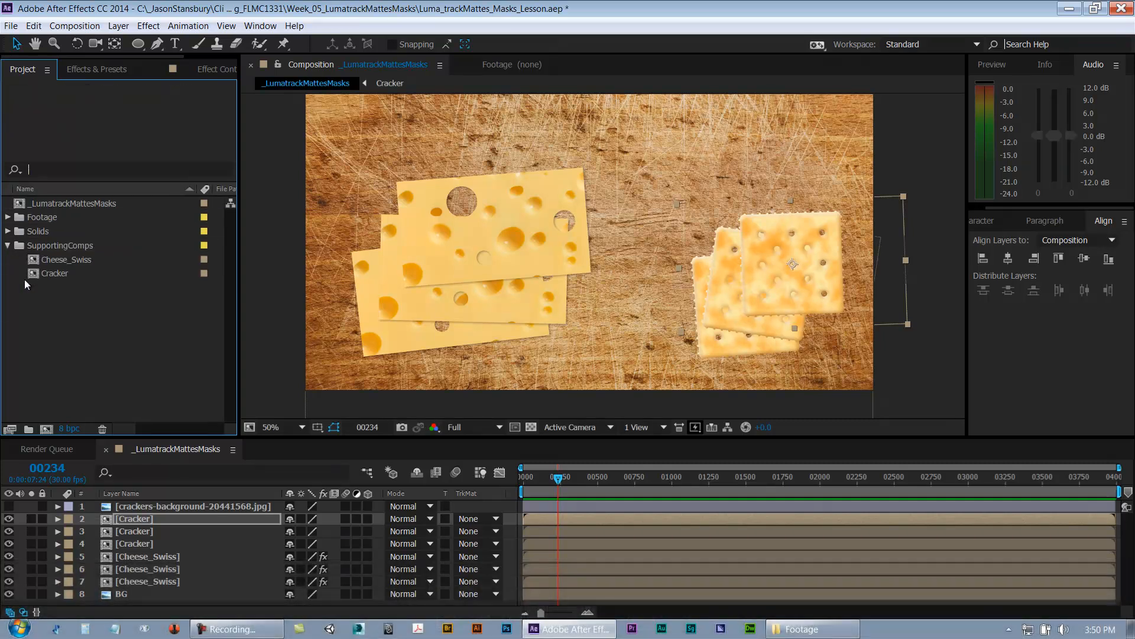
Step: Check the Cracker composition inside the SupportingComps folder, save the project, and collapse the folder
click(62, 264)
click(56, 275)
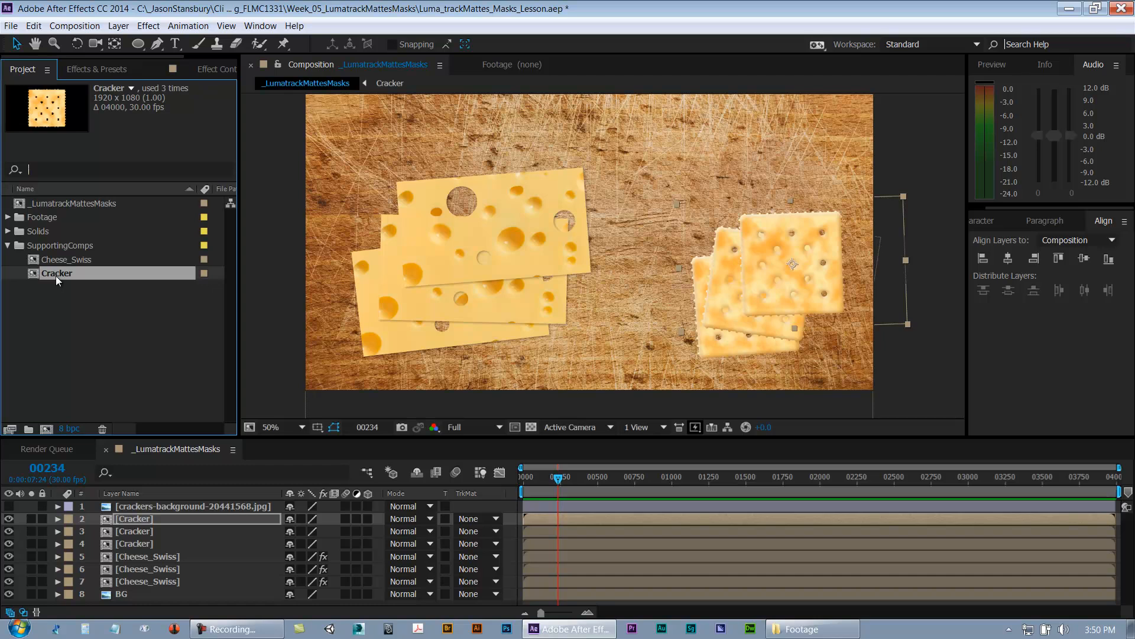
click(8, 245)
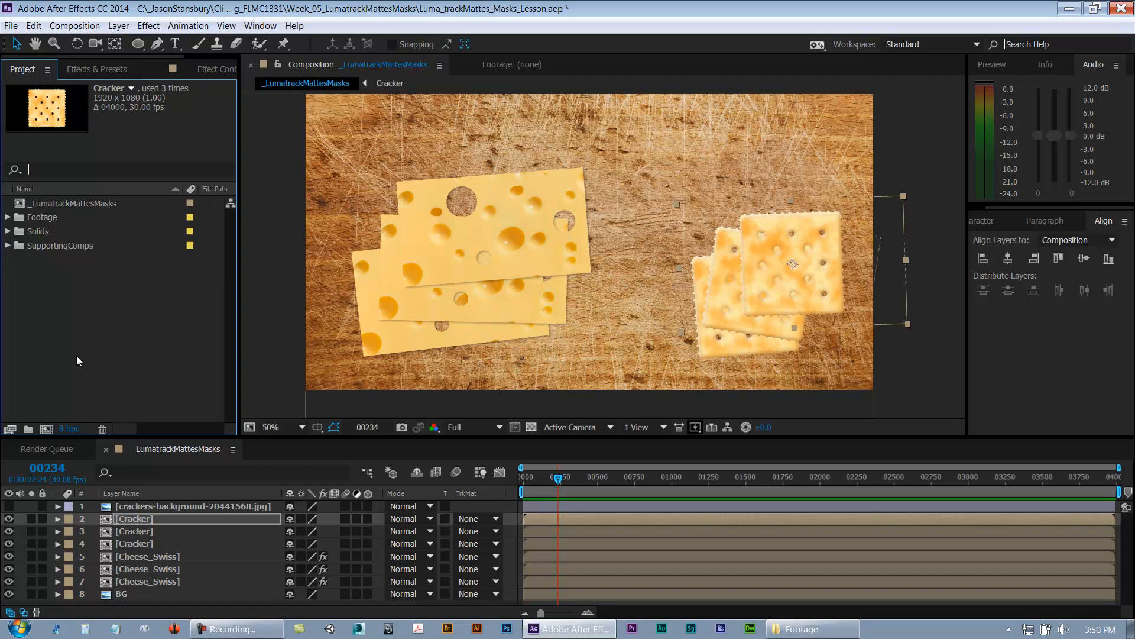
click(7, 245)
click(52, 260)
click(55, 273)
click(58, 265)
click(58, 271)
click(59, 260)
click(56, 273)
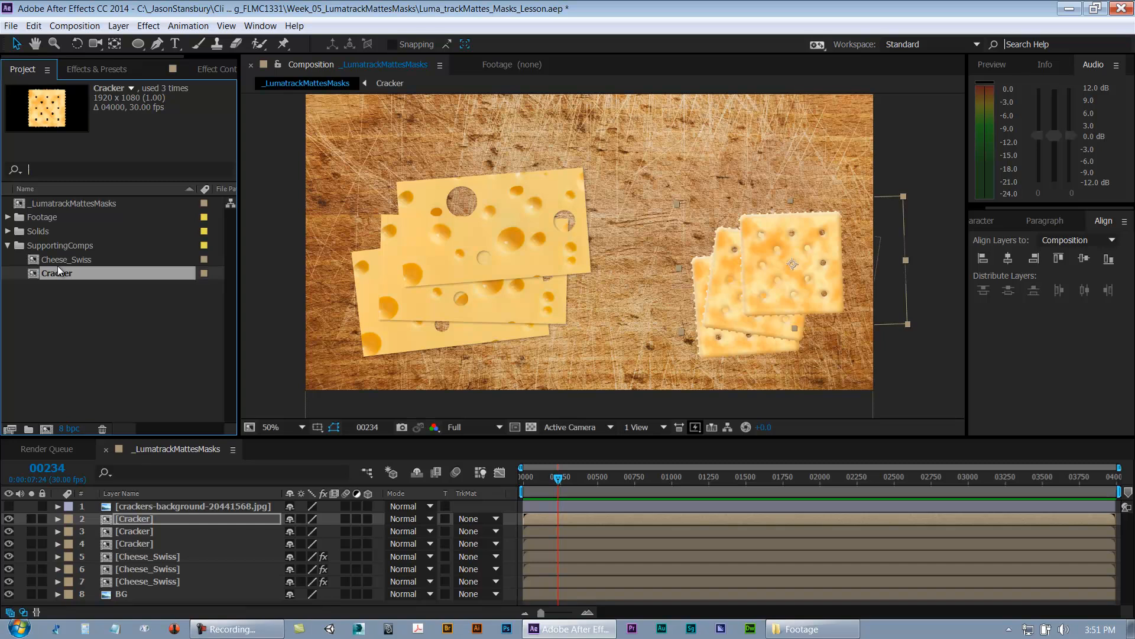
click(60, 296)
key(ctrl+s)
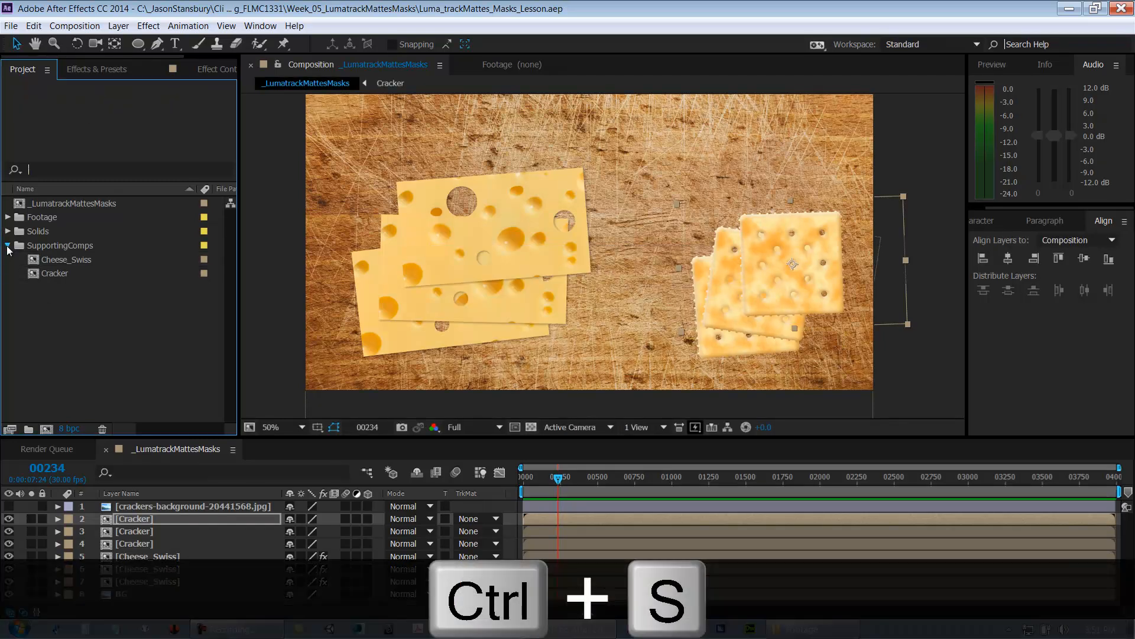
click(7, 246)
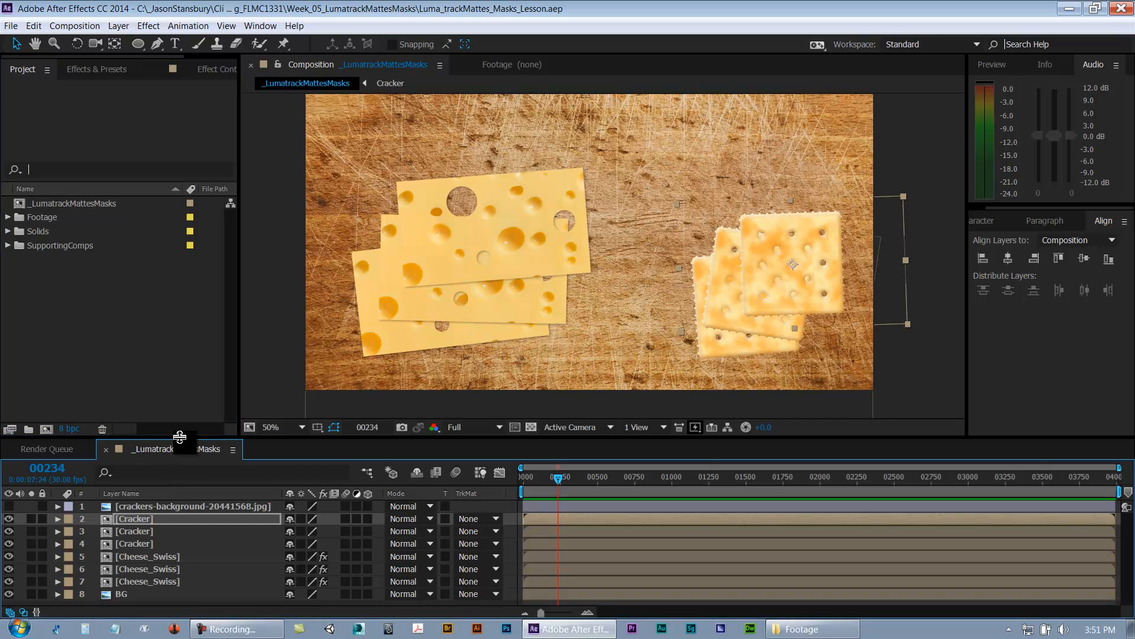
Step: Add the Utility solid from the Solids folder to the composition just above the BG layer
drag(181, 438, 188, 405)
key(ctrl+s)
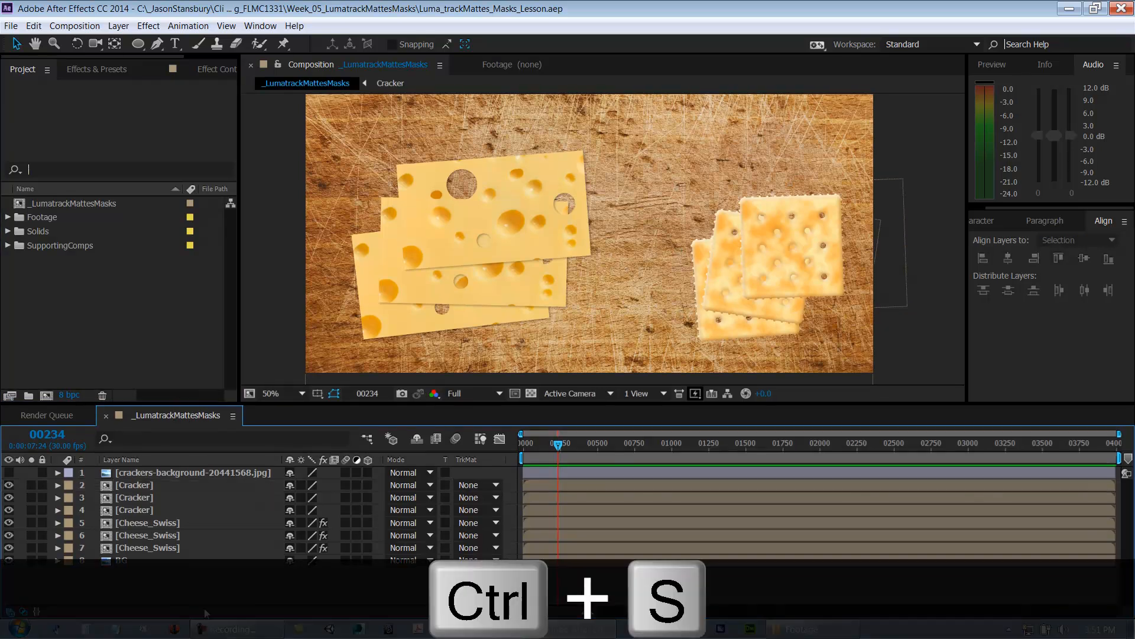
click(145, 559)
click(7, 231)
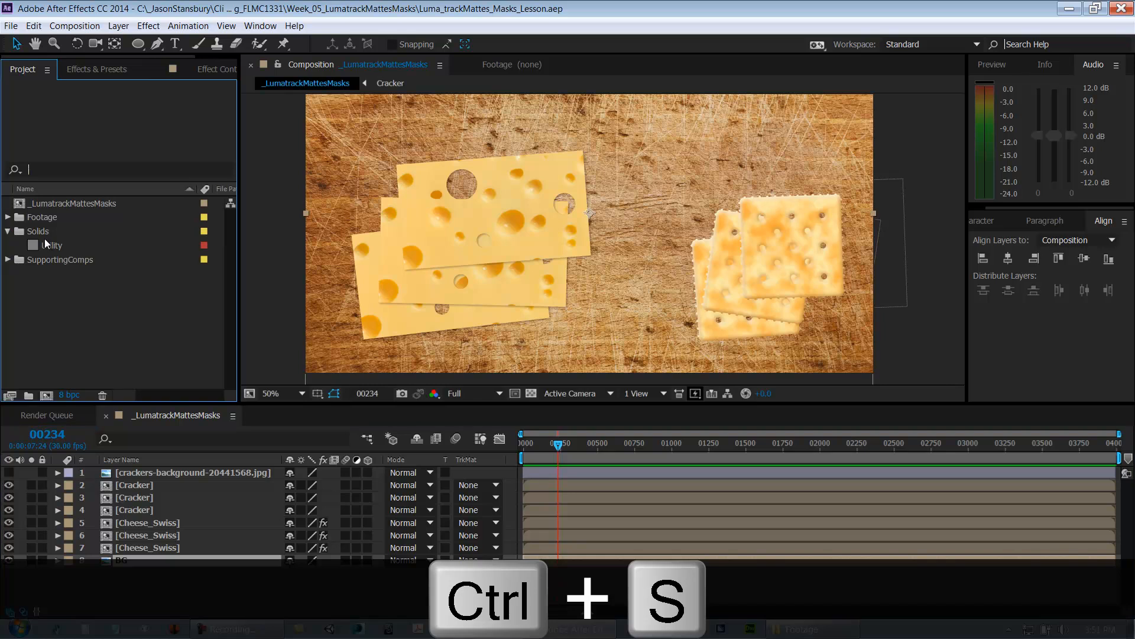
click(54, 245)
drag(122, 557, 122, 558)
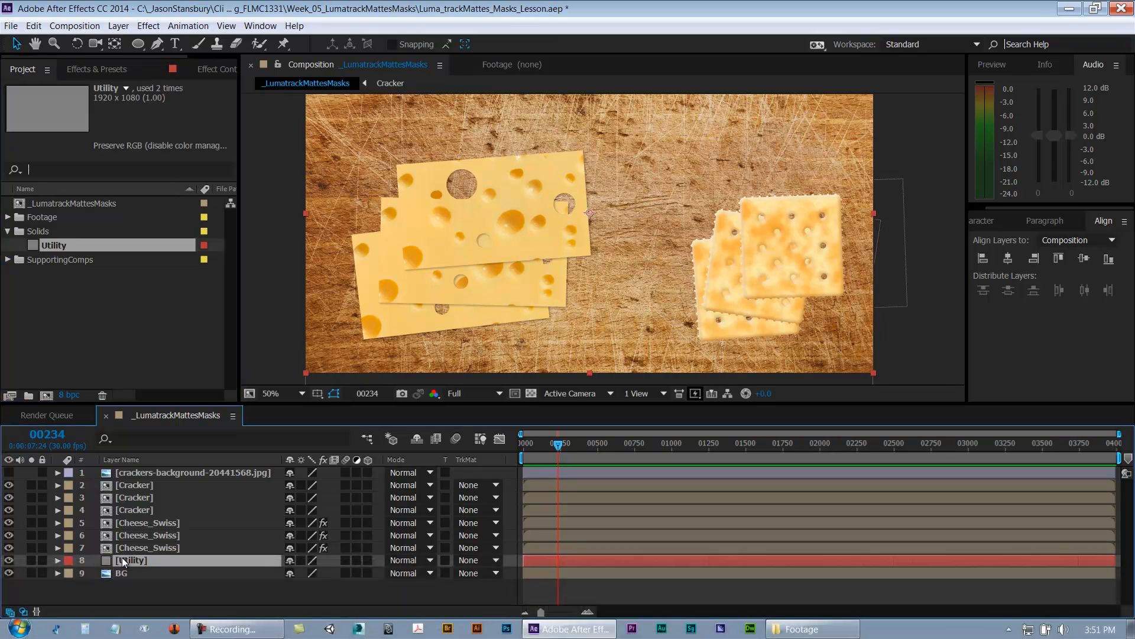
Step: Apply the Generate Circle effect to the Utility layer
click(148, 25)
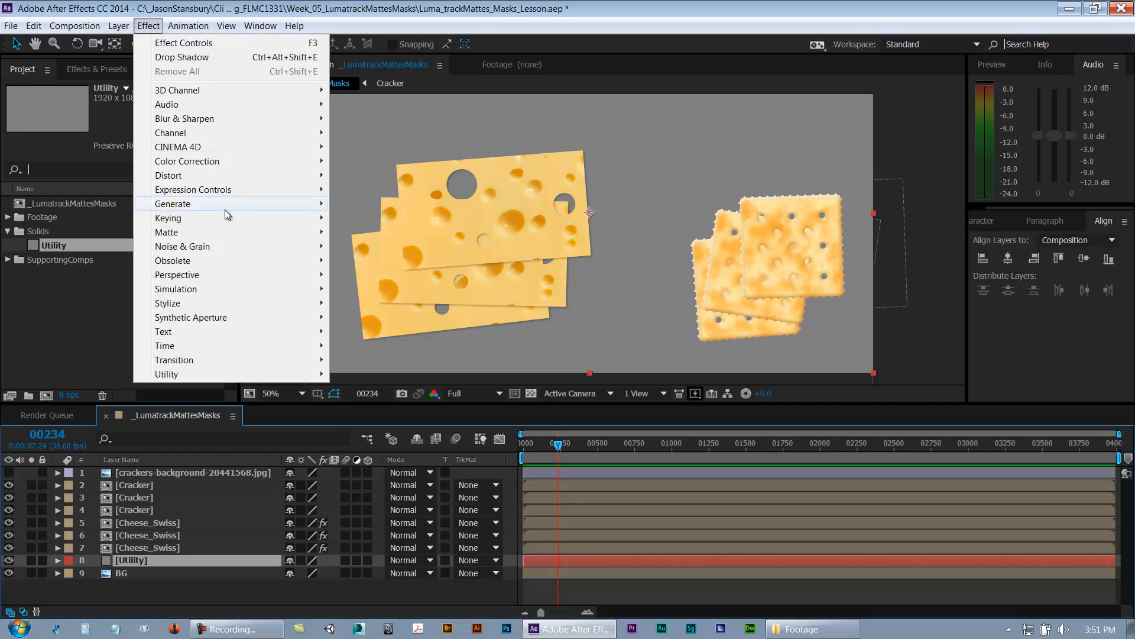
mouse_move(225, 206)
click(384, 373)
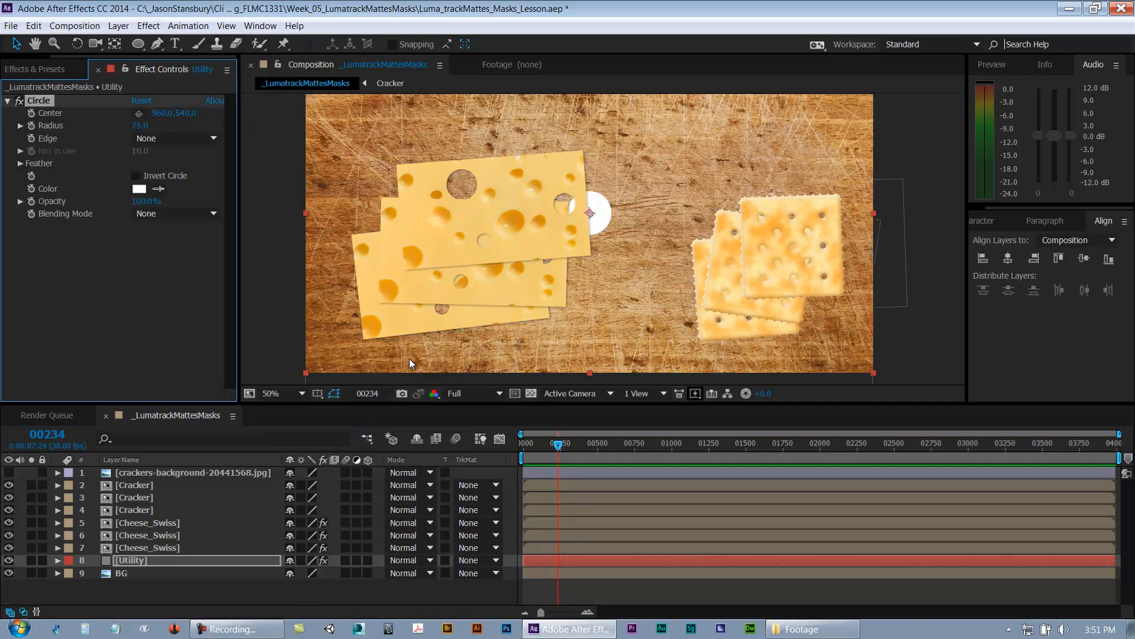
Step: Enlarge the circle's radius to about 884 so it covers most of the frame
scroll(381, 383, down, 2)
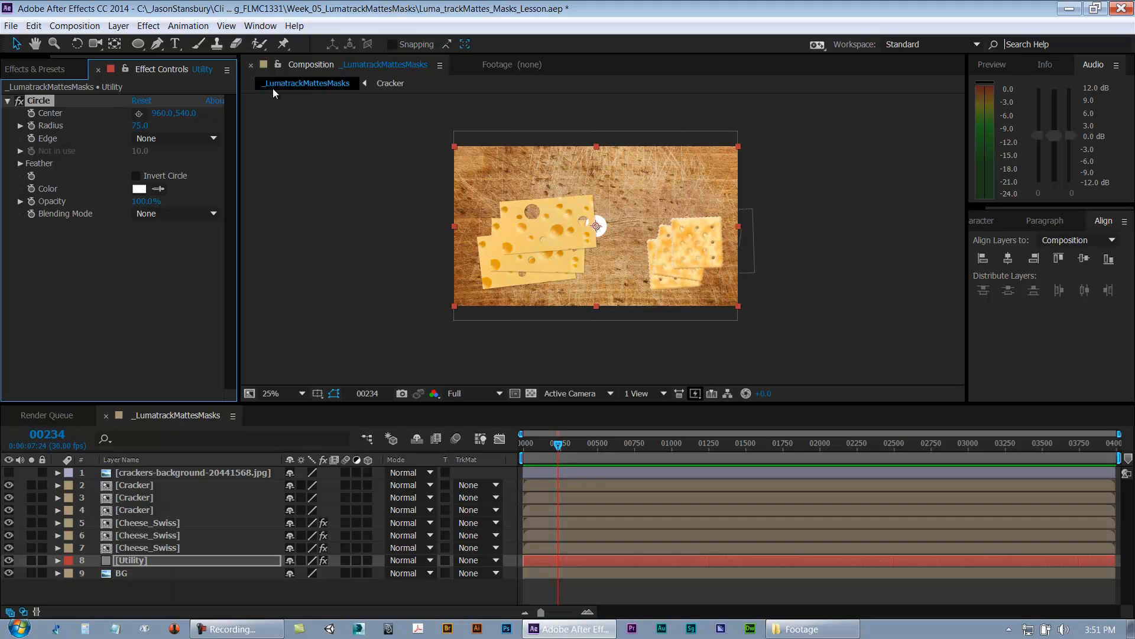
drag(246, 111, 654, 46)
key(period)
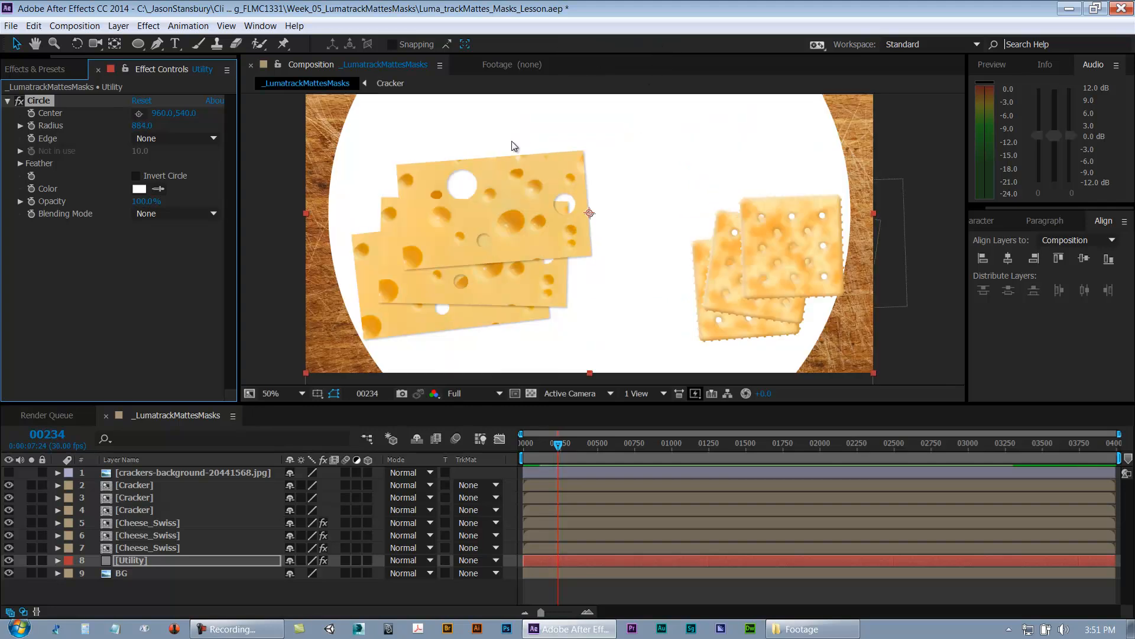
Step: Turn on Invert Circle and set the circle color to black
click(136, 176)
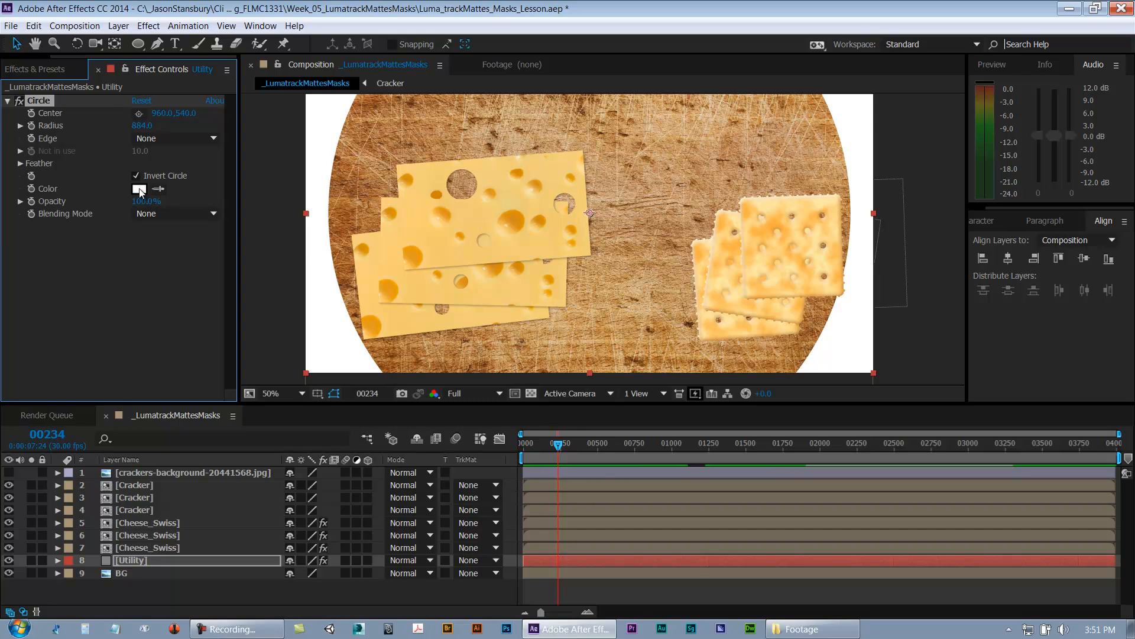
click(140, 190)
drag(725, 408, 725, 589)
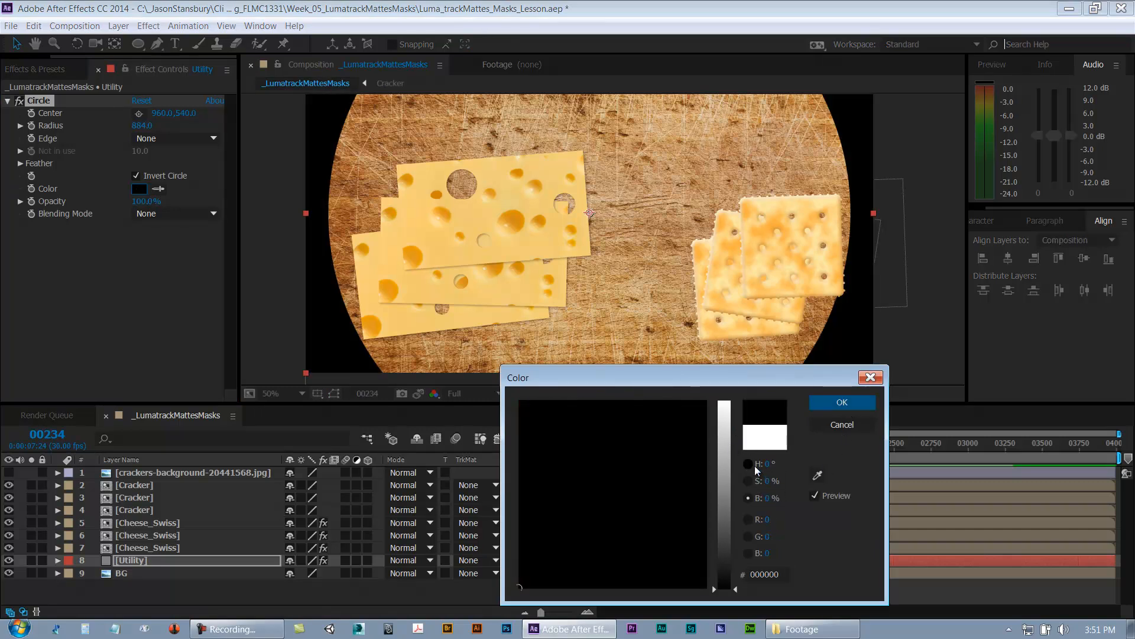
click(866, 402)
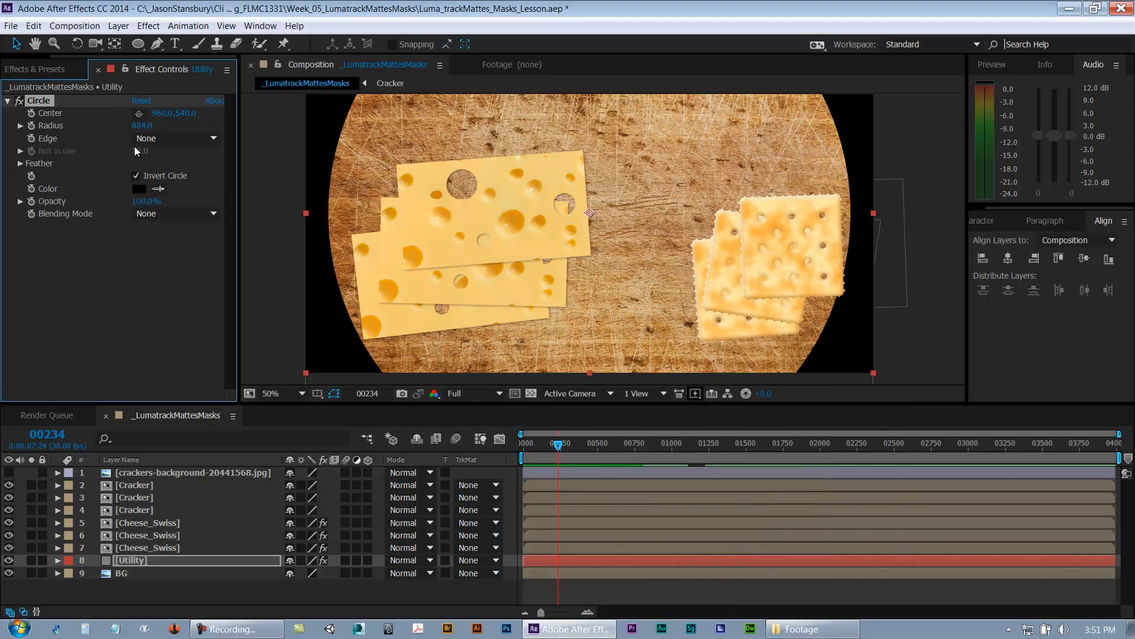
Step: Set the circle's Feather Outer Edge to 250 and collapse the Feather group
click(21, 163)
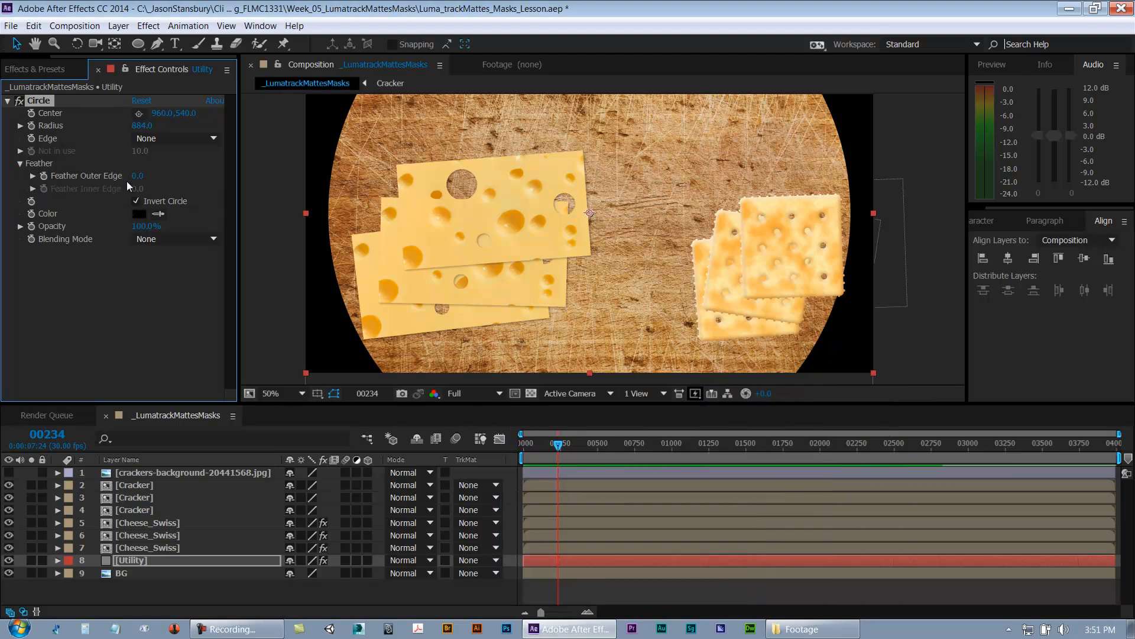
click(32, 188)
drag(142, 175, 220, 172)
click(142, 176)
text(2)
key(Return)
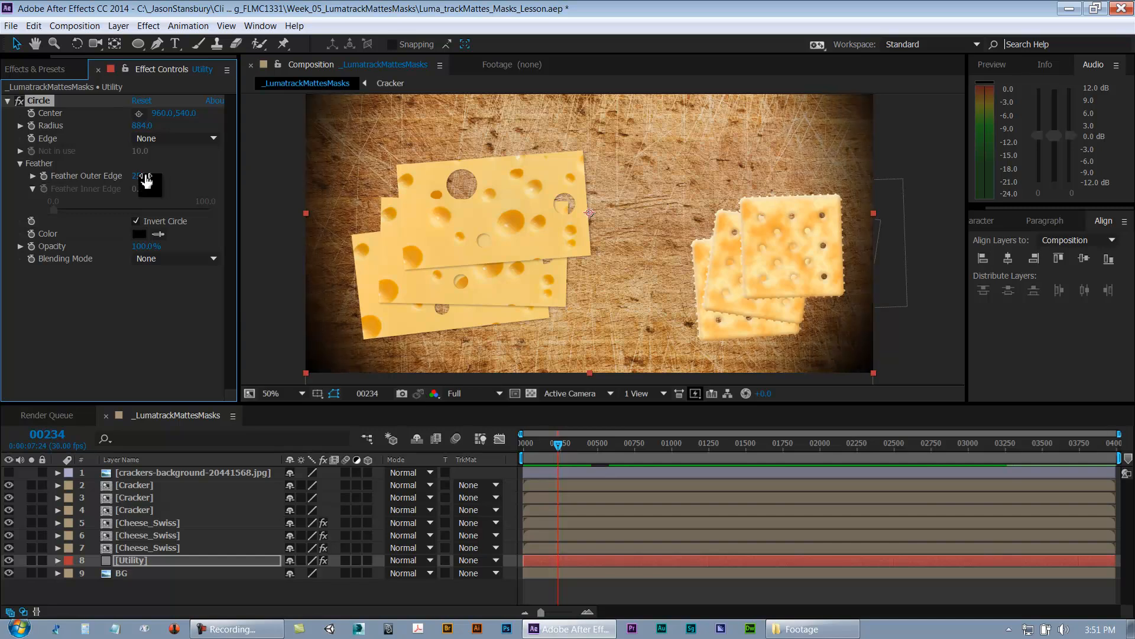
click(99, 345)
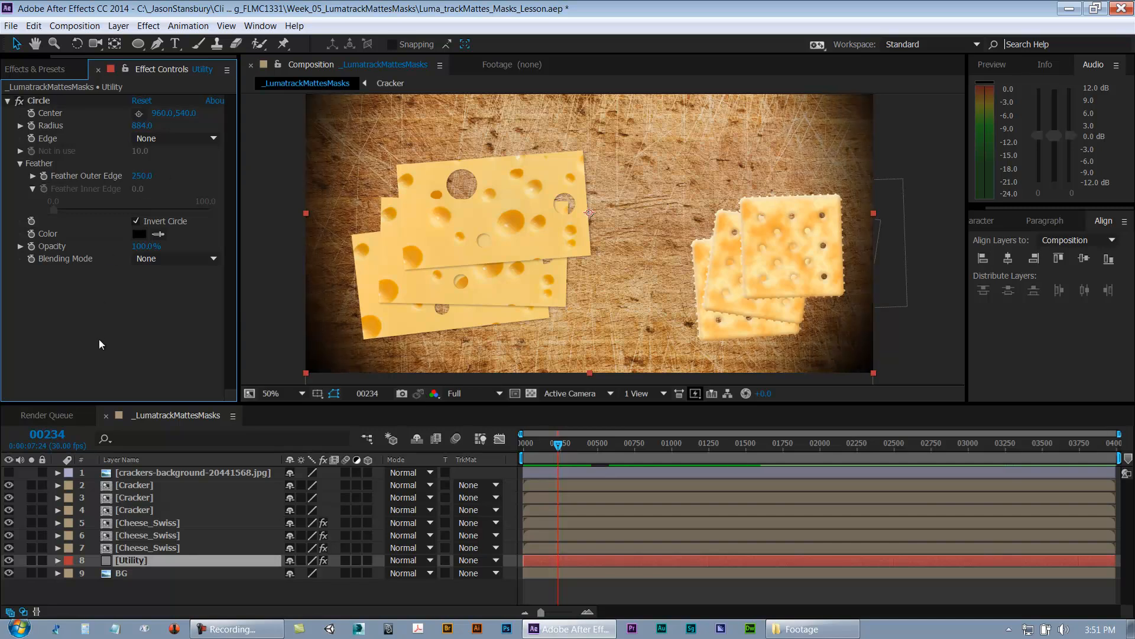
click(20, 164)
Step: Collapse the Circle effect and rename the Utility layer to Vignette
click(8, 101)
click(144, 586)
click(140, 562)
key(Return)
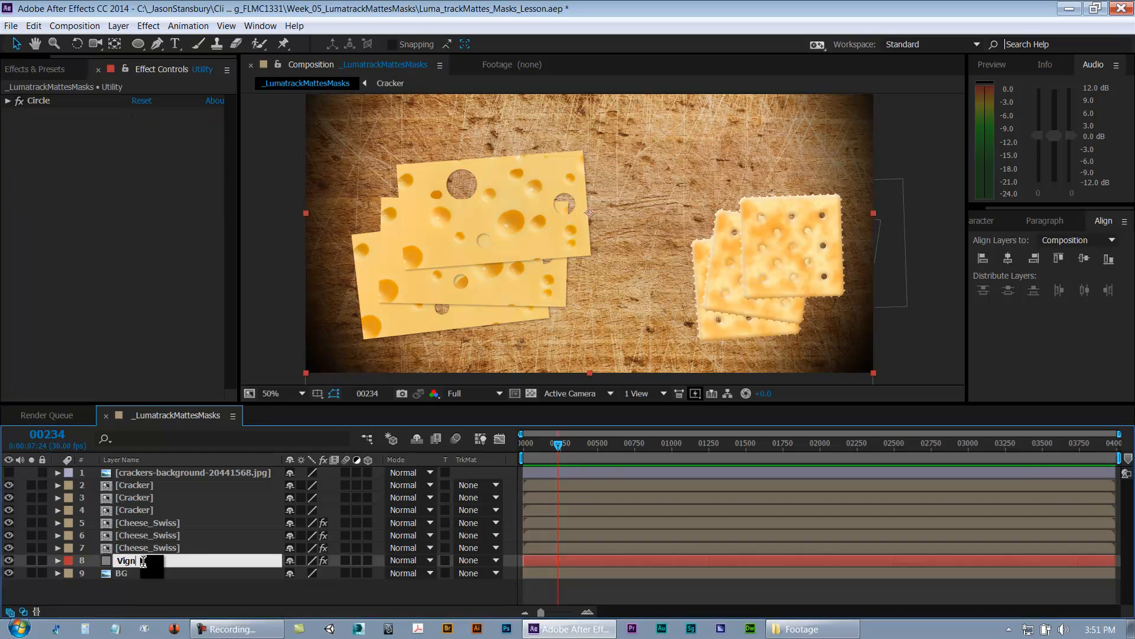
key(Return)
Step: Set the Vignette layer's opacity to 15%
click(140, 583)
click(141, 560)
key(t)
click(292, 572)
text(15)
key(Return)
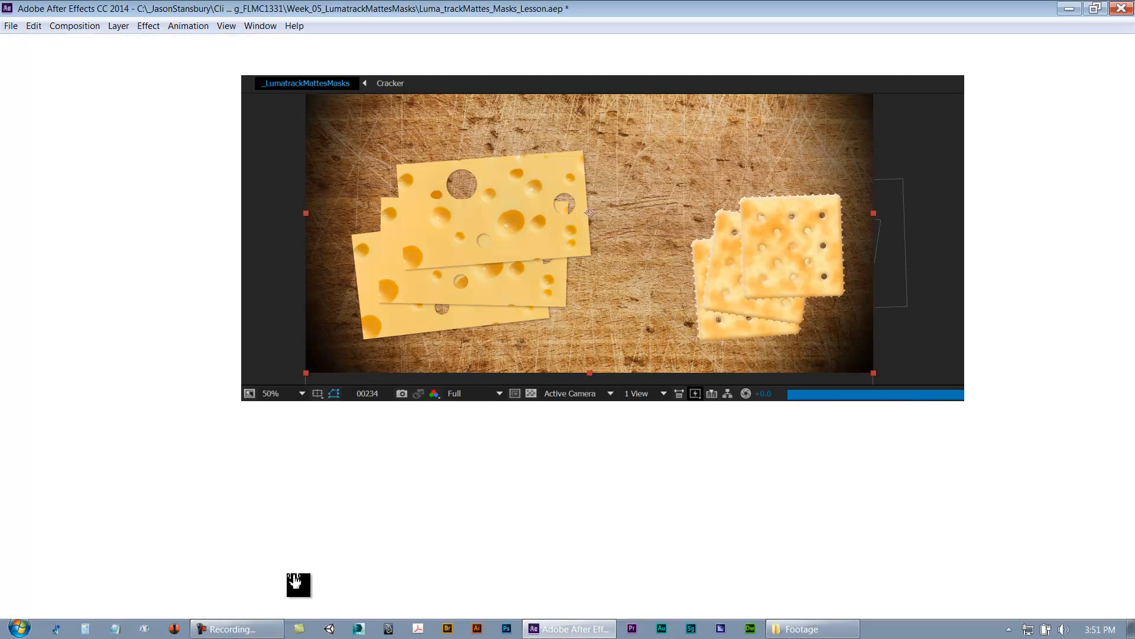
click(287, 596)
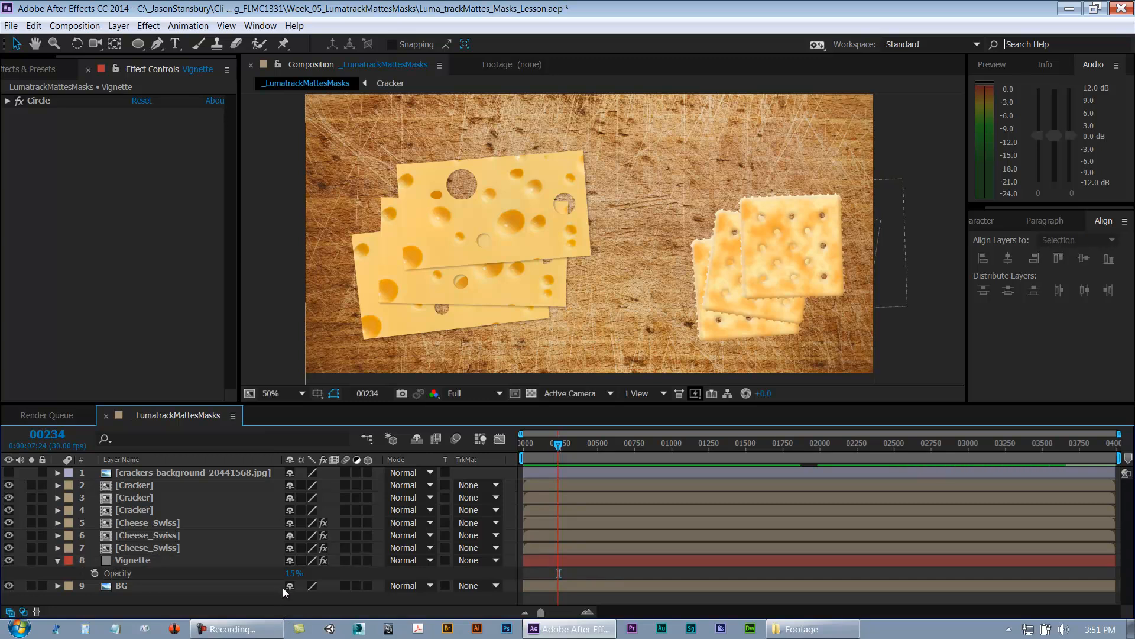
Step: Toggle the Vignette layer's visibility off and on to compare the effect
click(9, 562)
click(9, 562)
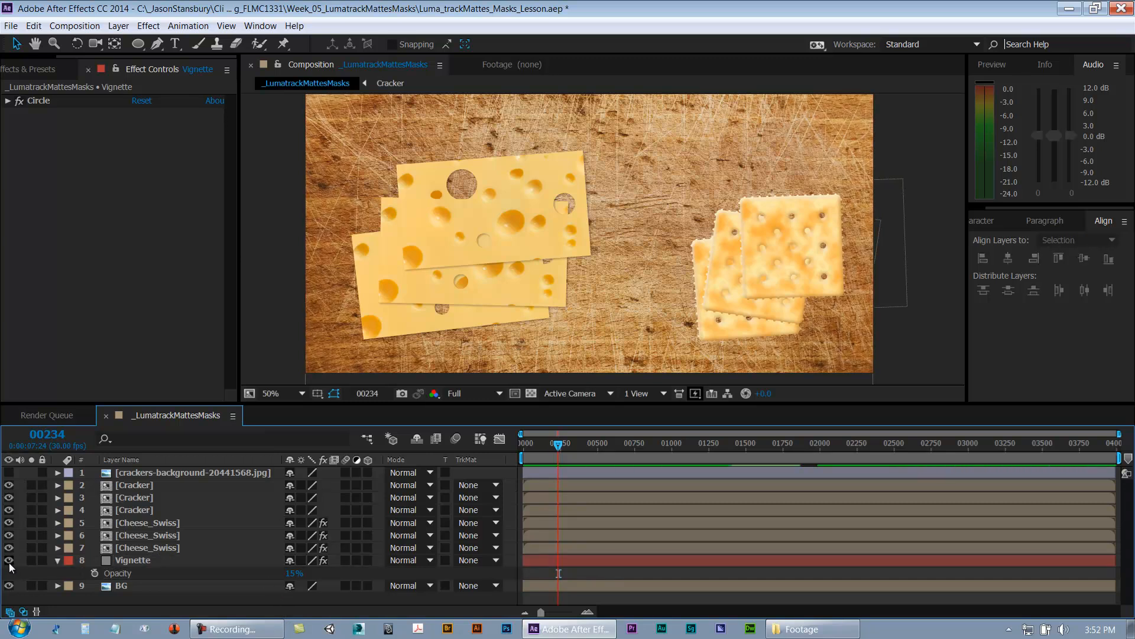
Step: Set the Vignette layer's opacity to 25%
click(9, 562)
click(9, 561)
click(294, 574)
text(25)
key(Return)
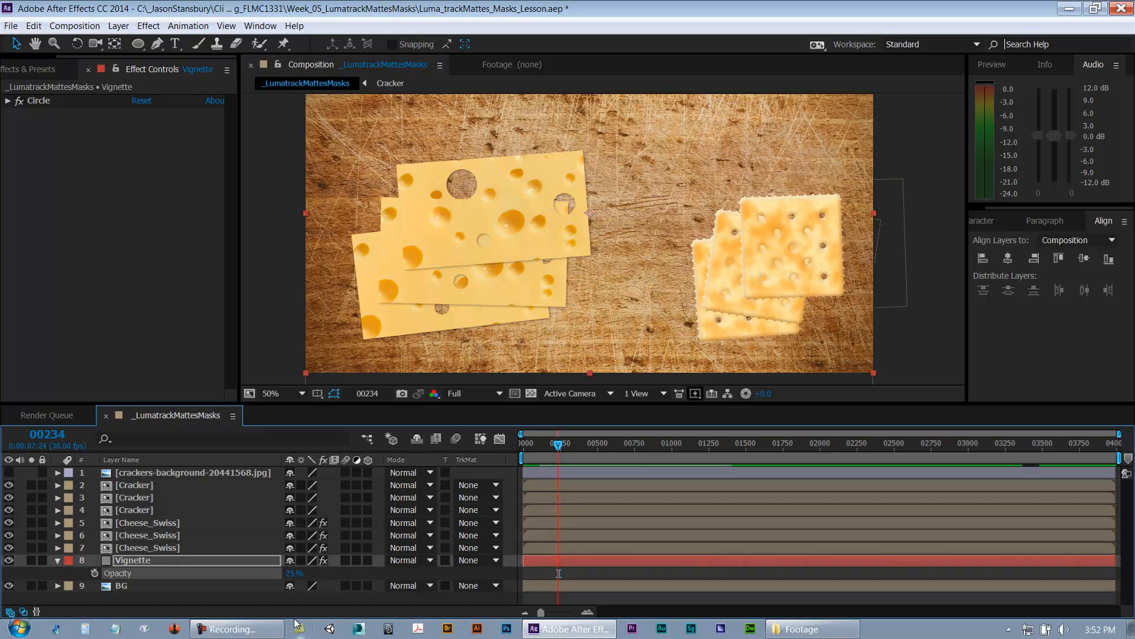
Step: Collapse the Vignette layer and move it to the top of the layer stack
click(9, 561)
click(9, 561)
click(57, 560)
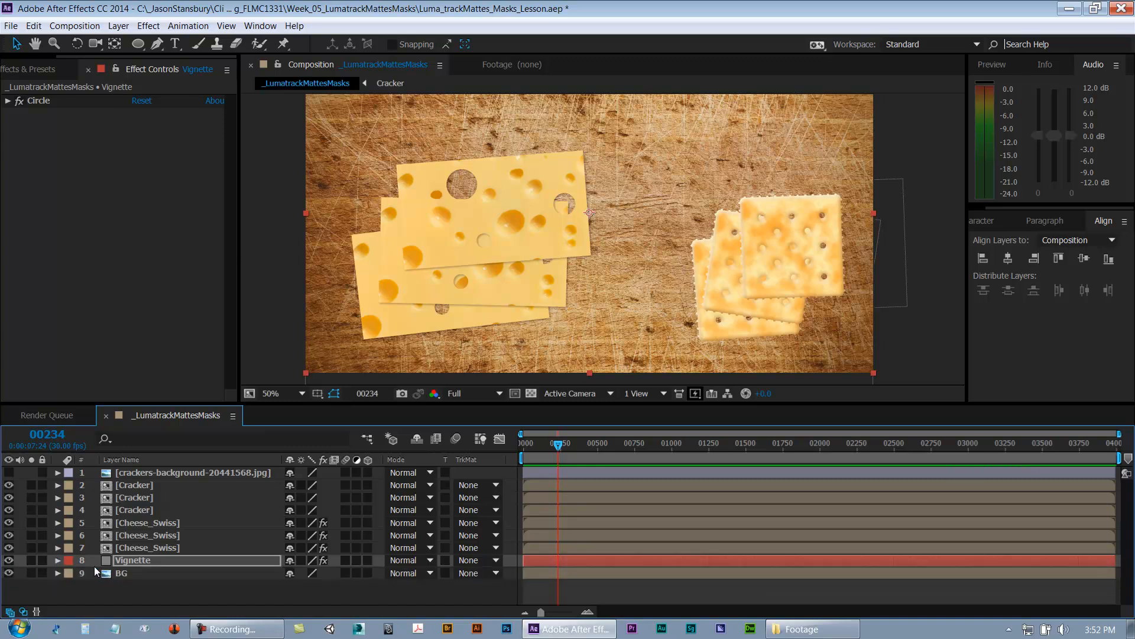
click(182, 584)
drag(152, 562, 156, 474)
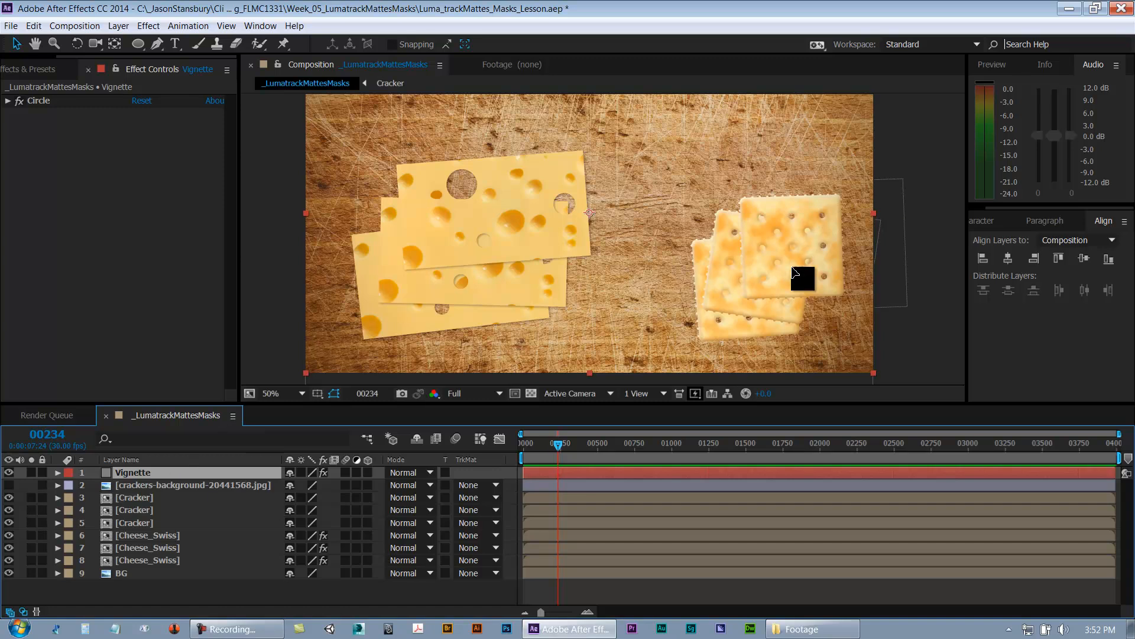
Step: Try moving the vignette and a cracker in the viewer, undoing each move
drag(782, 270, 810, 272)
key(ctrl+z)
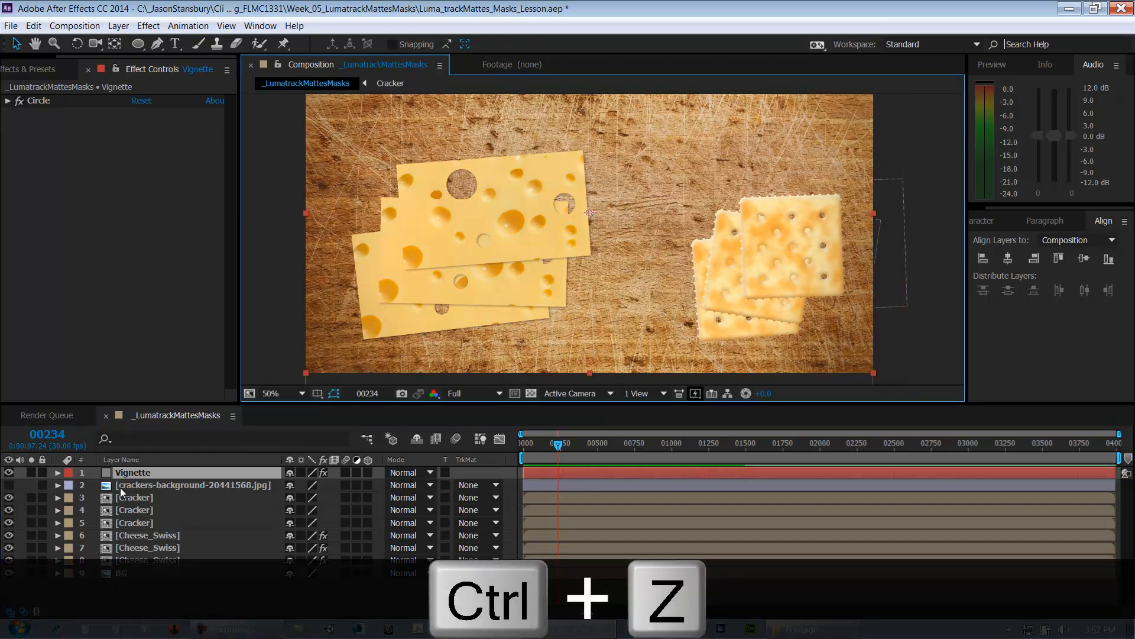
click(148, 502)
drag(765, 272, 800, 278)
key(ctrl+z)
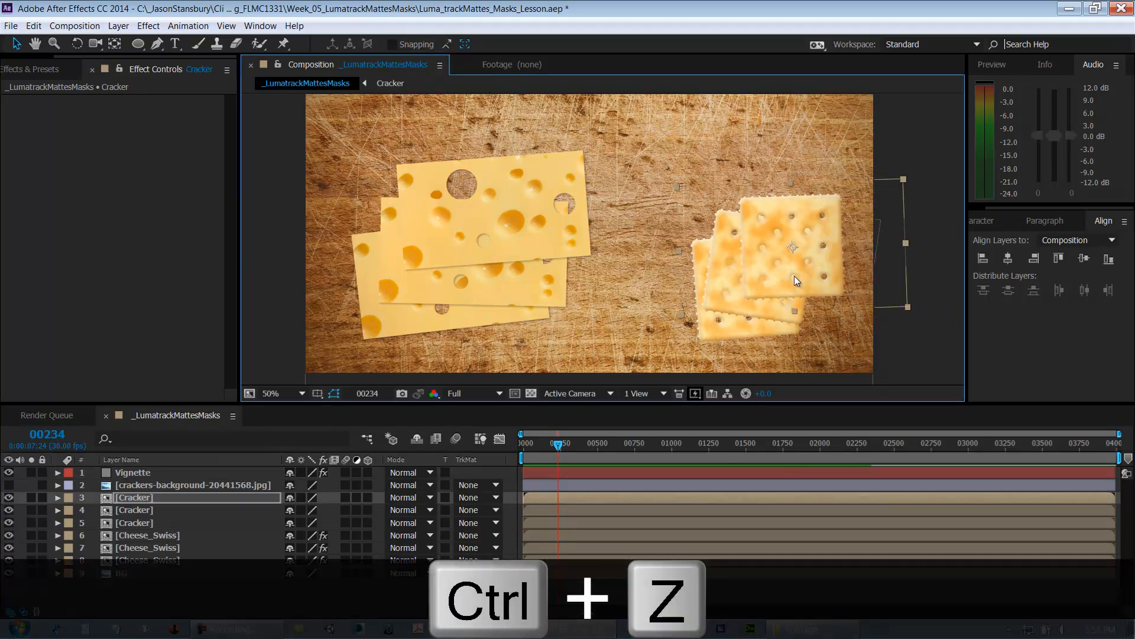
key(ctrl+z)
Step: Set the Vignette layer's blending mode to Multiply
click(392, 476)
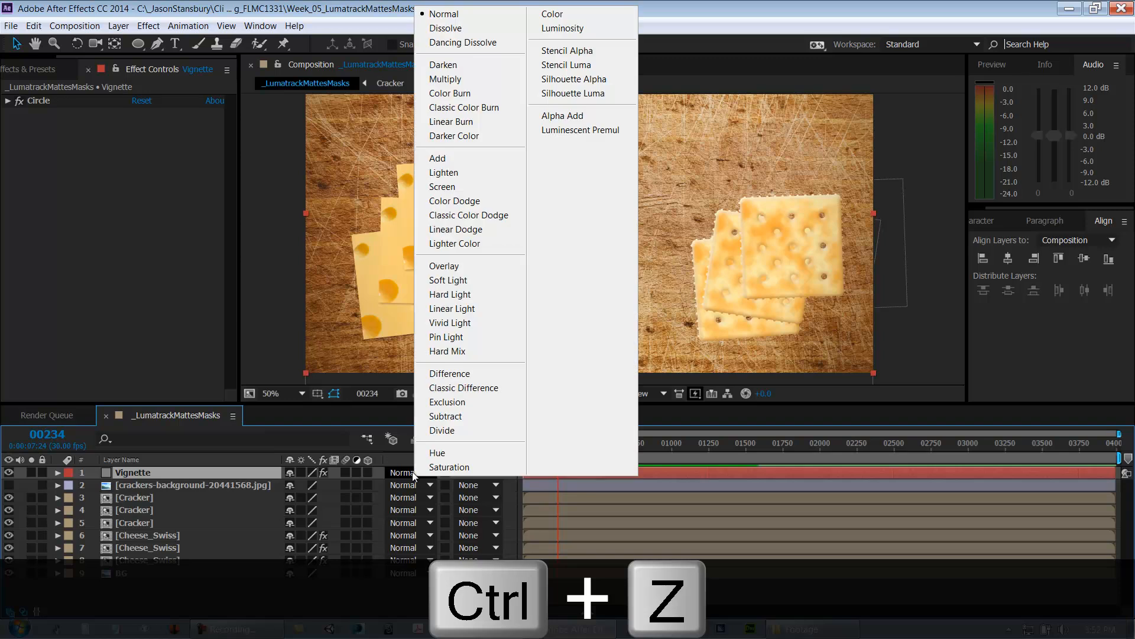
click(469, 90)
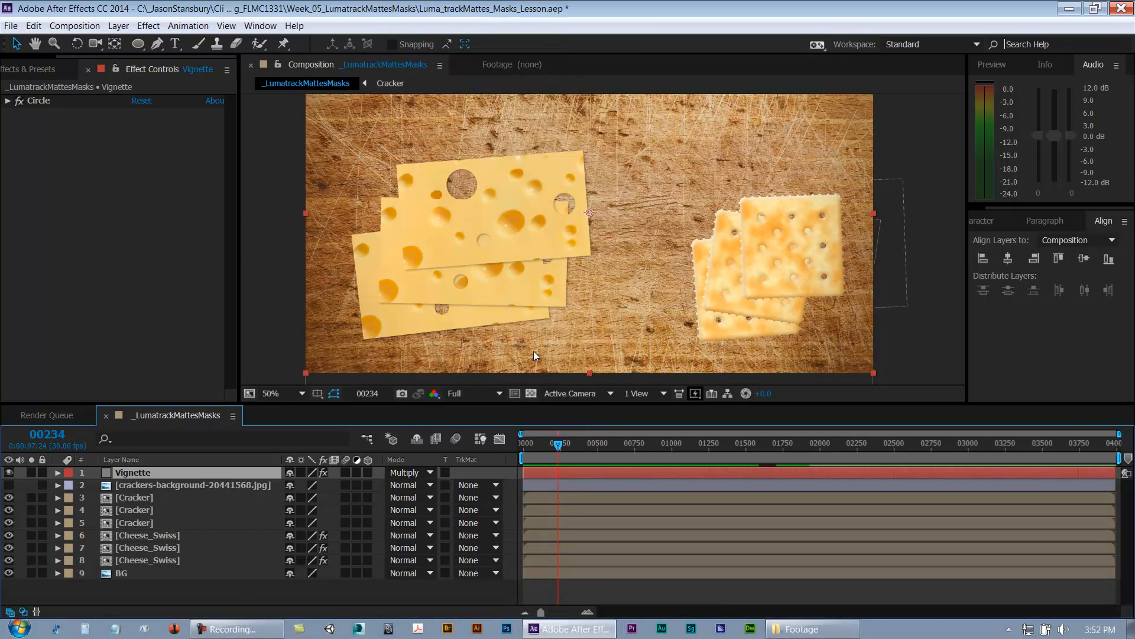
Step: Try dragging the top cracker in the viewer and undo the move
click(761, 264)
drag(762, 264, 798, 269)
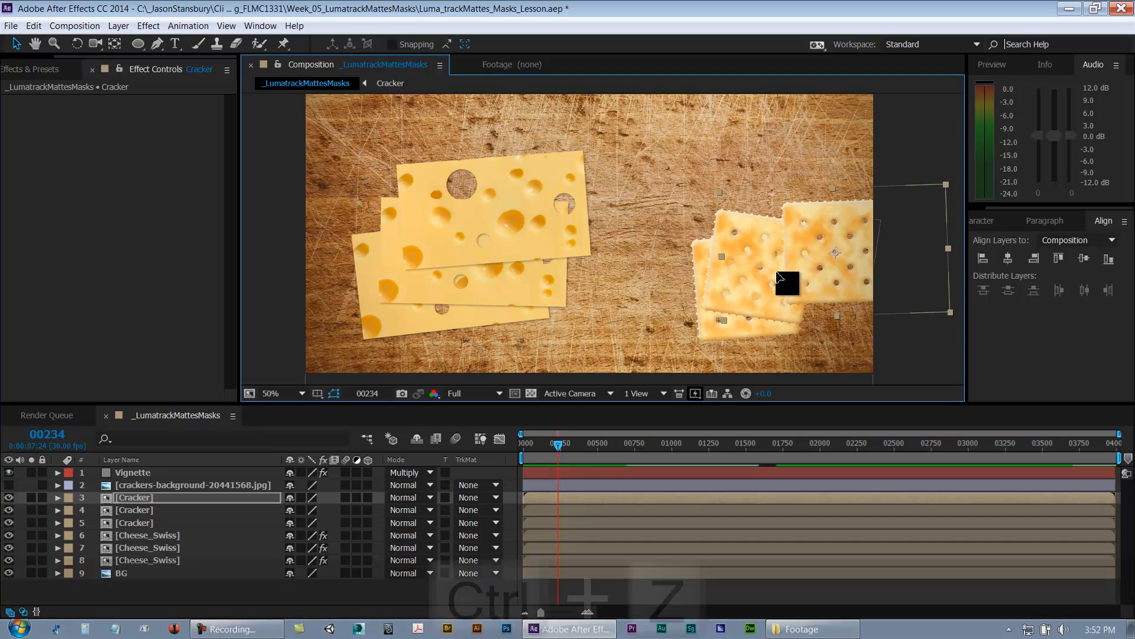
key(ctrl+z)
key(ctrl+z)
key(ctrl+shift+z)
key(ctrl+shift+z)
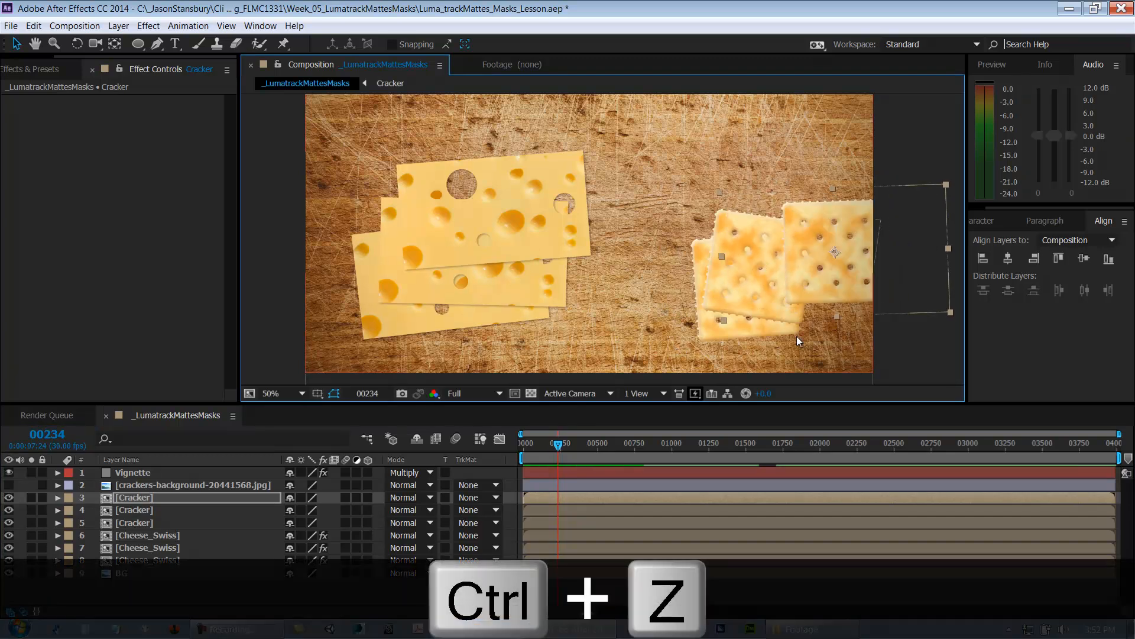
key(ctrl+z)
Step: Deselect everything and save the project
click(41, 586)
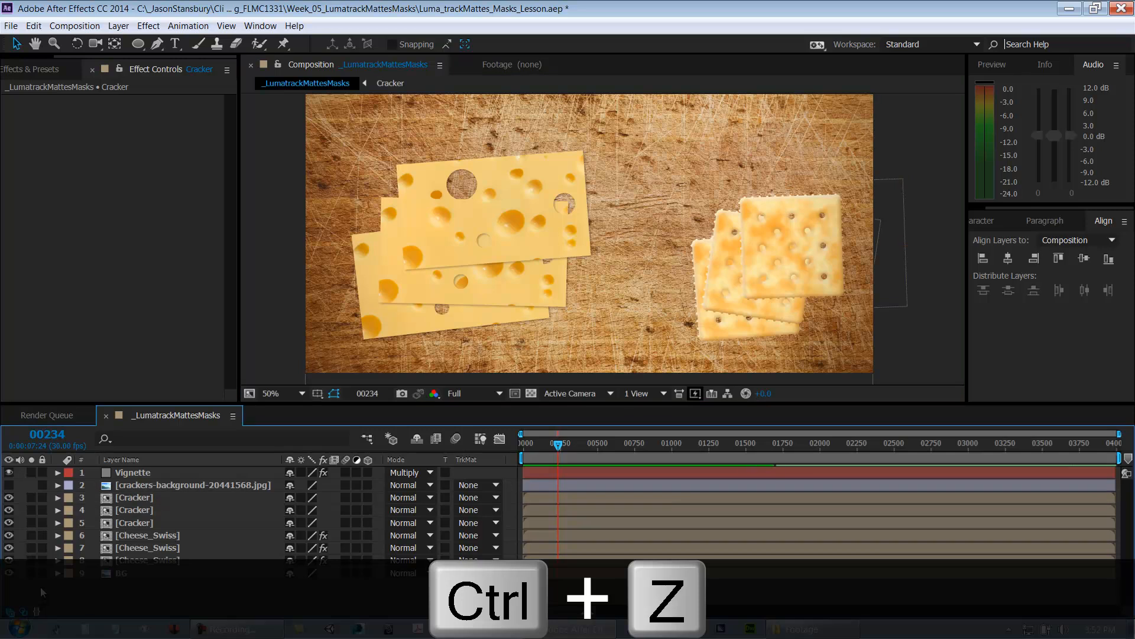
key(ctrl+s)
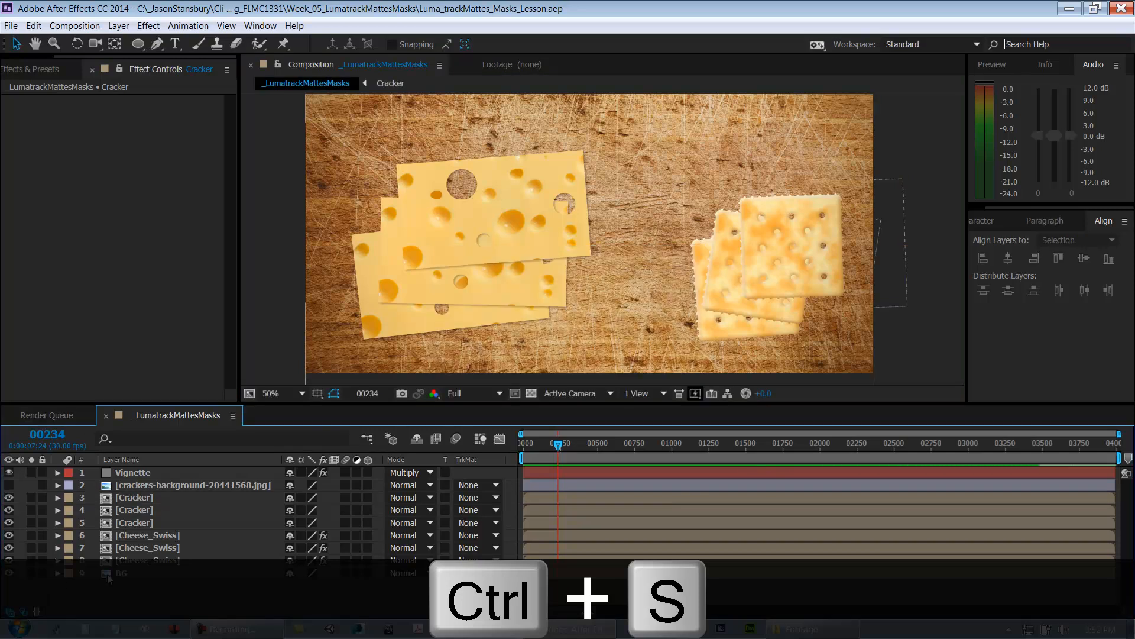
Step: Select each cracker and cheese layer in turn to review its settings, then save the project
click(124, 471)
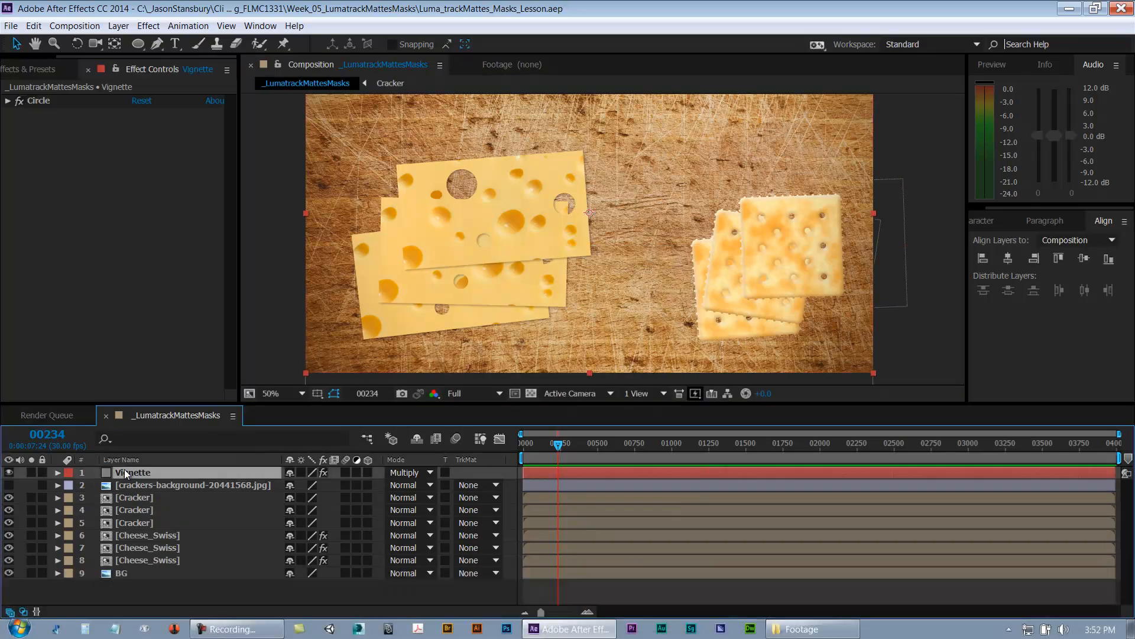
click(128, 573)
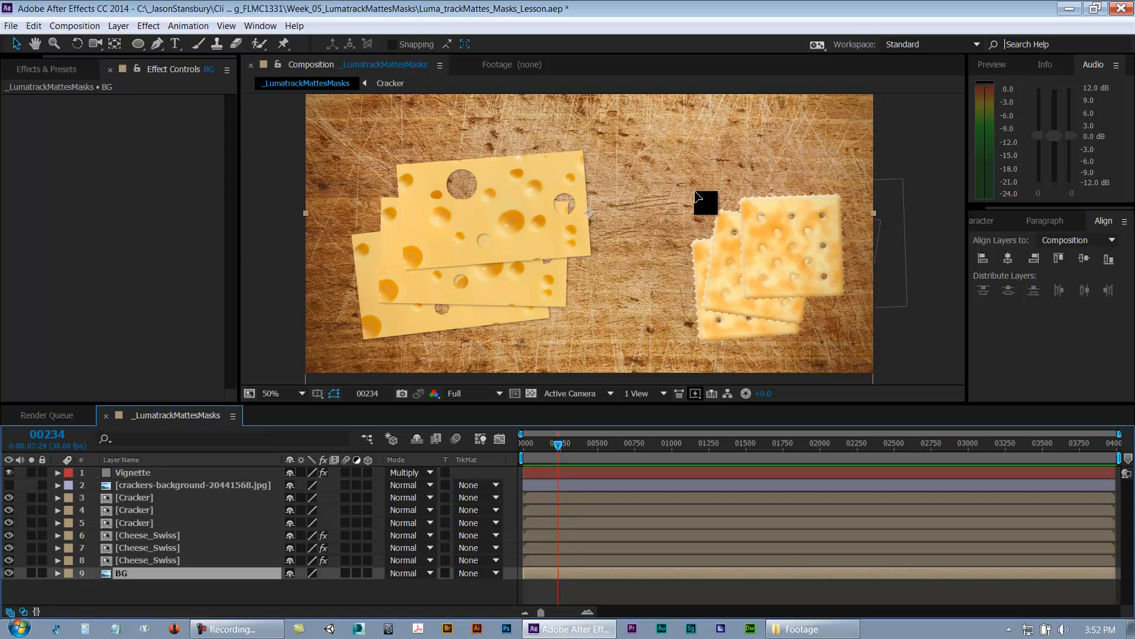
key(ctrl+z)
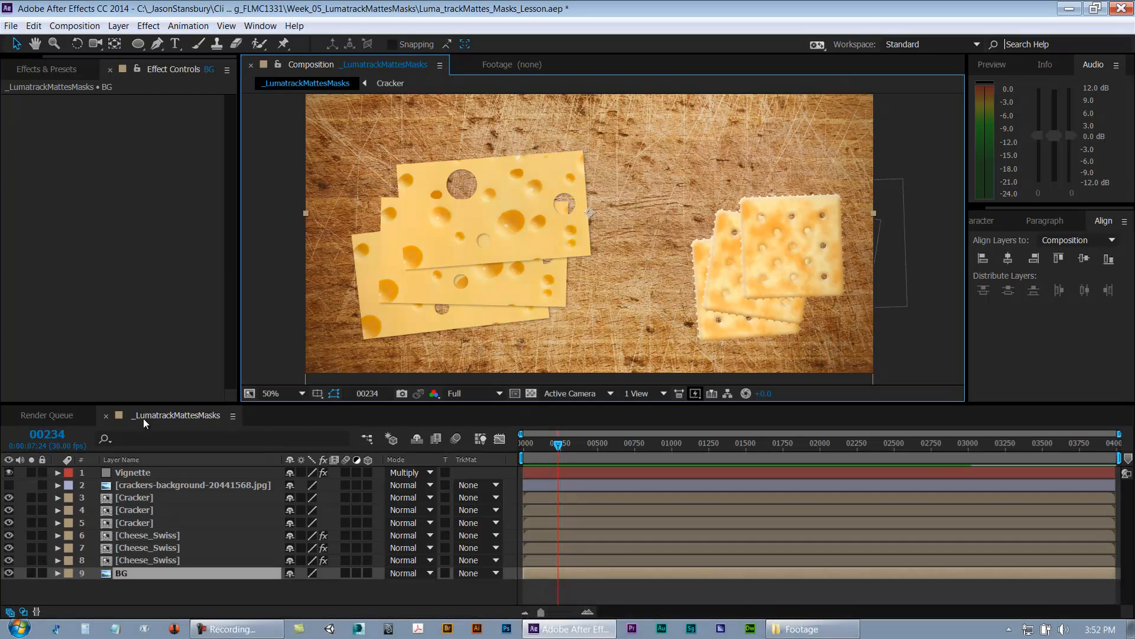
click(117, 498)
click(118, 509)
click(118, 534)
click(117, 548)
click(119, 561)
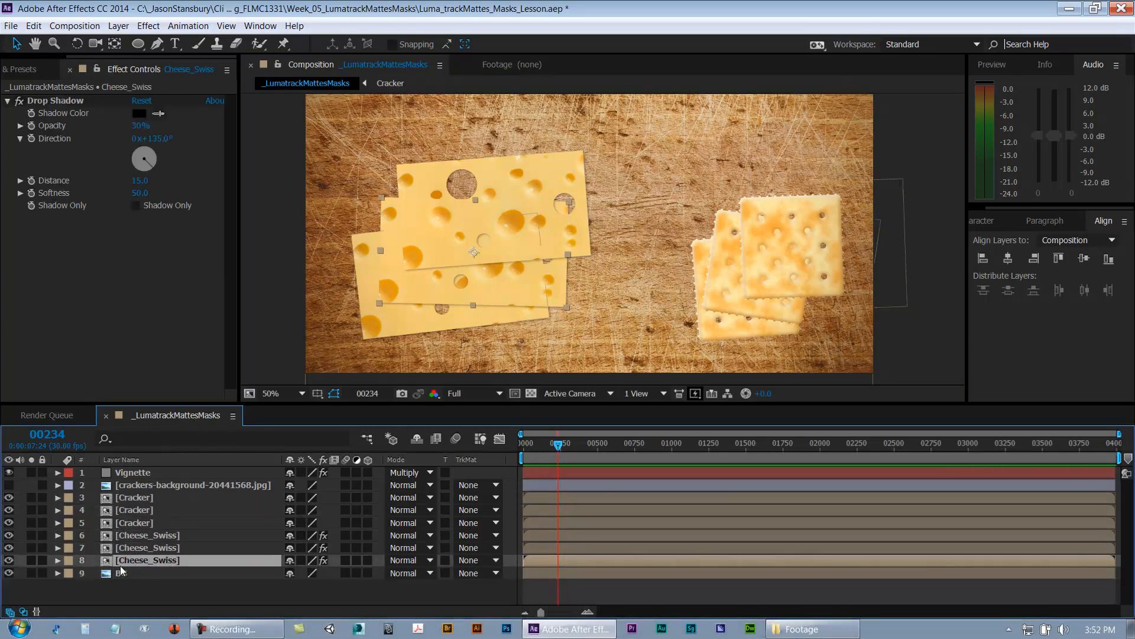
click(166, 594)
key(ctrl+s)
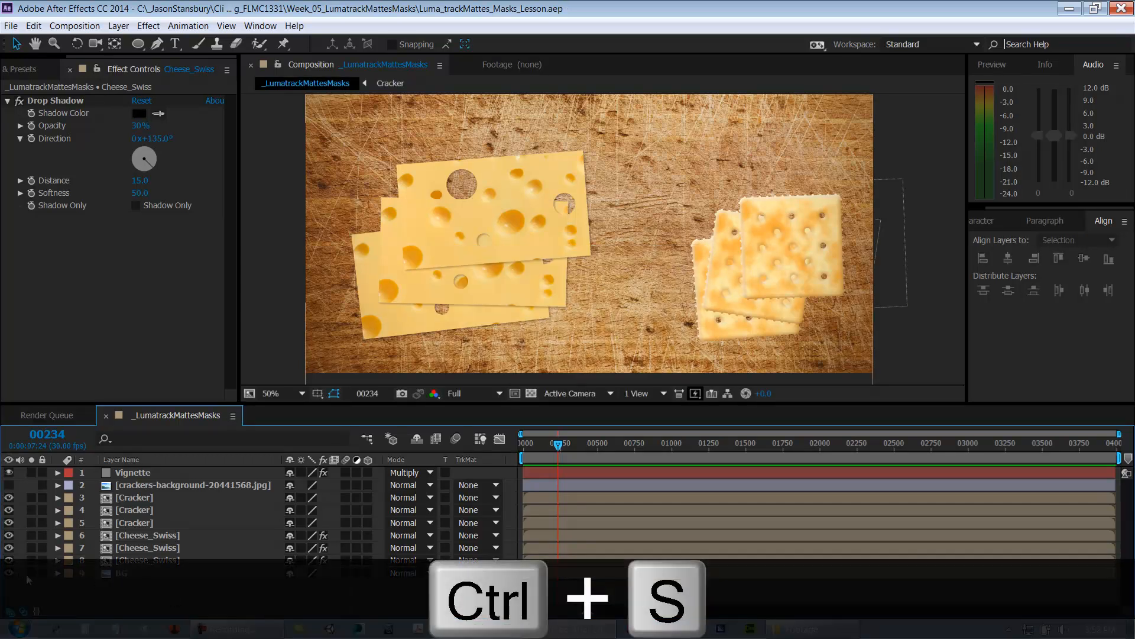
Step: Show the crackers-background layer and lock, then unlock, the layers beneath it
drag(42, 572, 8, 485)
click(42, 485)
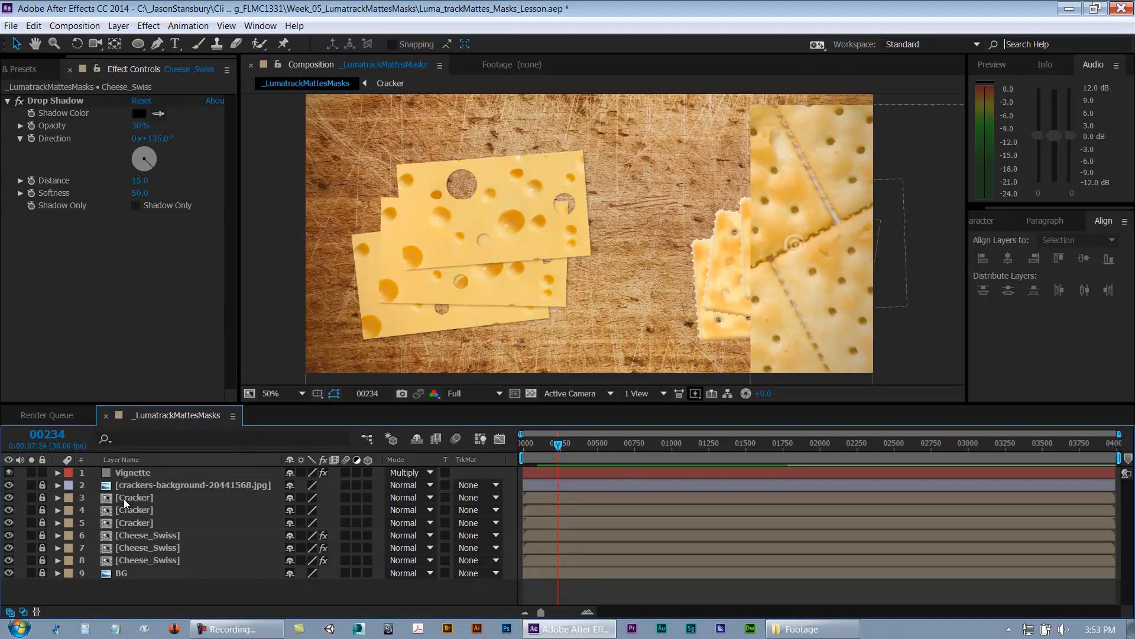
drag(42, 485, 44, 598)
Step: Select layers 2 to 9 and toggle their visibility, solo and lock switches on and off
click(146, 488)
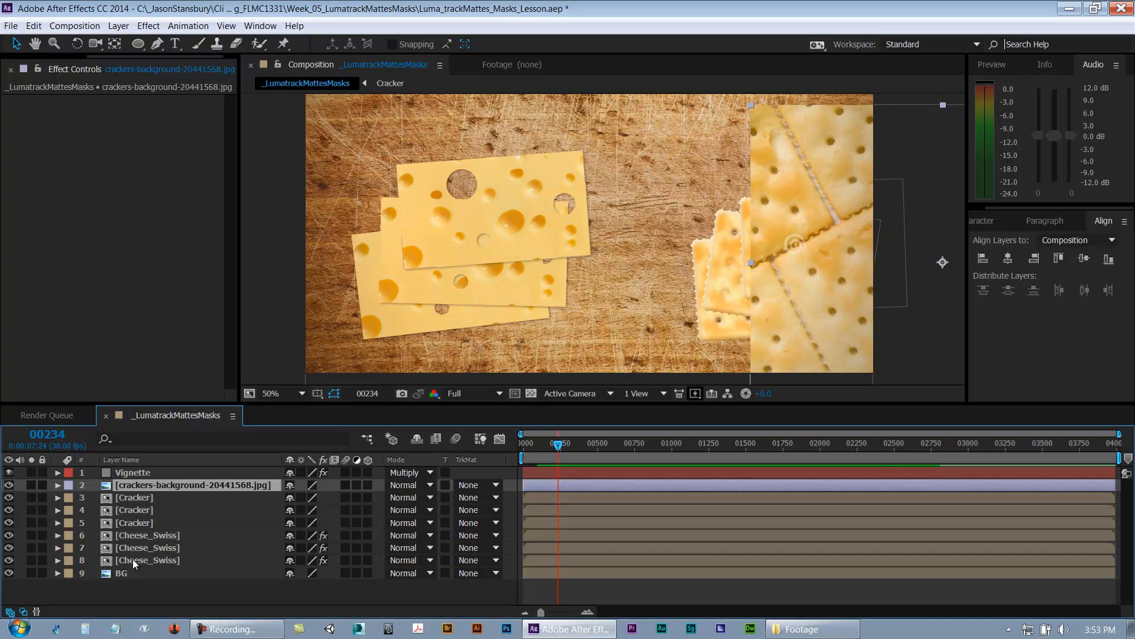
shift+click(127, 572)
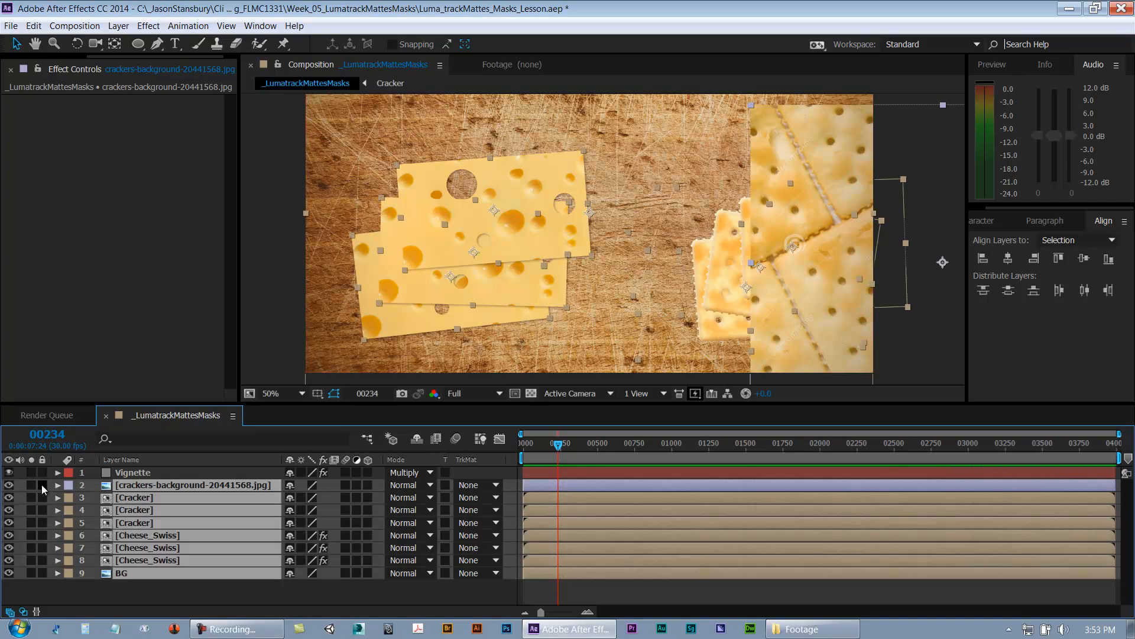
drag(9, 485, 16, 582)
click(9, 491)
click(31, 485)
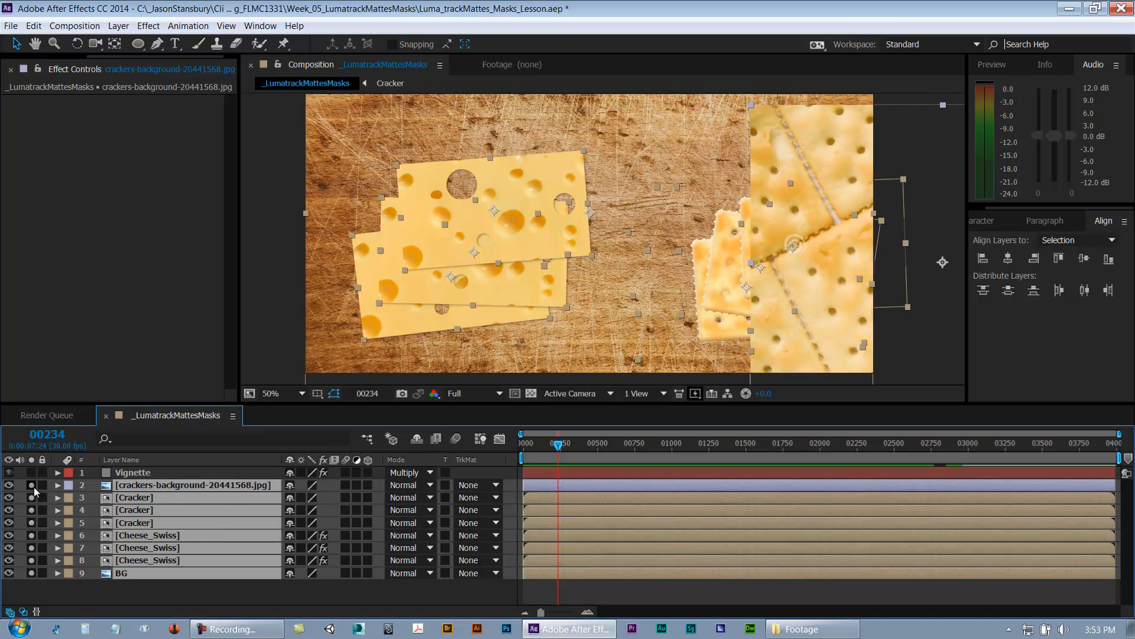
click(43, 485)
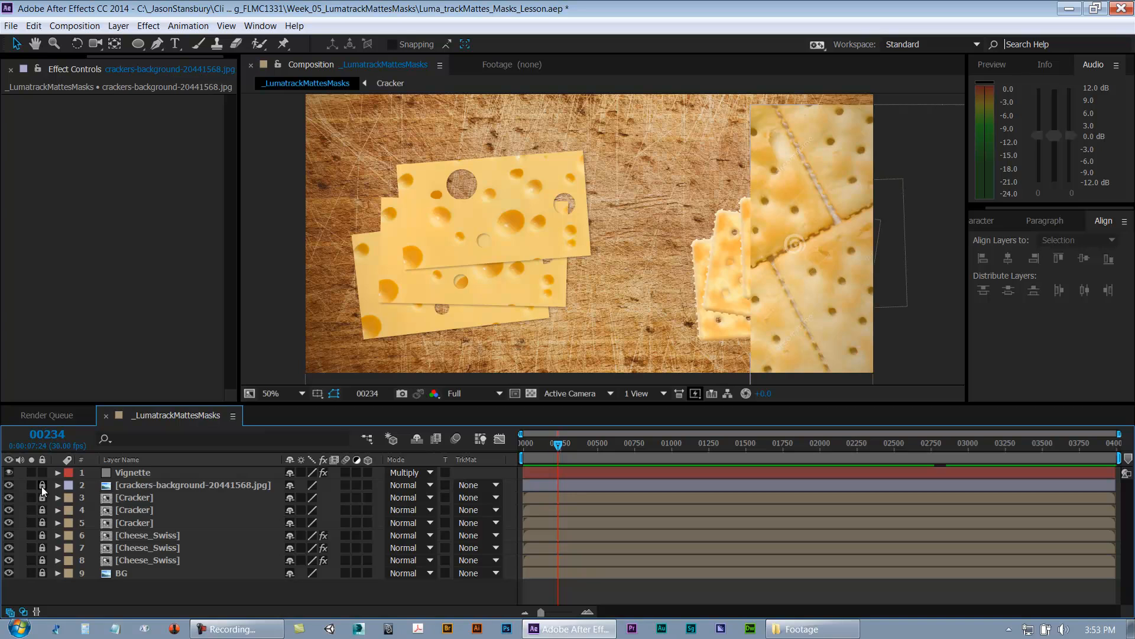
drag(42, 486, 42, 539)
Step: Select several cracker, cheese and background layers individually to compare them
click(135, 572)
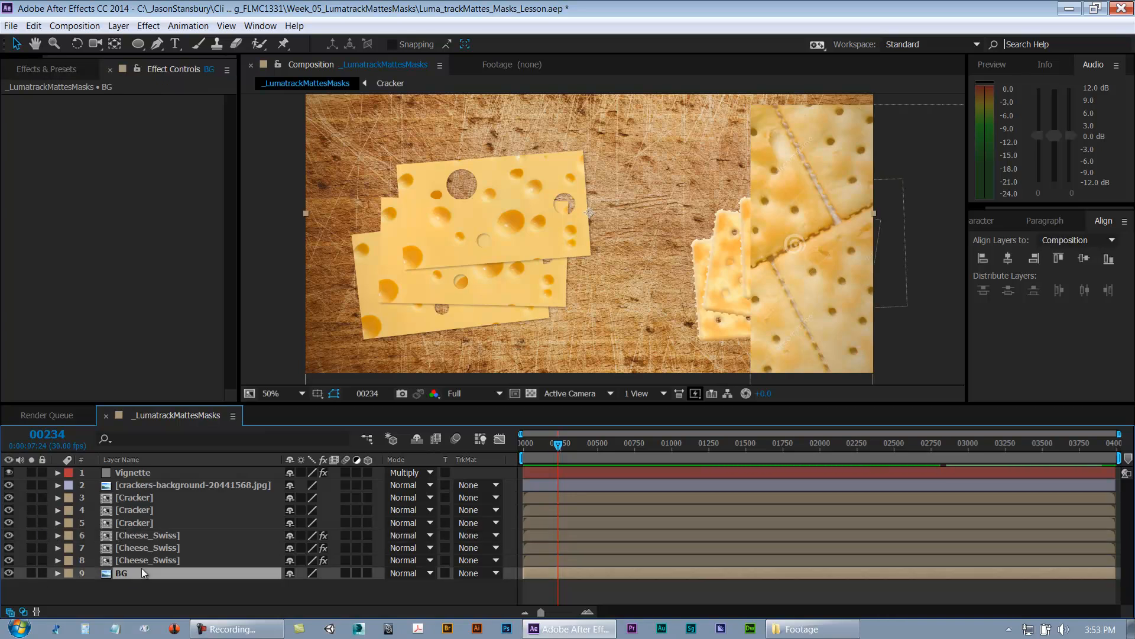
shift+click(148, 497)
shift+click(151, 488)
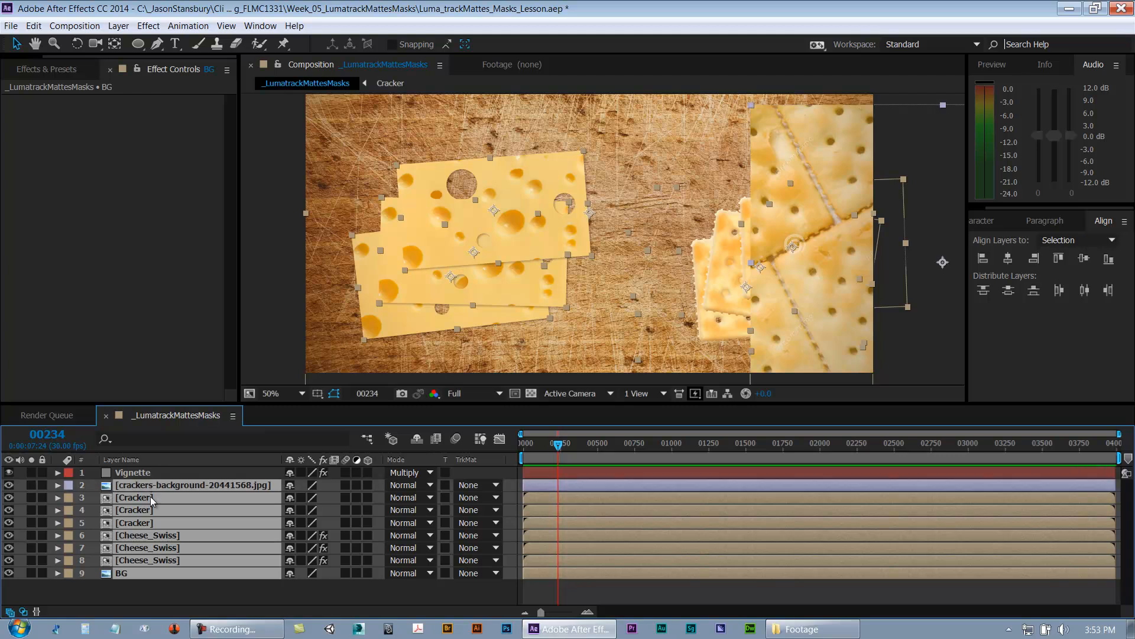
key(F2)
click(141, 488)
ctrl+click(140, 512)
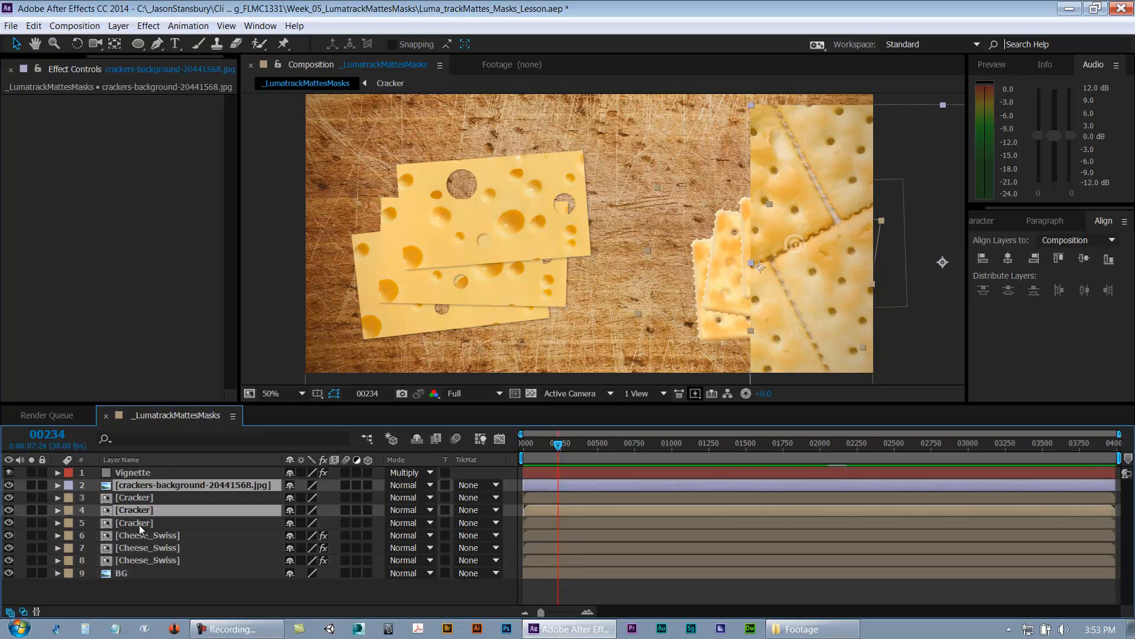
ctrl+click(137, 551)
ctrl+click(131, 573)
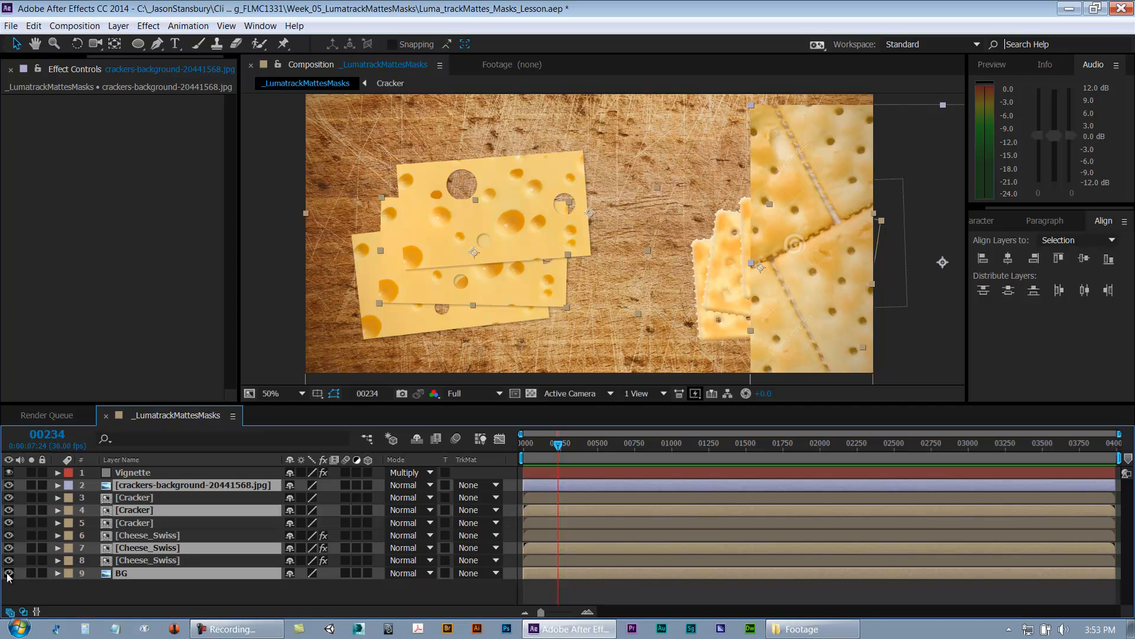
Step: Toggle the visibility and solo switches of several layers off and on, then save the project
click(8, 549)
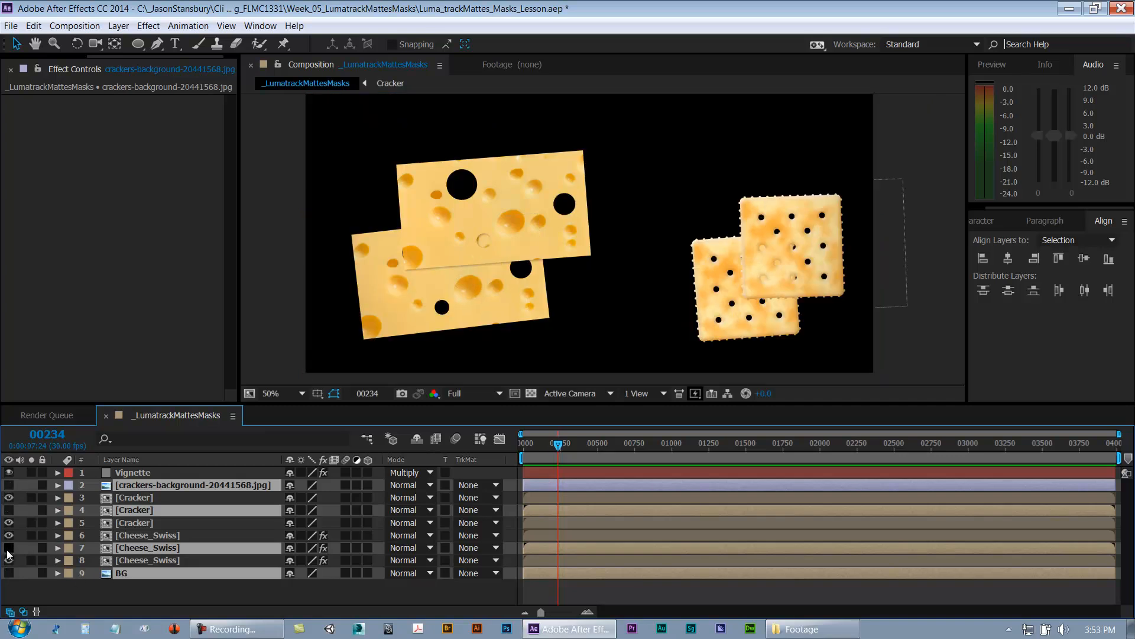
click(9, 550)
click(8, 509)
click(10, 486)
click(9, 486)
click(9, 486)
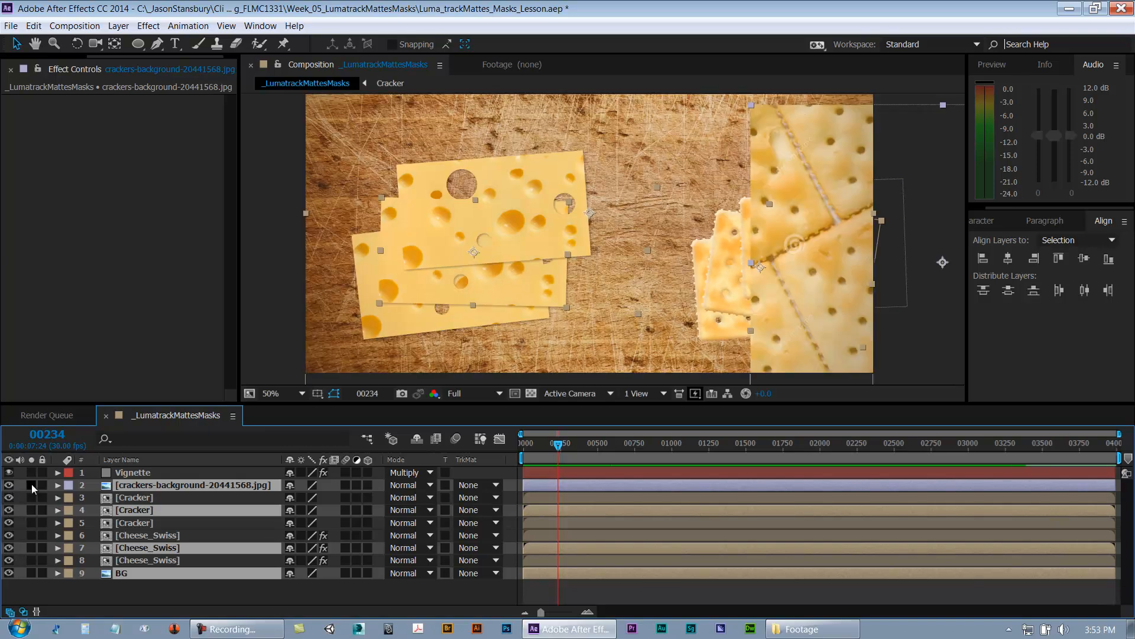
click(31, 484)
click(31, 483)
click(144, 595)
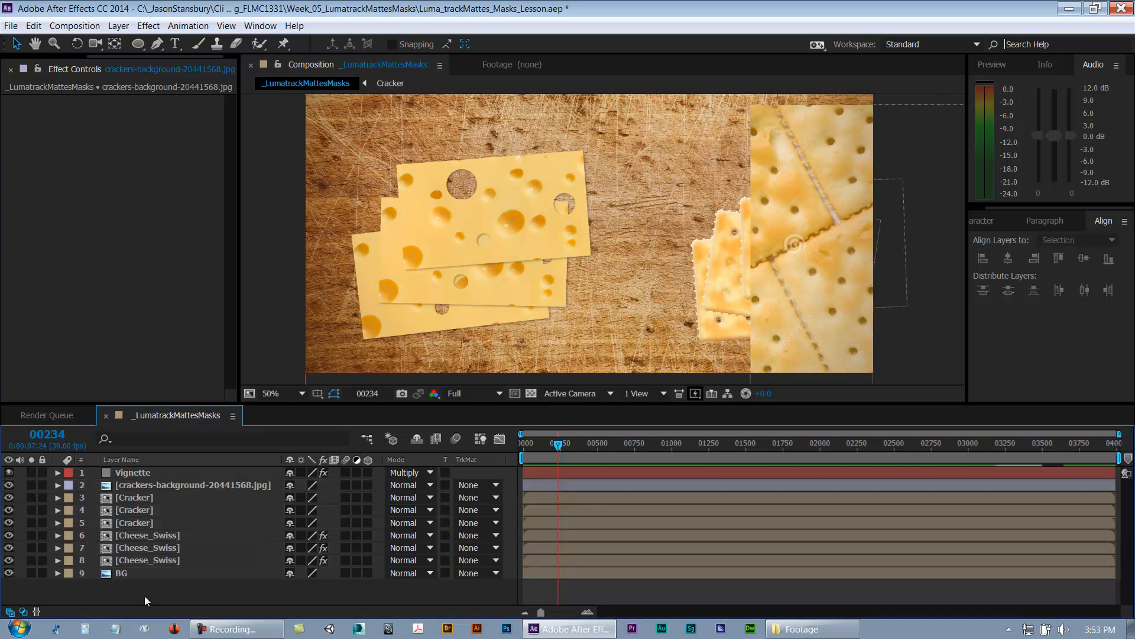
key(ctrl+s)
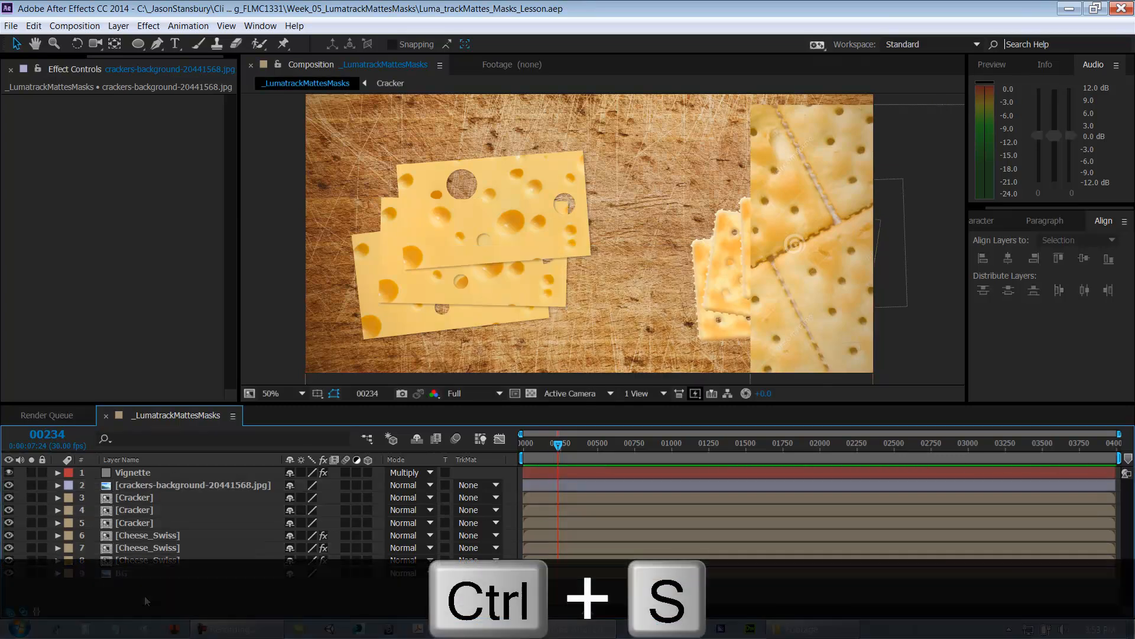
Step: Delete the crackers-background layer at frame 90 and save the project
drag(601, 440, 537, 451)
click(136, 484)
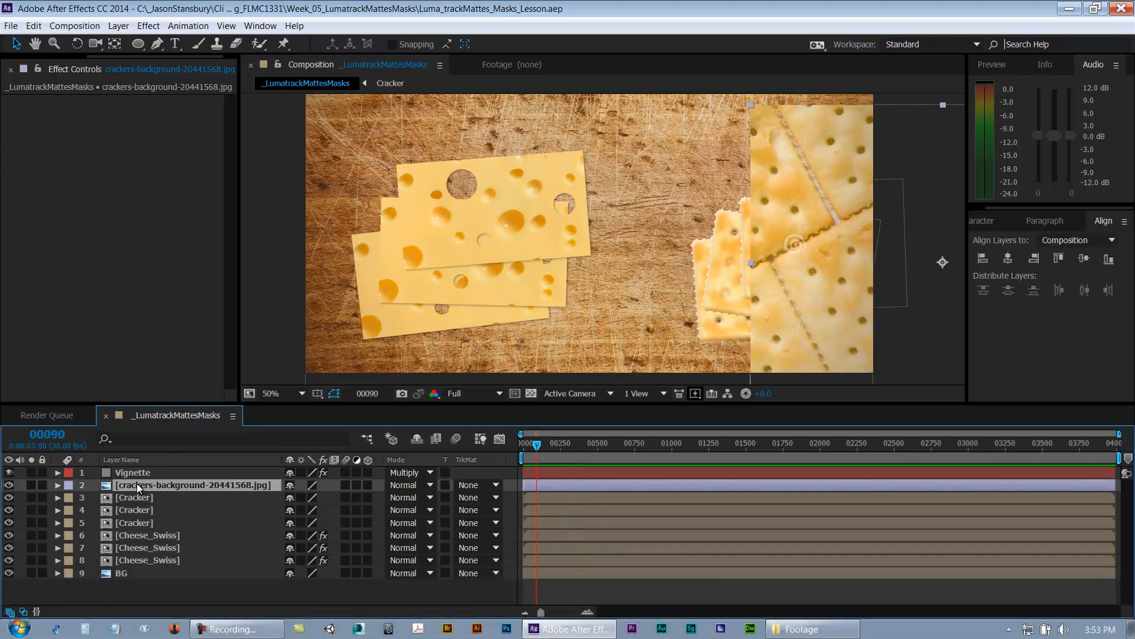
key(Delete)
key(ctrl+s)
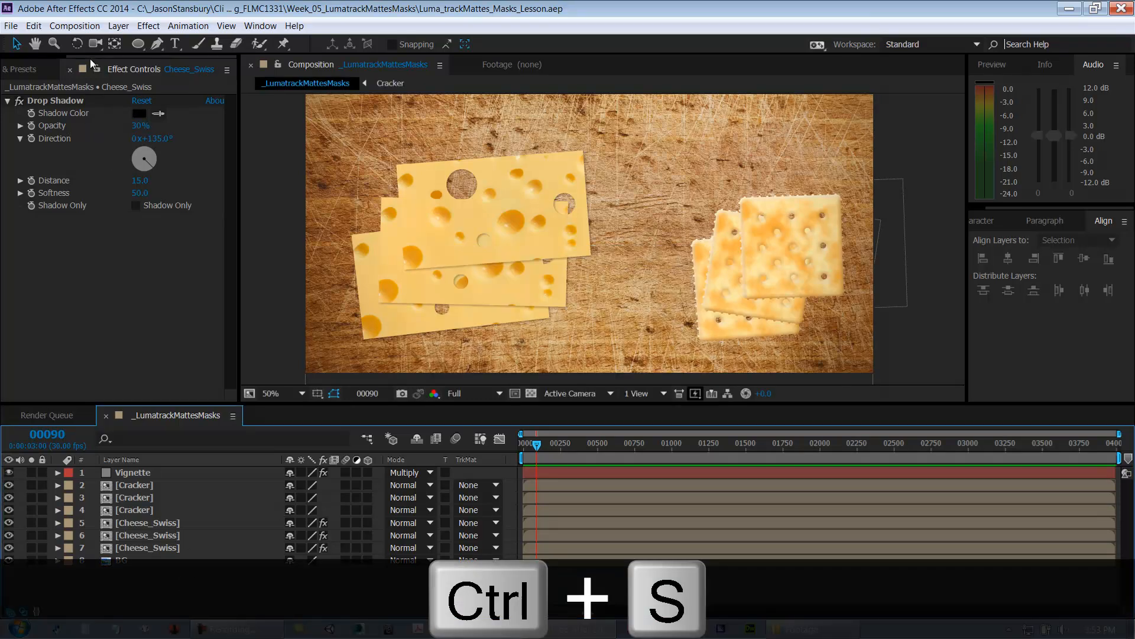
Step: Open the Project panel and collapse the Solids folder
drag(91, 56, 35, 56)
click(22, 68)
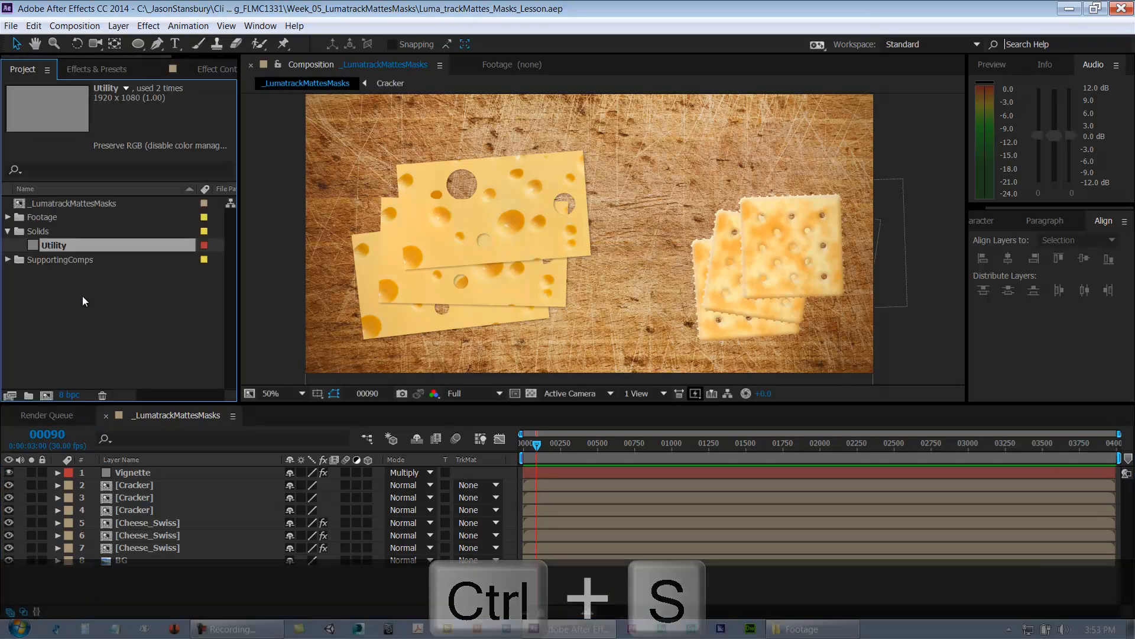
click(8, 231)
click(299, 584)
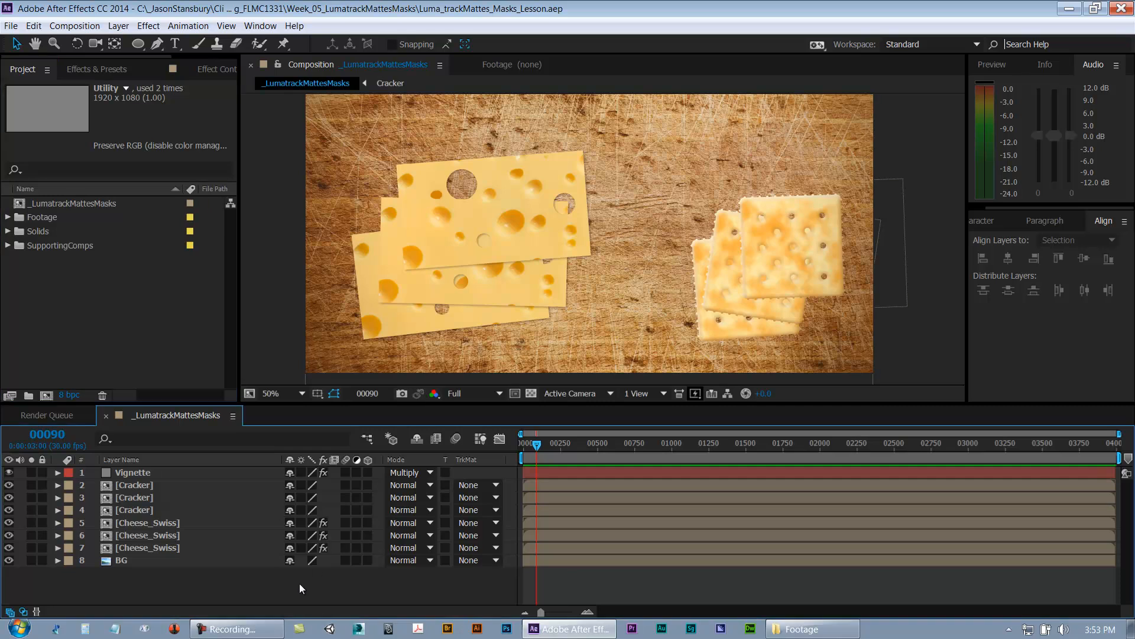
Step: Save the project and expand, then collapse, the SupportingComps and Footage folders to review them
click(8, 245)
click(8, 245)
click(337, 591)
key(ctrl+s)
key(ctrl+s)
click(9, 219)
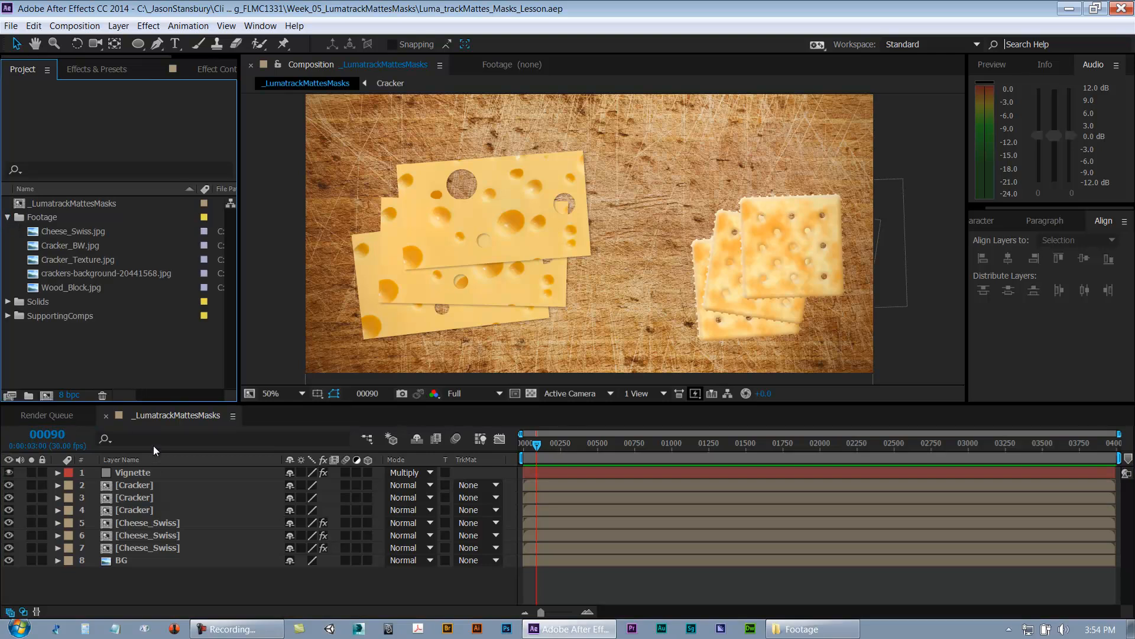
click(8, 218)
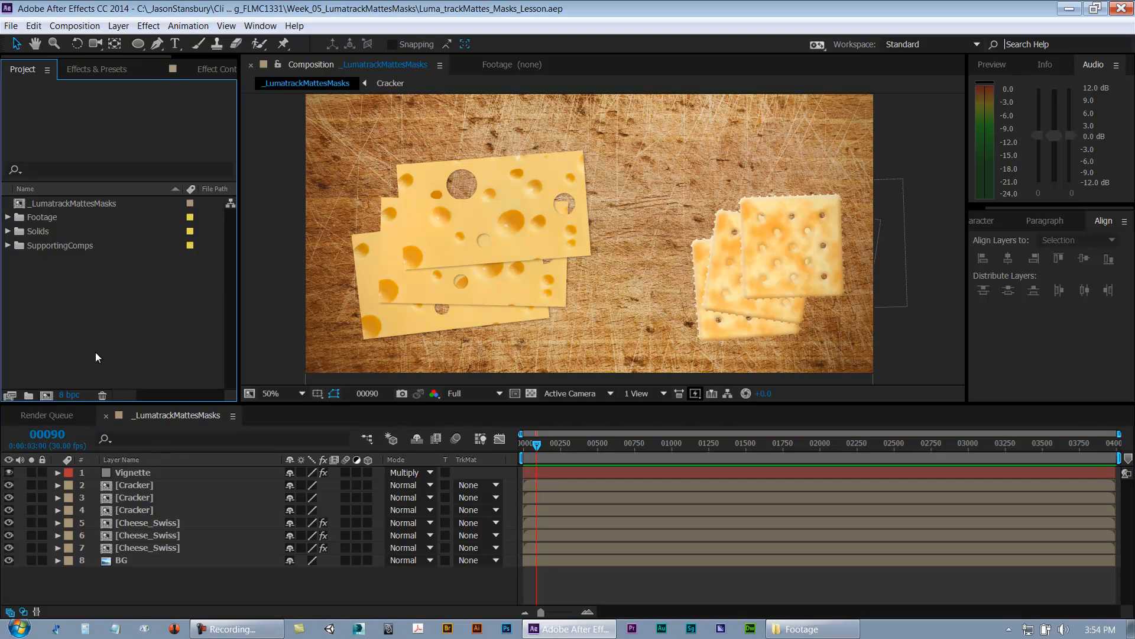
Step: Create a new composition named Cracker_HowTo with the default settings
key(ctrl+n)
text(Cracker_HowTo)
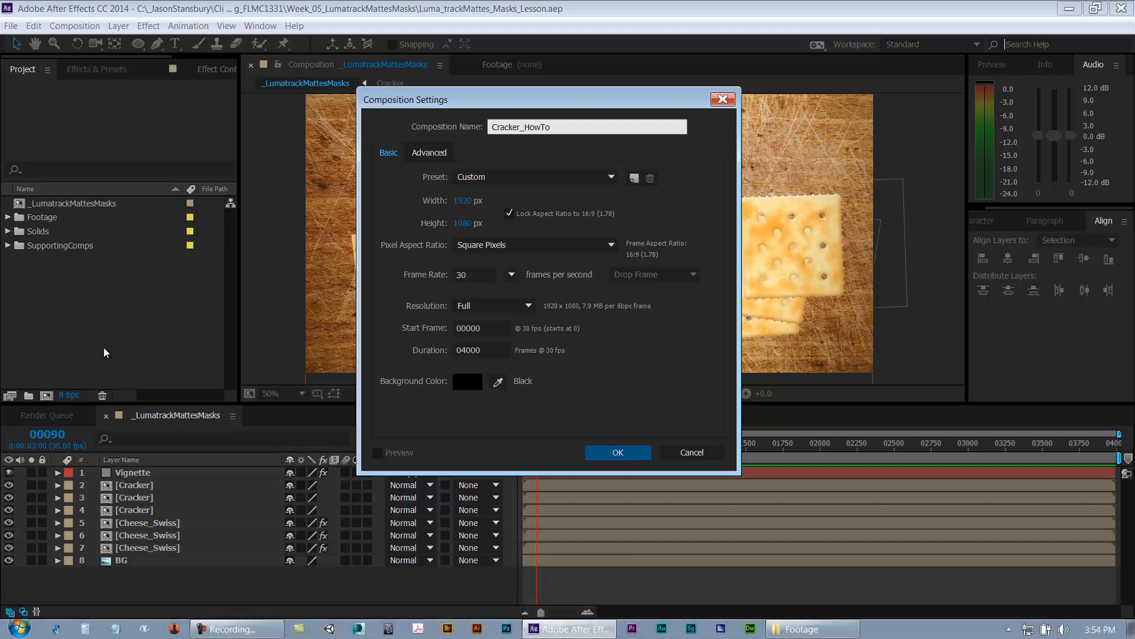
click(628, 451)
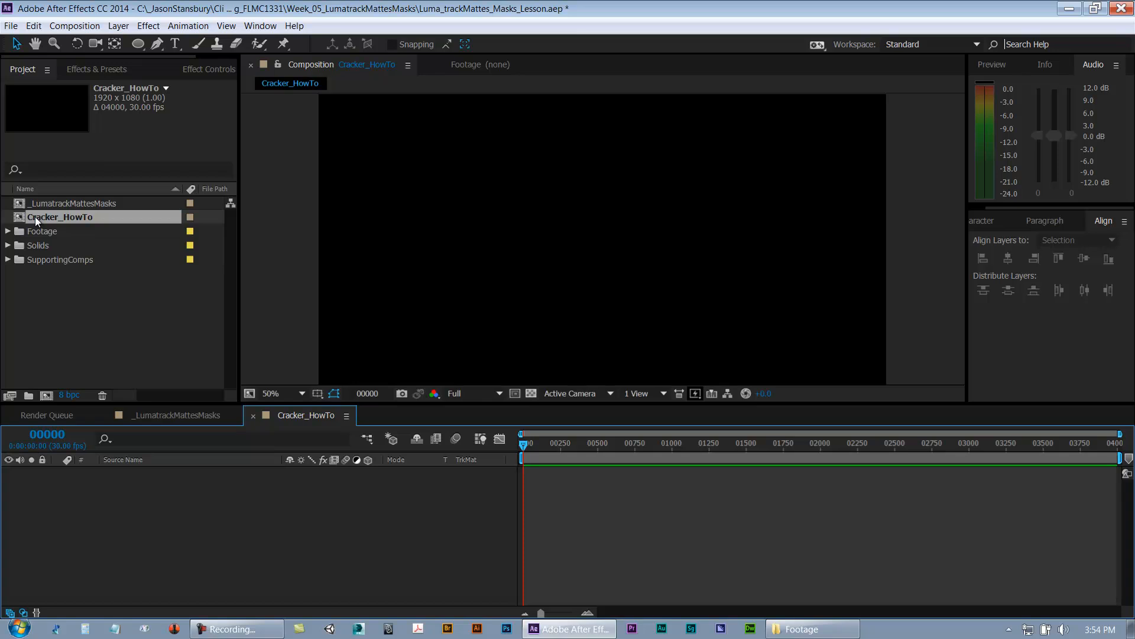
Step: Add the Utility solid as a layer in the Cracker_HowTo composition
drag(35, 216, 91, 572)
click(8, 230)
click(9, 231)
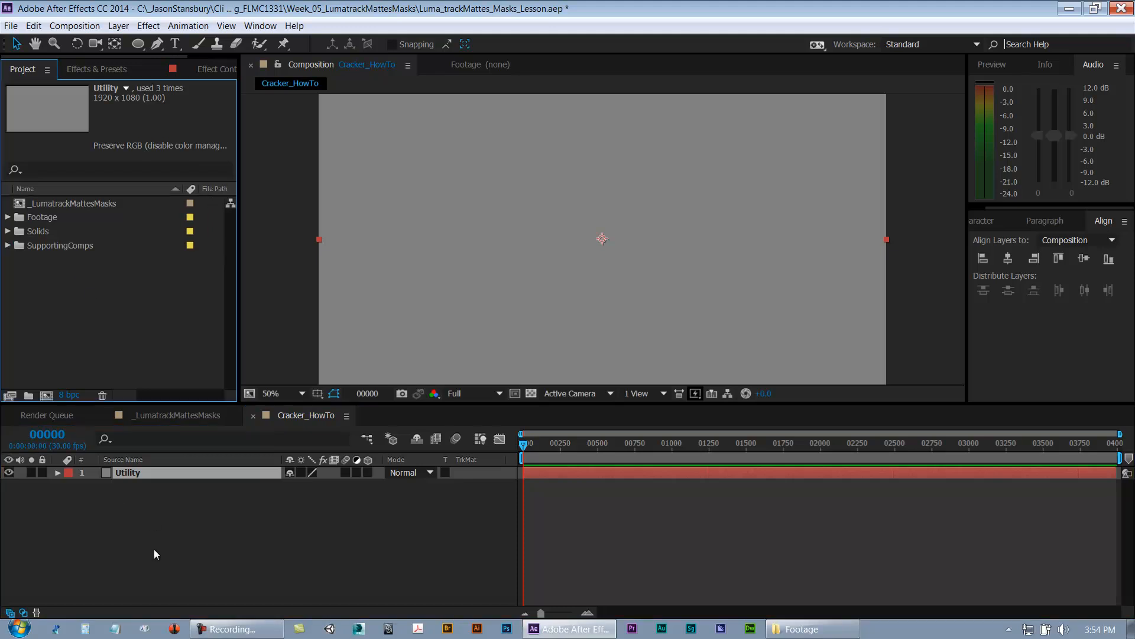
click(388, 504)
drag(542, 448, 514, 452)
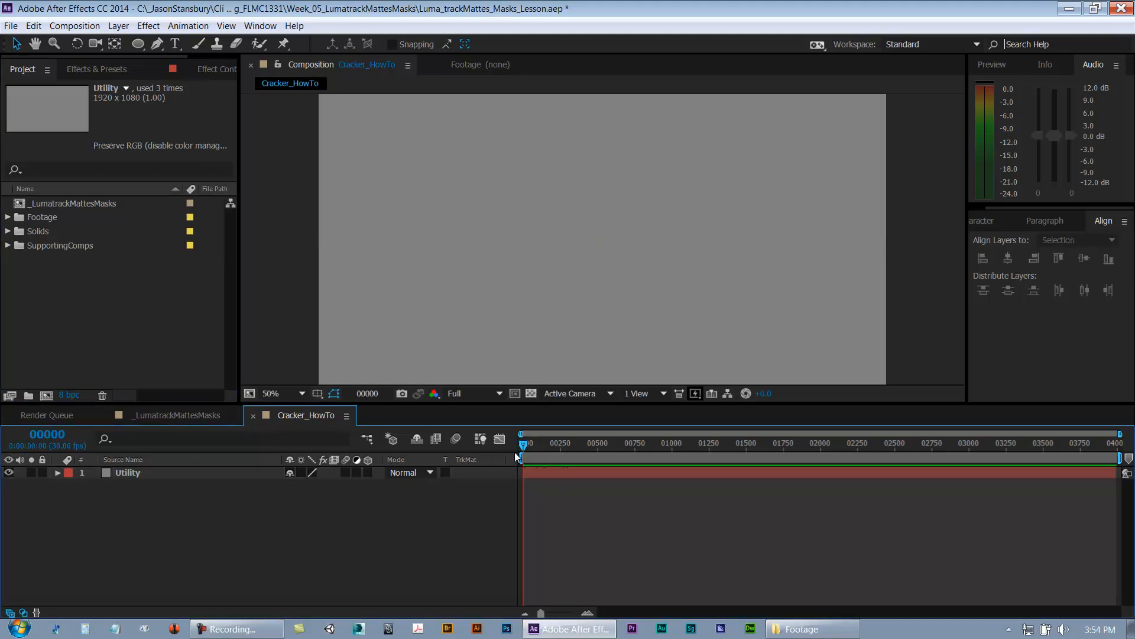
Step: Add the crackers-background-20441568.jpg footage from the Footage folder to the composition above the Utility layer
click(151, 476)
click(8, 218)
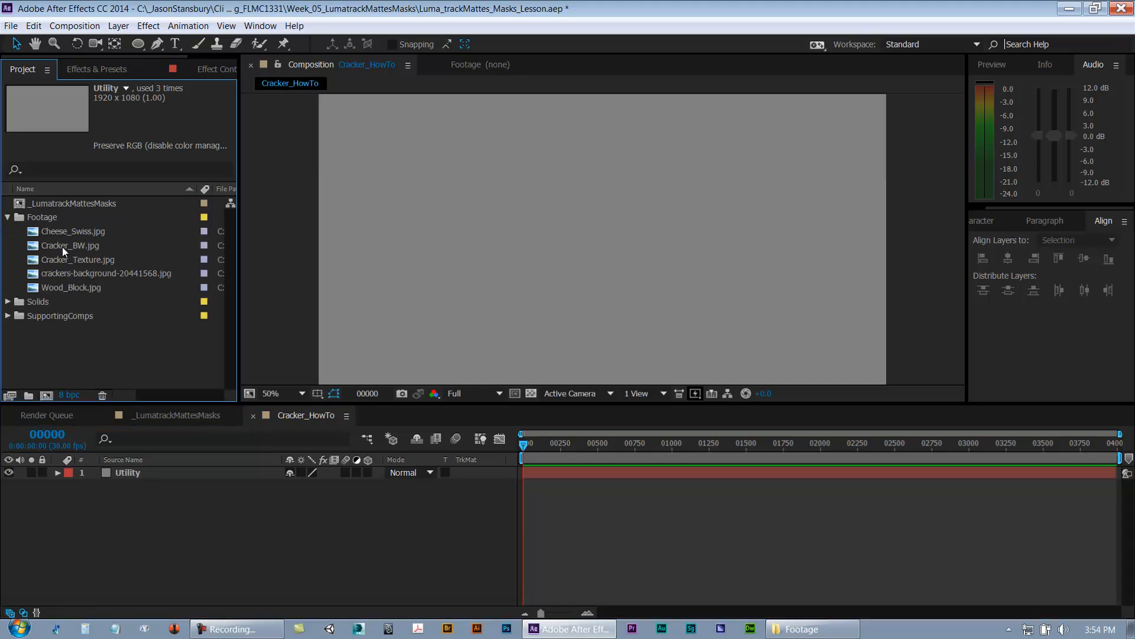
click(70, 272)
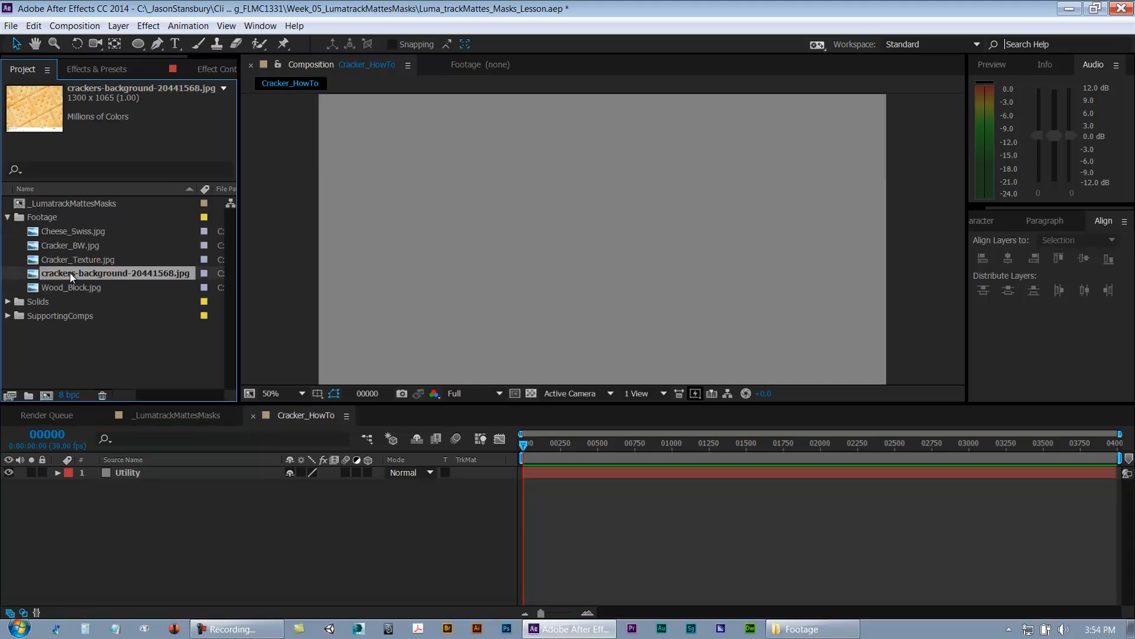
drag(129, 403, 140, 471)
Step: Reposition the crackers-background layer so it roughly covers the composition frame
drag(520, 310, 783, 332)
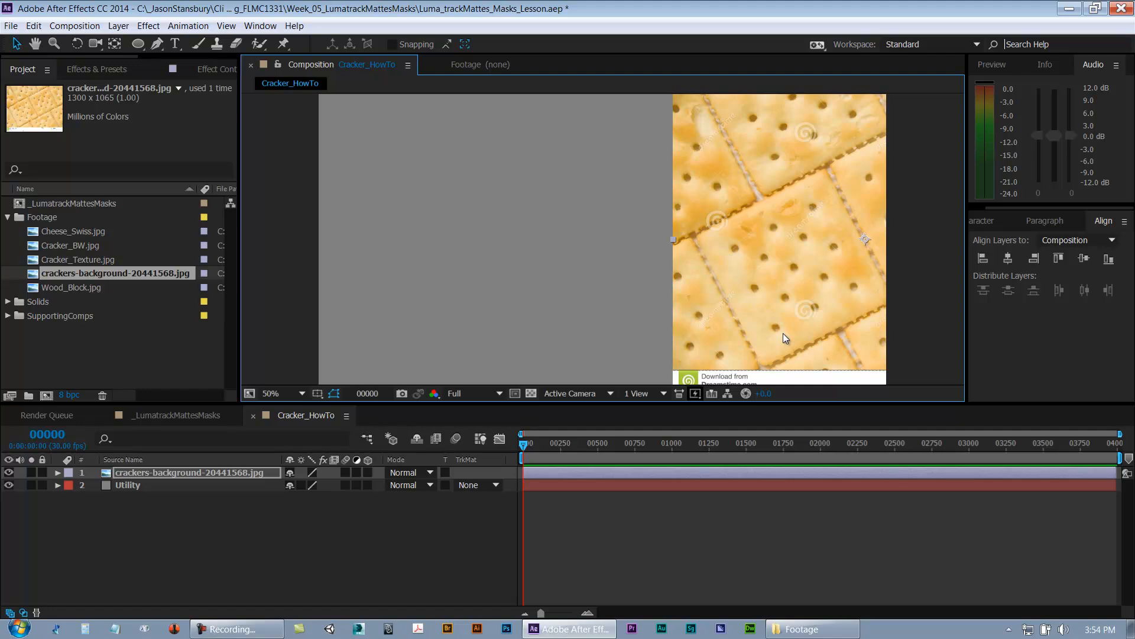
key(period)
click(272, 393)
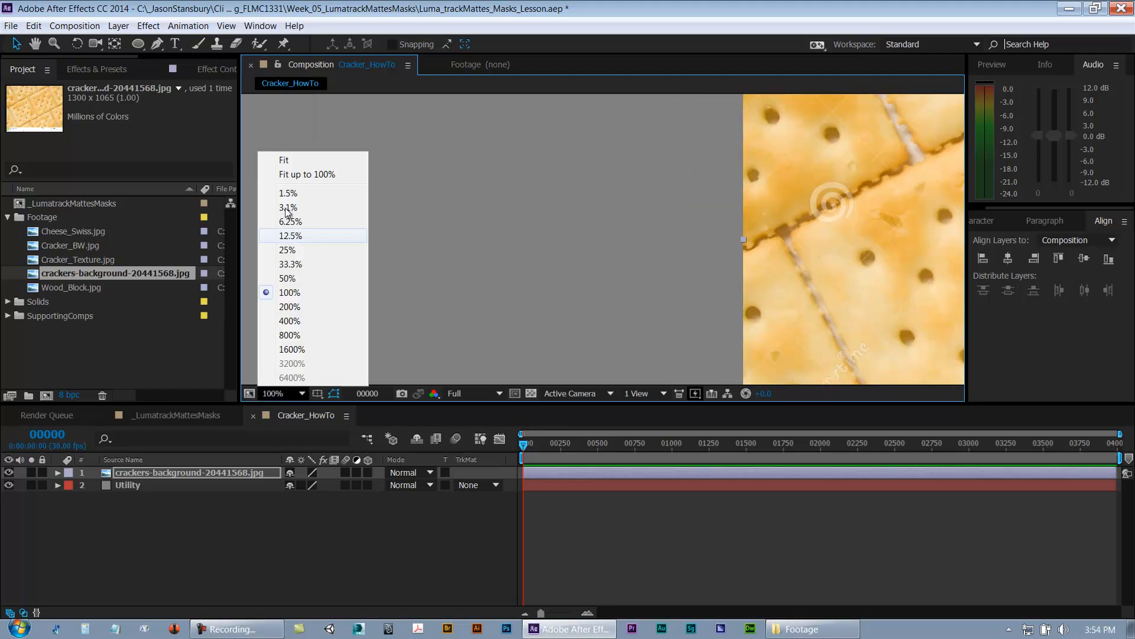
click(294, 170)
drag(255, 404, 260, 501)
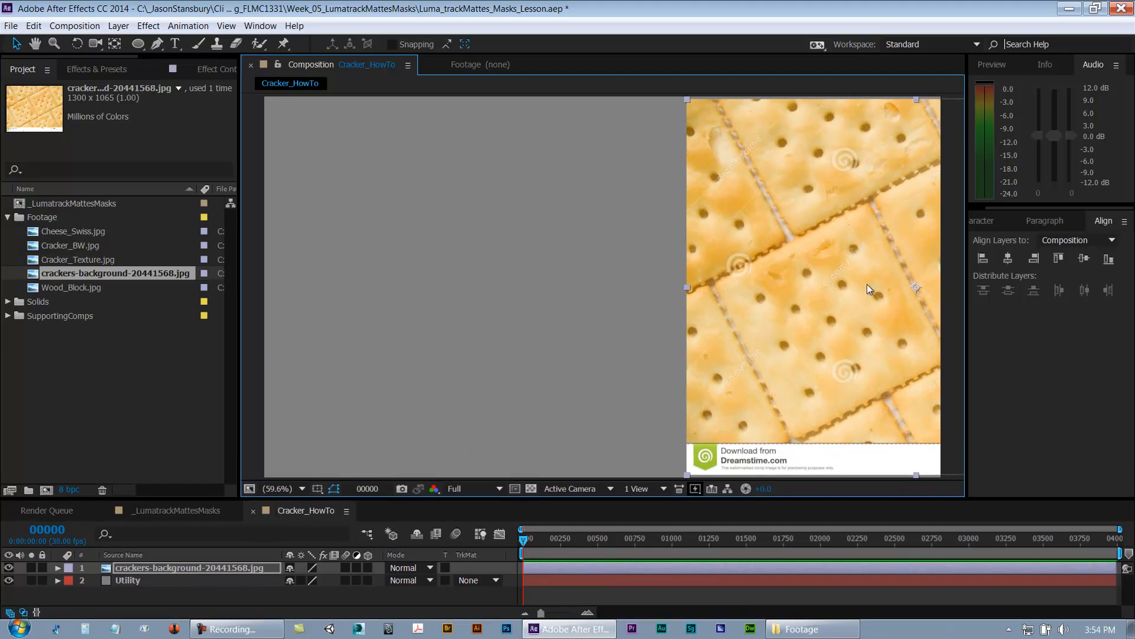
drag(774, 299, 443, 324)
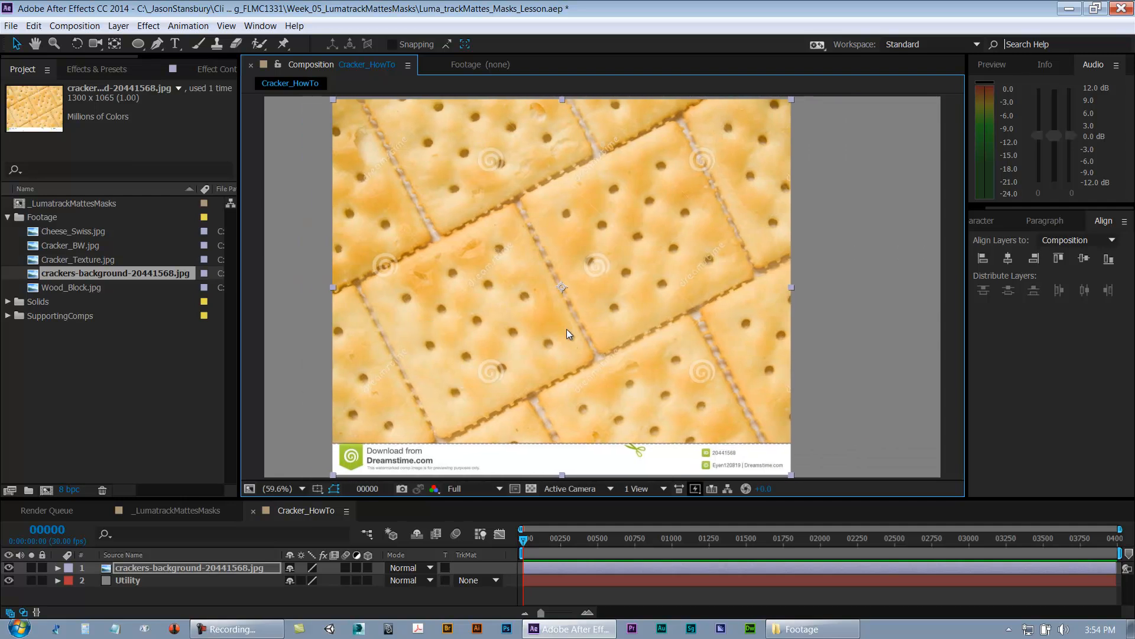
drag(583, 336, 642, 359)
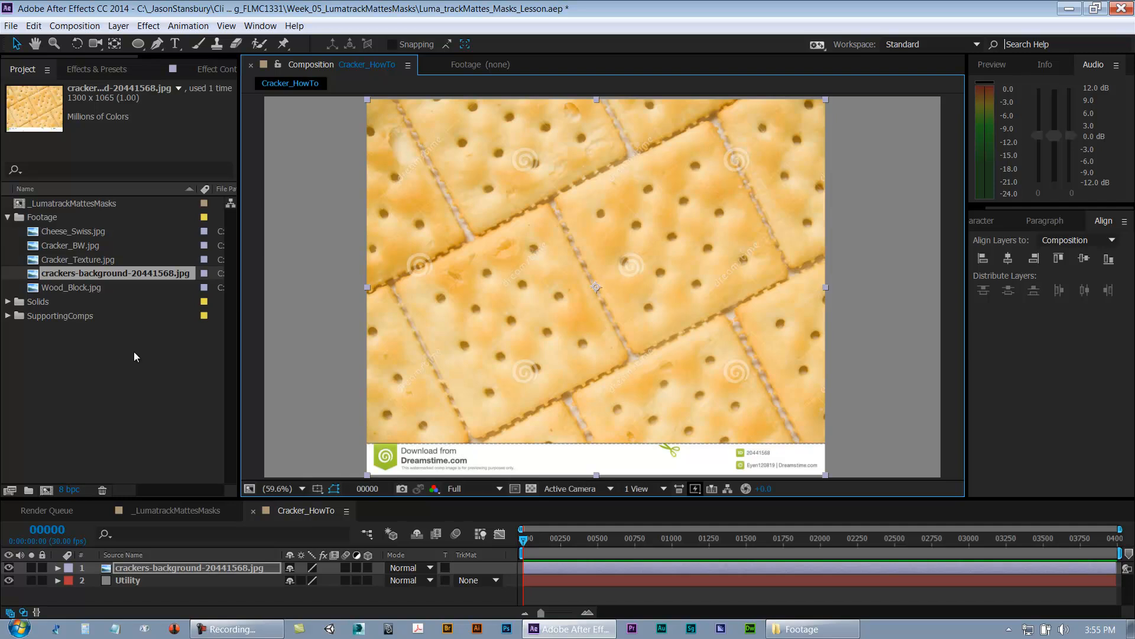
Step: Move the crackers-background layer to the right half of the frame and save the project
click(136, 580)
drag(431, 377, 780, 319)
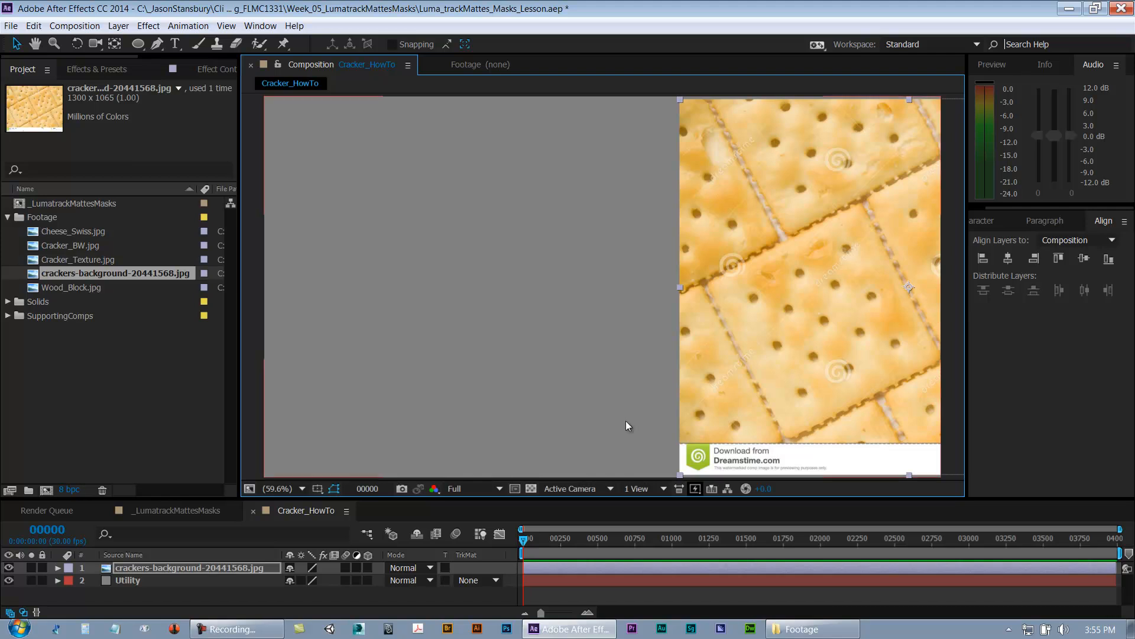
click(128, 594)
key(ctrl+s)
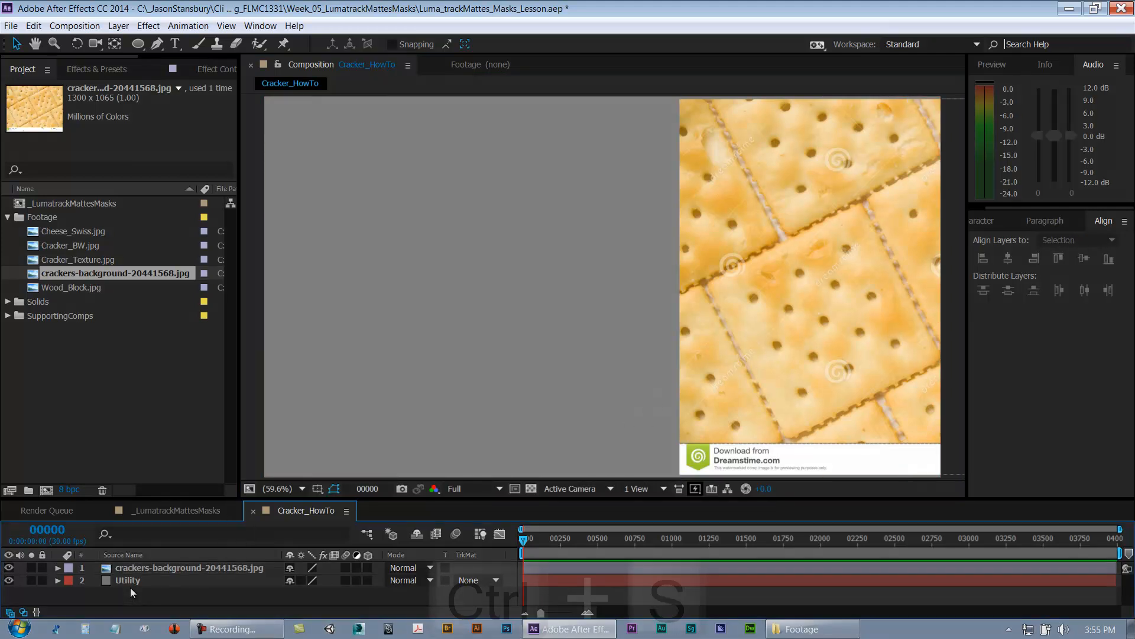
Step: Apply the Turbulent Noise effect to the Utility layer
click(136, 581)
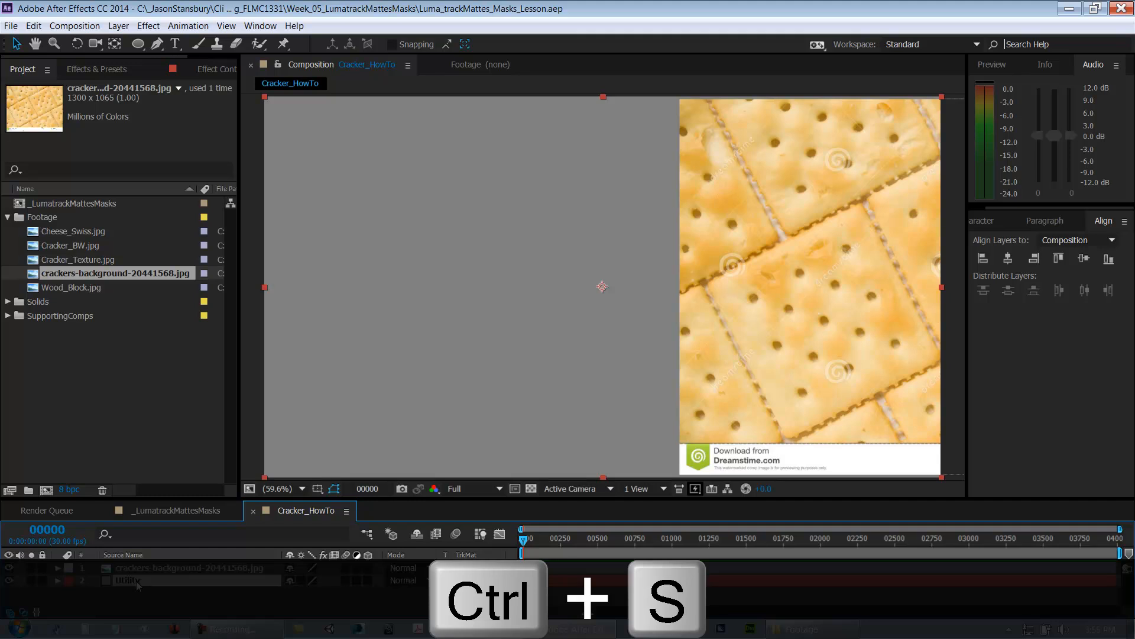
right_click(136, 581)
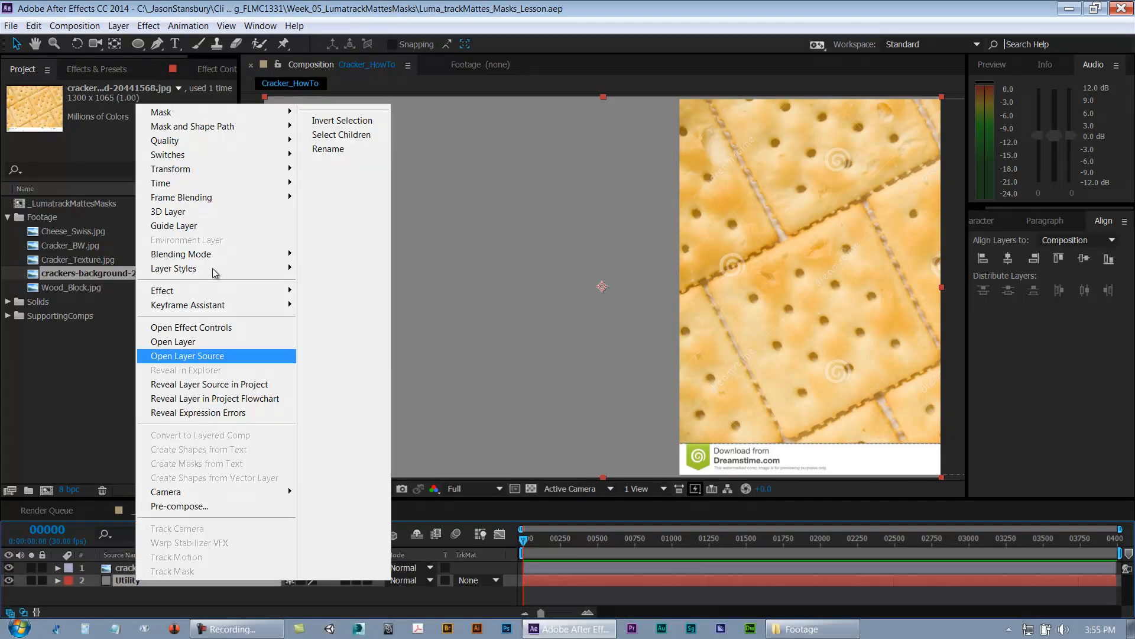
mouse_move(214, 295)
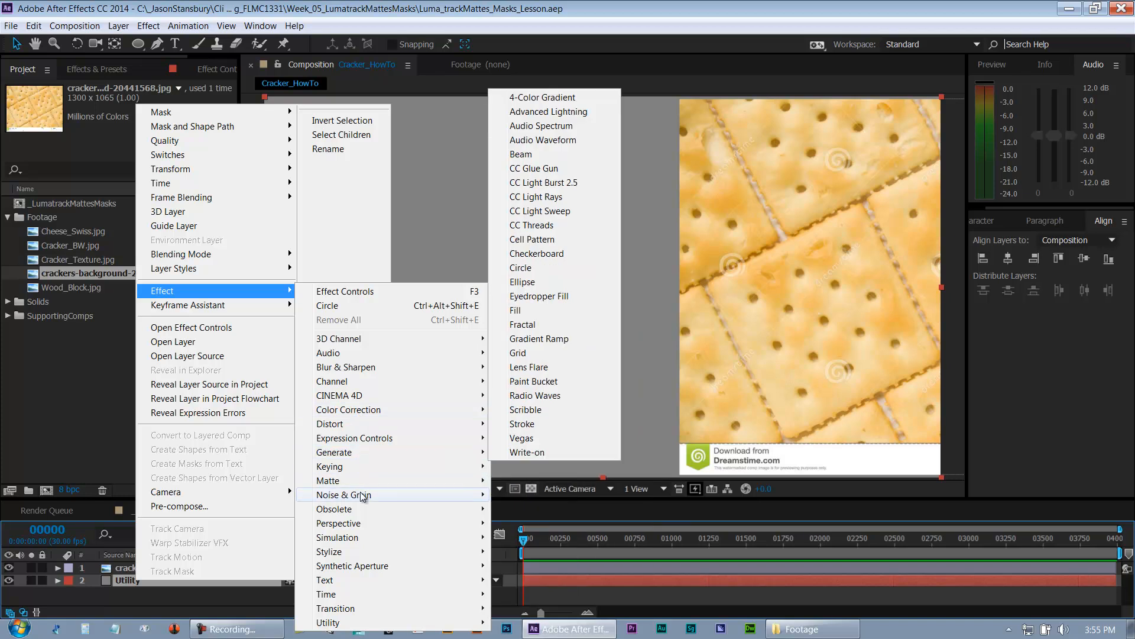
mouse_move(364, 496)
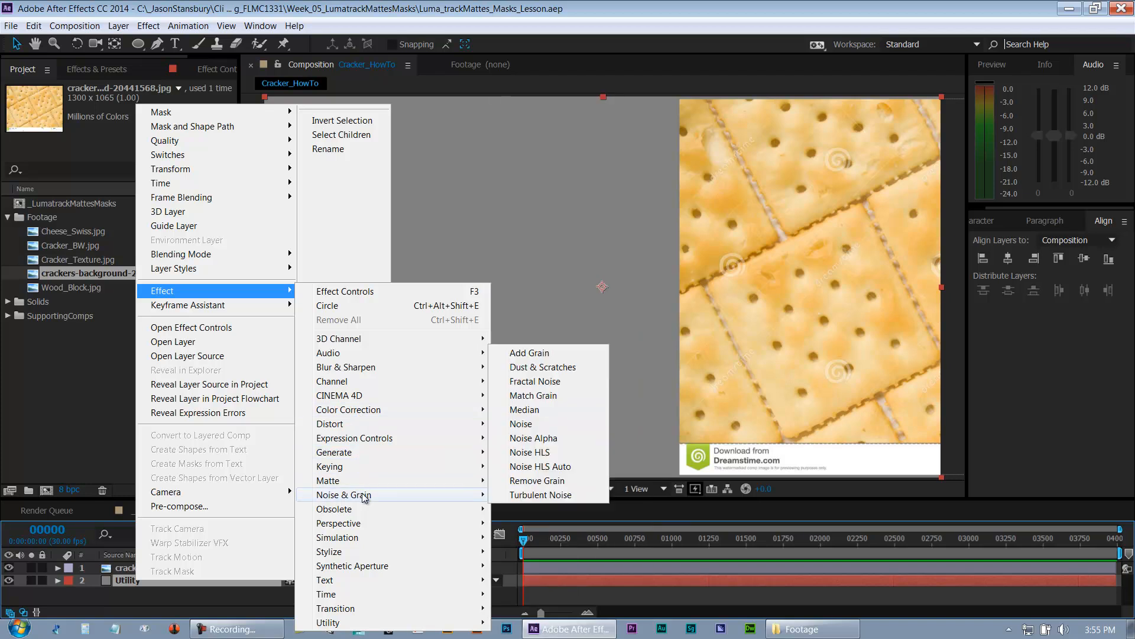
click(520, 494)
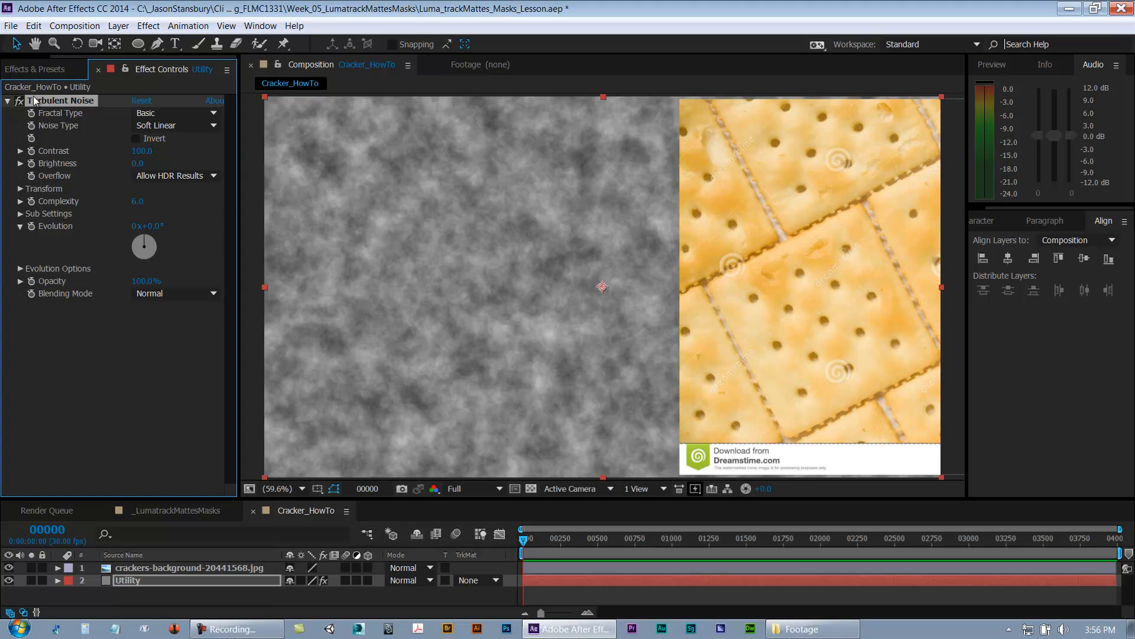
Step: Set the Turbulent Noise Transform Scale to 200
click(20, 188)
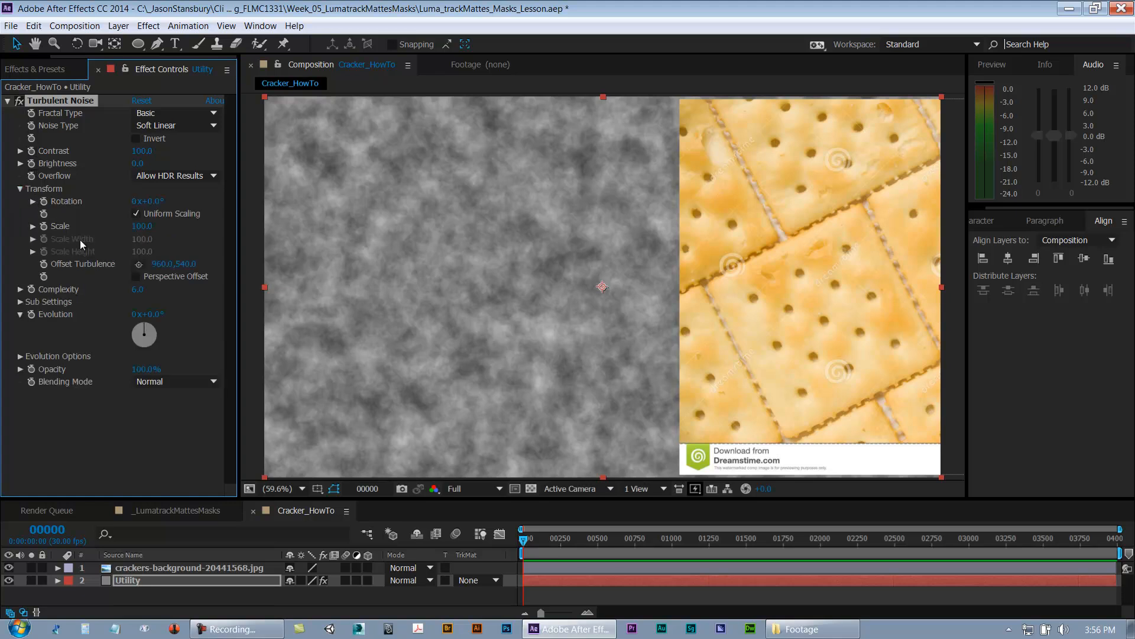
click(143, 226)
text(200)
key(Return)
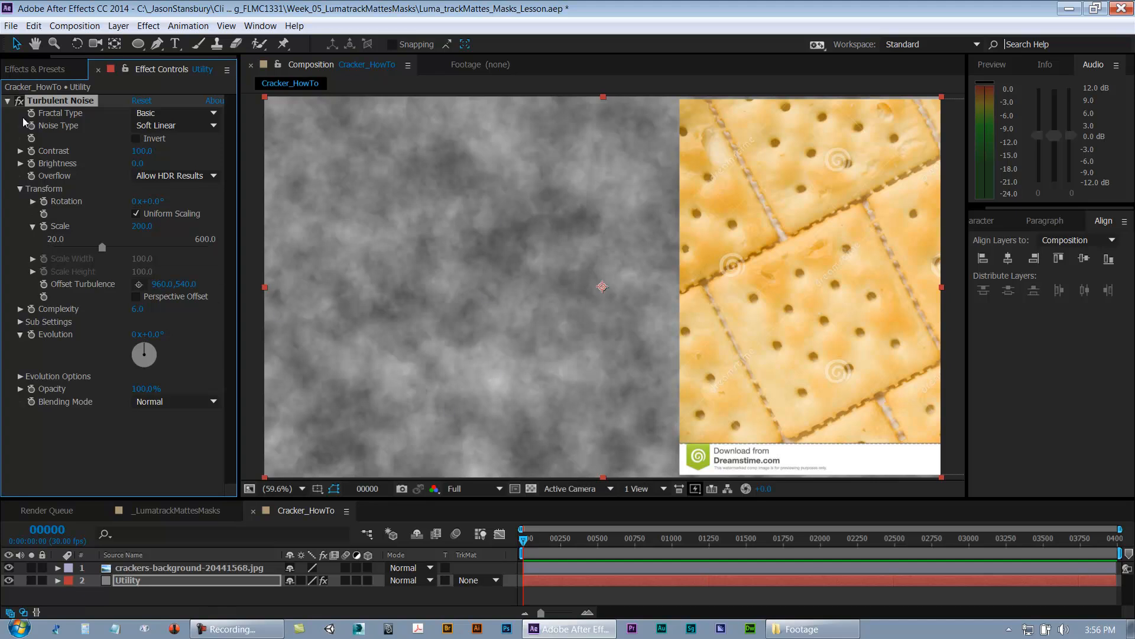
click(7, 101)
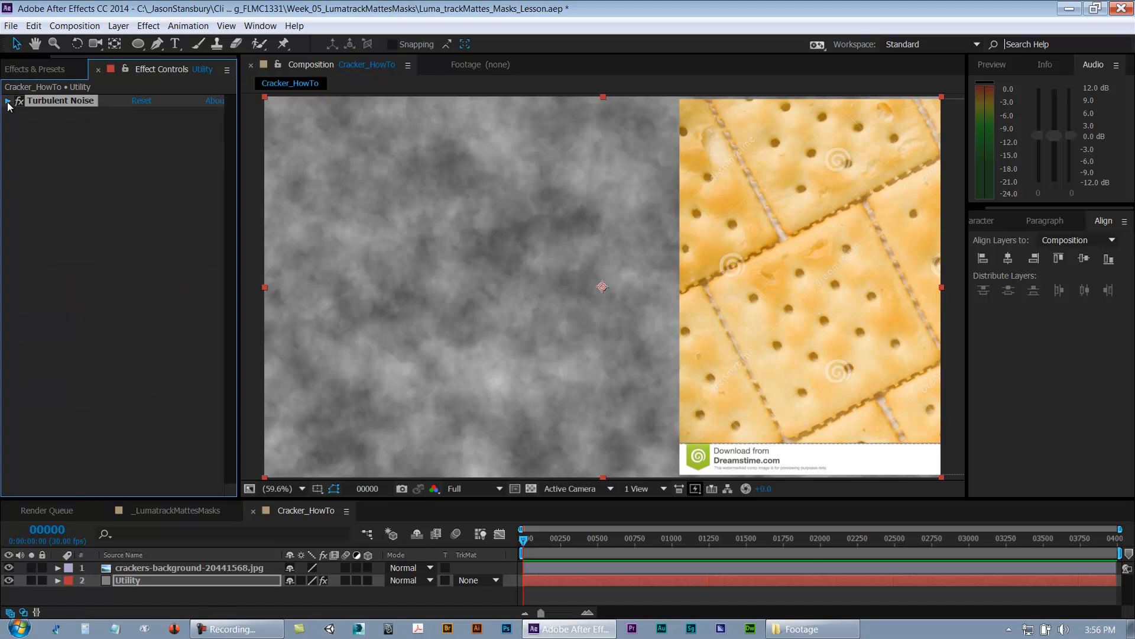
click(8, 101)
click(132, 451)
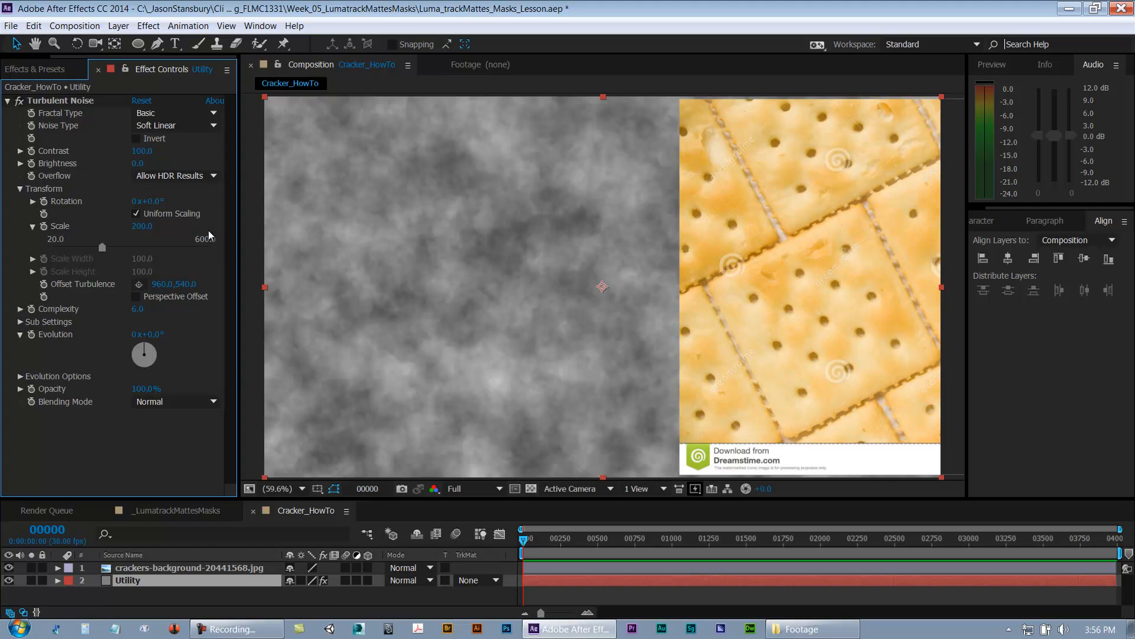
Step: Set the Turbulent Noise Sub Scaling to 60
click(45, 189)
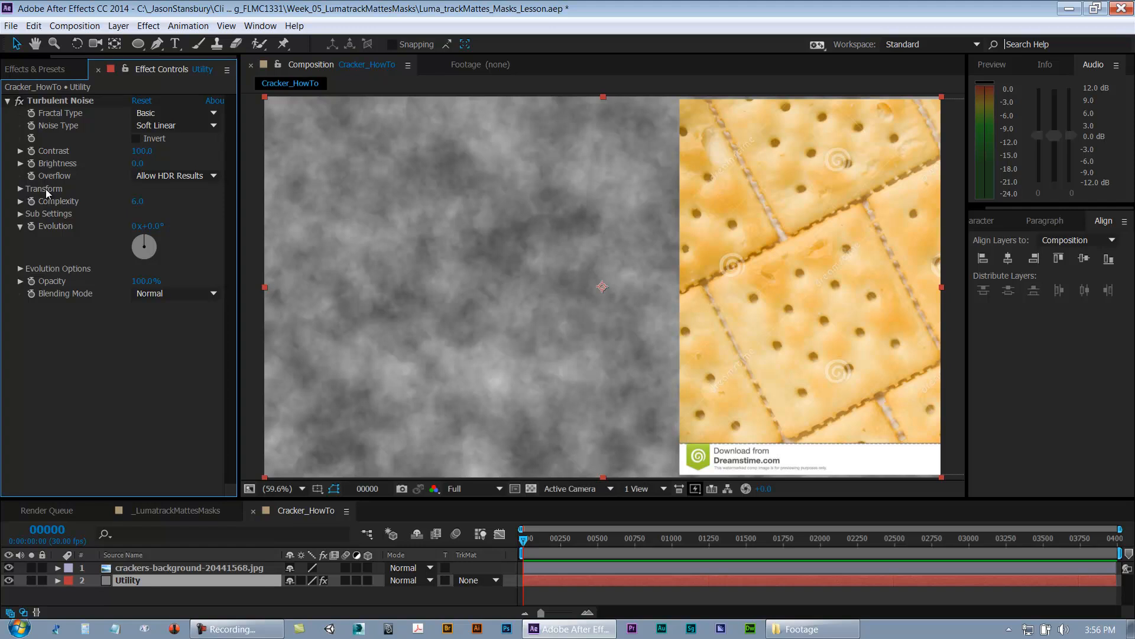
click(21, 214)
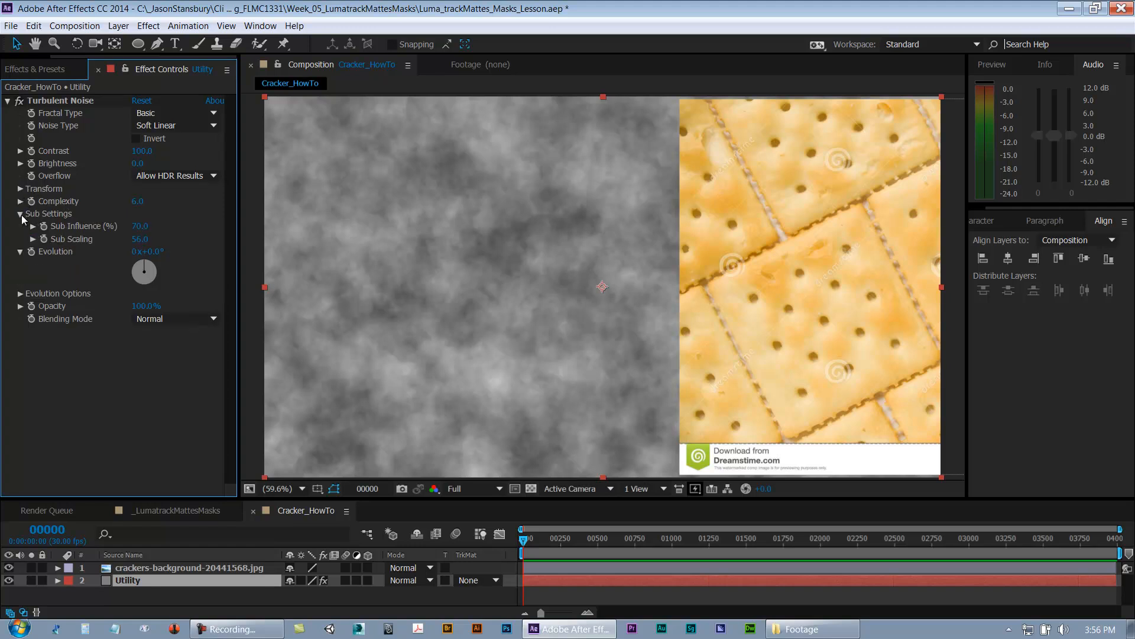
click(140, 239)
text(45)
key(Return)
key(ctrl+z)
click(142, 240)
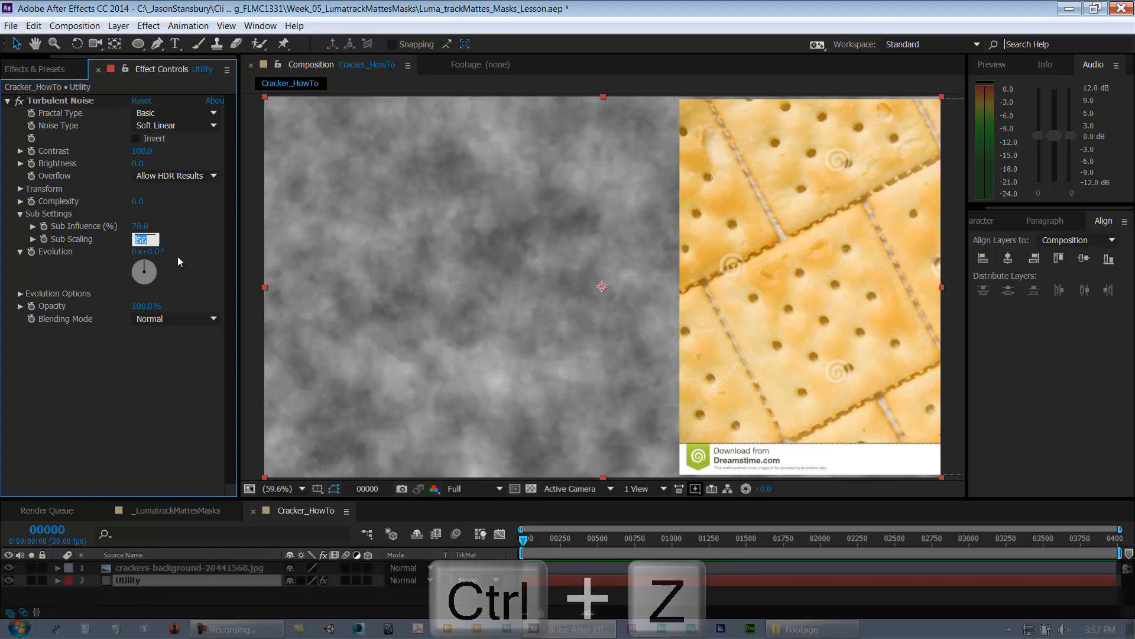
text(60)
key(Return)
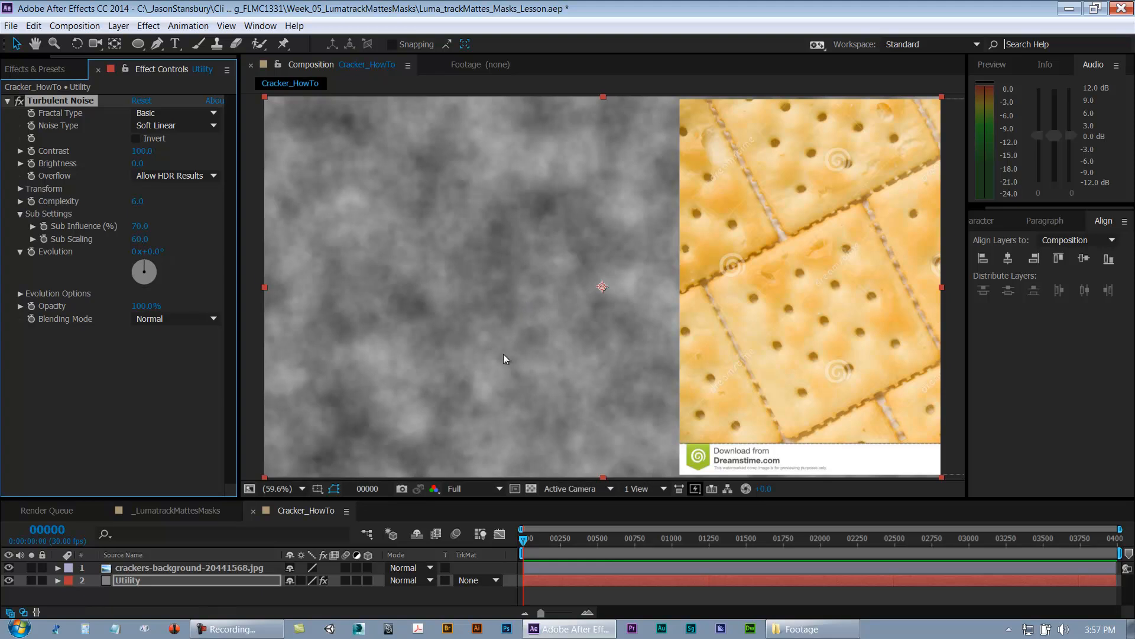
Step: Set the Turbulent Noise Sub Influence to 65 and save the project
click(141, 227)
text(80)
key(Return)
key(ctrl+z)
click(140, 226)
text(65)
key(Return)
click(20, 216)
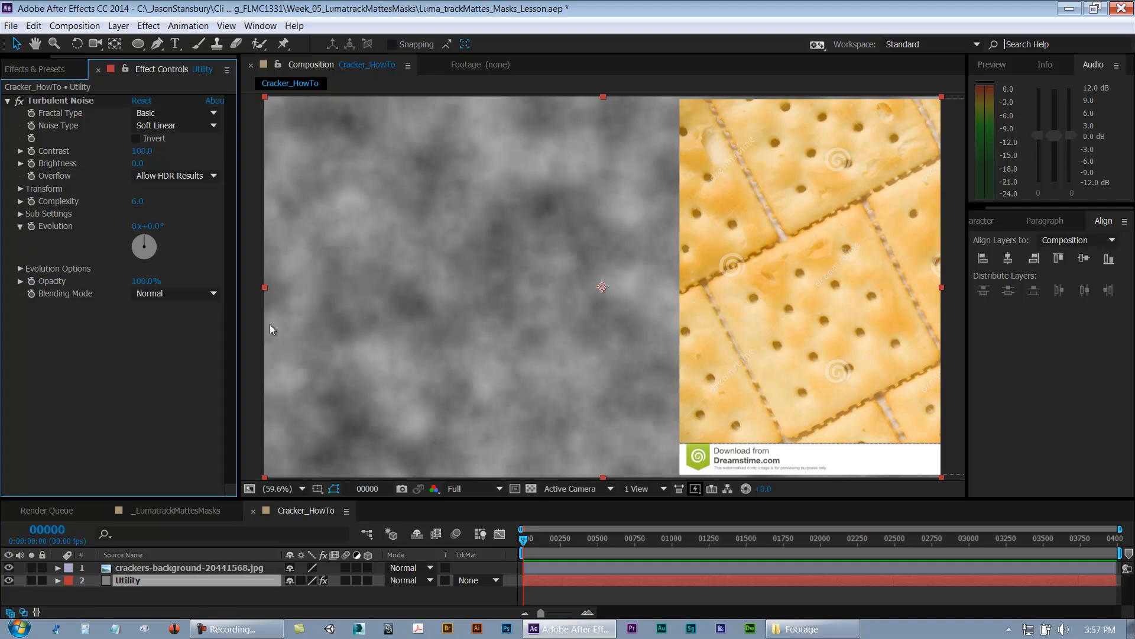
key(ctrl+s)
click(8, 101)
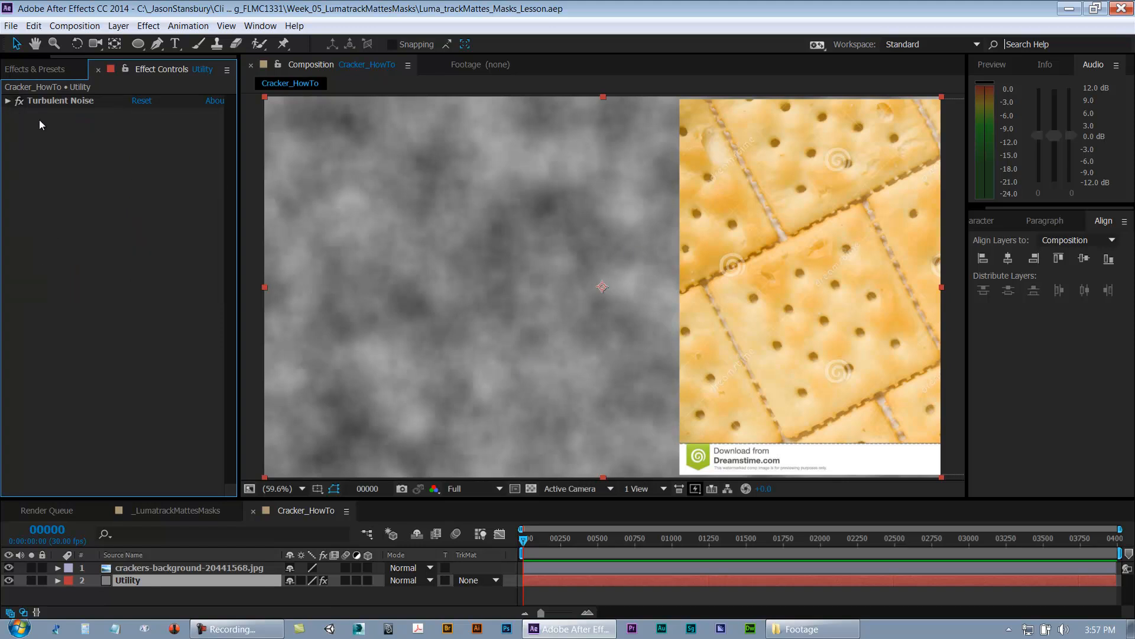
Step: Apply the Colorama effect to the Utility layer
click(114, 588)
click(127, 584)
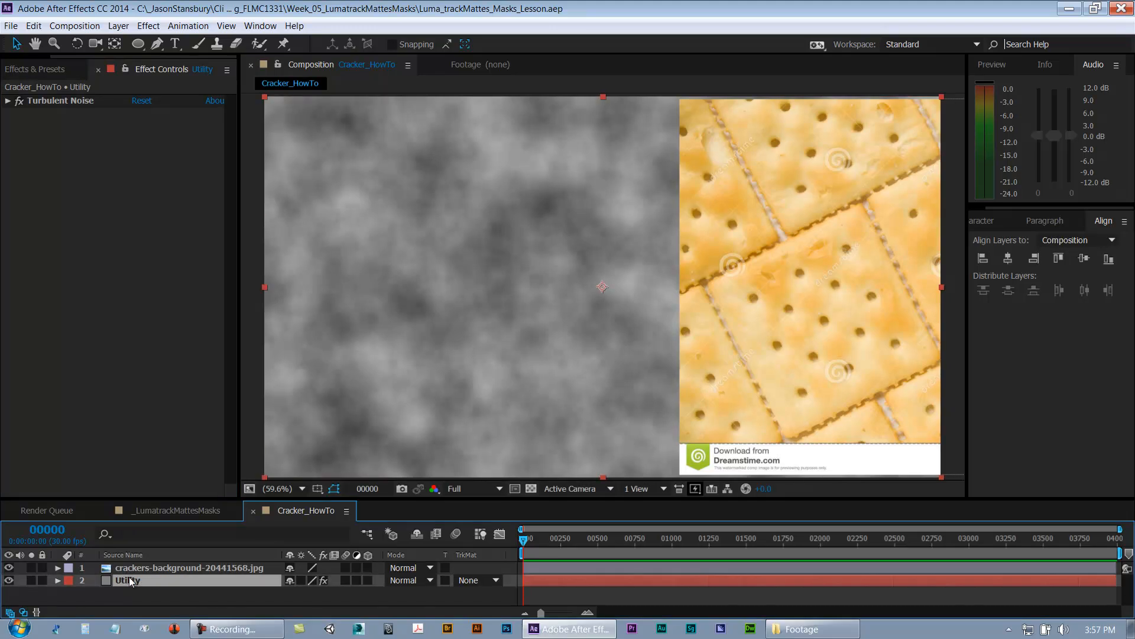
click(8, 102)
click(8, 102)
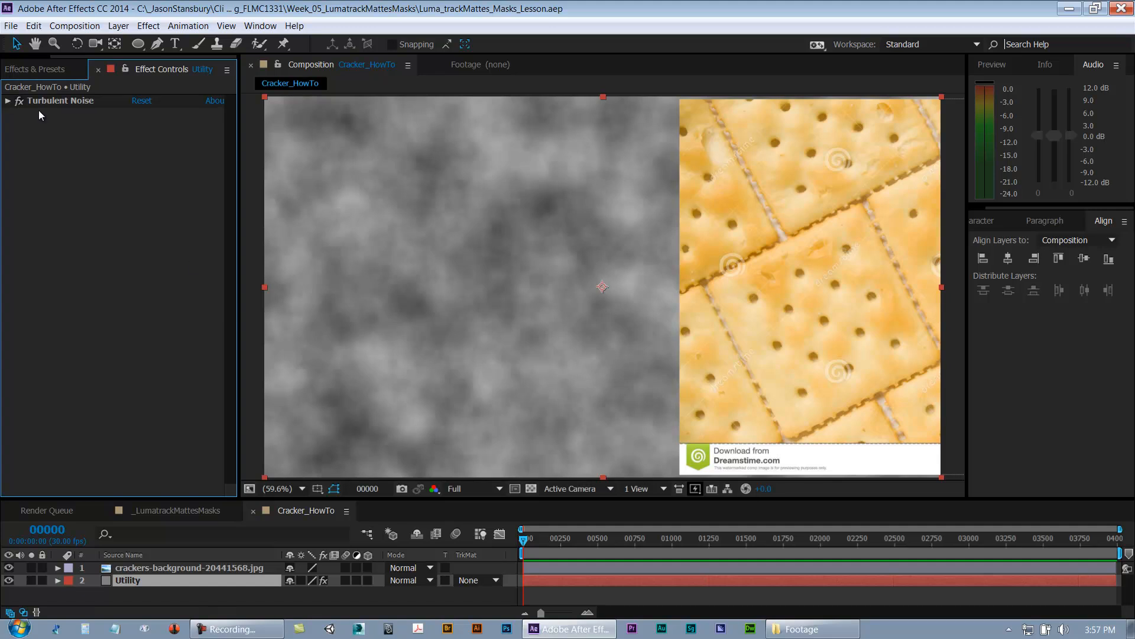
right_click(147, 578)
mouse_move(217, 290)
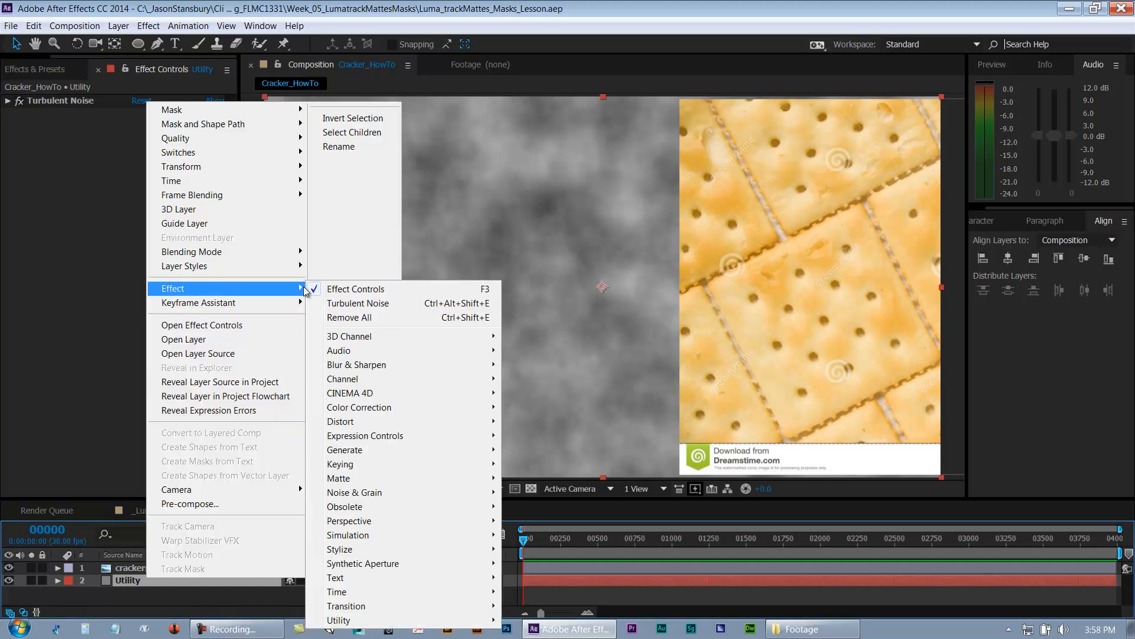
mouse_move(417, 408)
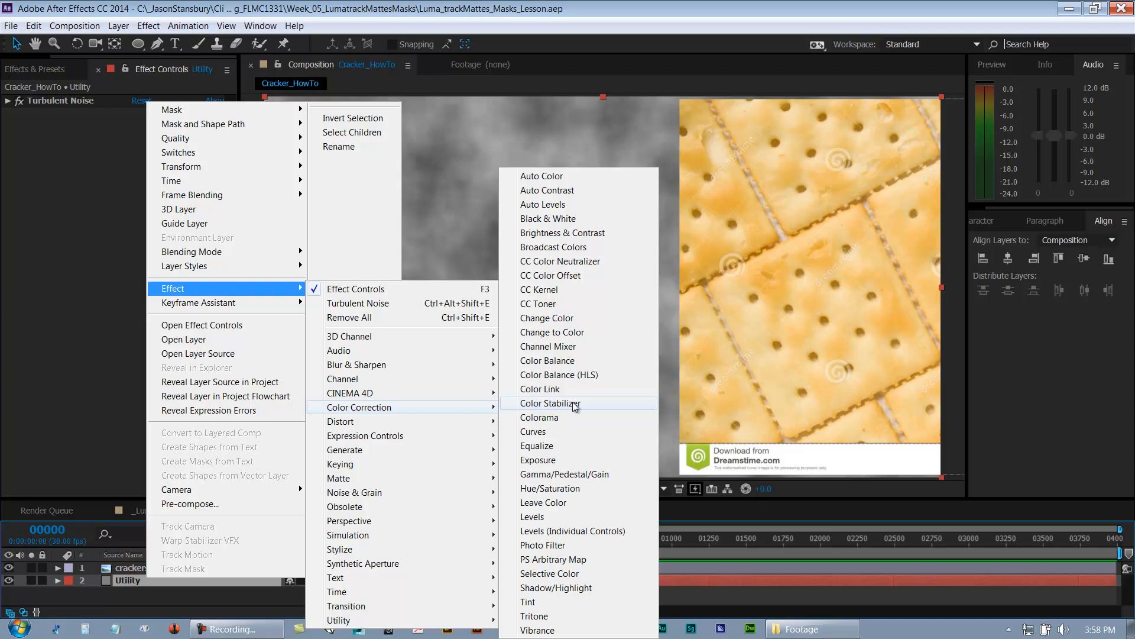
click(560, 417)
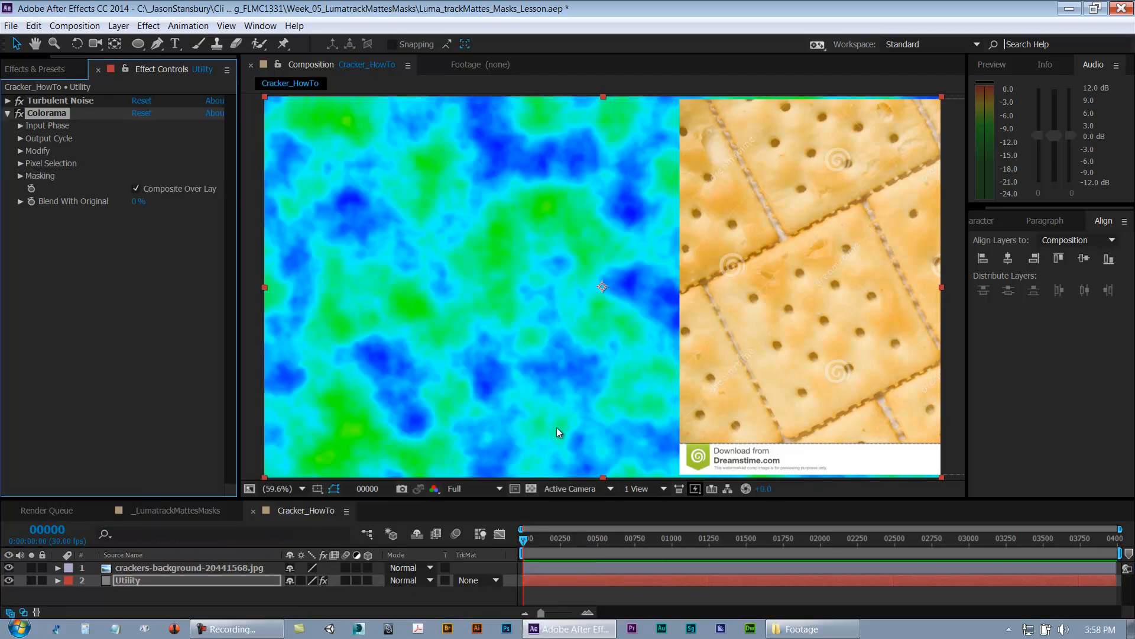
Step: Try several Colorama Output Cycle preset palettes, settling on RGB
click(21, 126)
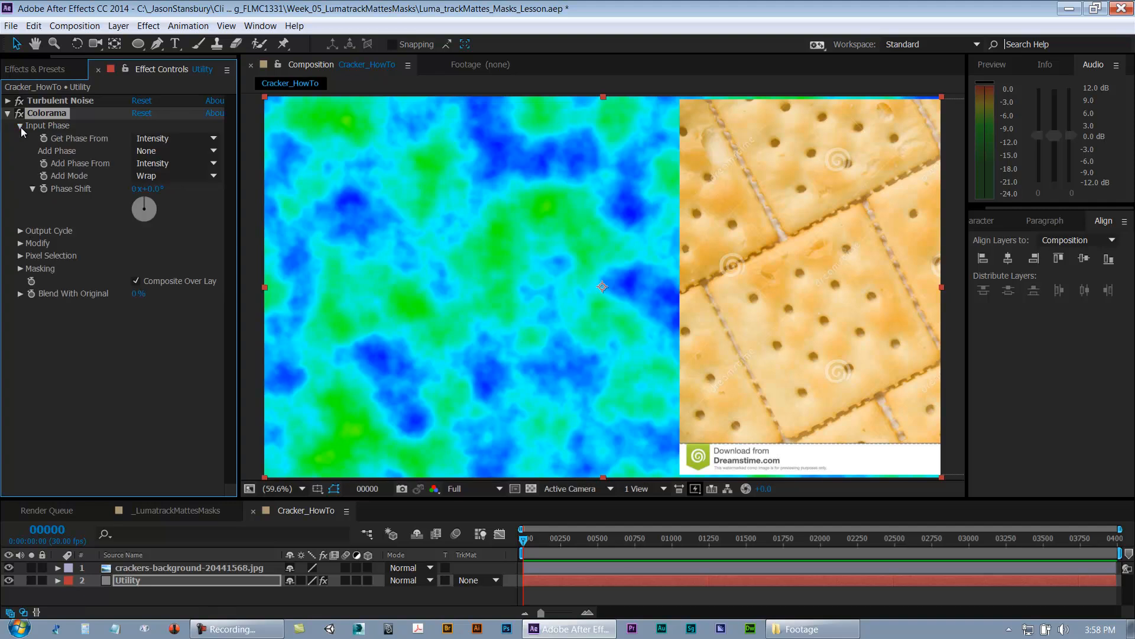
click(21, 126)
click(20, 139)
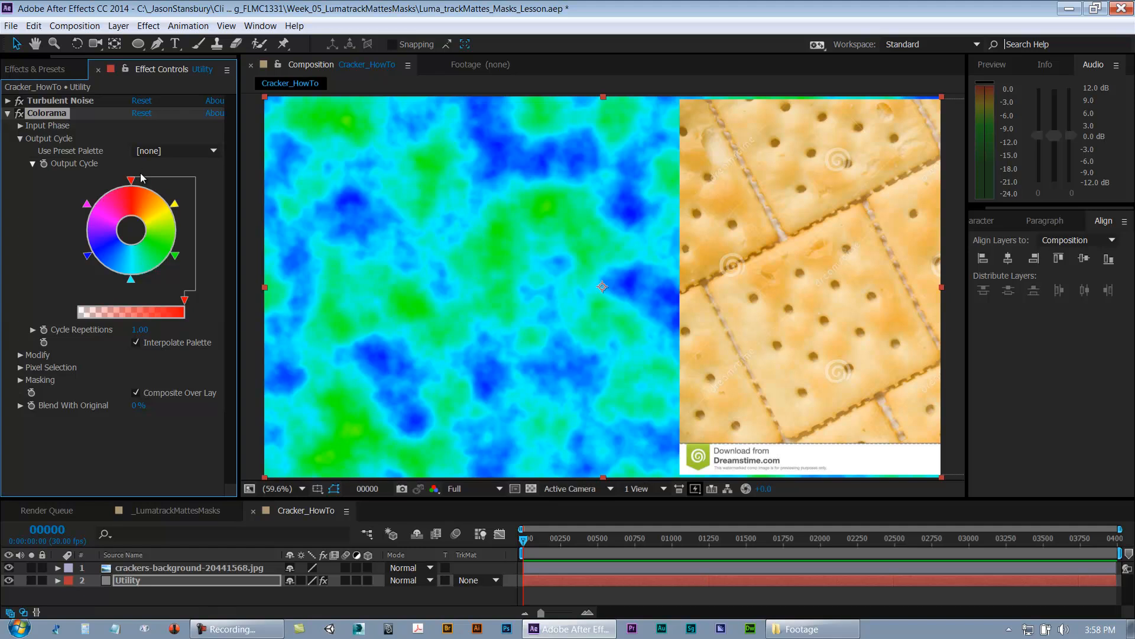
click(152, 154)
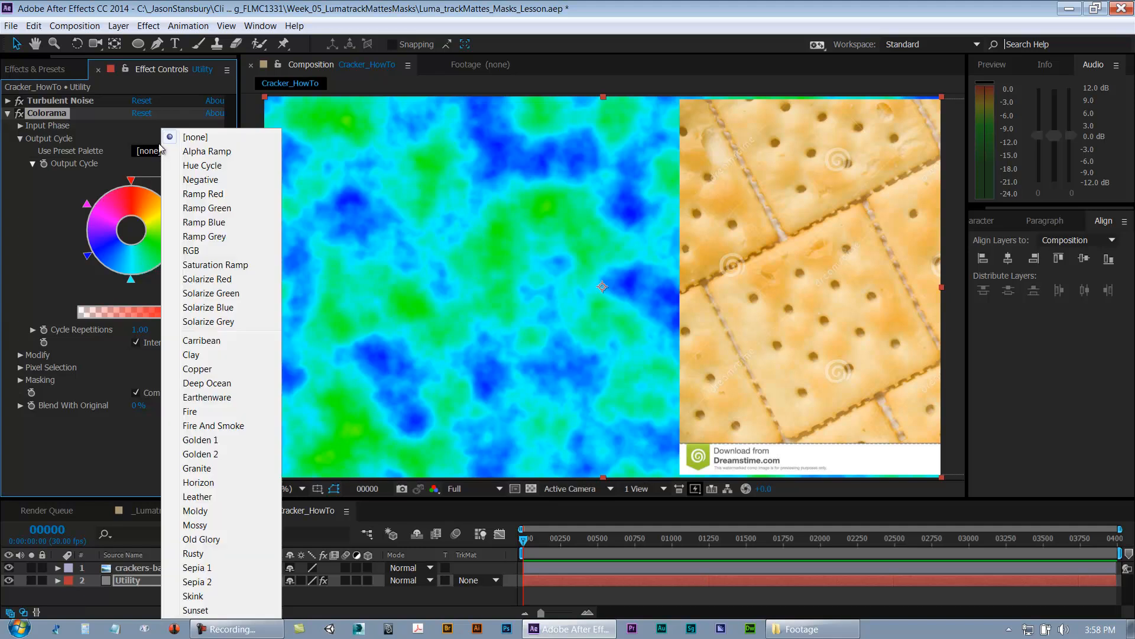
click(198, 154)
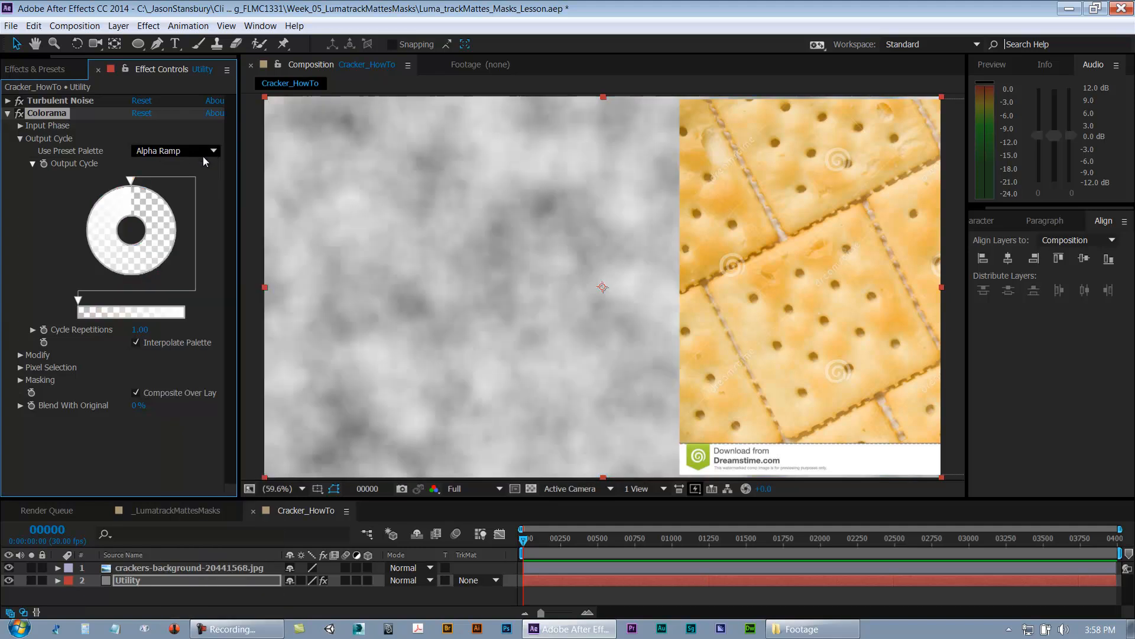
click(158, 155)
click(178, 166)
click(157, 153)
click(177, 180)
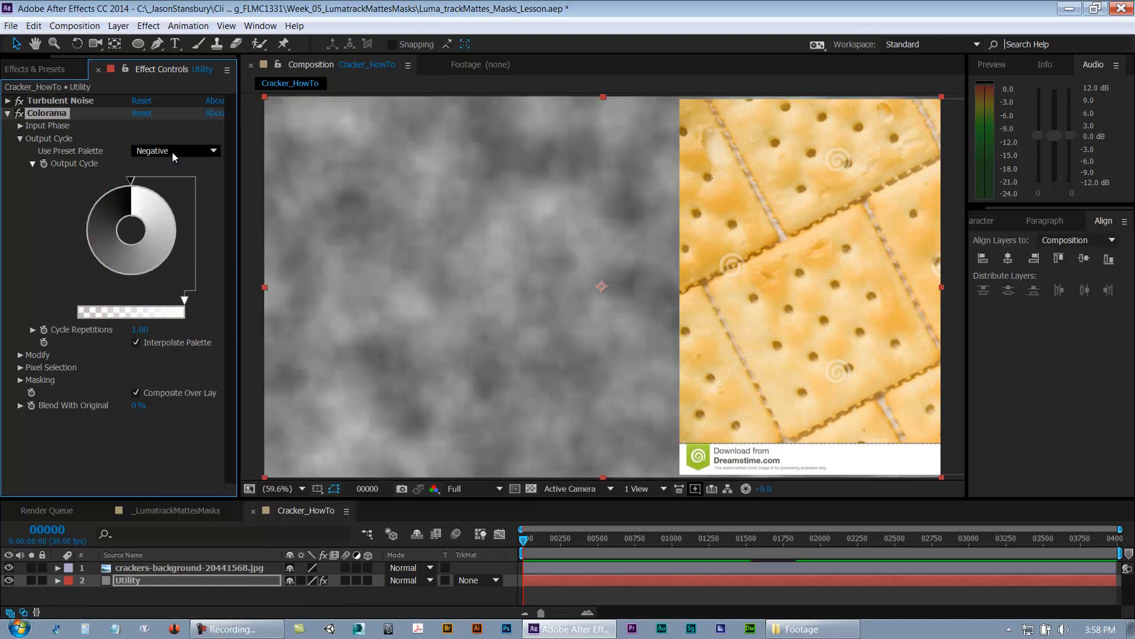
click(172, 151)
click(198, 223)
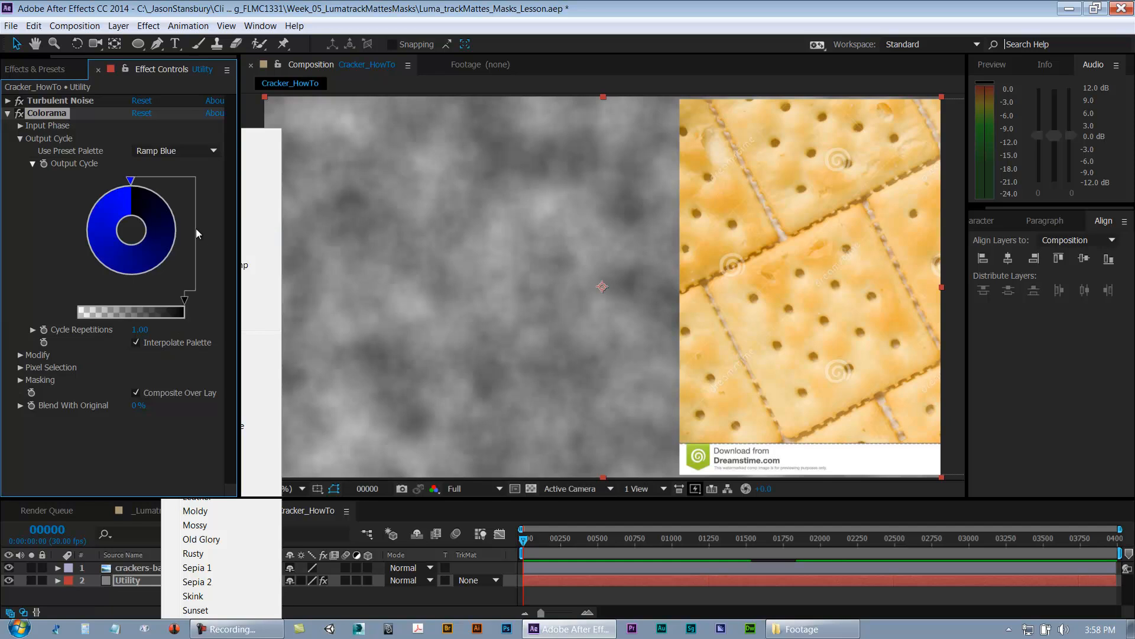
click(157, 152)
click(184, 247)
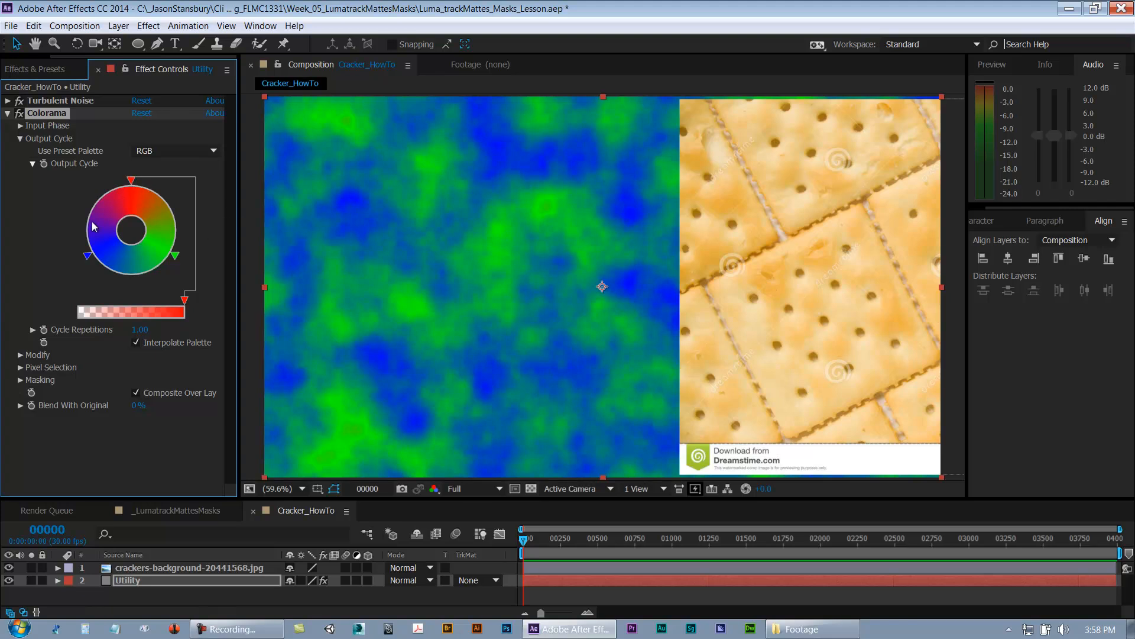
Step: Change the Output Cycle's red color stop to a golden yellow (Red 249, Green 192, Blue 60)
double_click(131, 182)
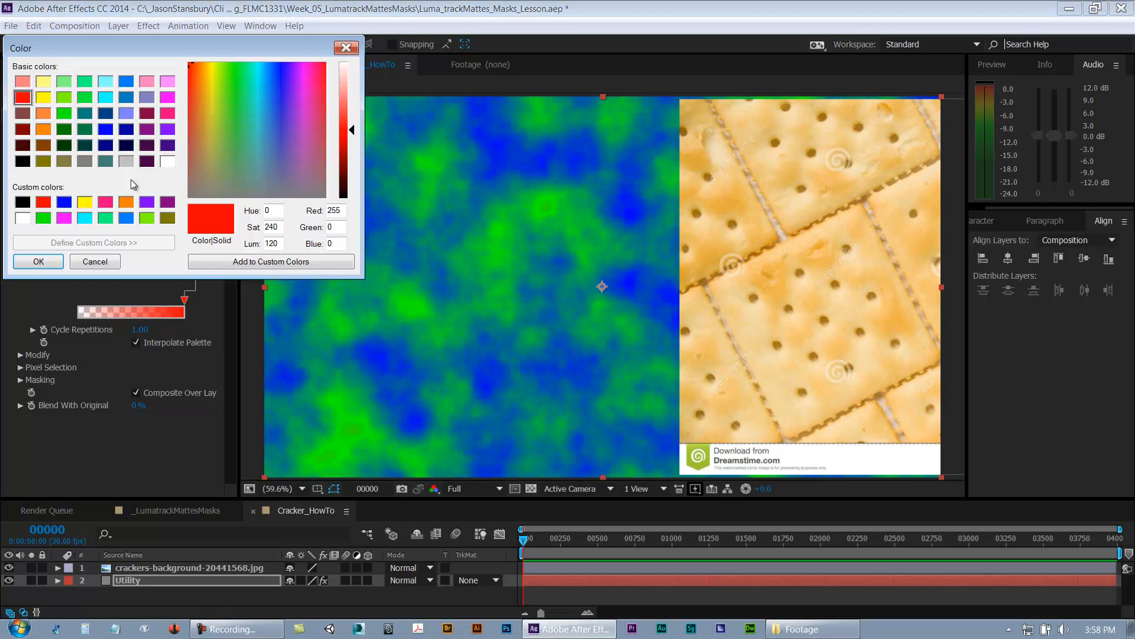
drag(152, 49, 175, 88)
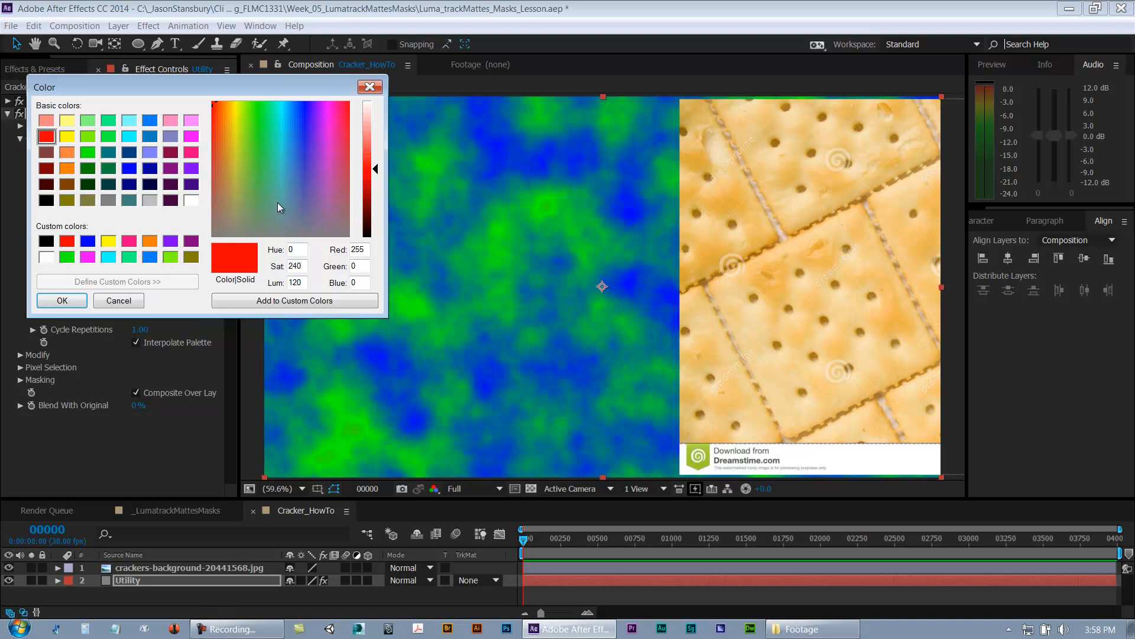
click(230, 114)
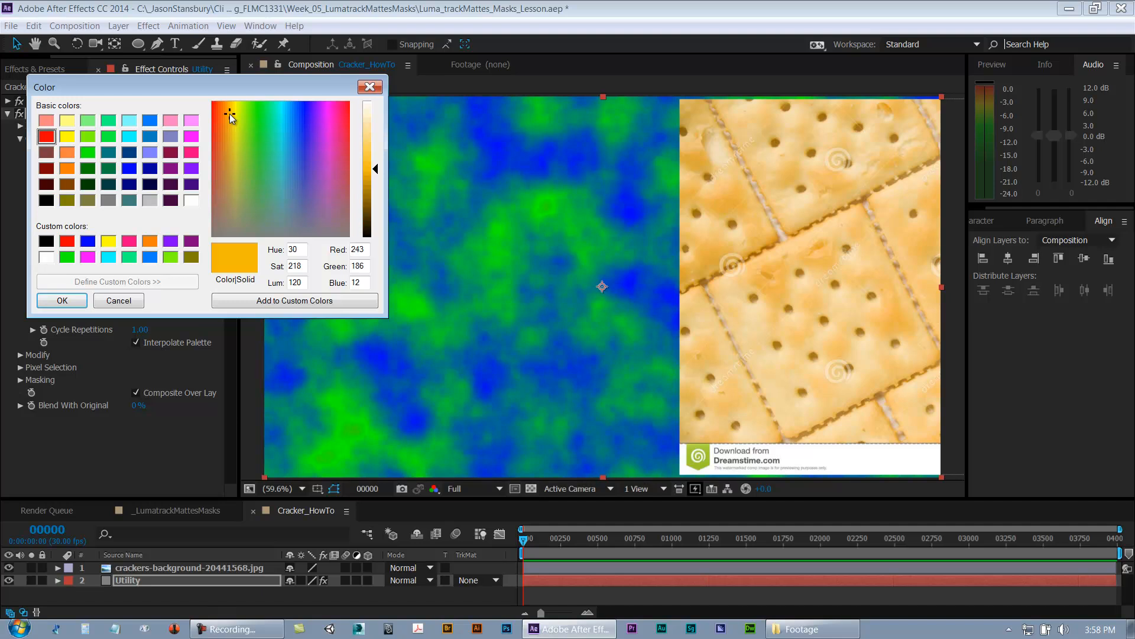
drag(230, 116, 226, 112)
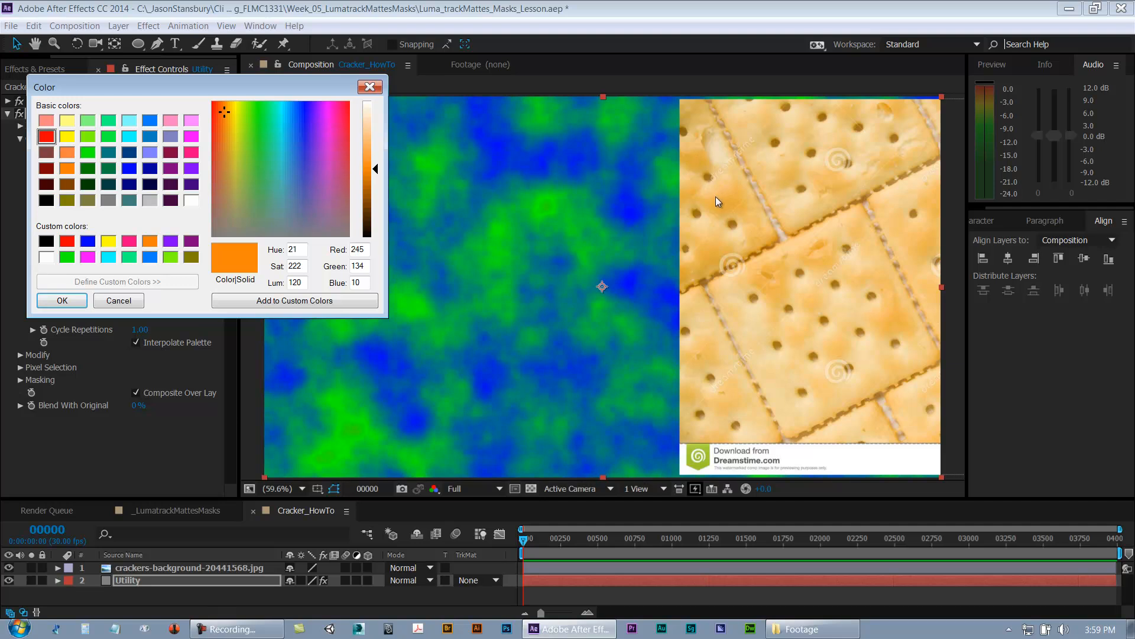
drag(225, 110, 229, 112)
drag(373, 169, 373, 157)
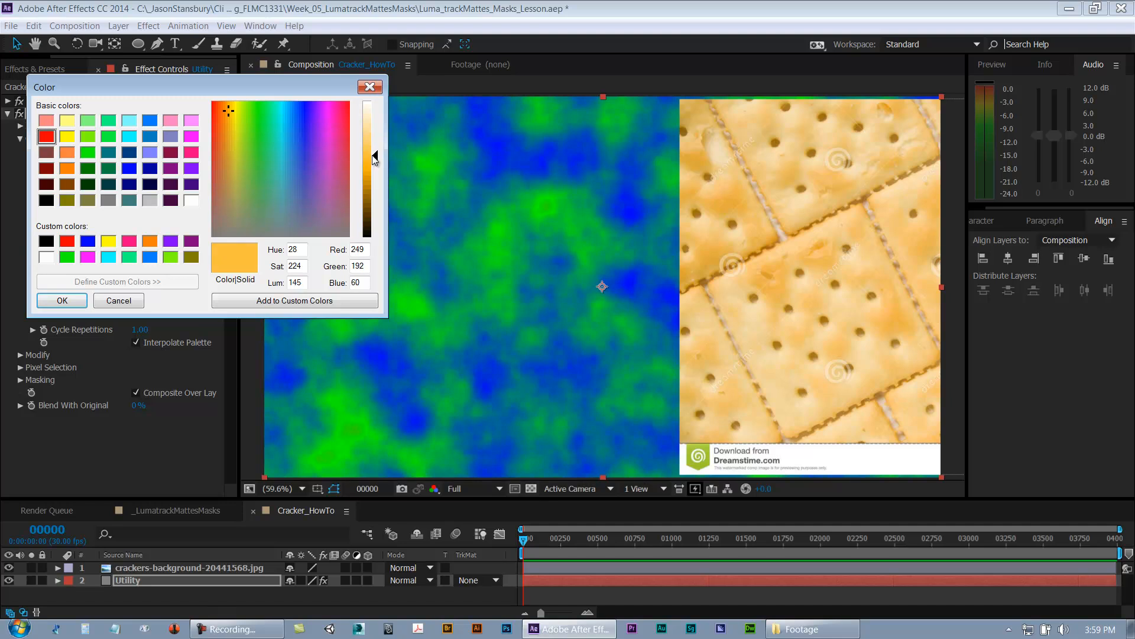
click(73, 303)
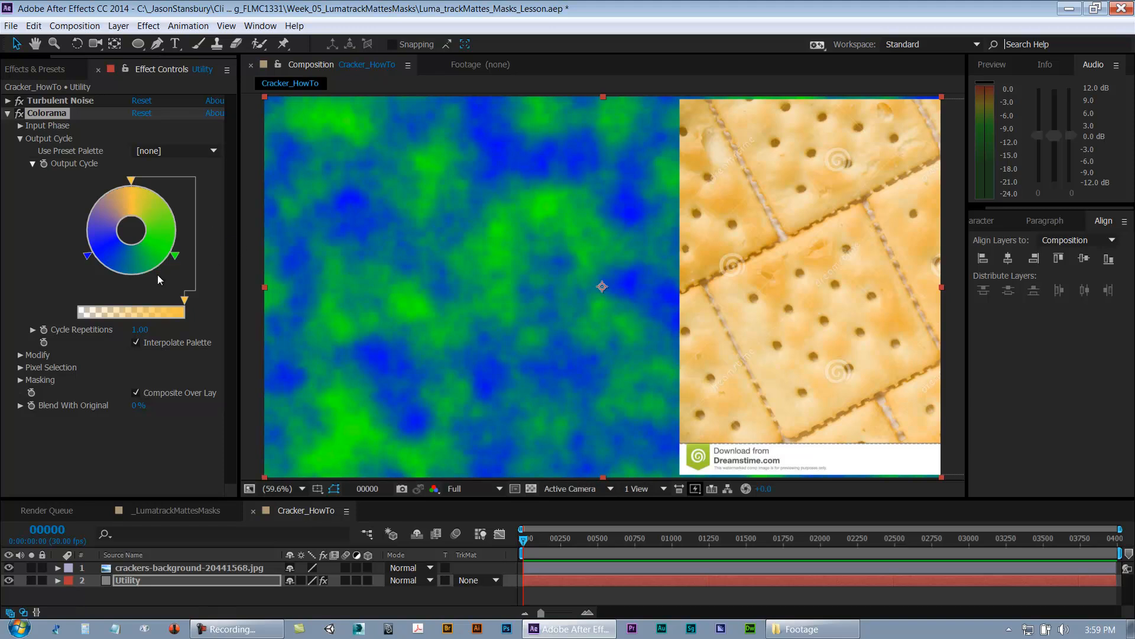
drag(131, 182, 141, 181)
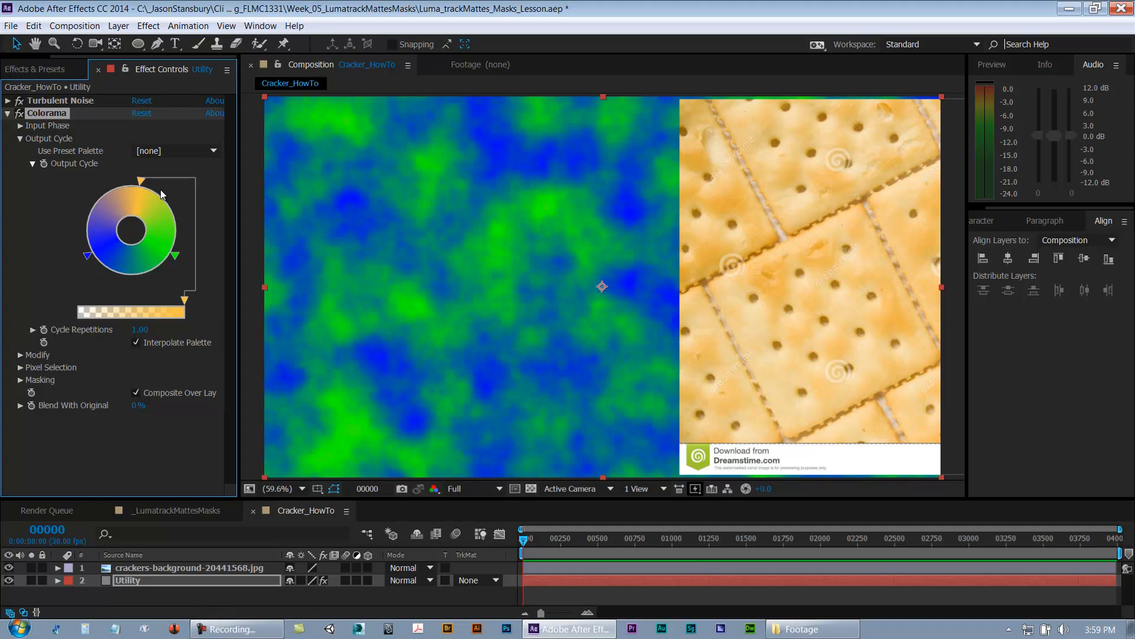
drag(141, 181, 158, 195)
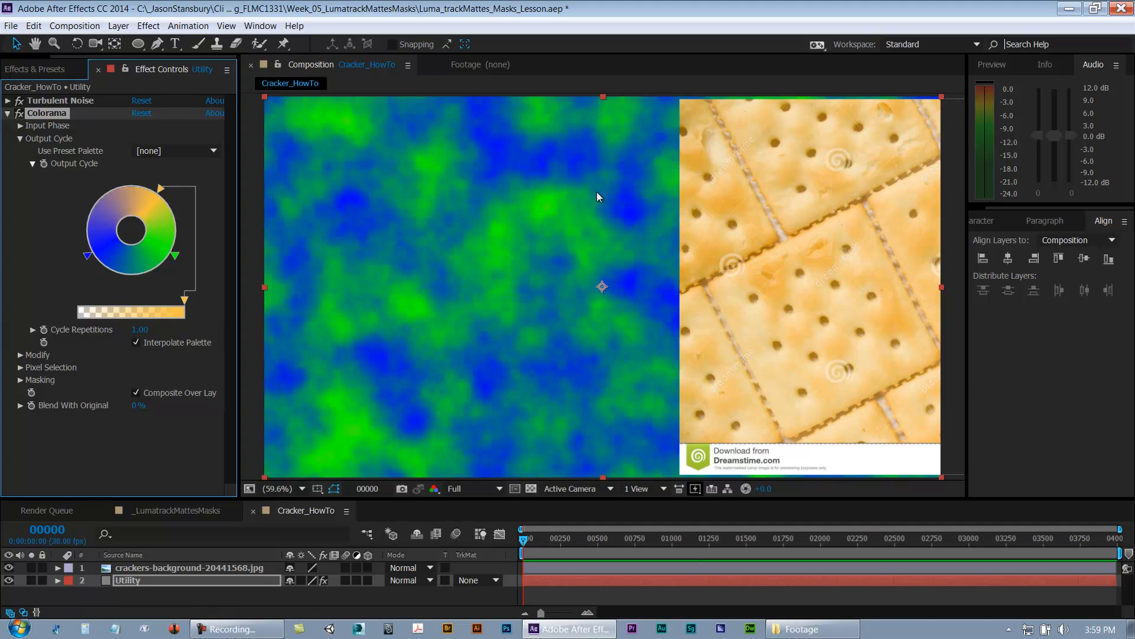
drag(161, 188, 135, 185)
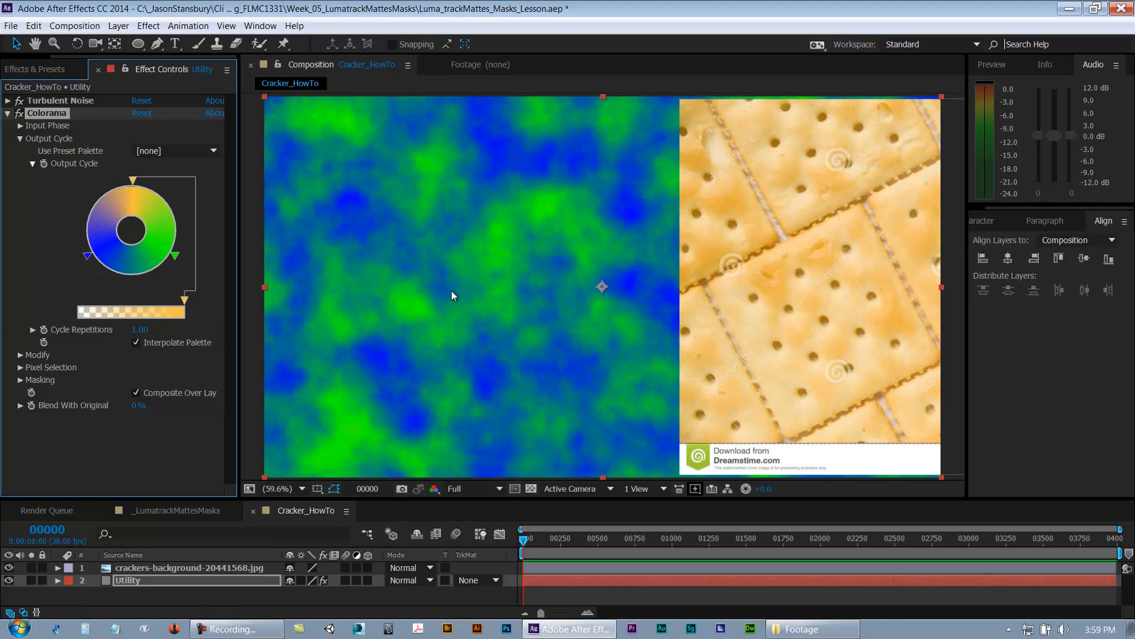
click(87, 258)
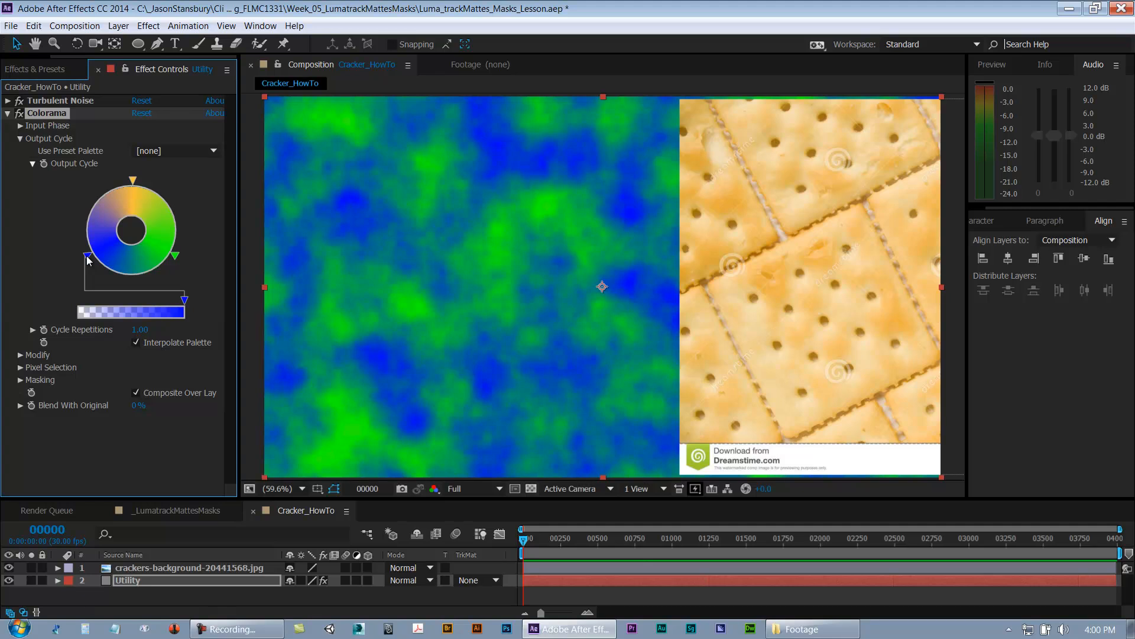
double_click(88, 258)
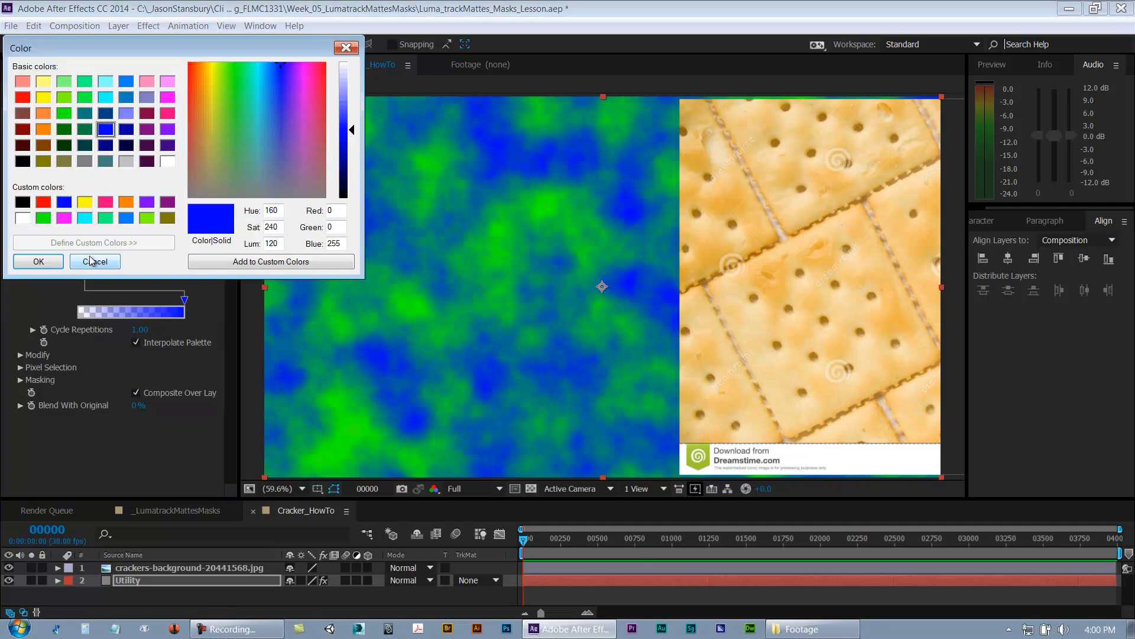
click(109, 261)
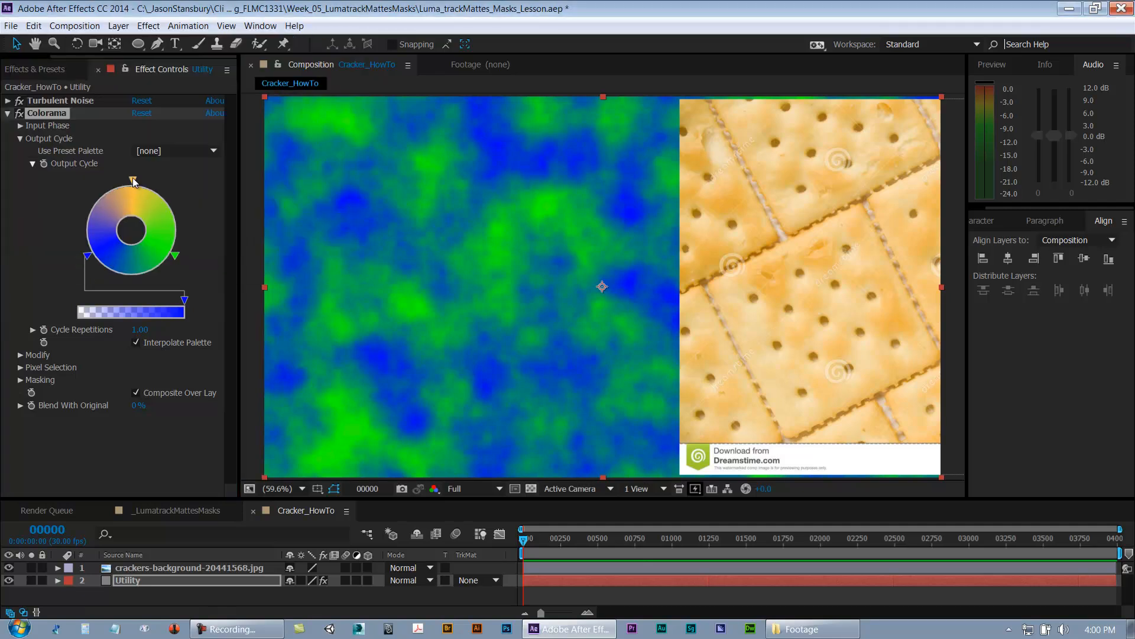
Step: Open the golden yellow color stop and note its RGB values 249 192 60 in Notepad
double_click(133, 180)
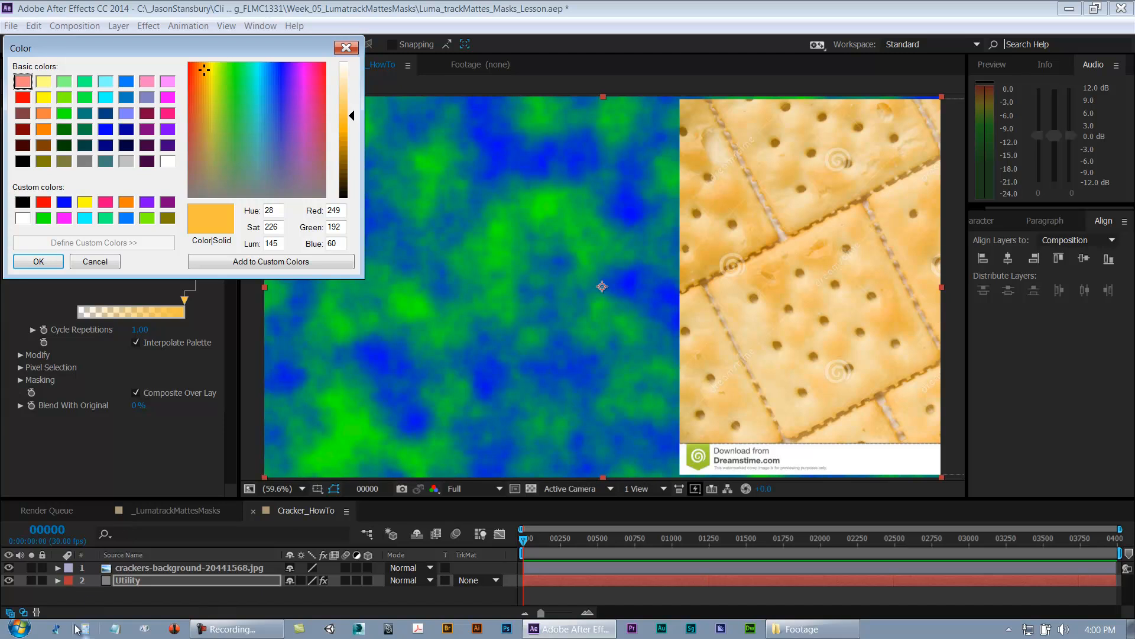
click(115, 632)
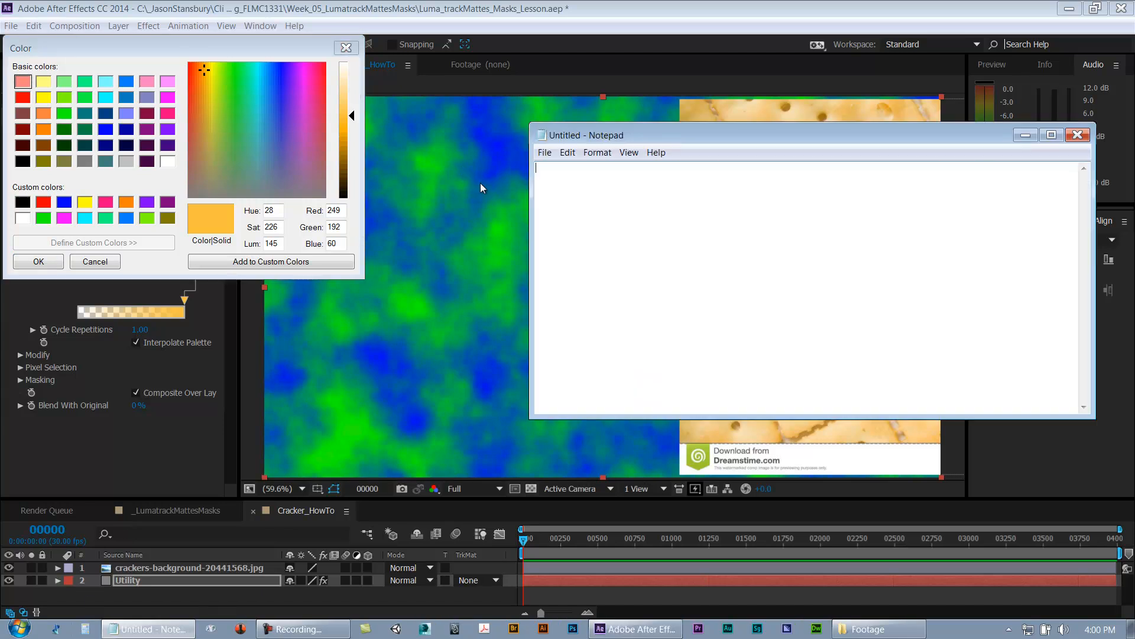
drag(550, 139, 462, 138)
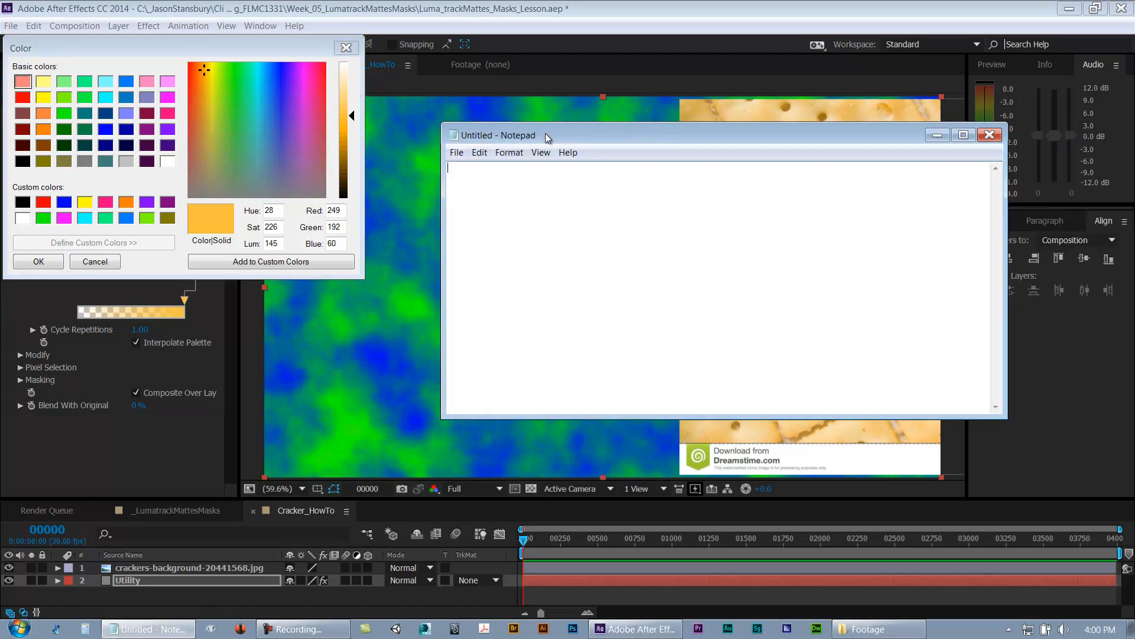
text(249192)
click(466, 169)
click(501, 170)
text(60)
Step: Recolor the blue Output Cycle stop to a deep golden yellow (Red 233, Green 183, Blue 10)
click(116, 266)
click(116, 266)
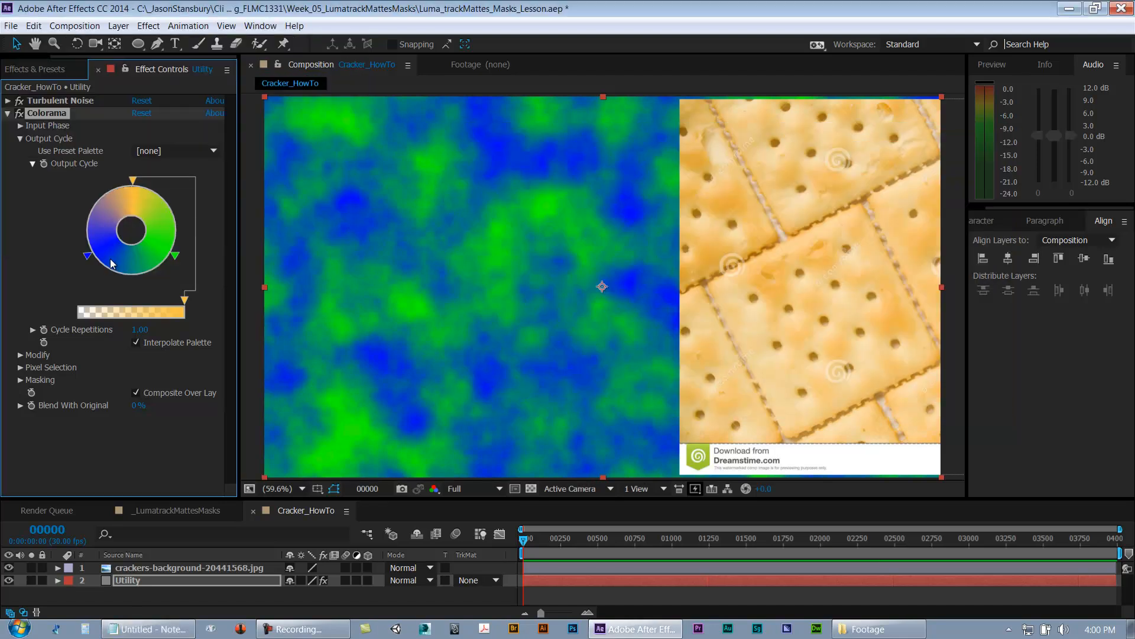
double_click(88, 260)
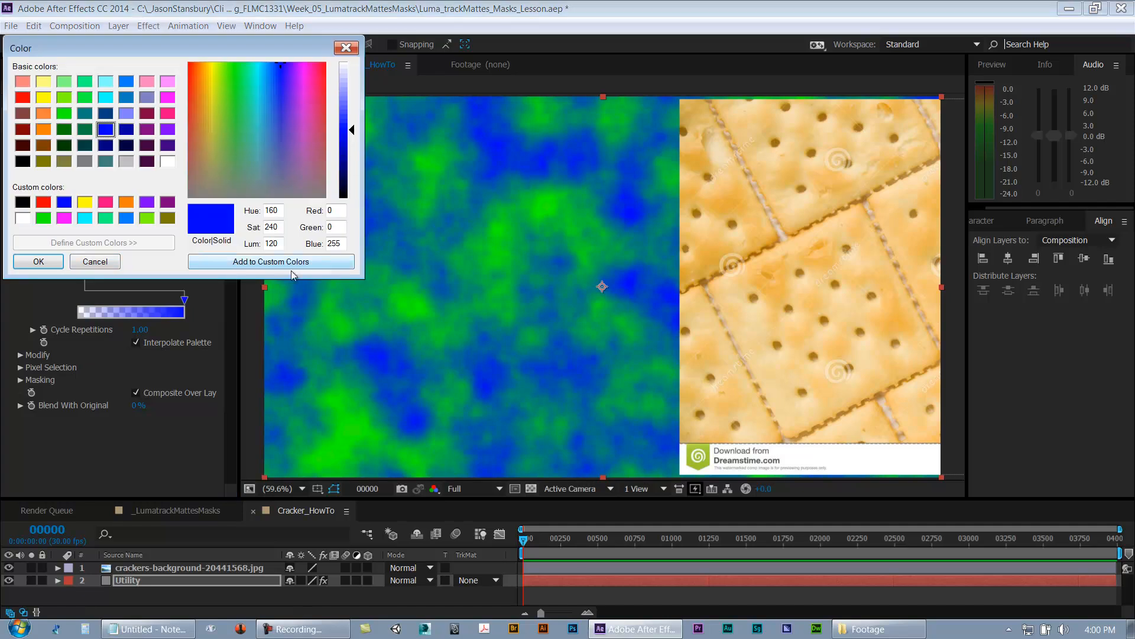
click(121, 633)
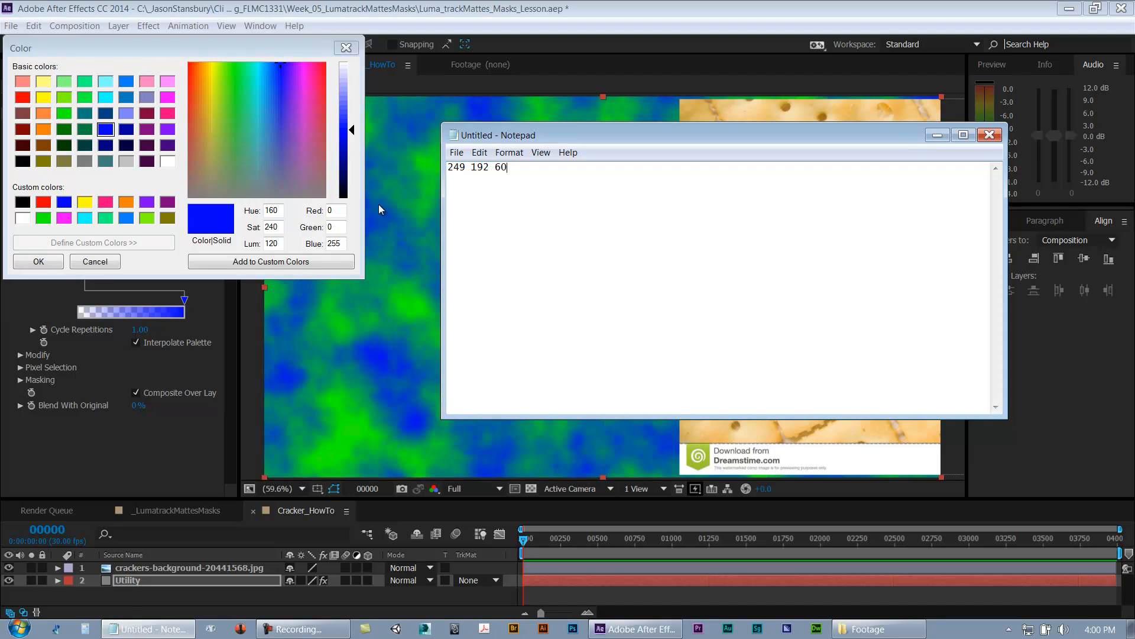
click(341, 213)
text(249)
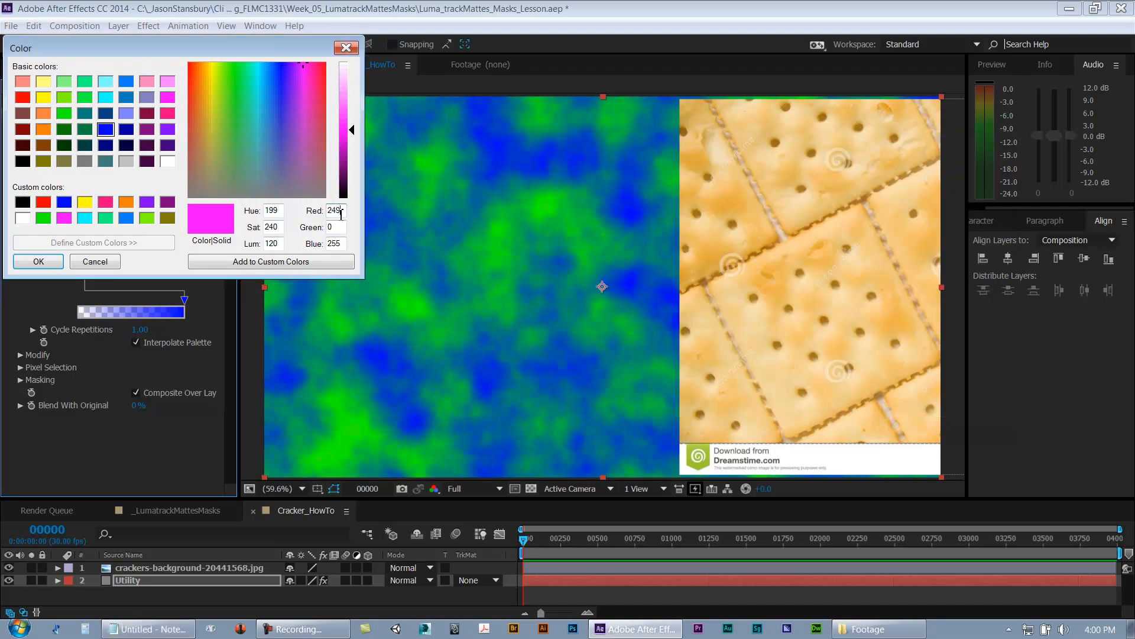
click(148, 629)
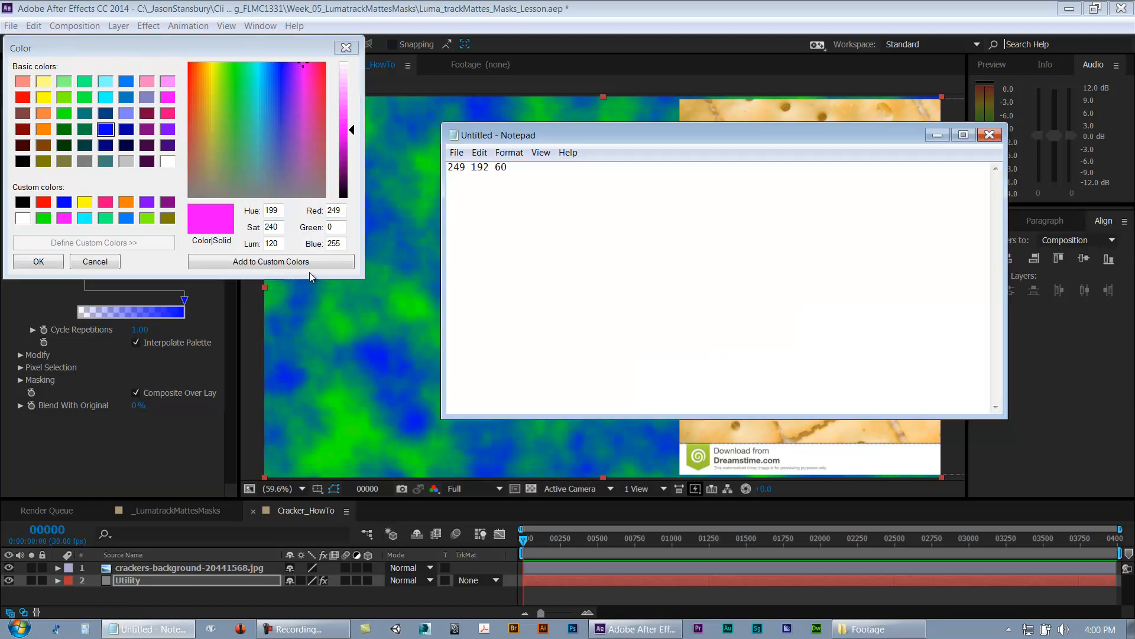
click(334, 227)
text(192)
key(Tab)
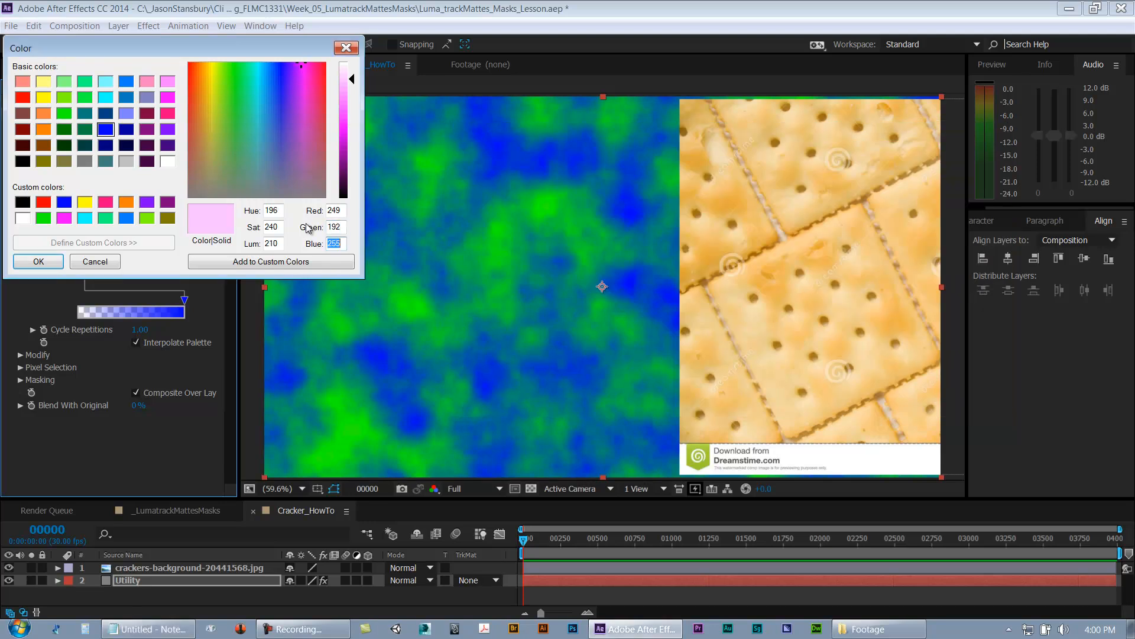
text(60)
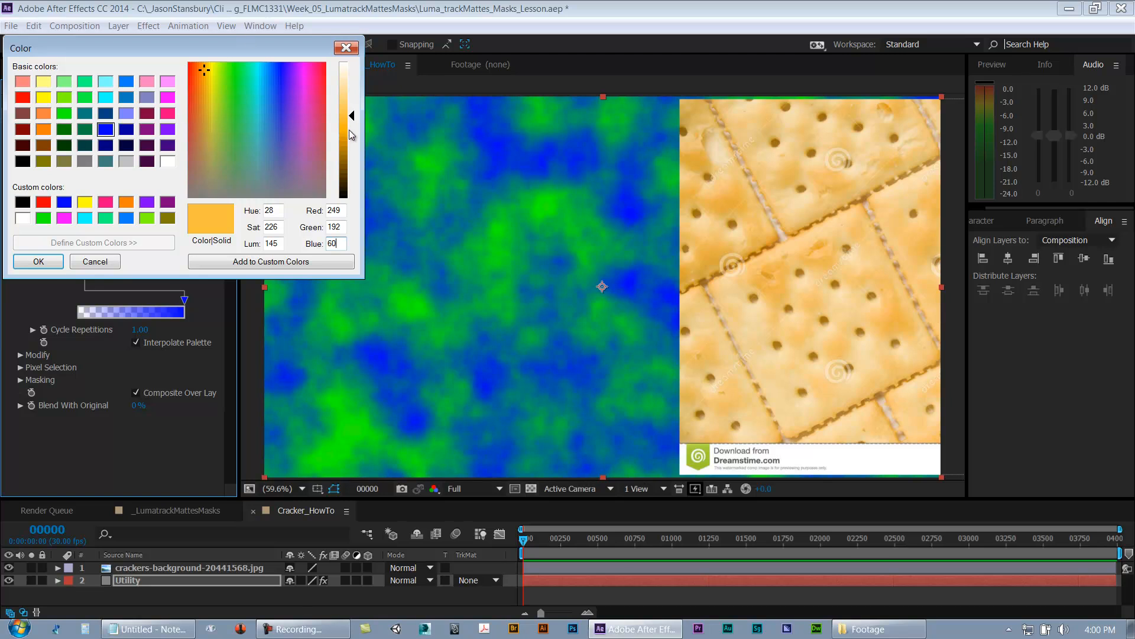
mouse_move(349, 130)
mouse_down()
mouse_move(351, 156)
mouse_move(354, 137)
mouse_up()
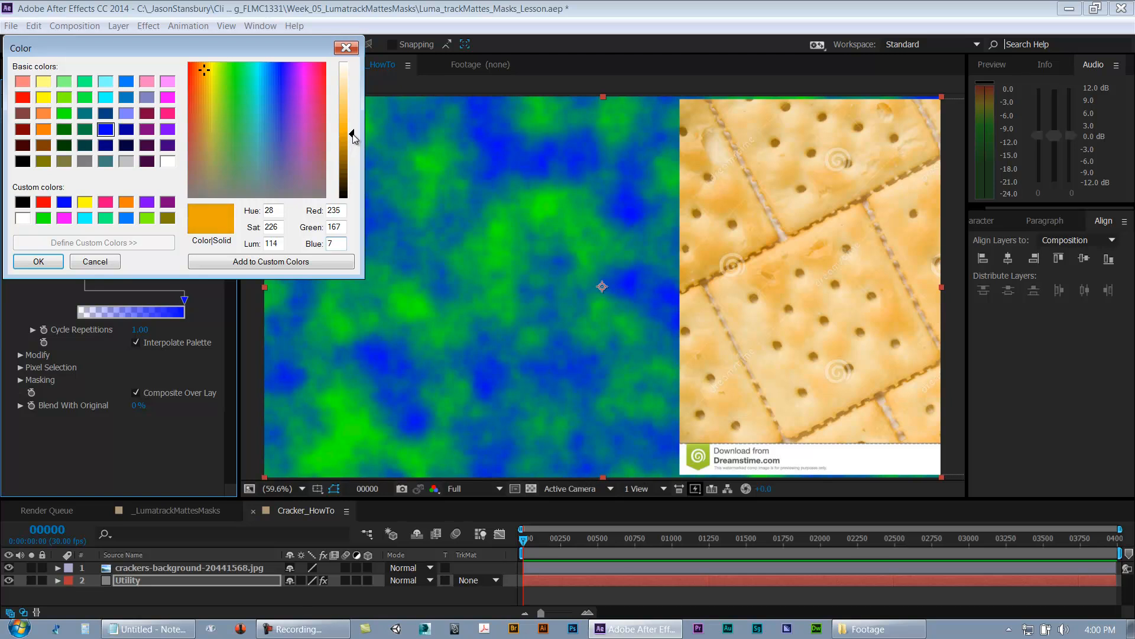
click(205, 71)
drag(205, 70, 205, 69)
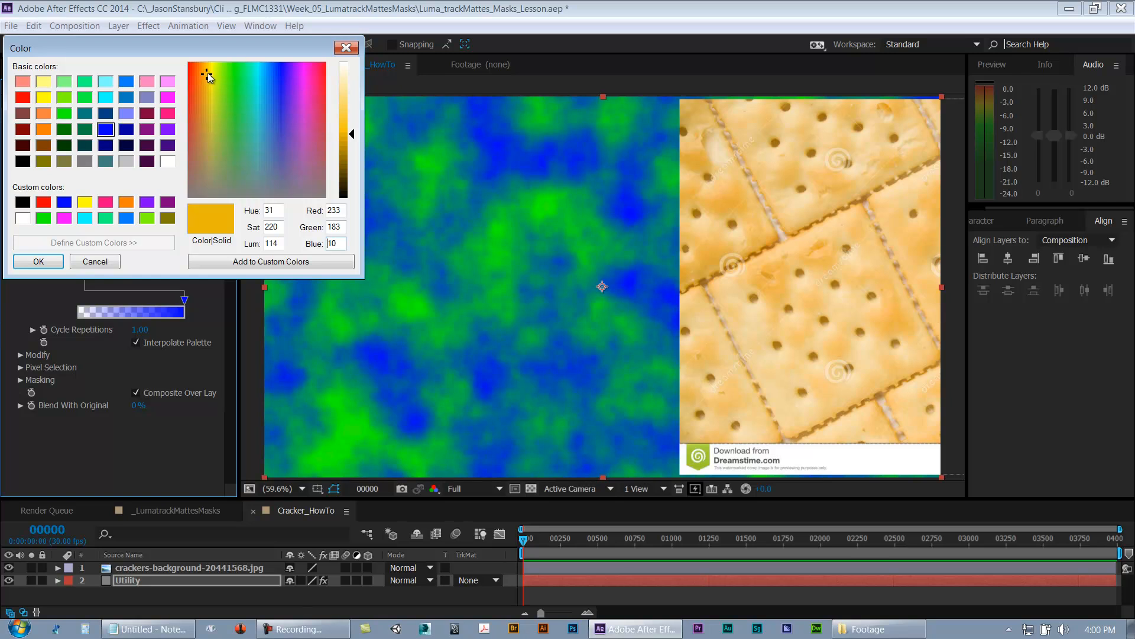
click(53, 260)
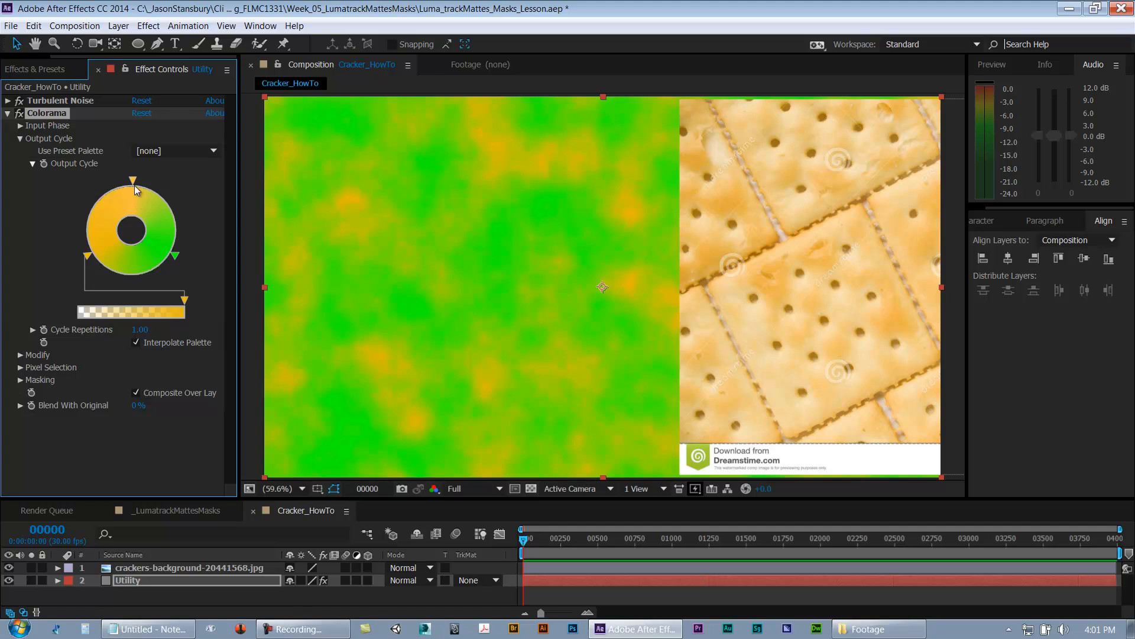
Step: Recolor the green Output Cycle stop to a pale cream (Red 254, Green 242, Blue 214)
double_click(176, 255)
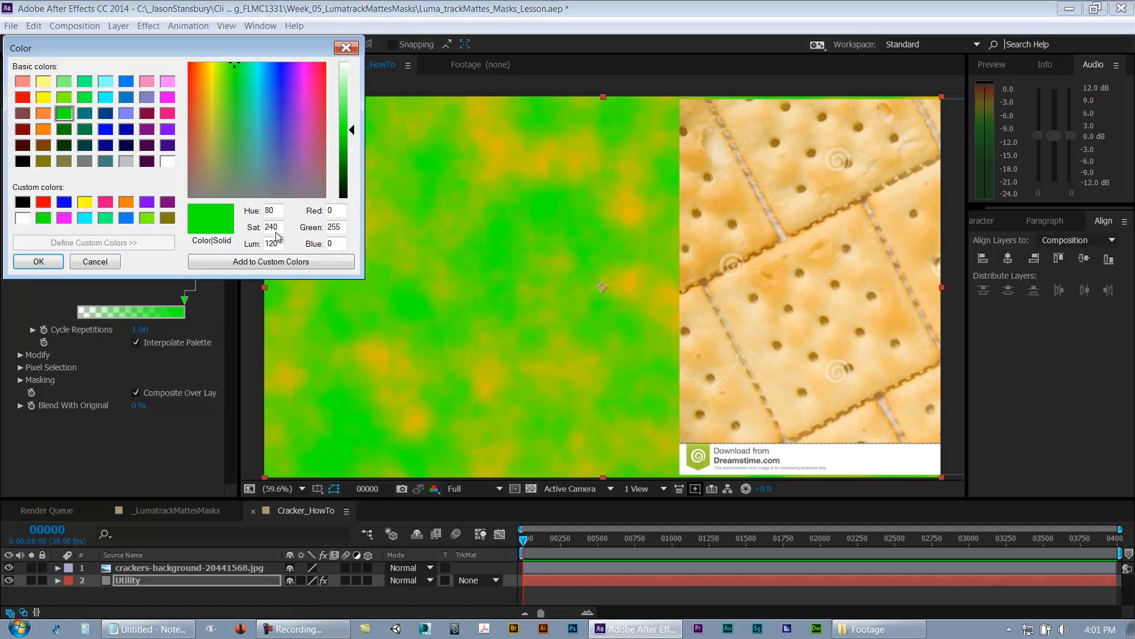
click(130, 631)
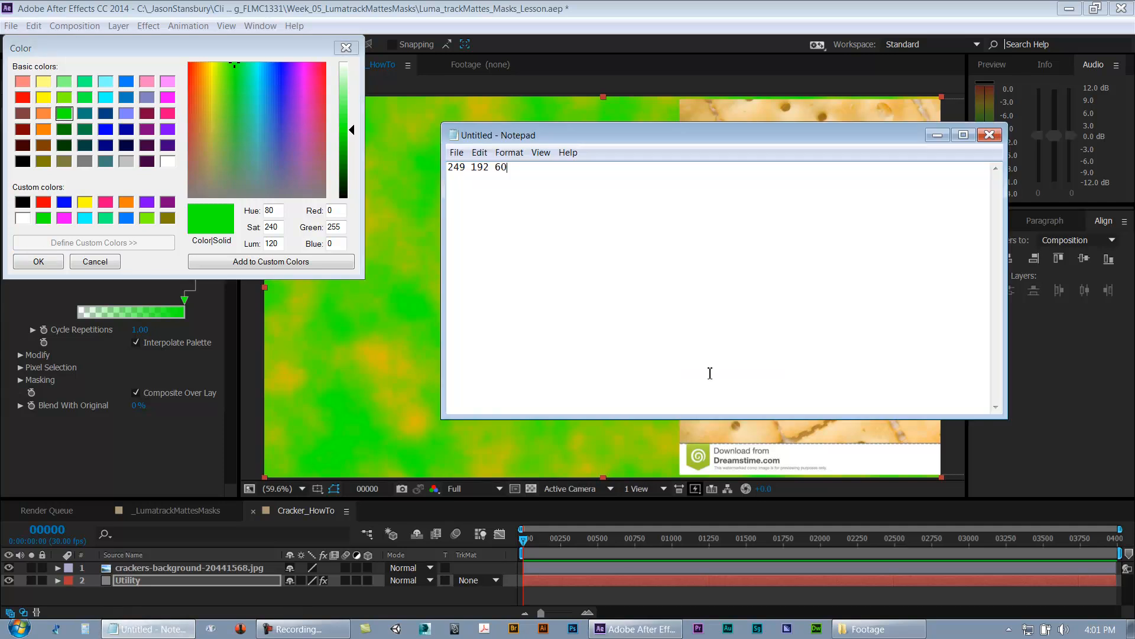
double_click(329, 211)
text(249)
key(Tab)
text(192)
key(Tab)
text(60)
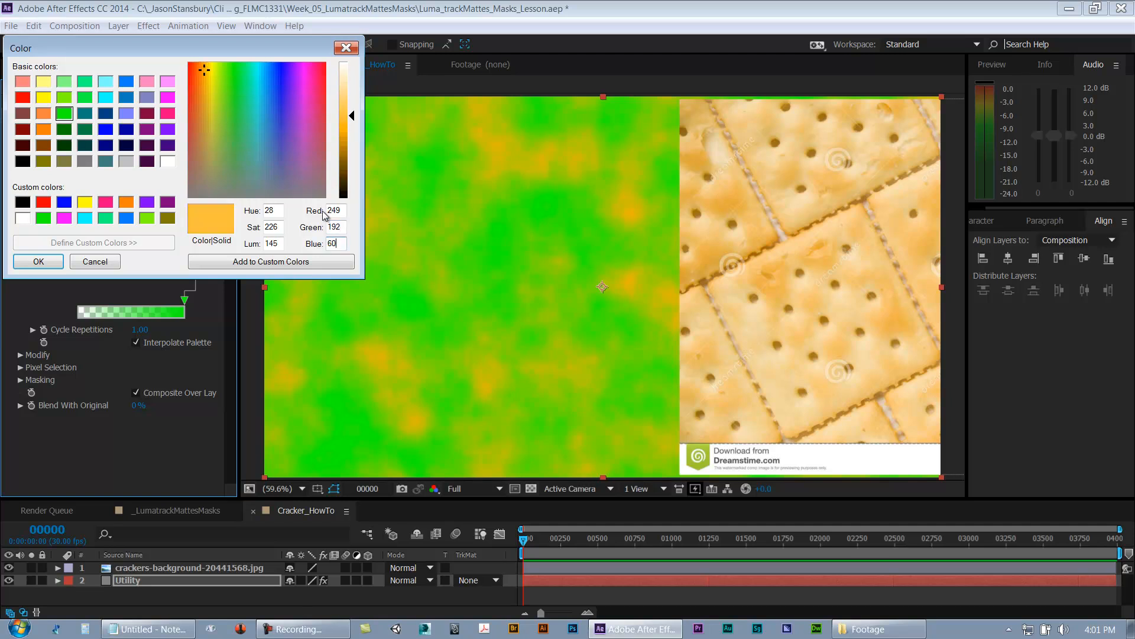
click(166, 631)
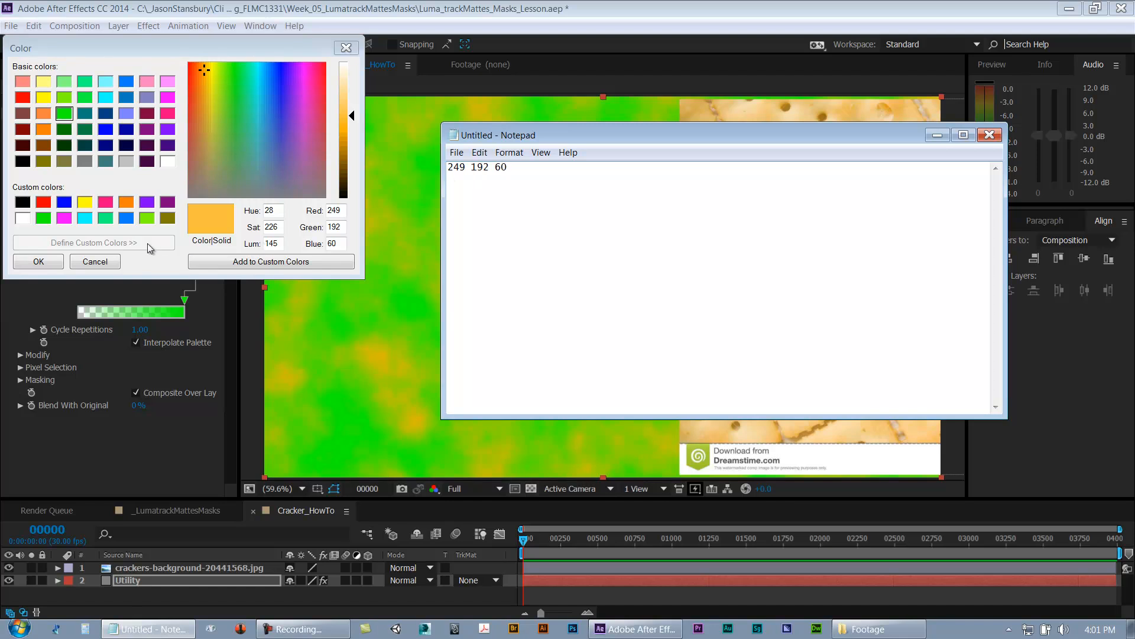
drag(346, 81, 349, 74)
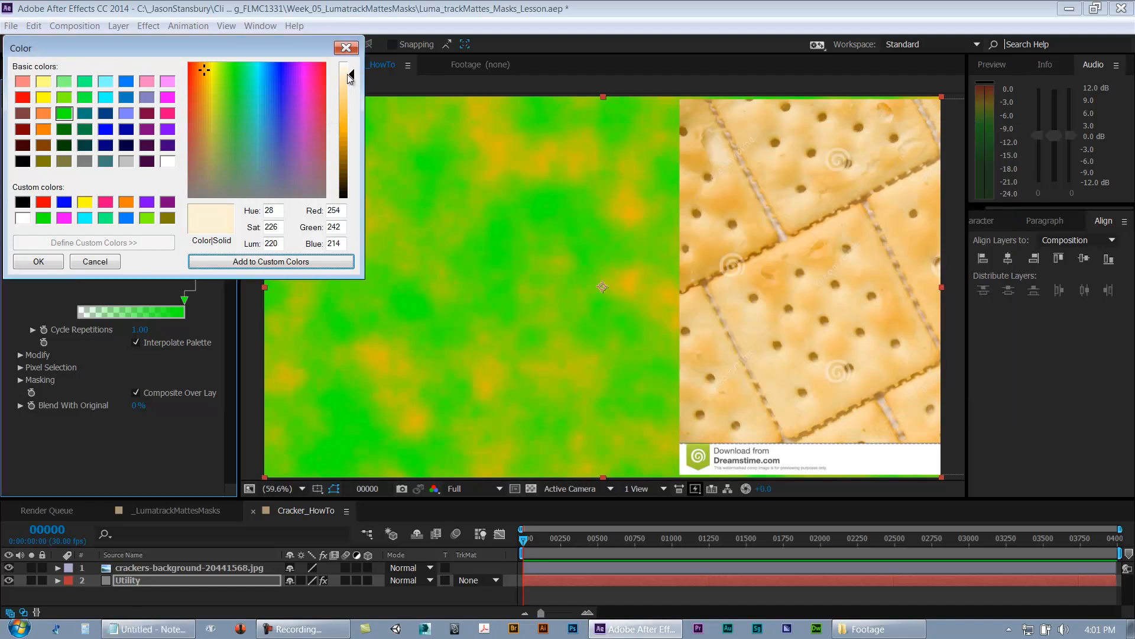
click(49, 265)
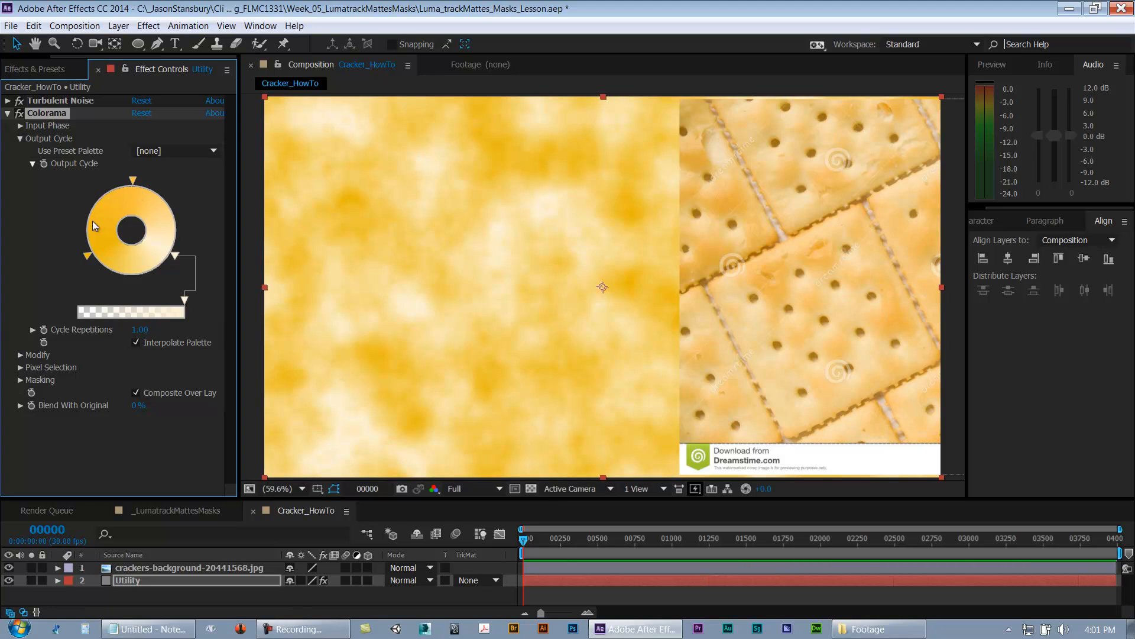
Step: Rearrange the color stops around the Output Cycle wheel to rebalance the cracker texture's tones
drag(132, 183, 158, 271)
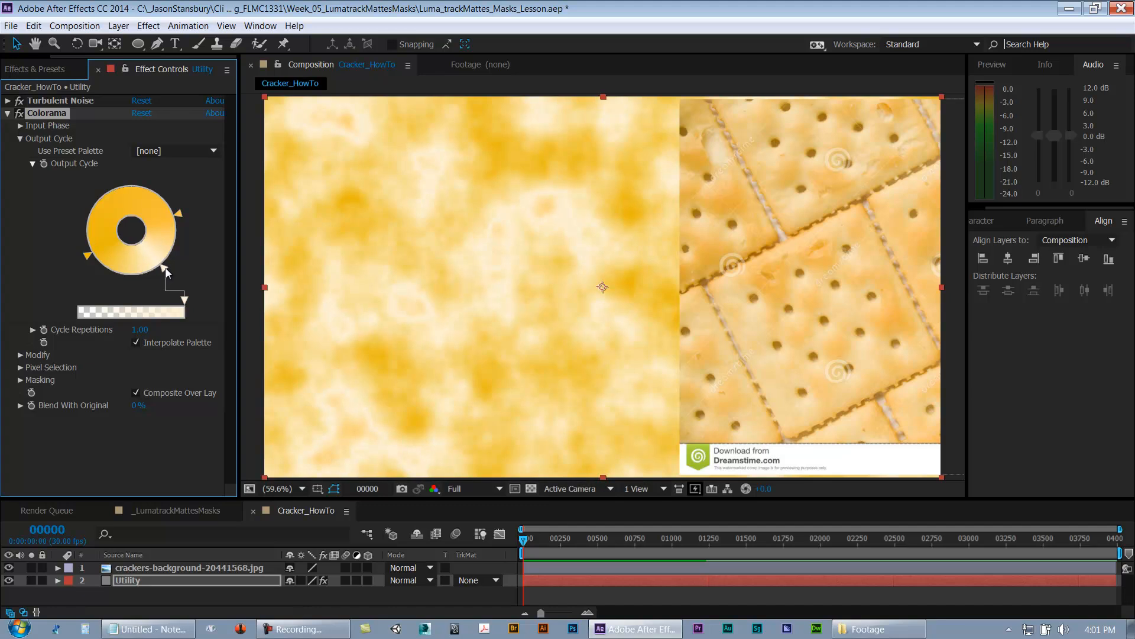
drag(181, 211, 188, 255)
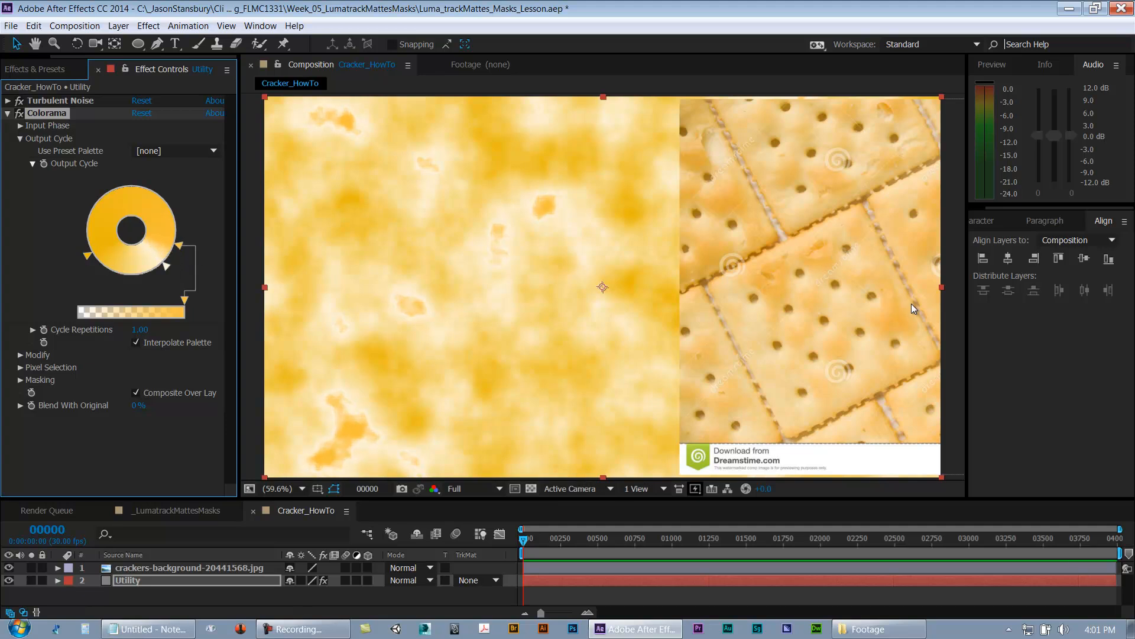
drag(182, 253, 187, 246)
mouse_move(88, 256)
mouse_down()
mouse_move(86, 220)
mouse_move(133, 190)
mouse_move(64, 234)
mouse_move(69, 263)
mouse_move(91, 268)
mouse_move(91, 250)
mouse_up()
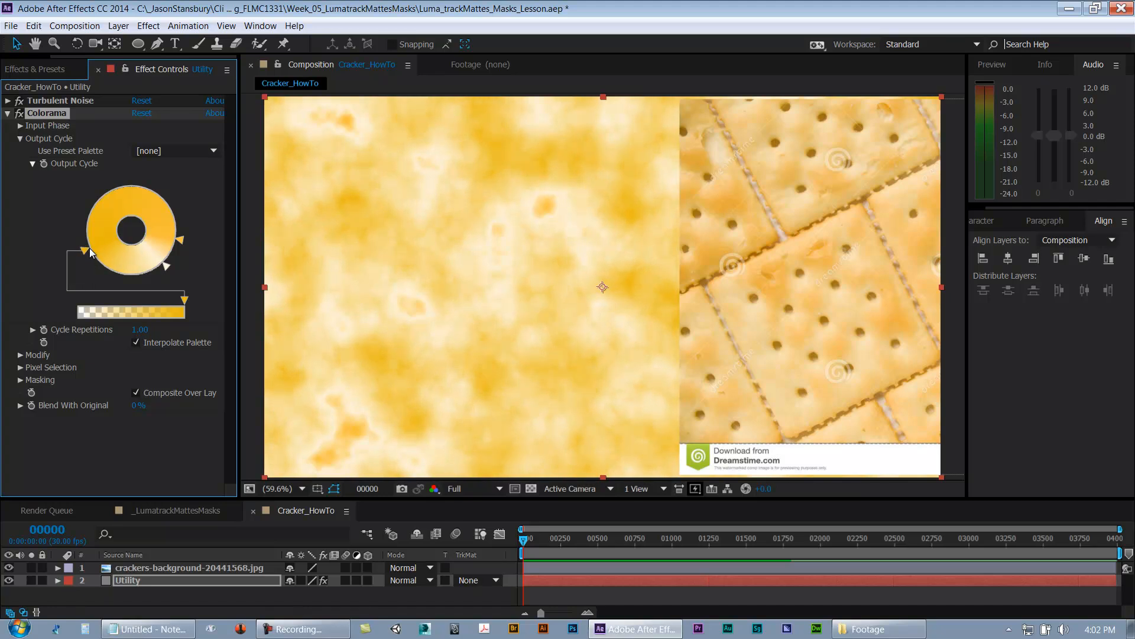
mouse_move(164, 265)
mouse_down()
mouse_move(144, 278)
mouse_move(168, 275)
mouse_up()
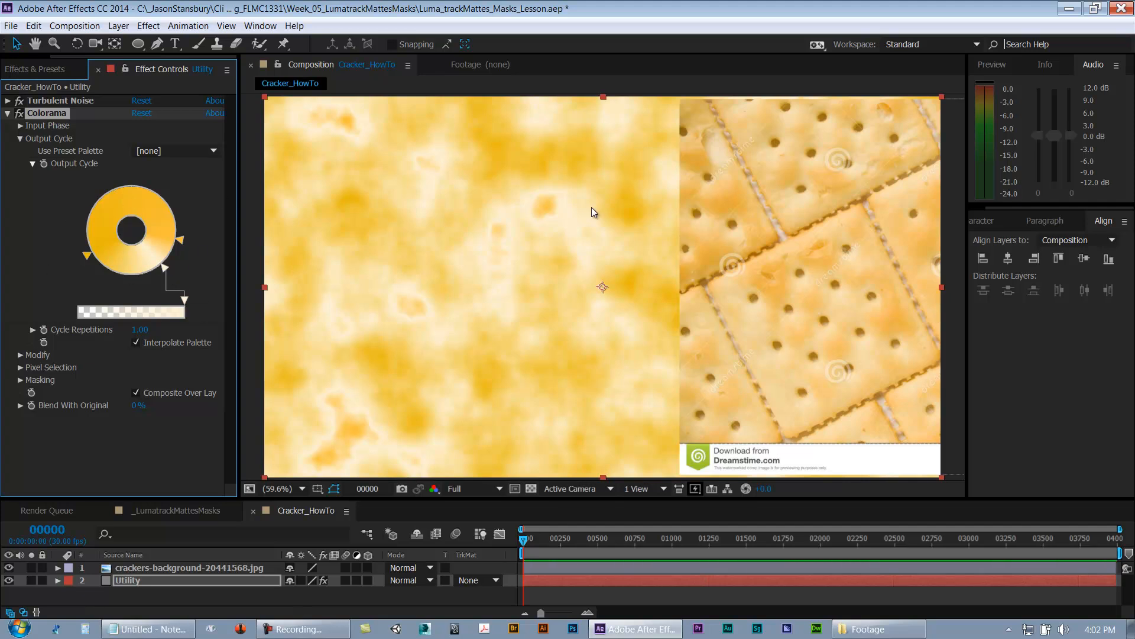
Step: Lighten the moved golden yellow stop to Red 253, Green 226, Blue 164 and collapse the Colorama effect
double_click(165, 268)
drag(346, 139, 348, 88)
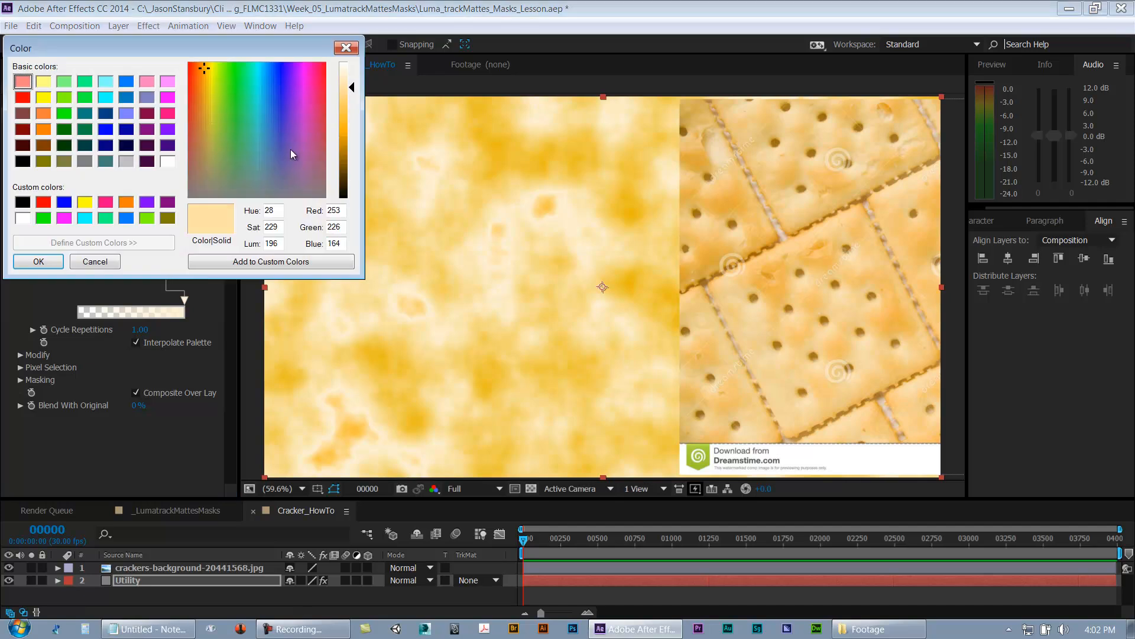
click(47, 265)
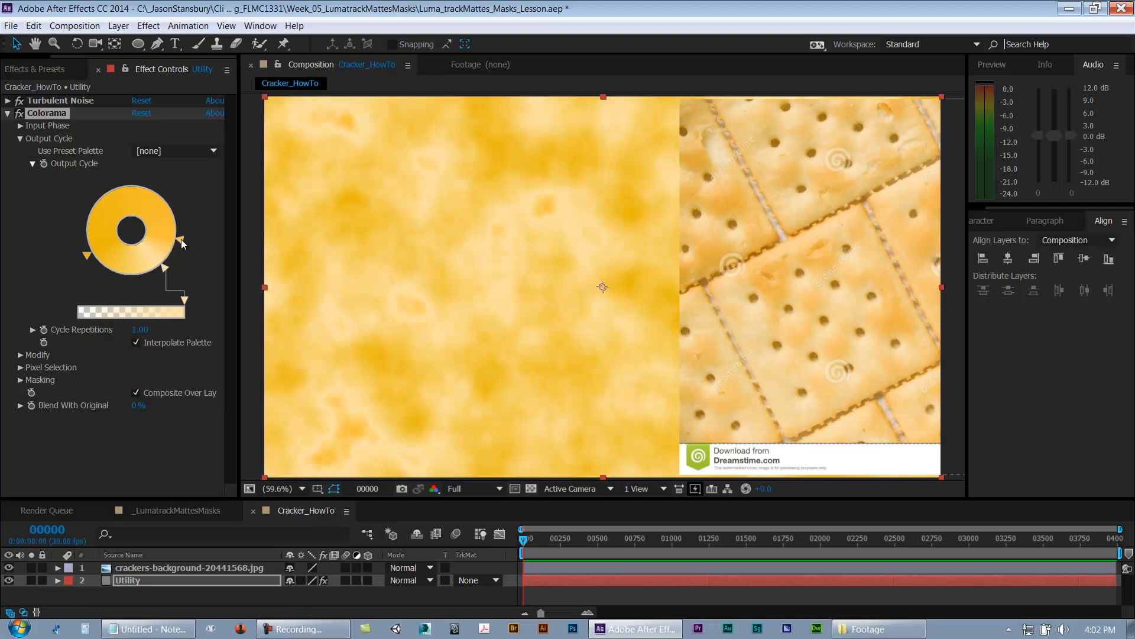
click(7, 113)
click(74, 208)
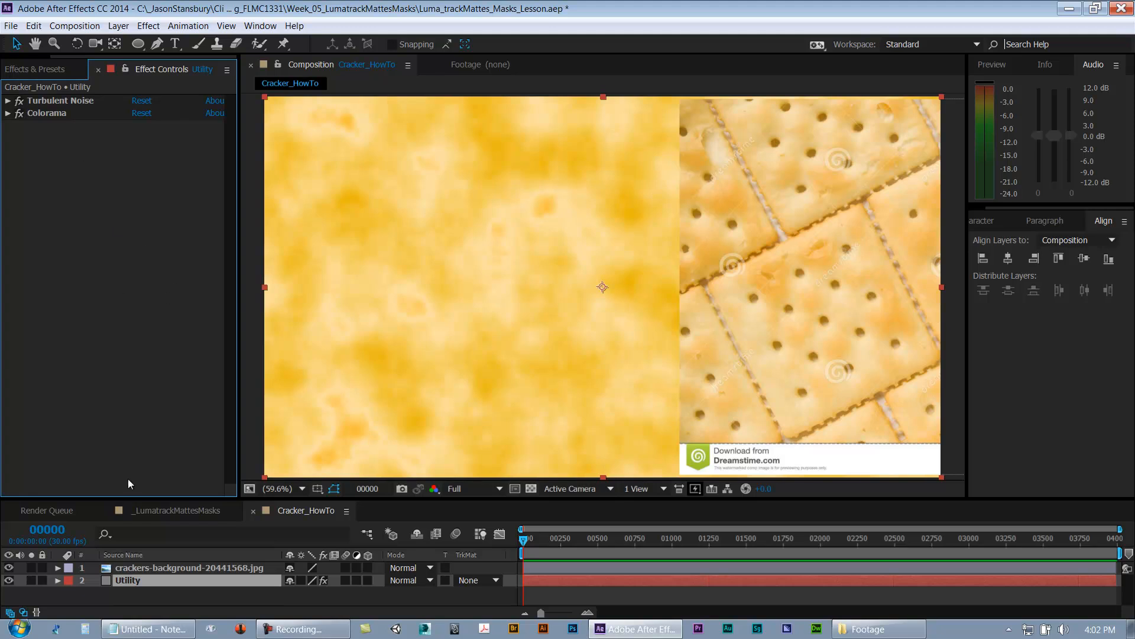
Step: Hide the crackers-background reference layer
click(82, 563)
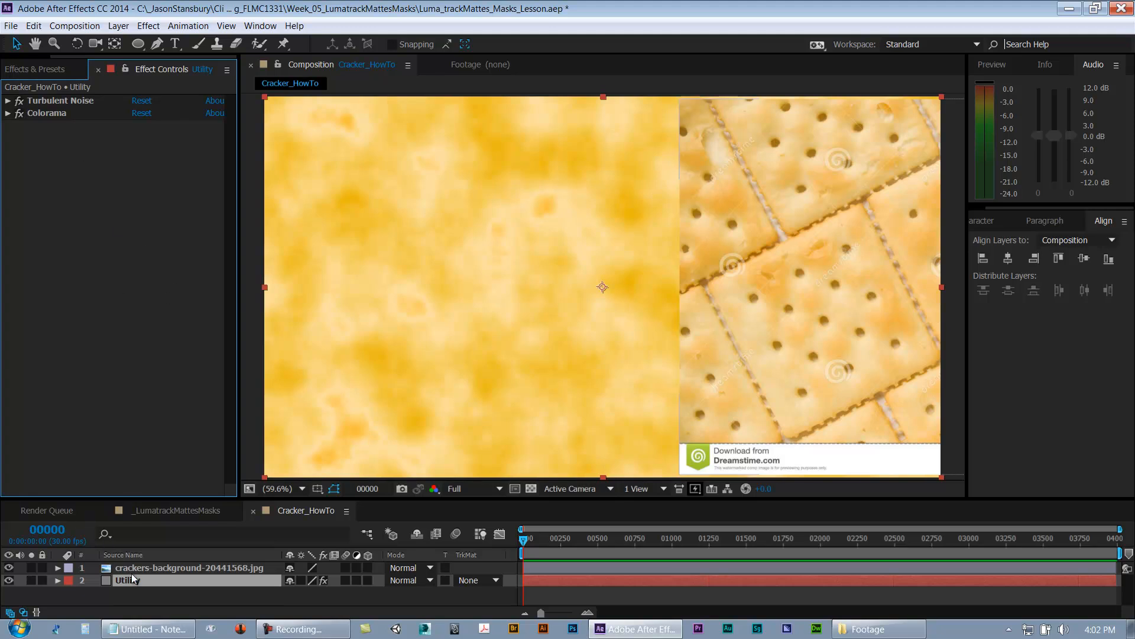
click(9, 568)
click(9, 568)
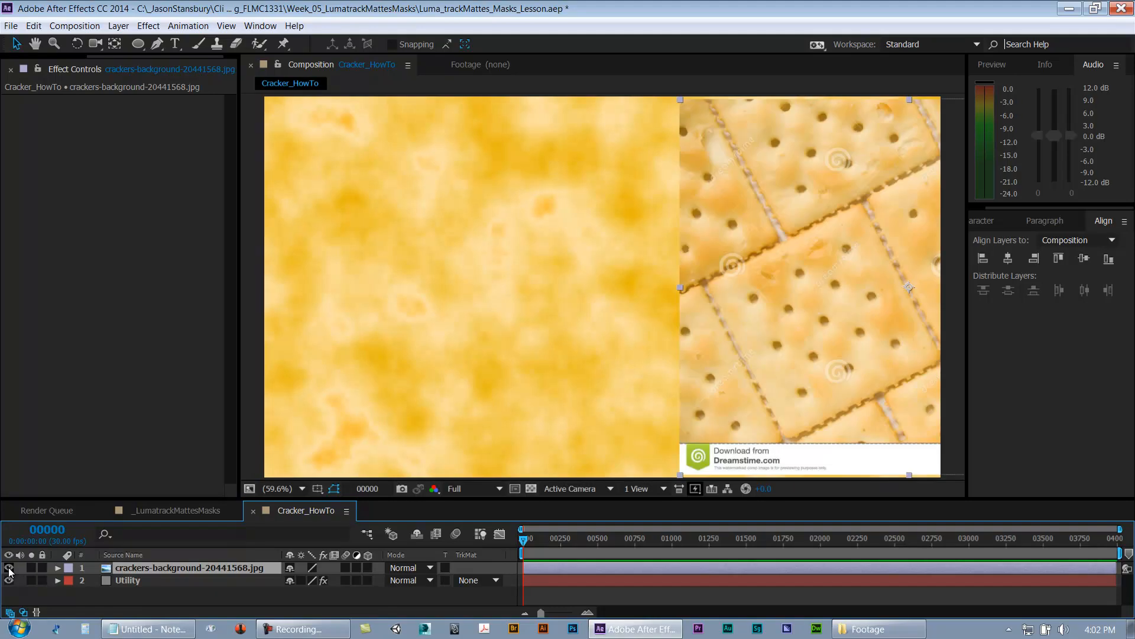
click(9, 568)
Step: Rename the Utility layer to Cracker_Texture
click(137, 580)
key(Return)
text(Cracker_Texture)
key(Return)
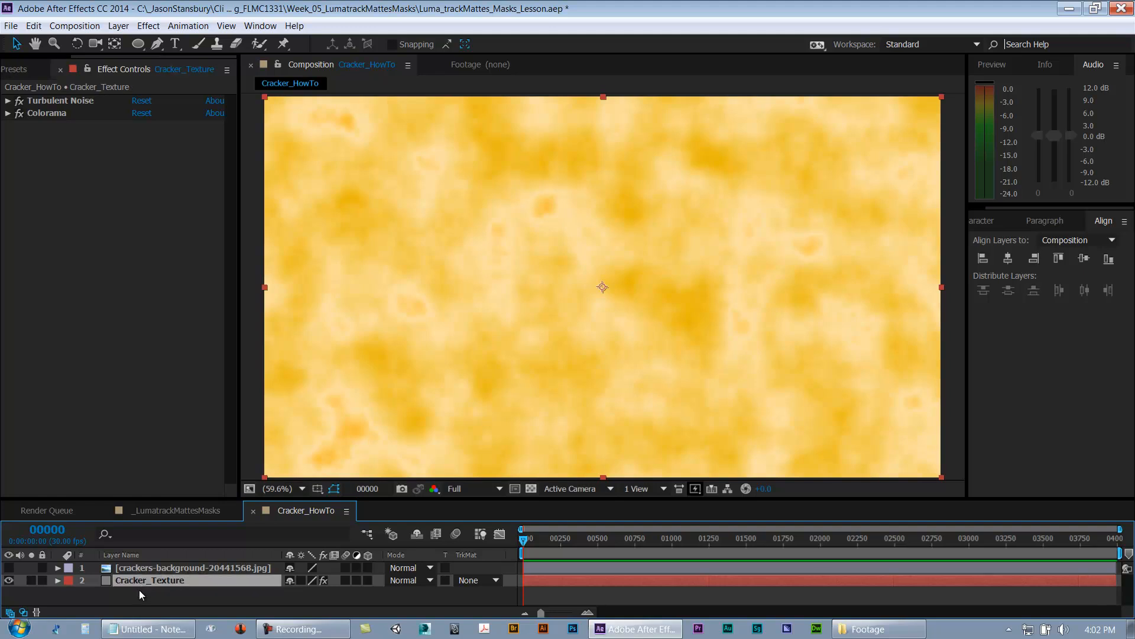
Step: Add the Cracker_BW.jpg footage to the Cracker_HowTo composition, placing it directly above the Cracker_Texture layer
drag(76, 57, 5, 61)
click(17, 68)
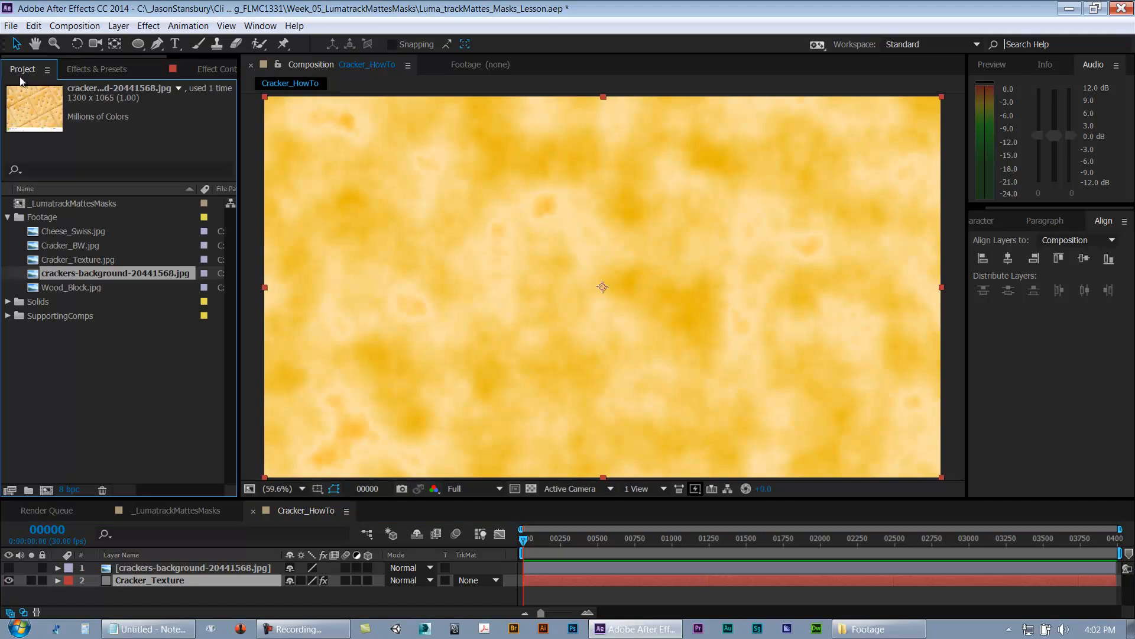
click(69, 245)
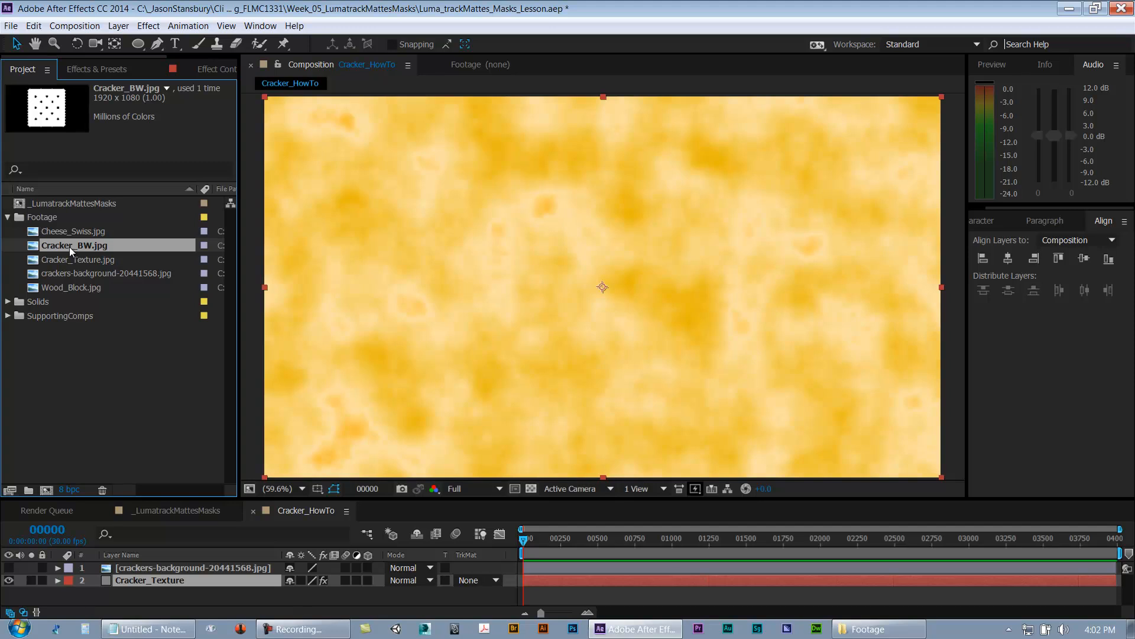
drag(99, 356, 98, 577)
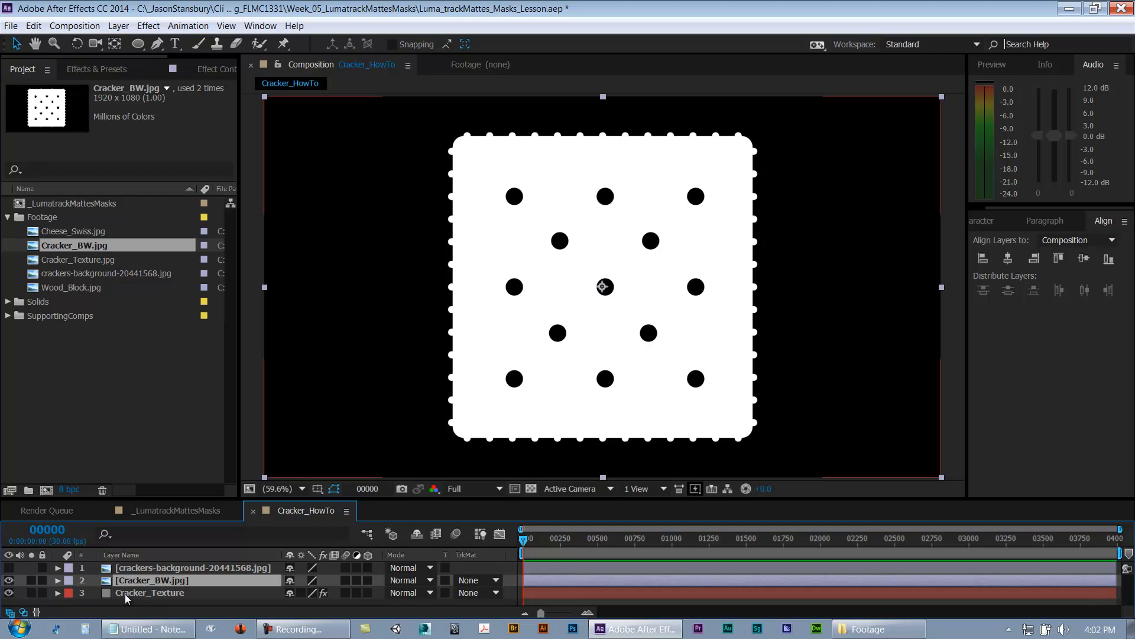
Step: Set the Cracker_Texture layer's track matte to Luma Matte using the Cracker_BW.jpg layer
click(125, 593)
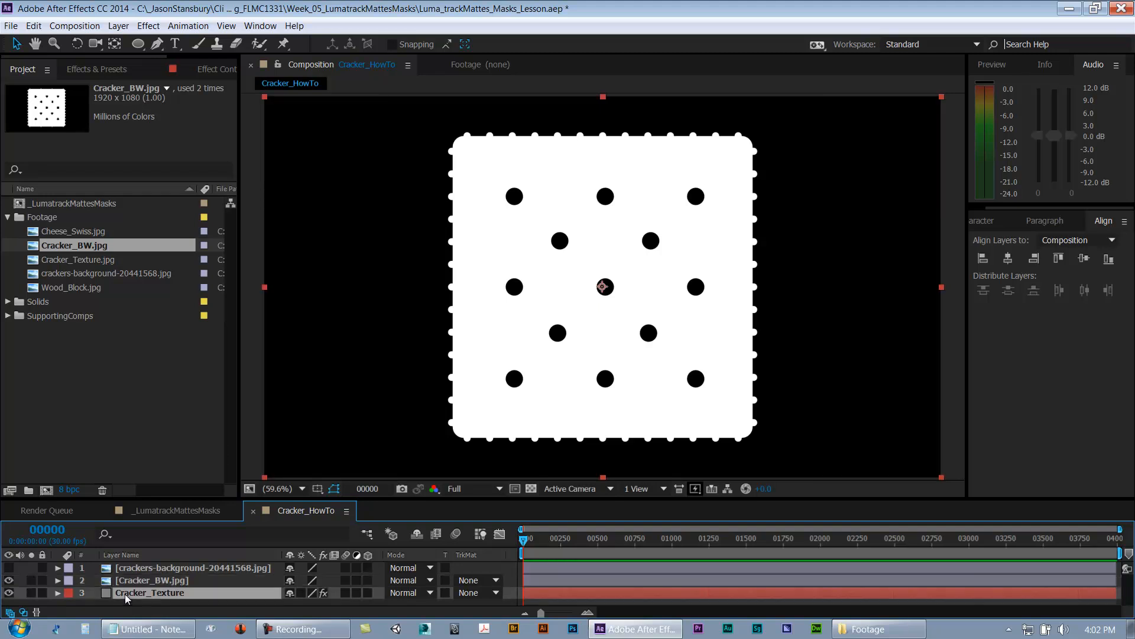
click(474, 593)
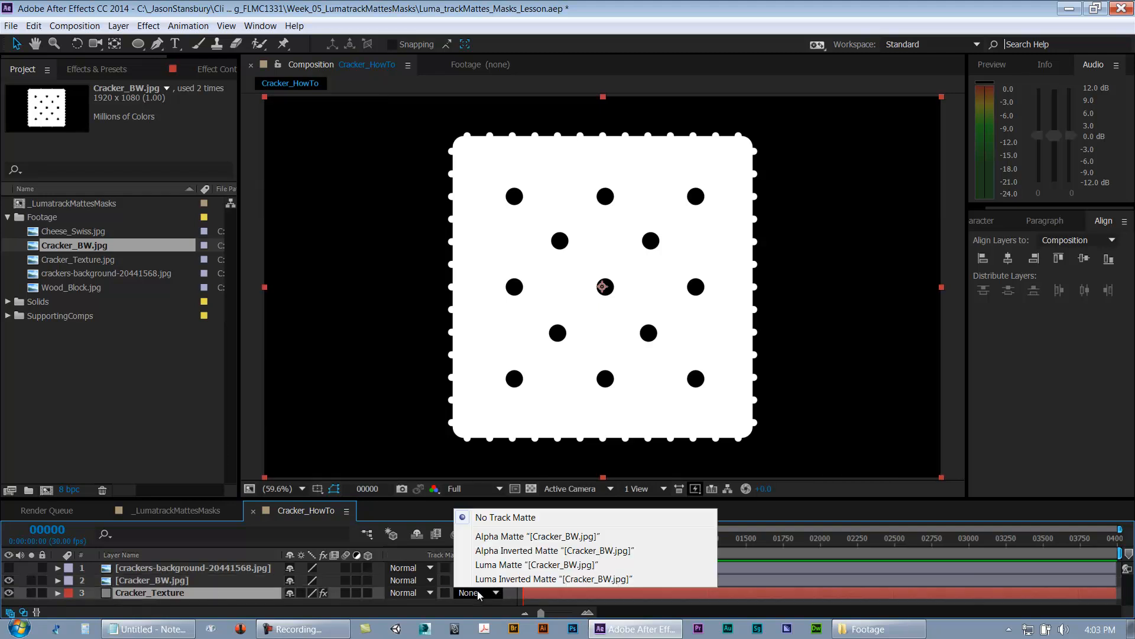
click(501, 565)
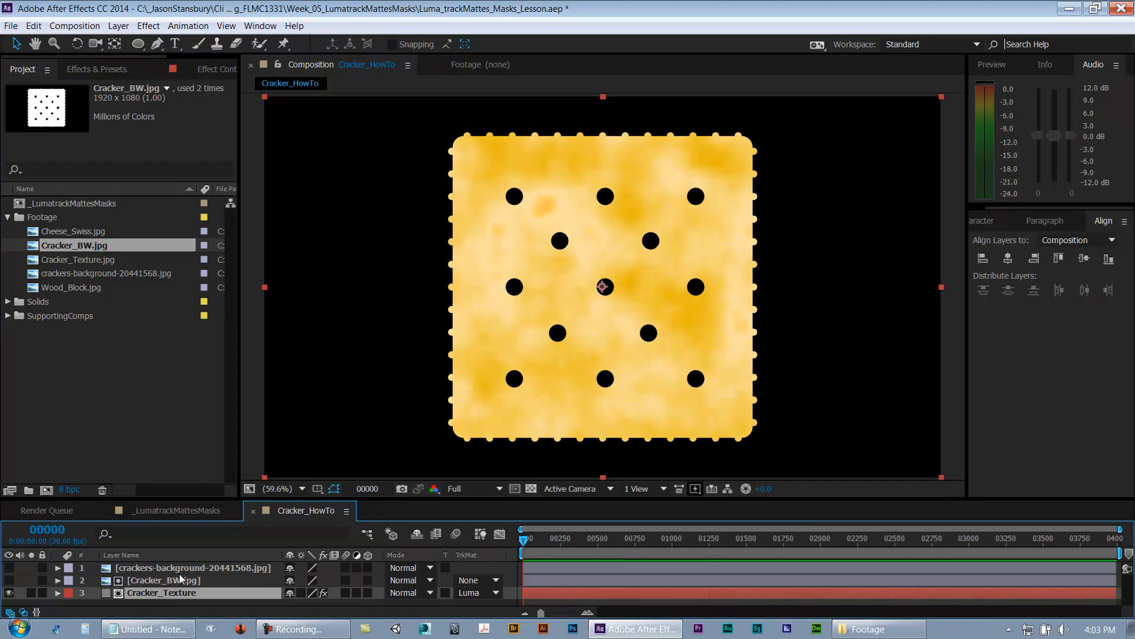
Step: Show the crackers-background reference layer and shift it right, beside the matted cracker, for comparison
click(8, 568)
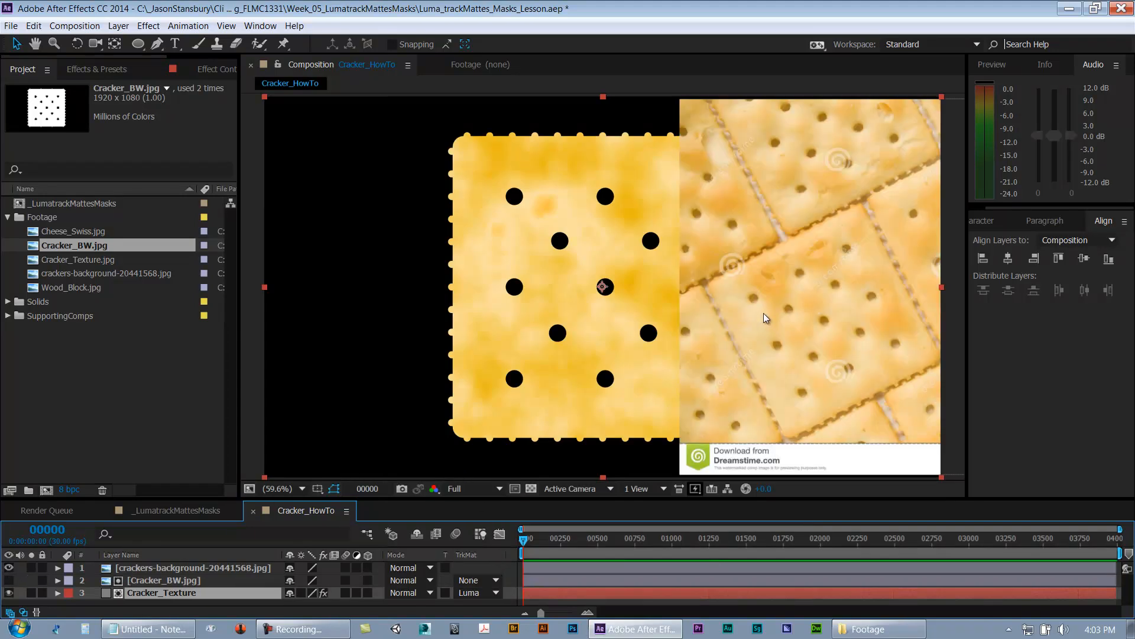
key(ctrl+z)
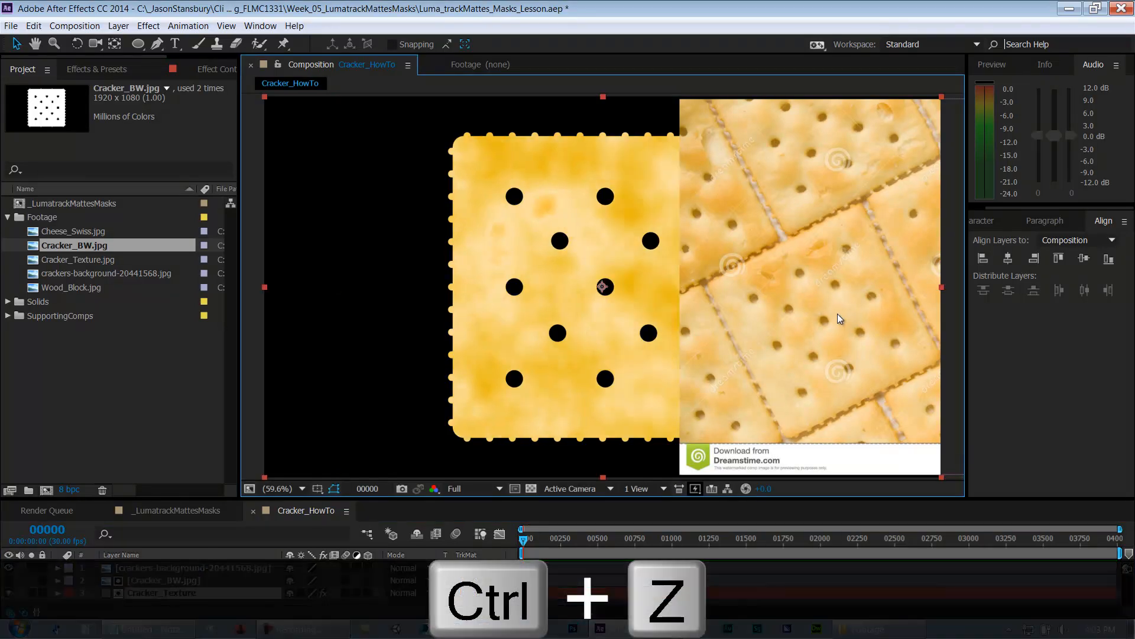
click(158, 569)
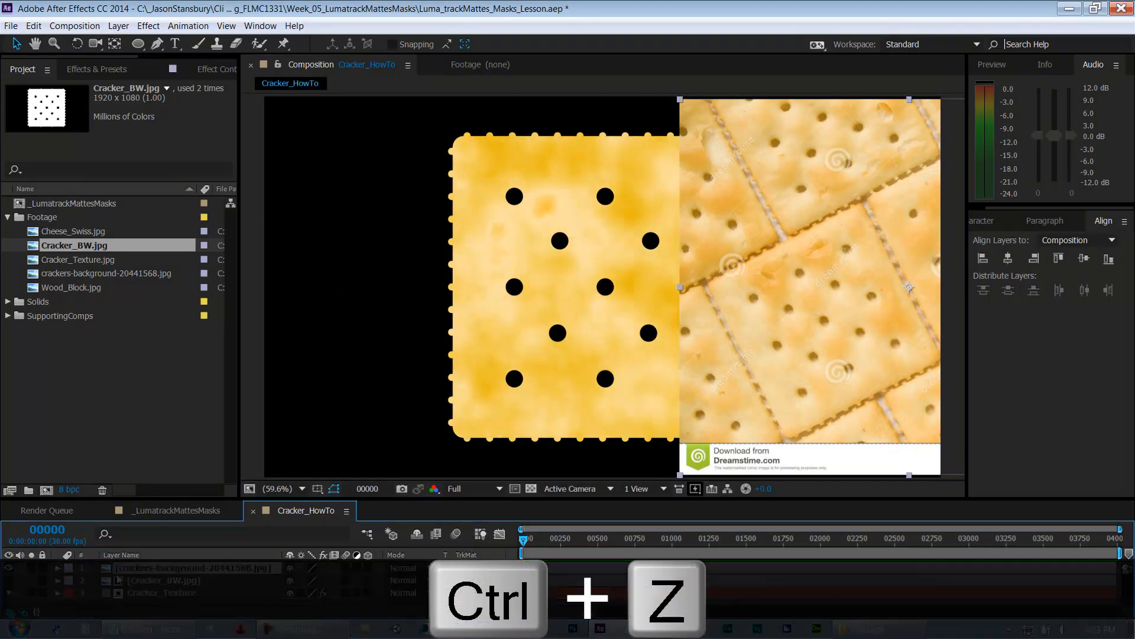
drag(757, 301, 871, 306)
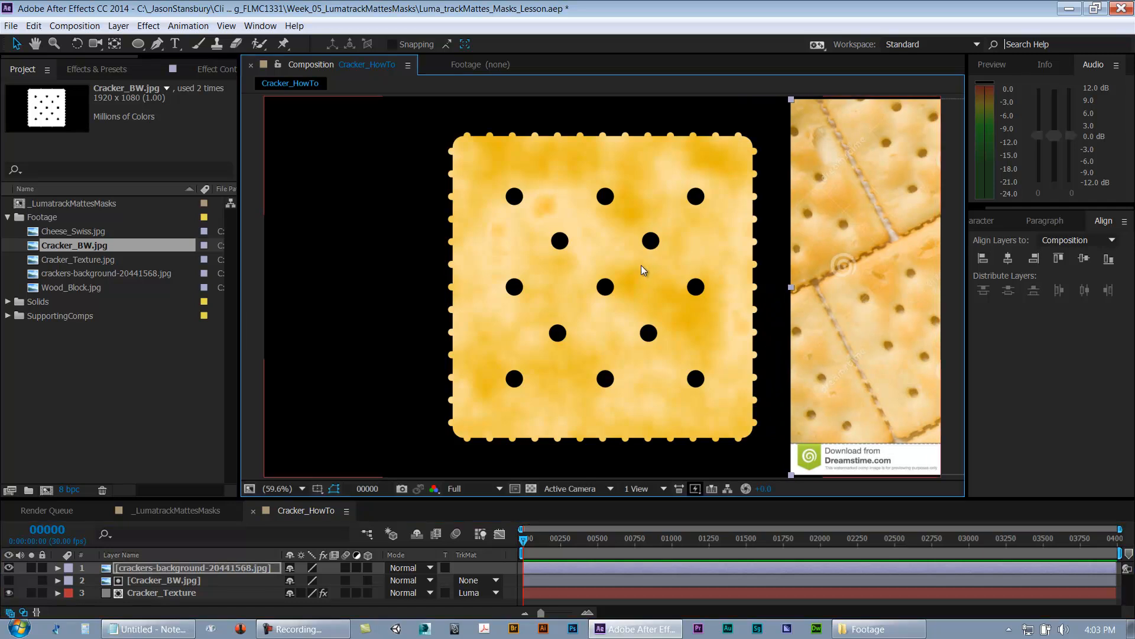
click(151, 602)
key(space)
mouse_move(712, 304)
mouse_down()
mouse_move(573, 290)
mouse_move(732, 300)
mouse_up()
scroll(575, 289, up, 1)
key(space)
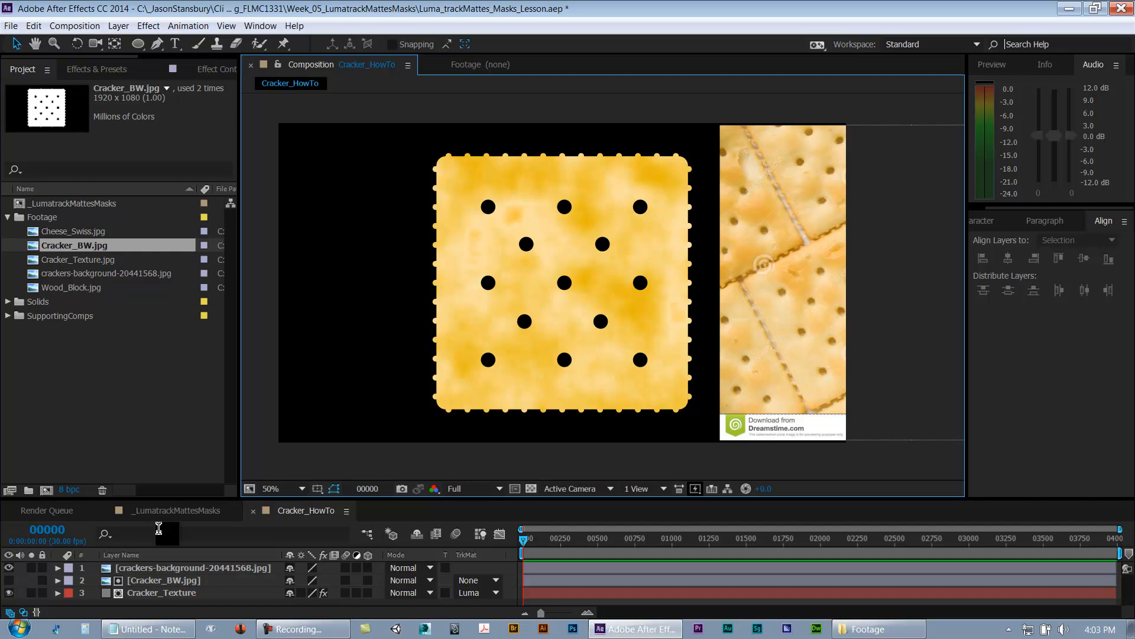
Step: Rename the Cracker composition in the SupportingComps folder to Cracker_v01
click(158, 566)
shift+click(158, 590)
click(5, 317)
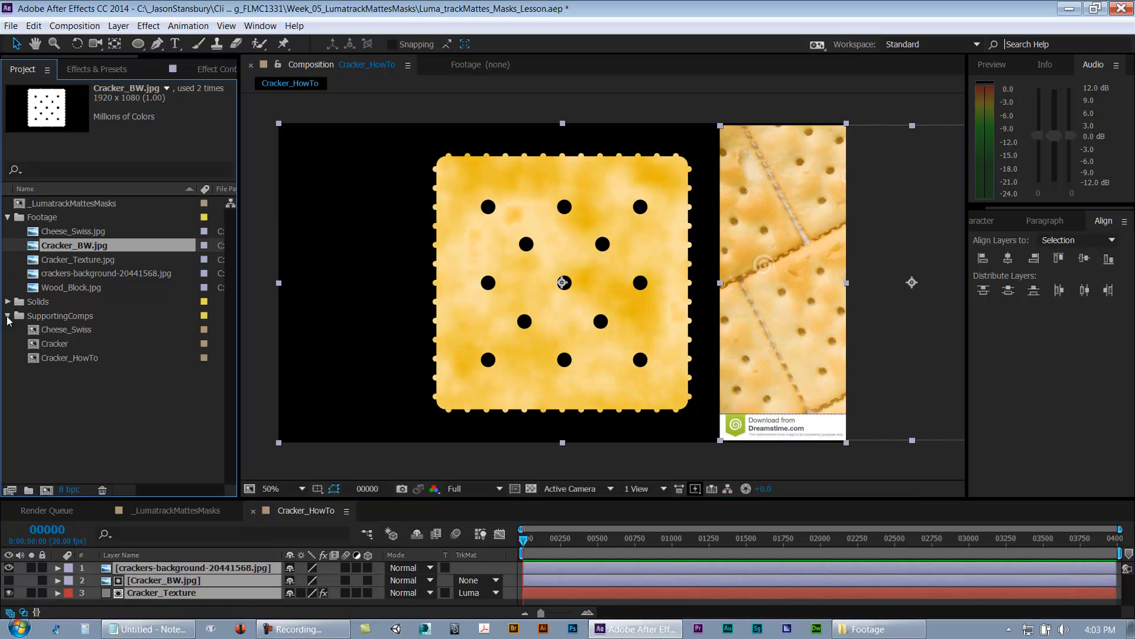
click(55, 344)
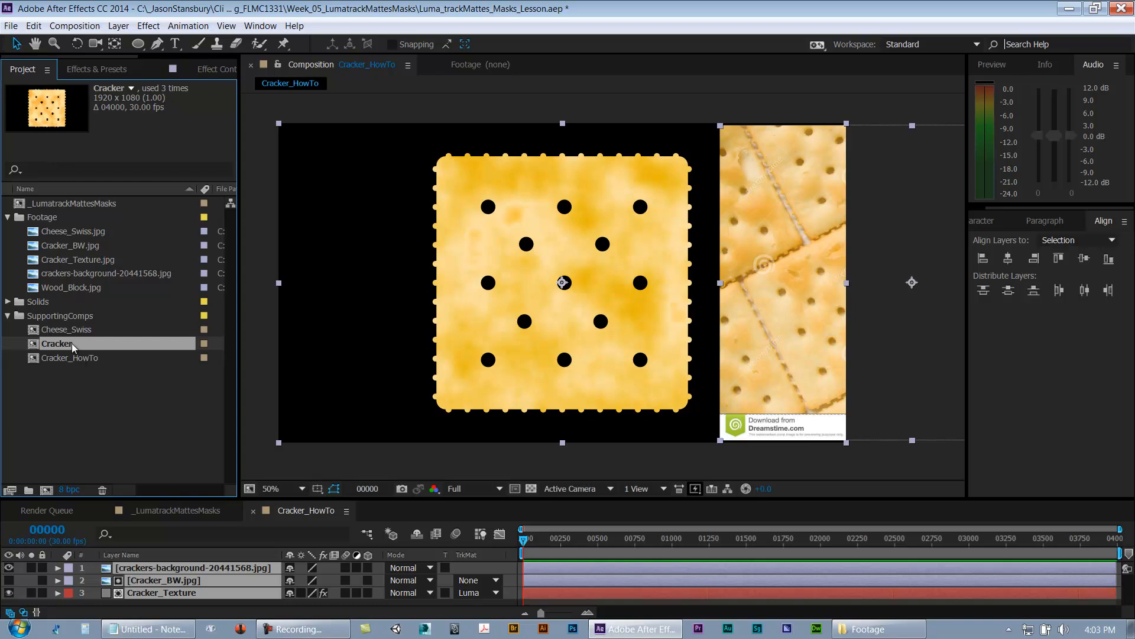
key(Return)
click(79, 344)
text(_v01)
key(Return)
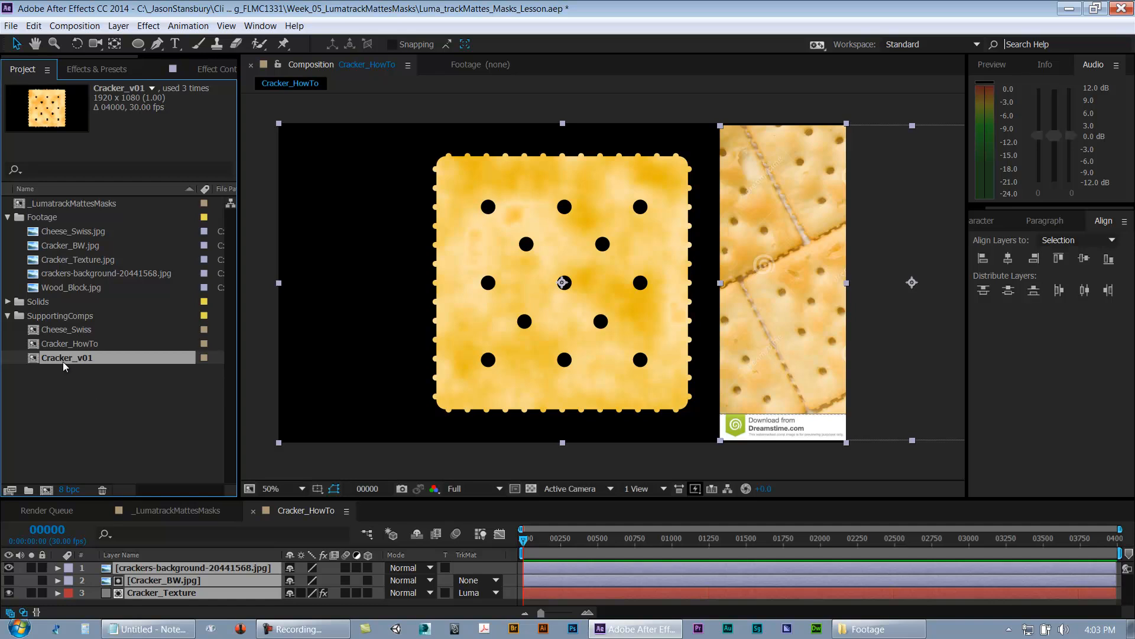
Step: Rename the Cracker_HowTo composition to Cracker_v02
click(77, 376)
click(155, 582)
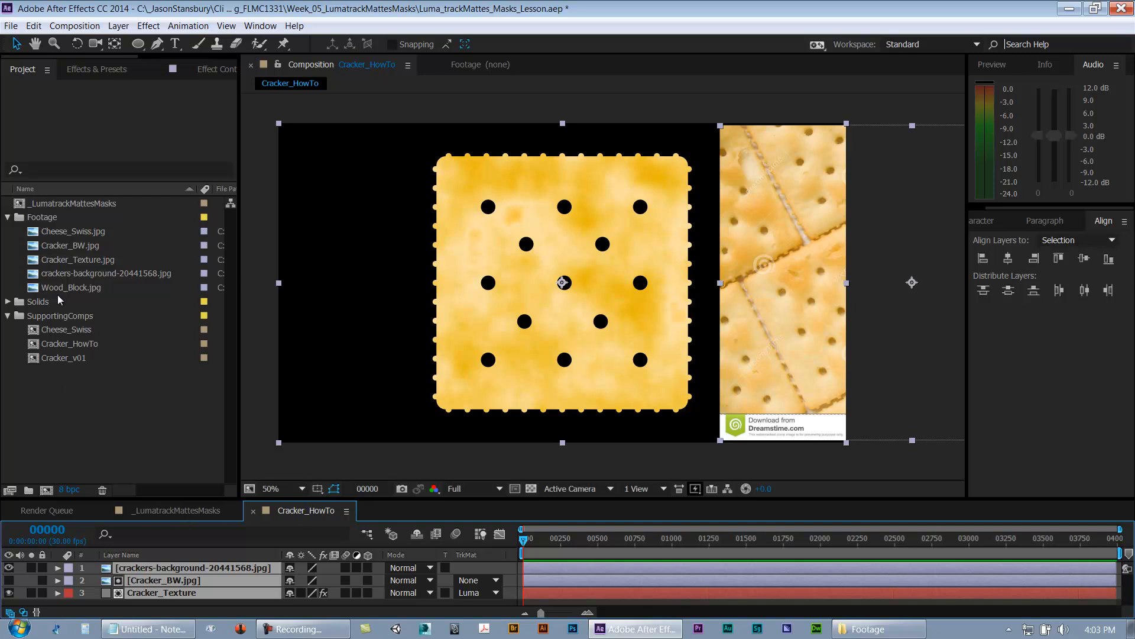
click(7, 315)
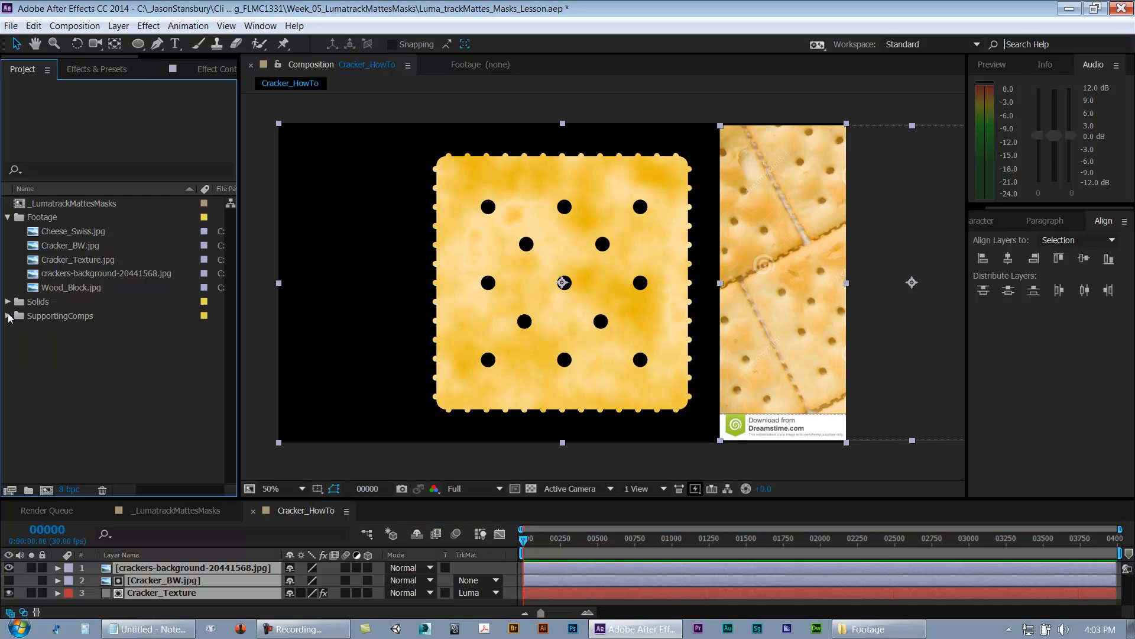
click(7, 217)
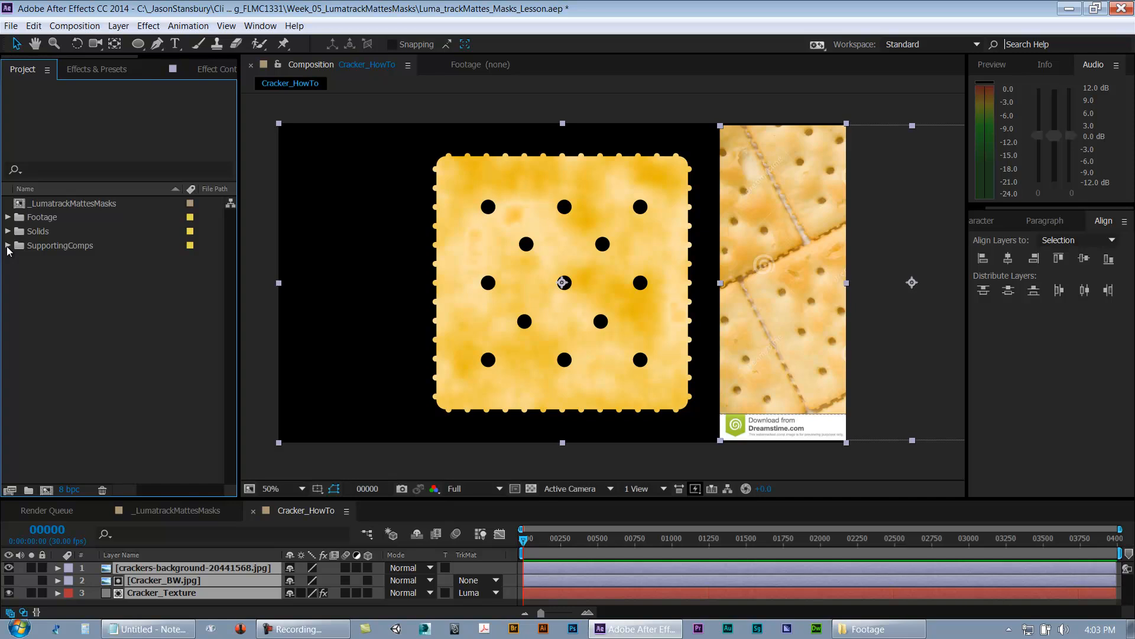
click(7, 246)
click(49, 273)
key(Return)
drag(76, 273, 237, 275)
text(_v02)
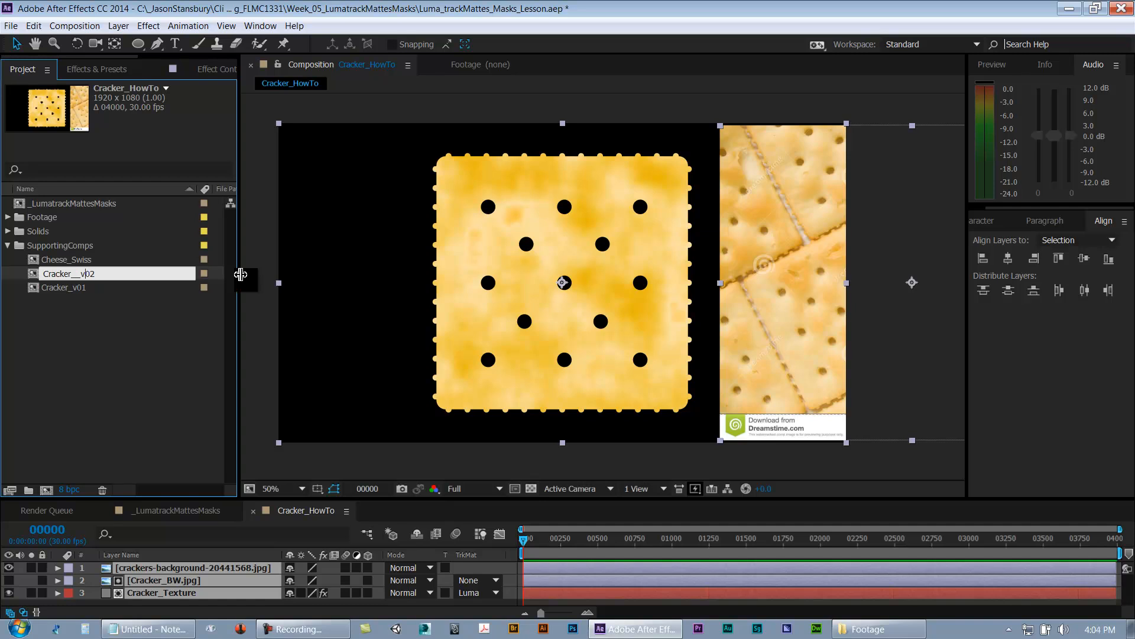
key(BackSpace)
key(Return)
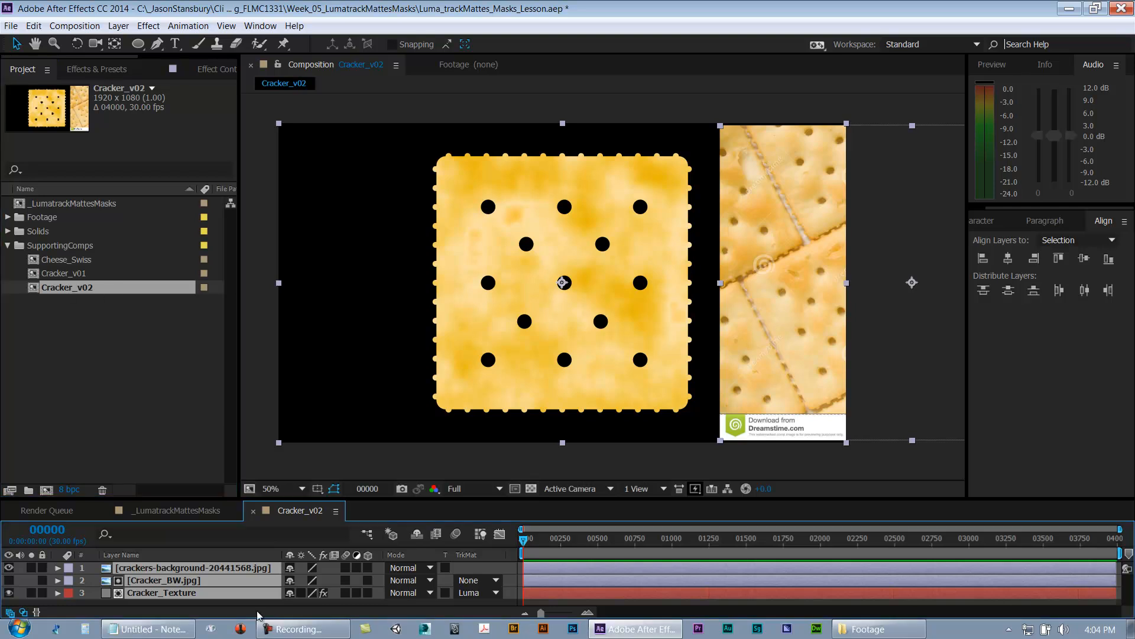
Step: Hide the crackers-background reference layer in Cracker_v02
drag(218, 499, 223, 459)
click(20, 528)
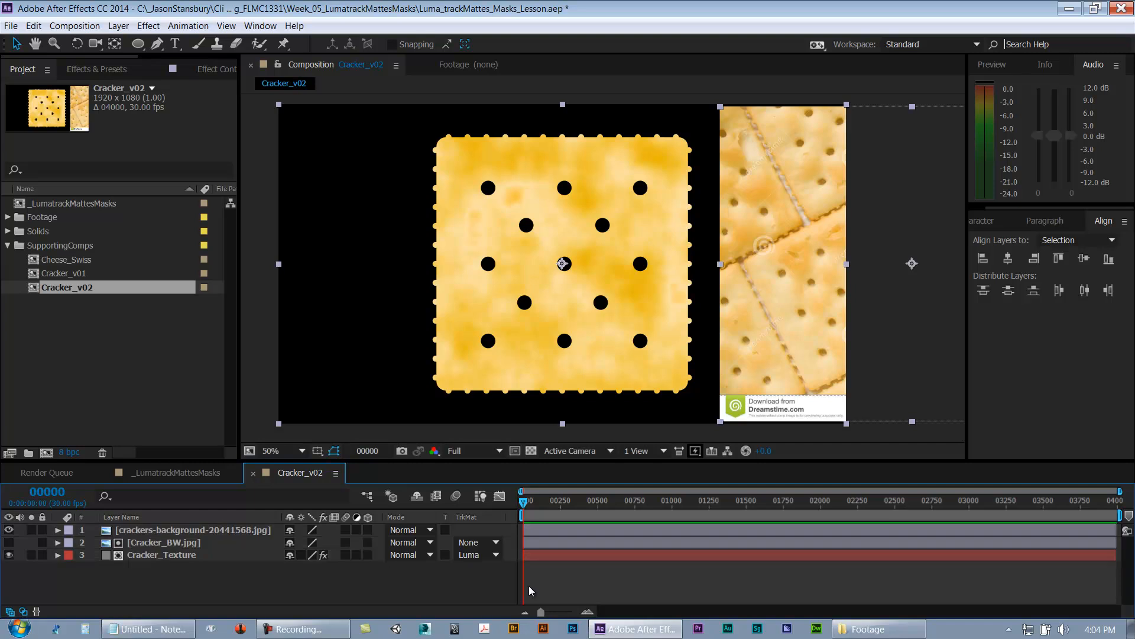
click(8, 530)
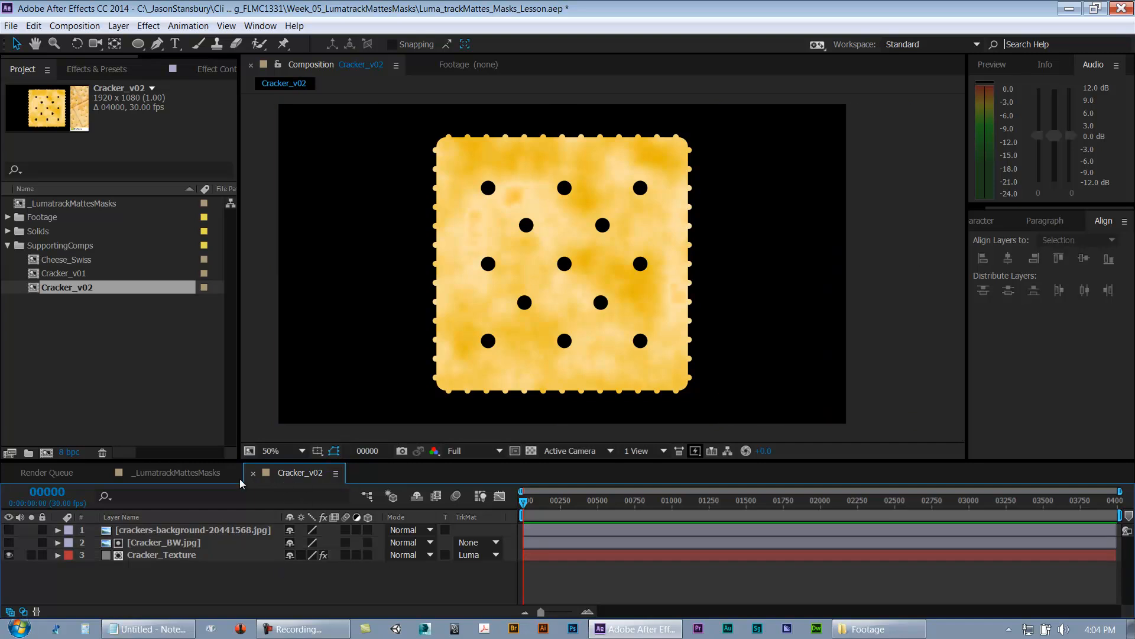
Step: Add the Cracker_v02 composition to the _LumatrackMattesMasks composition above the Cracker_v01 layers
click(207, 474)
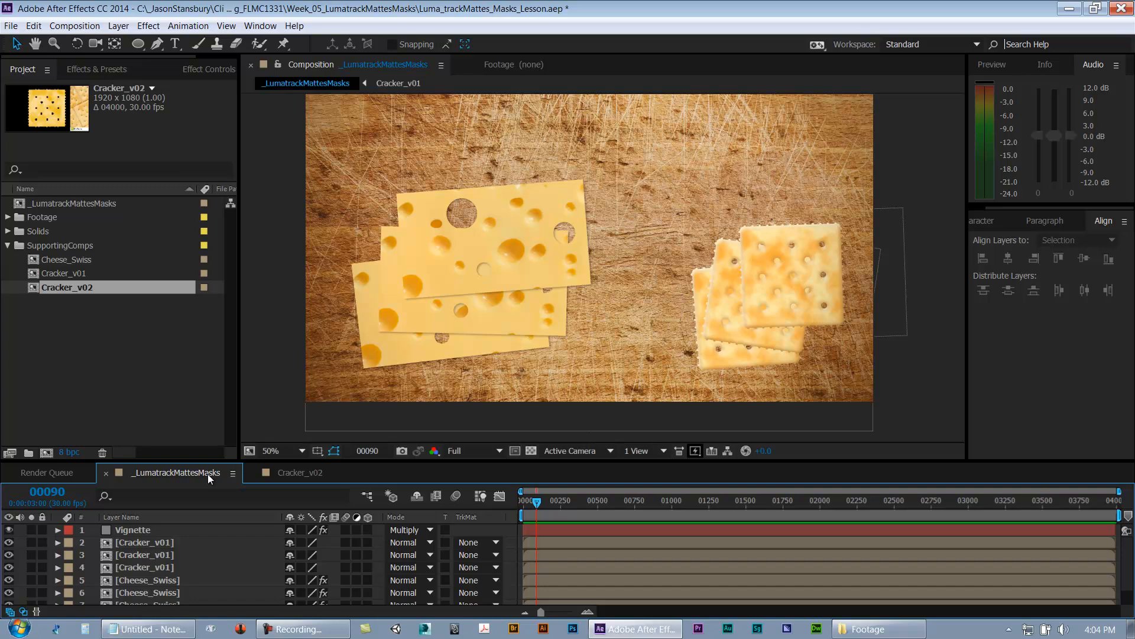
drag(64, 289, 114, 537)
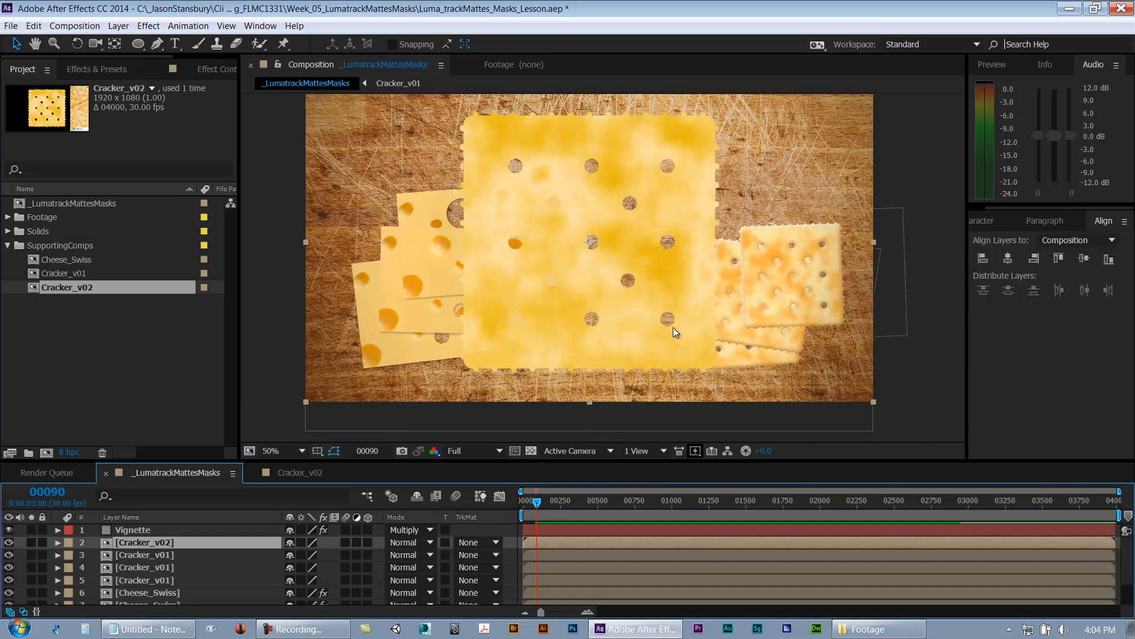
Step: Set the Cracker_v02 layer's scale to 40%
key(s)
drag(312, 555, 275, 556)
click(166, 569)
key(s)
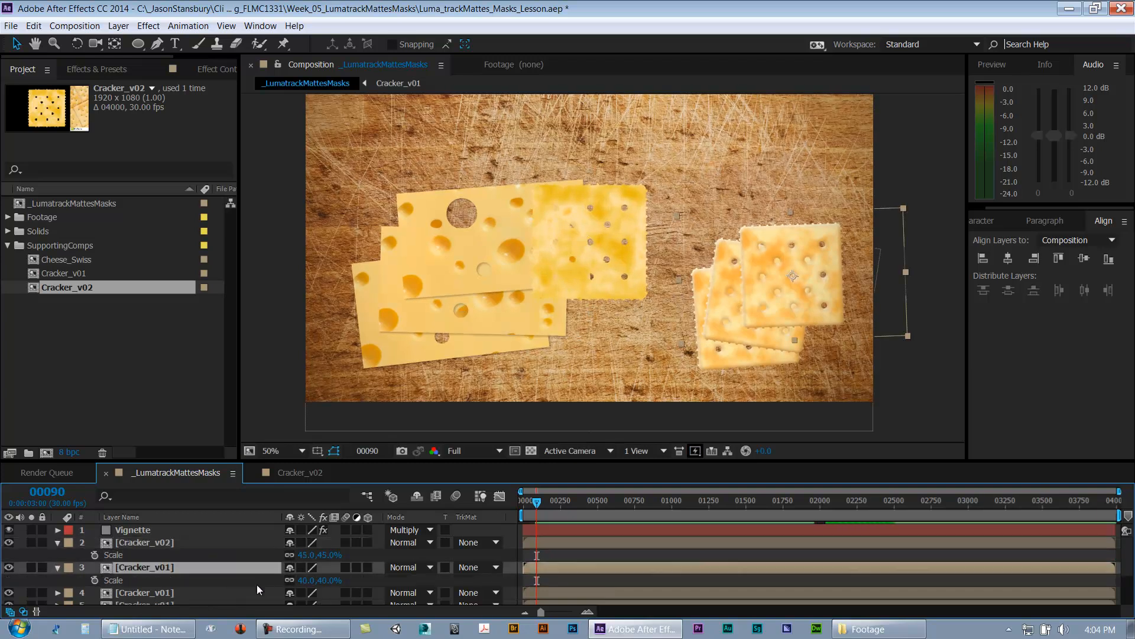
key(s)
click(214, 543)
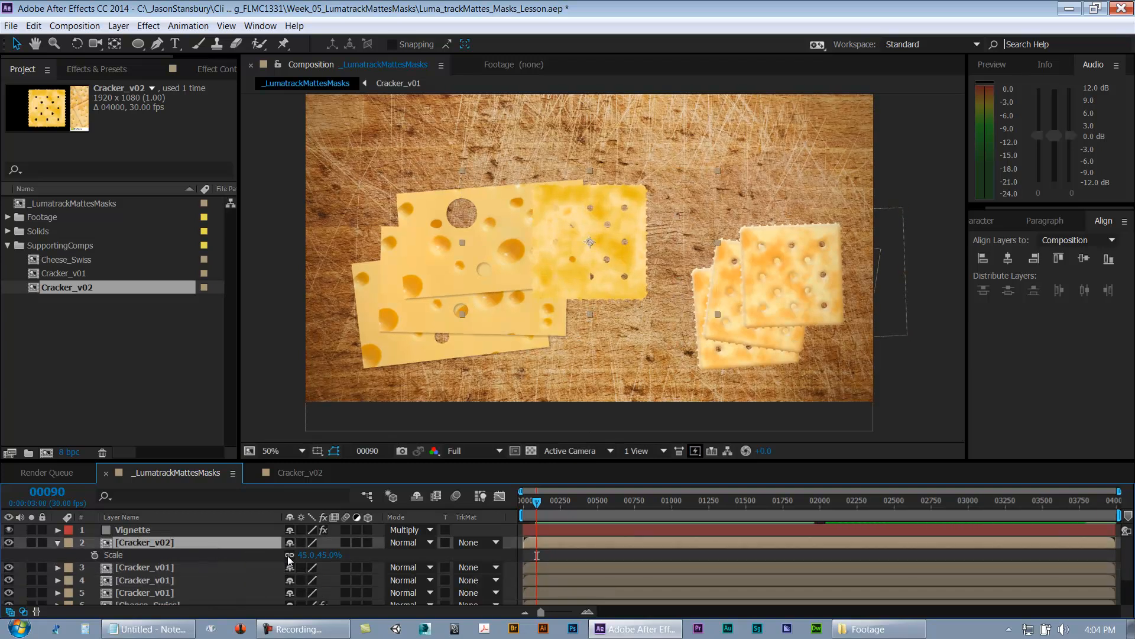
click(307, 555)
text(40)
key(Return)
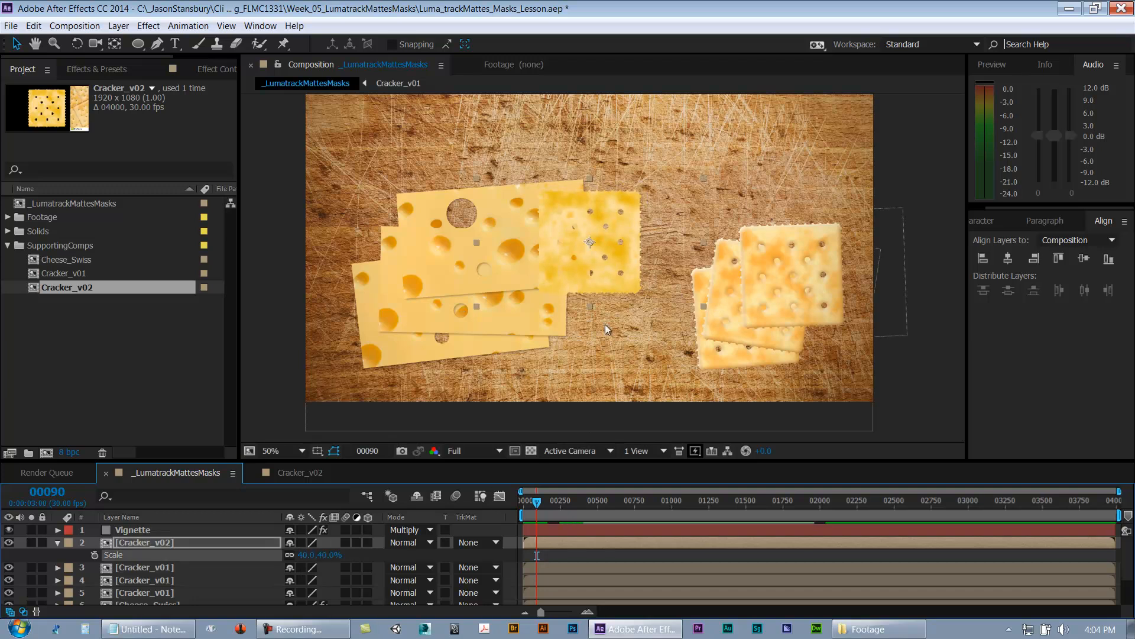
Step: Reposition the Cracker_v02 layer on the cutting board and save the project
drag(613, 279, 512, 329)
scroll(686, 225, up, 2)
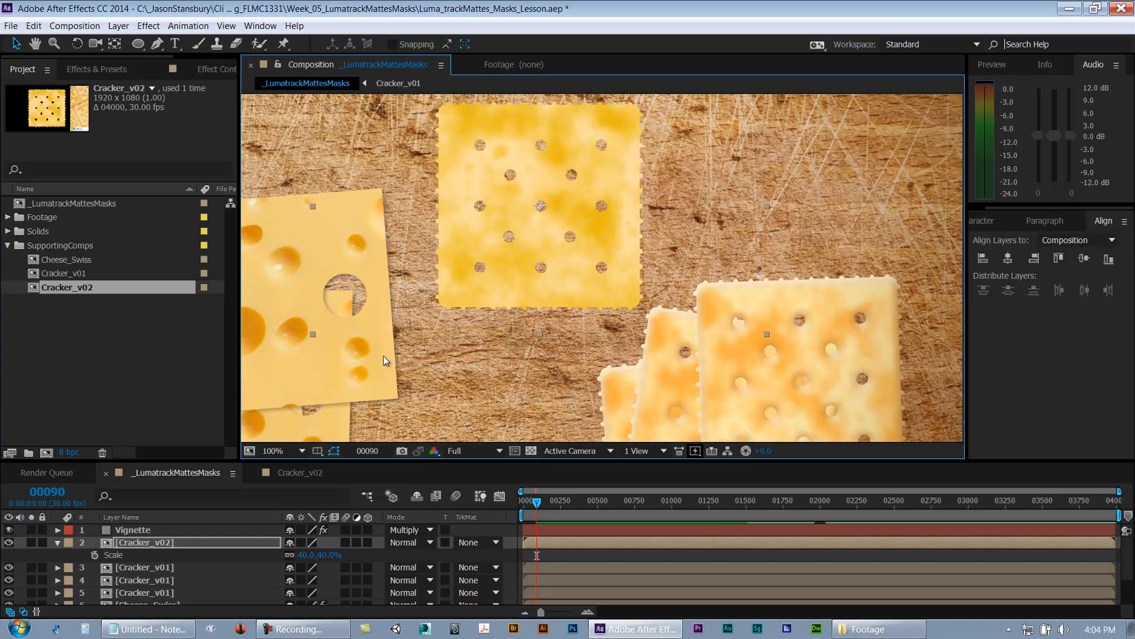
click(91, 381)
key(ctrl+s)
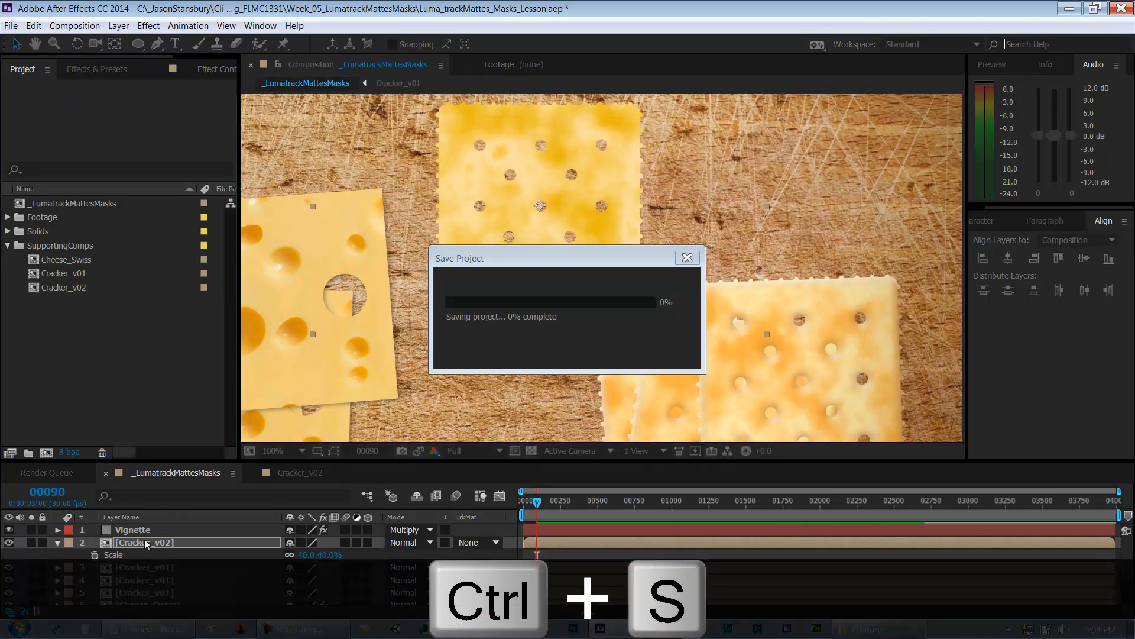
click(57, 543)
click(72, 553)
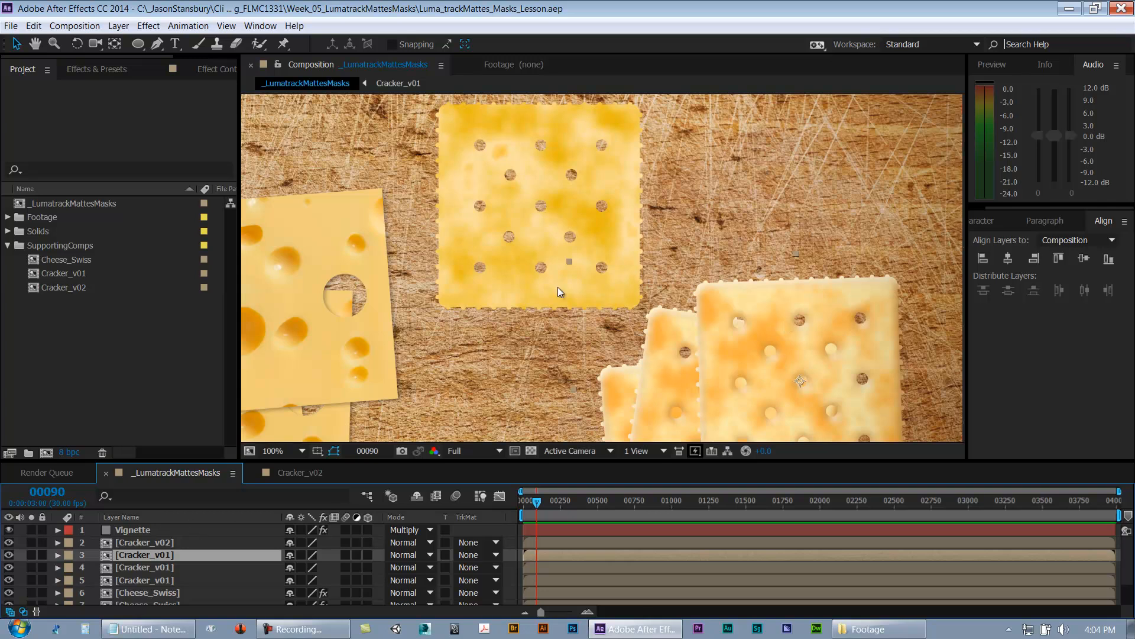
right_click(146, 542)
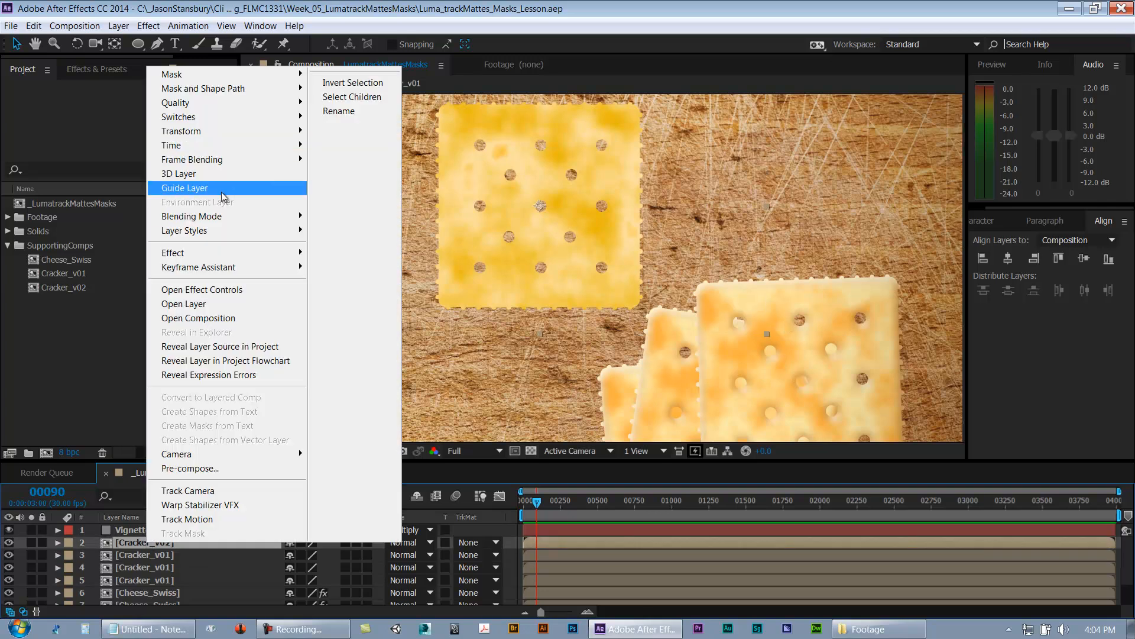
mouse_move(220, 232)
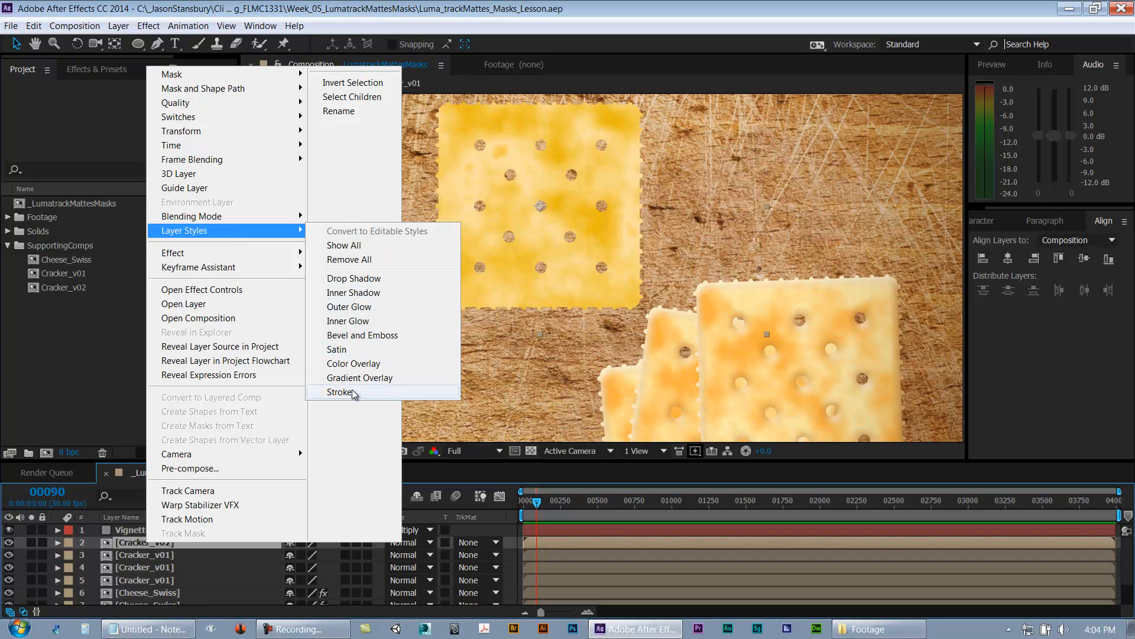
click(118, 384)
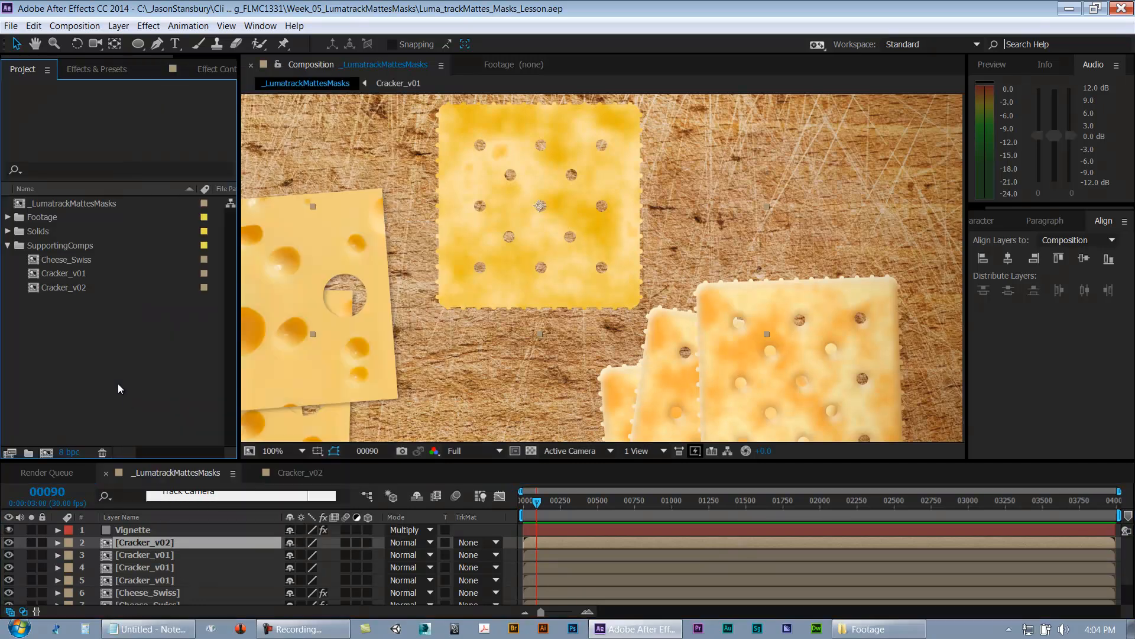
Step: Copy the Layer Styles of a Cracker_v01 layer
click(140, 555)
click(57, 555)
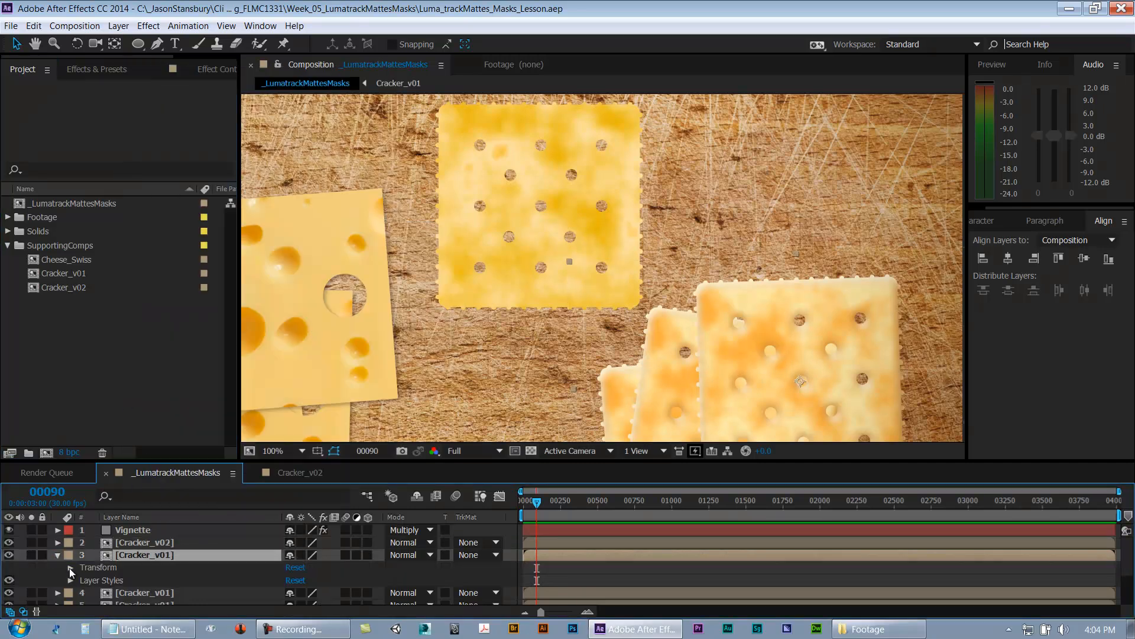
click(101, 582)
key(ctrl+c)
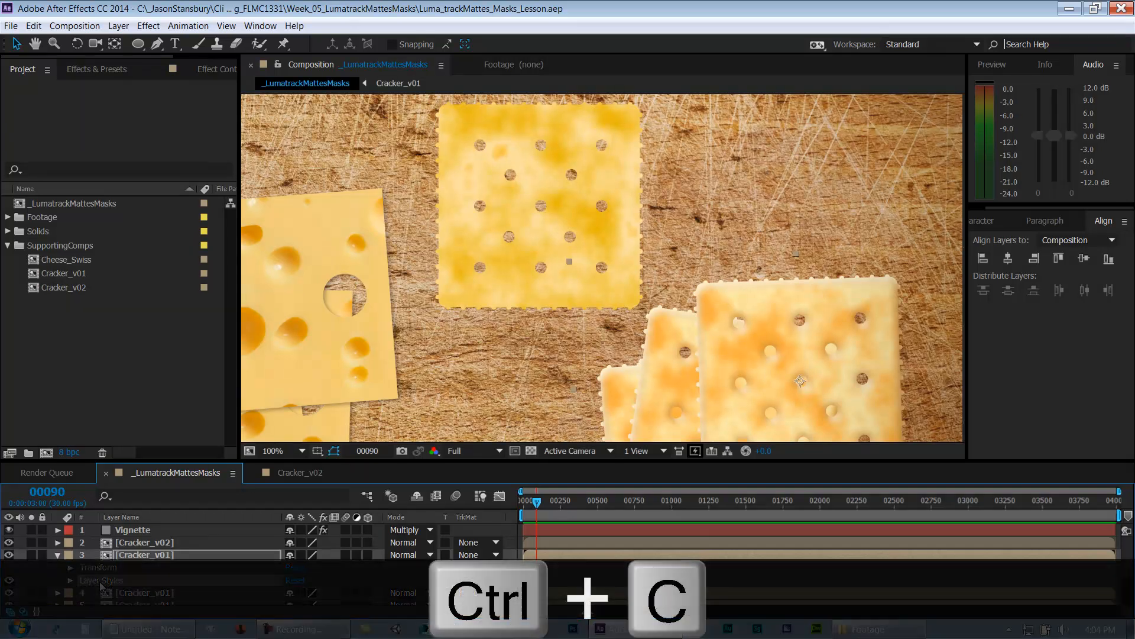
Step: Paste the copied Layer Styles onto the Cracker_v02 layer
click(57, 556)
click(139, 543)
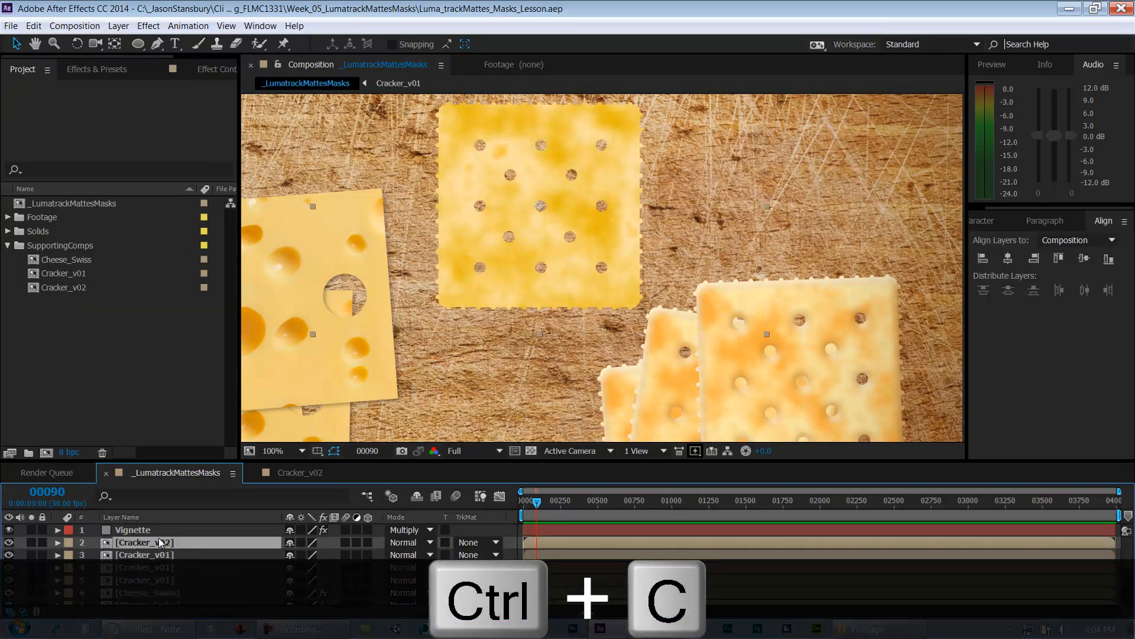
key(ctrl+v)
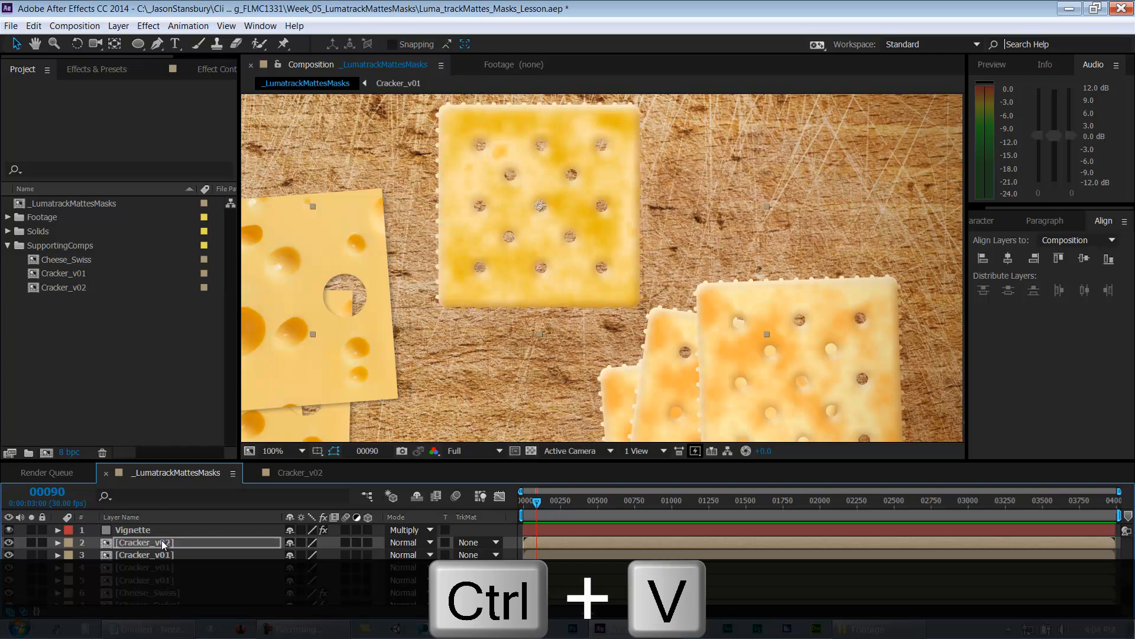
Step: Nudge the Cracker_v02 layer's position on the cutting board and save the project
mouse_move(578, 255)
mouse_down()
mouse_move(700, 266)
mouse_move(585, 239)
mouse_up()
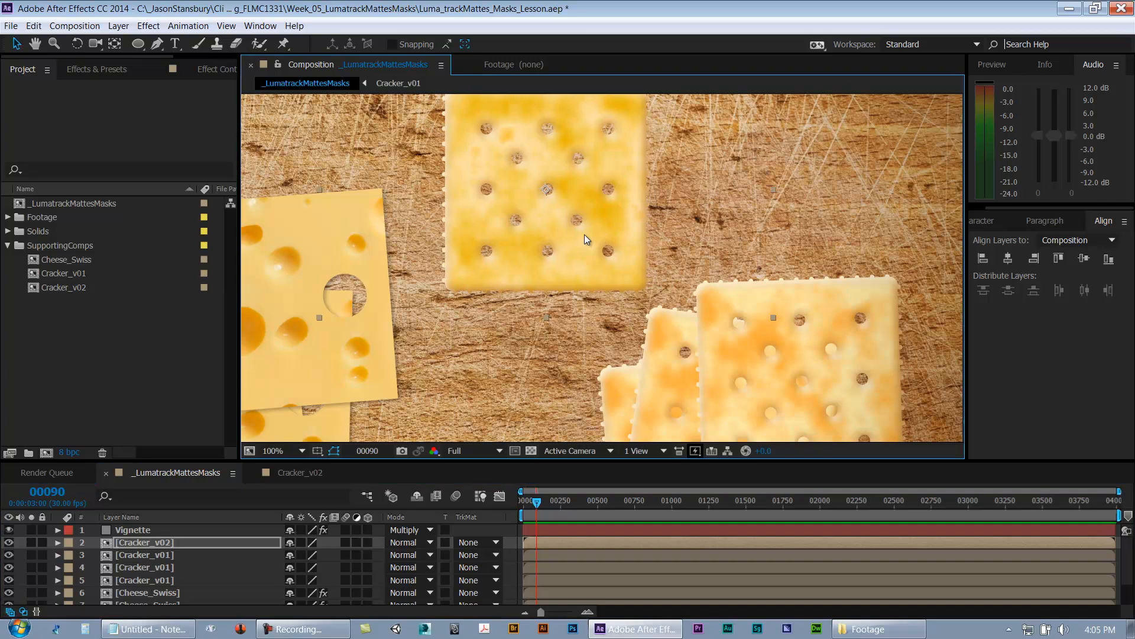
key(comma)
key(ctrl+s)
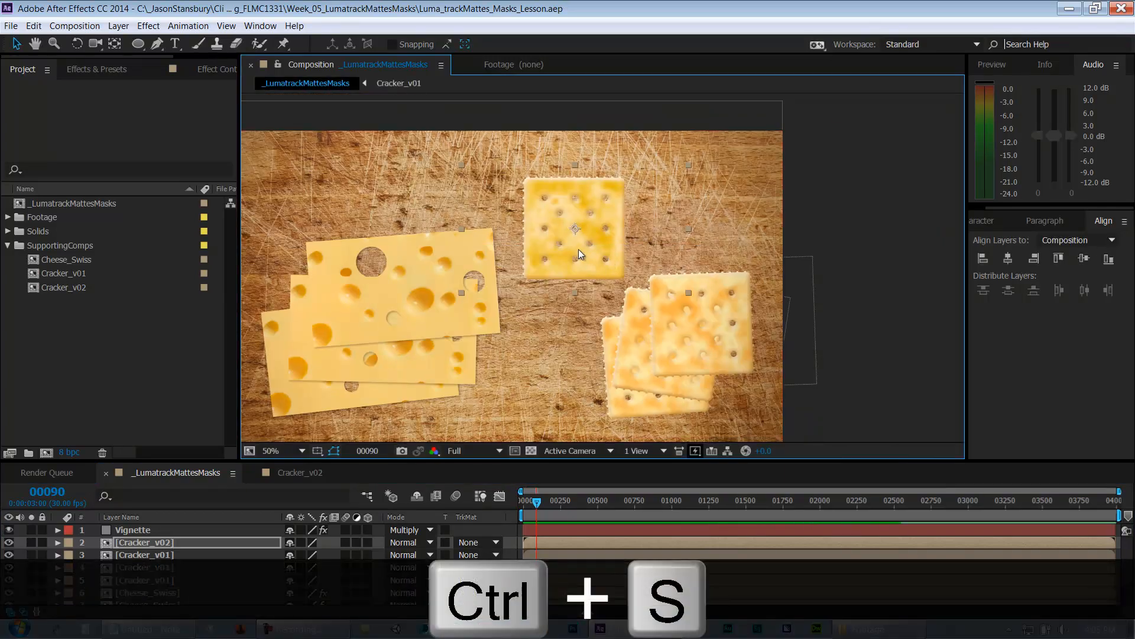
key(period)
drag(578, 250, 585, 292)
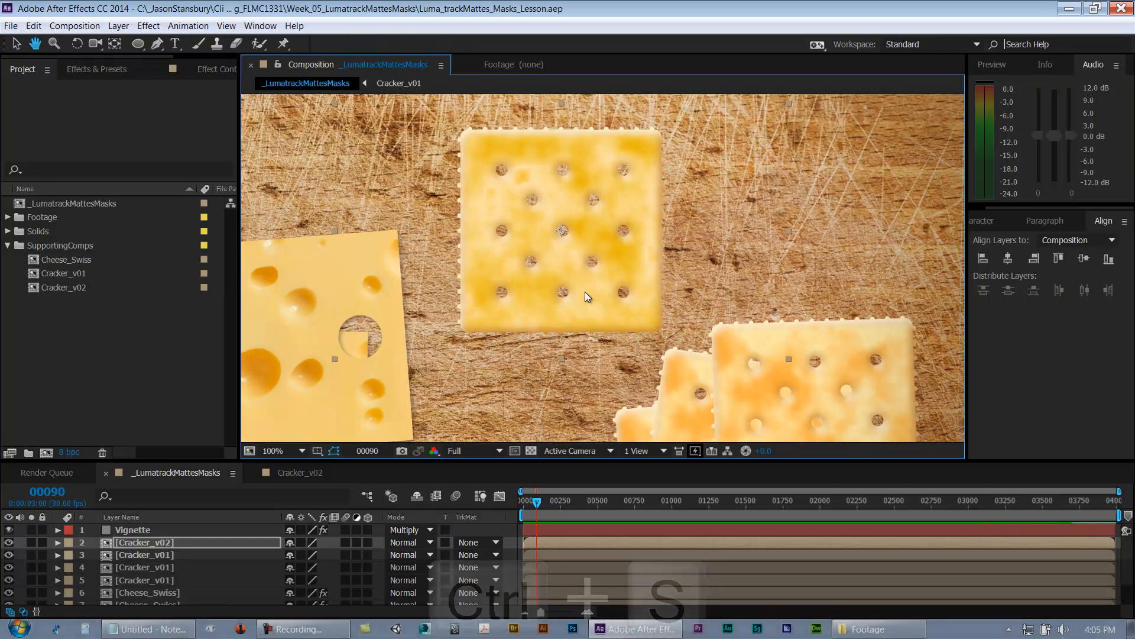
key(ctrl+s)
Step: Collapse the SupportingComps folder and close the Cracker_v02 composition's timeline
click(7, 246)
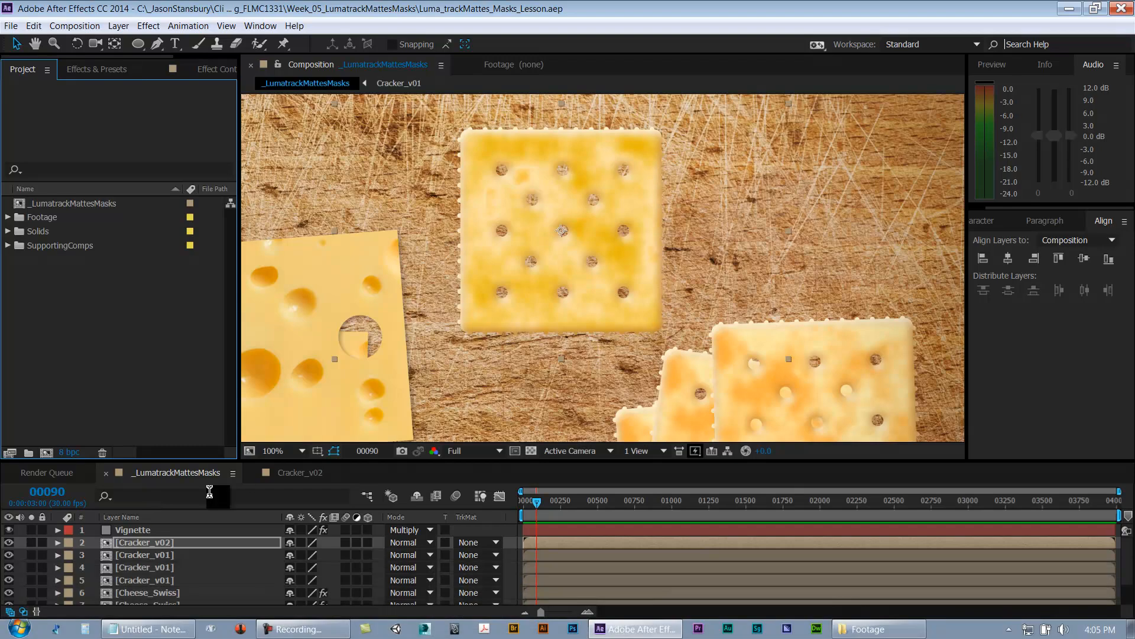
click(281, 473)
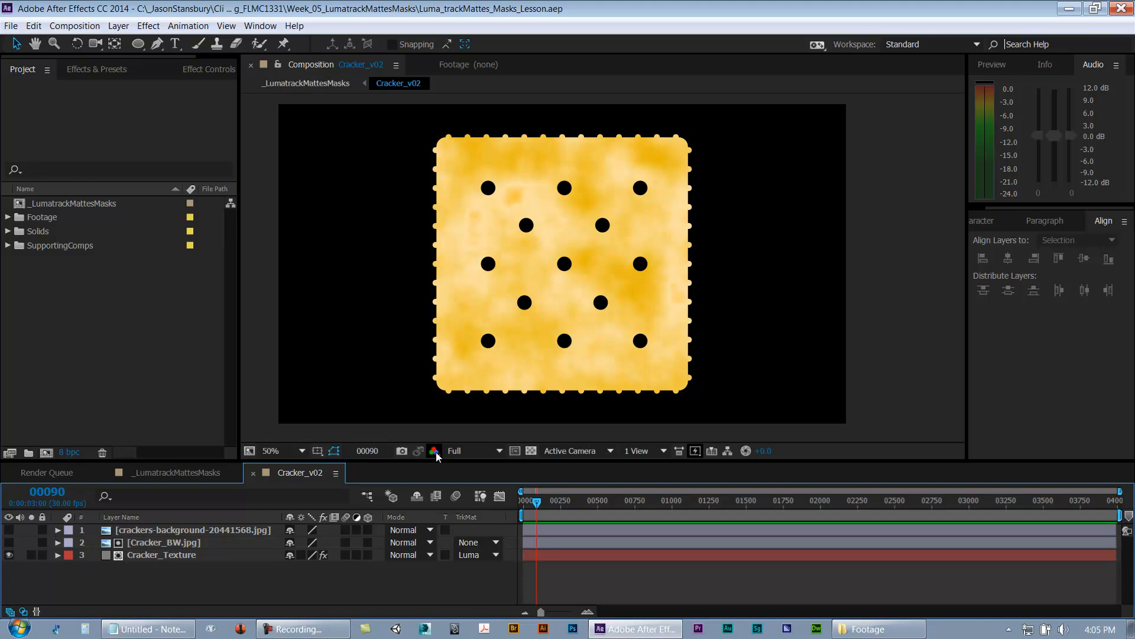
click(155, 477)
key(ctrl+s)
click(287, 470)
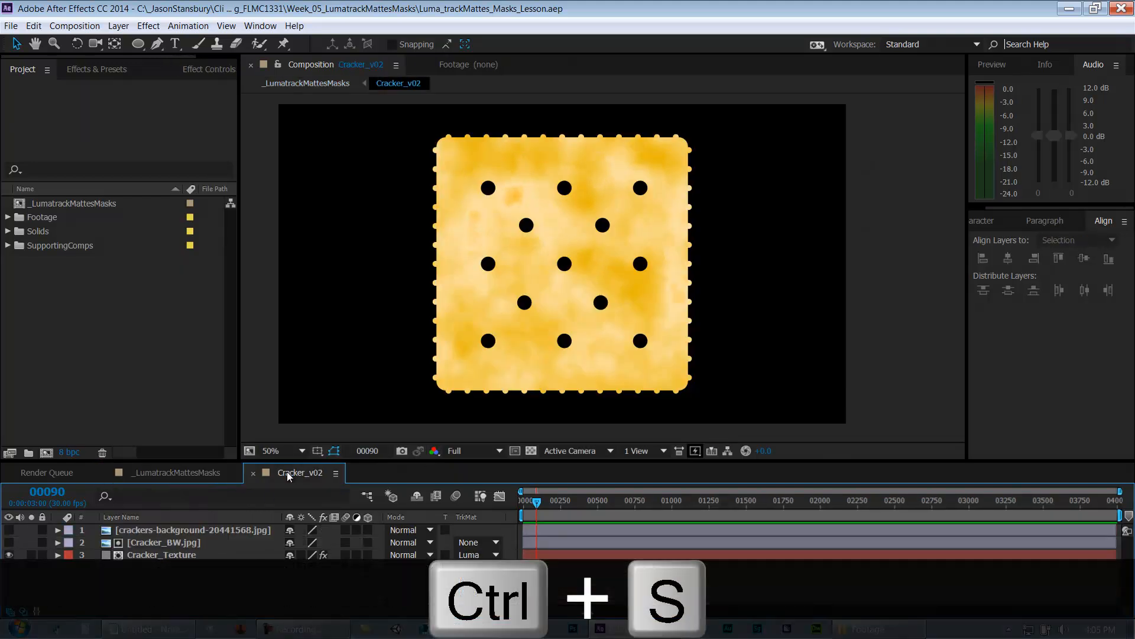
key(ctrl+w)
Step: Deselect all layers in the _LumatrackMattesMasks composition and save the project
drag(296, 463, 296, 391)
key(ctrl+s)
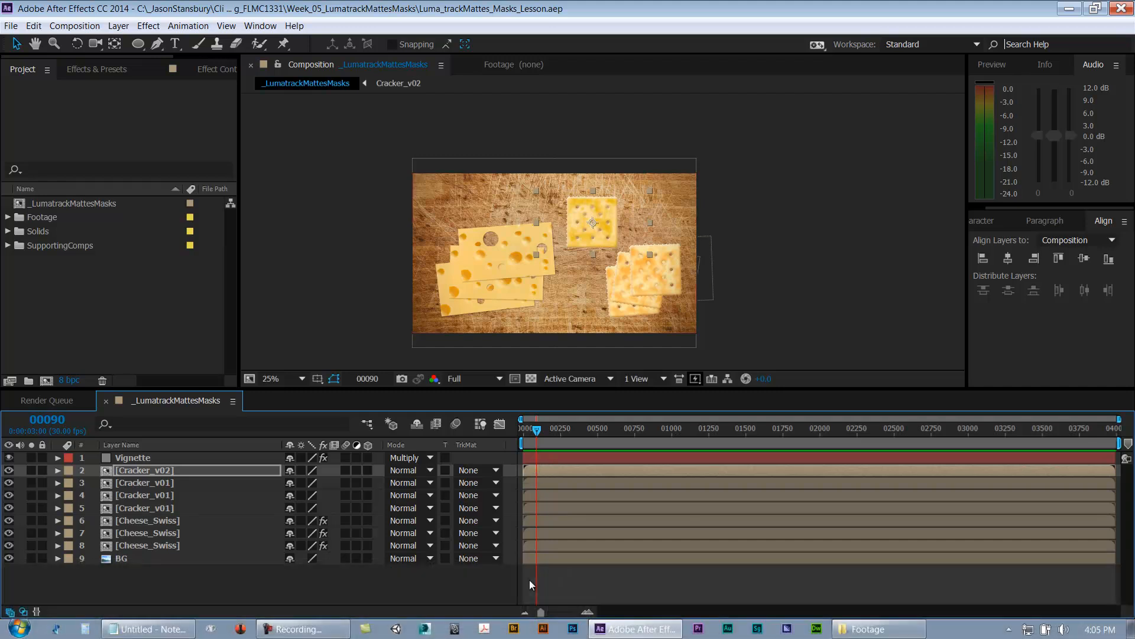
key(period)
click(303, 379)
click(319, 157)
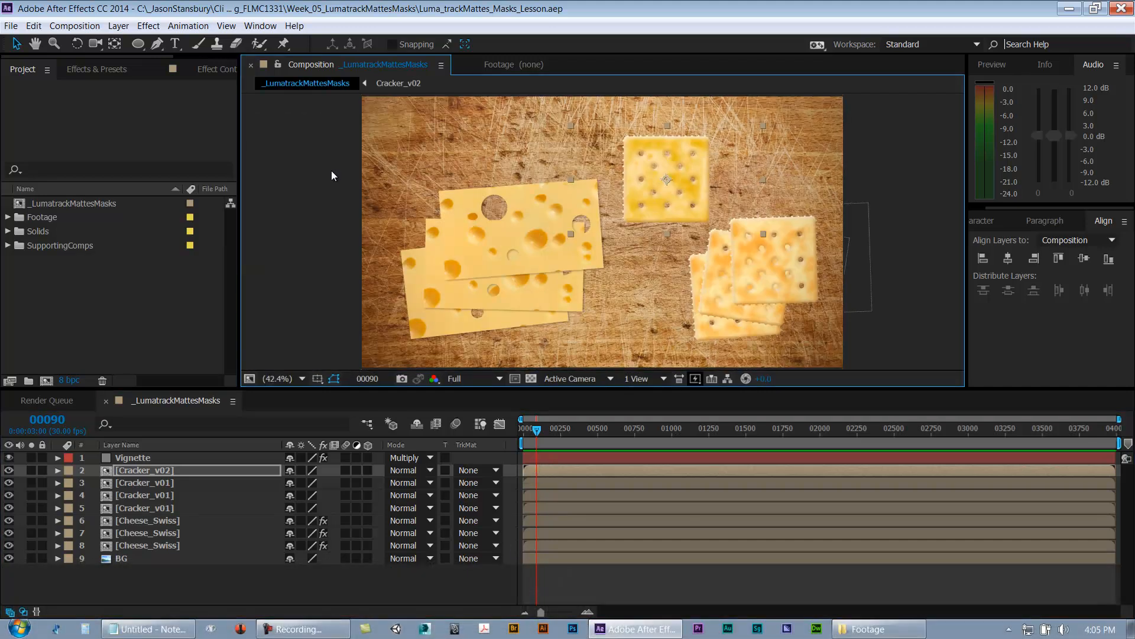
click(640, 592)
key(ctrl+s)
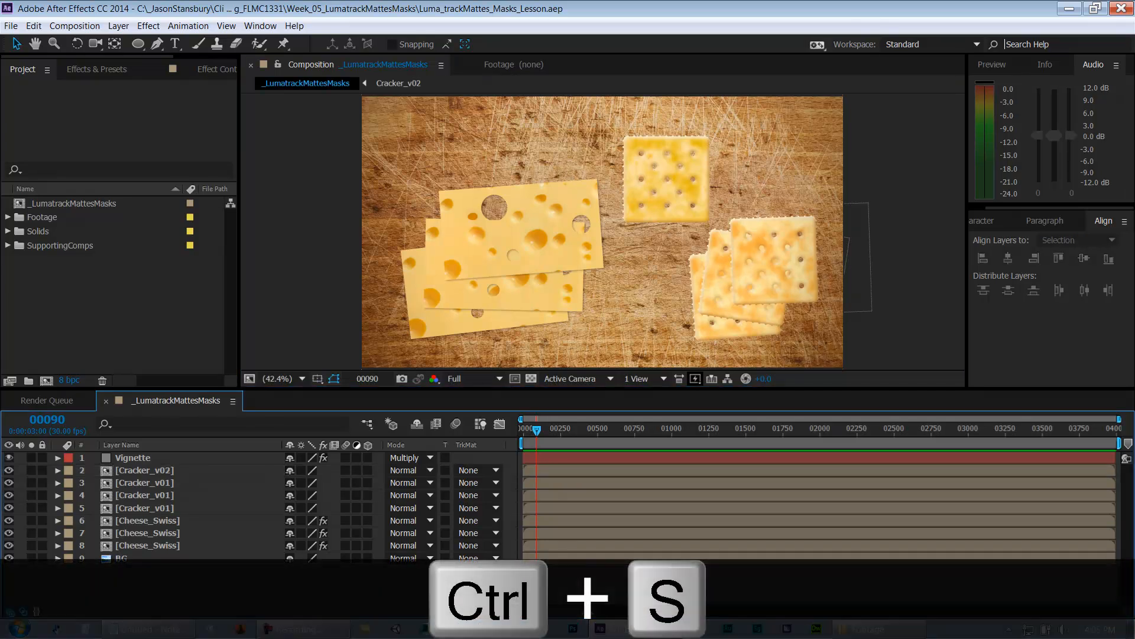